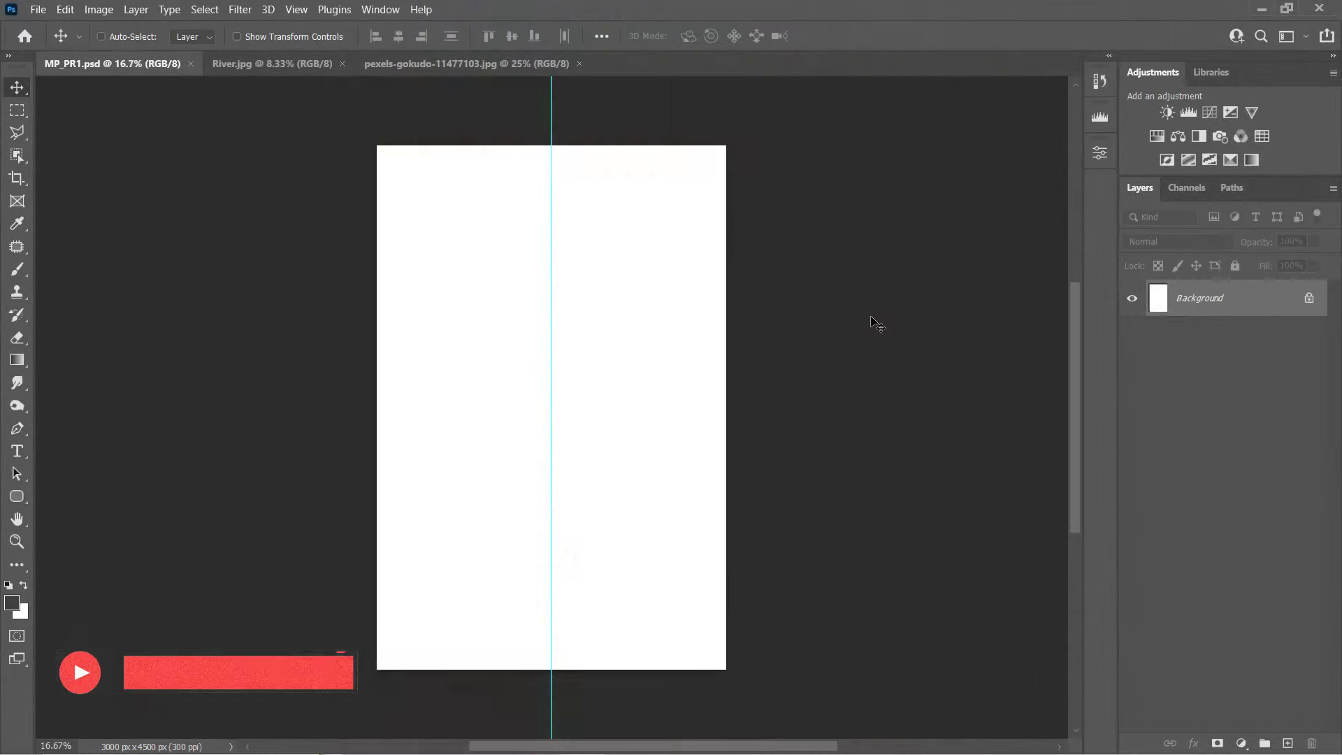
- Confirm the poster canvas is 3000×4500 px in Image Size, then switch to River.jpg
{"action": "key", "text": "ctrl+semicolon"}
{"action": "key", "text": "ctrl+alt+i"}
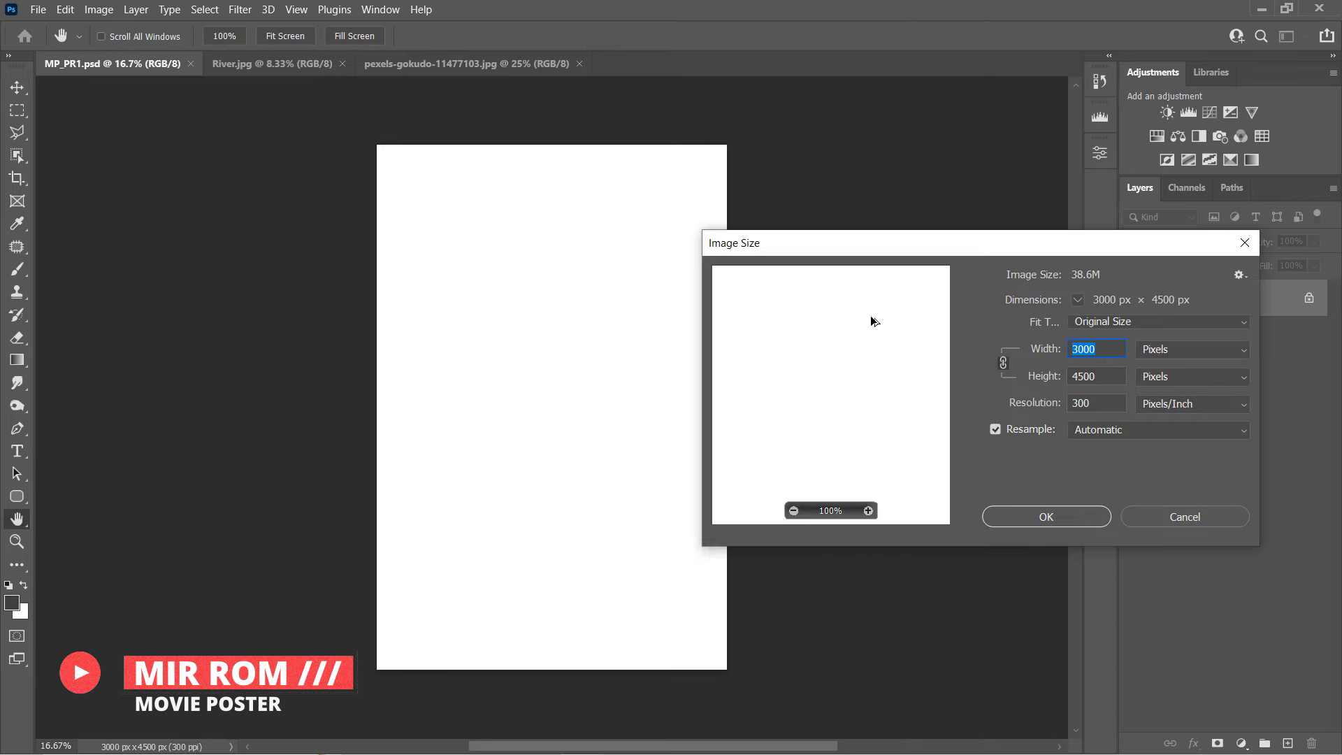
{"action": "left_click", "coordinate": [1107, 376]}
{"action": "left_click", "coordinate": [1160, 519]}
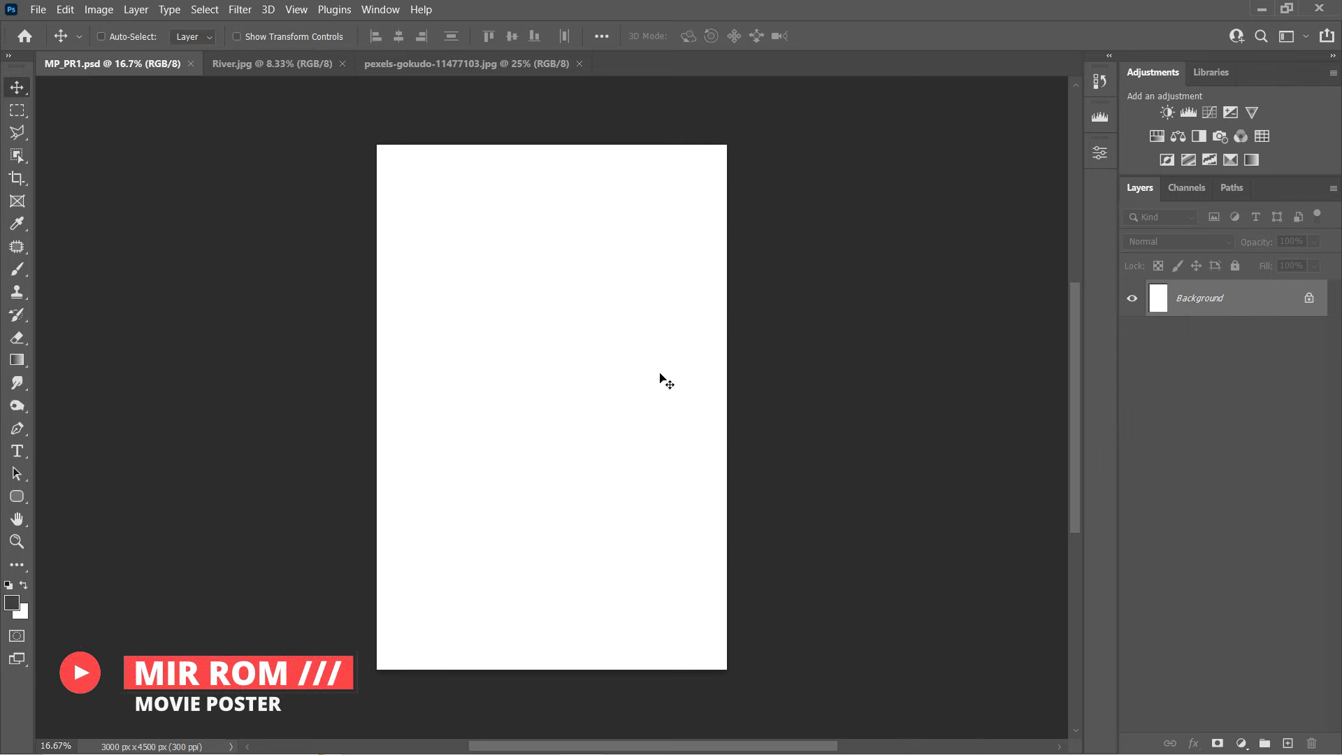
{"action": "left_click", "coordinate": [320, 66]}
- Copy the whole River.jpg photo into MP_PR1.psd as a new layer and close River.jpg
{"action": "key", "text": "ctrl+a"}
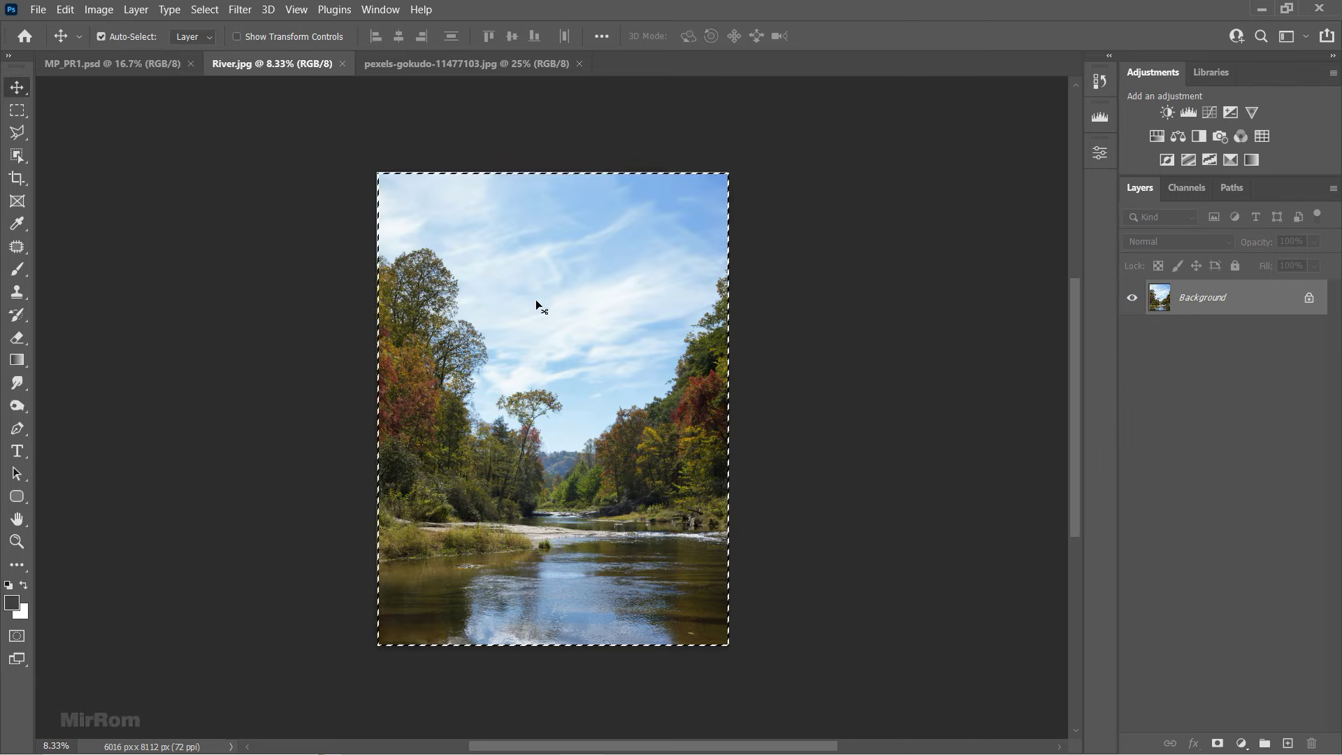
{"action": "key", "text": "ctrl+c"}
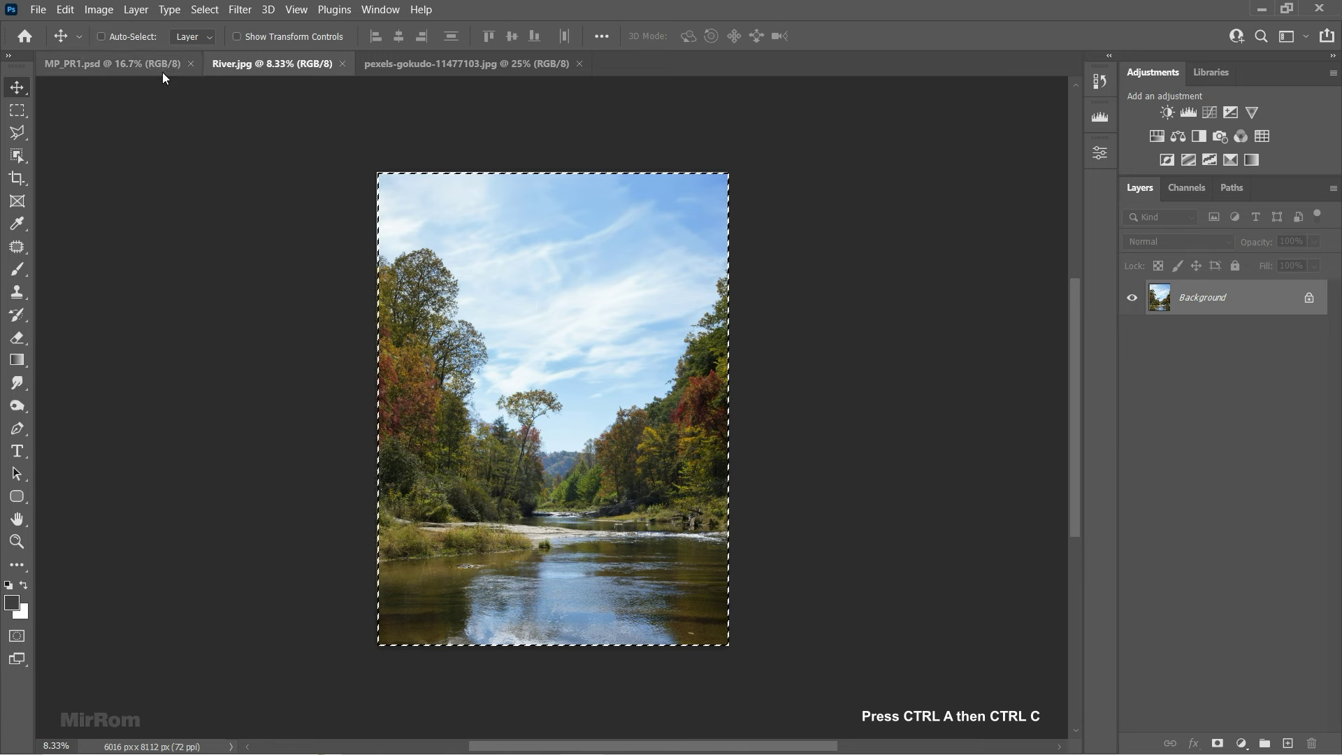
{"action": "left_click", "coordinate": [162, 66]}
{"action": "key", "text": "ctrl+v"}
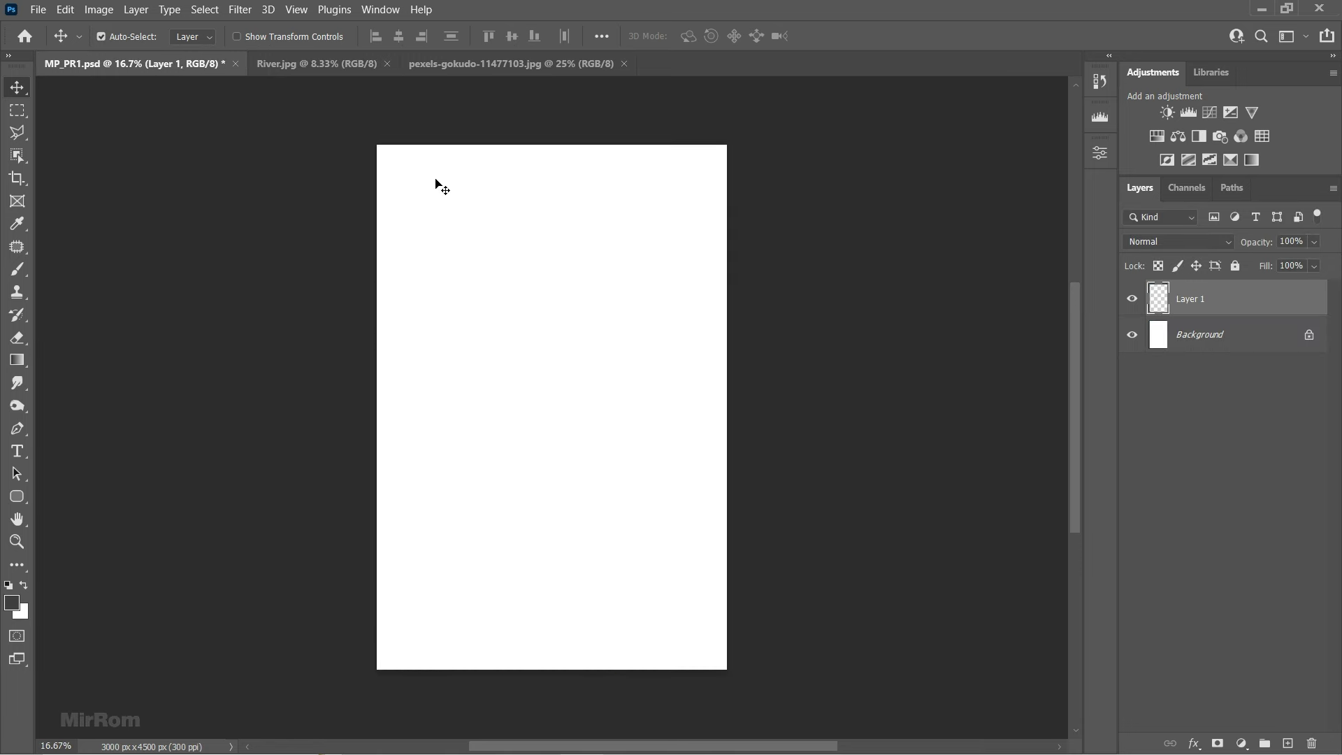
{"action": "key", "text": "ctrl+v"}
{"action": "left_click", "coordinate": [387, 65]}
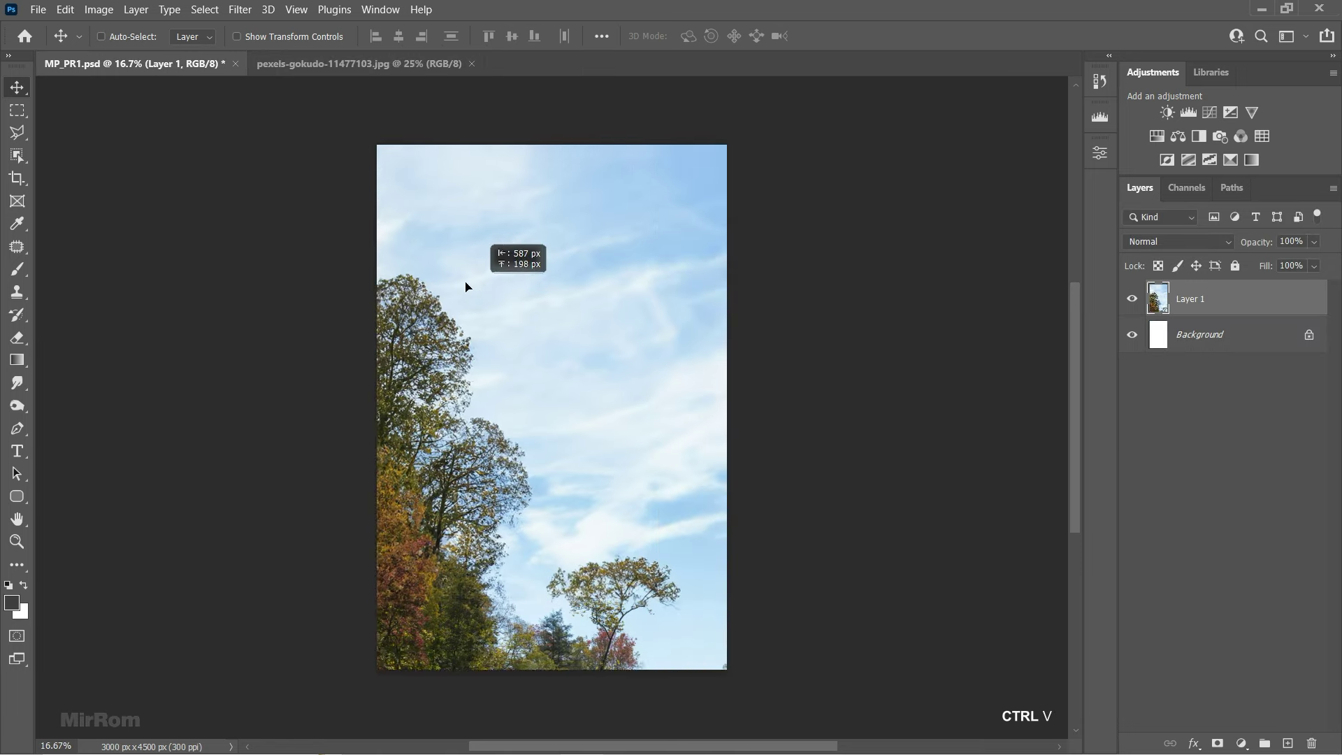
- Scale the river photo to about 62% and centre it to cover the whole canvas
{"action": "left_click_drag", "start_coordinate": [532, 315], "coordinate": [479, 309]}
{"action": "key", "text": "ctrl+minus"}
{"action": "key", "text": "ctrl+t"}
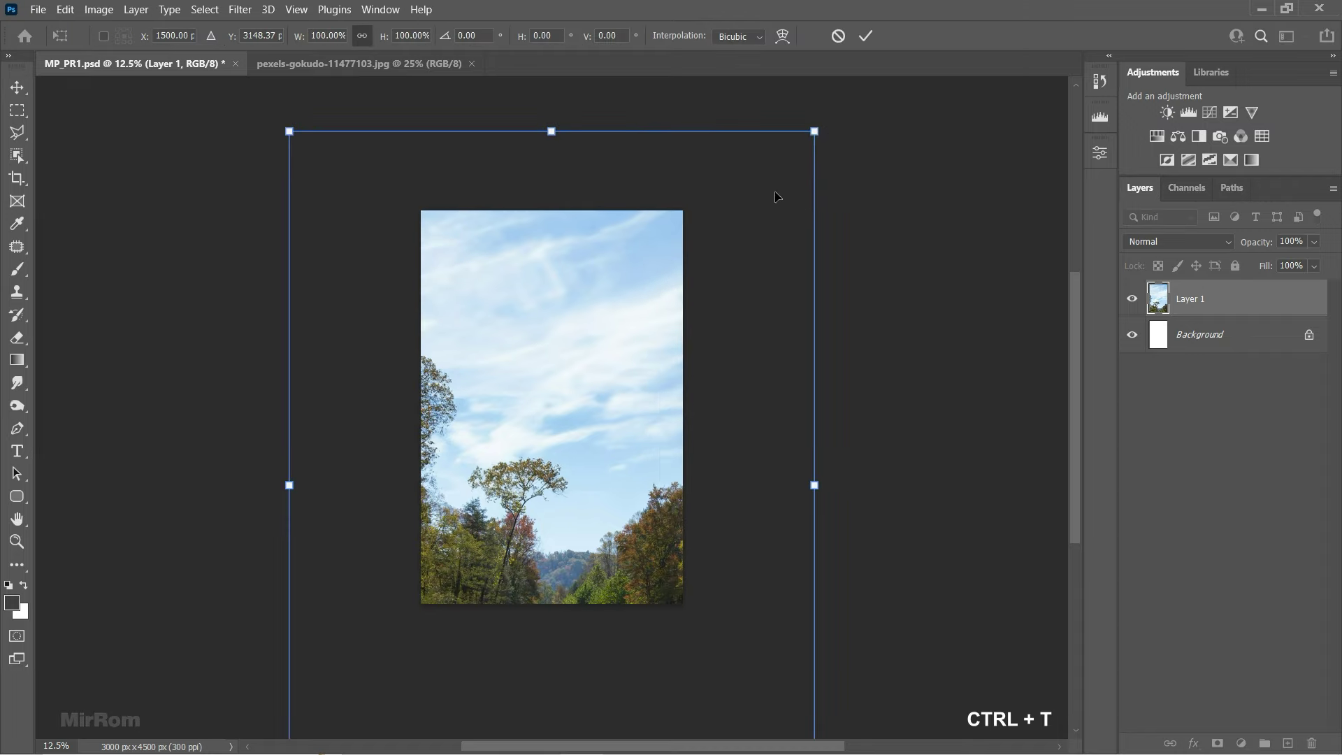
{"action": "left_click_drag", "start_coordinate": [811, 132], "coordinate": [755, 171]}
{"action": "left_click_drag", "start_coordinate": [595, 282], "coordinate": [590, 353]}
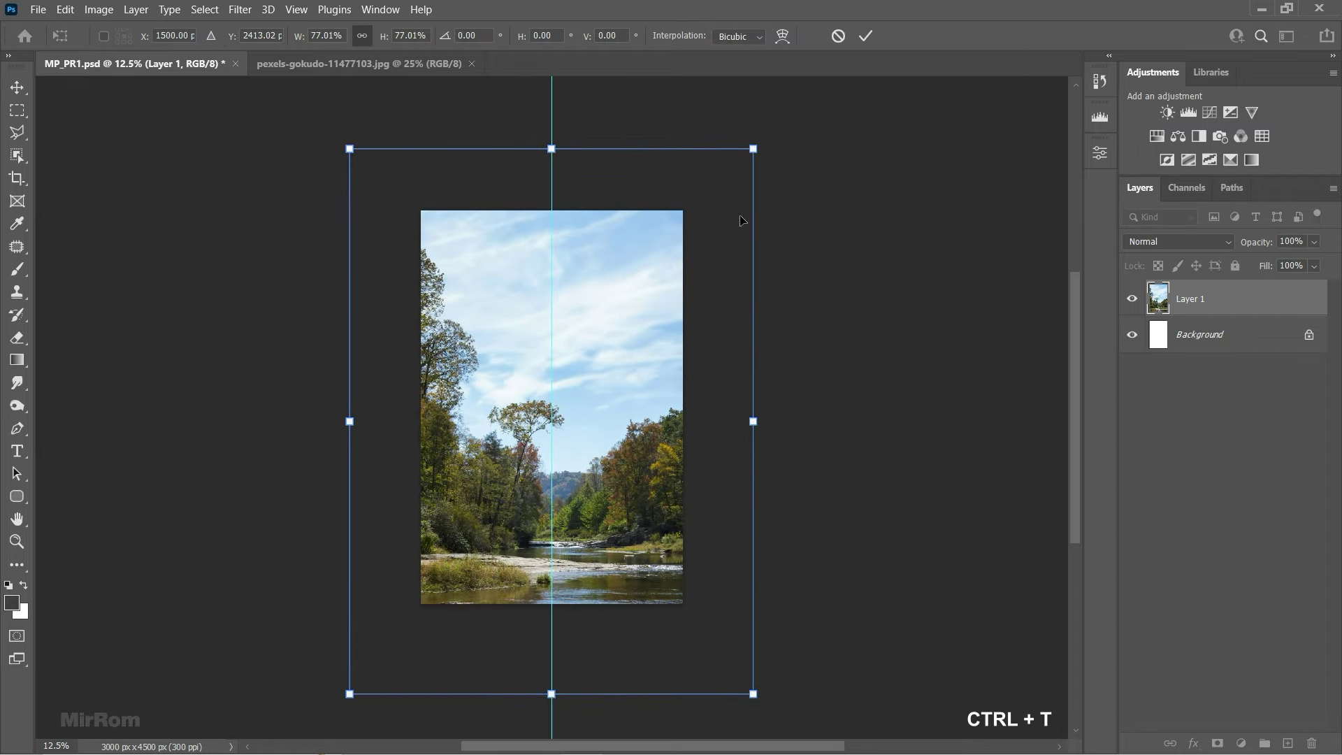
{"action": "left_click_drag", "start_coordinate": [753, 170], "coordinate": [725, 186]}
{"action": "mouse_move", "coordinate": [622, 428]}
{"action": "left_mouse_down"}
{"action": "mouse_move", "coordinate": [622, 378]}
{"action": "mouse_move", "coordinate": [622, 389]}
{"action": "left_mouse_up"}
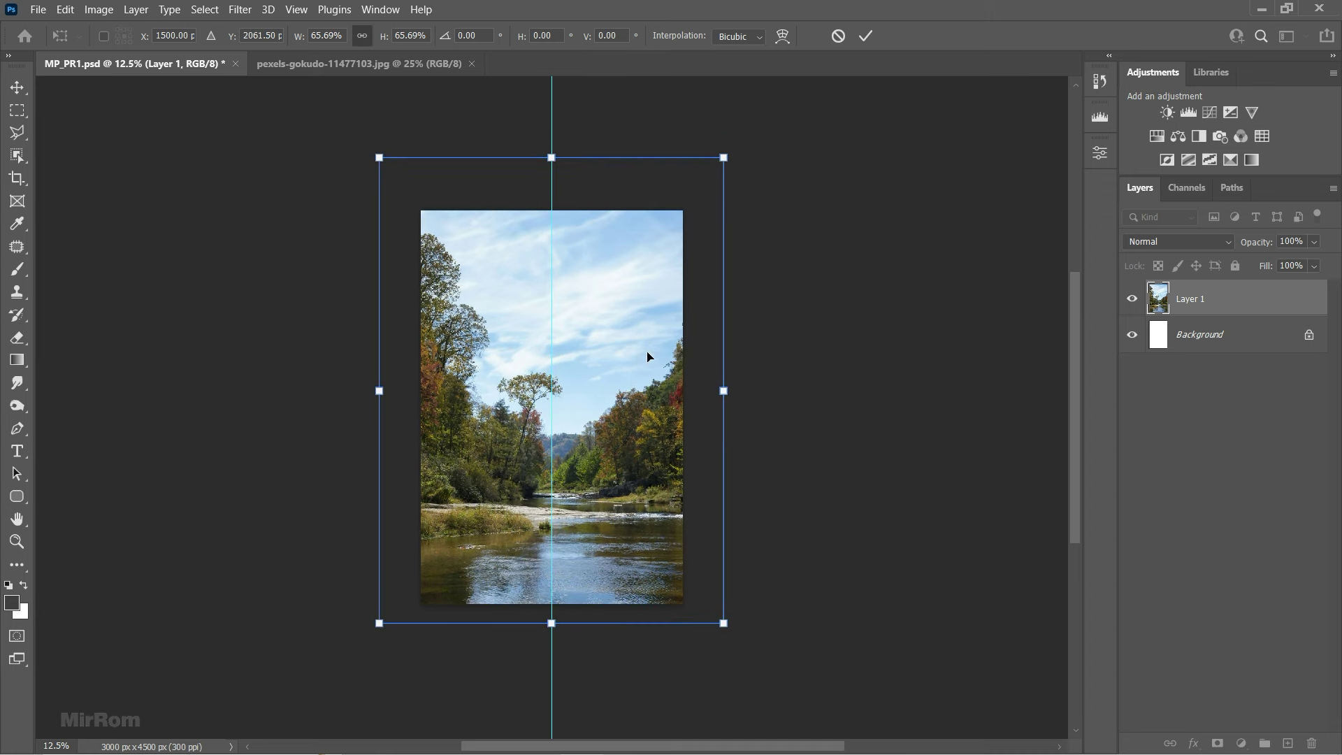
{"action": "left_click_drag", "start_coordinate": [720, 173], "coordinate": [708, 179]}
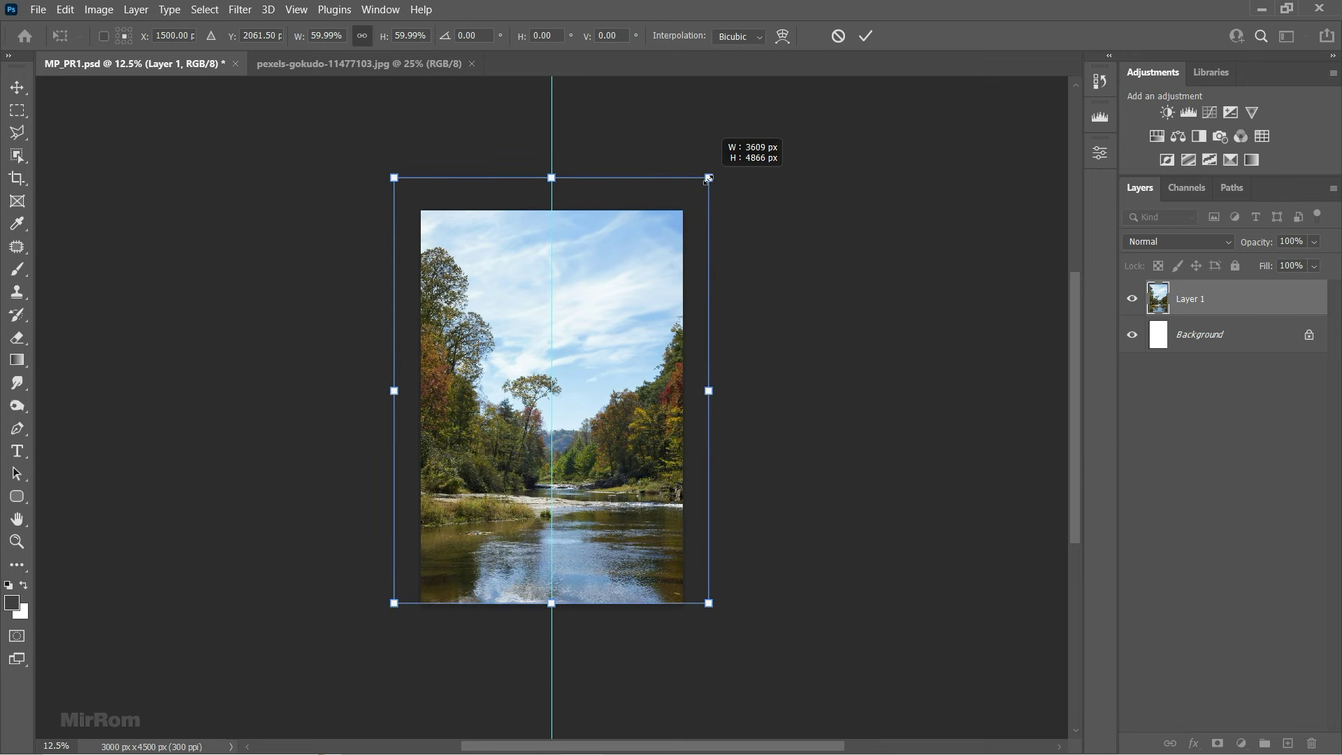
{"action": "left_click_drag", "start_coordinate": [599, 297], "coordinate": [603, 313]}
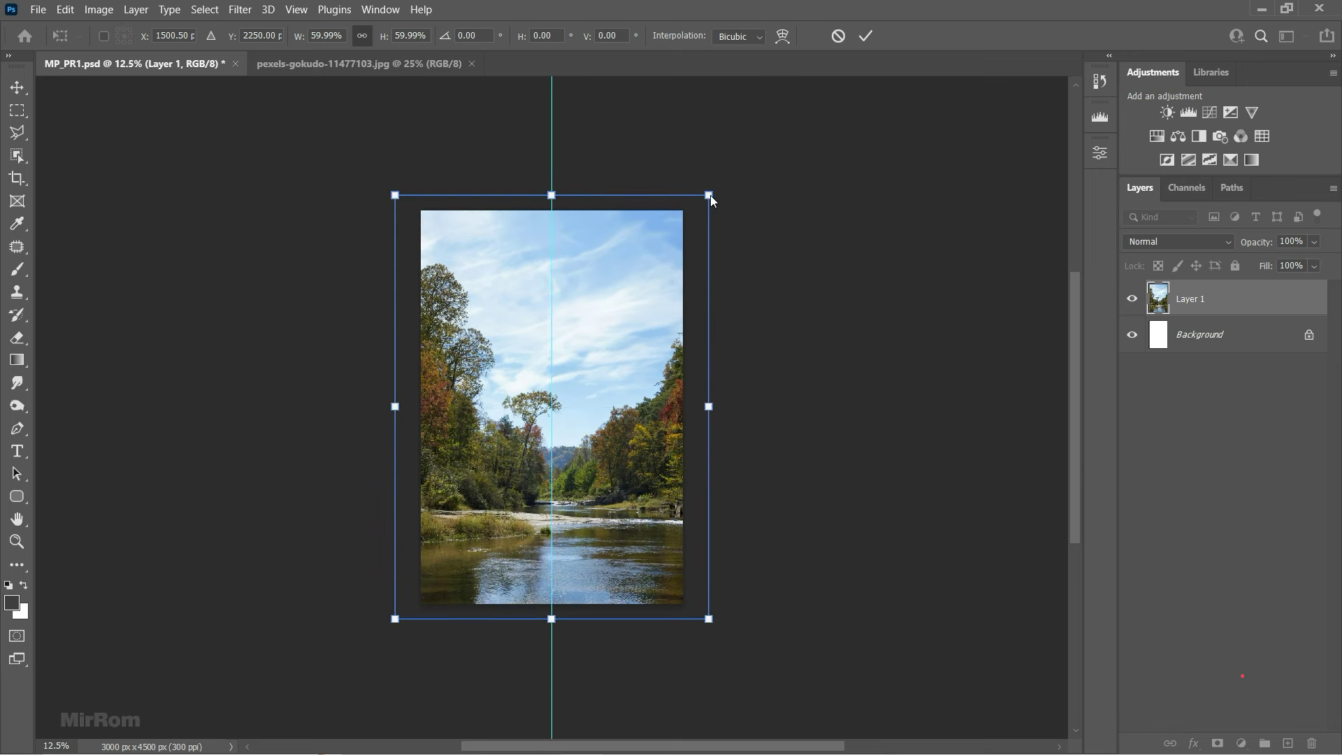
{"action": "left_click_drag", "start_coordinate": [711, 197], "coordinate": [724, 187]}
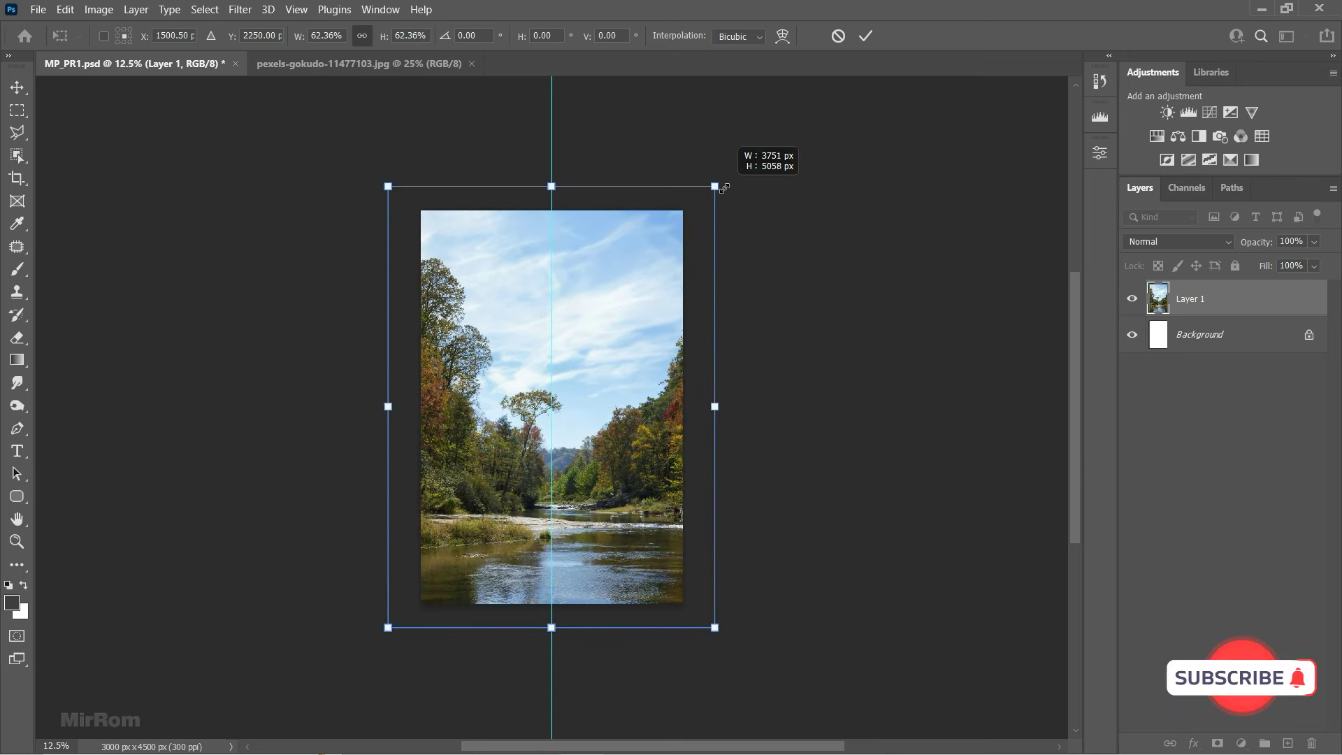
{"action": "left_click", "coordinate": [865, 35]}
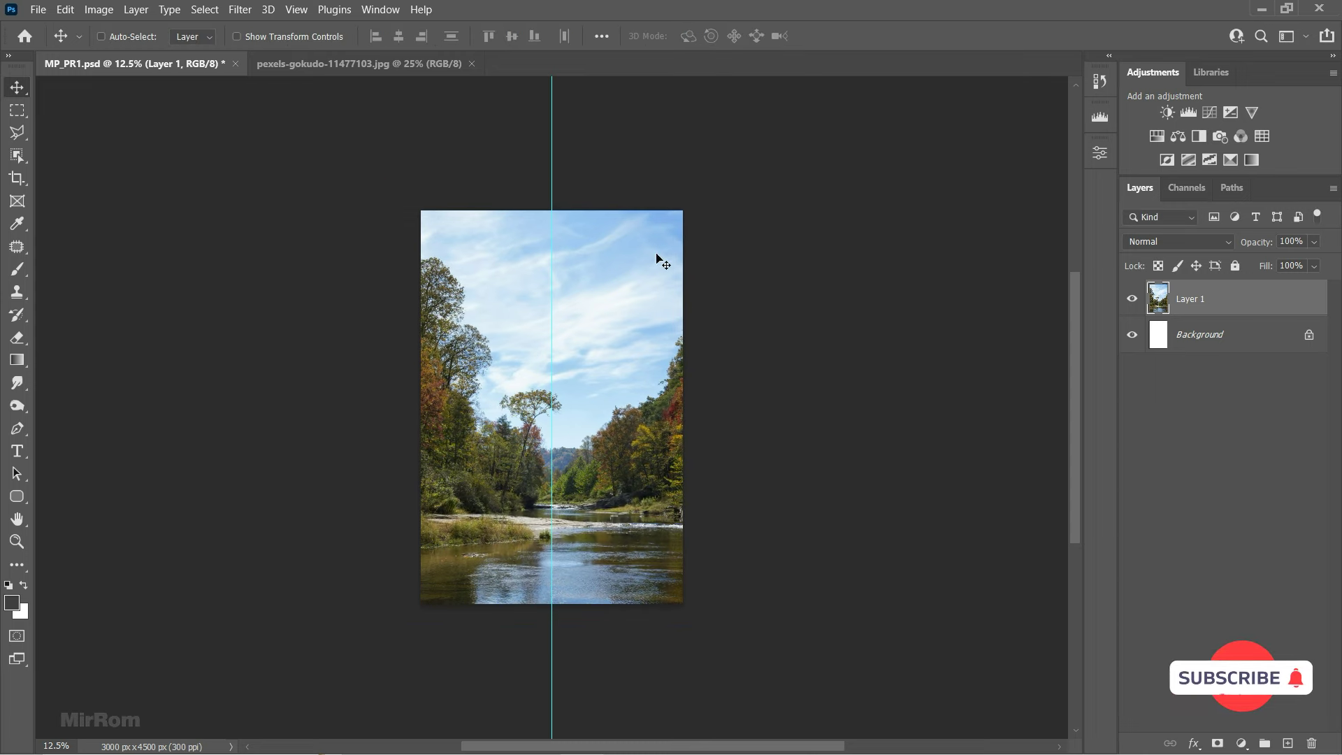
- Bring the whole raft photo into the poster as Layer 2 at 63% opacity
{"action": "left_click", "coordinate": [308, 65]}
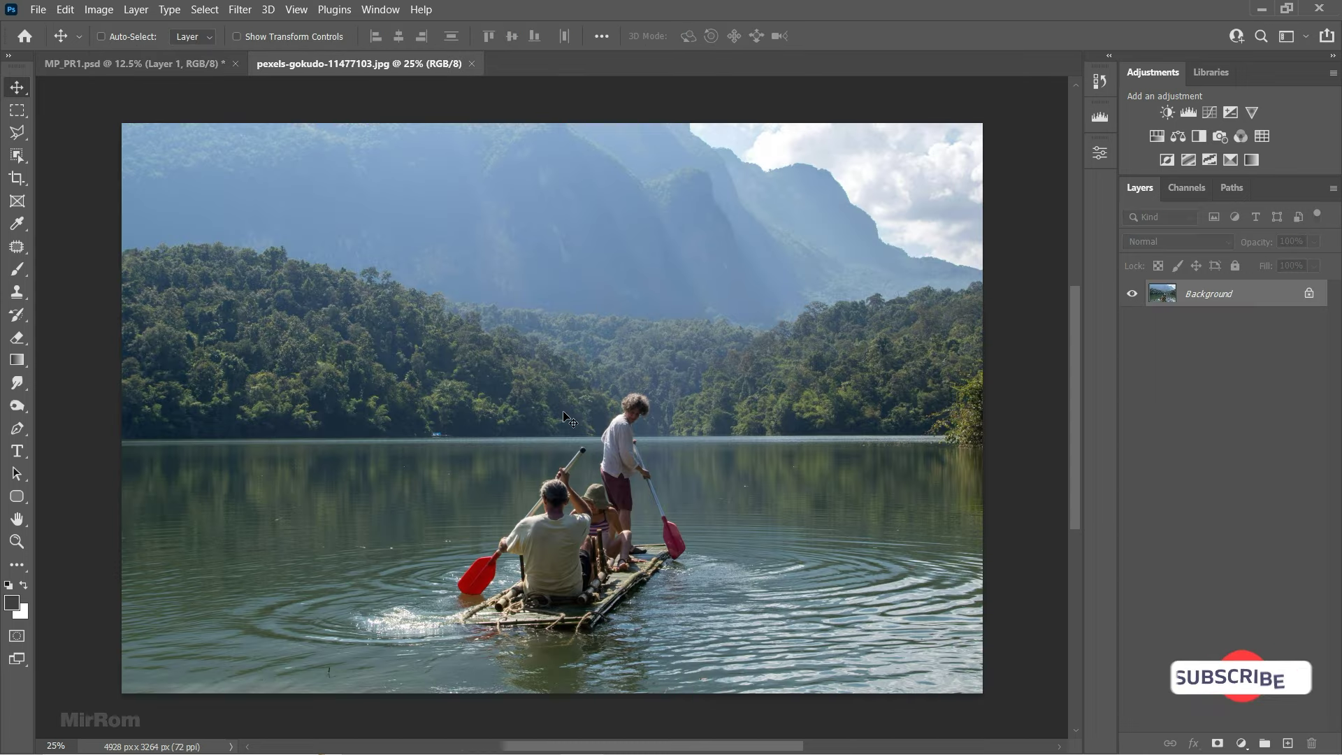
{"action": "key", "text": "ctrl+a"}
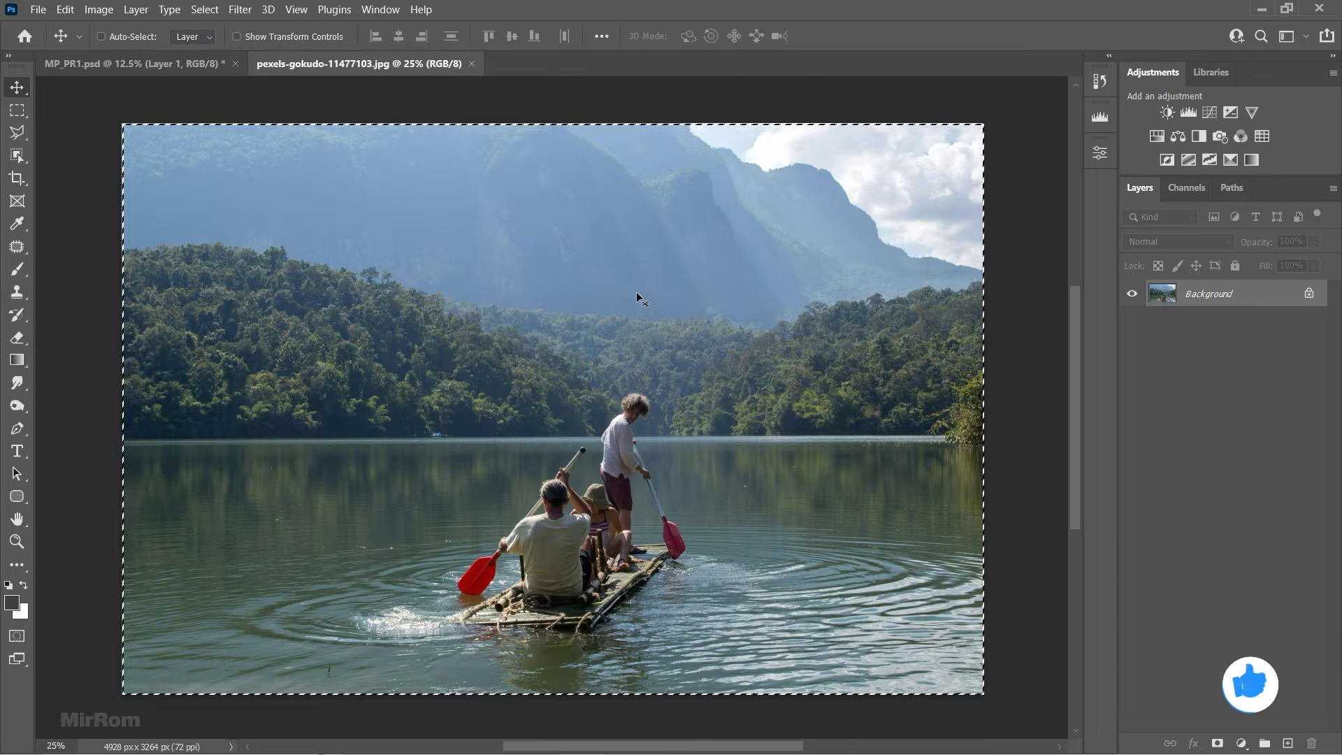
{"action": "left_click_drag", "start_coordinate": [636, 291], "coordinate": [548, 350]}
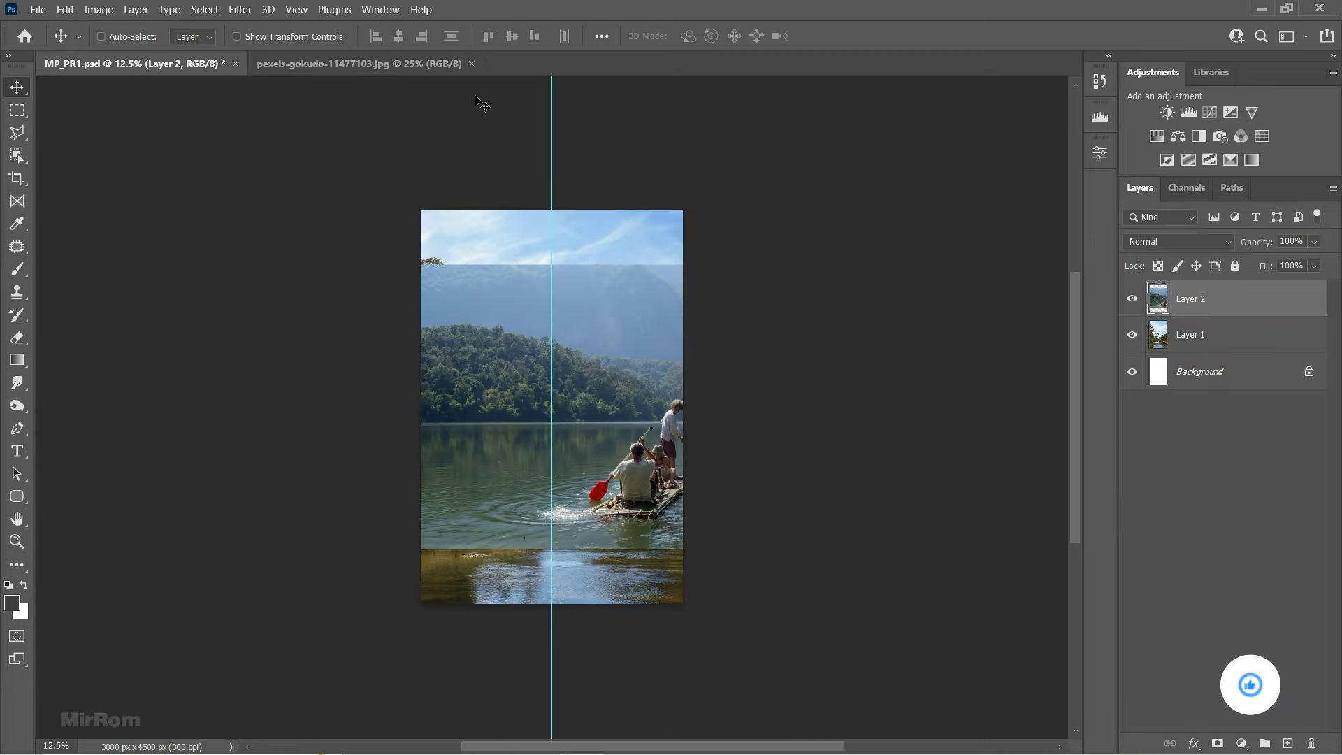
{"action": "left_click", "coordinate": [471, 63]}
{"action": "left_click_drag", "start_coordinate": [818, 408], "coordinate": [776, 407]}
{"action": "left_click_drag", "start_coordinate": [1257, 243], "coordinate": [898, 419]}
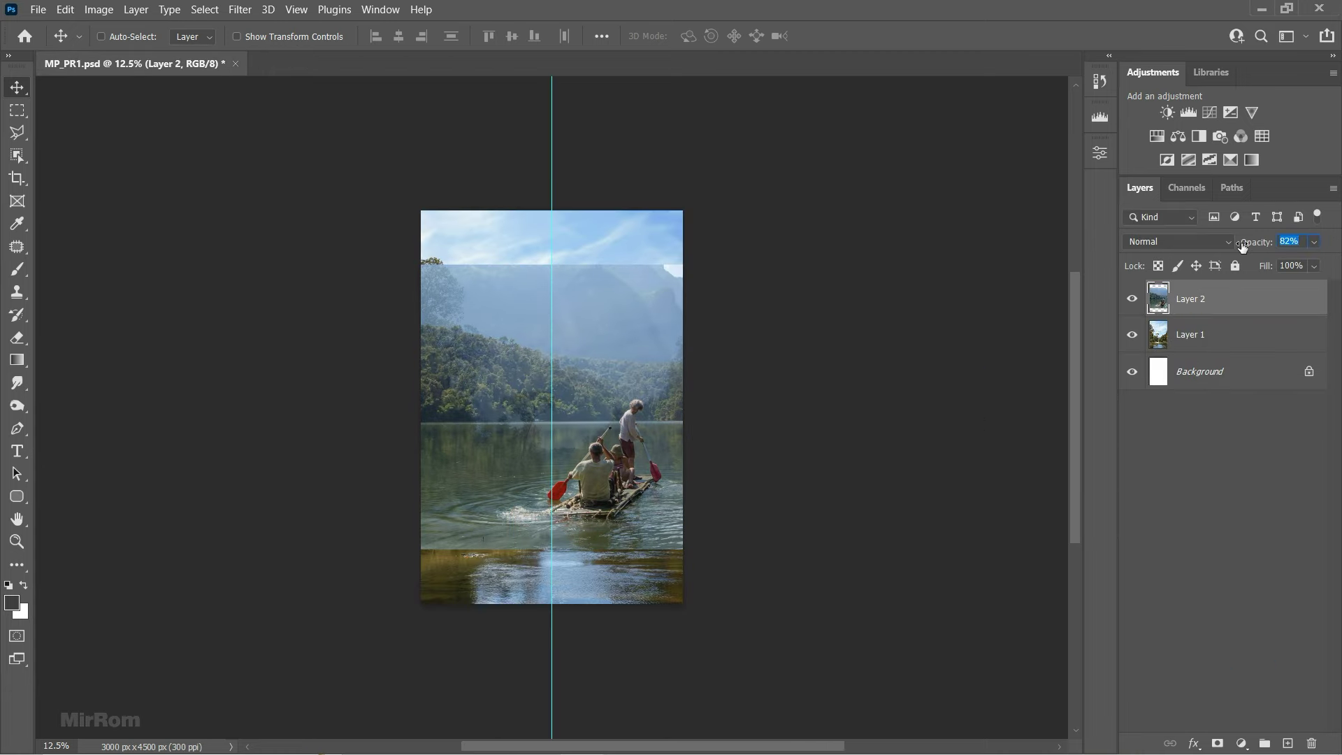
- Scale the raft photo to about 60% across the lower part of the poster
{"action": "key", "text": "ctrl+t"}
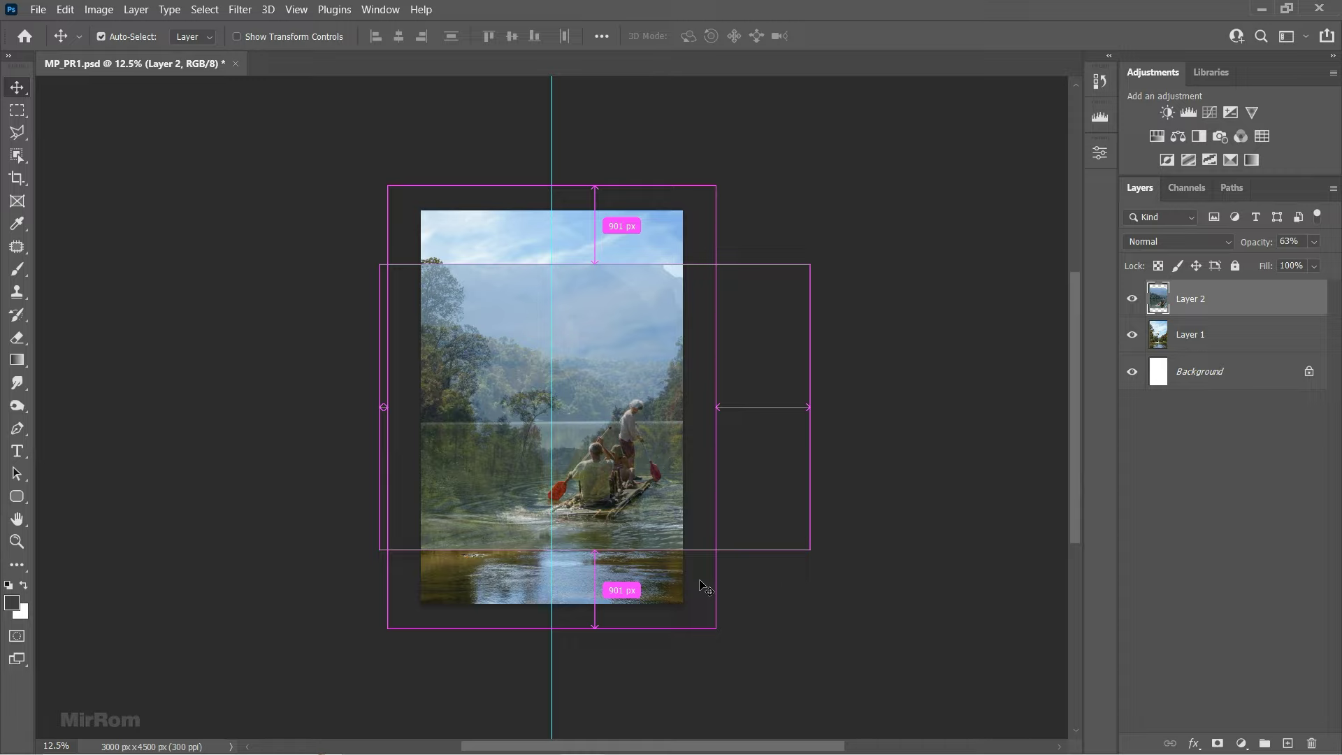
{"action": "scroll", "coordinate": [650, 636], "scroll_direction": "up", "scroll_amount": 1}
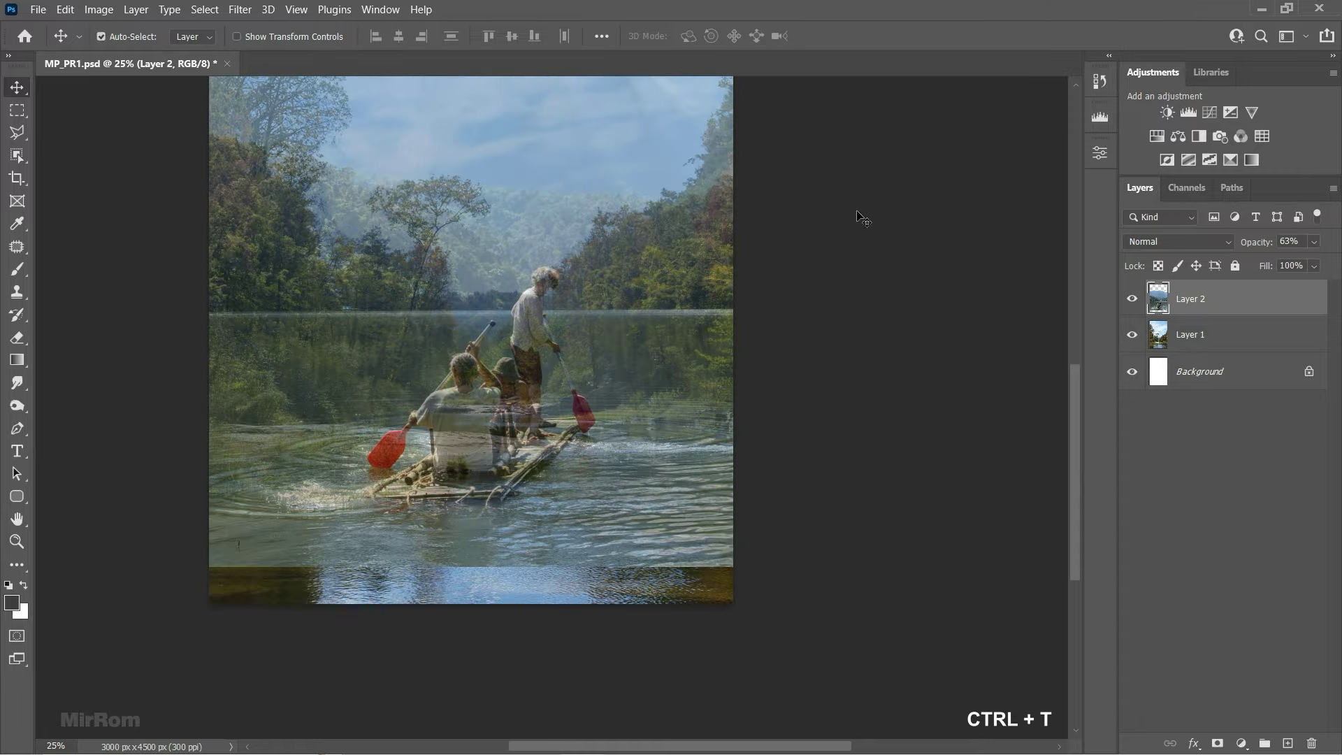
{"action": "key", "text": "ctrl+t"}
{"action": "mouse_move", "coordinate": [825, 200]}
{"action": "left_mouse_down"}
{"action": "mouse_move", "coordinate": [838, 179]}
{"action": "mouse_move", "coordinate": [734, 216]}
{"action": "left_mouse_up"}
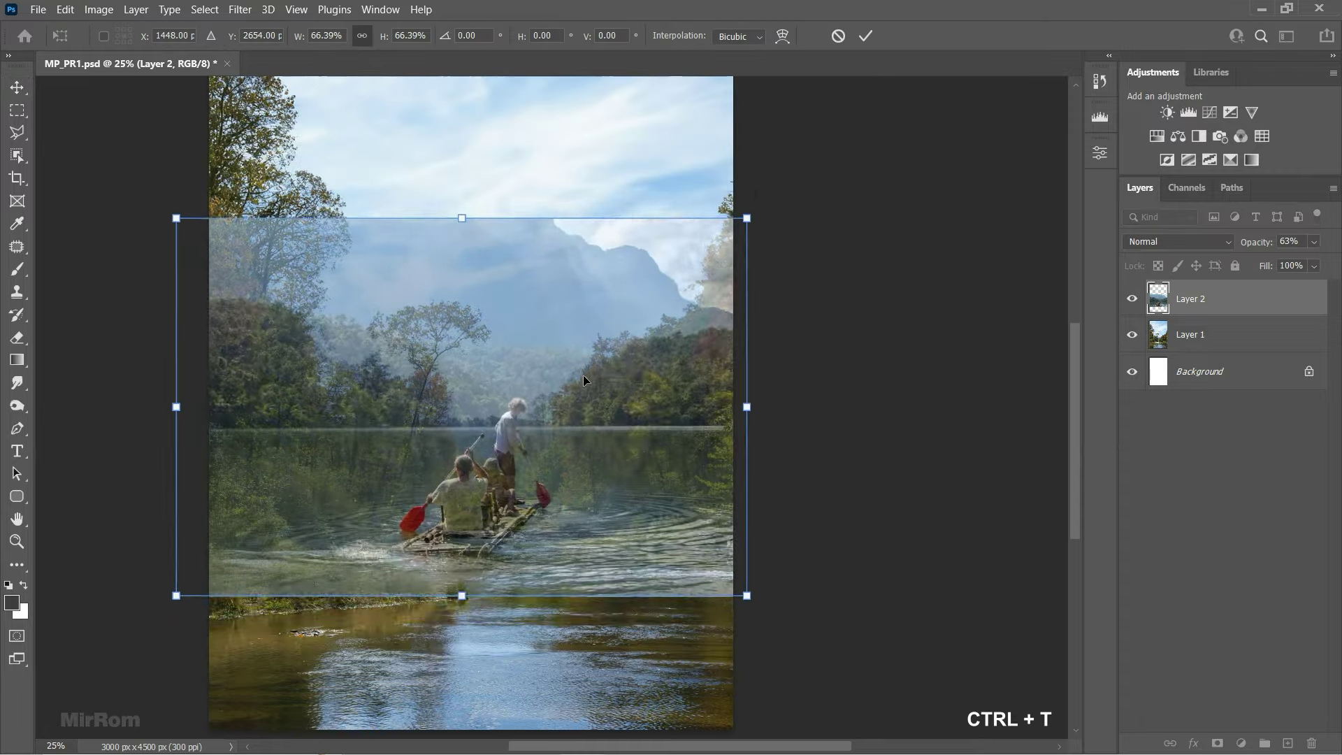
{"action": "mouse_move", "coordinate": [601, 373]}
{"action": "left_mouse_down"}
{"action": "mouse_move", "coordinate": [597, 519]}
{"action": "mouse_move", "coordinate": [644, 417]}
{"action": "left_mouse_up"}
{"action": "left_click_drag", "start_coordinate": [756, 233], "coordinate": [725, 261]}
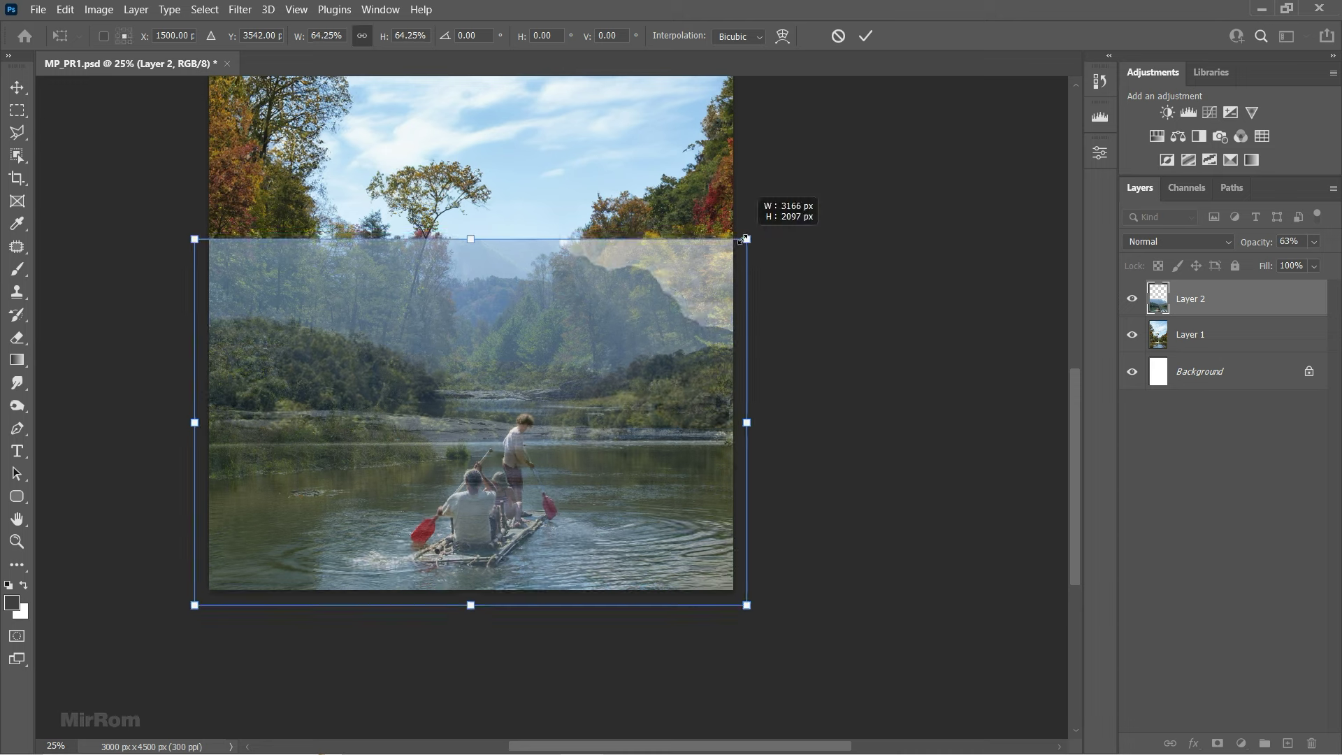
{"action": "left_click_drag", "start_coordinate": [589, 386], "coordinate": [590, 391]}
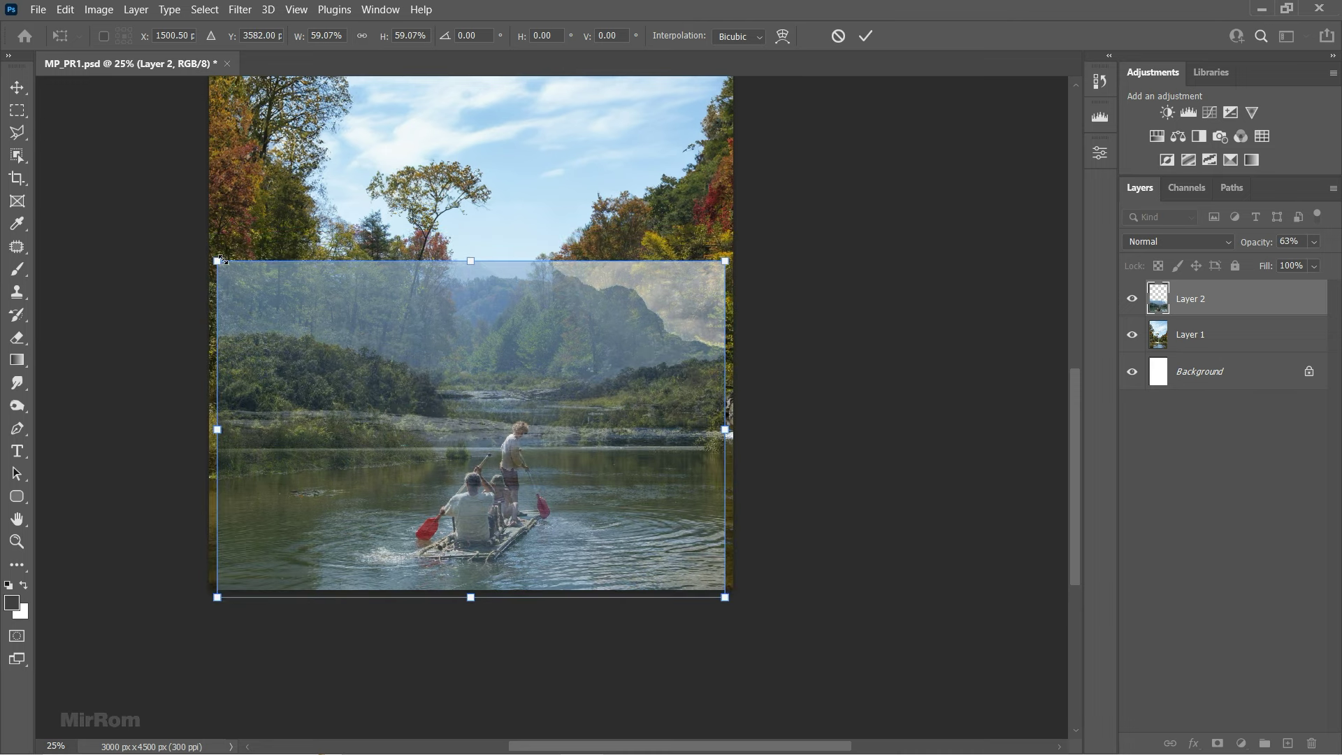
{"action": "left_click_drag", "start_coordinate": [216, 261], "coordinate": [209, 253]}
{"action": "left_click_drag", "start_coordinate": [547, 470], "coordinate": [547, 455]}
{"action": "left_click_drag", "start_coordinate": [734, 588], "coordinate": [729, 590]}
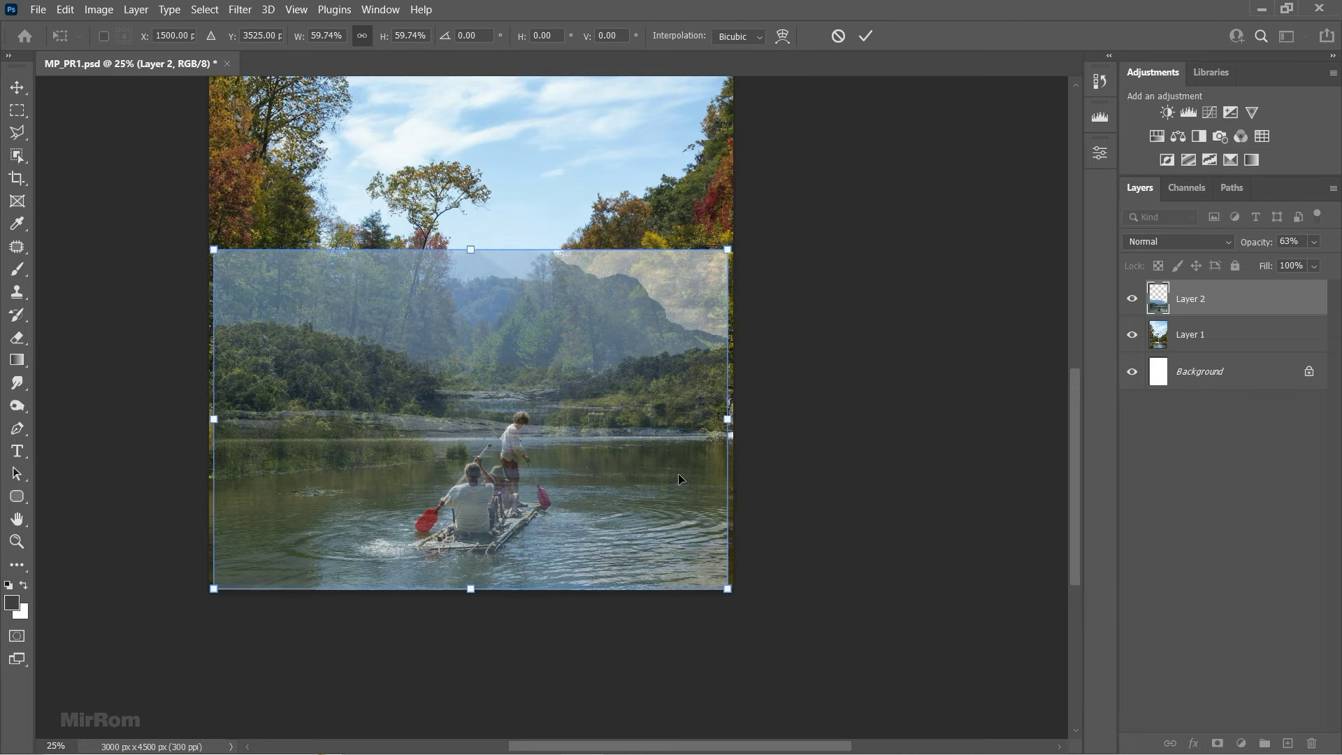
{"action": "key", "text": "Return"}
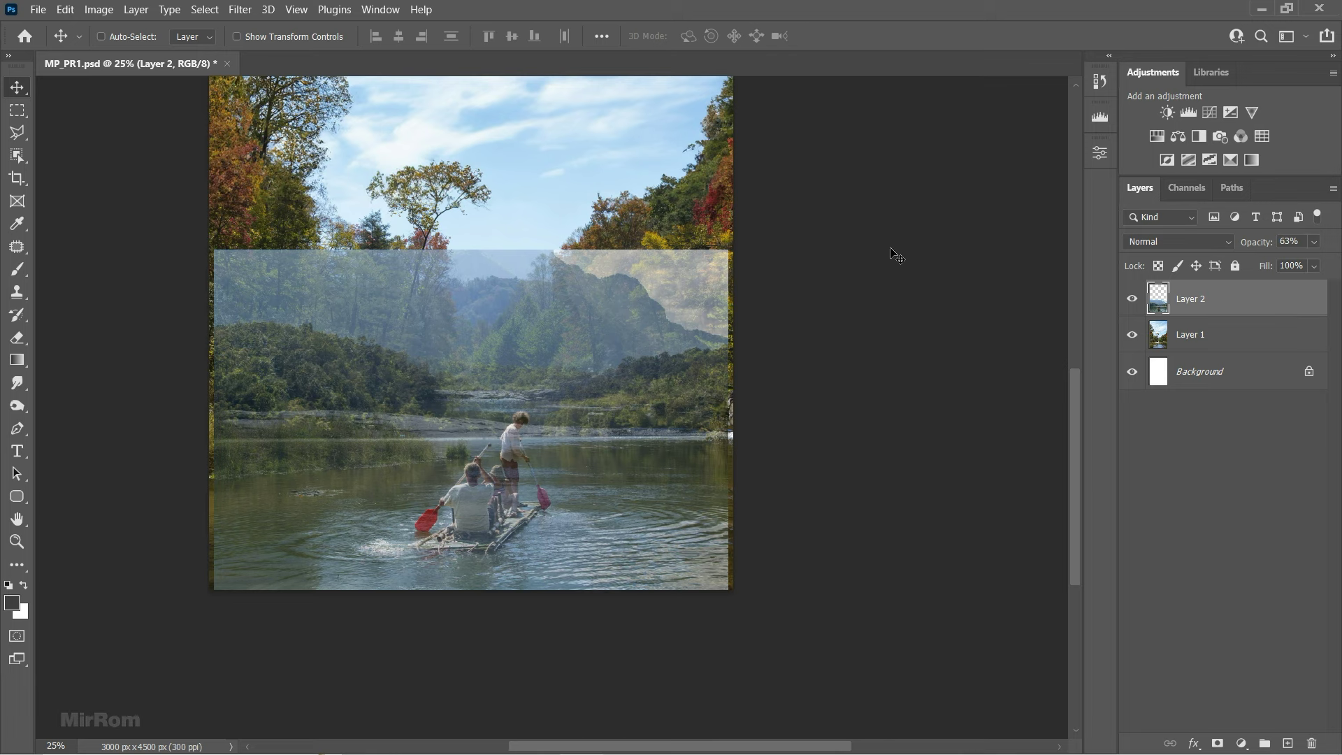
{"action": "key", "text": "ctrl+minus"}
- Shorten the river photo layer slightly from its top and bottom edges
{"action": "left_click", "coordinate": [1200, 345]}
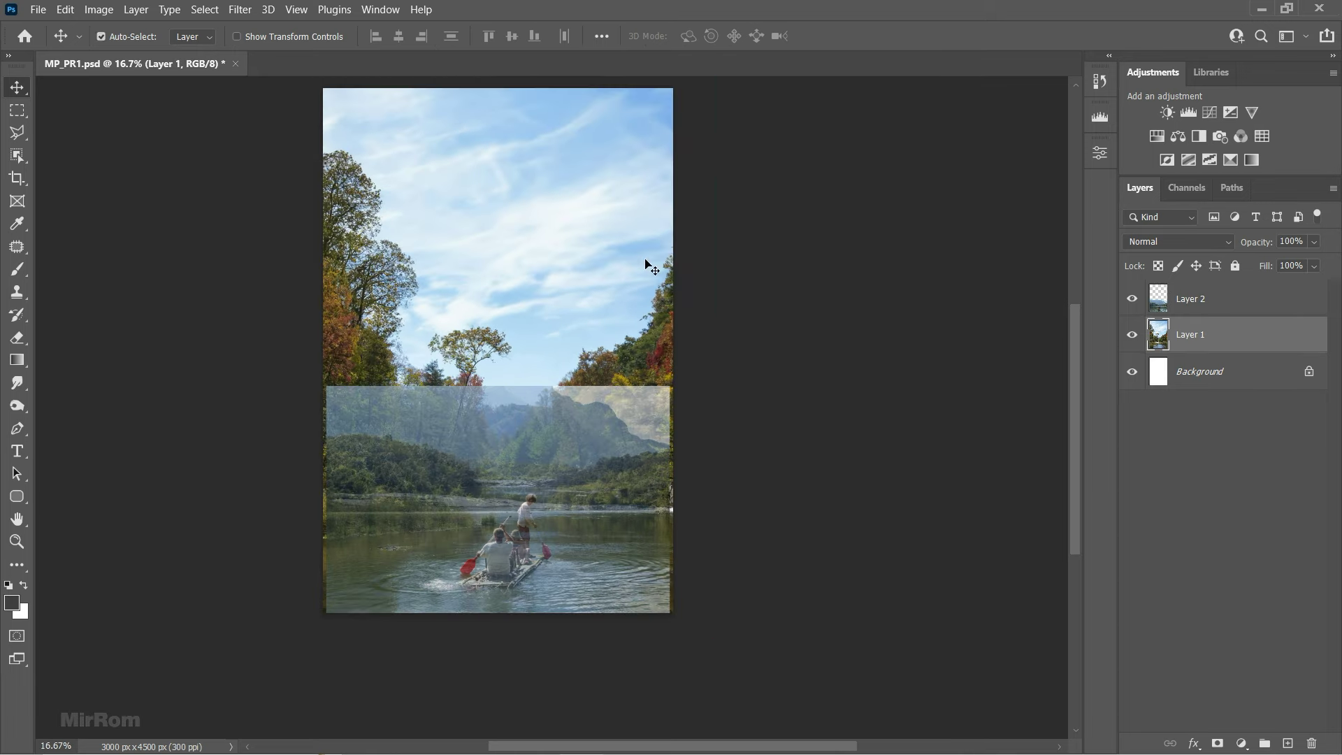
{"action": "key", "text": "ctrl+t"}
{"action": "left_click_drag", "start_coordinate": [501, 84], "coordinate": [503, 103]}
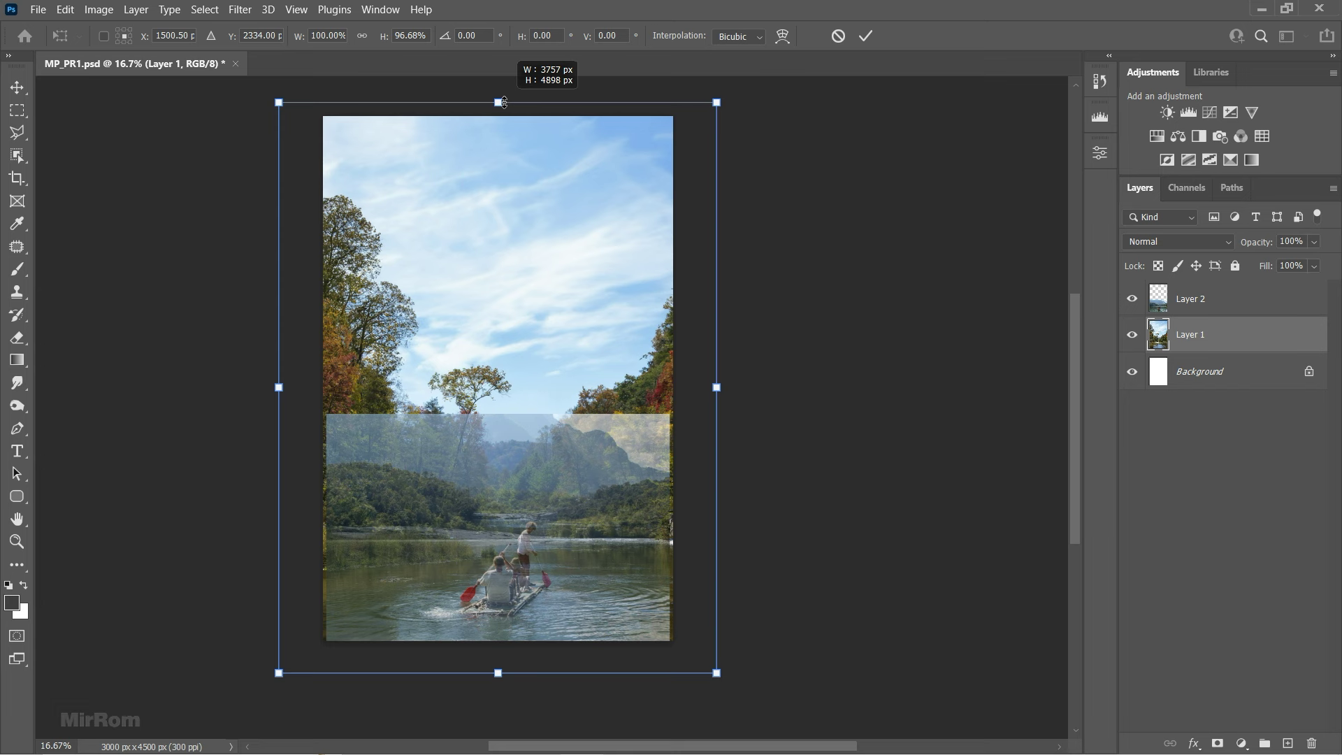
{"action": "left_click_drag", "start_coordinate": [501, 677], "coordinate": [501, 666]}
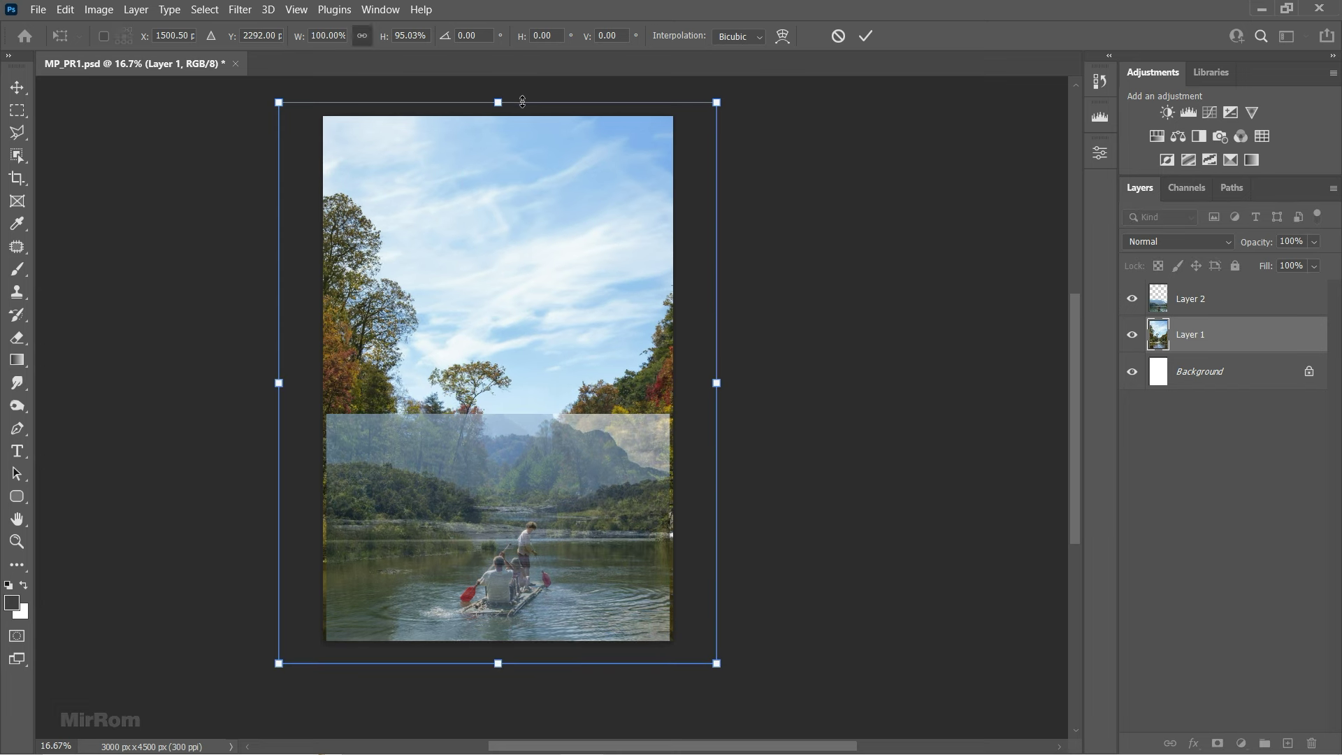
{"action": "key", "text": "Return"}
- Raise the raft layer's opacity to 100% and nudge the raft photo up
{"action": "left_click", "coordinate": [1202, 312]}
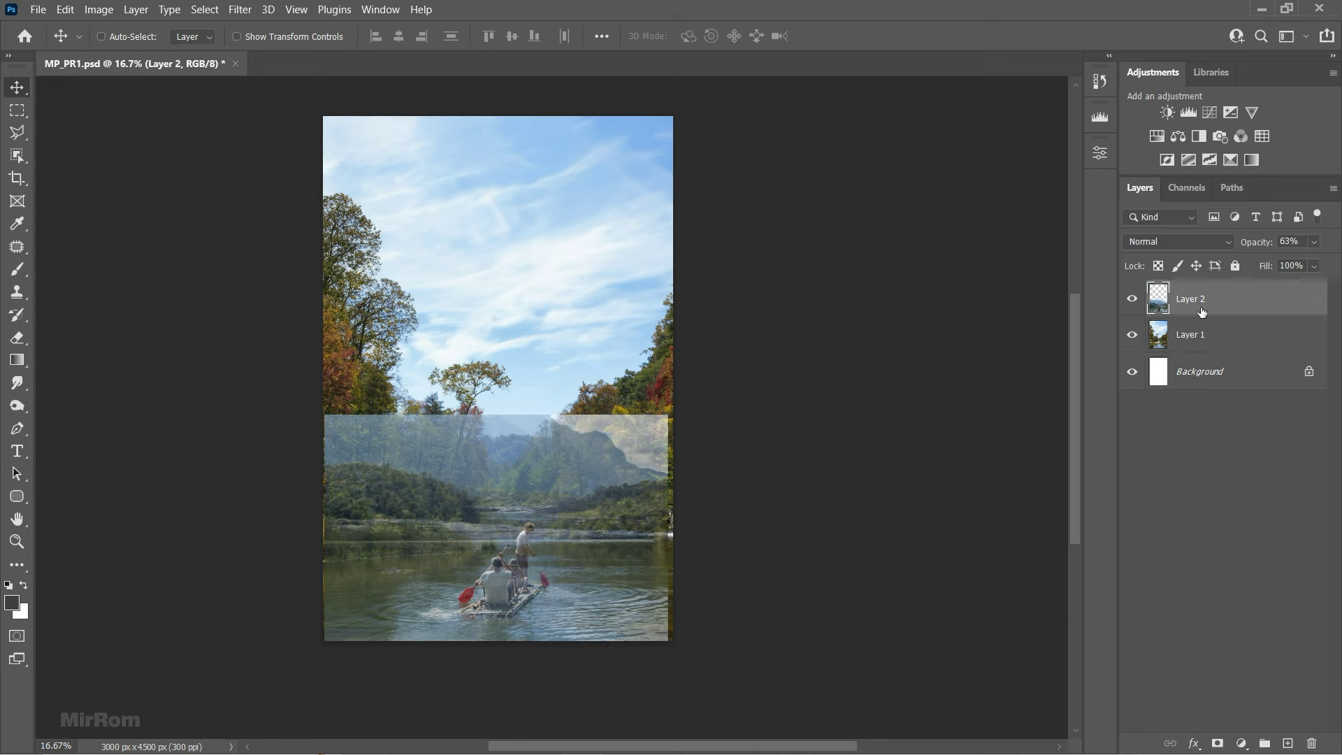
{"action": "mouse_move", "coordinate": [1258, 244]}
{"action": "left_mouse_down"}
{"action": "mouse_move", "coordinate": [1300, 243]}
{"action": "mouse_move", "coordinate": [1234, 249]}
{"action": "left_mouse_up"}
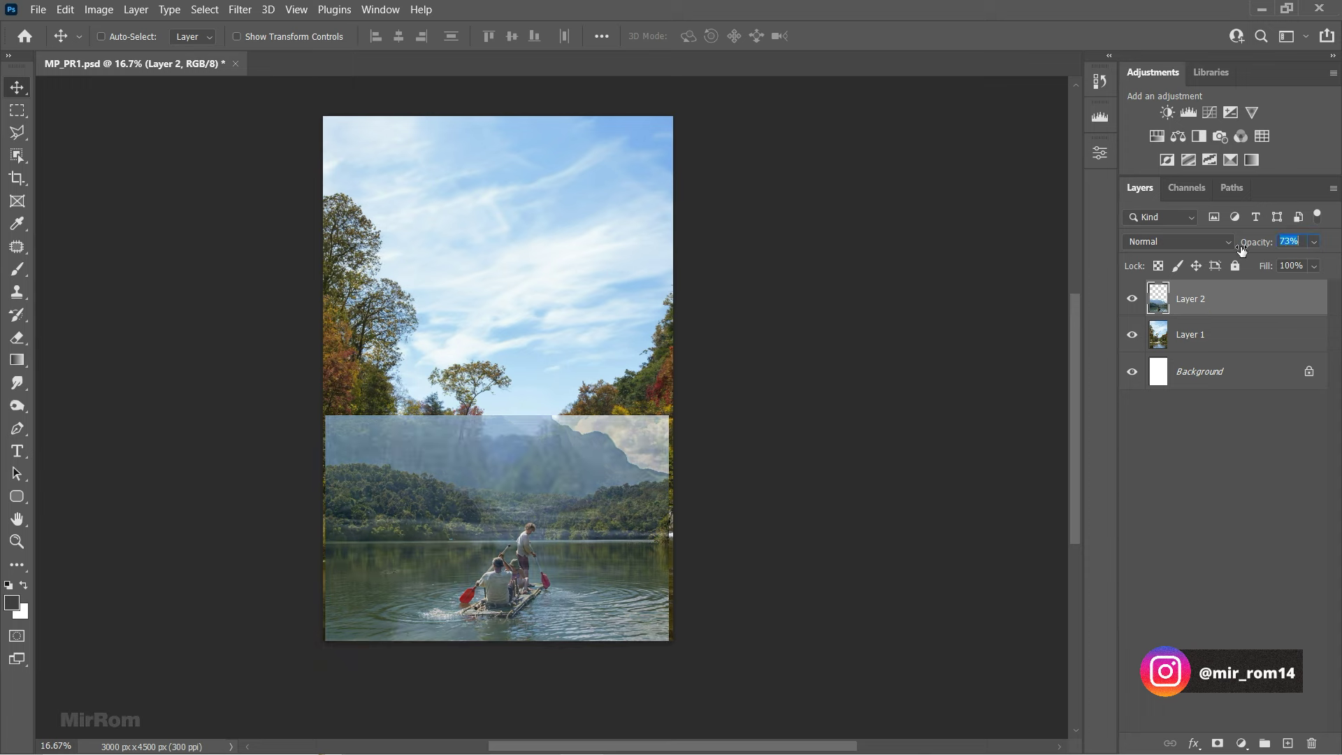
{"action": "left_click", "coordinate": [1203, 345]}
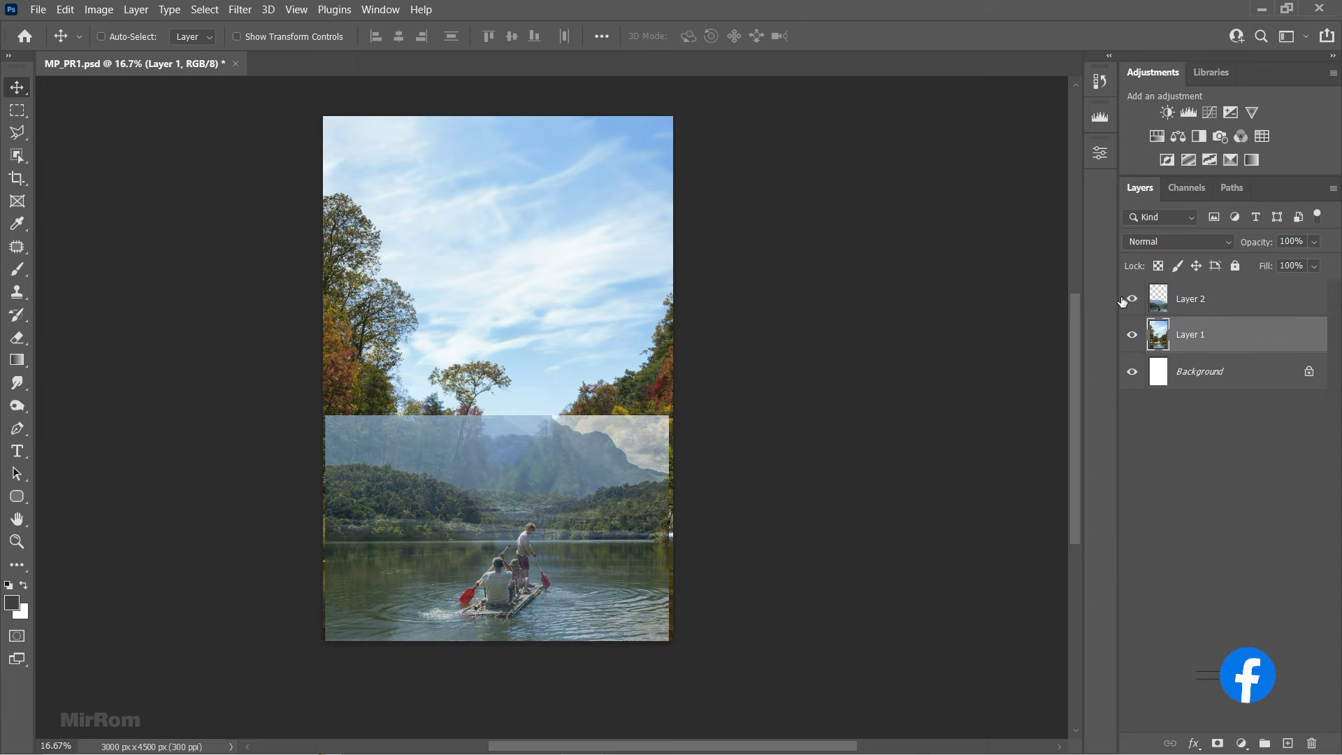
{"action": "left_click", "coordinate": [1200, 299]}
{"action": "key", "text": "shift+Up"}
{"action": "key", "text": "shift+Up"}
{"action": "key", "text": "shift+Up"}
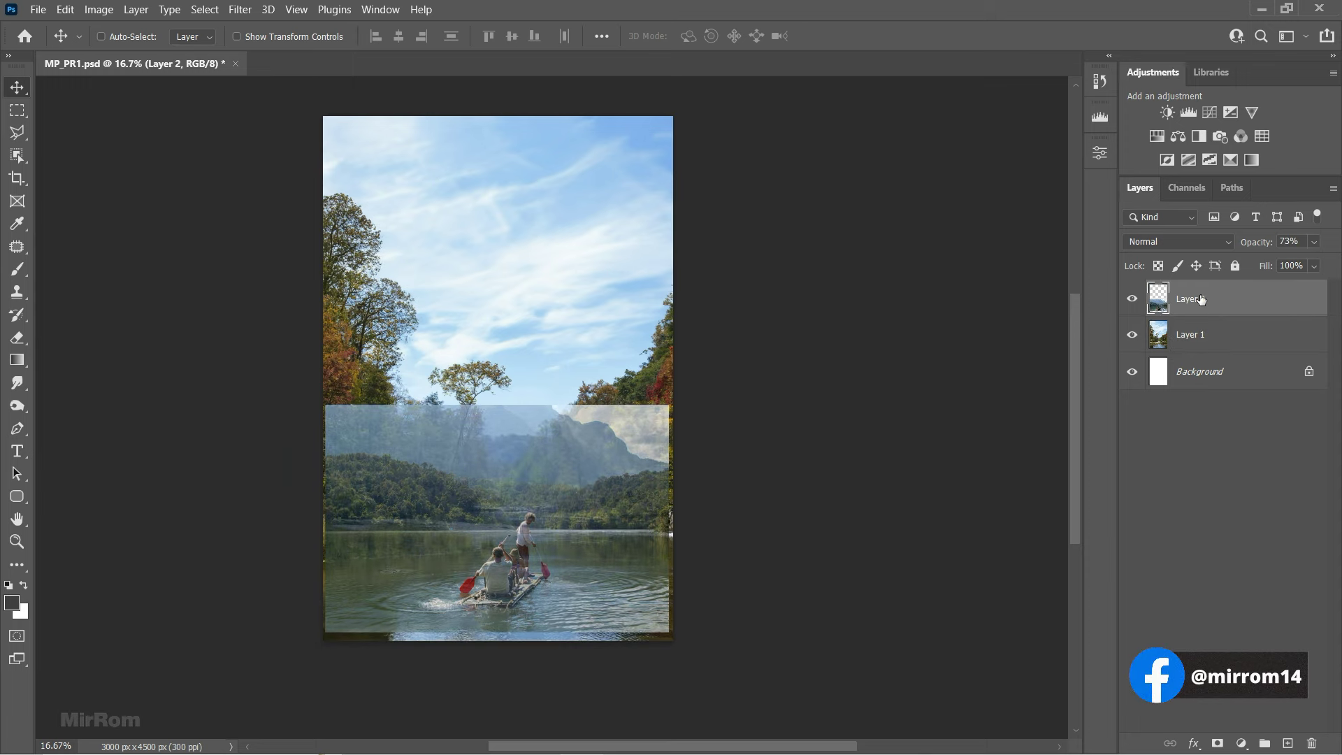
- Shrink the raft photo to about 94% and nudge it down inside the river scene
{"action": "key", "text": "ctrl+t"}
{"action": "key", "text": "ctrl+plus"}
{"action": "left_click_drag", "start_coordinate": [240, 636], "coordinate": [257, 616]}
{"action": "key", "text": "Return"}
{"action": "key", "text": "shift+Down"}
{"action": "key", "text": "shift+Down"}
{"action": "key", "text": "shift+Down"}
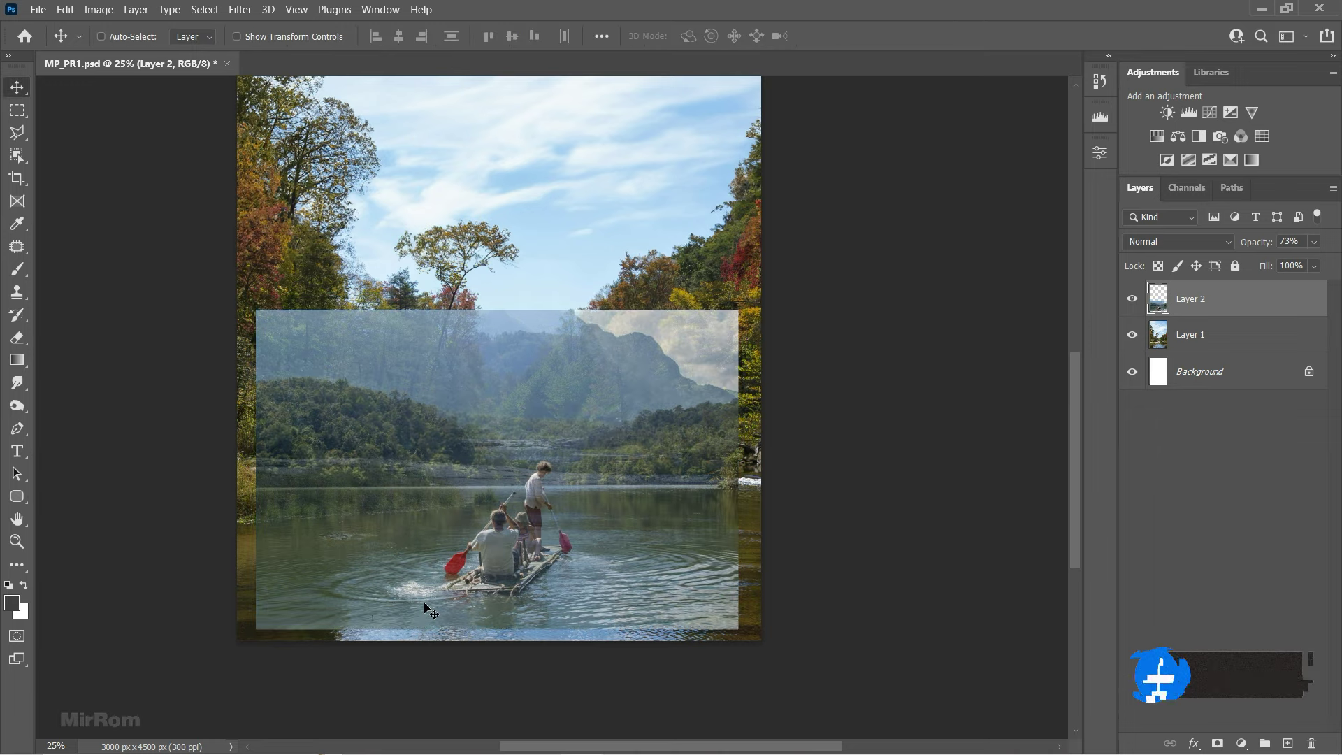
{"action": "key", "text": "shift+Down"}
{"action": "key", "text": "shift+Down"}
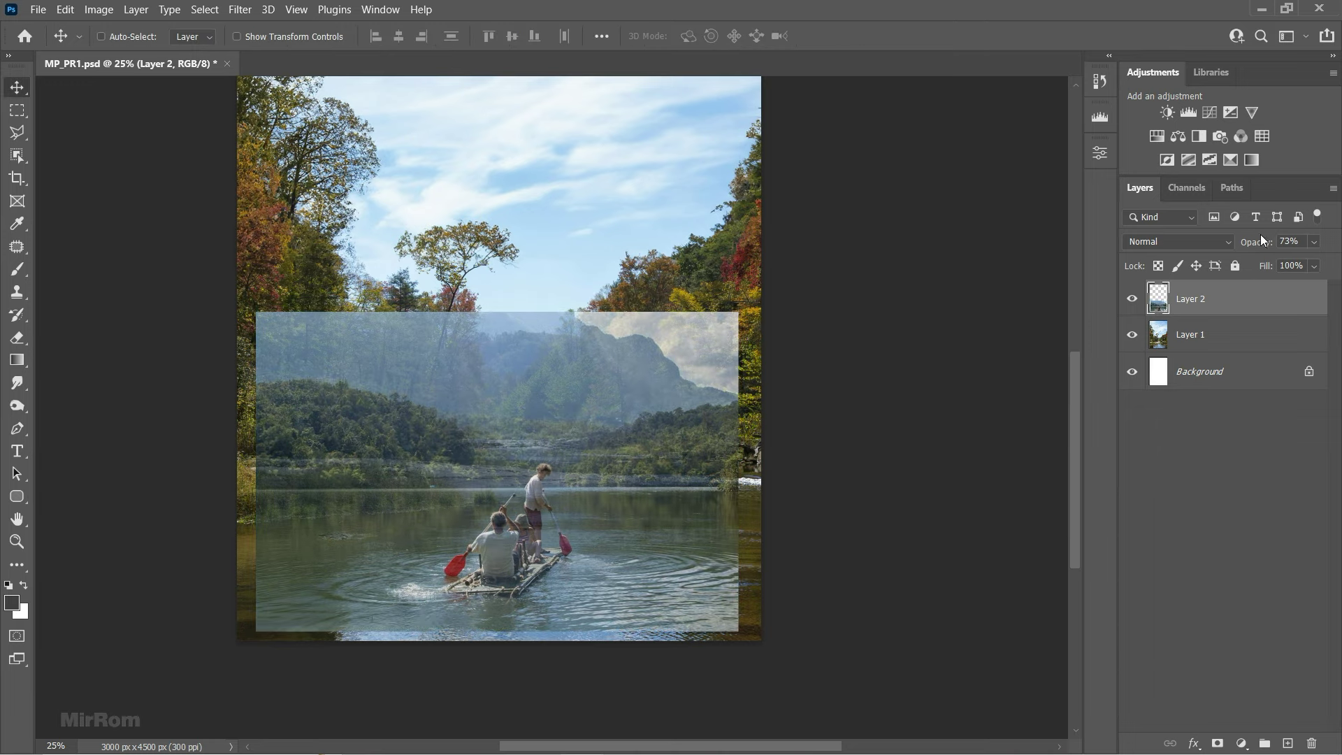
- Make the raft layer fully opaque, hide it, and select the river Layer 1
{"action": "left_click_drag", "start_coordinate": [1258, 243], "coordinate": [1321, 256]}
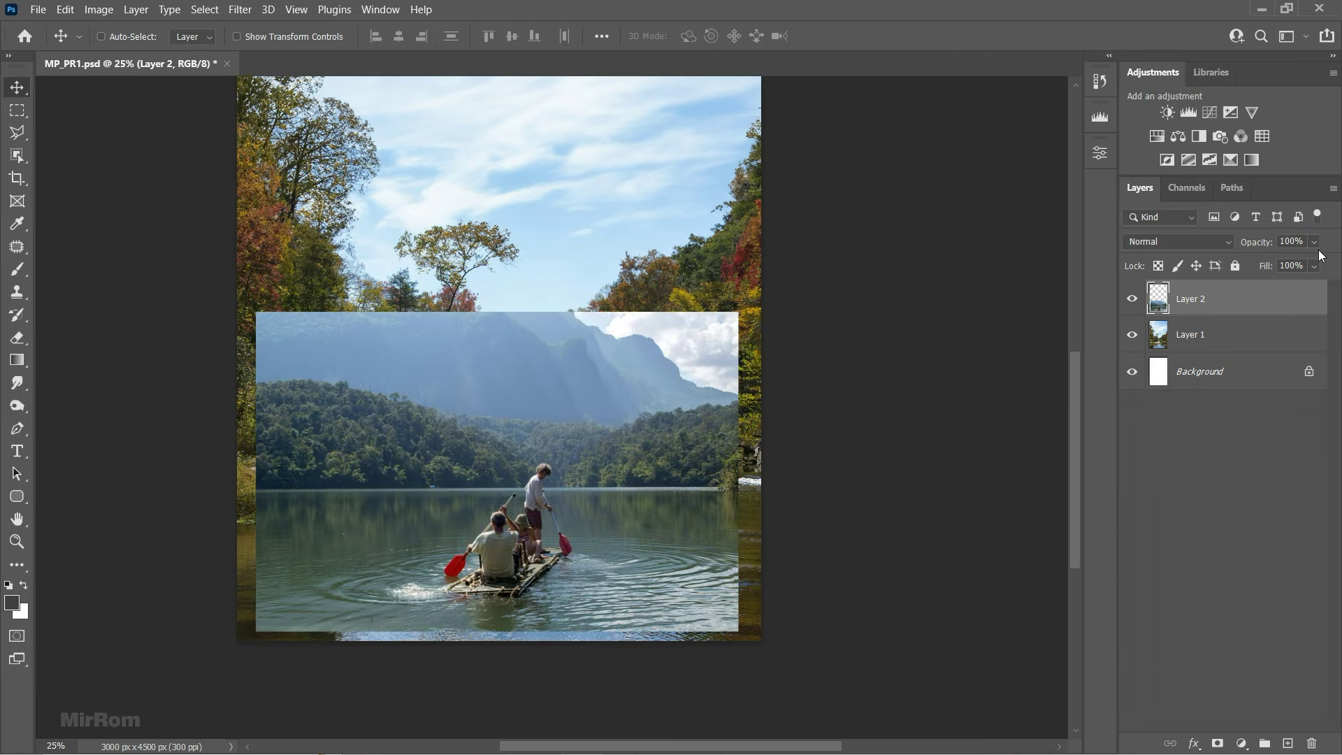
{"action": "left_click", "coordinate": [1128, 301]}
{"action": "left_click", "coordinate": [1220, 343]}
{"action": "key", "text": "ctrl+minus"}
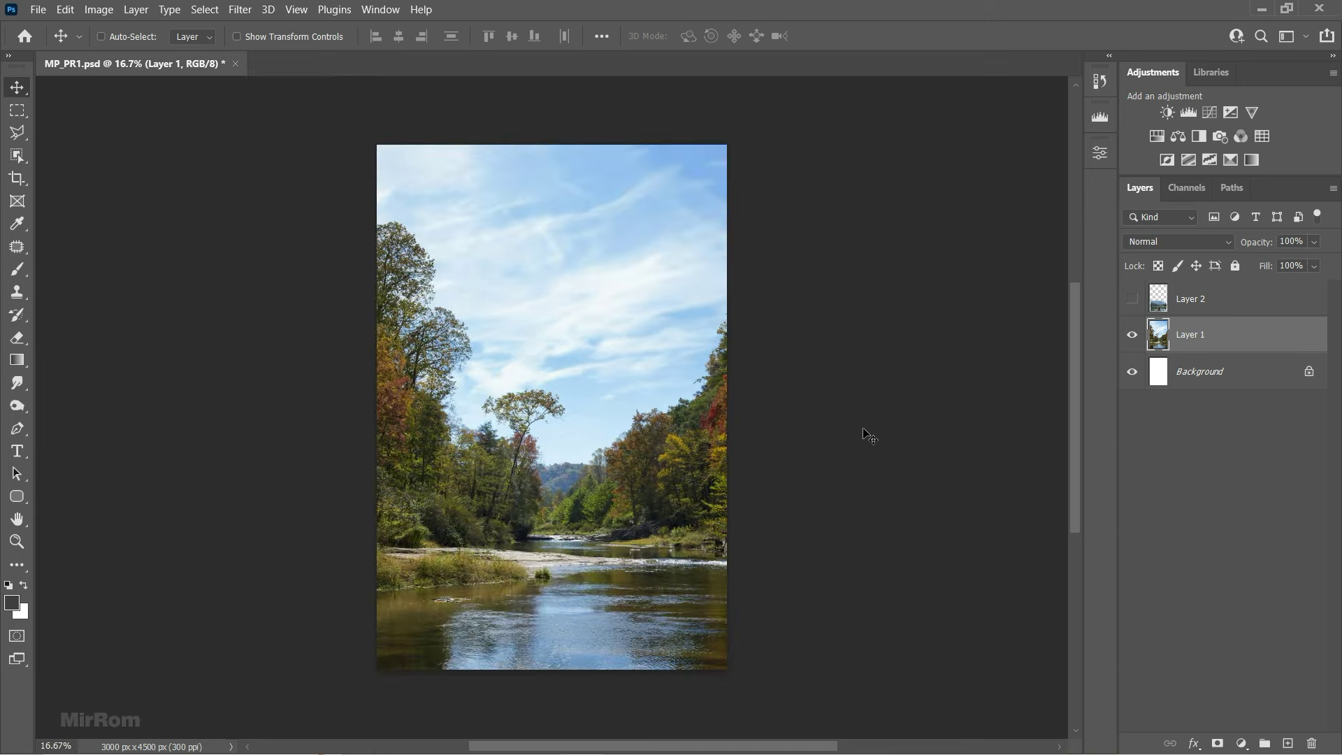
- Add a Curves adjustment raising the black point output to 17
{"action": "left_click", "coordinate": [1213, 113]}
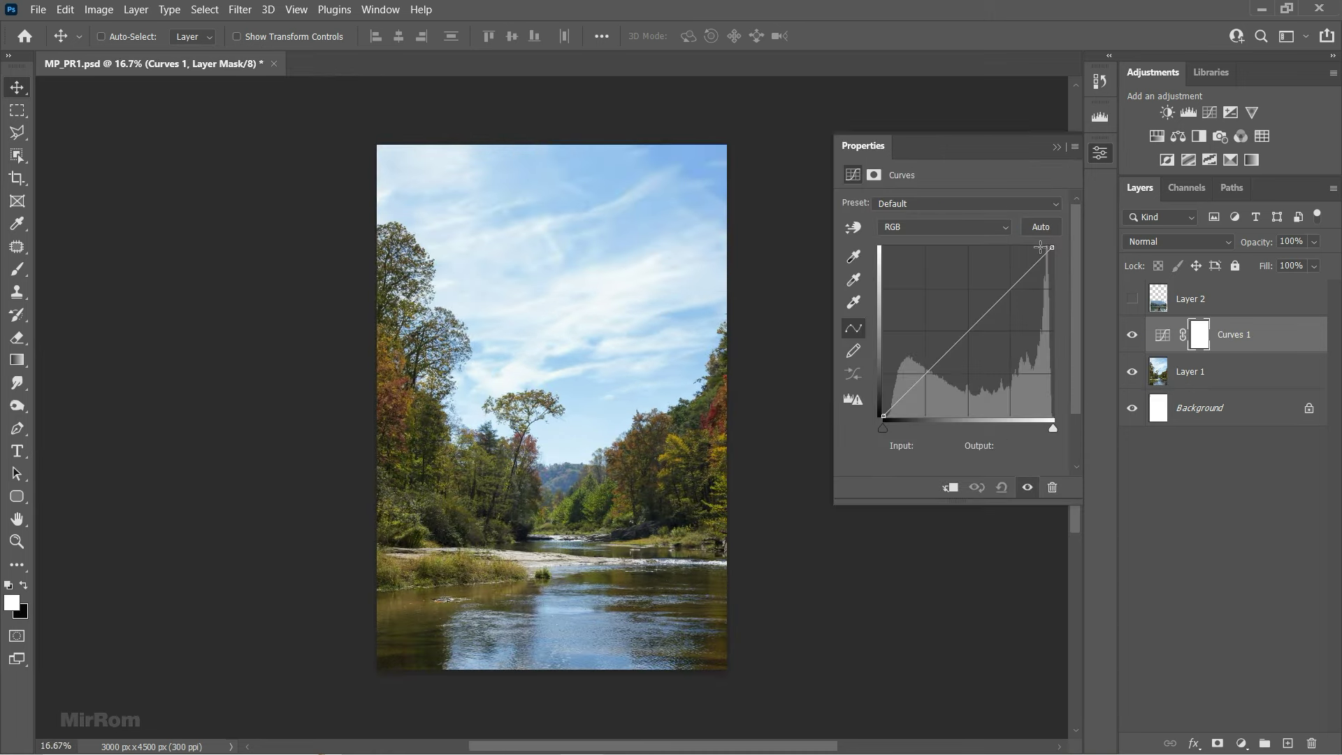
{"action": "left_click_drag", "start_coordinate": [885, 415], "coordinate": [869, 405]}
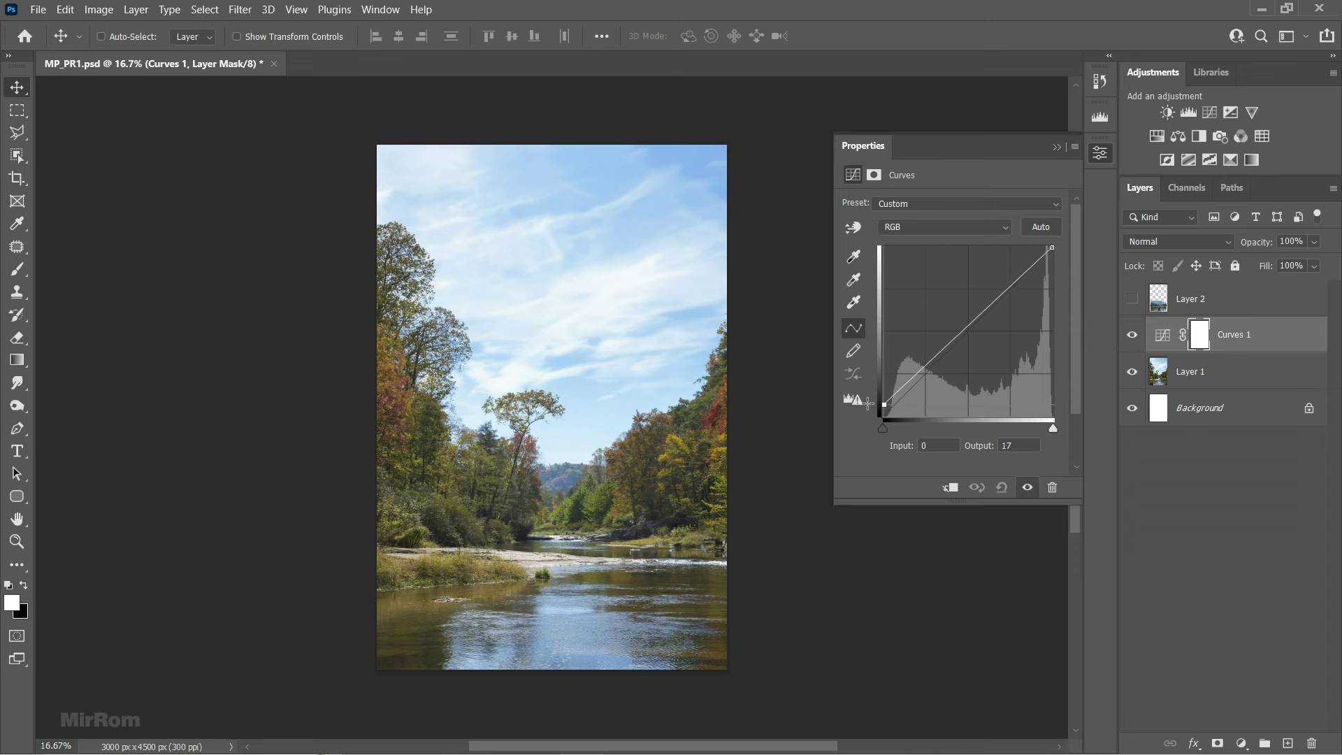
{"action": "left_click_drag", "start_coordinate": [867, 404], "coordinate": [871, 406]}
{"action": "left_click", "coordinate": [1039, 221]}
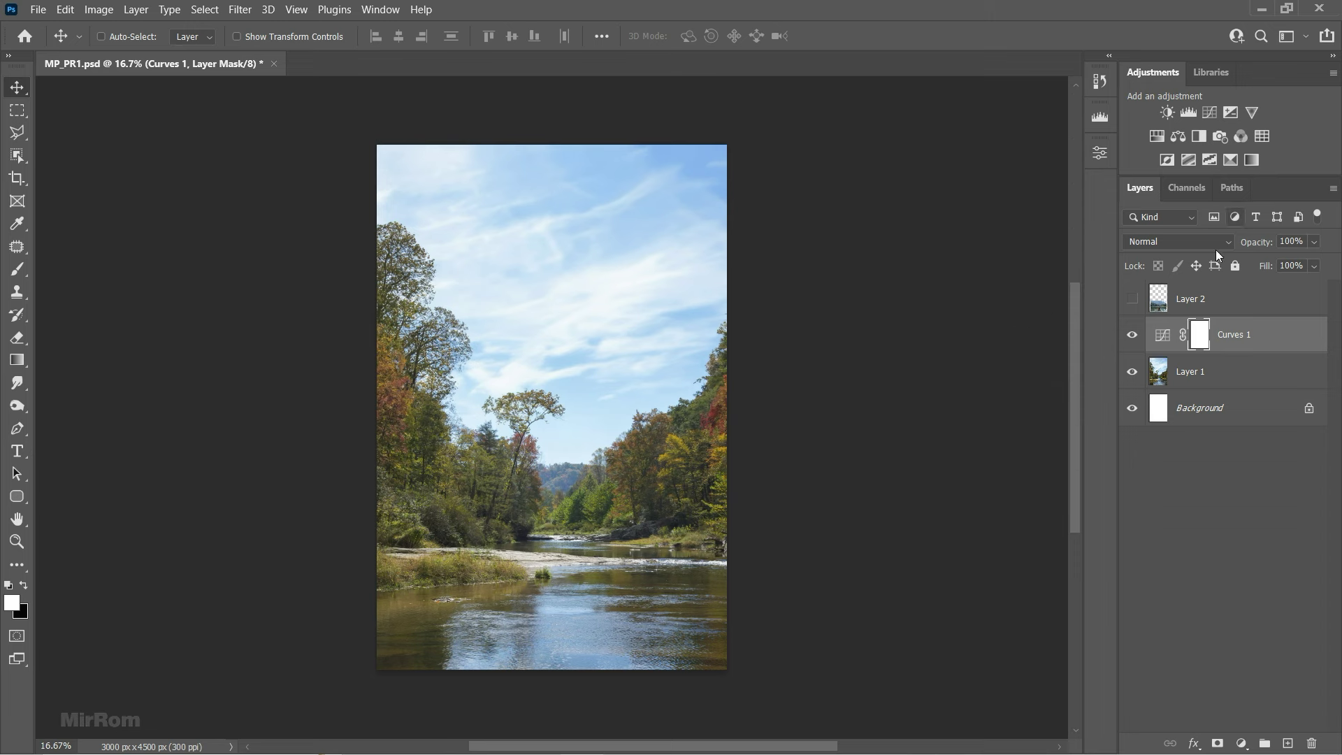
- Add Selective Color with Neutrals set to Cyan -15, Magenta -7, Yellow +1
{"action": "left_click", "coordinate": [1232, 159]}
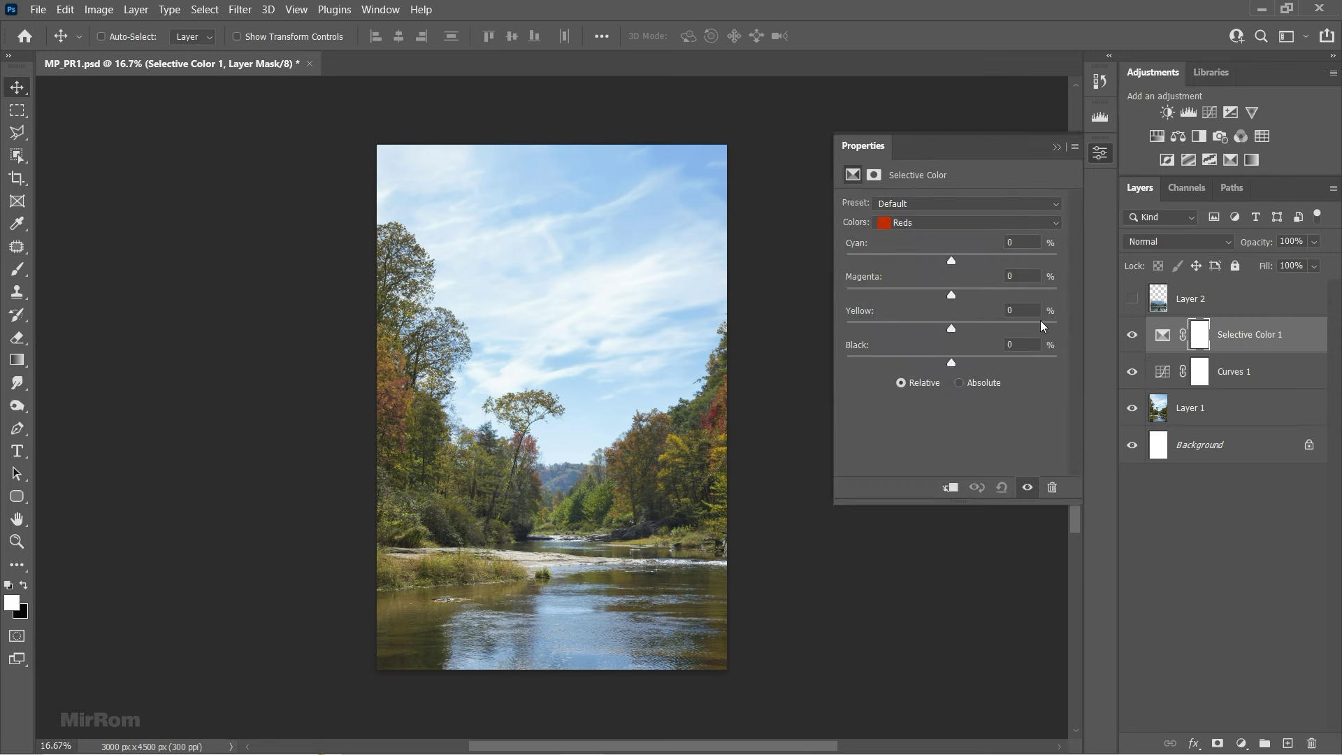
{"action": "left_click", "coordinate": [961, 223]}
{"action": "left_click", "coordinate": [947, 334]}
{"action": "mouse_move", "coordinate": [950, 261]}
{"action": "left_mouse_down"}
{"action": "mouse_move", "coordinate": [937, 260]}
{"action": "mouse_move", "coordinate": [957, 329]}
{"action": "left_mouse_up"}
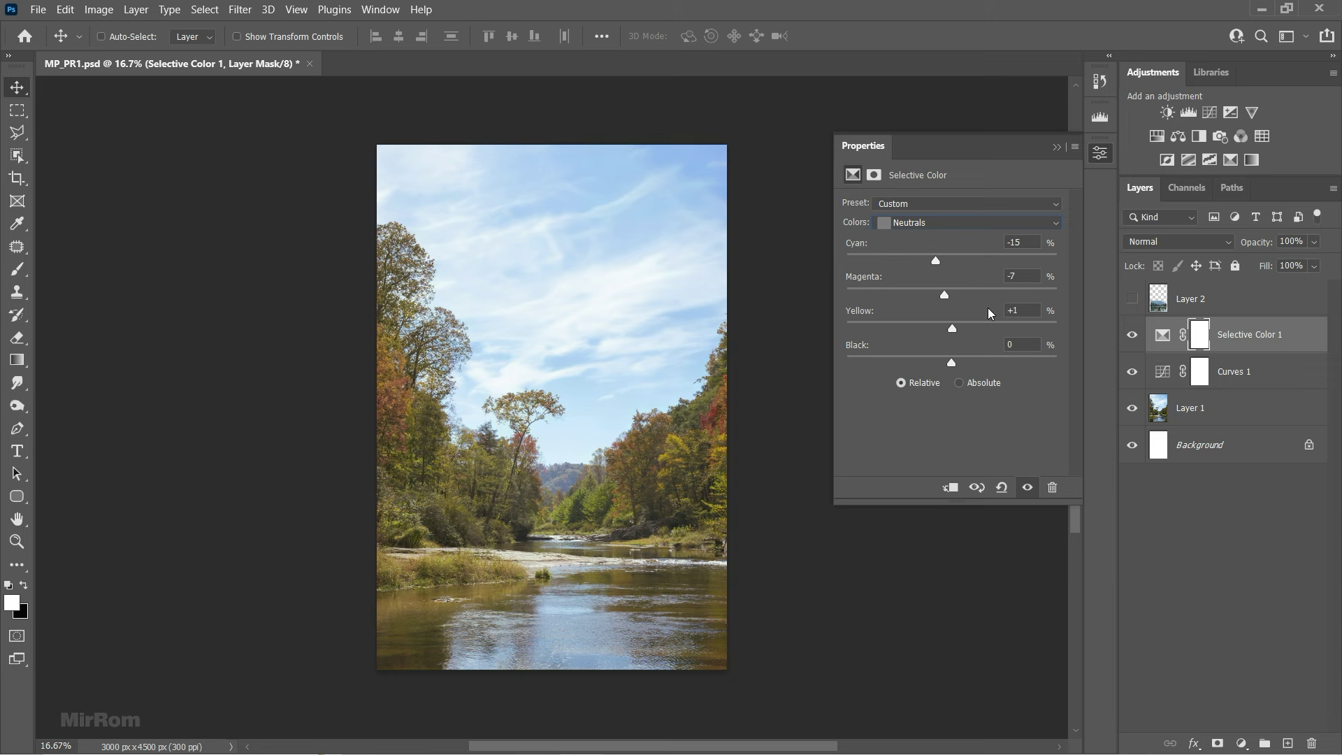
{"action": "left_click", "coordinate": [1056, 149]}
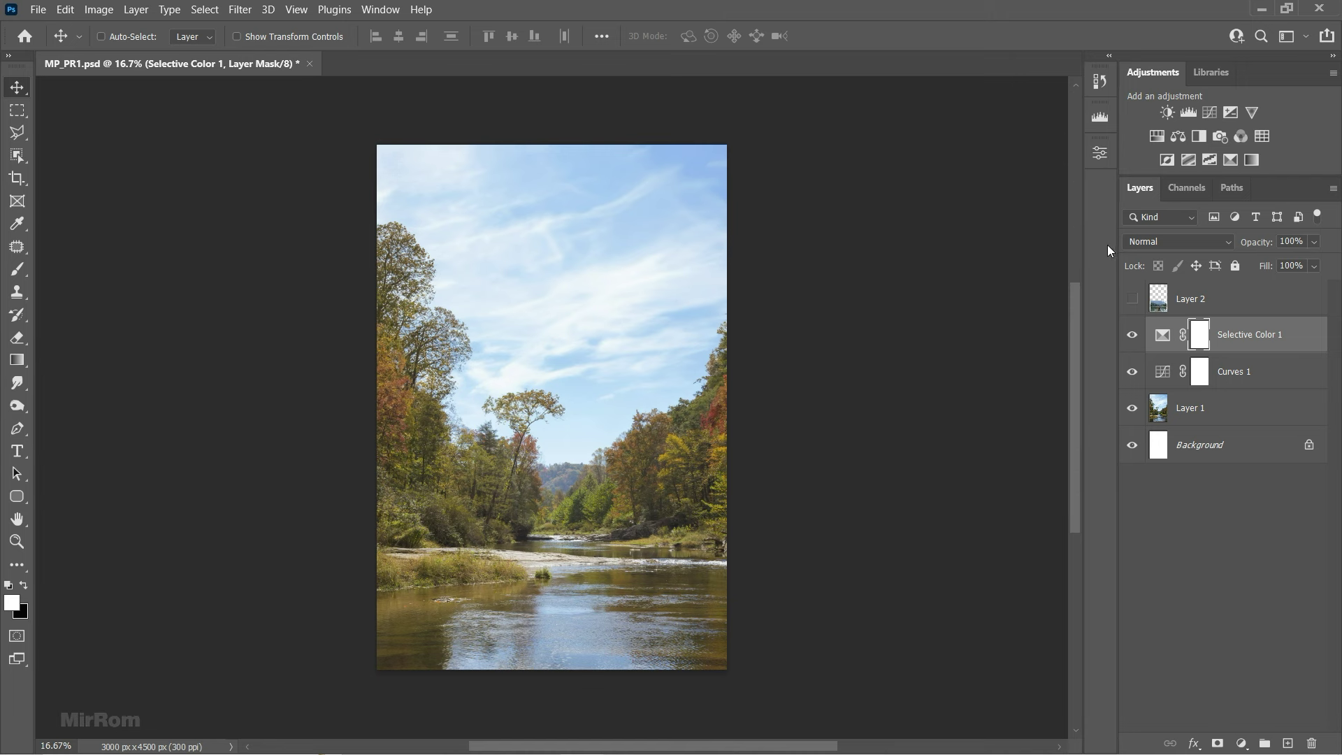
- Add Hue/Saturation shifting the Blues' hue and lowering their lightness
{"action": "left_click", "coordinate": [1155, 138]}
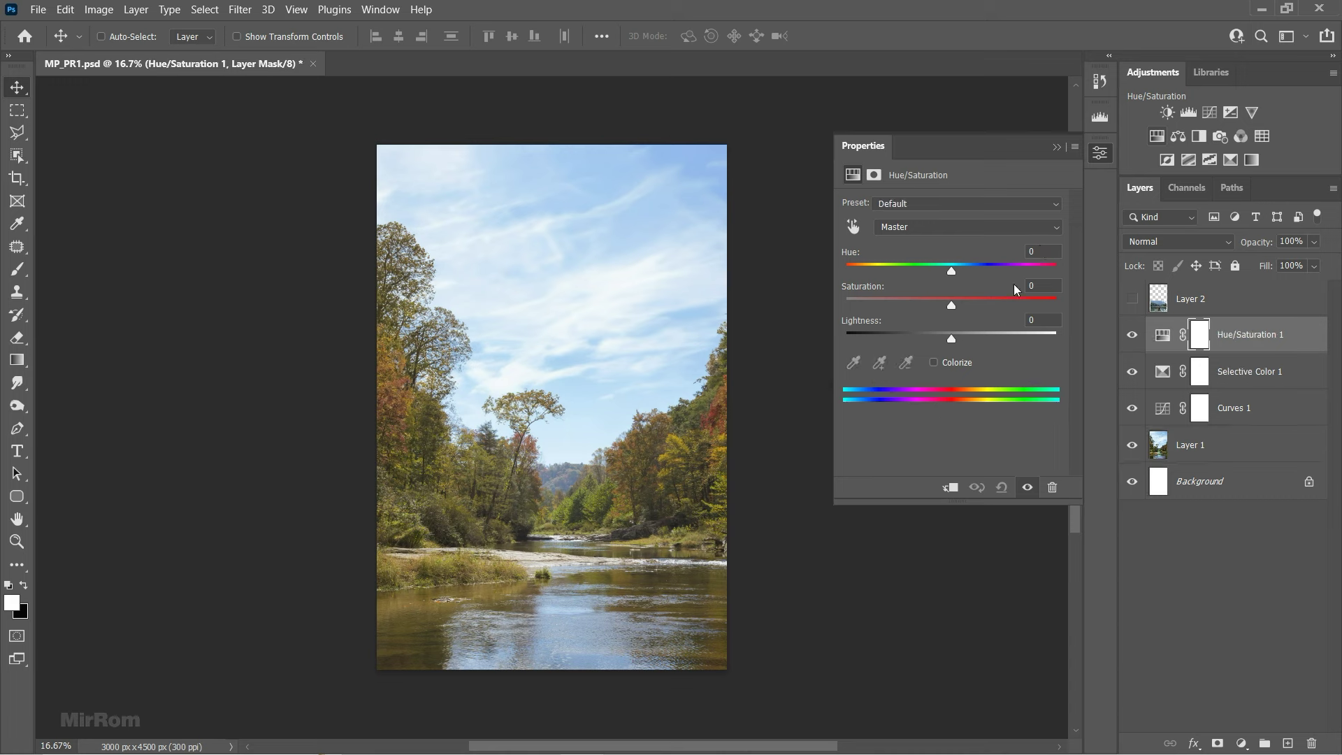
{"action": "left_click", "coordinate": [937, 227]}
{"action": "left_click", "coordinate": [930, 310]}
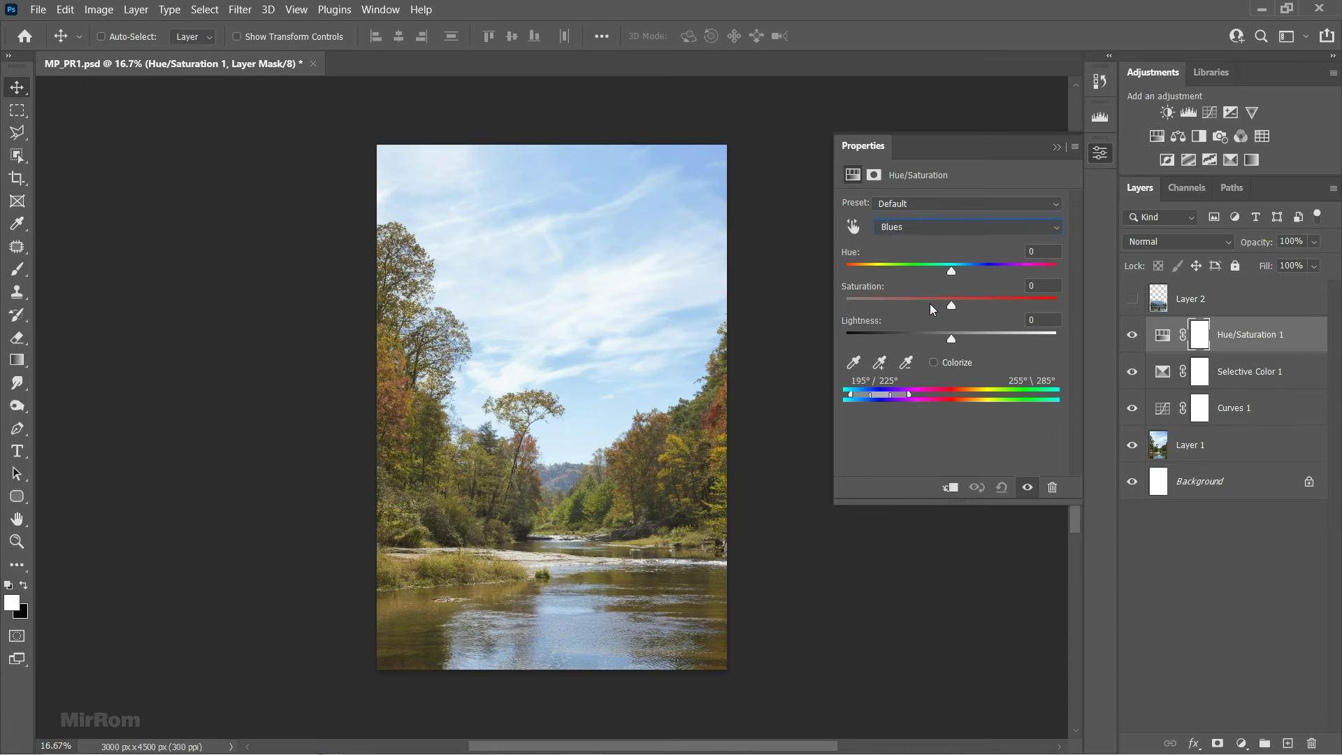
{"action": "left_click_drag", "start_coordinate": [952, 269], "coordinate": [942, 270]}
{"action": "left_click_drag", "start_coordinate": [952, 339], "coordinate": [892, 341]}
{"action": "left_click", "coordinate": [1057, 148]}
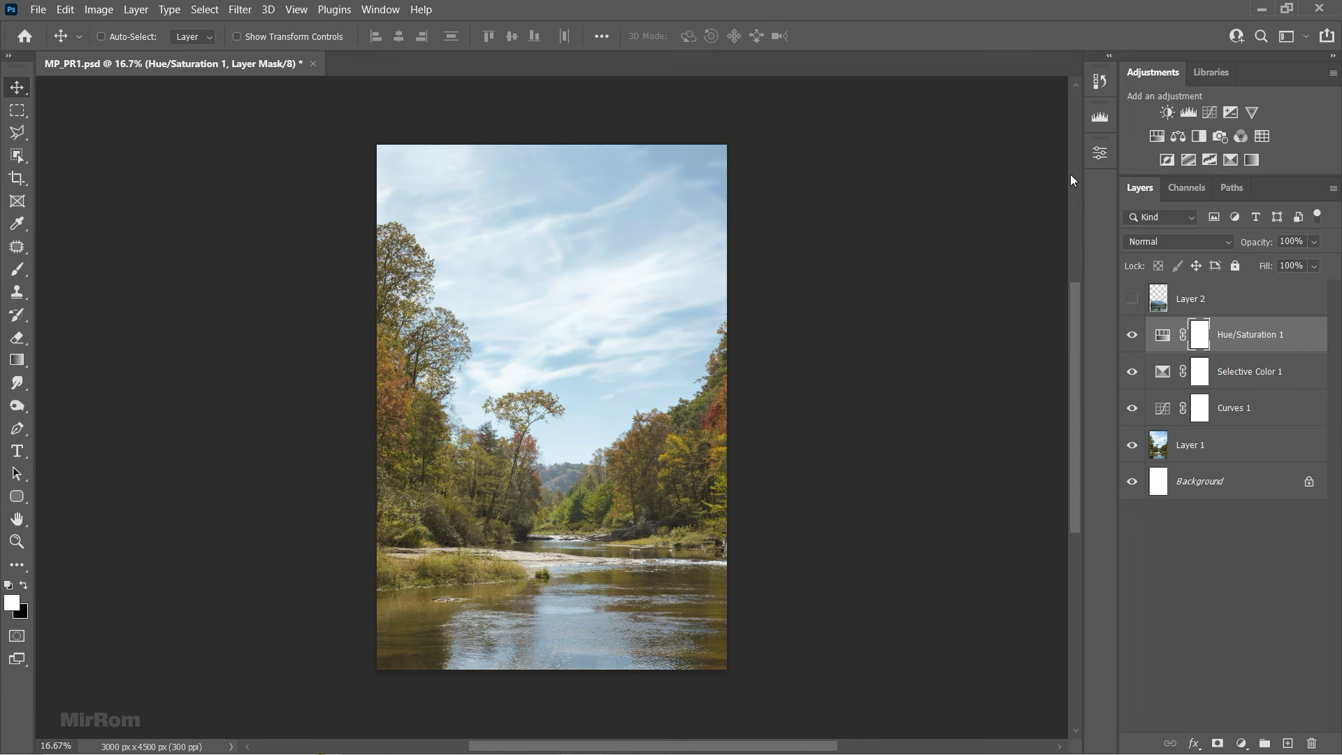
- Add a Gradient Map using the peach Sand preset from the Neutrals gradients
{"action": "left_click", "coordinate": [1251, 161]}
{"action": "left_click", "coordinate": [1017, 210]}
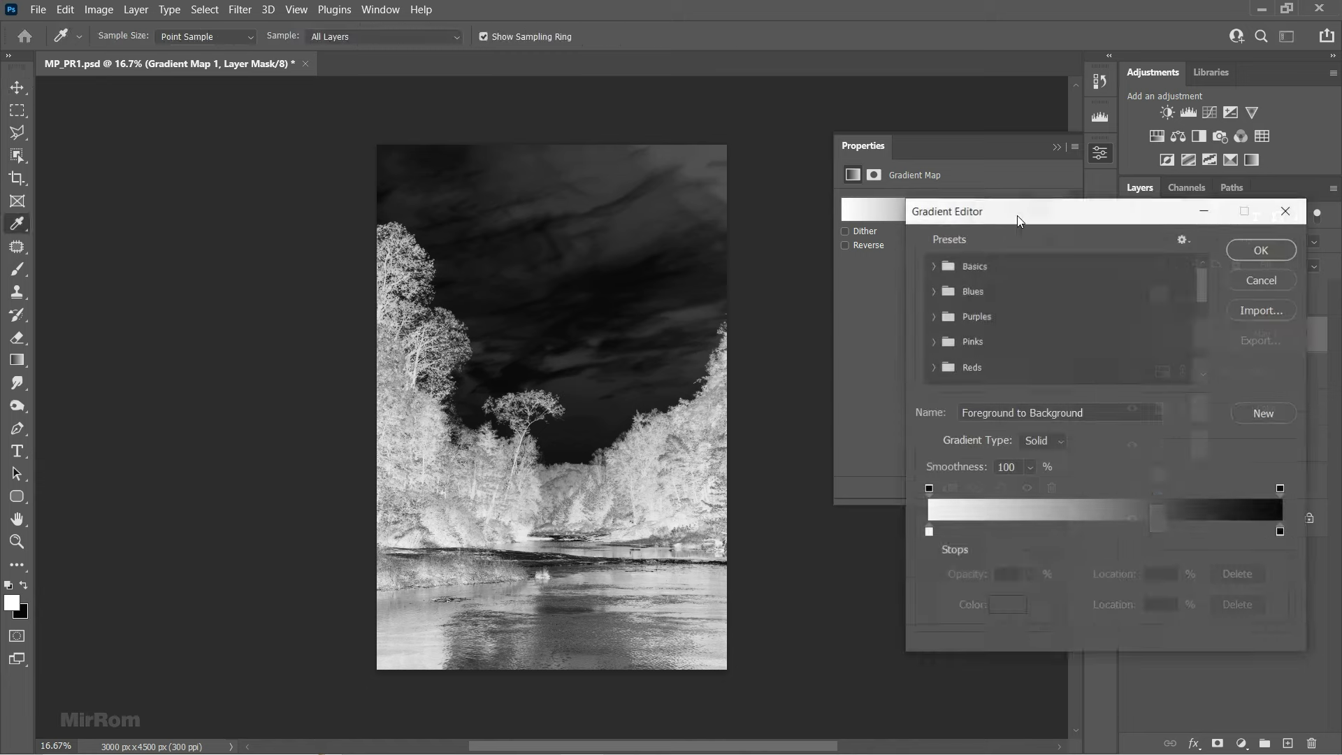
{"action": "scroll", "coordinate": [989, 341], "scroll_direction": "down", "scroll_amount": 5}
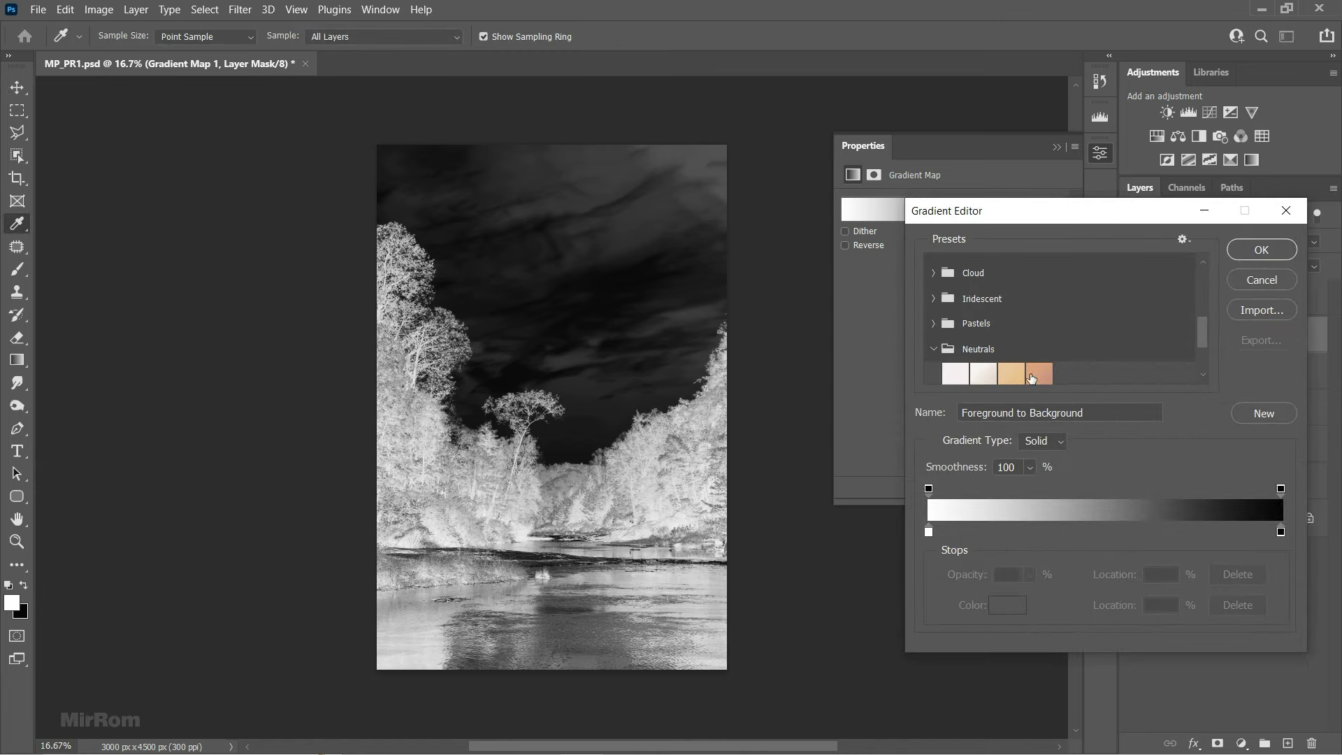
{"action": "left_click", "coordinate": [1036, 374]}
{"action": "left_click", "coordinate": [928, 532]}
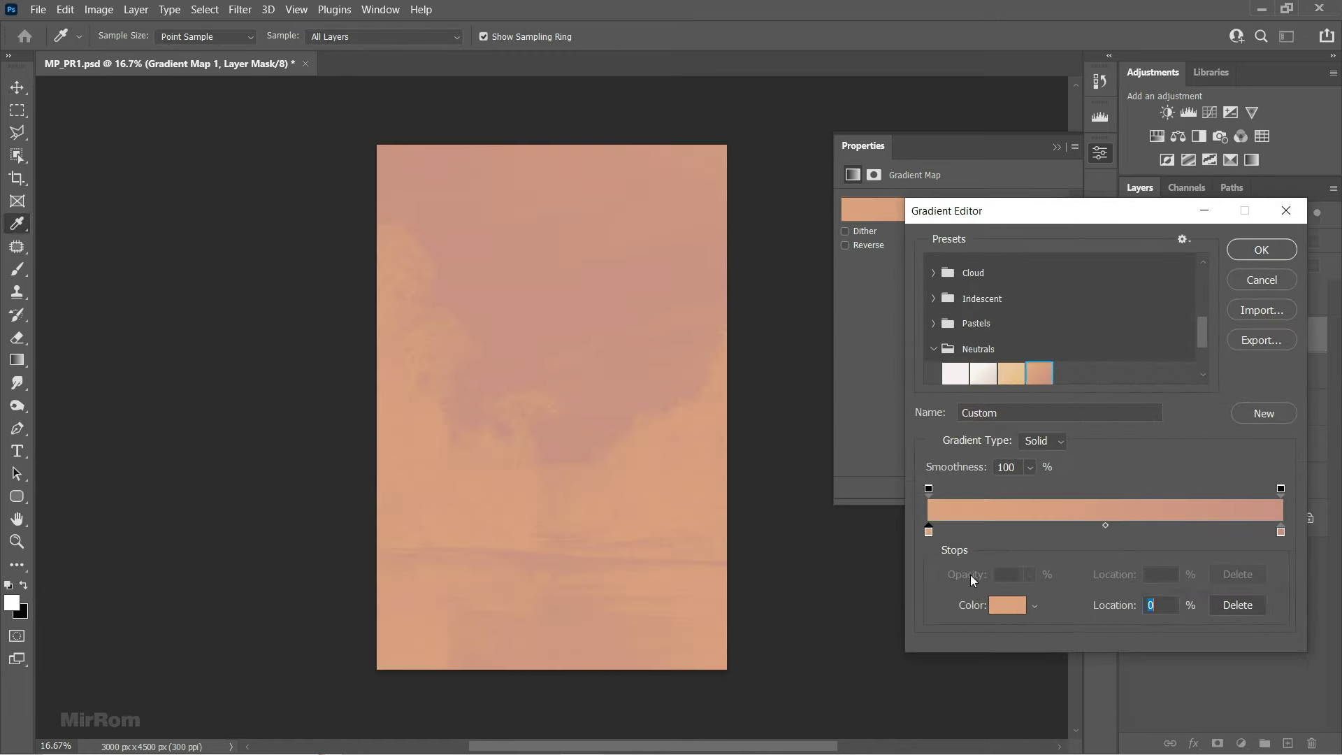
{"action": "left_click", "coordinate": [1007, 605]}
{"action": "left_click", "coordinate": [1211, 575]}
{"action": "left_click_drag", "start_coordinate": [1049, 258], "coordinate": [848, 241]}
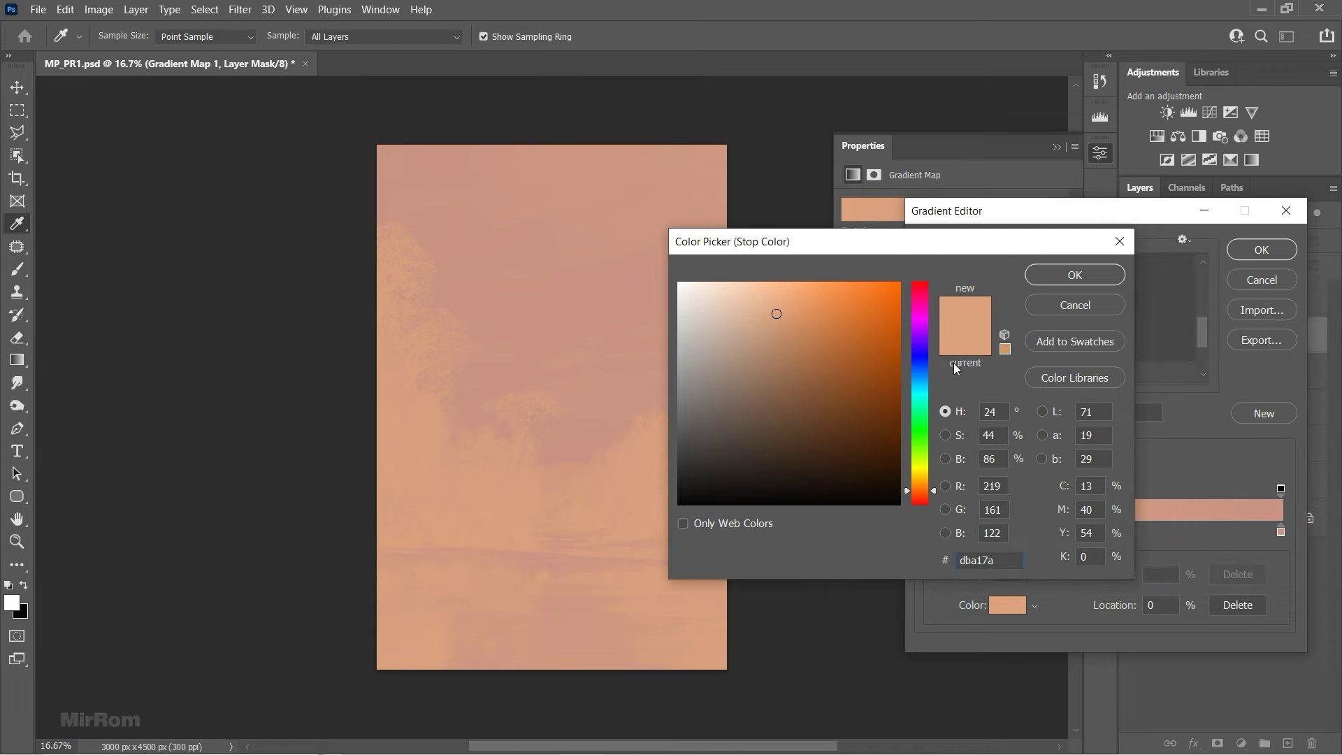
{"action": "left_click", "coordinate": [1066, 300]}
{"action": "left_click", "coordinate": [1281, 532]}
{"action": "left_click", "coordinate": [1007, 605]}
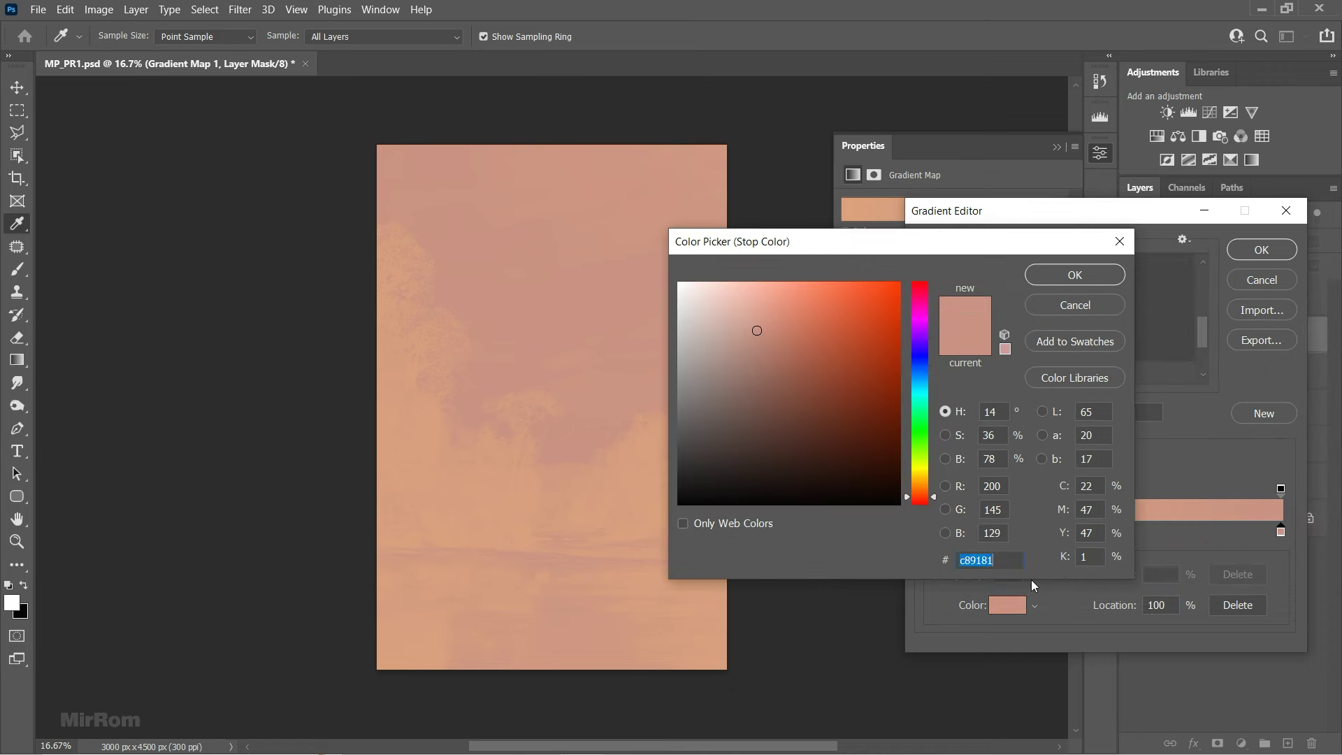
{"action": "left_click", "coordinate": [1061, 279]}
{"action": "key", "text": "Return"}
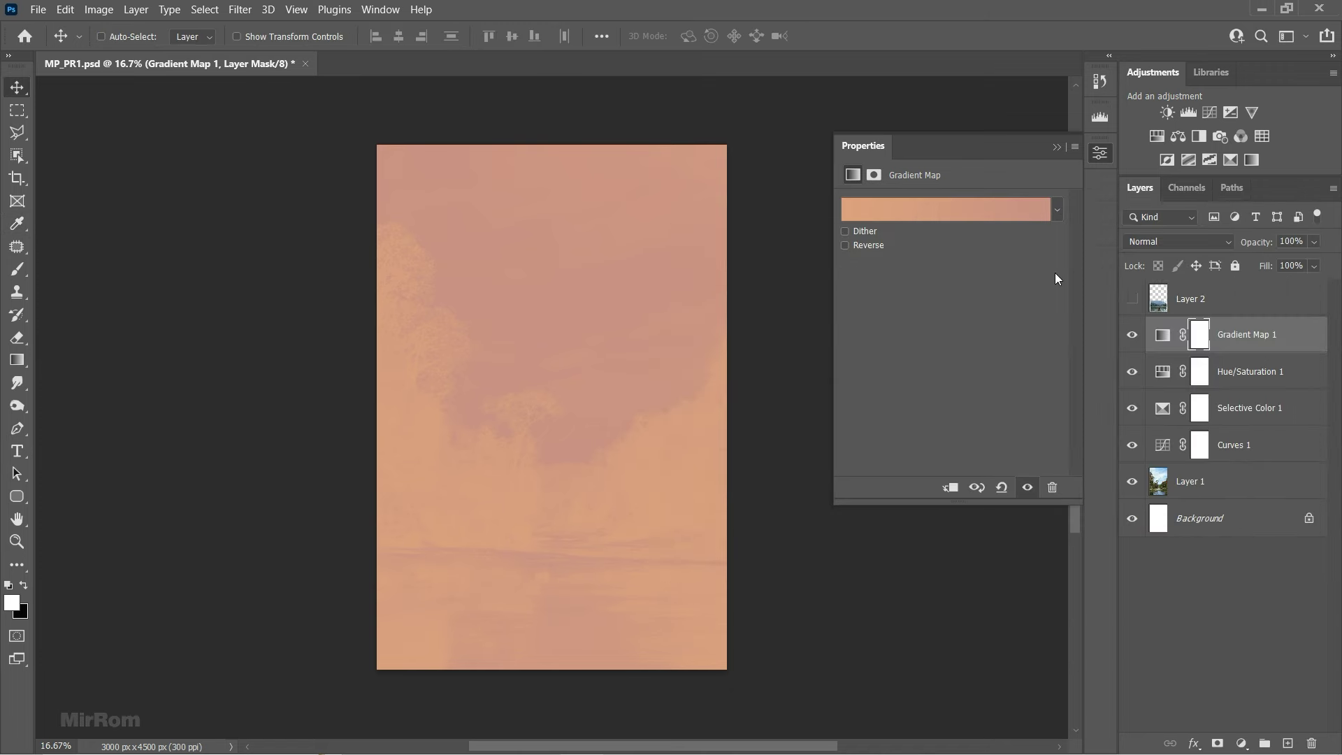
- Reverse the gradient map and set its blend mode to Soft Light
{"action": "left_click", "coordinate": [870, 245]}
{"action": "left_click", "coordinate": [1141, 243]}
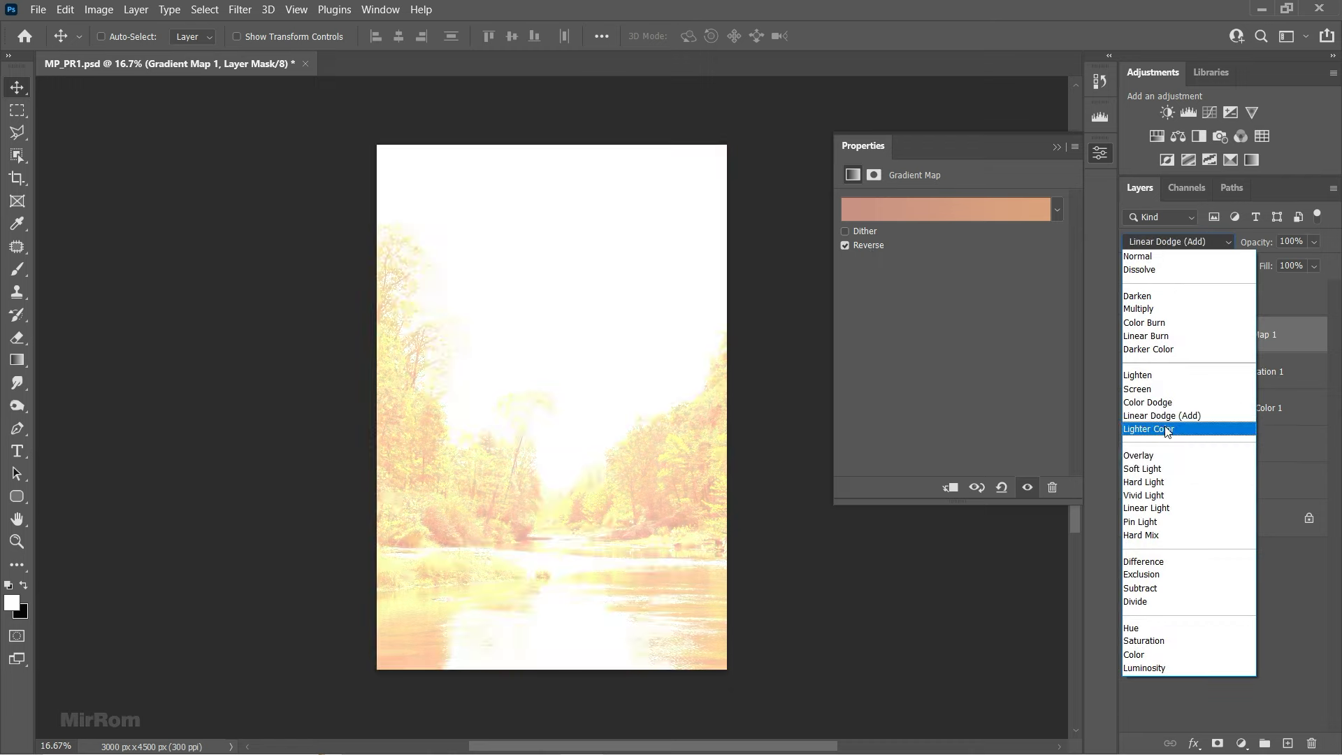
{"action": "left_click", "coordinate": [1166, 470]}
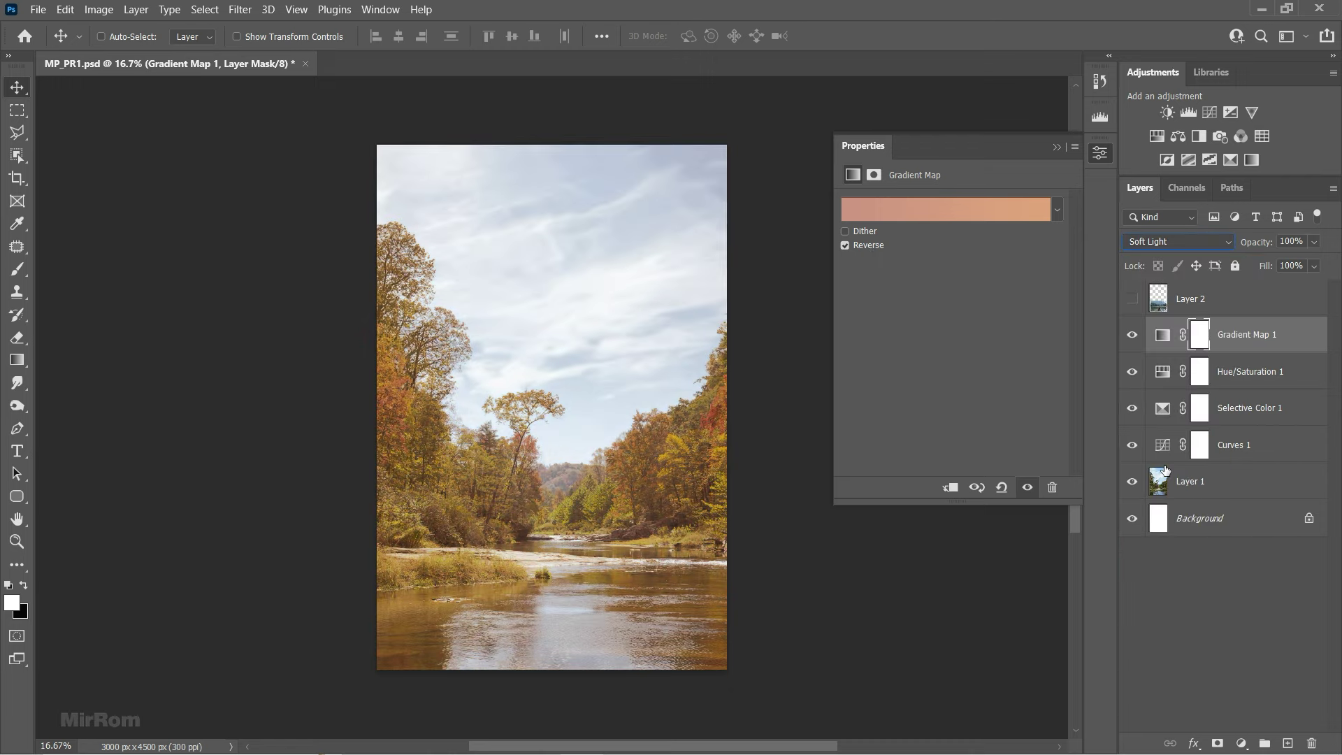
{"action": "left_click", "coordinate": [1132, 332]}
{"action": "left_click", "coordinate": [1132, 335]}
{"action": "left_click", "coordinate": [1056, 148]}
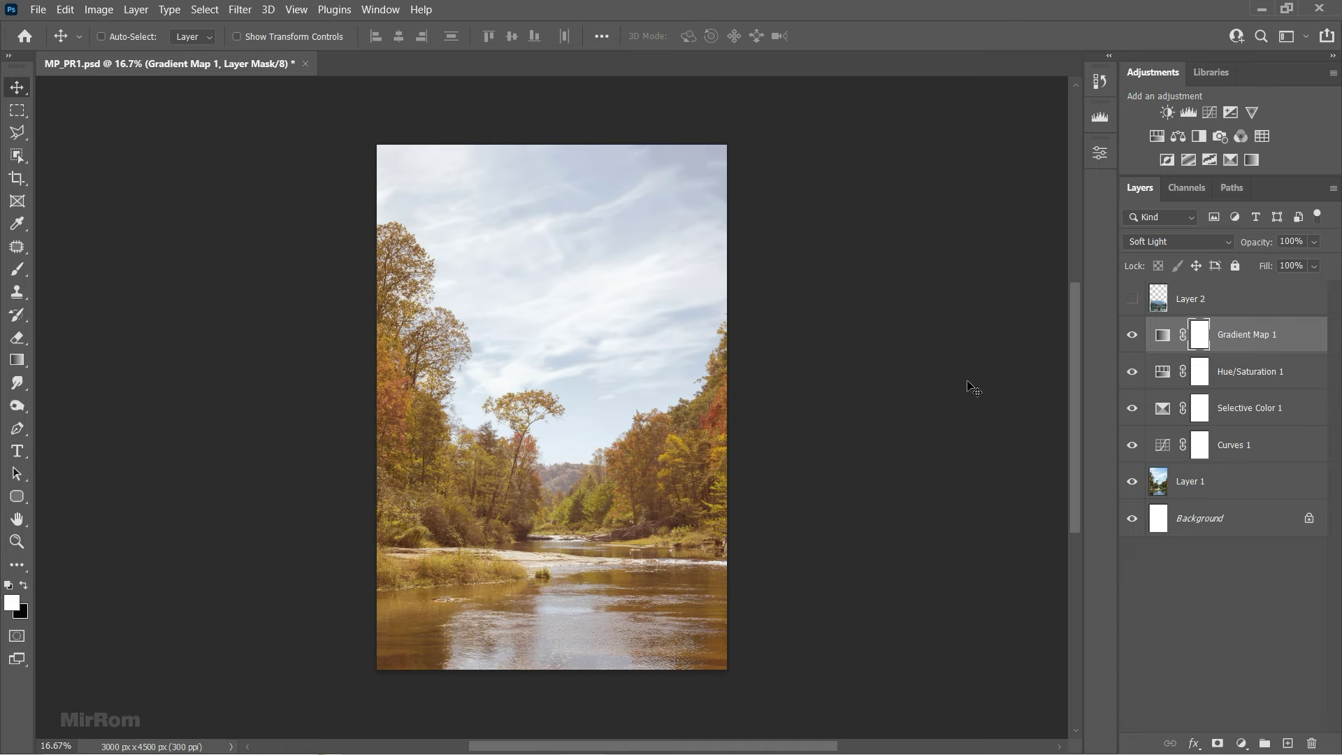
- Show and select the raft photo layer, zoom in, and set the Pen tool to Path mode
{"action": "left_click", "coordinate": [1130, 306]}
{"action": "left_click", "coordinate": [1198, 300]}
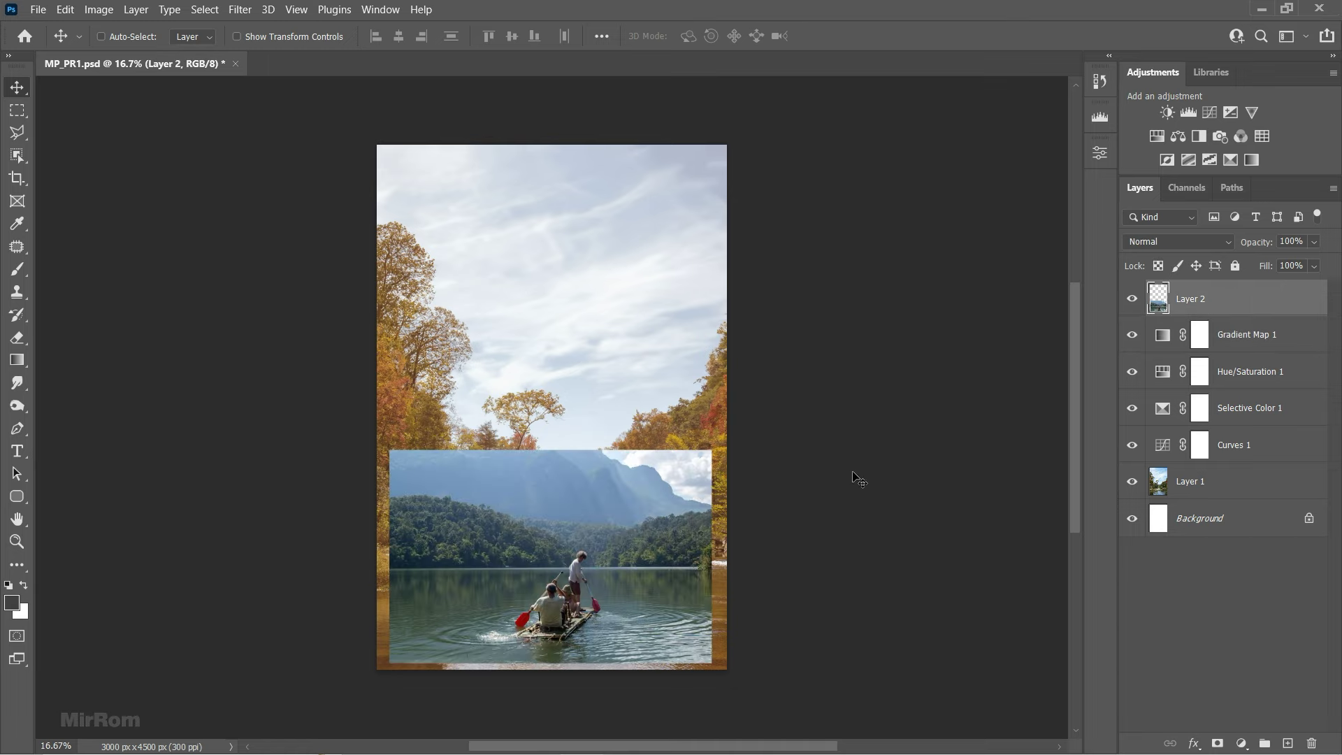
{"action": "scroll", "coordinate": [629, 559], "scroll_direction": "down", "scroll_amount": 1}
{"action": "left_click", "coordinate": [545, 617], "text": "ctrl"}
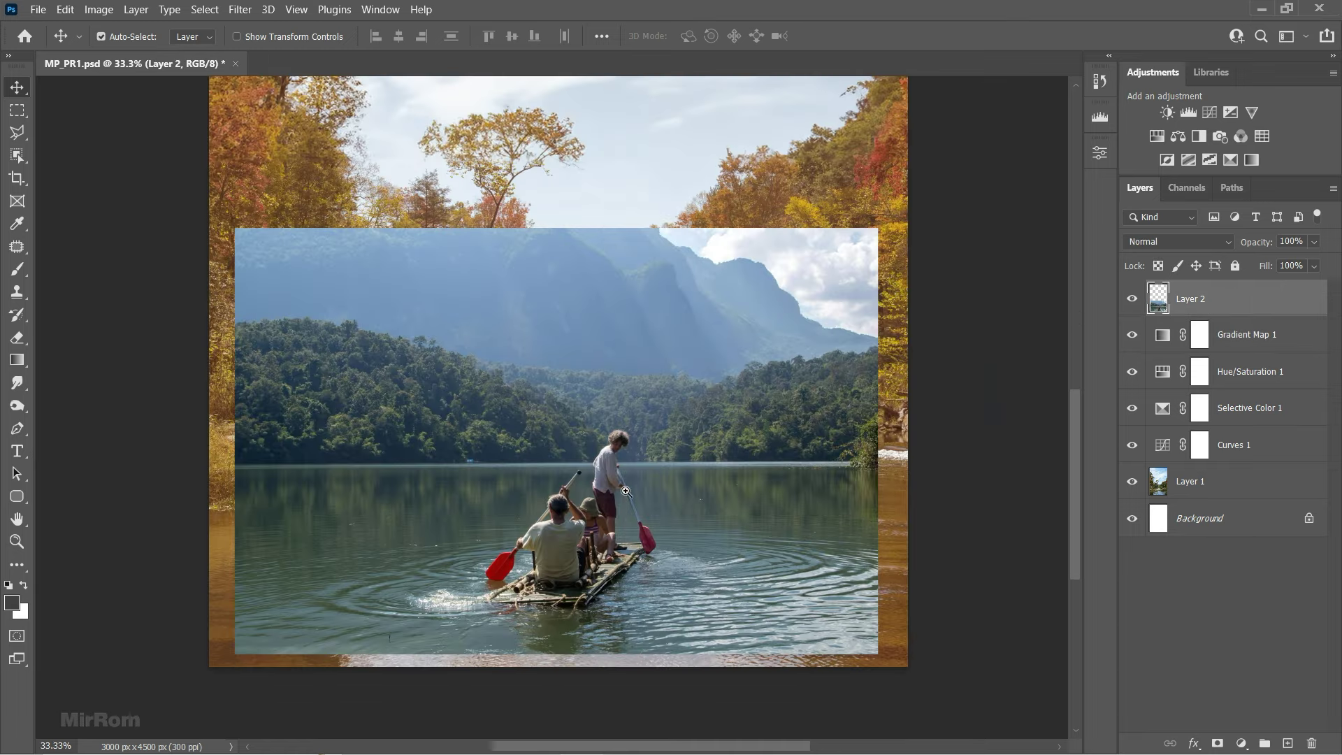
{"action": "scroll", "coordinate": [627, 491], "scroll_direction": "up", "scroll_amount": 2}
{"action": "scroll", "coordinate": [626, 491], "scroll_direction": "up", "scroll_amount": 1}
{"action": "scroll", "coordinate": [569, 495], "scroll_direction": "down", "scroll_amount": 4}
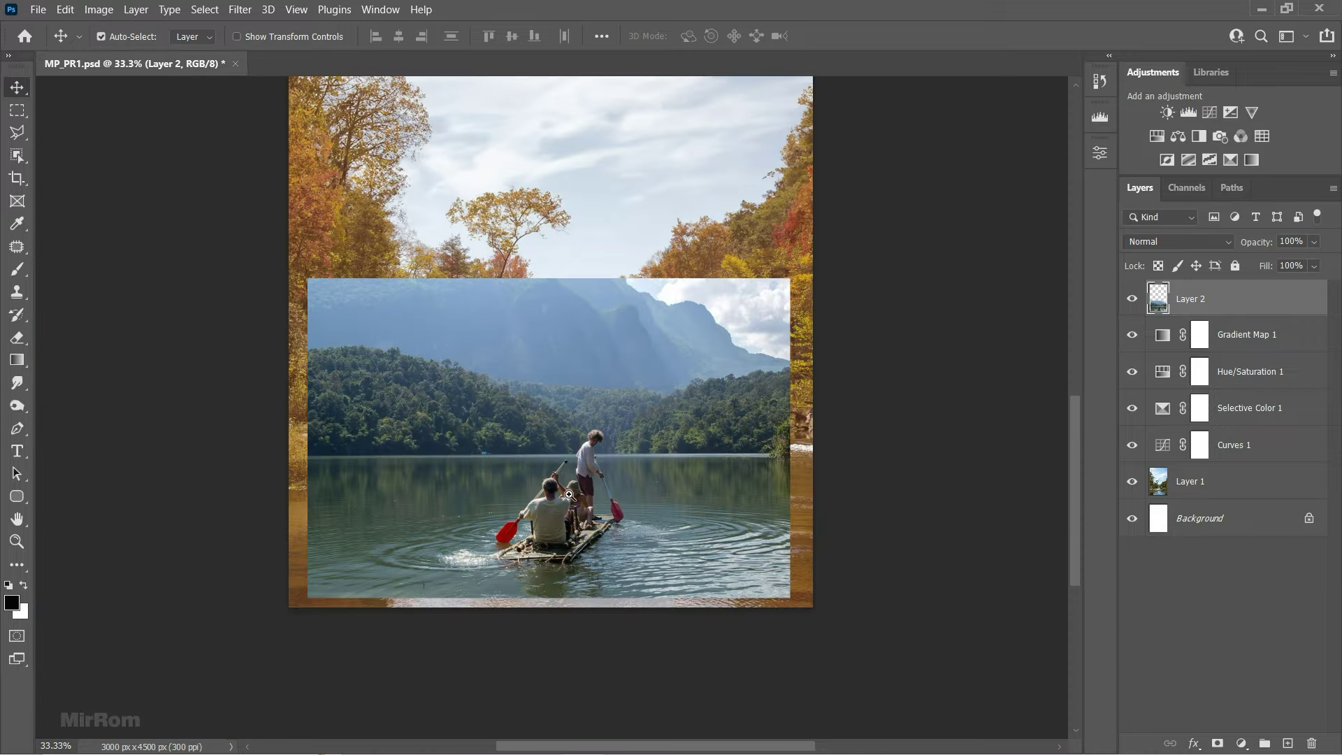
{"action": "scroll", "coordinate": [569, 495], "scroll_direction": "up", "scroll_amount": 1}
{"action": "scroll", "coordinate": [549, 521], "scroll_direction": "up", "scroll_amount": 2}
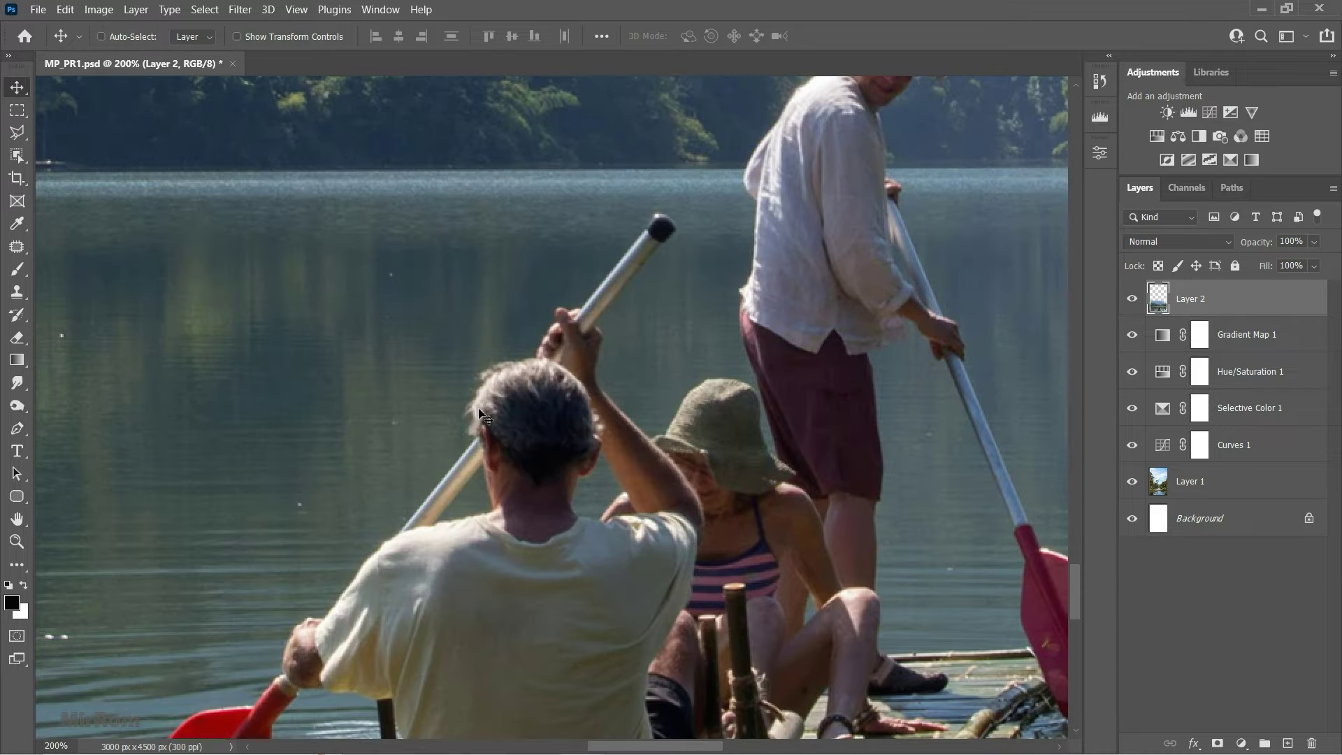
{"action": "left_click", "coordinate": [16, 428]}
{"action": "left_click", "coordinate": [474, 431]}
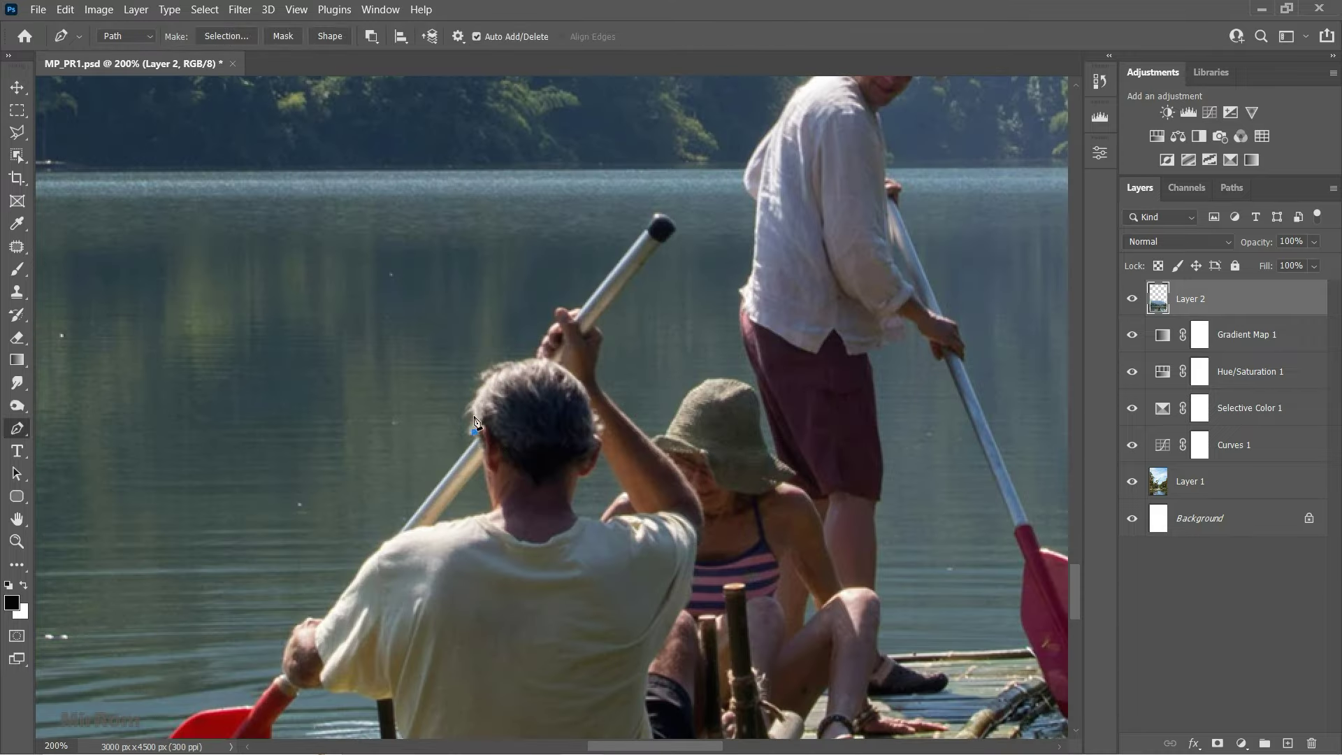
- Trace the path over the seated man's head, up the raised pole and down the raised arm
{"action": "left_click", "coordinate": [506, 367]}
{"action": "left_click_drag", "start_coordinate": [536, 359], "coordinate": [553, 335]}
{"action": "scroll", "coordinate": [552, 342], "scroll_direction": "up", "scroll_amount": 1}
{"action": "left_click", "coordinate": [592, 291]}
{"action": "left_click", "coordinate": [709, 149]}
{"action": "left_click", "coordinate": [738, 172]}
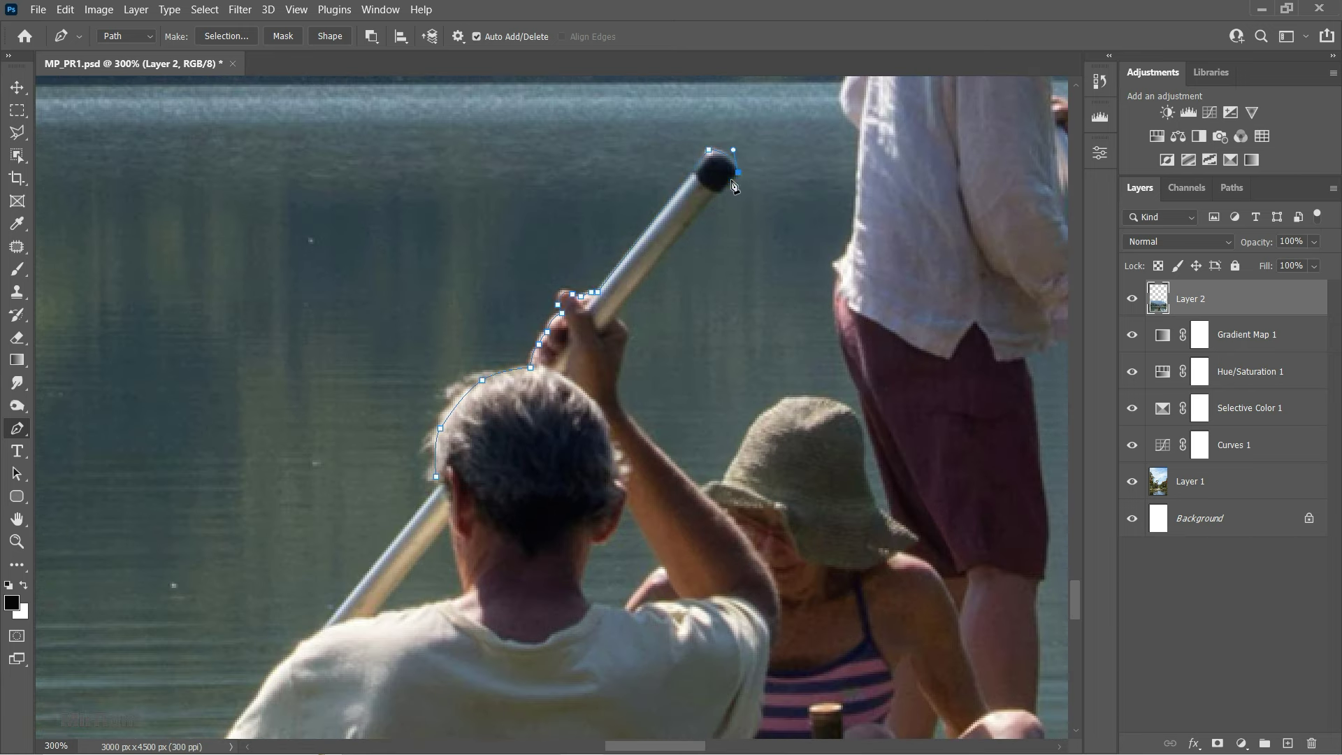
{"action": "left_click", "coordinate": [627, 336]}
{"action": "left_click_drag", "start_coordinate": [617, 388], "coordinate": [625, 410]}
- Continue the path around the woman's hat and up the standing man's leg and shirt to his shoulder
{"action": "left_click", "coordinate": [698, 488]}
{"action": "left_click", "coordinate": [751, 428]}
{"action": "left_click", "coordinate": [784, 402]}
{"action": "left_click", "coordinate": [841, 403]}
{"action": "left_click", "coordinate": [862, 433]}
{"action": "left_click_drag", "start_coordinate": [869, 477], "coordinate": [874, 487]}
{"action": "left_click", "coordinate": [884, 512]}
{"action": "left_click", "coordinate": [862, 397]}
{"action": "left_click", "coordinate": [839, 276]}
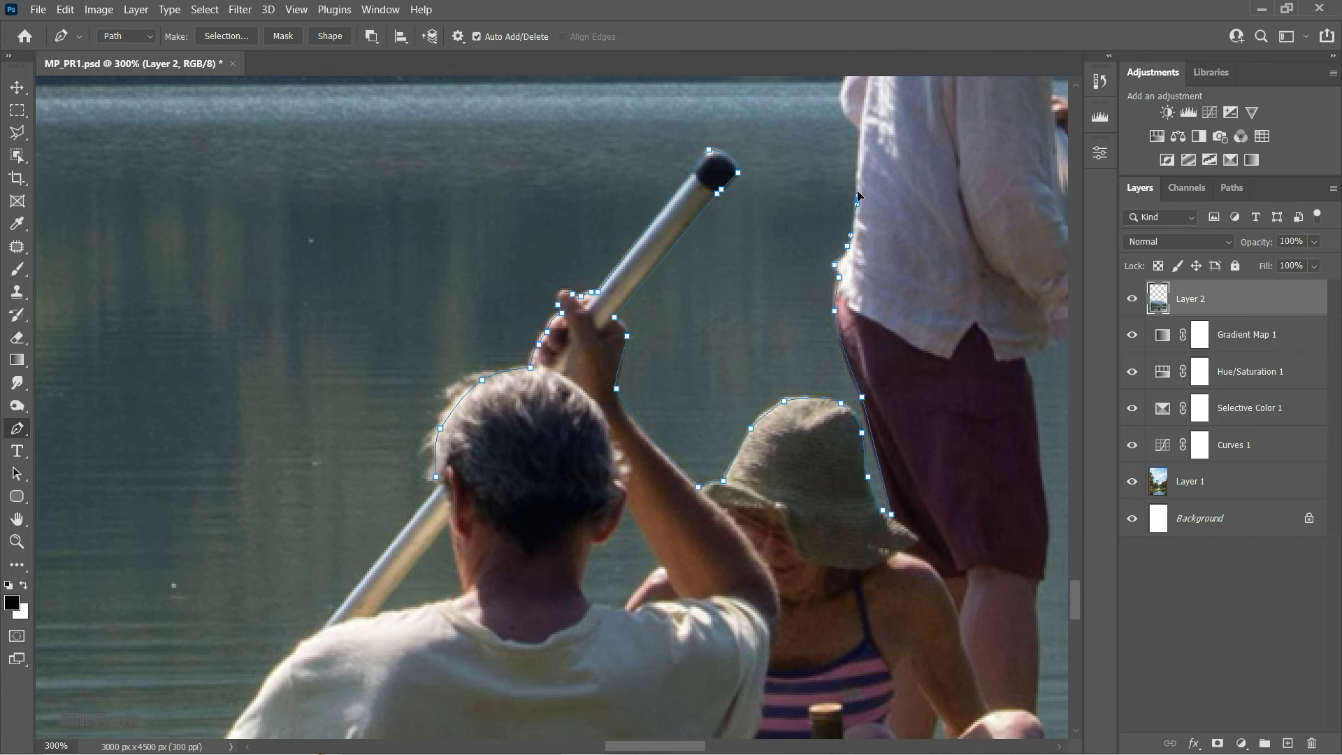
{"action": "left_click", "coordinate": [862, 133]}
{"action": "scroll", "coordinate": [843, 90], "scroll_direction": "up", "scroll_amount": 3}
{"action": "left_click", "coordinate": [990, 106]}
- Outline the standing man's curly hair, face, neck, shirt and arm
{"action": "left_click_drag", "start_coordinate": [993, 110], "coordinate": [638, 251]}
{"action": "left_click", "coordinate": [641, 149]}
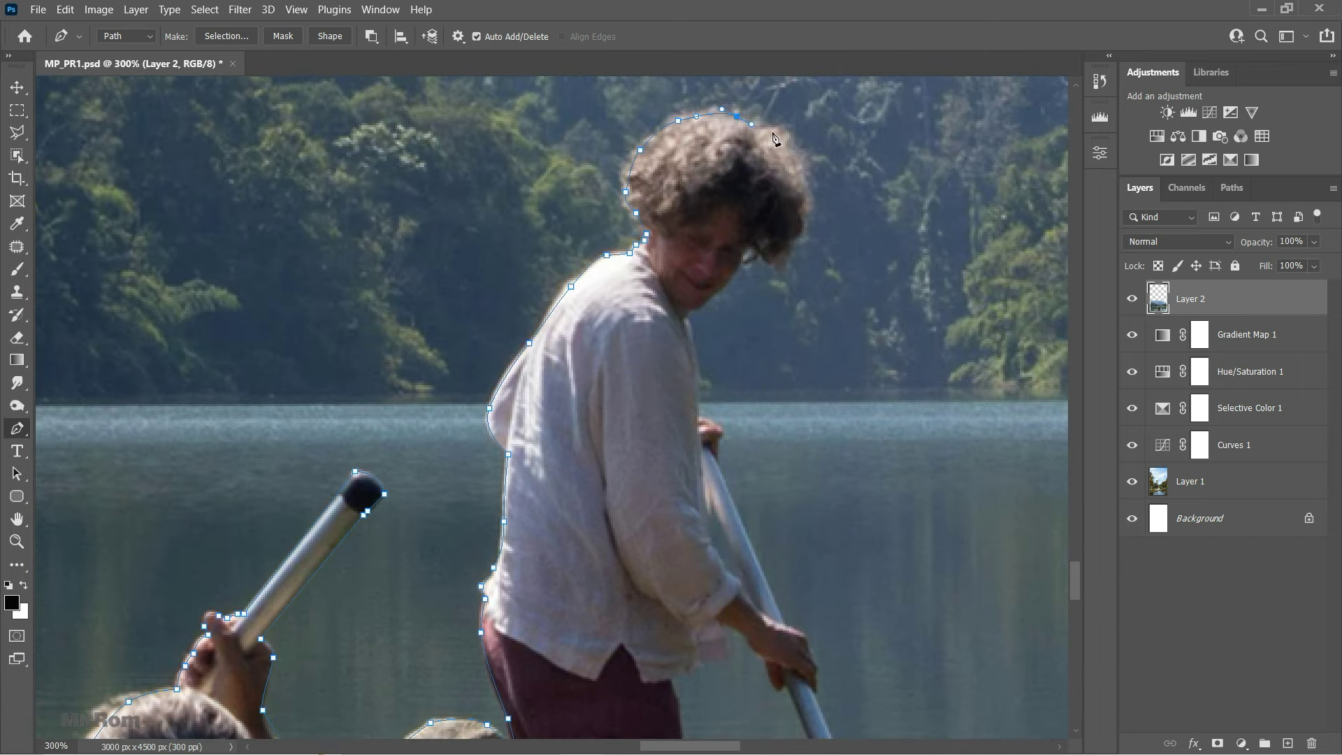
{"action": "left_click", "coordinate": [777, 132]}
{"action": "left_click", "coordinate": [801, 233]}
{"action": "left_click", "coordinate": [755, 247]}
{"action": "left_click", "coordinate": [713, 292]}
{"action": "left_click", "coordinate": [688, 315]}
{"action": "left_click", "coordinate": [697, 353]}
{"action": "left_click", "coordinate": [715, 420]}
{"action": "left_click", "coordinate": [720, 464]}
{"action": "left_click", "coordinate": [727, 485]}
- Finish the path along the pole by his hand and around the red paddle blade to its tip
{"action": "scroll", "coordinate": [727, 484], "scroll_direction": "down", "scroll_amount": 2}
{"action": "left_click", "coordinate": [784, 484]}
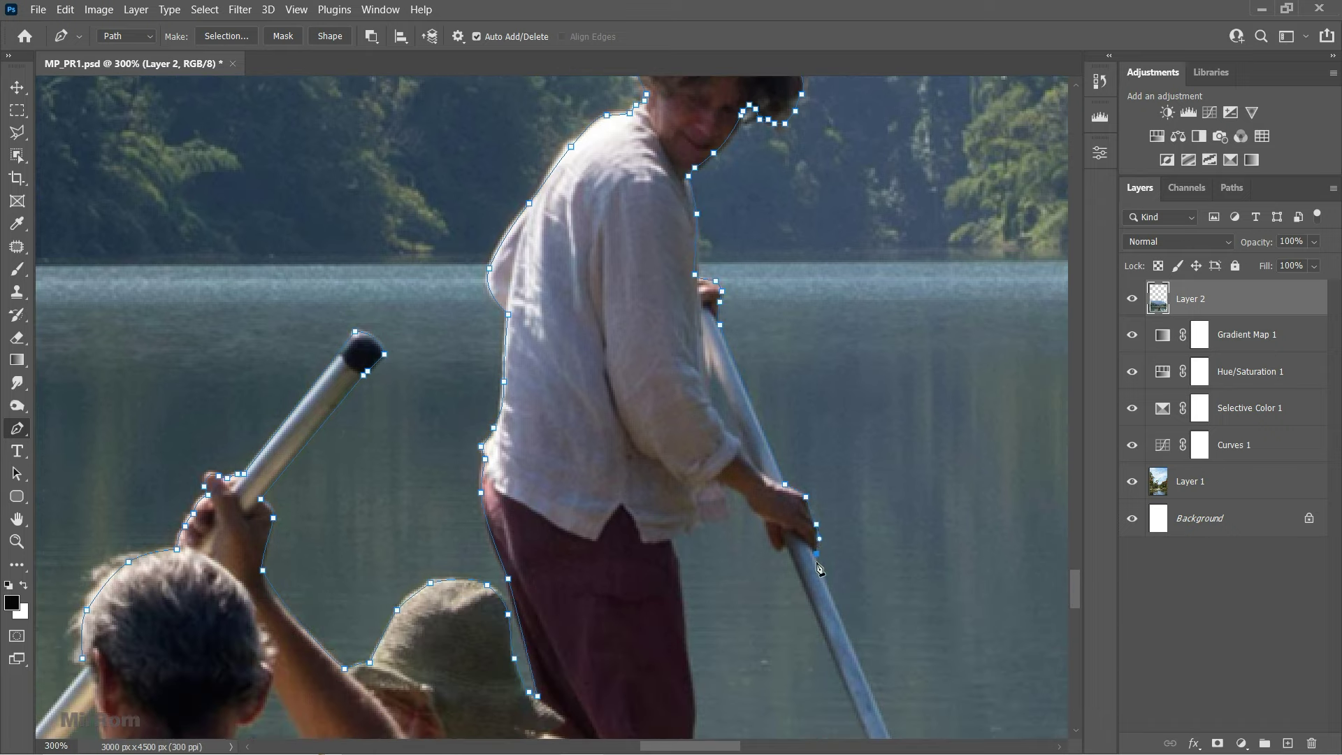
{"action": "left_click_drag", "start_coordinate": [819, 567], "coordinate": [683, 330]}
{"action": "left_click", "coordinate": [783, 577]}
{"action": "left_click", "coordinate": [799, 614]}
{"action": "scroll", "coordinate": [839, 559], "scroll_direction": "down", "scroll_amount": 3}
{"action": "left_click", "coordinate": [848, 397]}
{"action": "left_click", "coordinate": [859, 425]}
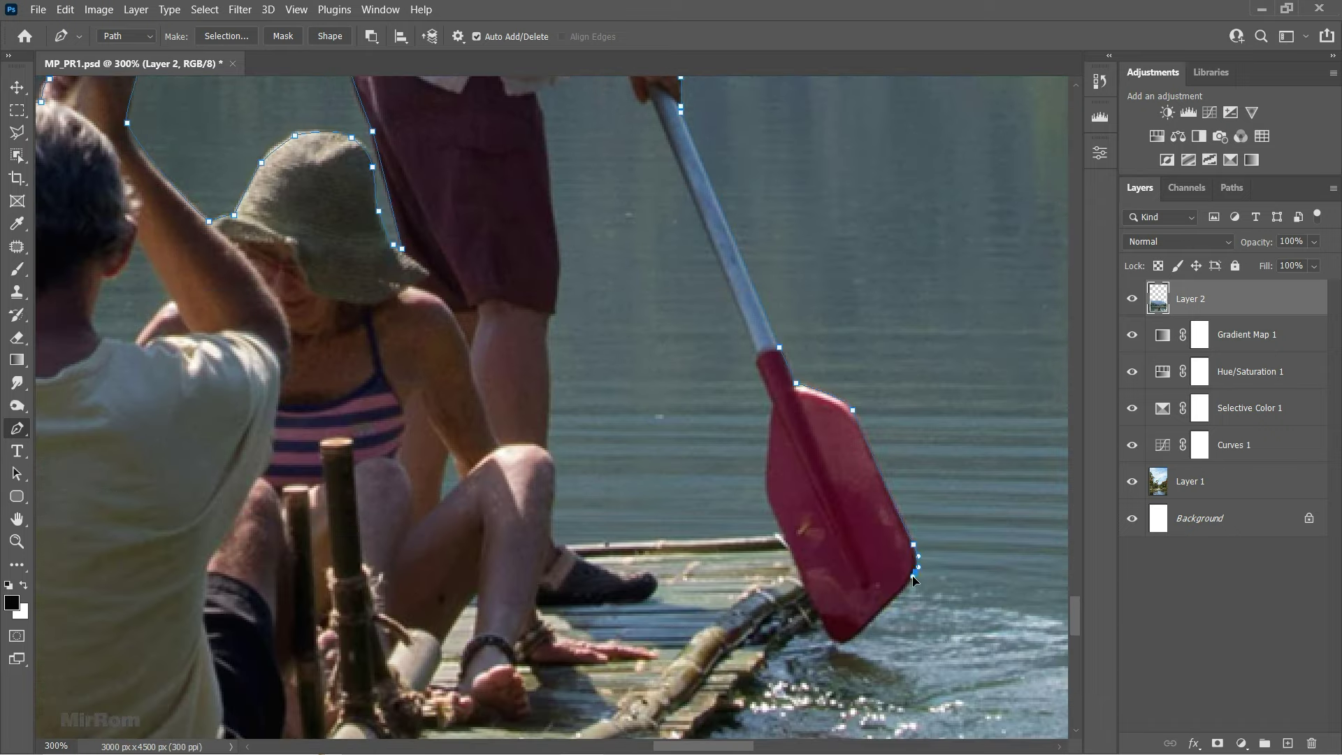
- Pan around and zoom out to check the whole traced path
{"action": "scroll", "coordinate": [915, 579], "scroll_direction": "down", "scroll_amount": 7}
{"action": "scroll", "coordinate": [530, 636], "scroll_direction": "up", "scroll_amount": 8}
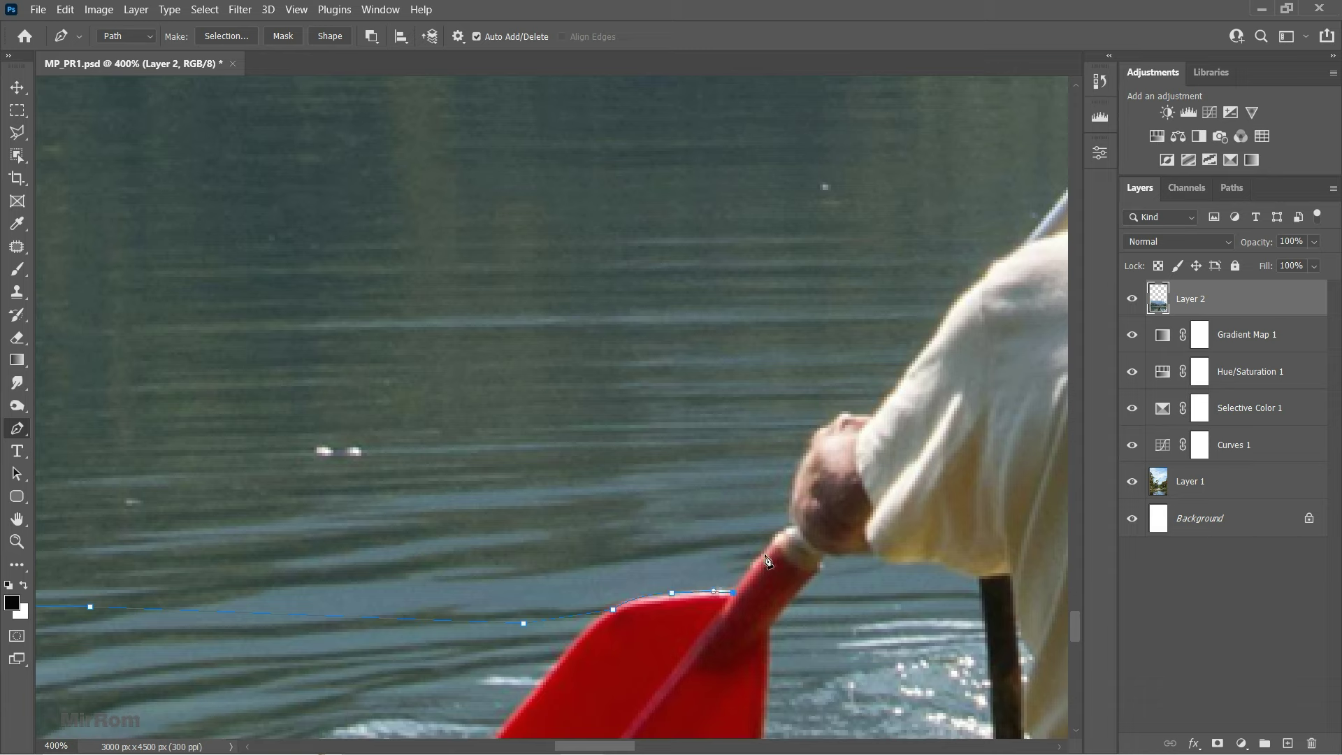
{"action": "scroll", "coordinate": [832, 433], "scroll_direction": "right", "scroll_amount": 6}
{"action": "scroll", "coordinate": [754, 280], "scroll_direction": "up", "scroll_amount": 1}
{"action": "scroll", "coordinate": [748, 194], "scroll_direction": "up", "scroll_amount": 1}
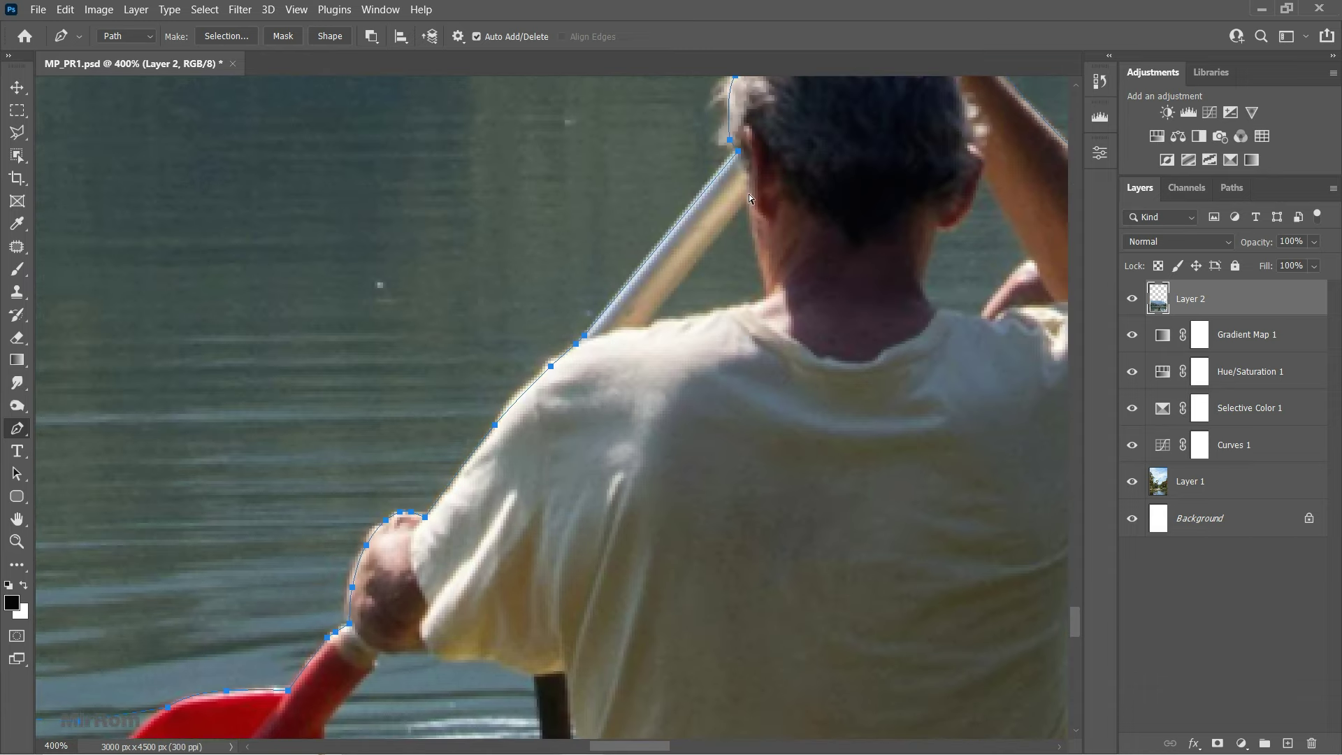
{"action": "scroll", "coordinate": [749, 195], "scroll_direction": "down", "scroll_amount": 8}
{"action": "scroll", "coordinate": [678, 489], "scroll_direction": "up", "scroll_amount": 2}
{"action": "scroll", "coordinate": [678, 524], "scroll_direction": "up", "scroll_amount": 2}
{"action": "scroll", "coordinate": [678, 565], "scroll_direction": "down", "scroll_amount": 2}
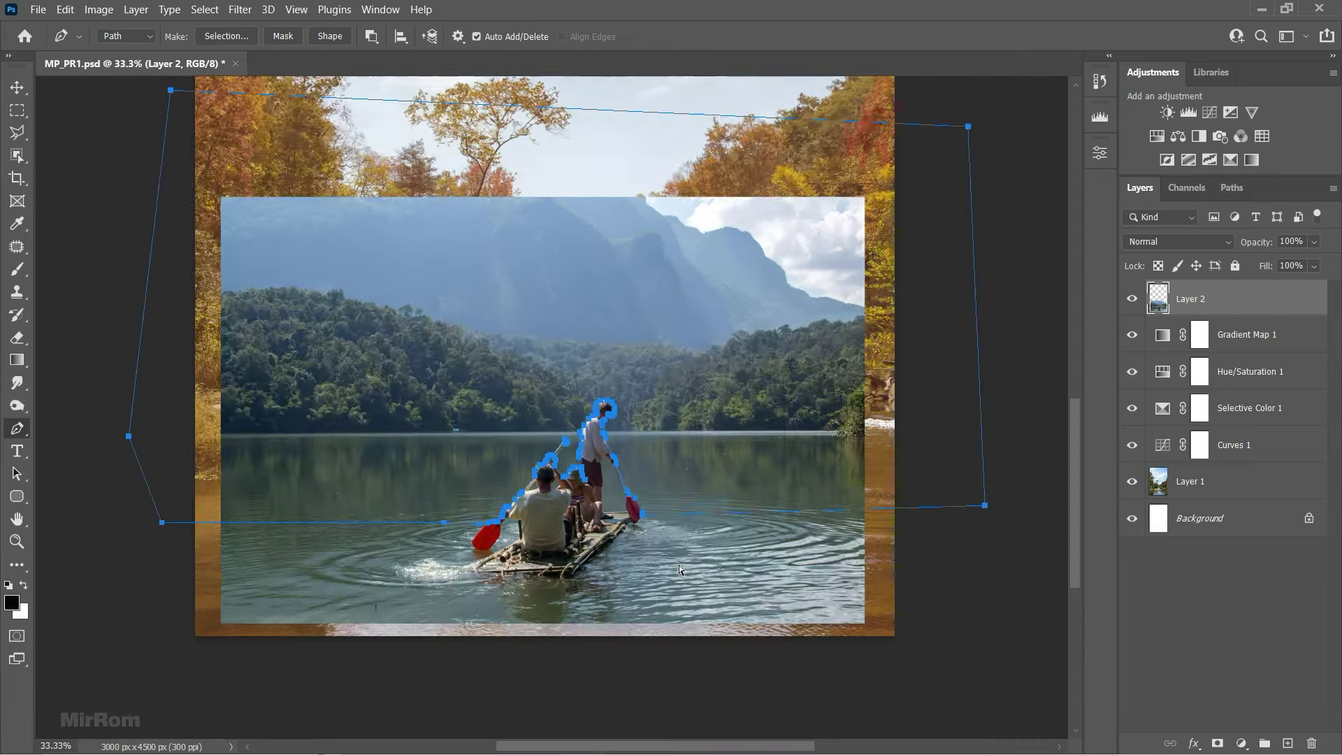
{"action": "key", "text": "ctrl+minus"}
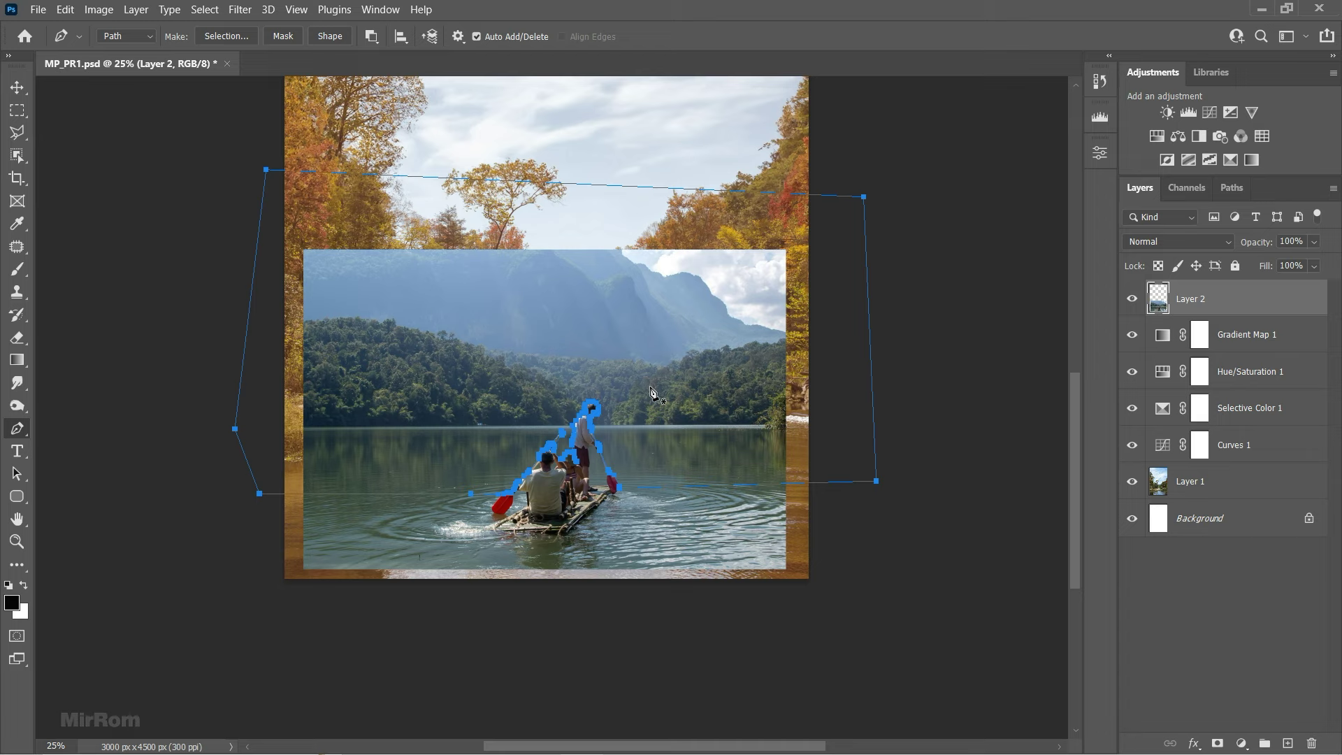
- Convert the traced path into a selection and add a layer mask to Layer 2
{"action": "right_click", "coordinate": [643, 314]}
{"action": "left_click", "coordinate": [692, 385]}
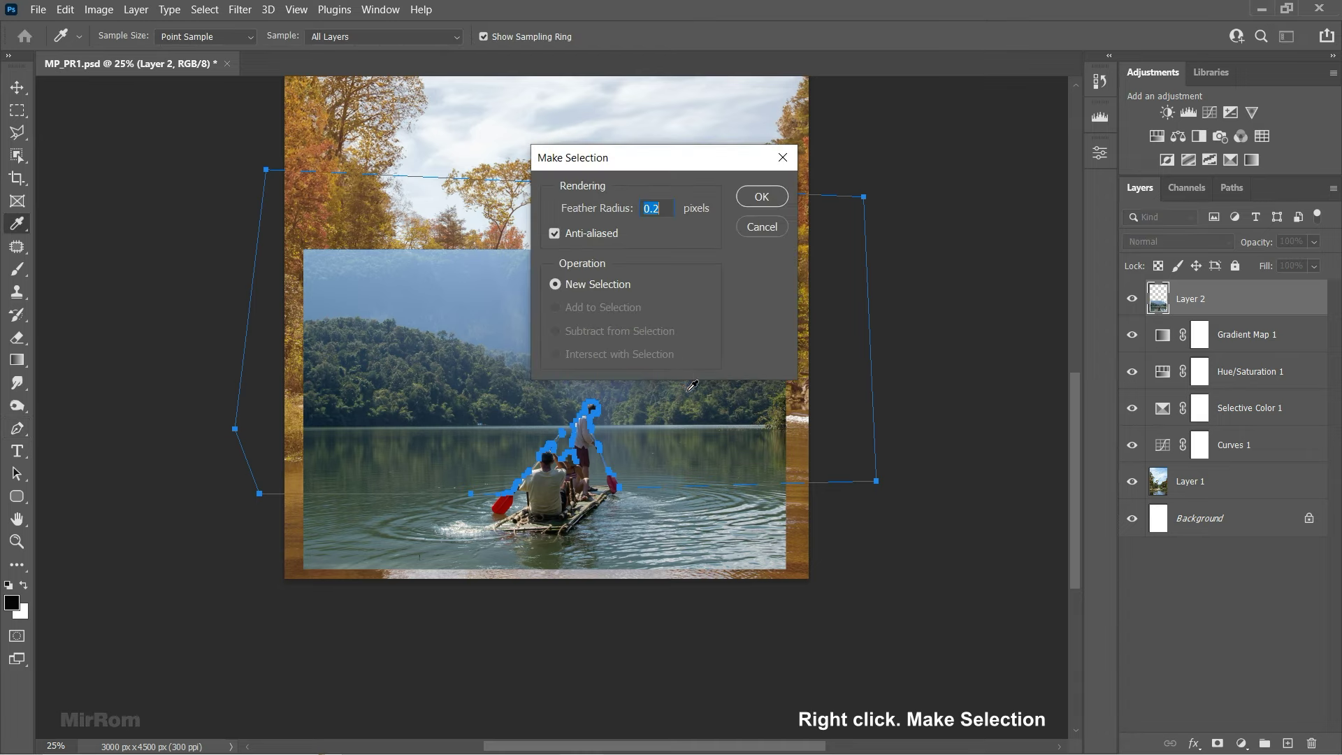
{"action": "left_click", "coordinate": [766, 202]}
{"action": "left_click", "coordinate": [1217, 743]}
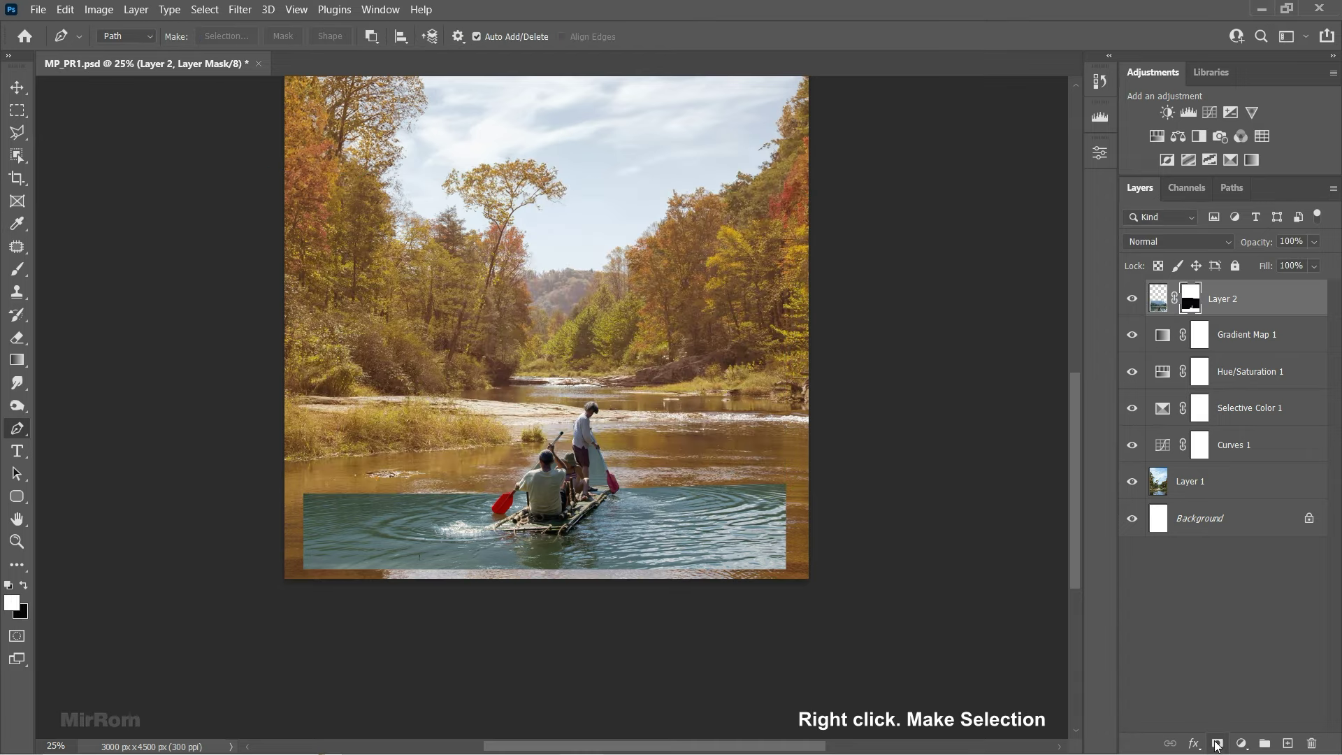
- Zoom in on the standing man's arm and choose the Polygonal Lasso tool
{"action": "key", "text": "v"}
{"action": "left_click", "coordinate": [592, 384]}
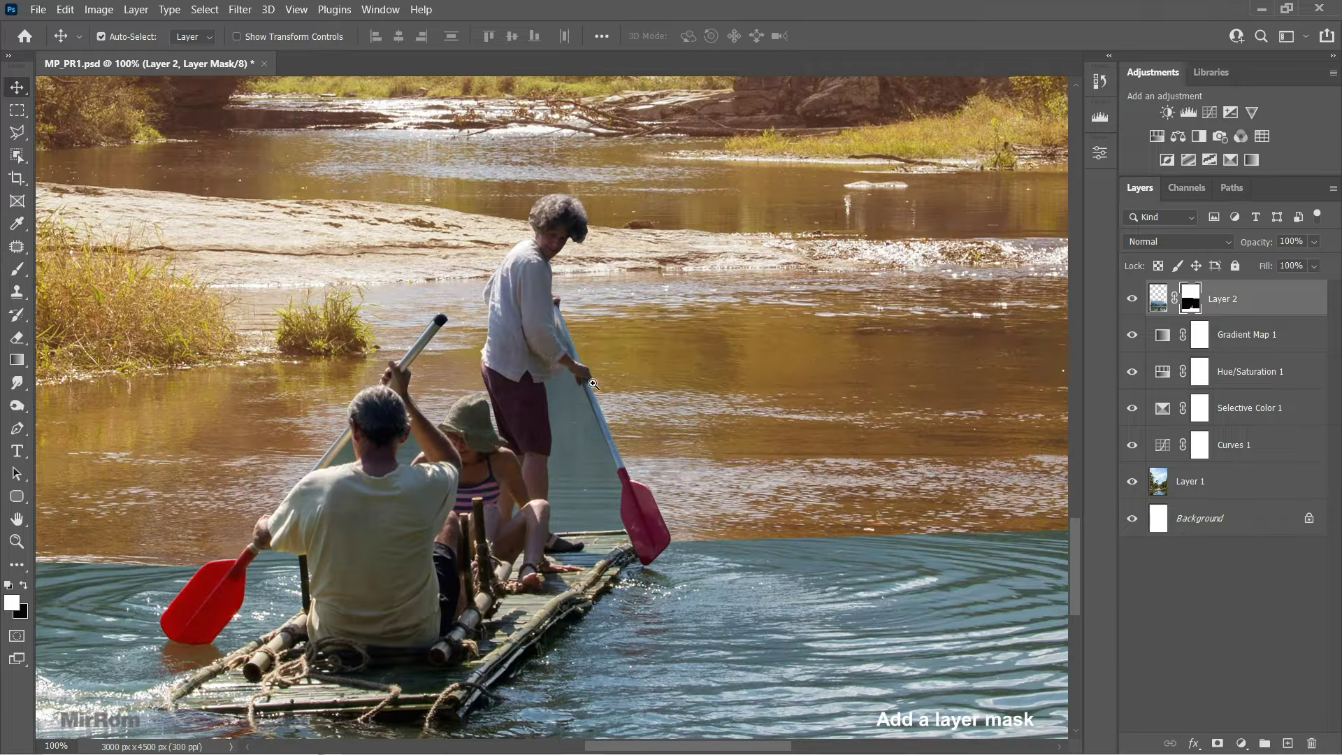
{"action": "left_click", "coordinate": [577, 330]}
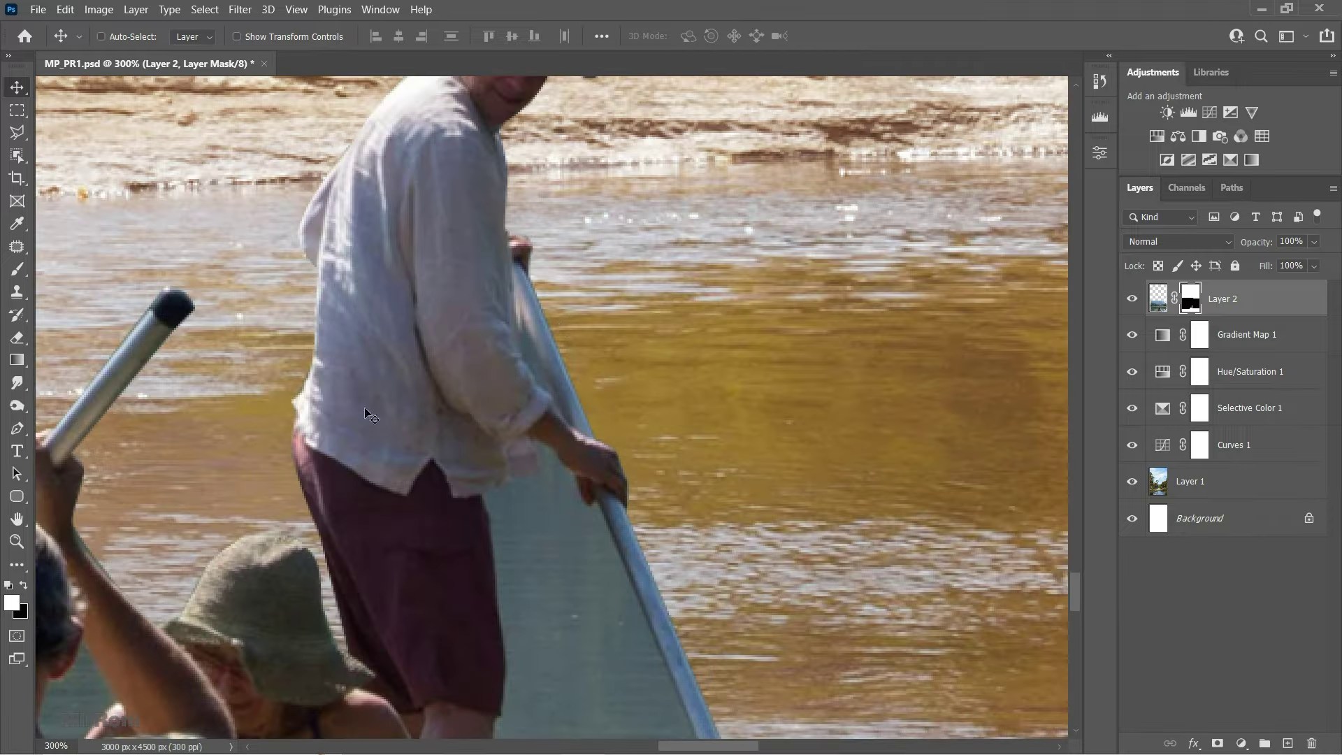
{"action": "scroll", "coordinate": [364, 413], "scroll_direction": "down", "scroll_amount": 2}
{"action": "scroll", "coordinate": [245, 321], "scroll_direction": "up", "scroll_amount": 1}
{"action": "left_click", "coordinate": [17, 132]}
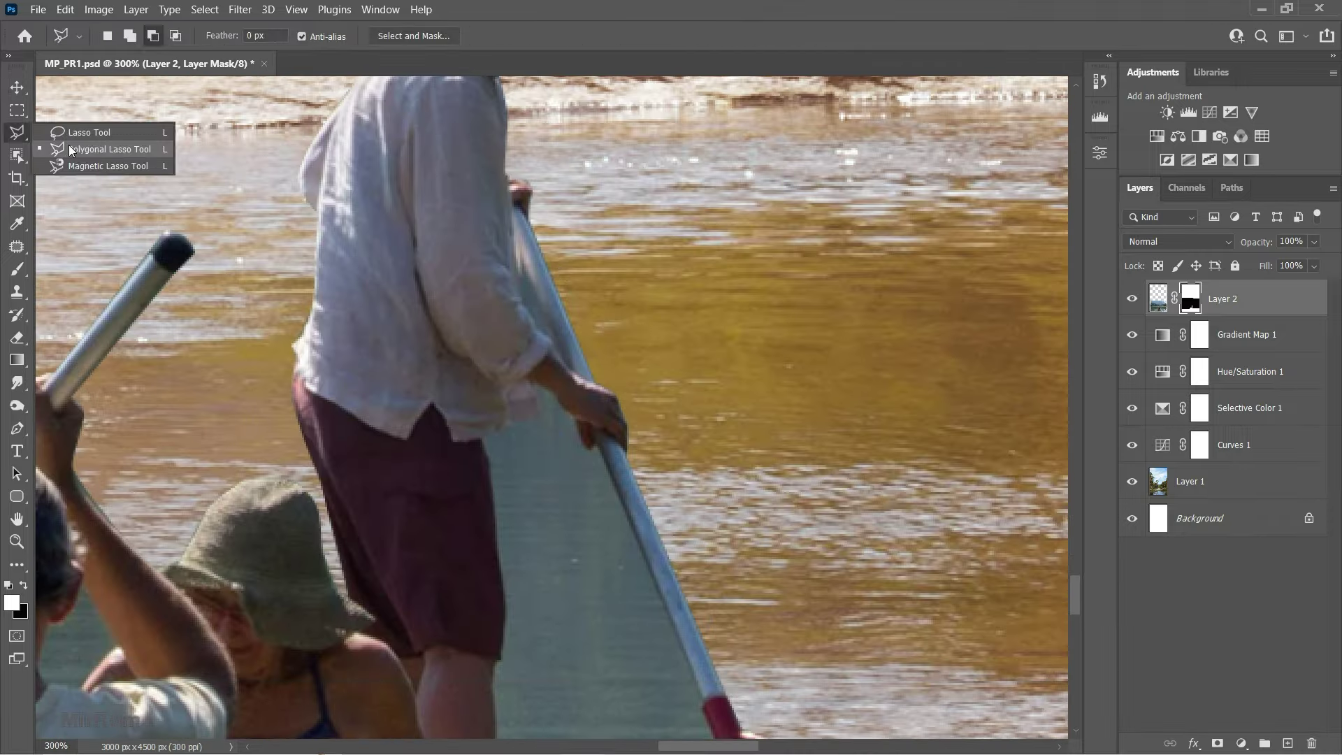
{"action": "left_click", "coordinate": [70, 149]}
- Select the gap between the arm and pole and fill it black on the mask
{"action": "scroll", "coordinate": [524, 280], "scroll_direction": "up", "scroll_amount": 1}
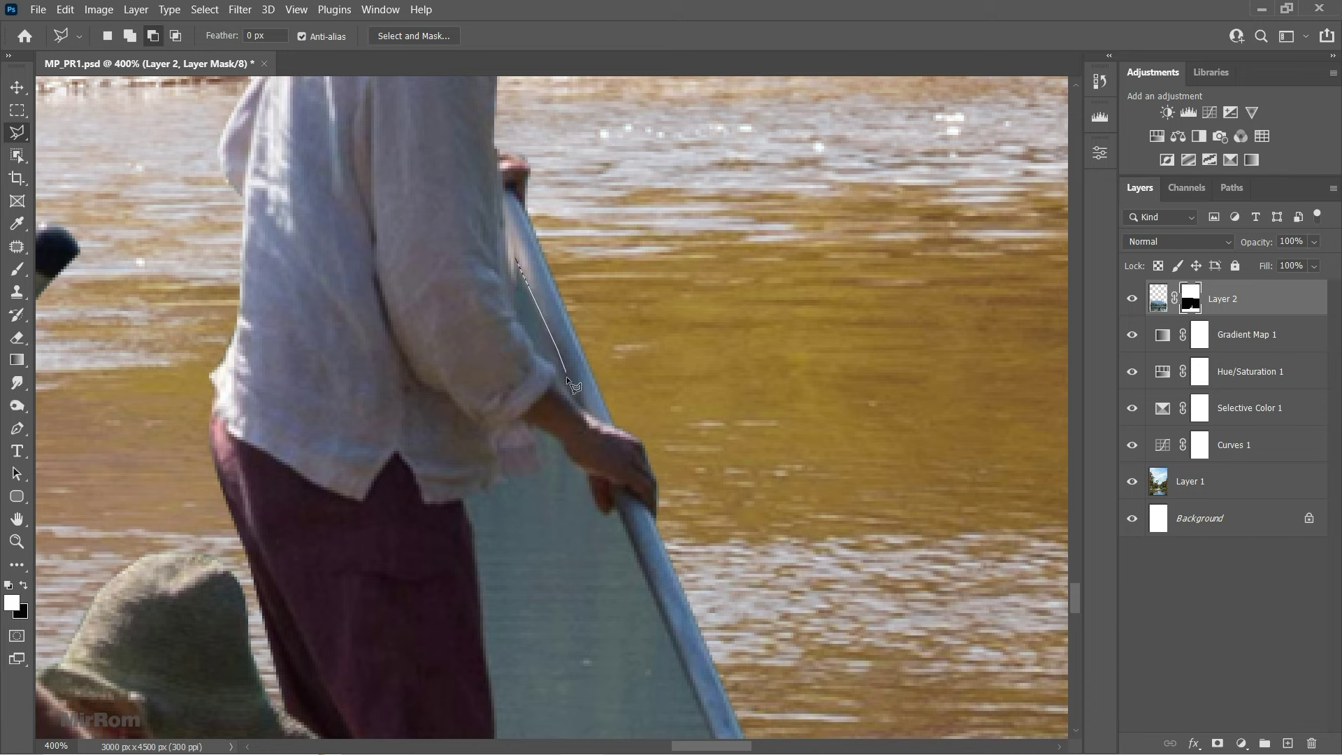
{"action": "left_click", "coordinate": [582, 407]}
{"action": "left_click", "coordinate": [533, 355]}
{"action": "left_click", "coordinate": [523, 311]}
{"action": "left_click", "coordinate": [518, 266]}
{"action": "left_click", "coordinate": [21, 587]}
{"action": "key", "text": "alt+BackSpace"}
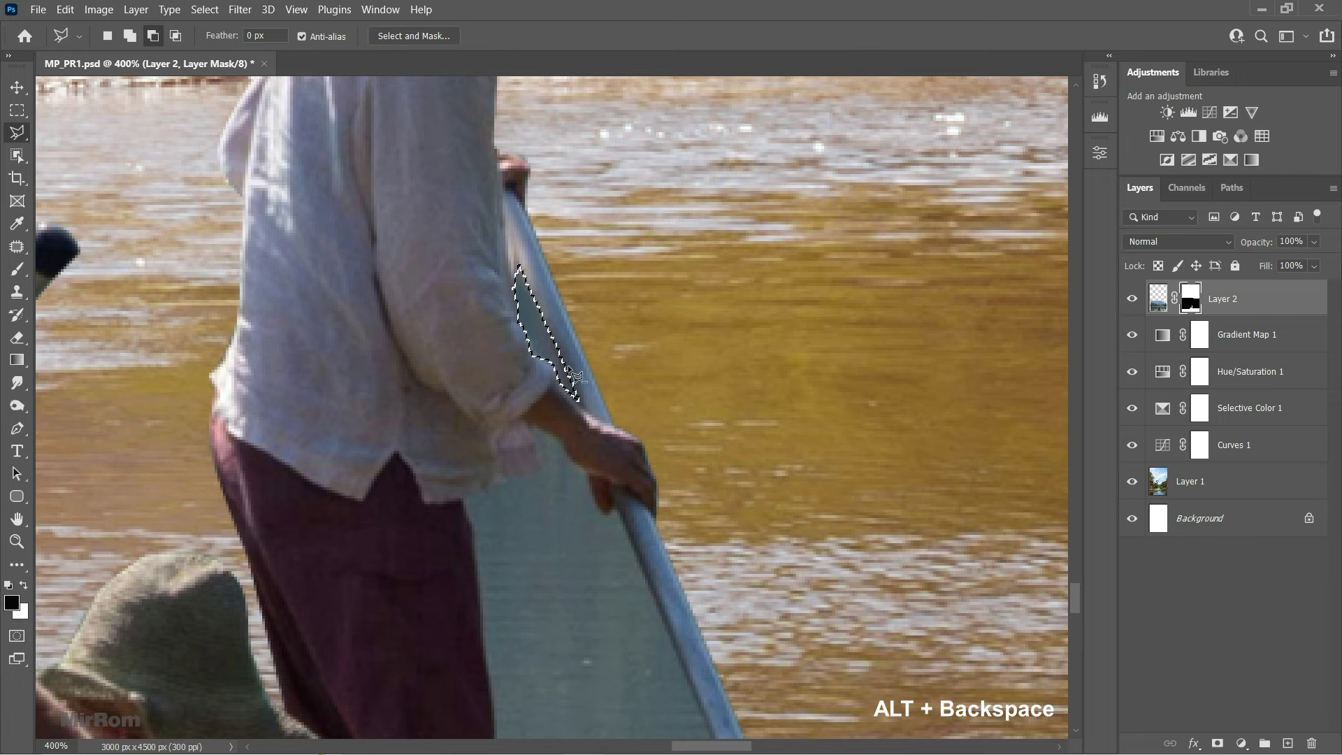
- Lasso the water gap between the oar, its blade and the raft edge
{"action": "scroll", "coordinate": [575, 376], "scroll_direction": "down", "scroll_amount": 5}
{"action": "left_click", "coordinate": [532, 229]}
{"action": "left_click", "coordinate": [589, 282]}
{"action": "left_click", "coordinate": [601, 316]}
{"action": "left_click", "coordinate": [611, 312]}
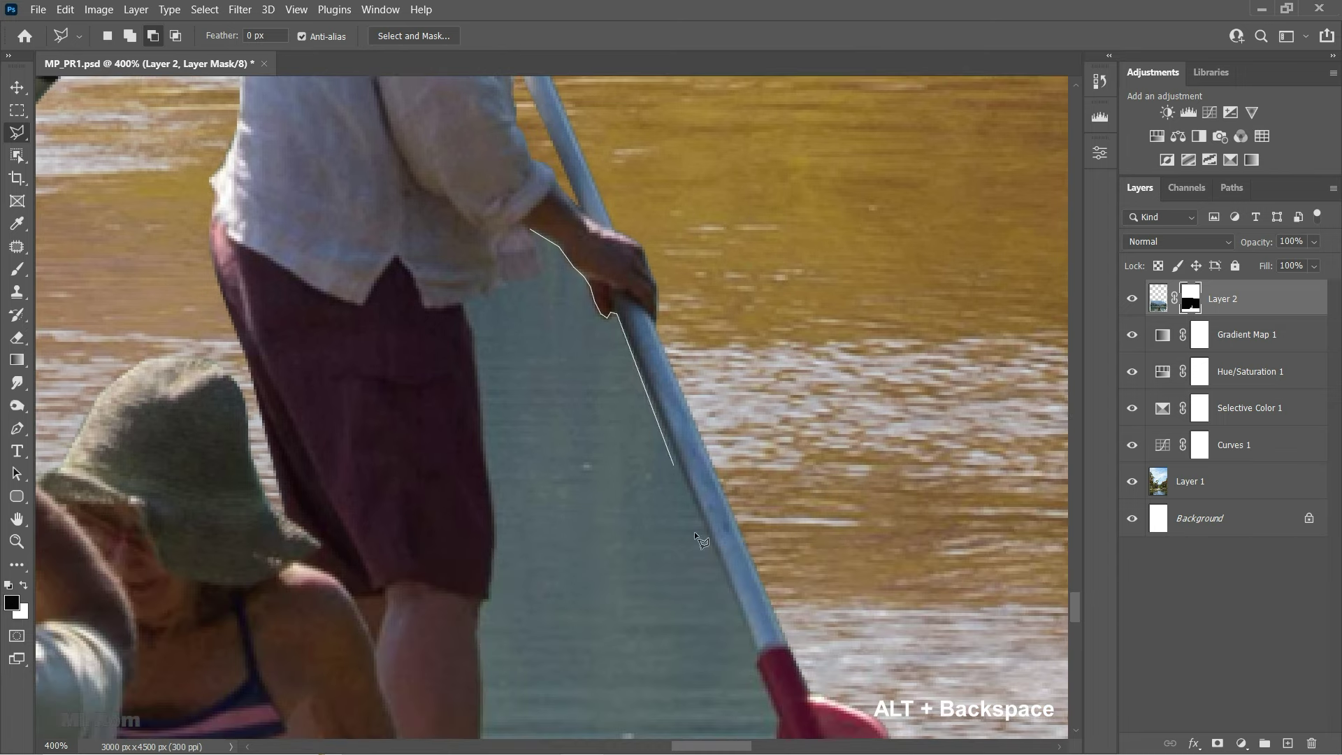
{"action": "left_click", "coordinate": [759, 654]}
{"action": "scroll", "coordinate": [774, 711], "scroll_direction": "down", "scroll_amount": 6}
{"action": "left_click", "coordinate": [776, 479]}
{"action": "left_click", "coordinate": [770, 594]}
{"action": "left_click", "coordinate": [786, 652]}
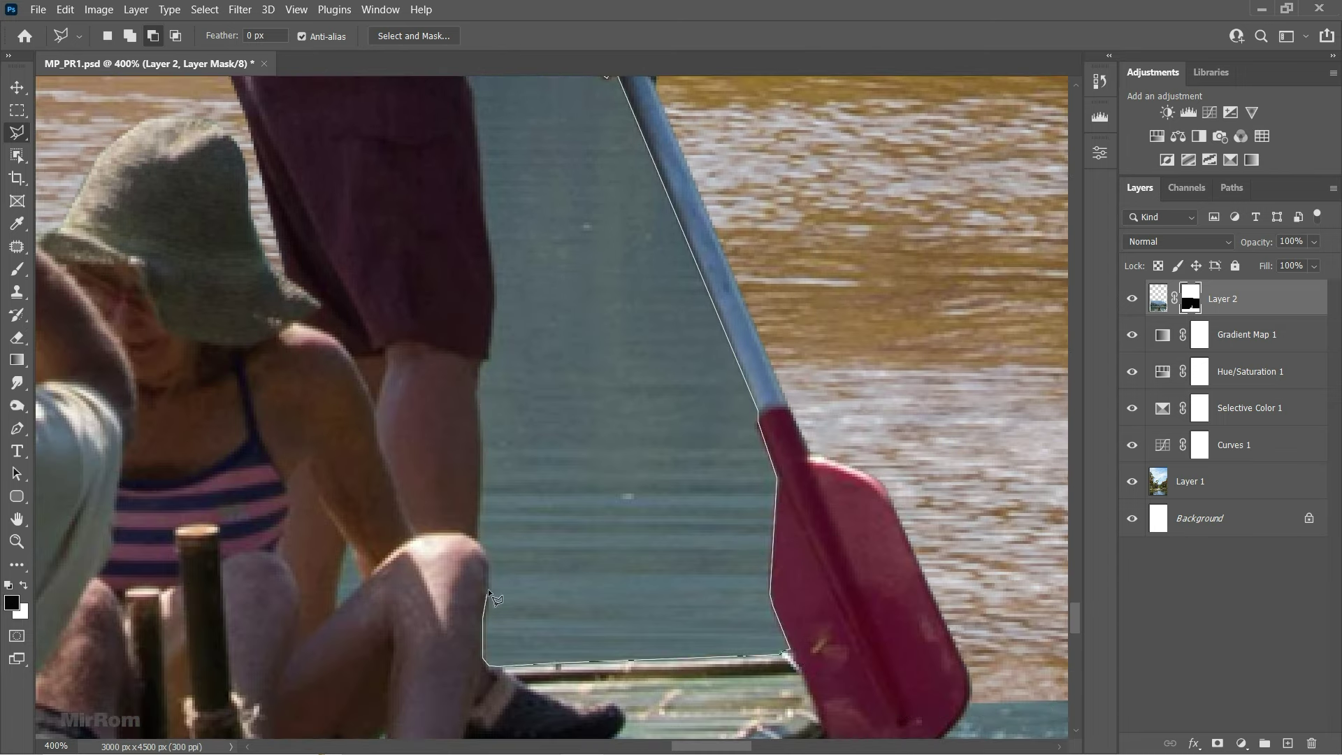
- Close that selection, fill it black on the mask, and deselect
{"action": "scroll", "coordinate": [488, 354], "scroll_direction": "up", "scroll_amount": 5}
{"action": "scroll", "coordinate": [520, 355], "scroll_direction": "down", "scroll_amount": 5}
{"action": "key", "text": "Return"}
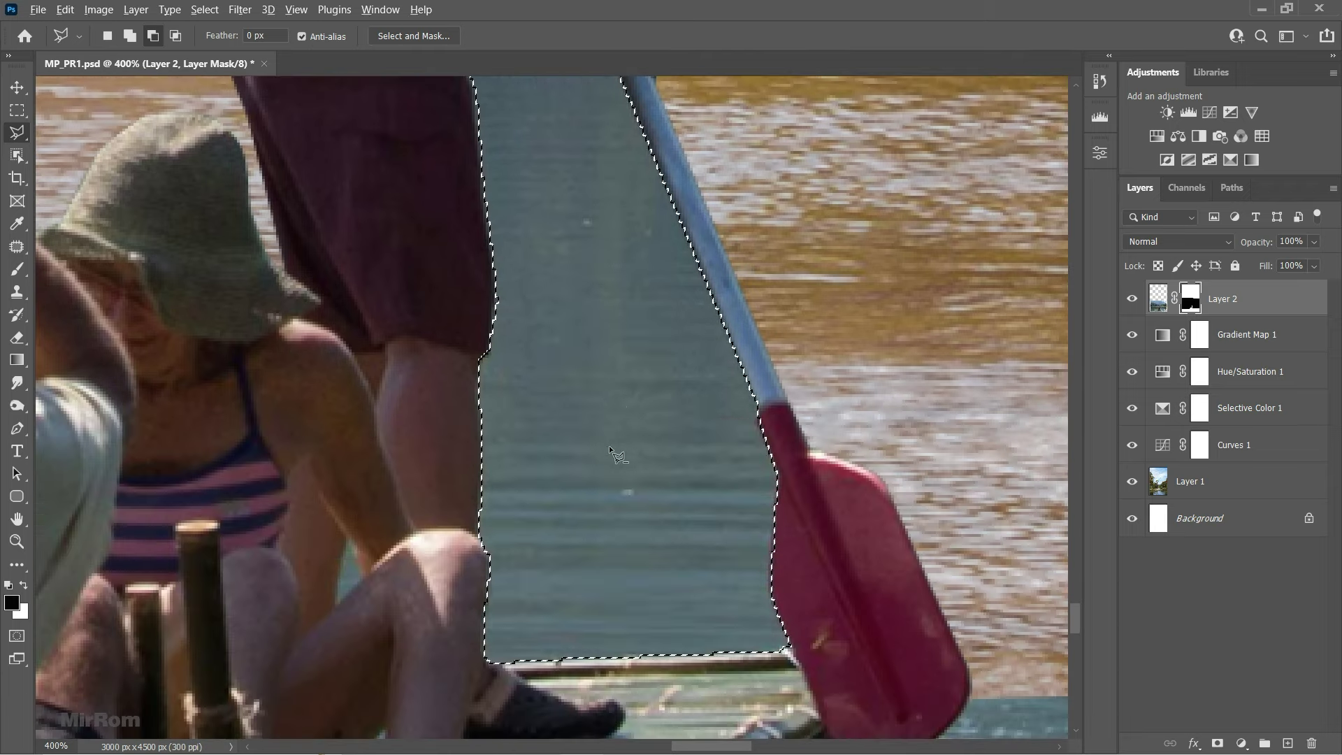
{"action": "key", "text": "alt+BackSpace"}
{"action": "key", "text": "ctrl+d"}
{"action": "scroll", "coordinate": [358, 535], "scroll_direction": "up", "scroll_amount": 1}
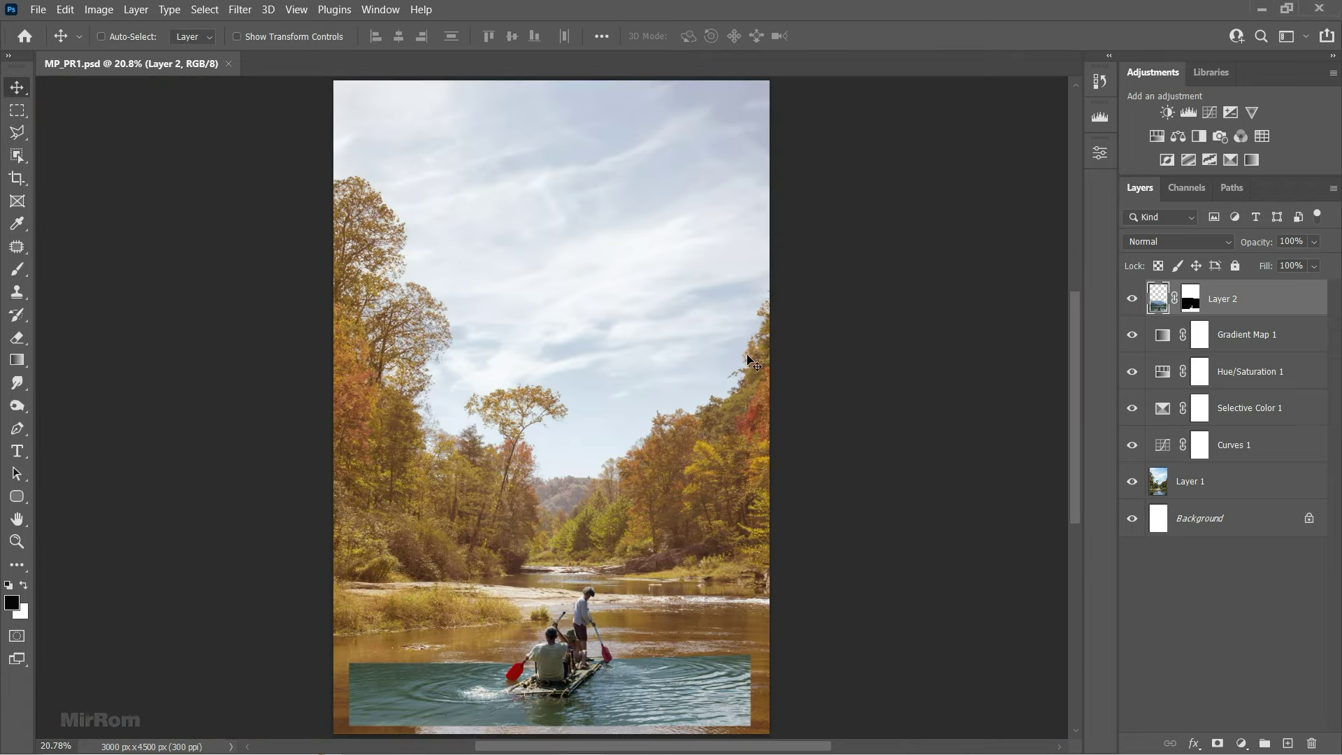
{"action": "scroll", "coordinate": [919, 353], "scroll_direction": "down", "scroll_amount": 2}
- Add a Selective Color layer clipped to Layer 2, with Neutrals cyan -42 and more yellow
{"action": "left_click", "coordinate": [1133, 300]}
{"action": "left_click", "coordinate": [1133, 300]}
{"action": "left_click", "coordinate": [1230, 159]}
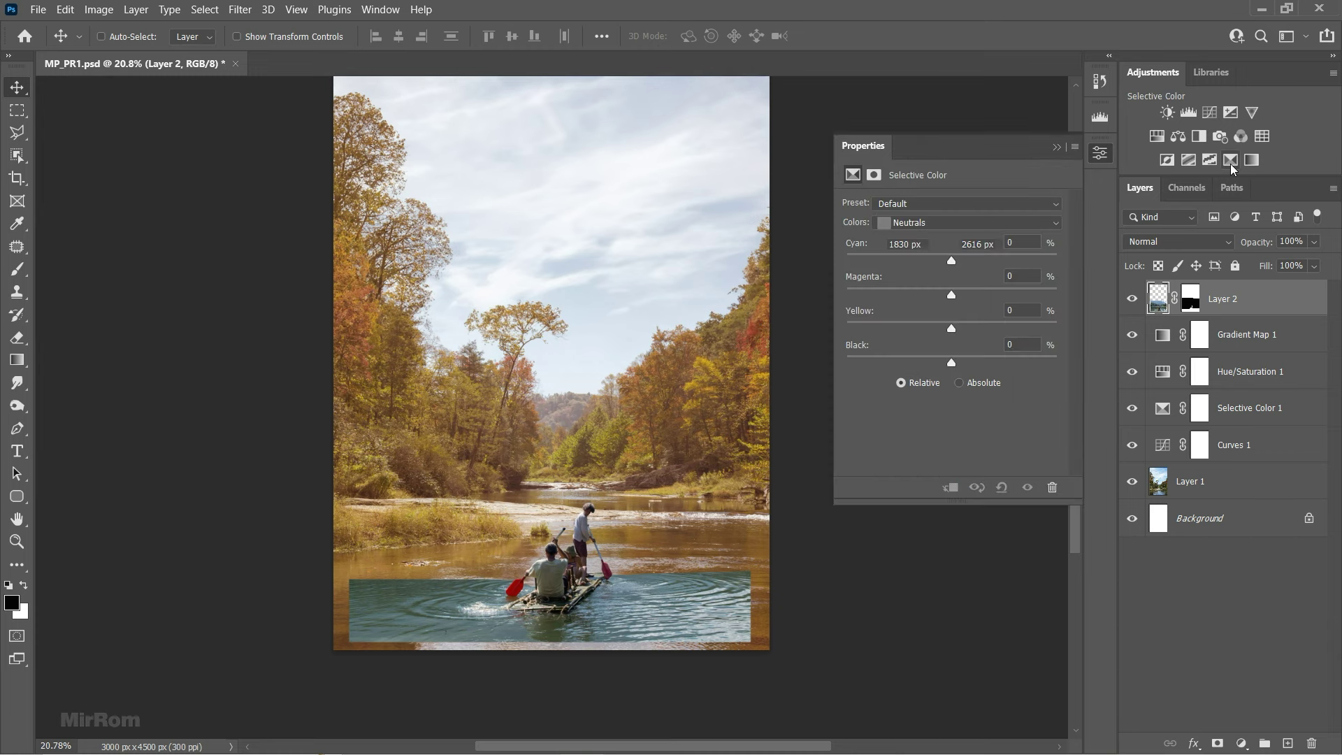
{"action": "left_click", "coordinate": [951, 487]}
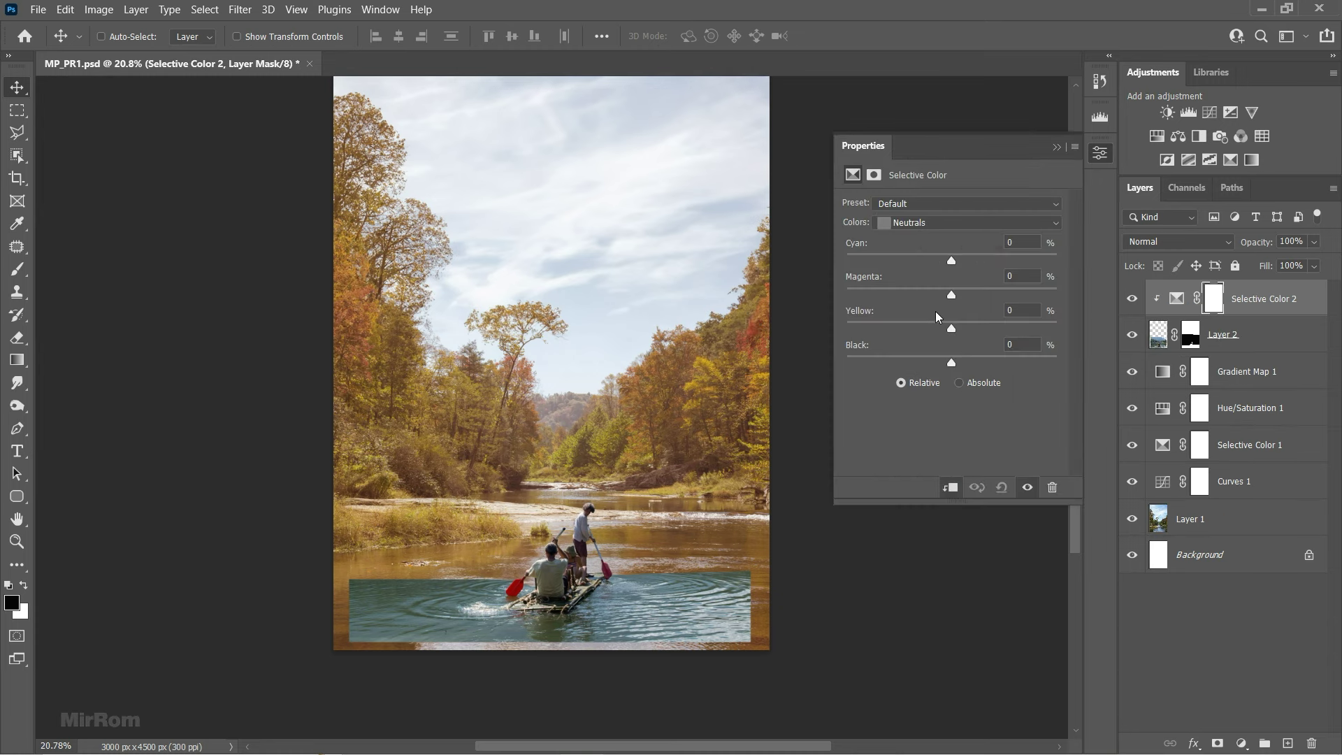
{"action": "left_click_drag", "start_coordinate": [952, 258], "coordinate": [908, 261]}
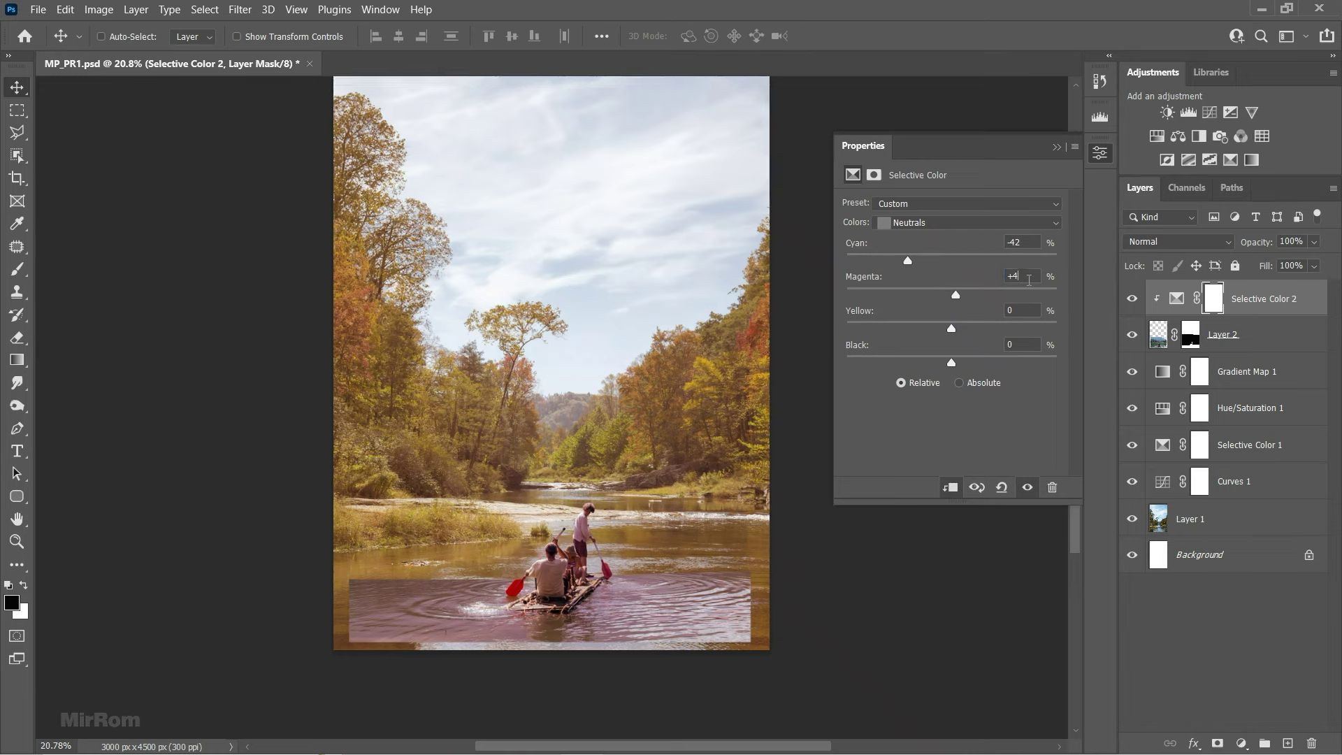
{"action": "mouse_move", "coordinate": [956, 336]}
{"action": "left_mouse_down"}
{"action": "mouse_move", "coordinate": [934, 363]}
{"action": "mouse_move", "coordinate": [907, 369]}
{"action": "left_mouse_up"}
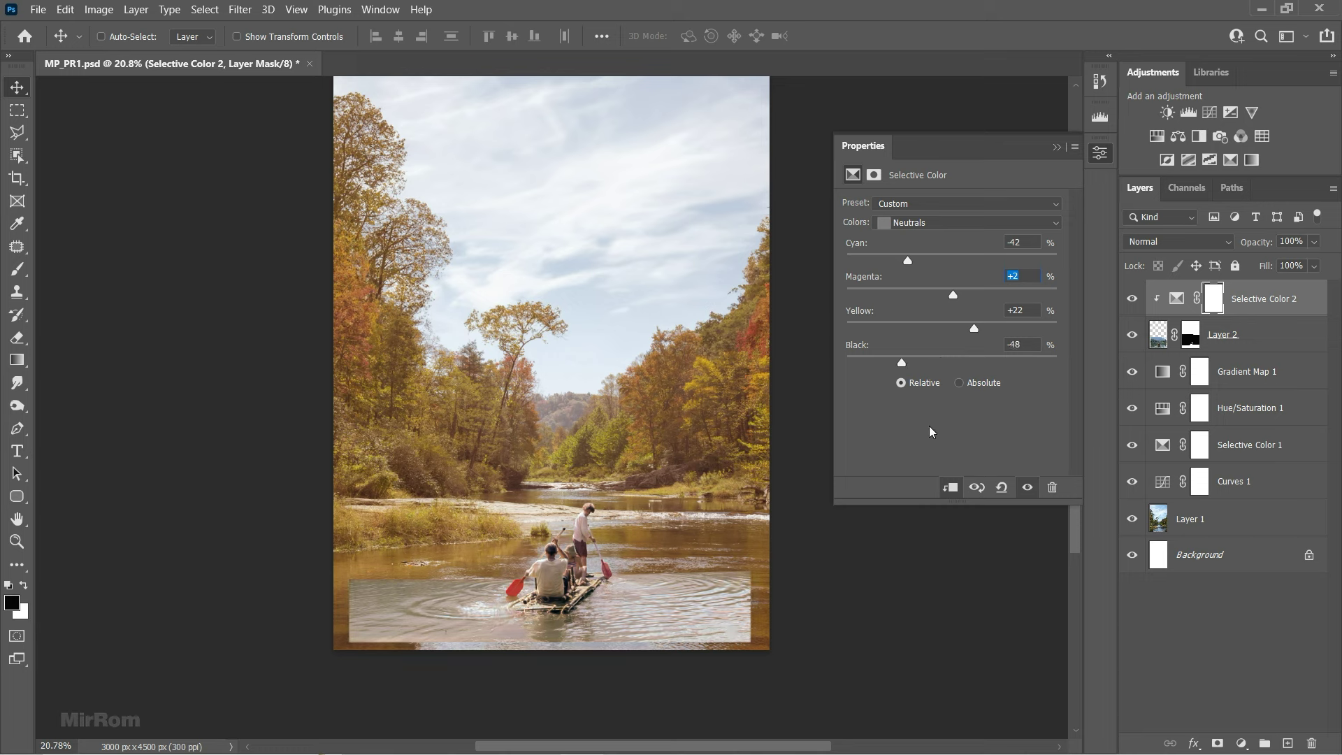
- Set the Blacks range cyan to +12
{"action": "left_click", "coordinate": [958, 222]}
{"action": "left_click", "coordinate": [937, 349]}
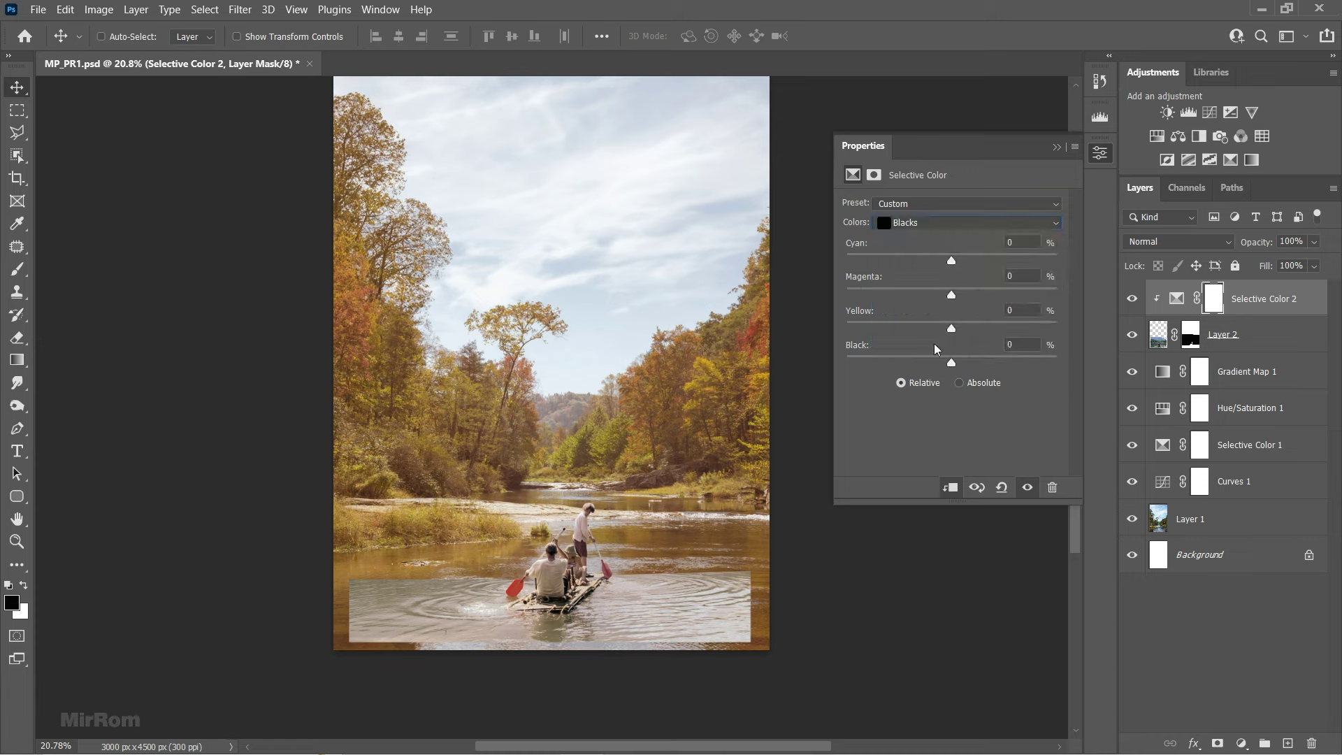
{"action": "mouse_move", "coordinate": [951, 261]}
{"action": "left_mouse_down"}
{"action": "mouse_move", "coordinate": [964, 261]}
{"action": "mouse_move", "coordinate": [943, 264]}
{"action": "left_mouse_up"}
- Set the Cyans range to -30 cyan with reduced yellow, then collapse Properties and zoom out
{"action": "left_click", "coordinate": [934, 223]}
{"action": "left_click", "coordinate": [945, 282]}
{"action": "left_click", "coordinate": [1022, 242]}
{"action": "key", "text": "Up"}
{"action": "key", "text": "Up"}
{"action": "key", "text": "Up"}
{"action": "left_click_drag", "start_coordinate": [951, 329], "coordinate": [885, 328]}
{"action": "left_click", "coordinate": [1056, 147]}
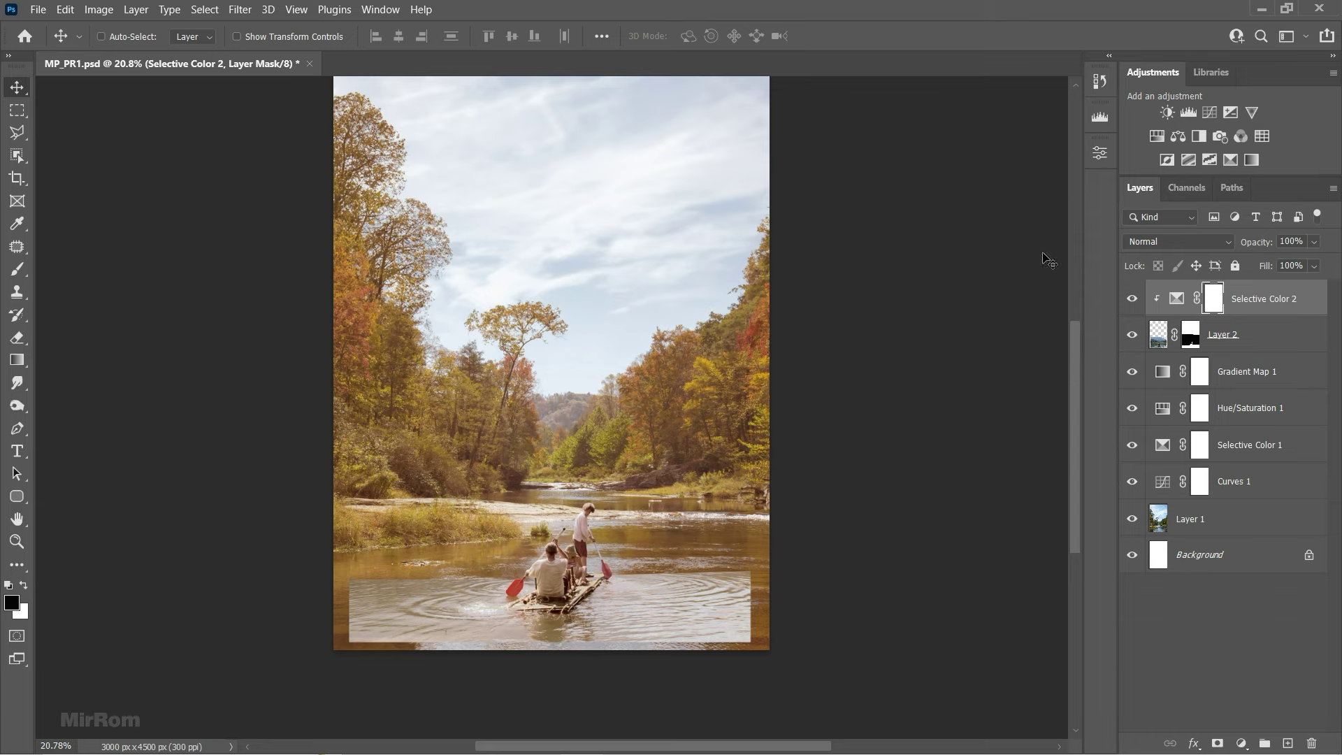
{"action": "key", "text": "ctrl+minus"}
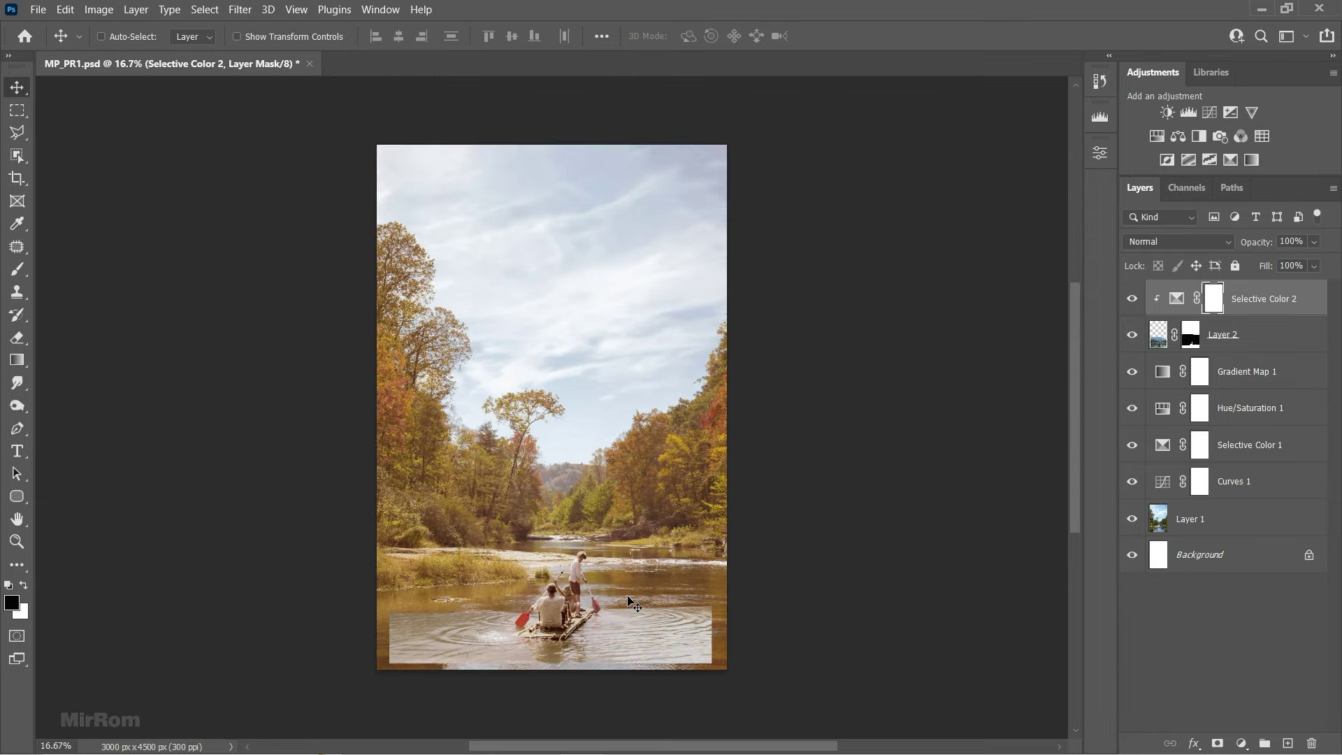
- Zoom in on the raft and open Select and Mask for Layer 2's mask
{"action": "key", "text": "ctrl+plus"}
{"action": "key", "text": "ctrl+plus"}
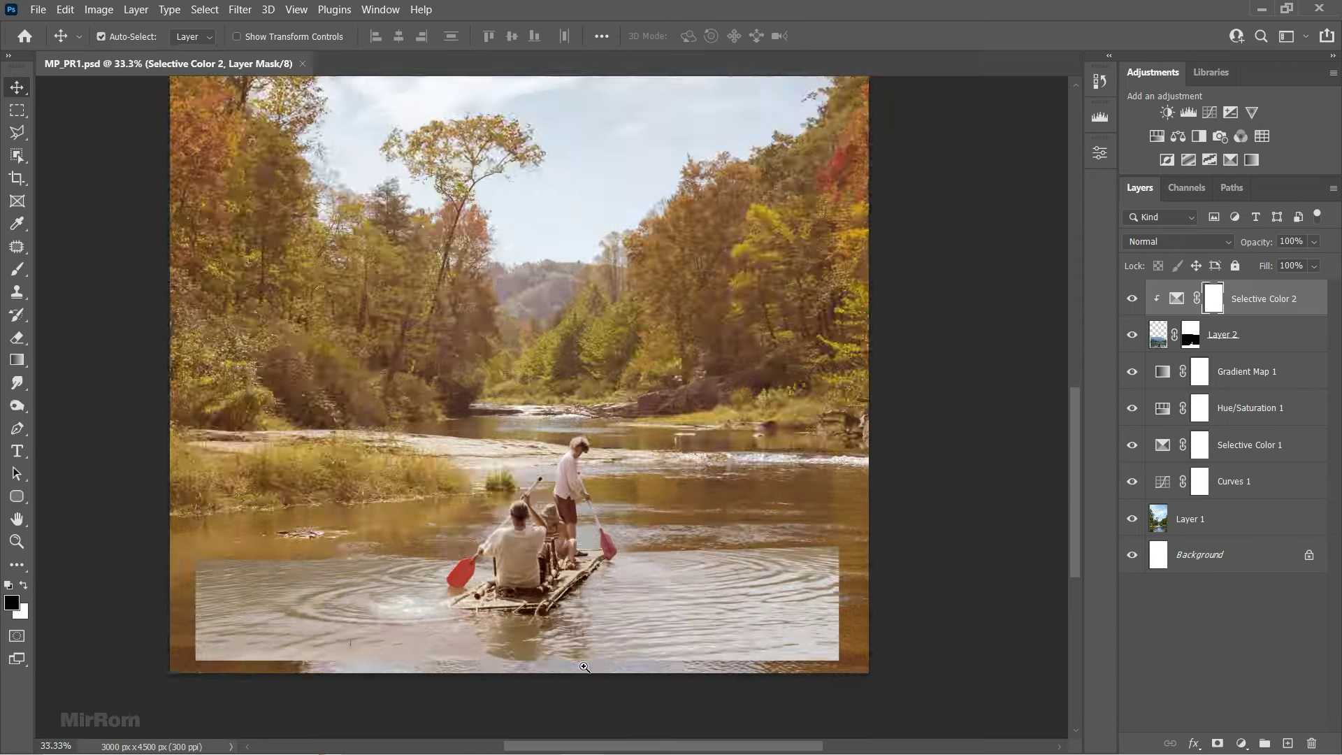
{"action": "key", "text": "ctrl+plus"}
{"action": "left_click", "coordinate": [1193, 338]}
{"action": "key", "text": "ctrl+plus"}
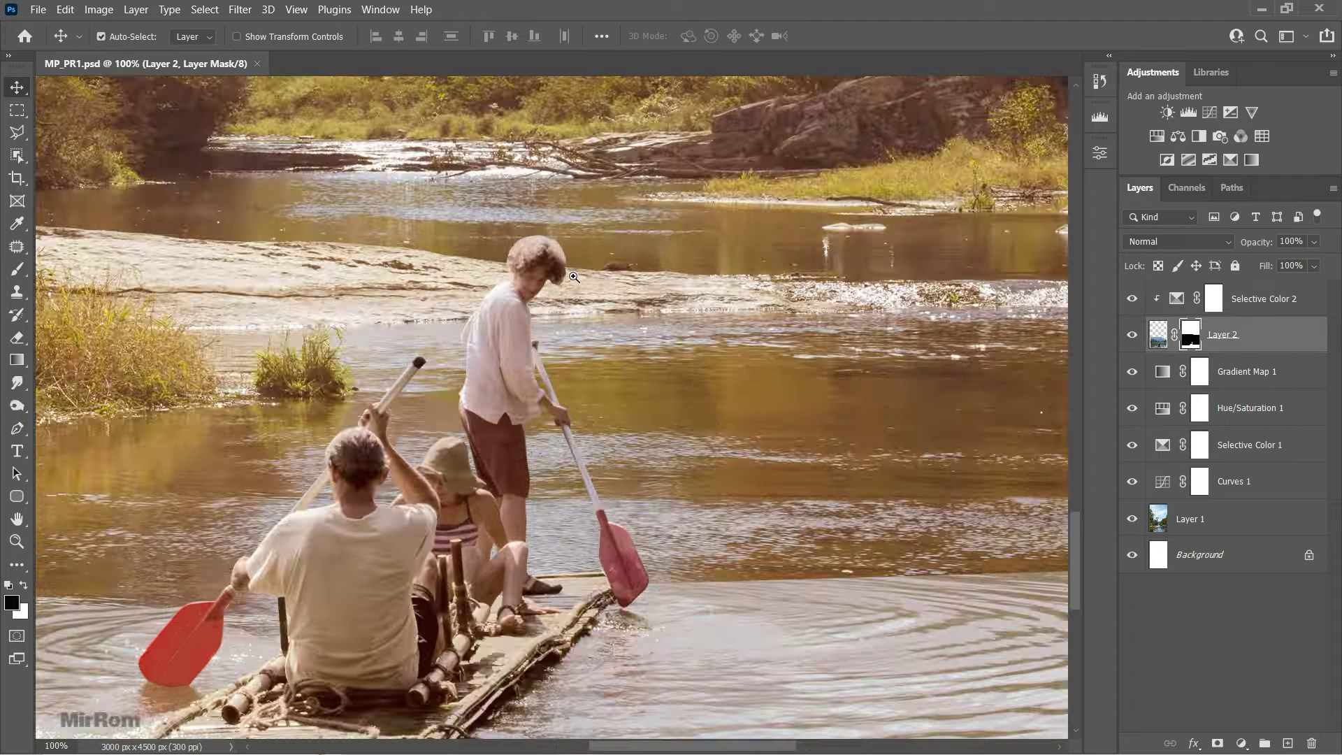
{"action": "key", "text": "ctrl+plus"}
{"action": "right_click", "coordinate": [1191, 331]}
{"action": "left_click", "coordinate": [1213, 451]}
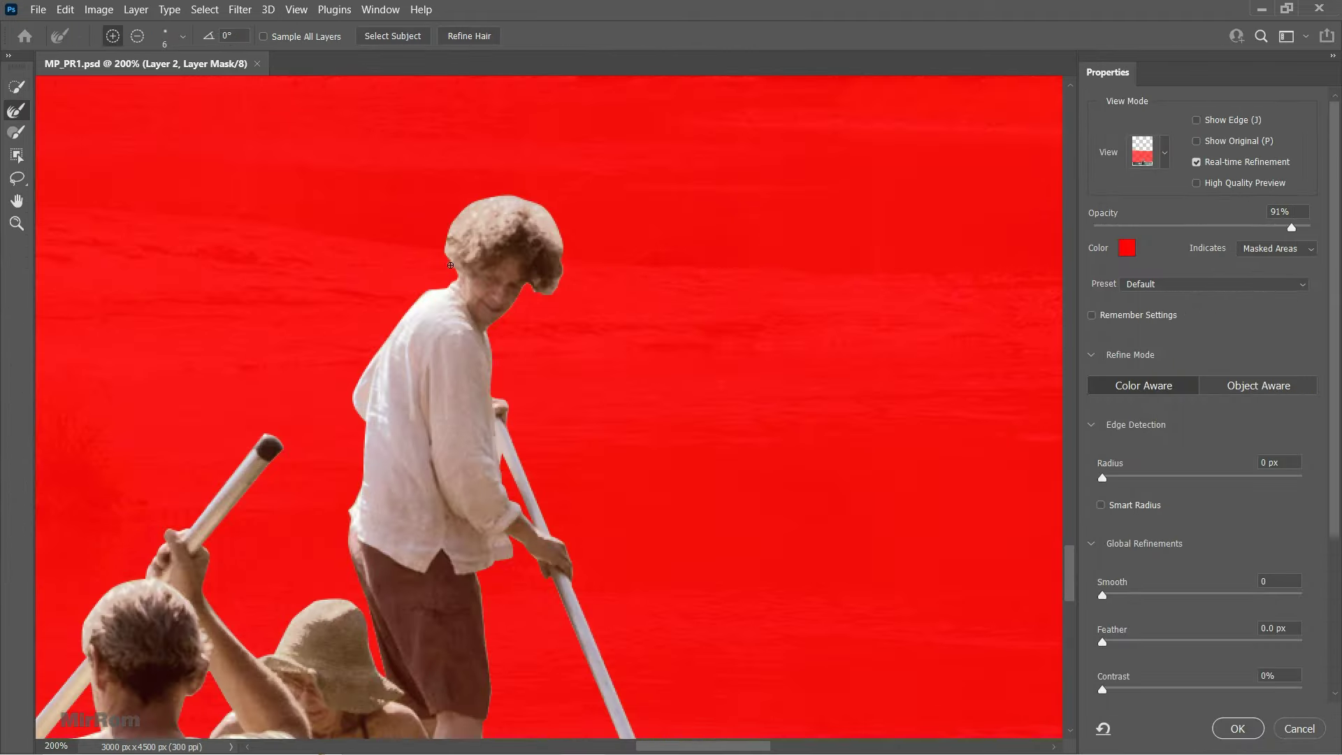
- Refine the edges around the hair, face and arm, set Smooth 4 and Shift Edge -3%, and output as a layer mask
{"action": "left_click_drag", "start_coordinate": [482, 199], "coordinate": [529, 198]}
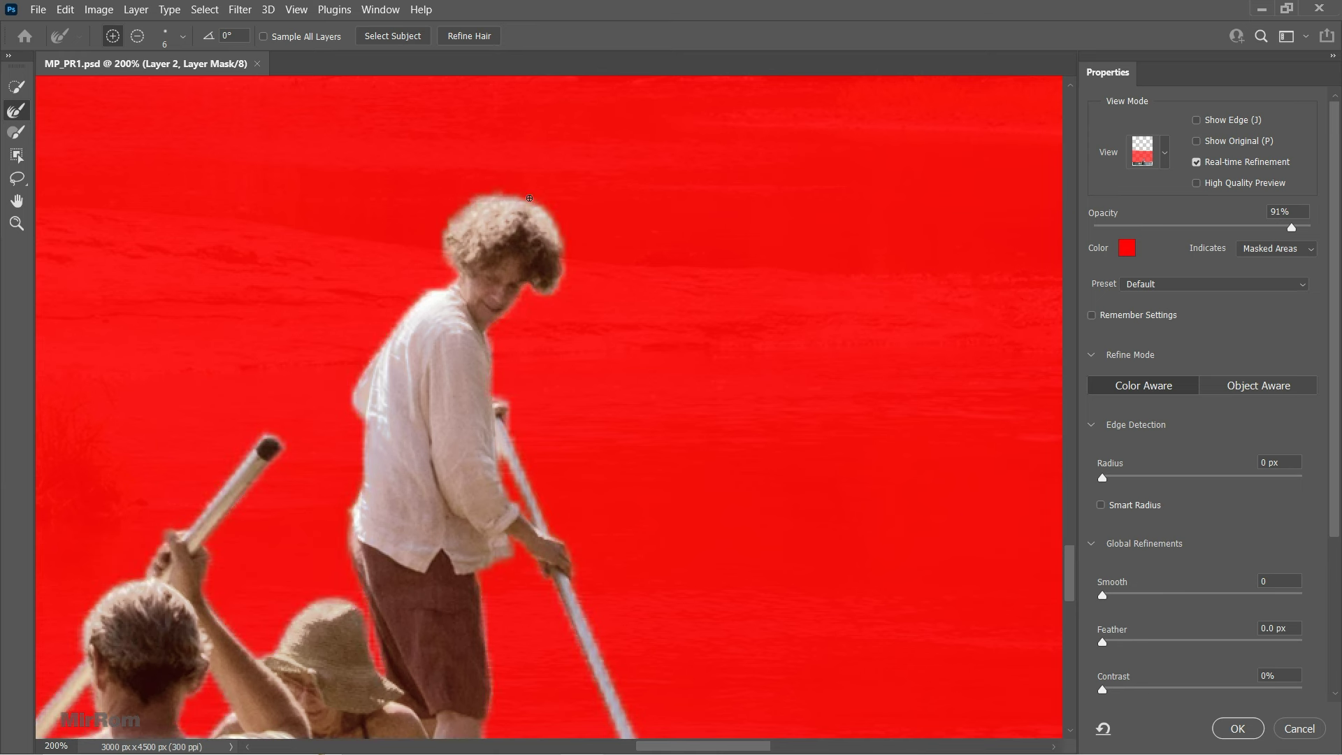
{"action": "left_click_drag", "start_coordinate": [563, 282], "coordinate": [555, 289]}
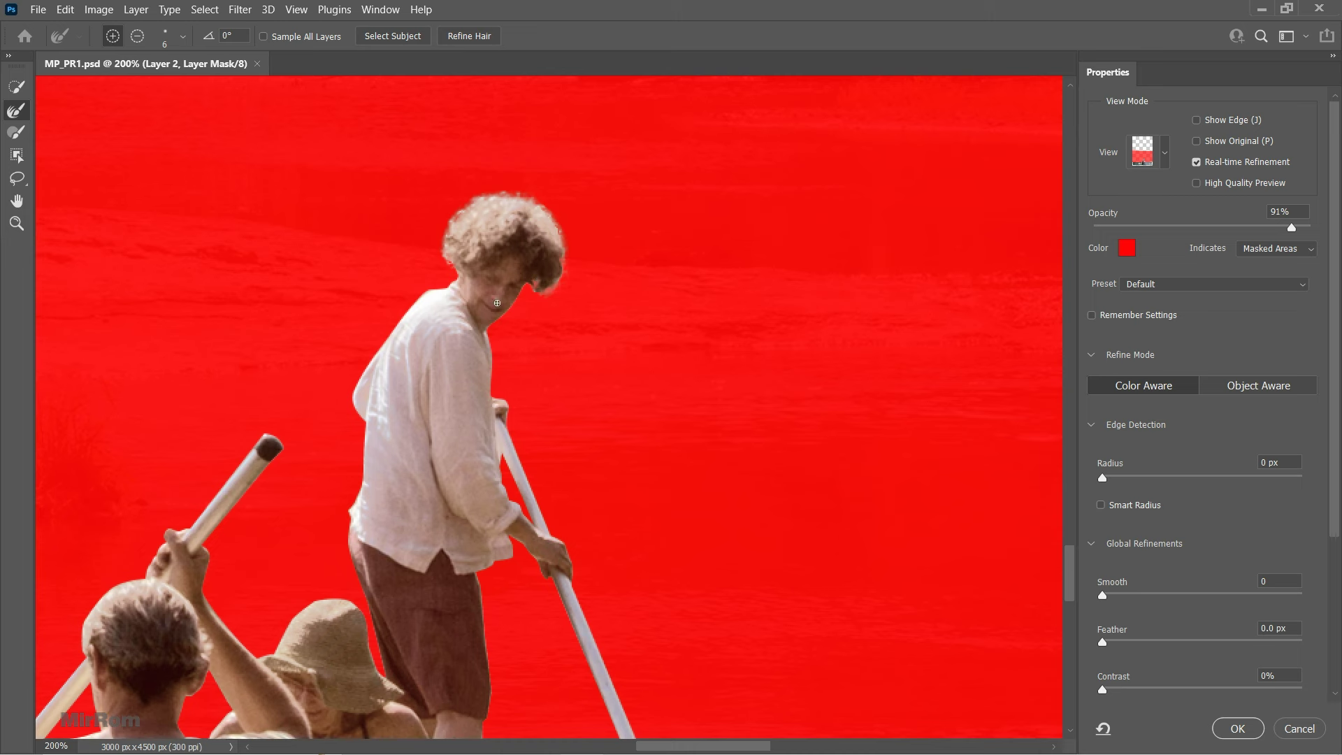
{"action": "mouse_move", "coordinate": [147, 582]}
{"action": "left_mouse_down"}
{"action": "mouse_move", "coordinate": [123, 588]}
{"action": "mouse_move", "coordinate": [98, 670]}
{"action": "left_mouse_up"}
{"action": "left_click_drag", "start_coordinate": [1102, 595], "coordinate": [1110, 595]}
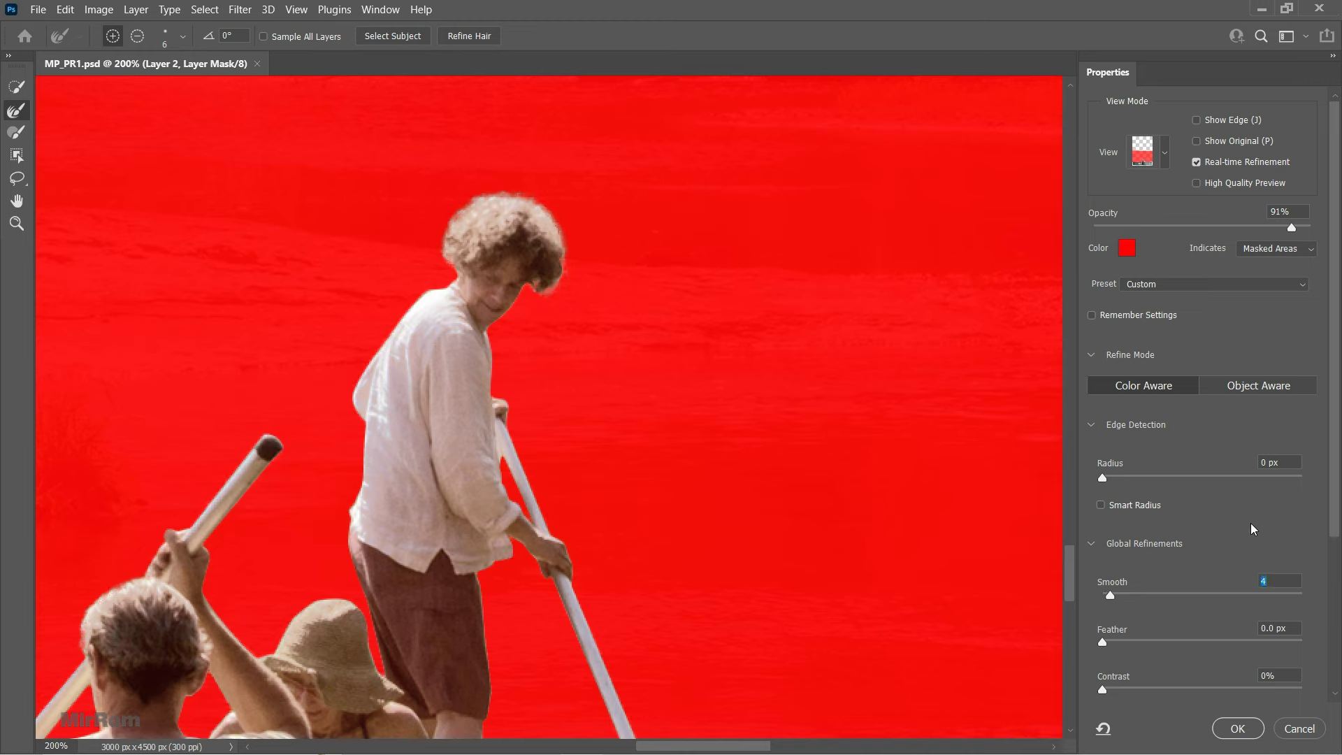
{"action": "scroll", "coordinate": [1193, 540], "scroll_direction": "down", "scroll_amount": 3}
{"action": "left_click_drag", "start_coordinate": [1203, 532], "coordinate": [1200, 533]}
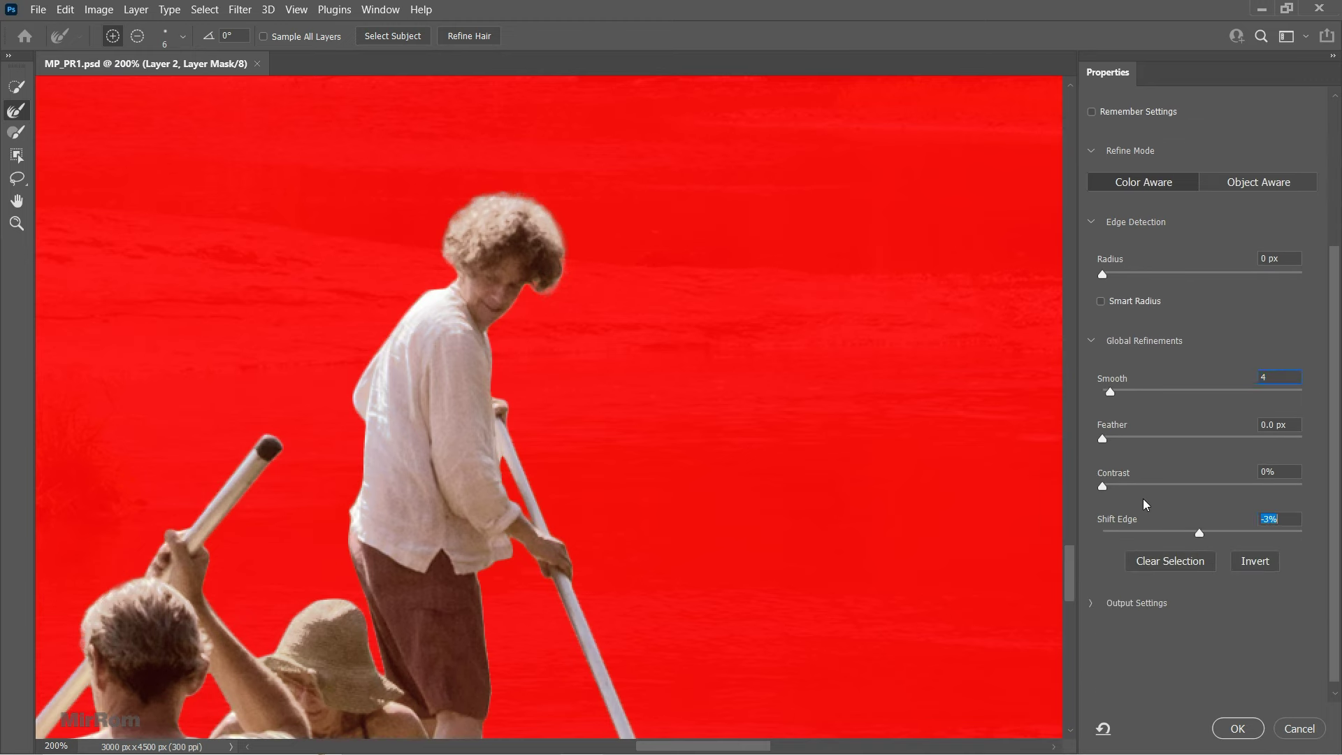
{"action": "left_click_drag", "start_coordinate": [1074, 559], "coordinate": [1074, 594]}
{"action": "left_click", "coordinate": [1237, 728]}
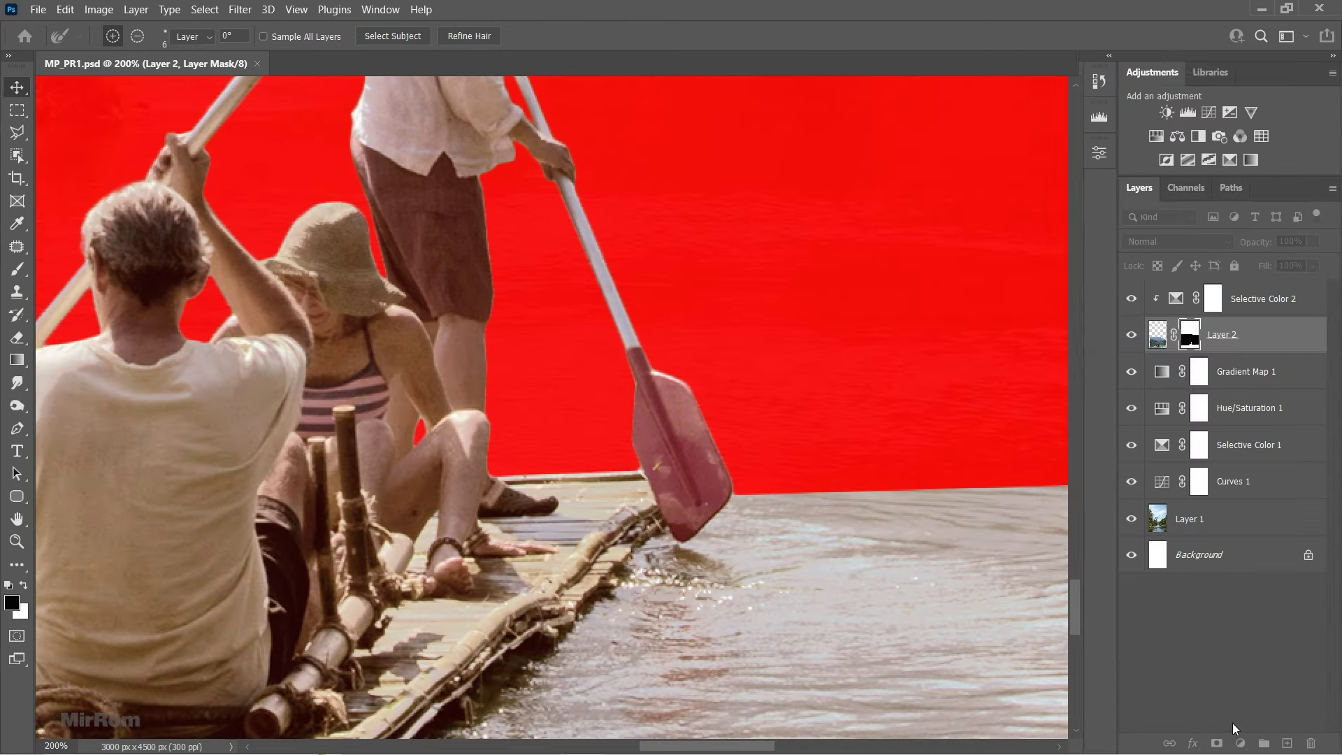
- Zoom in on the raft and select the Brush tool with a 500 px Soft Round tip
{"action": "key", "text": "ctrl+minus"}
{"action": "key", "text": "ctrl+minus"}
{"action": "key", "text": "ctrl+minus"}
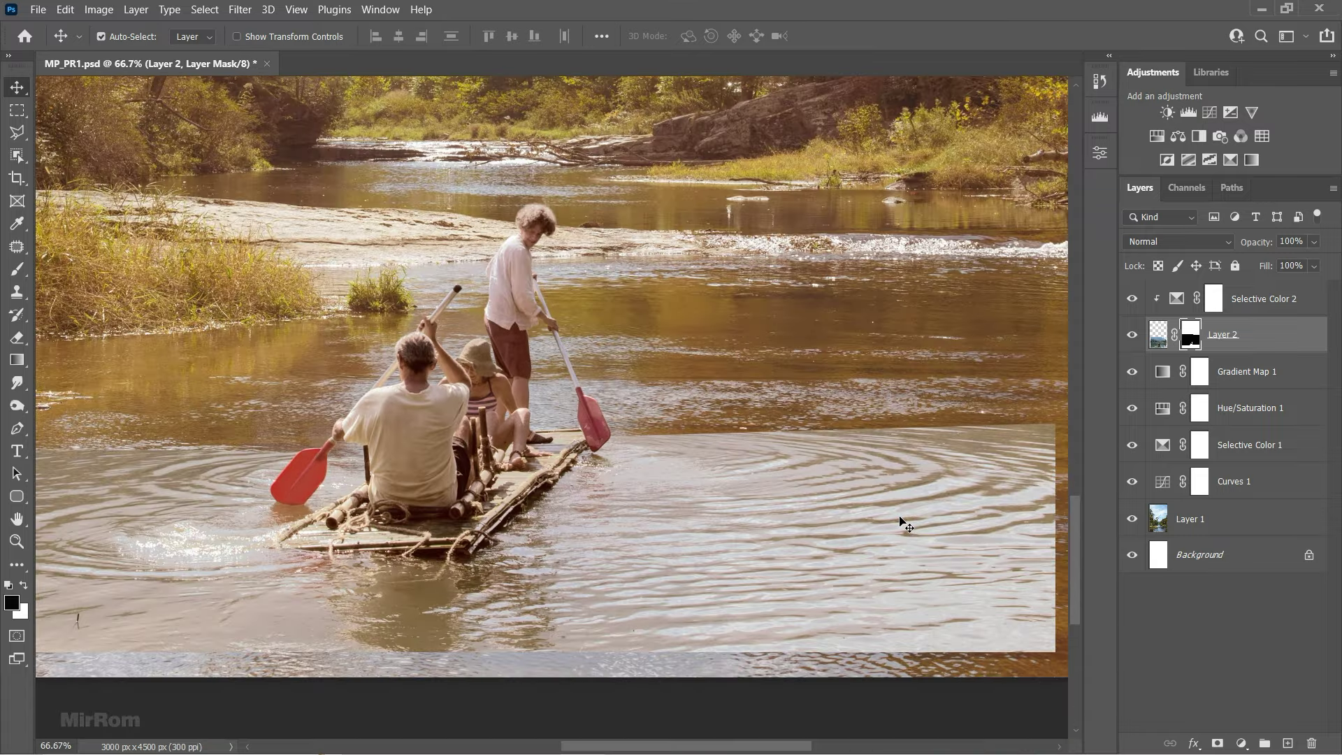
{"action": "key", "text": "ctrl+minus"}
{"action": "key", "text": "ctrl+minus"}
{"action": "key", "text": "ctrl+minus"}
{"action": "key", "text": "ctrl+plus"}
{"action": "key", "text": "ctrl+plus"}
{"action": "scroll", "coordinate": [541, 548], "scroll_direction": "down", "scroll_amount": 5}
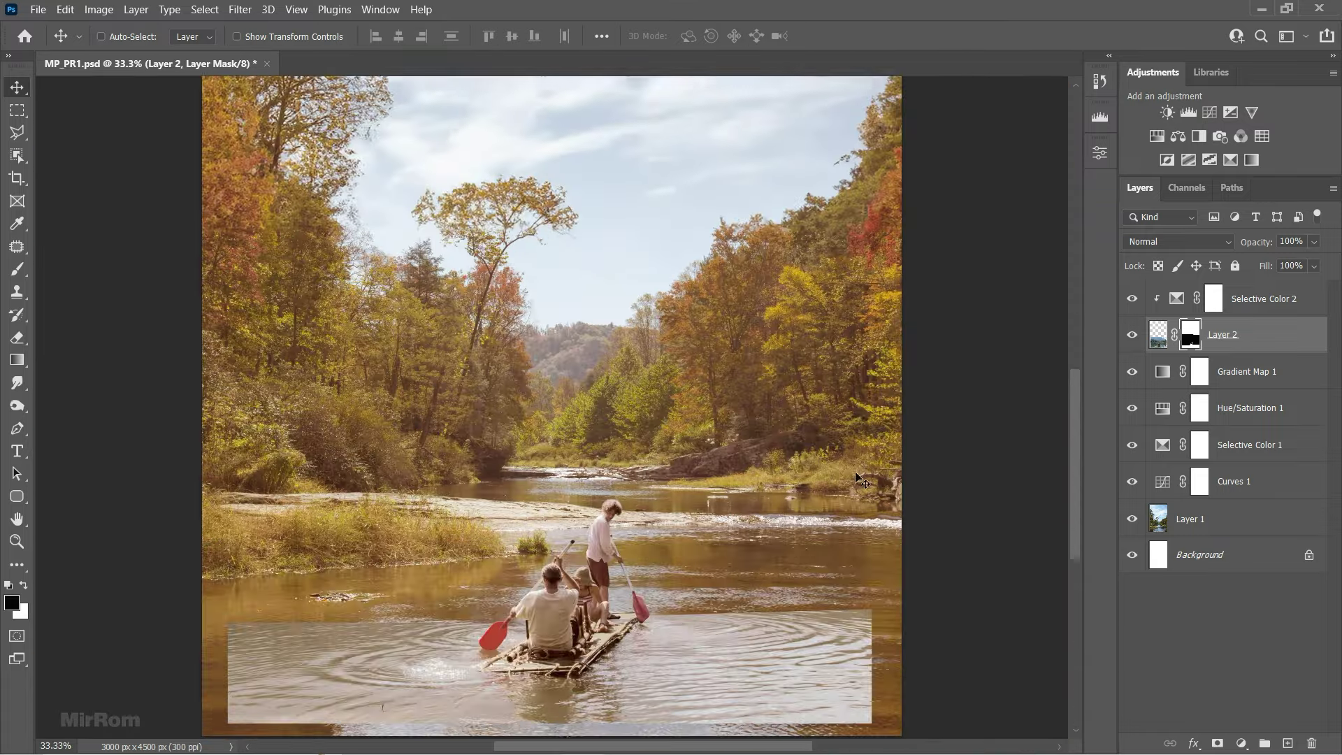
{"action": "left_click", "coordinate": [542, 549], "text": "ctrl"}
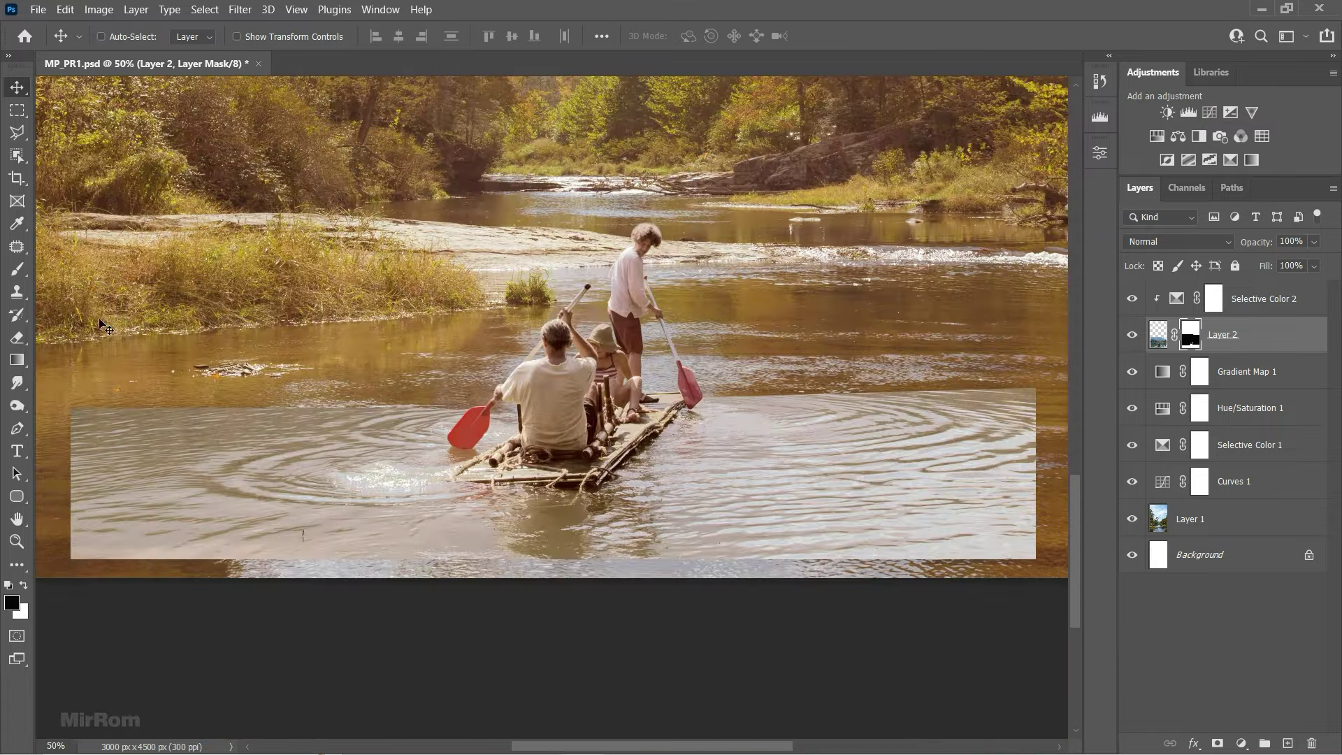
{"action": "right_click", "coordinate": [17, 269]}
{"action": "left_click", "coordinate": [70, 271]}
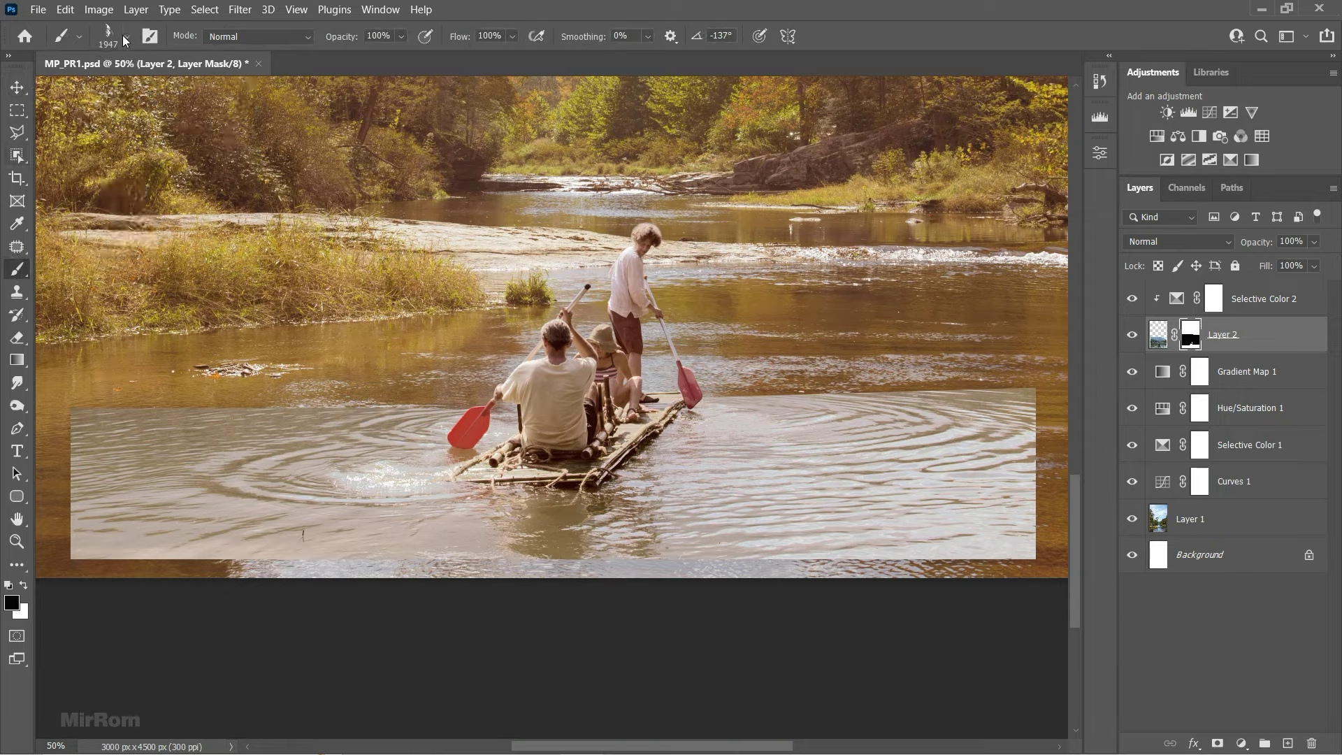
{"action": "left_click", "coordinate": [126, 37]}
{"action": "scroll", "coordinate": [171, 255], "scroll_direction": "up", "scroll_amount": 2}
{"action": "left_click_drag", "start_coordinate": [214, 312], "coordinate": [213, 238]}
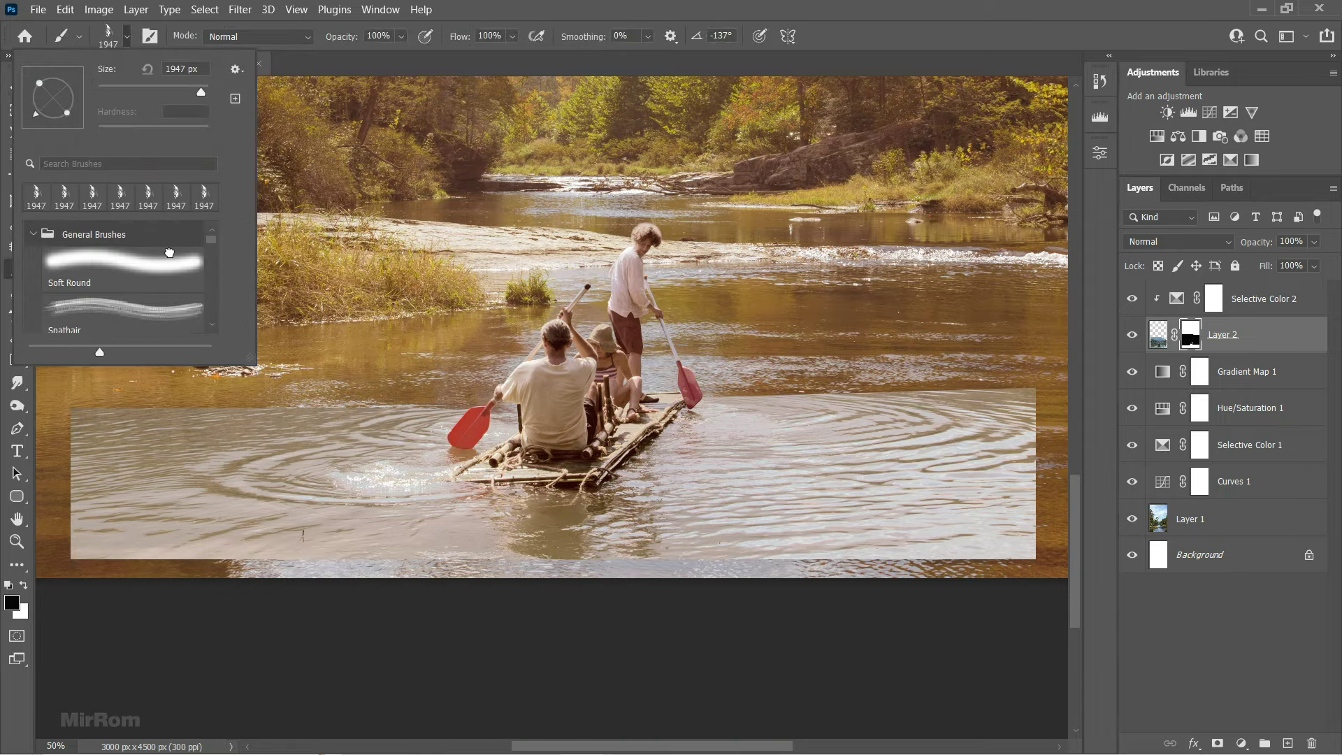
{"action": "left_click", "coordinate": [168, 259]}
{"action": "type", "text": "500"}
{"action": "key", "text": "Return"}
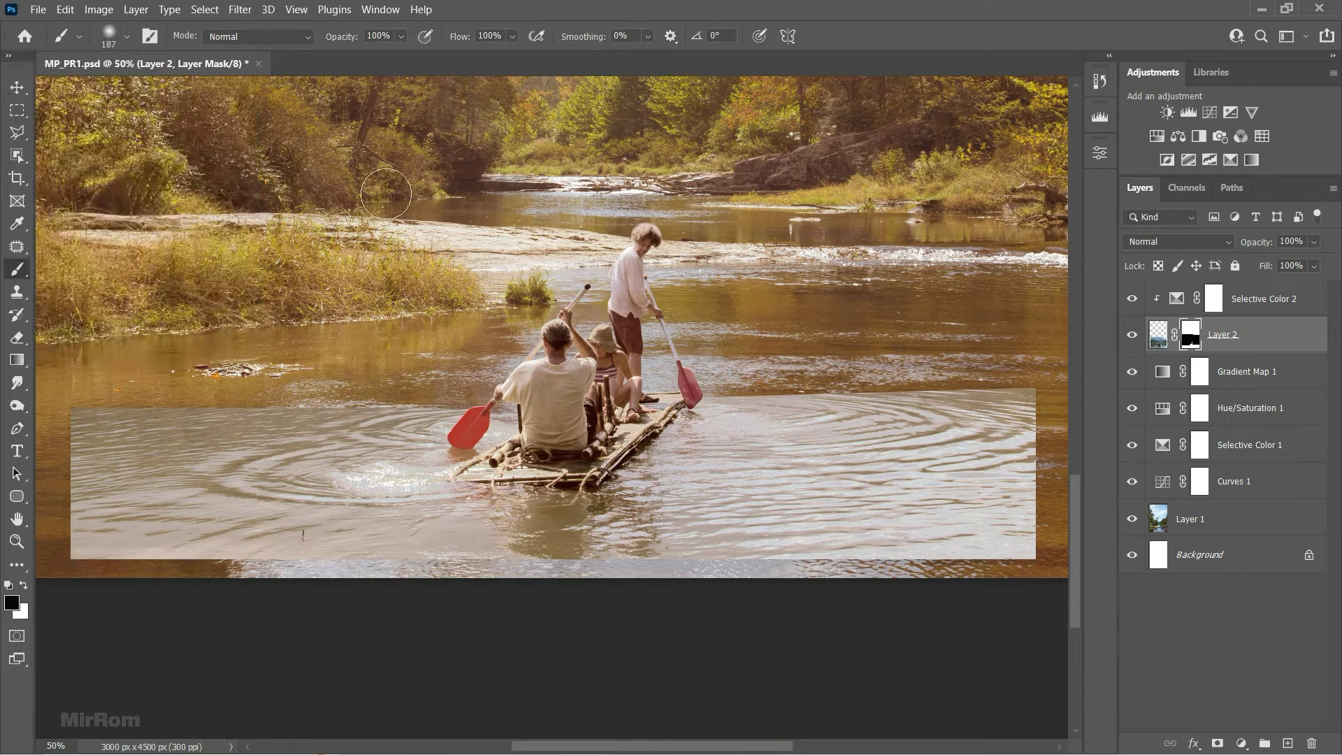
- Paint black on Layer 2's mask to fade the pale water rectangle's left, right and lower edges
{"action": "mouse_move", "coordinate": [139, 419]}
{"action": "left_mouse_down"}
{"action": "mouse_move", "coordinate": [251, 400]}
{"action": "mouse_move", "coordinate": [240, 599]}
{"action": "mouse_move", "coordinate": [374, 599]}
{"action": "mouse_move", "coordinate": [98, 517]}
{"action": "mouse_move", "coordinate": [308, 522]}
{"action": "left_mouse_up"}
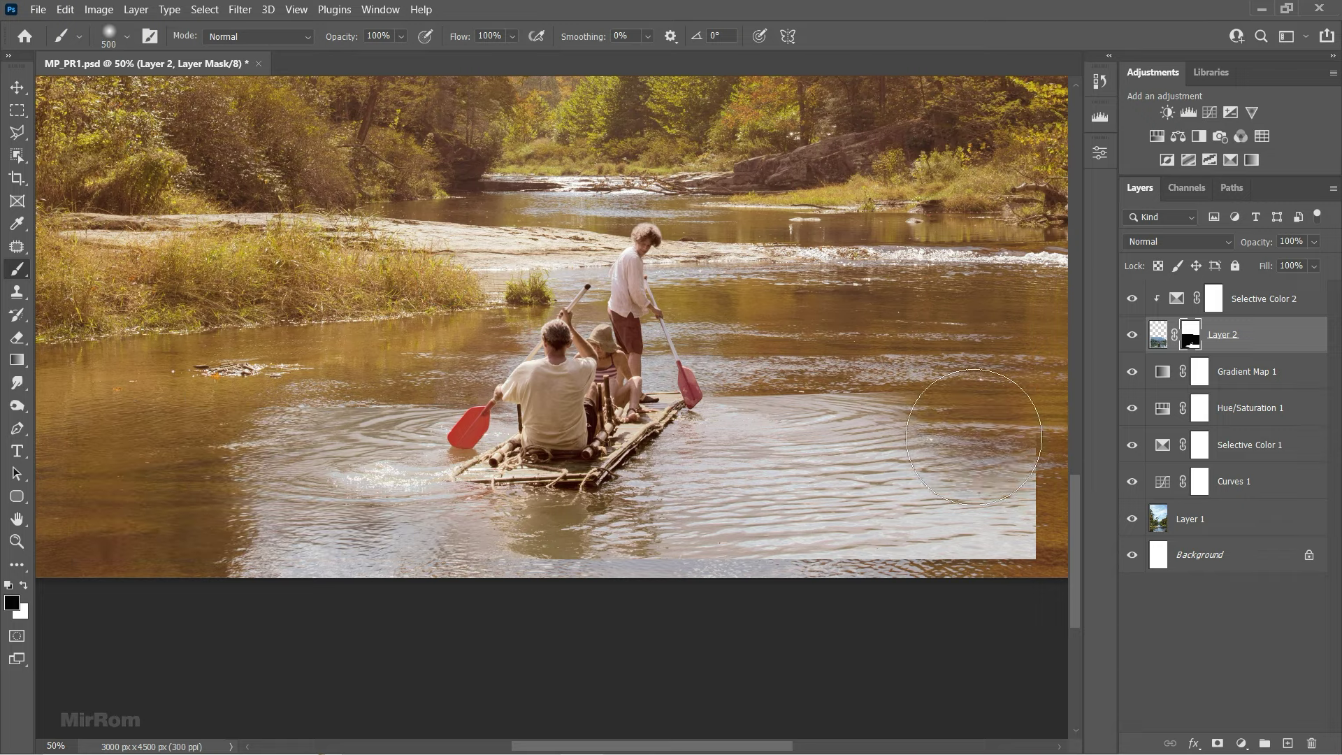
{"action": "left_click_drag", "start_coordinate": [1032, 358], "coordinate": [979, 531]}
{"action": "key", "text": "bracketleft"}
{"action": "key", "text": "bracketleft"}
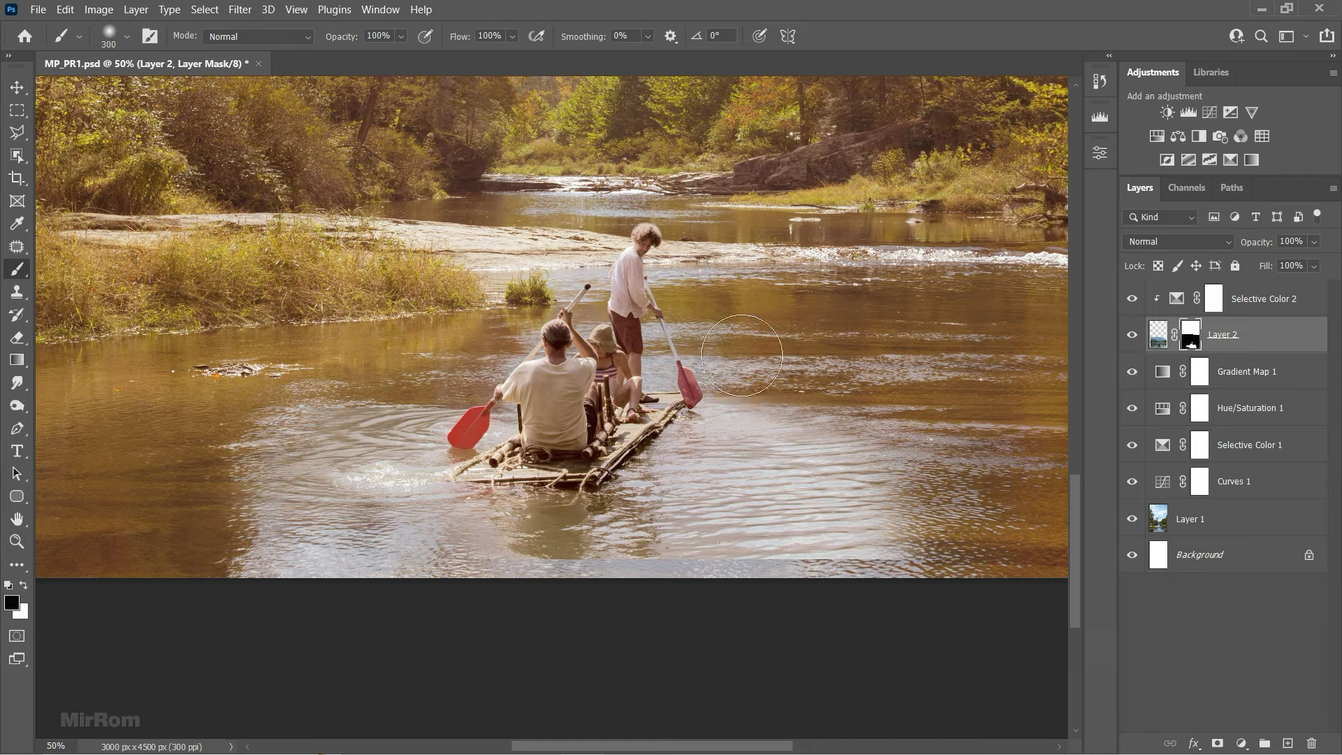
{"action": "left_click_drag", "start_coordinate": [853, 386], "coordinate": [965, 515]}
{"action": "key", "text": "bracketright"}
{"action": "key", "text": "bracketright"}
{"action": "key", "text": "bracketright"}
{"action": "left_click_drag", "start_coordinate": [893, 569], "coordinate": [731, 615]}
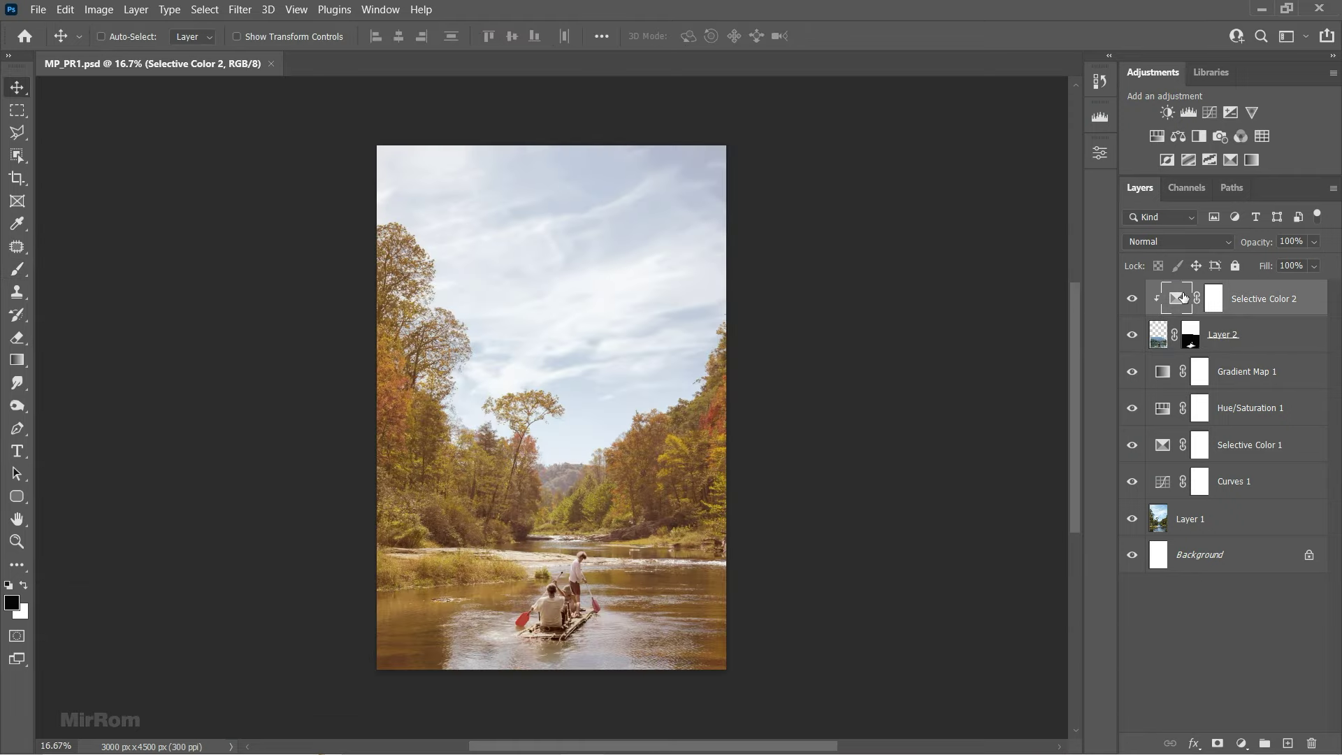
- Add an Exposure adjustment clipped to Layer 2, set to about -1.22
{"action": "left_click", "coordinate": [1232, 332]}
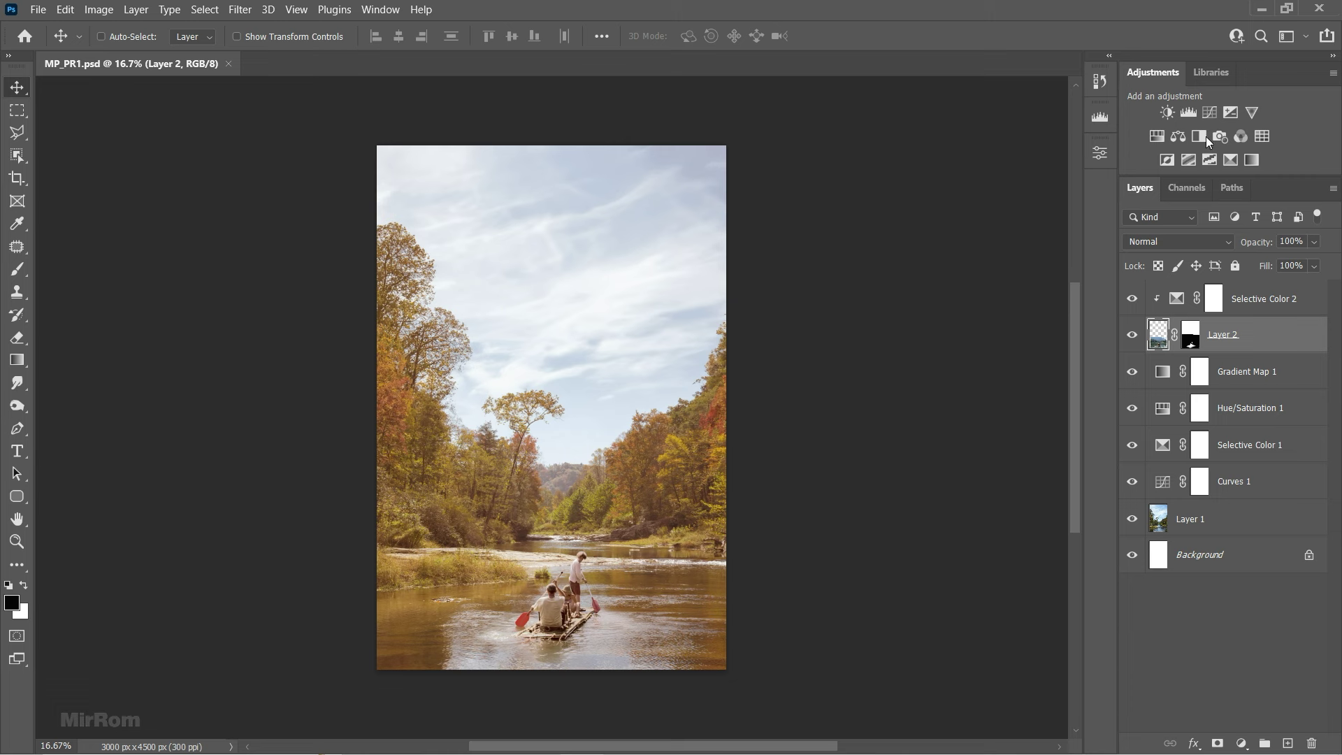
{"action": "left_click", "coordinate": [1225, 114]}
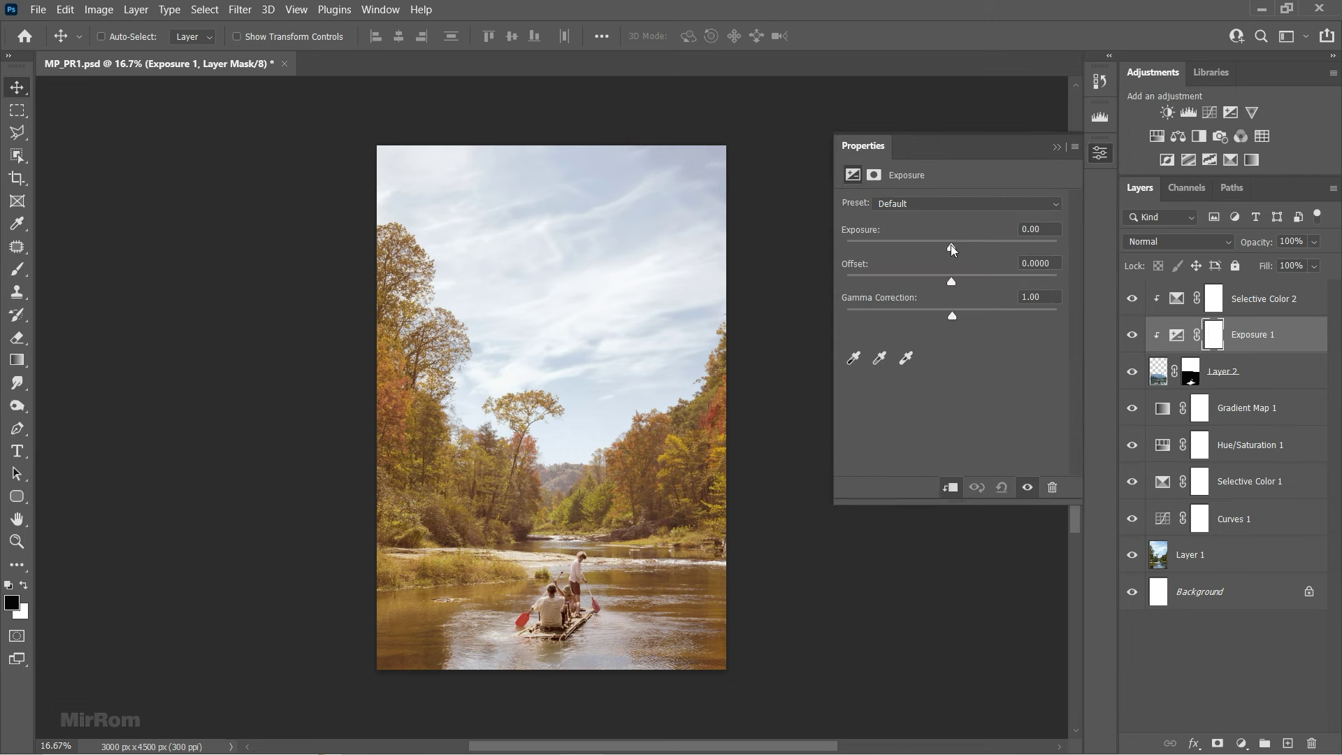
{"action": "left_click_drag", "start_coordinate": [951, 247], "coordinate": [930, 249]}
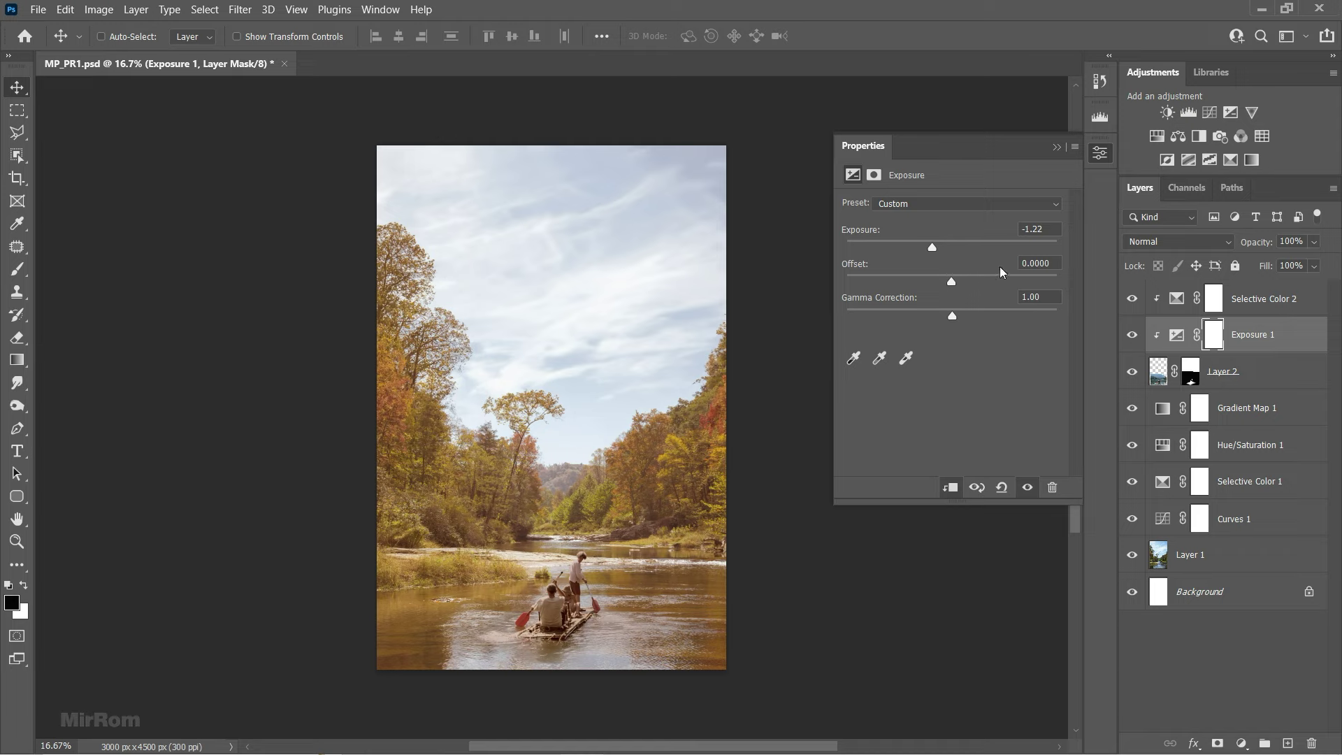
{"action": "left_click", "coordinate": [1057, 147]}
- Invert the Exposure mask to black and set up a white brush for painting it in
{"action": "left_click_drag", "start_coordinate": [545, 689], "coordinate": [937, 371]}
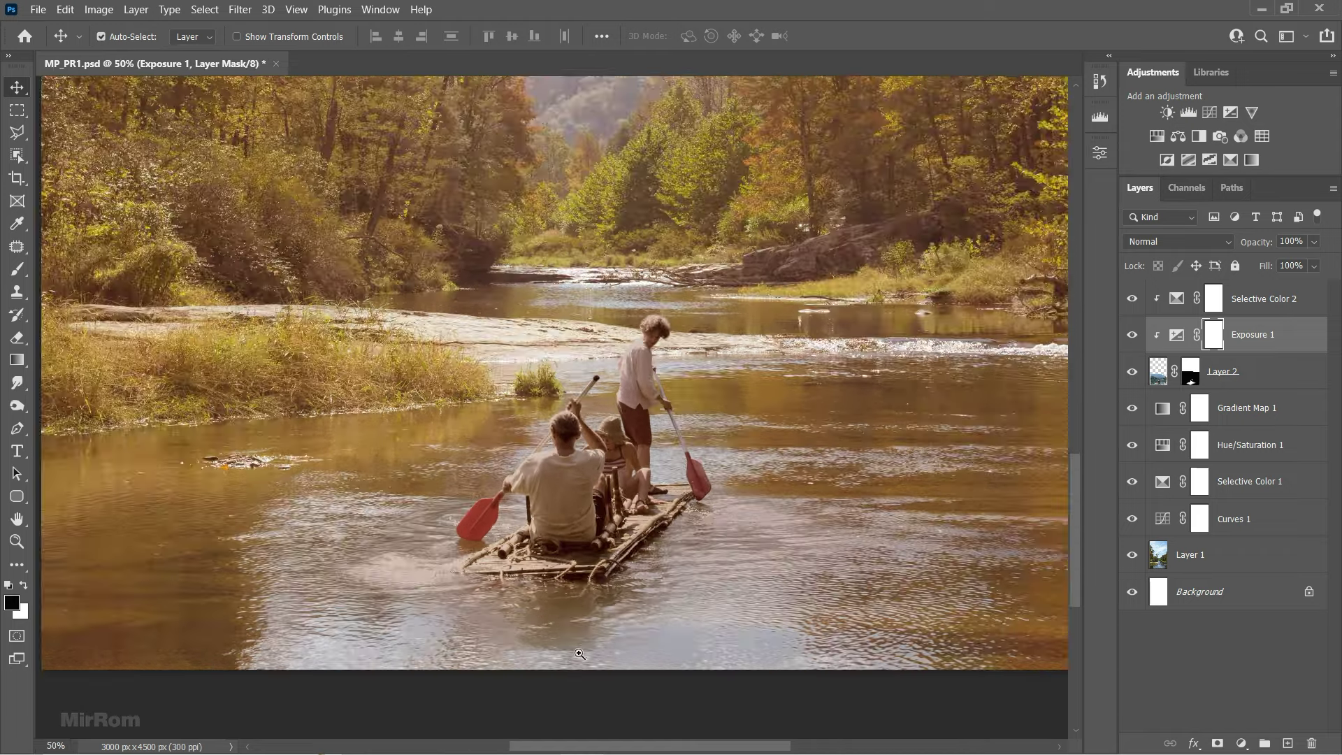
{"action": "key", "text": "ctrl+i"}
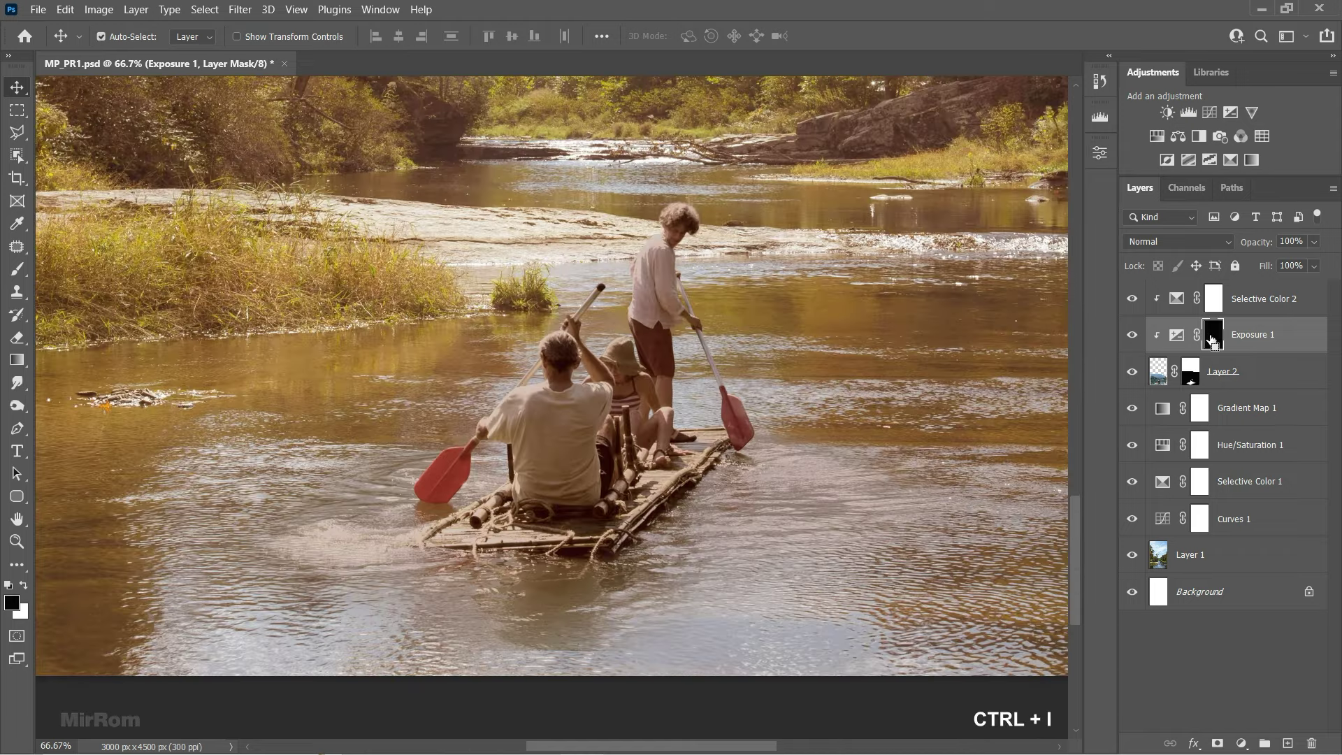
{"action": "left_click", "coordinate": [25, 585]}
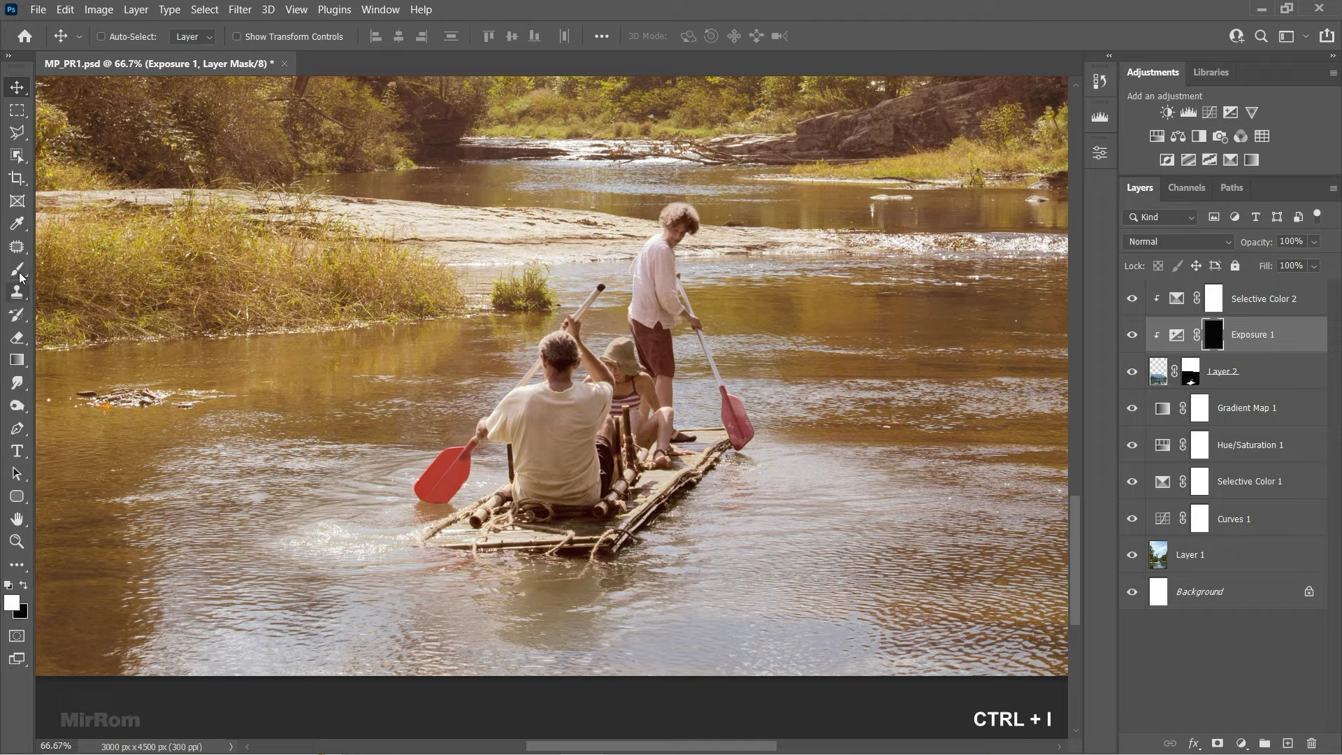
{"action": "right_click", "coordinate": [18, 269]}
{"action": "left_click", "coordinate": [77, 272]}
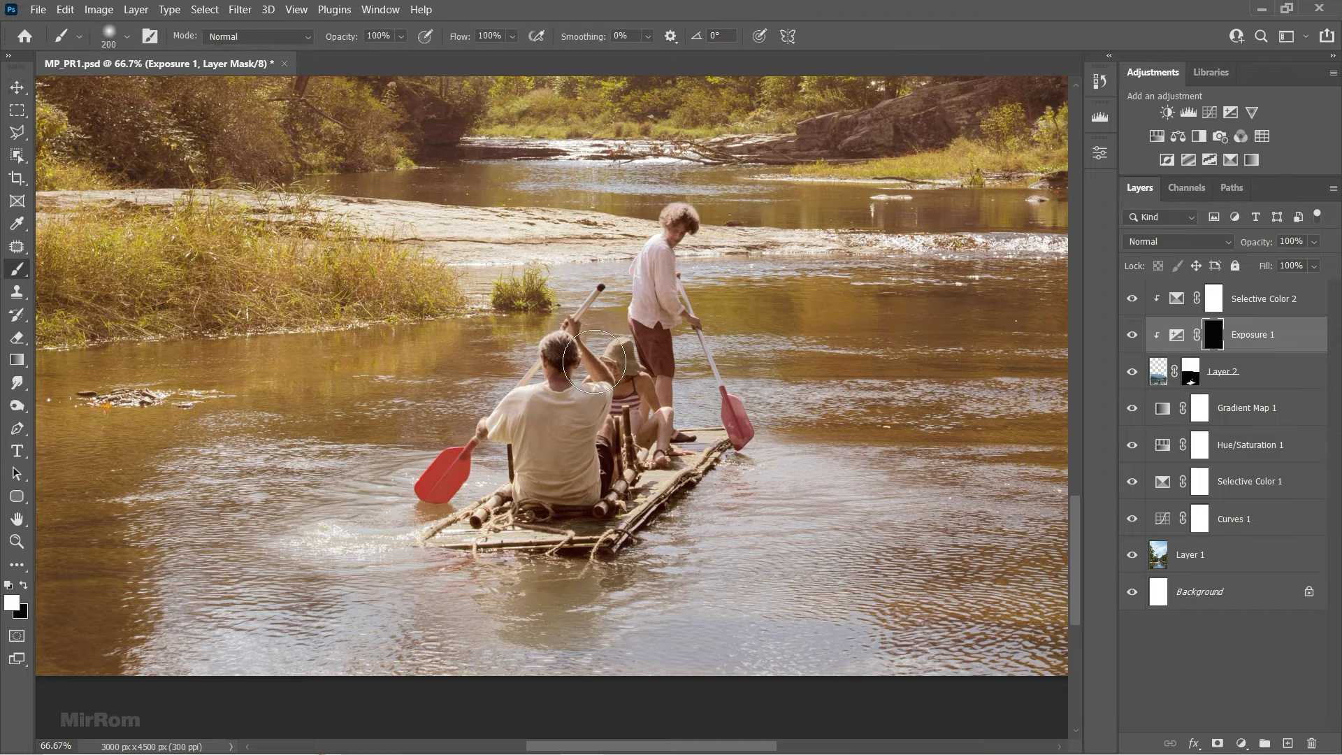
- Paint the darkening onto the raft man's neck with a 60 px brush at 43% opacity
{"action": "left_click", "coordinate": [586, 447], "text": "ctrl"}
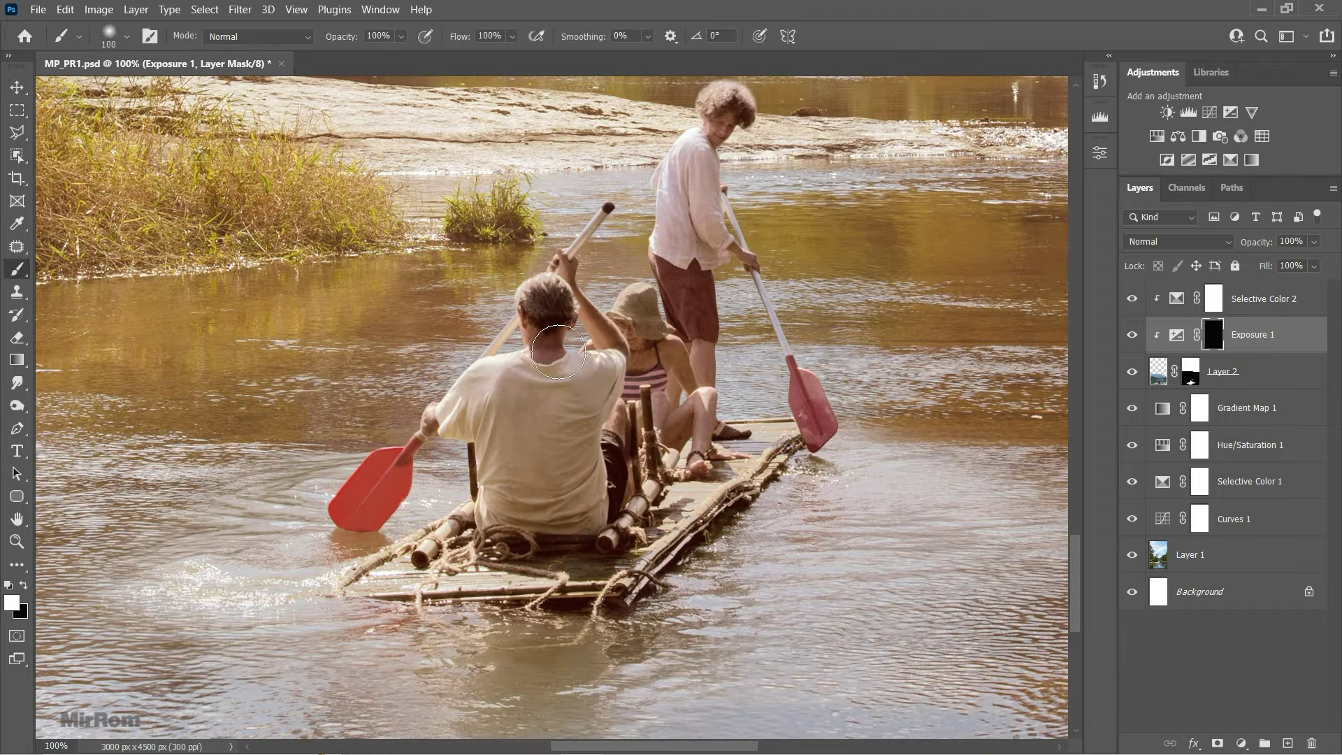
{"action": "key", "text": "bracketleft"}
{"action": "key", "text": "bracketleft"}
{"action": "key", "text": "bracketleft"}
{"action": "left_click_drag", "start_coordinate": [549, 334], "coordinate": [551, 371]}
{"action": "left_click_drag", "start_coordinate": [347, 44], "coordinate": [313, 46]}
{"action": "mouse_move", "coordinate": [556, 302]}
{"action": "left_mouse_down"}
{"action": "mouse_move", "coordinate": [575, 408]}
{"action": "mouse_move", "coordinate": [555, 352]}
{"action": "left_mouse_up"}
{"action": "key", "text": "bracketright"}
{"action": "key", "text": "bracketright"}
{"action": "key", "text": "bracketright"}
{"action": "key", "text": "bracketright"}
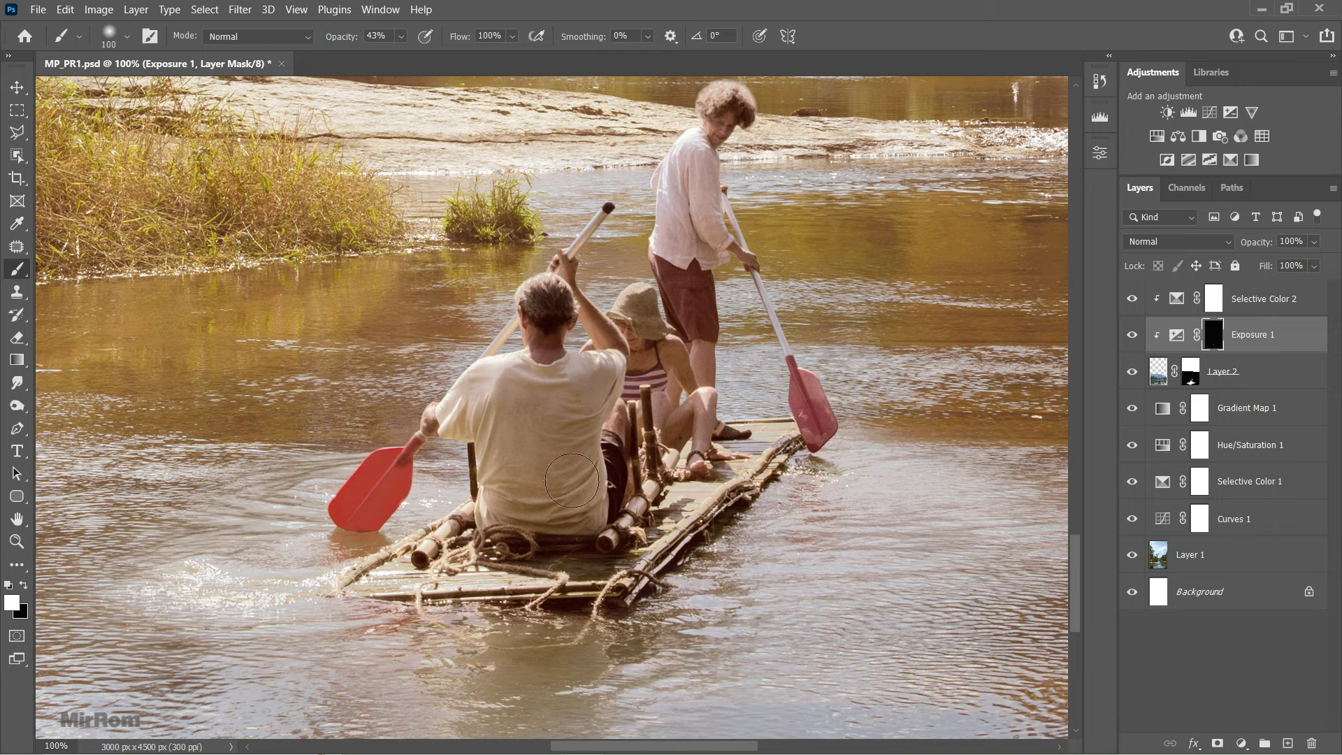
{"action": "key", "text": "bracketleft"}
{"action": "key", "text": "bracketleft"}
{"action": "key", "text": "bracketleft"}
{"action": "key", "text": "bracketleft"}
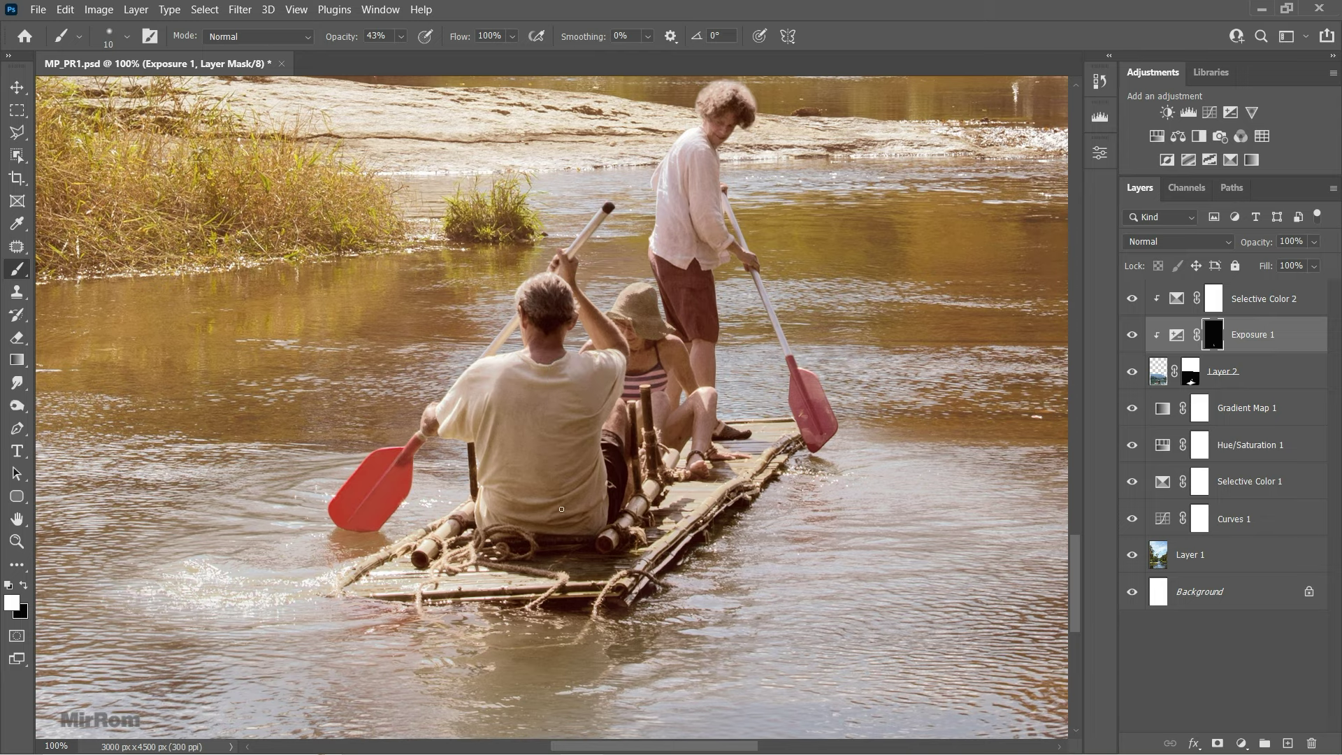
{"action": "key", "text": "bracketright"}
{"action": "key", "text": "bracketright"}
{"action": "key", "text": "bracketright"}
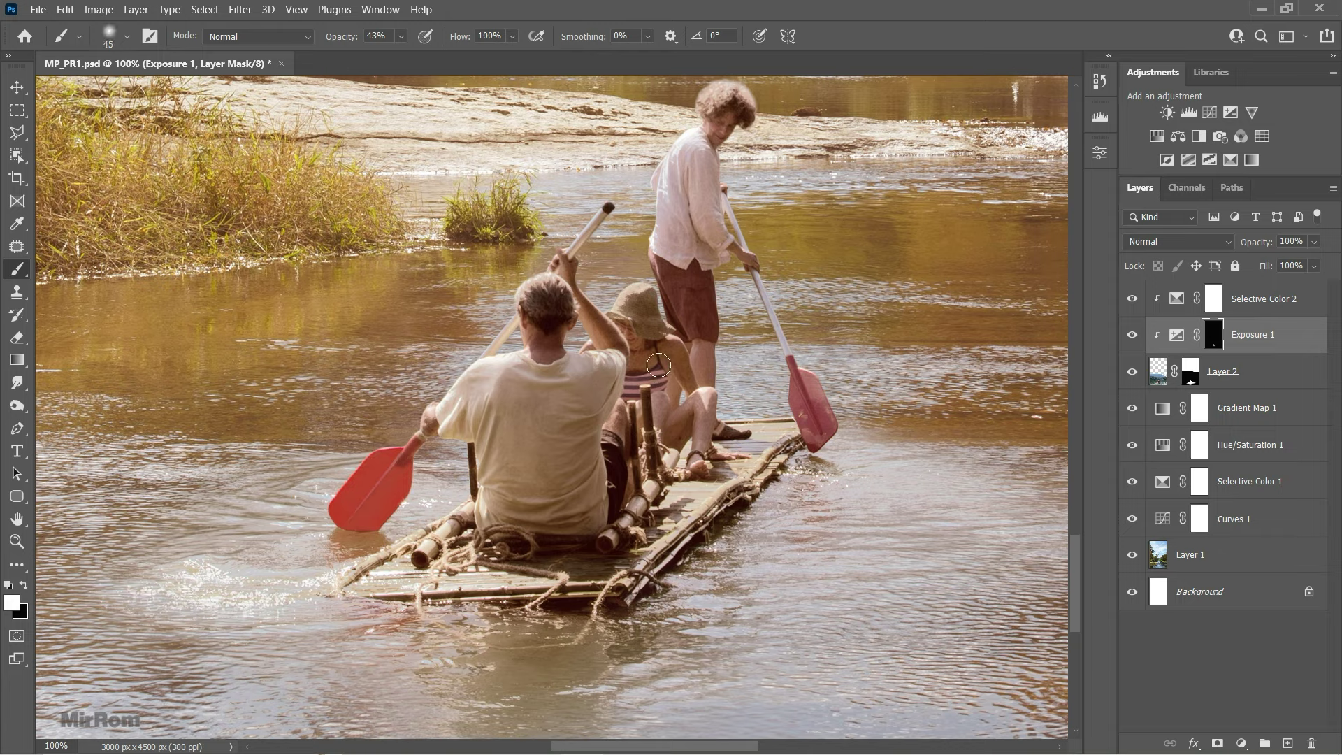
{"action": "key", "text": "bracketleft"}
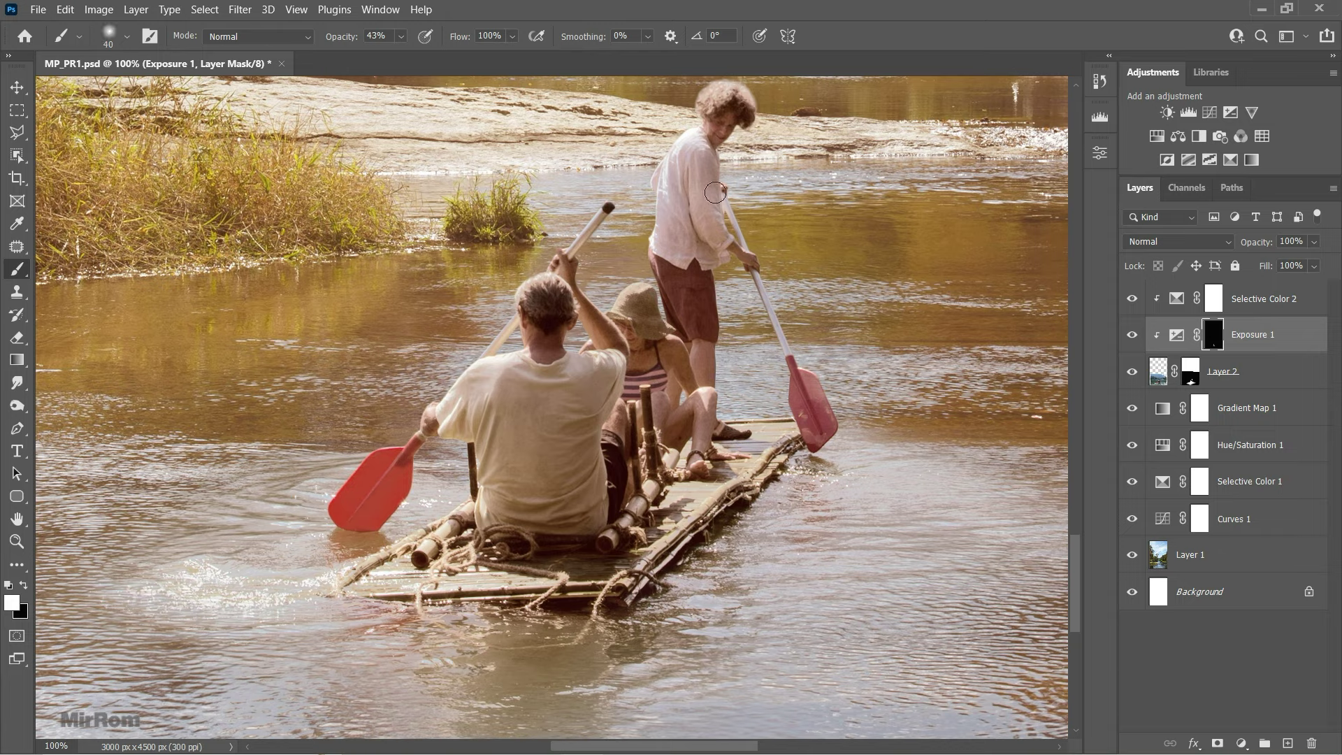
{"action": "key", "text": "bracketleft"}
{"action": "key", "text": "bracketleft"}
{"action": "key", "text": "bracketright"}
{"action": "key", "text": "bracketright"}
{"action": "key", "text": "bracketright"}
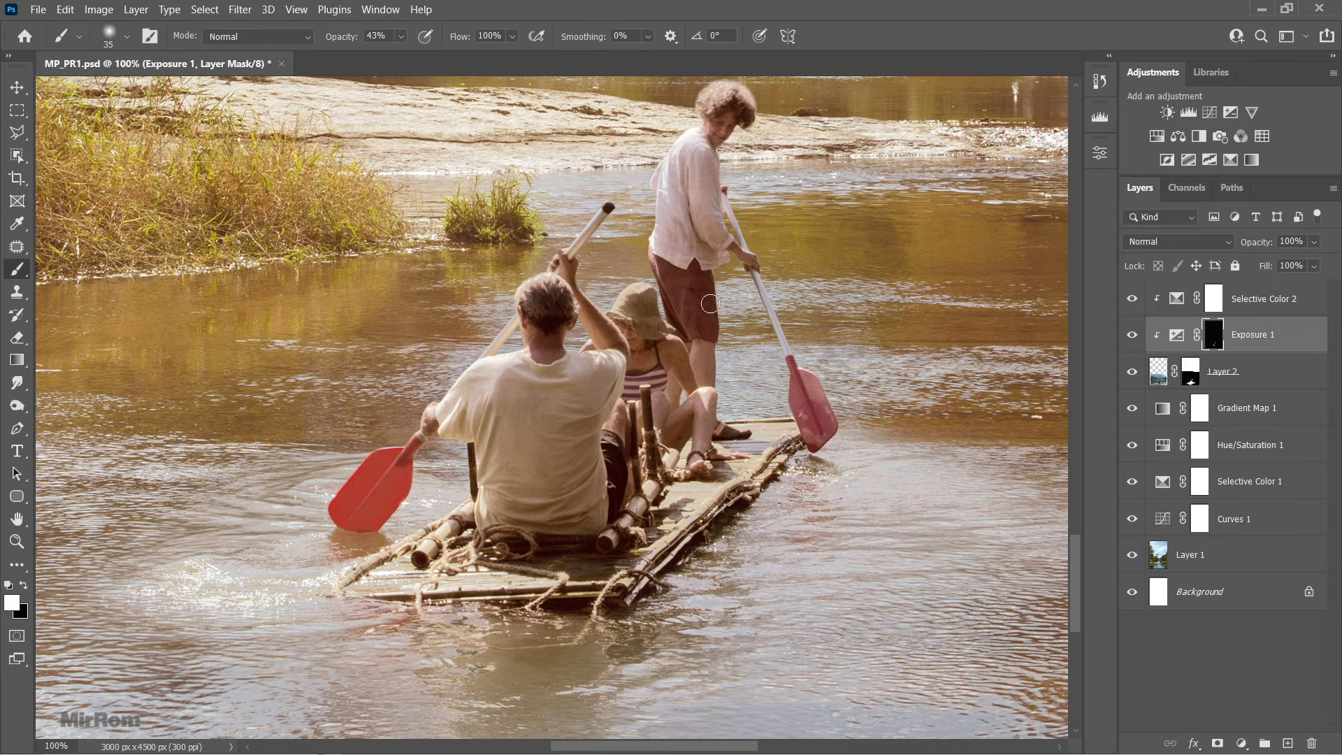
{"action": "key", "text": "ctrl+minus"}
{"action": "key", "text": "bracketright"}
{"action": "key", "text": "bracketright"}
{"action": "key", "text": "bracketright"}
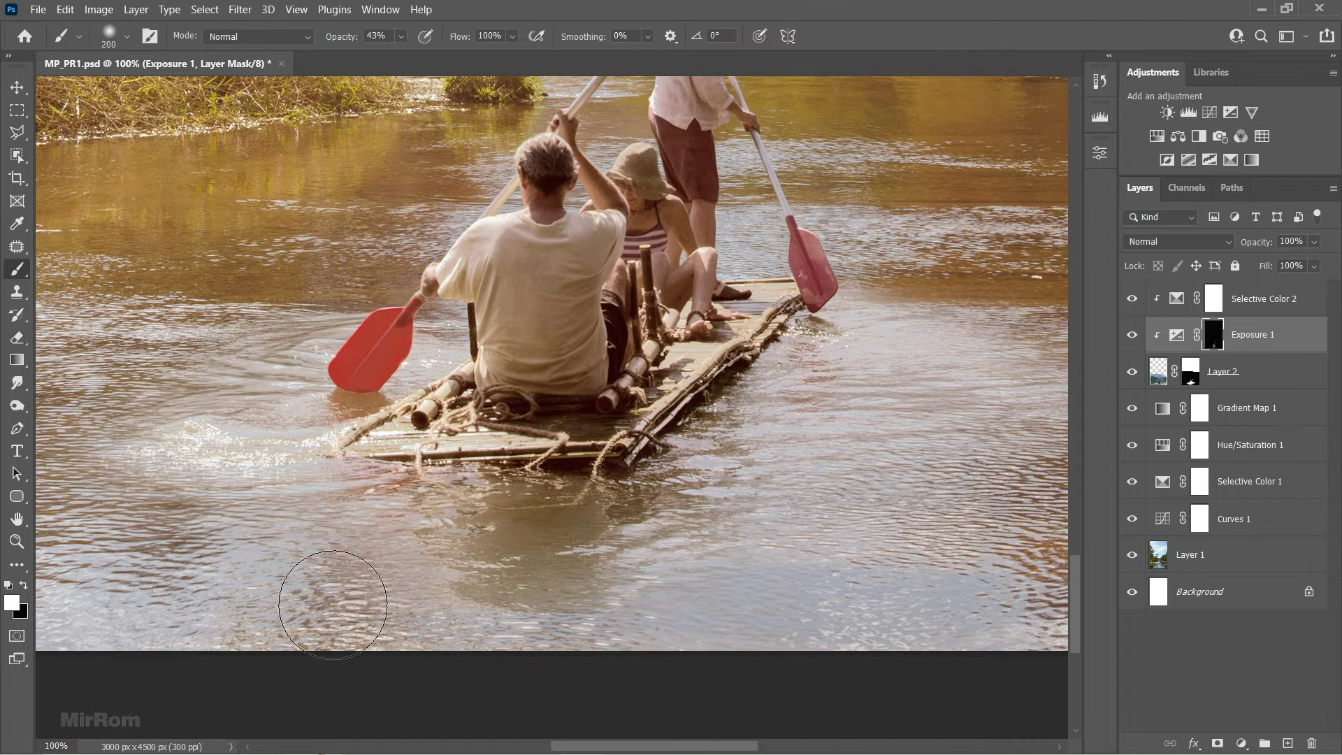
{"action": "key", "text": "v"}
{"action": "scroll", "coordinate": [630, 304], "scroll_direction": "up", "scroll_amount": 3}
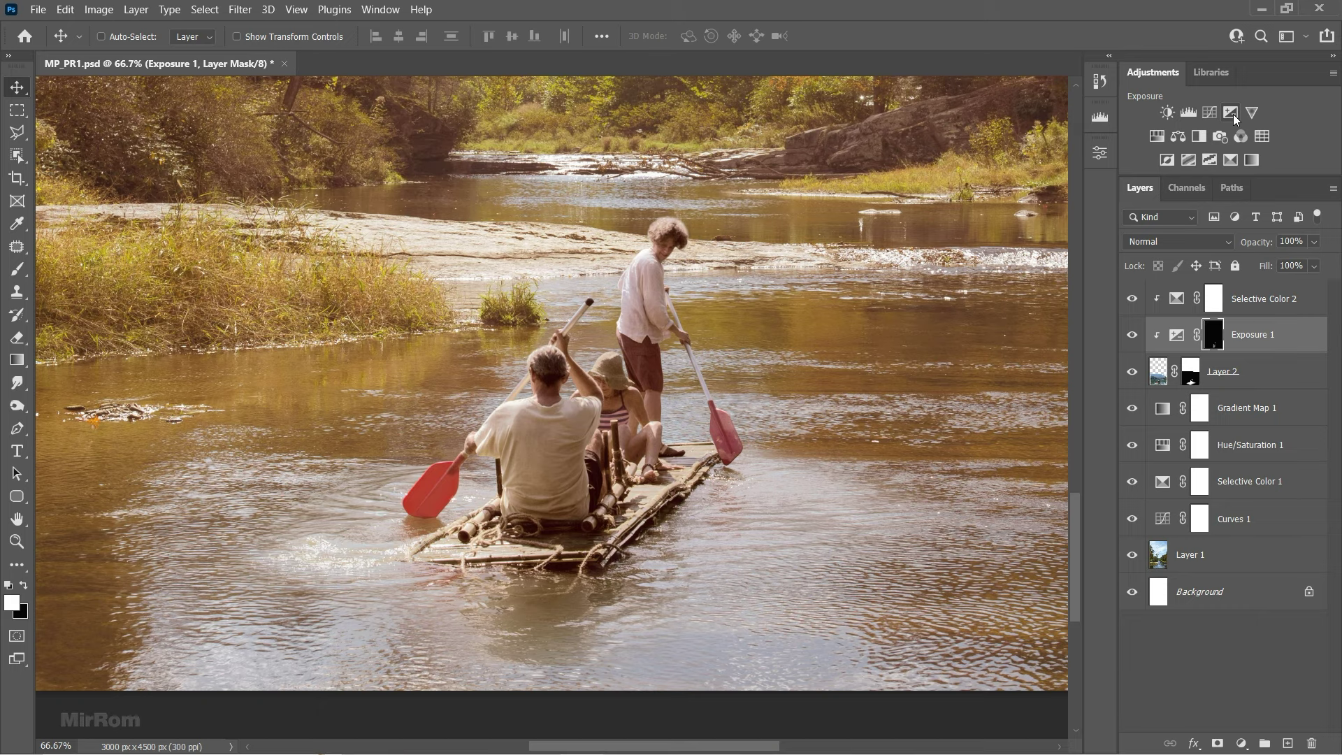
- Add a second Exposure adjustment at about +0.78 and invert its mask to black
{"action": "left_click", "coordinate": [1233, 115]}
{"action": "left_click_drag", "start_coordinate": [959, 246], "coordinate": [964, 246]}
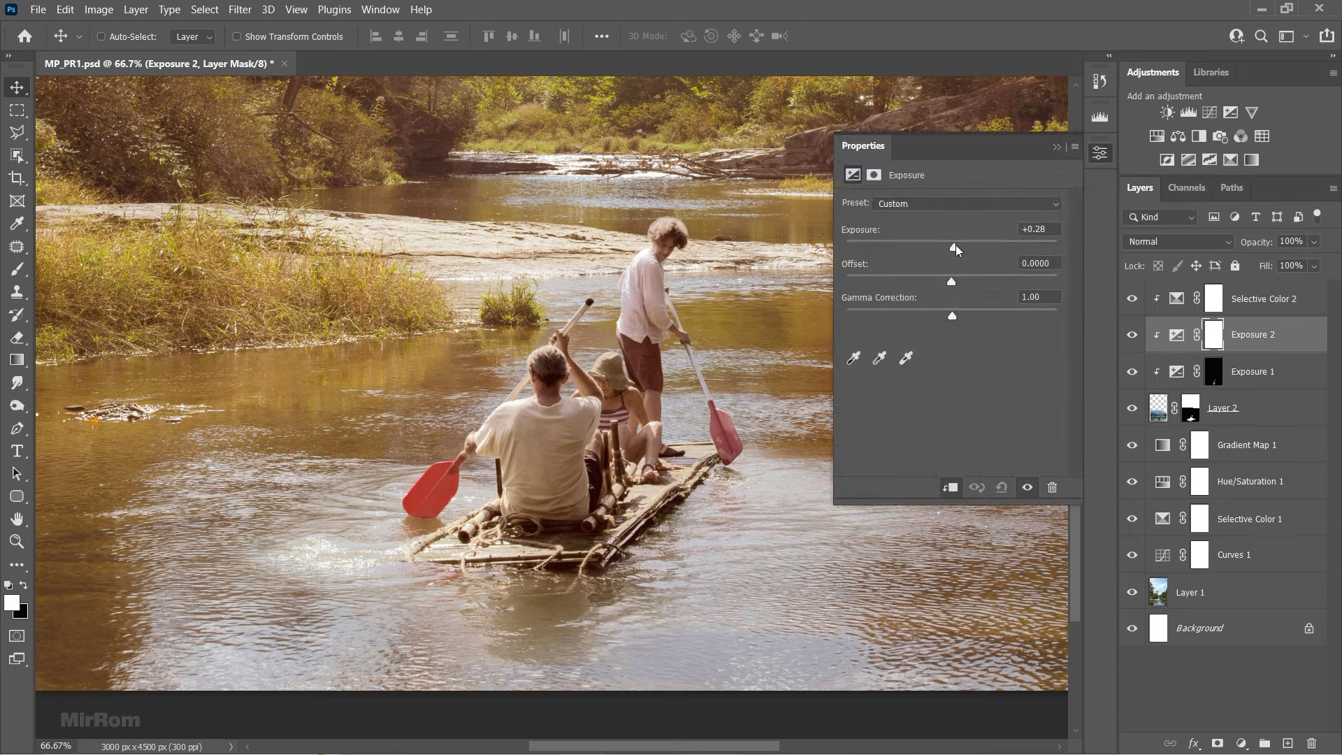
{"action": "left_click", "coordinate": [1055, 231]}
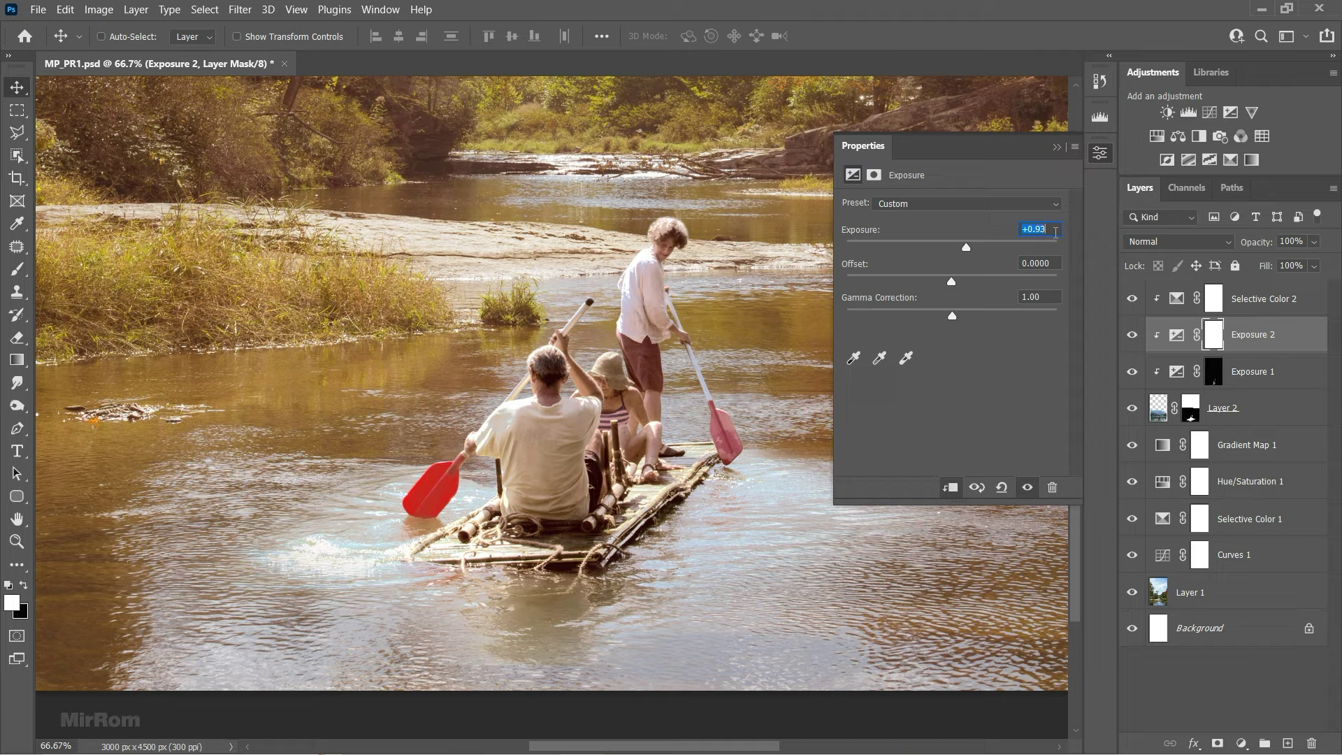
{"action": "key", "text": "Return"}
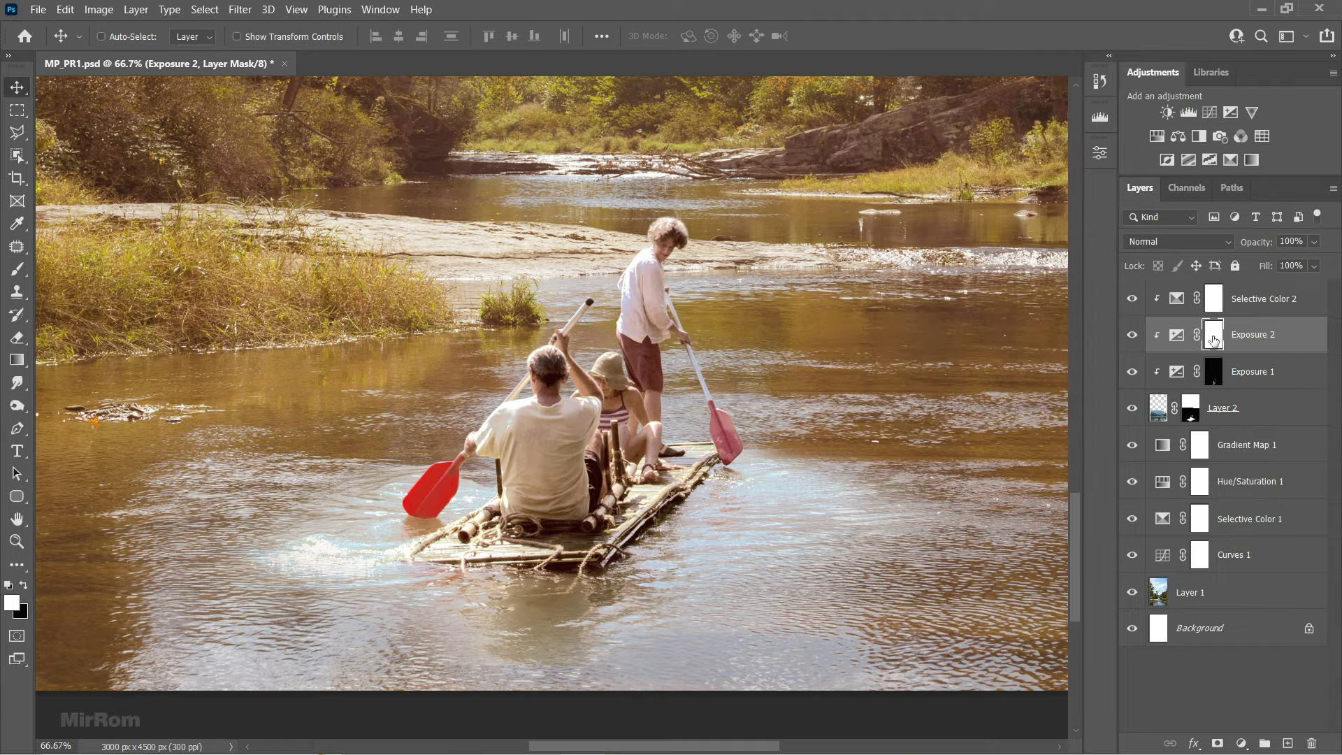
{"action": "key", "text": "ctrl+i"}
- Paint the Exposure 2 mask over the rafters with a 20–45 px brush at 32% opacity
{"action": "scroll", "coordinate": [634, 271], "scroll_direction": "up", "scroll_amount": 3}
{"action": "key", "text": "b"}
{"action": "scroll", "coordinate": [767, 149], "scroll_direction": "up", "scroll_amount": 1}
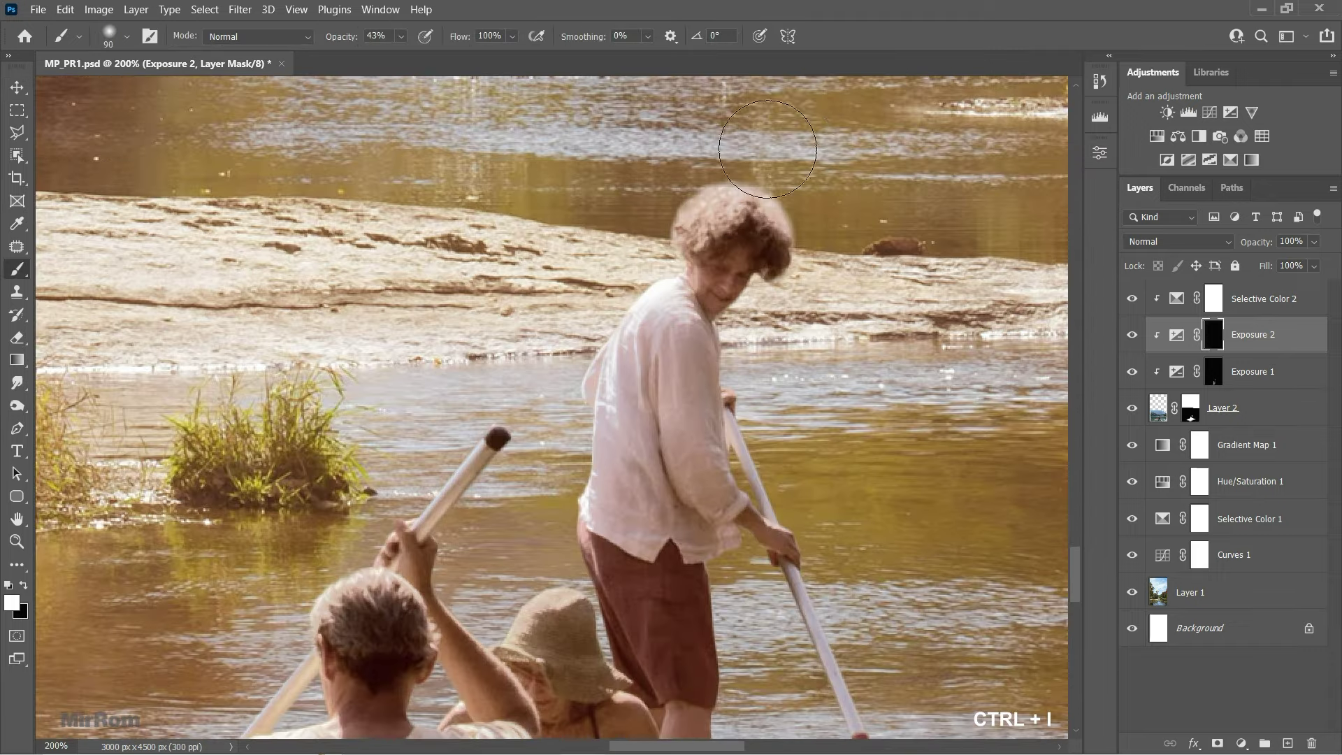
{"action": "key", "text": "bracketleft"}
{"action": "key", "text": "bracketleft"}
{"action": "key", "text": "bracketleft"}
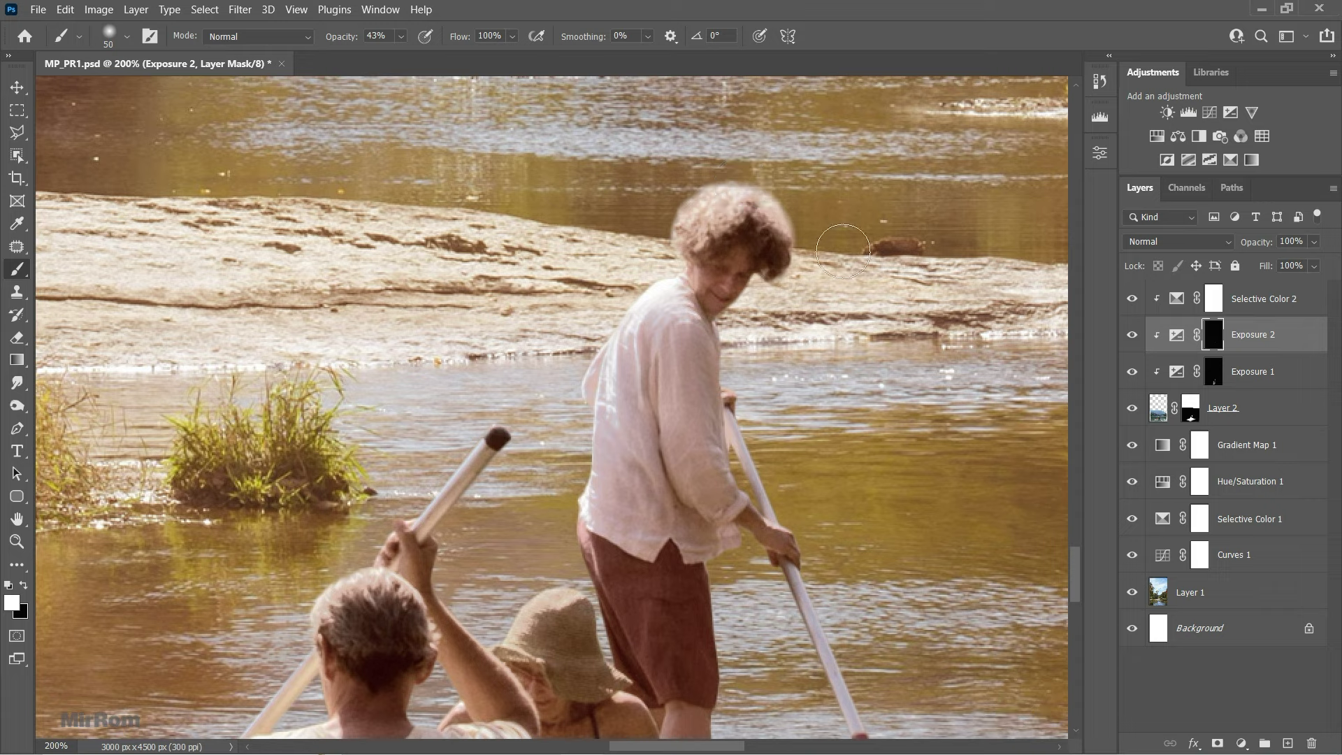
{"action": "key", "text": "bracketleft"}
{"action": "key", "text": "bracketleft"}
{"action": "key", "text": "bracketleft"}
{"action": "key", "text": "bracketleft"}
{"action": "key", "text": "3"}
{"action": "key", "text": "2"}
{"action": "key", "text": "bracketleft"}
{"action": "key", "text": "bracketleft"}
{"action": "key", "text": "bracketleft"}
{"action": "scroll", "coordinate": [731, 278], "scroll_direction": "down", "scroll_amount": 1}
{"action": "key", "text": "bracketright"}
{"action": "key", "text": "bracketright"}
{"action": "key", "text": "bracketright"}
{"action": "scroll", "coordinate": [458, 331], "scroll_direction": "down", "scroll_amount": 3}
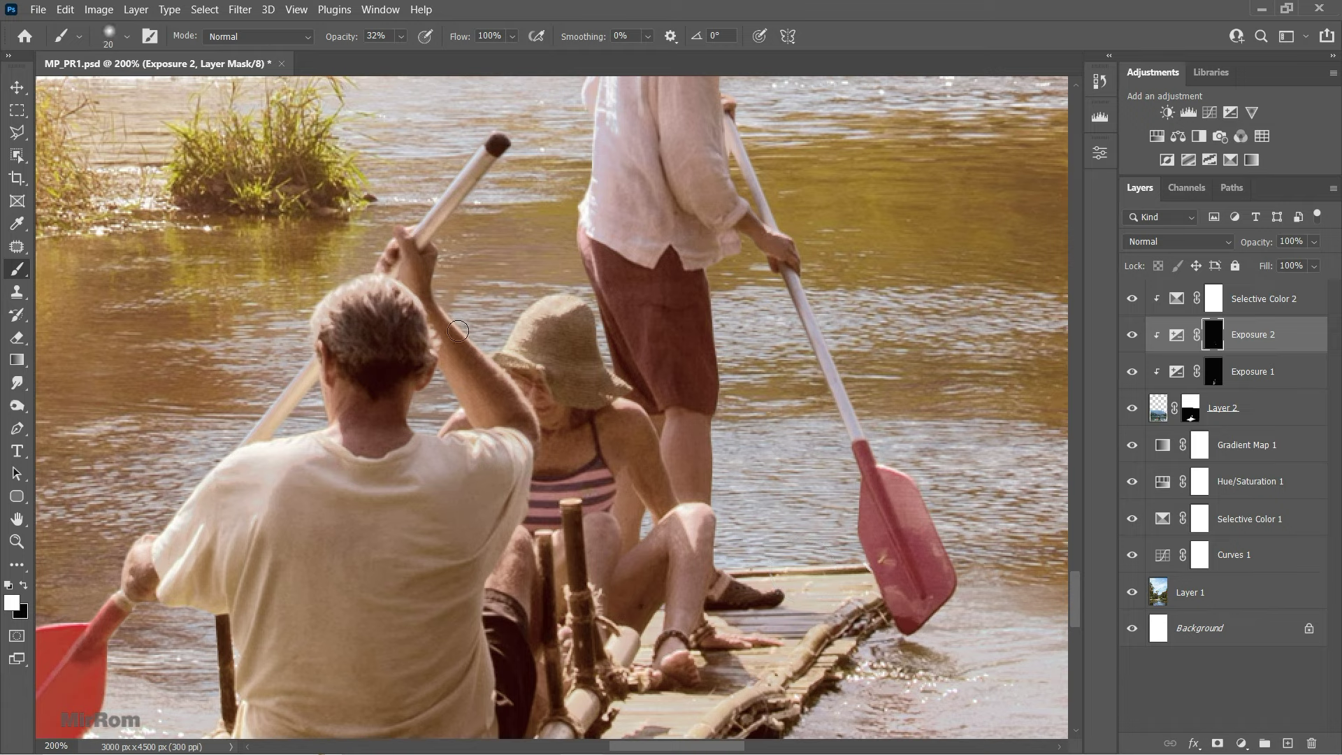
{"action": "key", "text": "bracketright"}
{"action": "key", "text": "bracketright"}
{"action": "key", "text": "bracketright"}
{"action": "key", "text": "bracketright"}
{"action": "key", "text": "bracketright"}
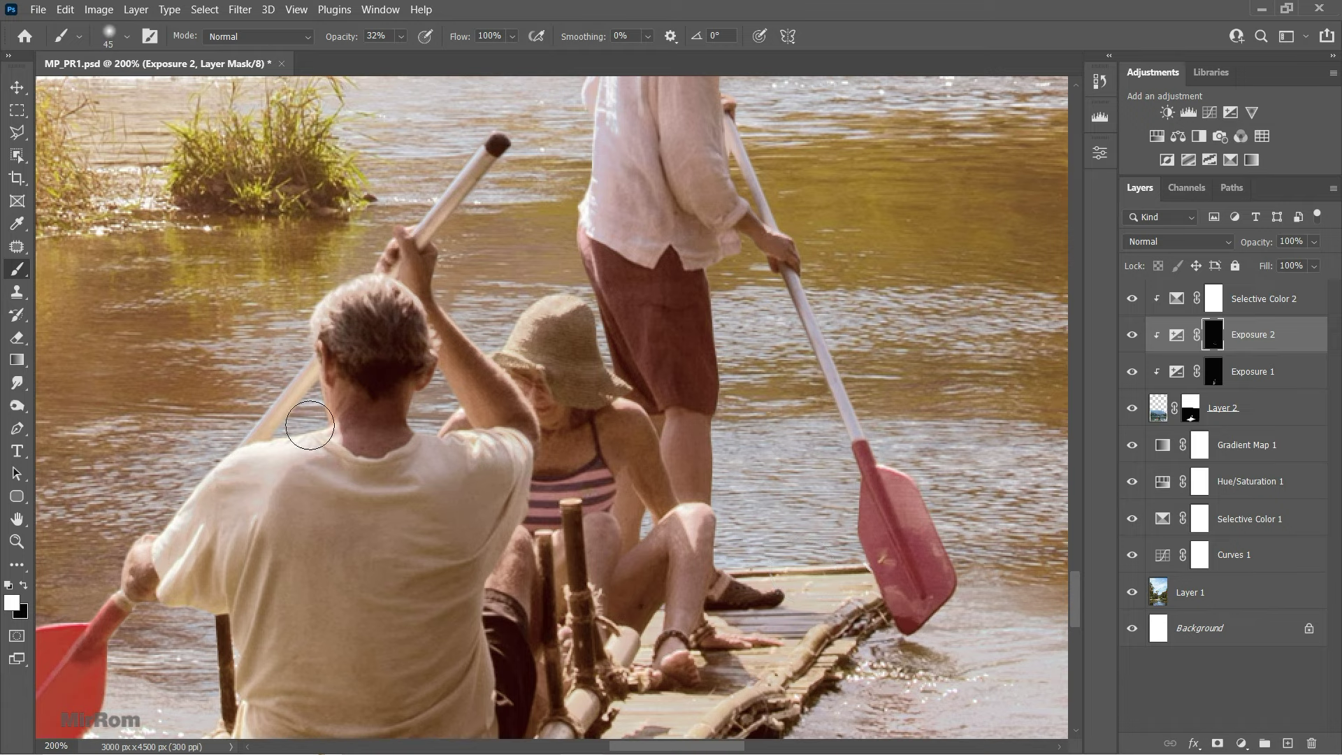
{"action": "key", "text": "bracketleft"}
{"action": "key", "text": "bracketleft"}
- Zoom out and toggle Exposure 2's visibility to compare the poster with and without it
{"action": "scroll", "coordinate": [238, 484], "scroll_direction": "down", "scroll_amount": 3}
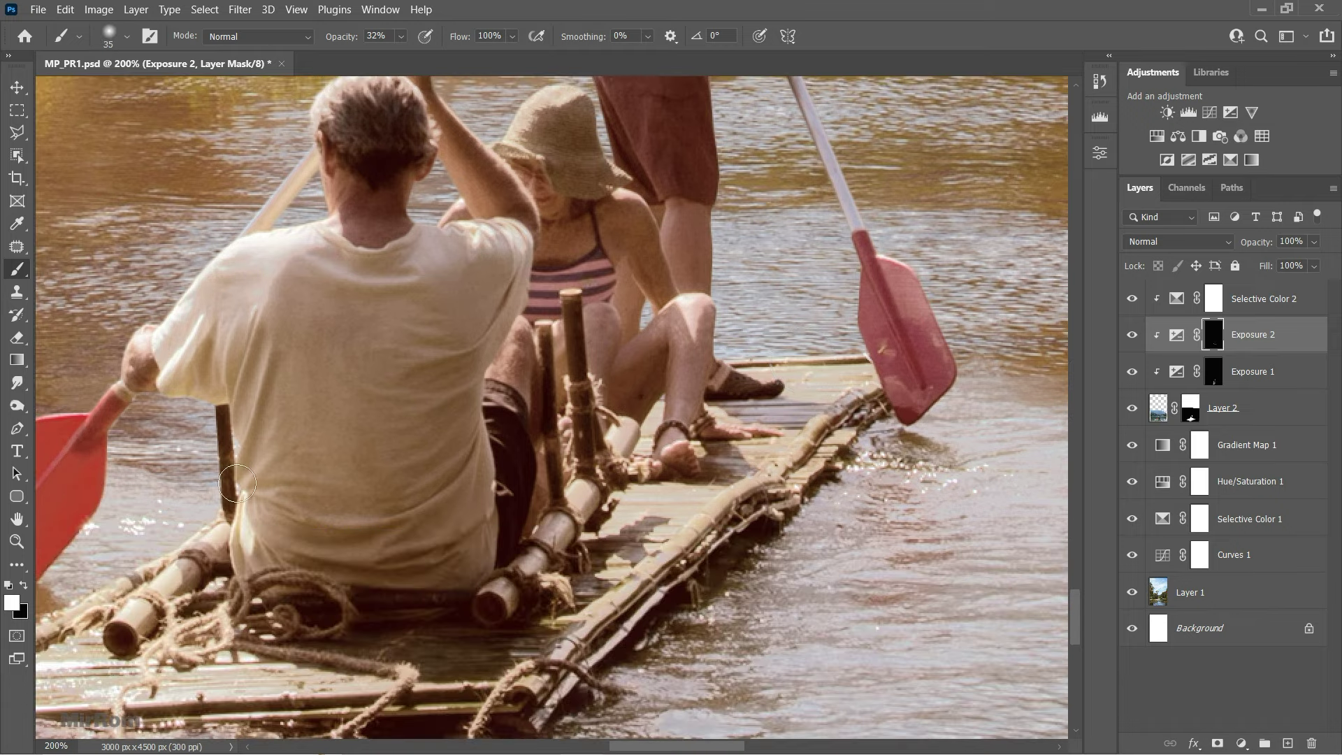
{"action": "scroll", "coordinate": [237, 484], "scroll_direction": "down", "scroll_amount": 1}
{"action": "scroll", "coordinate": [238, 484], "scroll_direction": "left", "scroll_amount": 3}
{"action": "key", "text": "ctrl+minus"}
{"action": "key", "text": "ctrl+minus"}
{"action": "key", "text": "bracketright"}
{"action": "key", "text": "bracketright"}
{"action": "key", "text": "bracketright"}
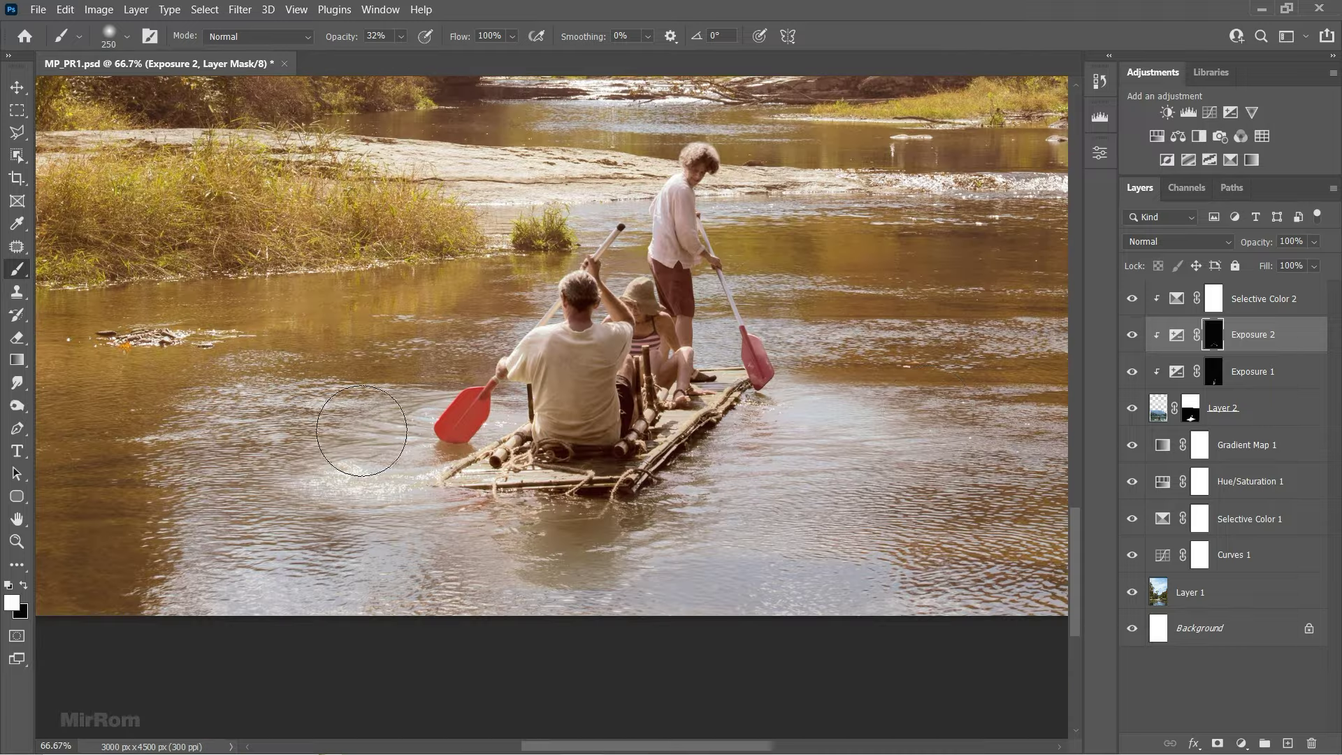
{"action": "key", "text": "bracketleft"}
{"action": "key", "text": "bracketleft"}
{"action": "key", "text": "bracketleft"}
{"action": "left_click", "coordinate": [1136, 339]}
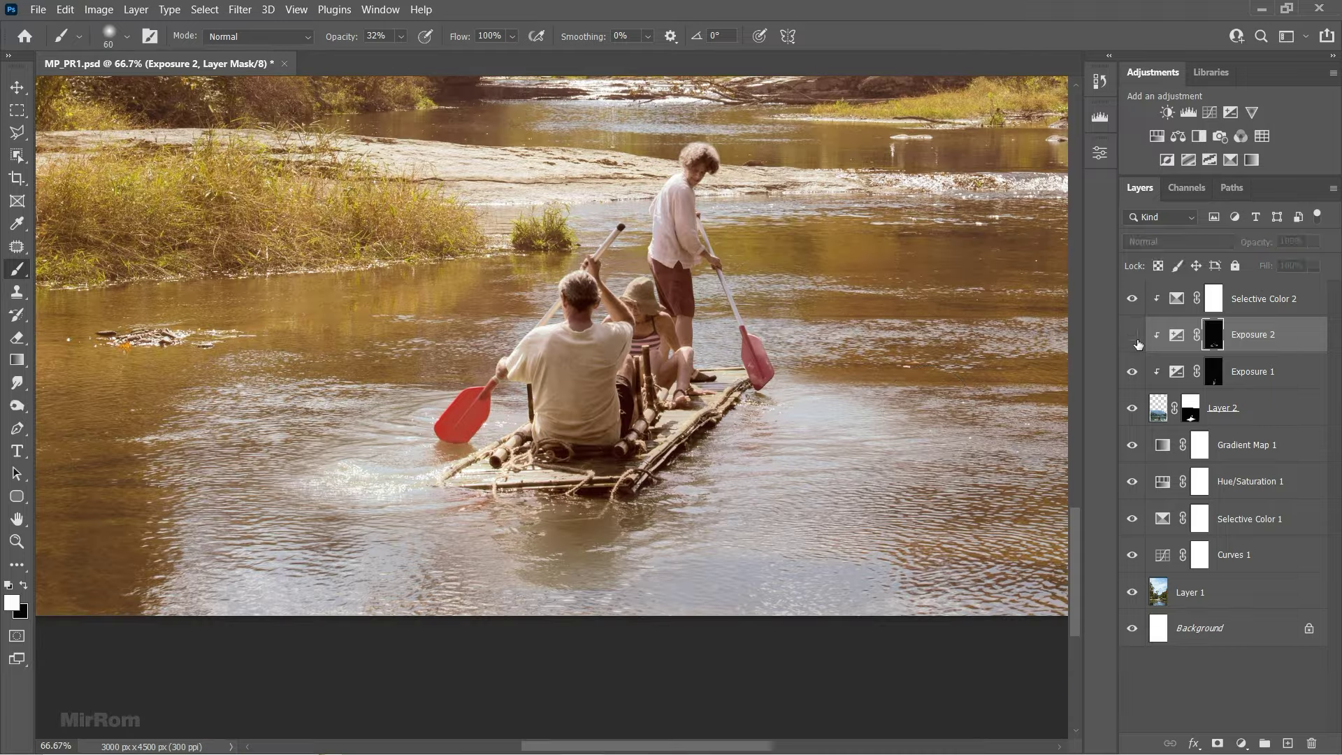
{"action": "key", "text": "bracketright"}
{"action": "key", "text": "bracketright"}
{"action": "key", "text": "bracketright"}
{"action": "key", "text": "ctrl+minus"}
{"action": "key", "text": "ctrl+0"}
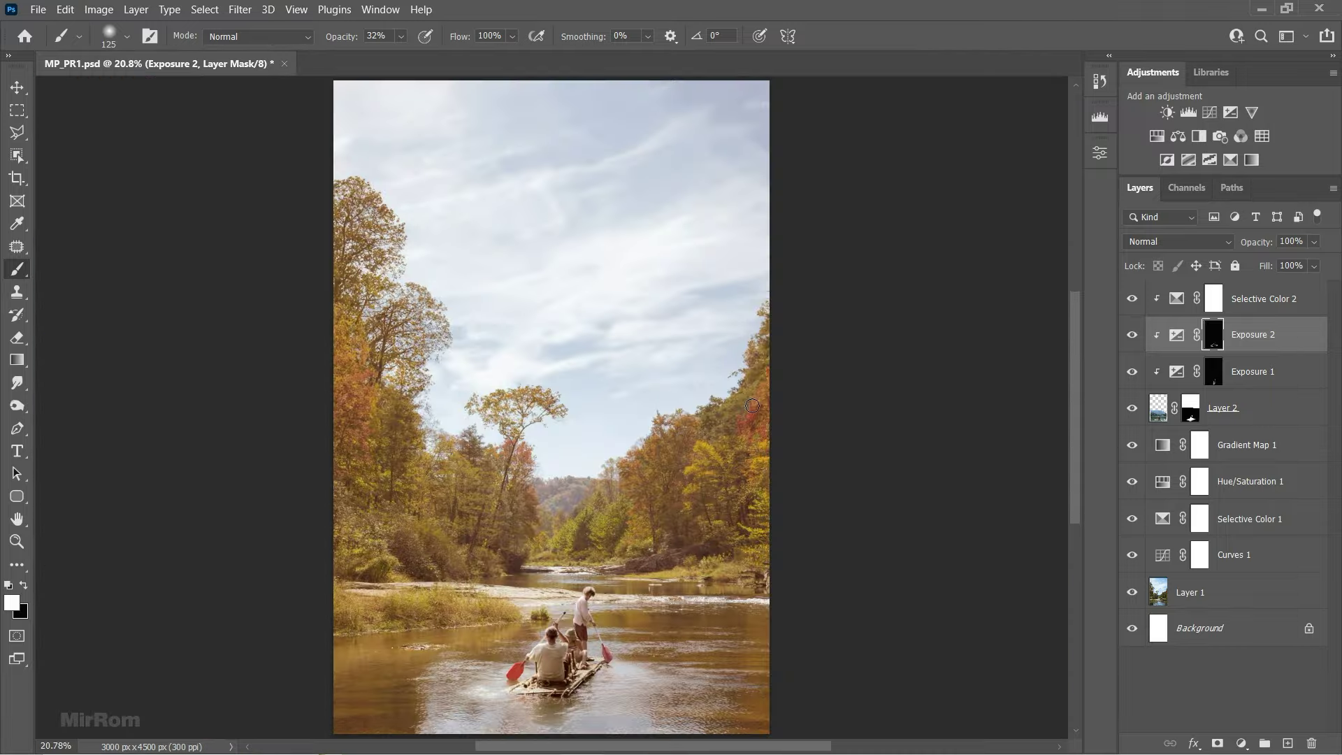
{"action": "key", "text": "v"}
{"action": "key", "text": "alt+bracketright"}
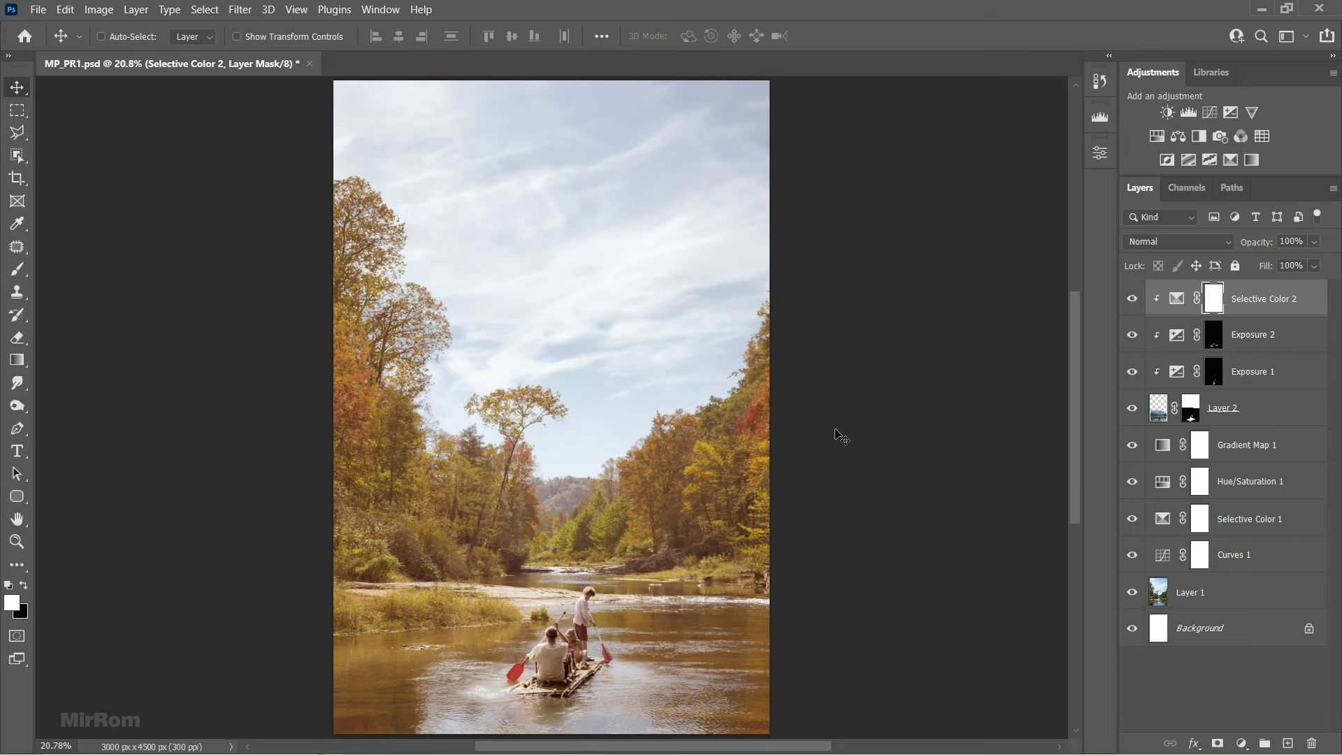
- Save the poster and open the man's portrait photo
{"action": "key", "text": "x"}
{"action": "key", "text": "ctrl+s"}
{"action": "key", "text": "ctrl+minus"}
{"action": "left_click", "coordinate": [38, 9]}
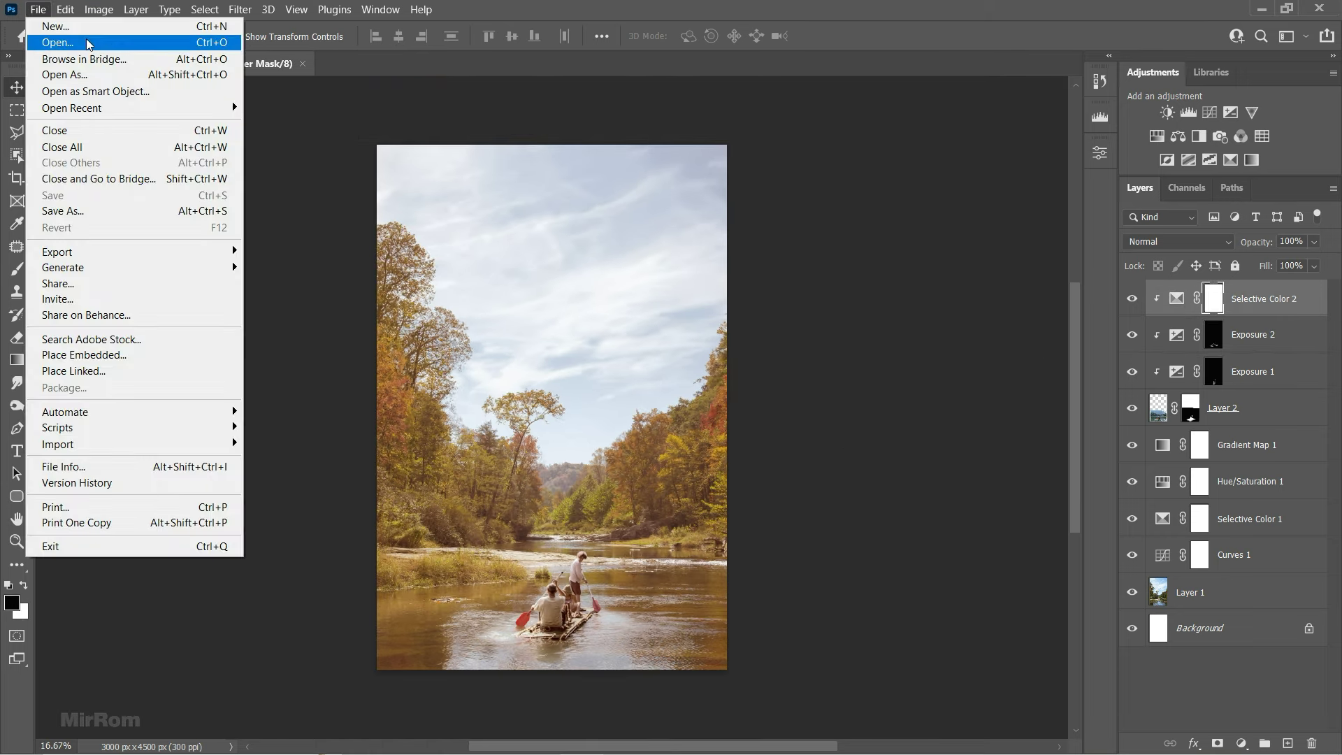
{"action": "left_click", "coordinate": [86, 35]}
- Crop the portrait to a tall 1956 × 3036 px frame around his head and shoulders
{"action": "left_click", "coordinate": [21, 182]}
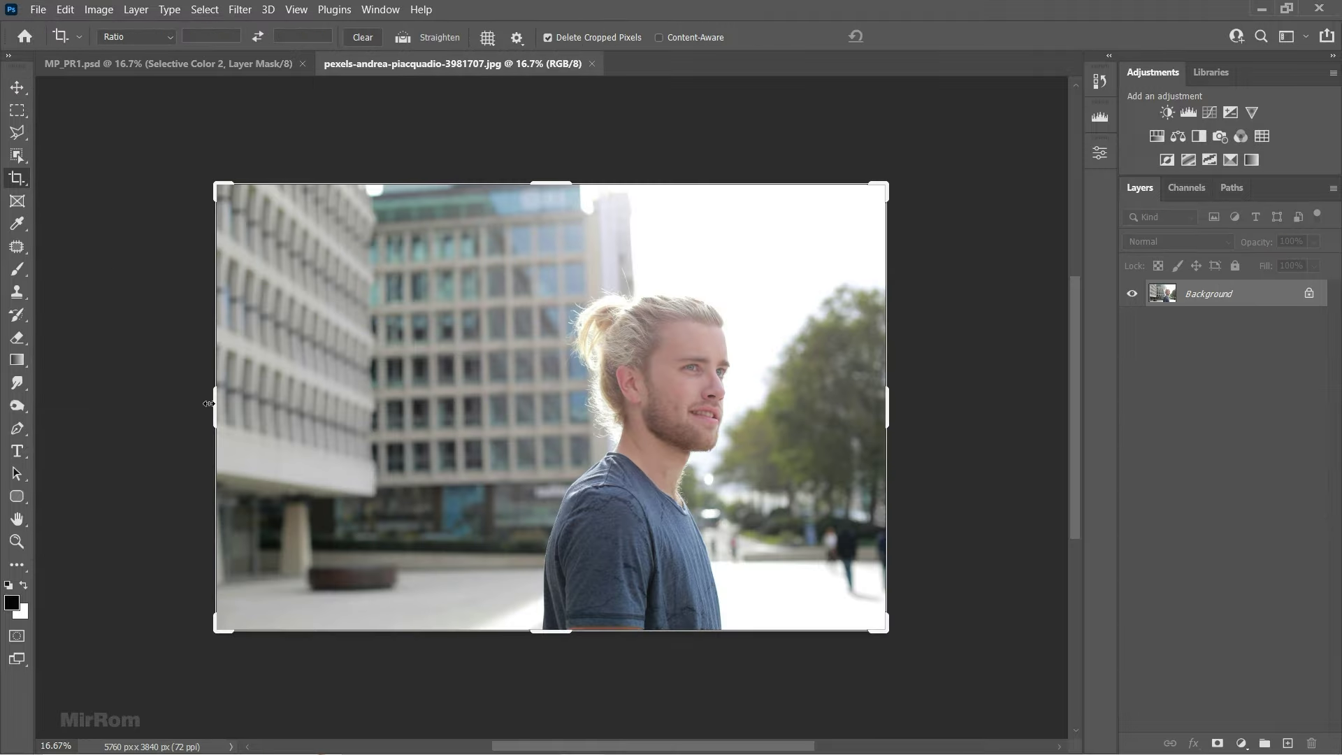
{"action": "left_click_drag", "start_coordinate": [209, 404], "coordinate": [363, 406]}
{"action": "left_click_drag", "start_coordinate": [551, 182], "coordinate": [553, 227]}
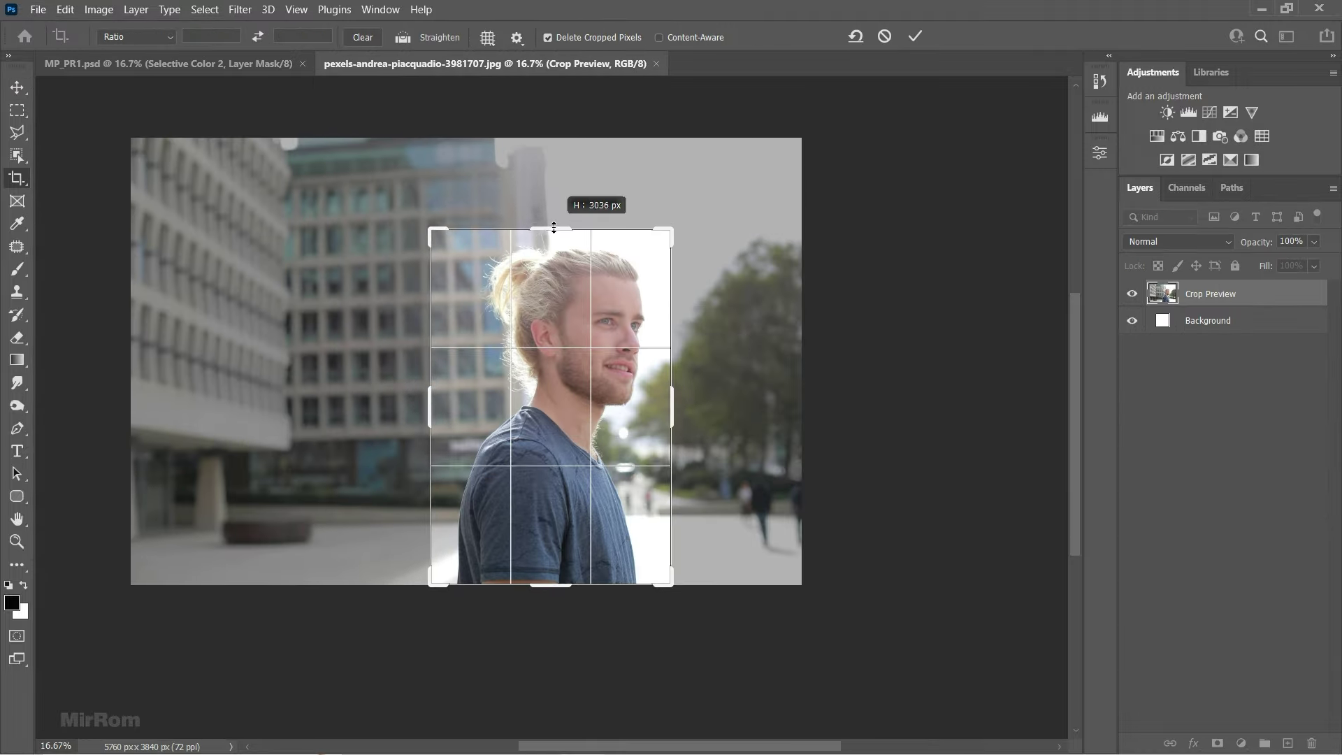
{"action": "left_click_drag", "start_coordinate": [438, 389], "coordinate": [450, 388]}
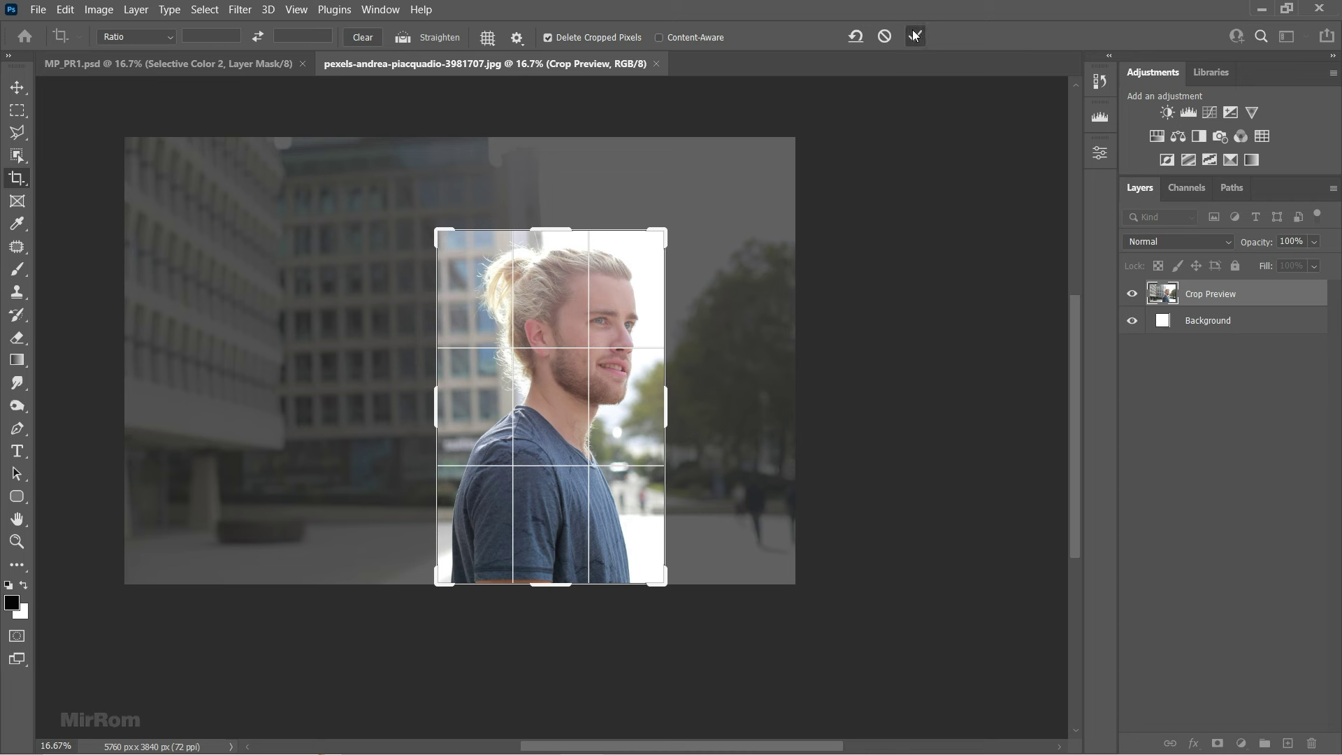
{"action": "left_click", "coordinate": [915, 35]}
{"action": "key", "text": "v"}
{"action": "left_click", "coordinate": [20, 156]}
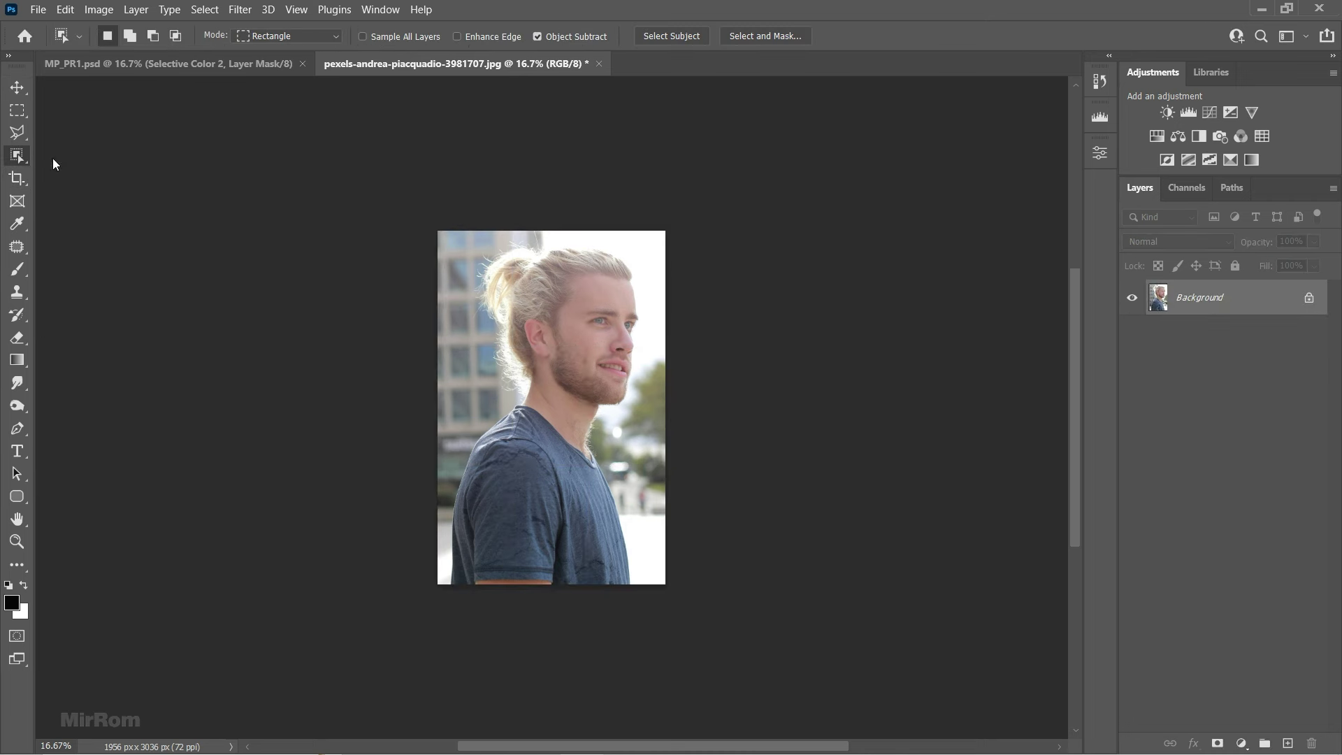
- Run Select Subject on the man and inspect the selection edges
{"action": "left_click", "coordinate": [668, 38]}
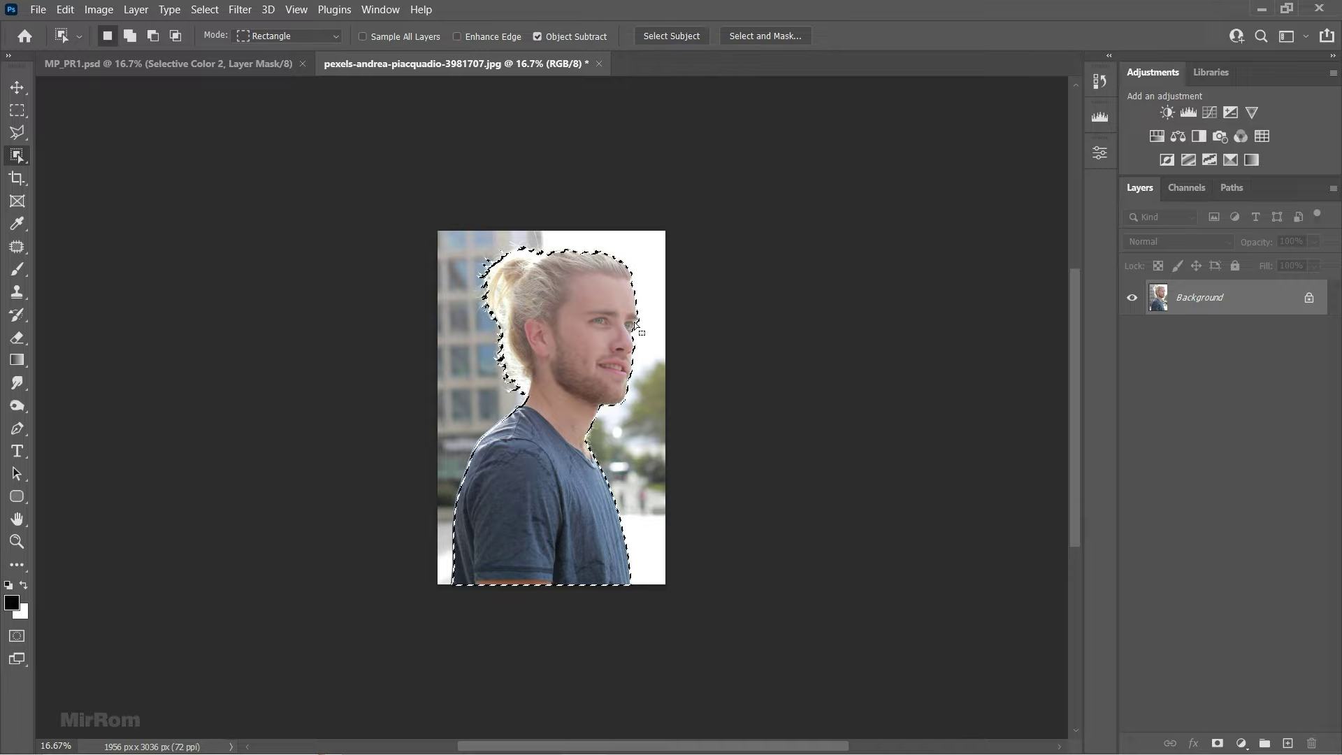
{"action": "left_click", "coordinate": [546, 433], "text": "ctrl+space"}
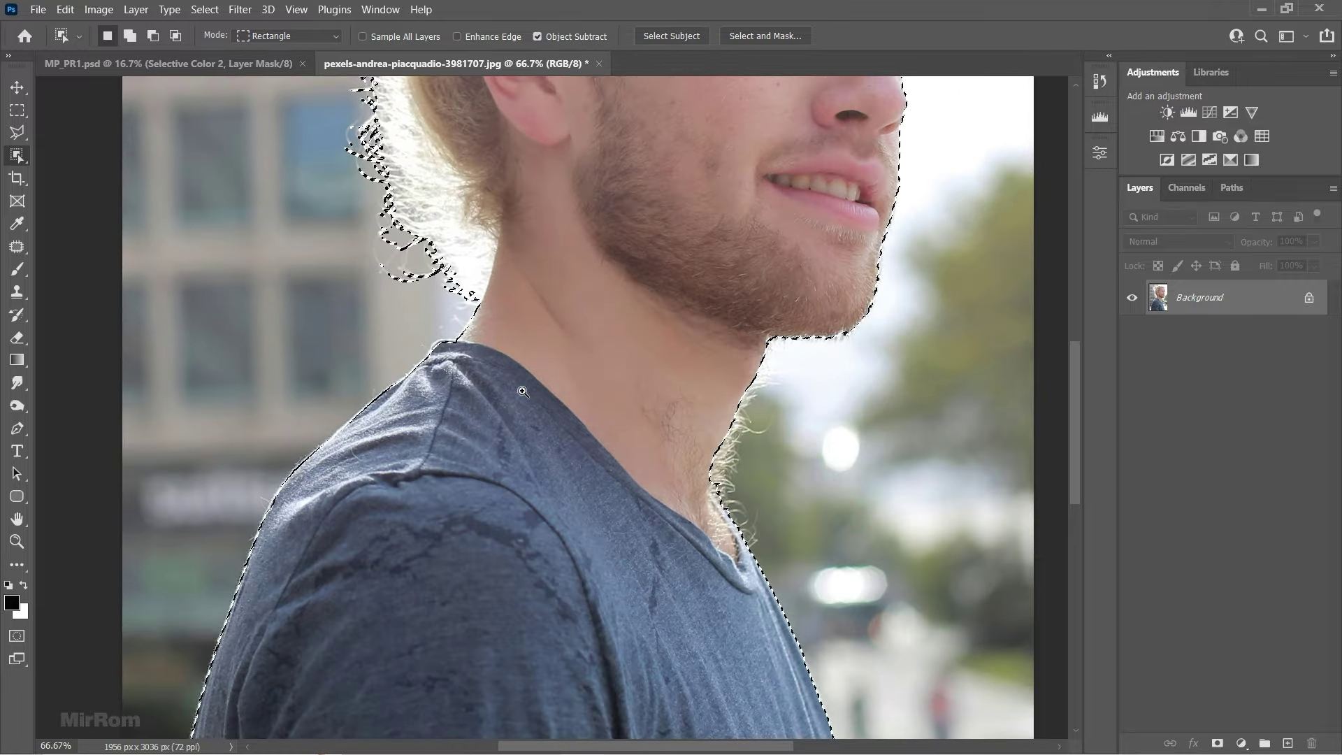
{"action": "key", "text": "ctrl+0"}
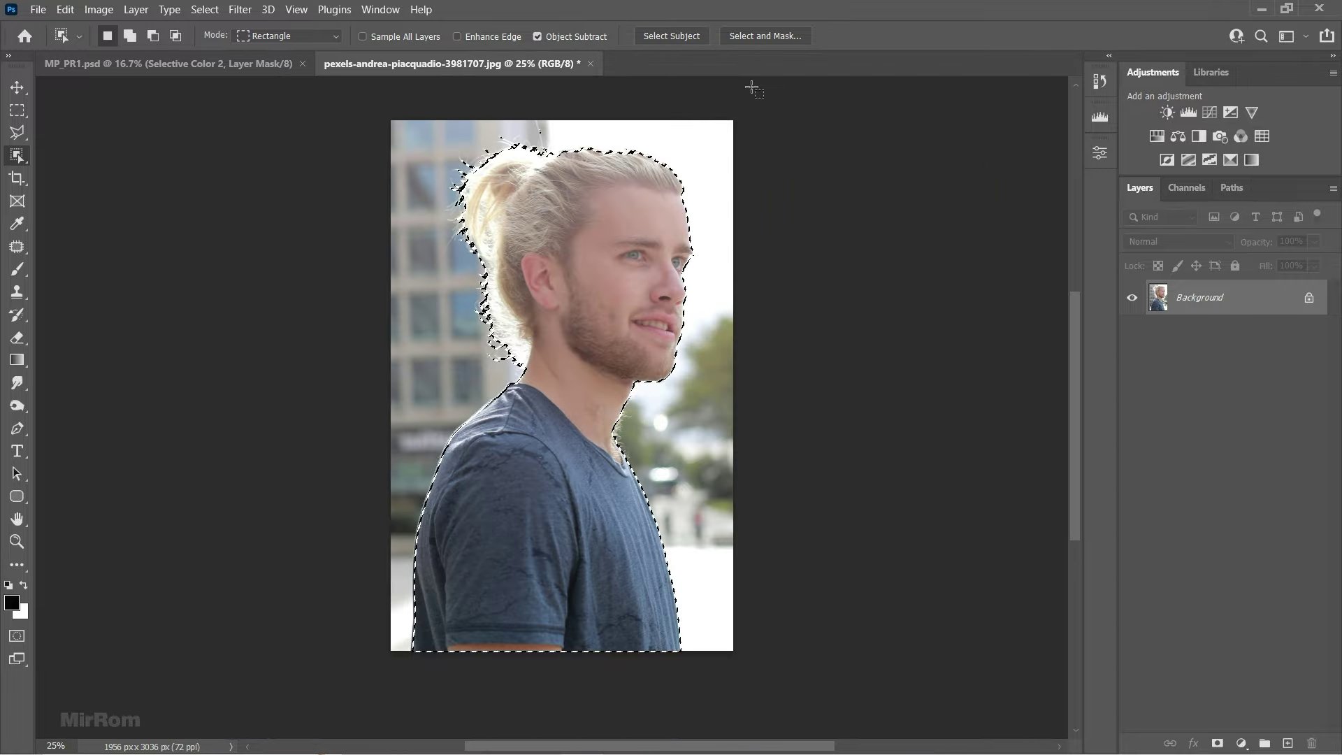
- In Select and Mask, refine the hair edge and set Smooth 3 with Shift Edge -2%
{"action": "left_click", "coordinate": [768, 37]}
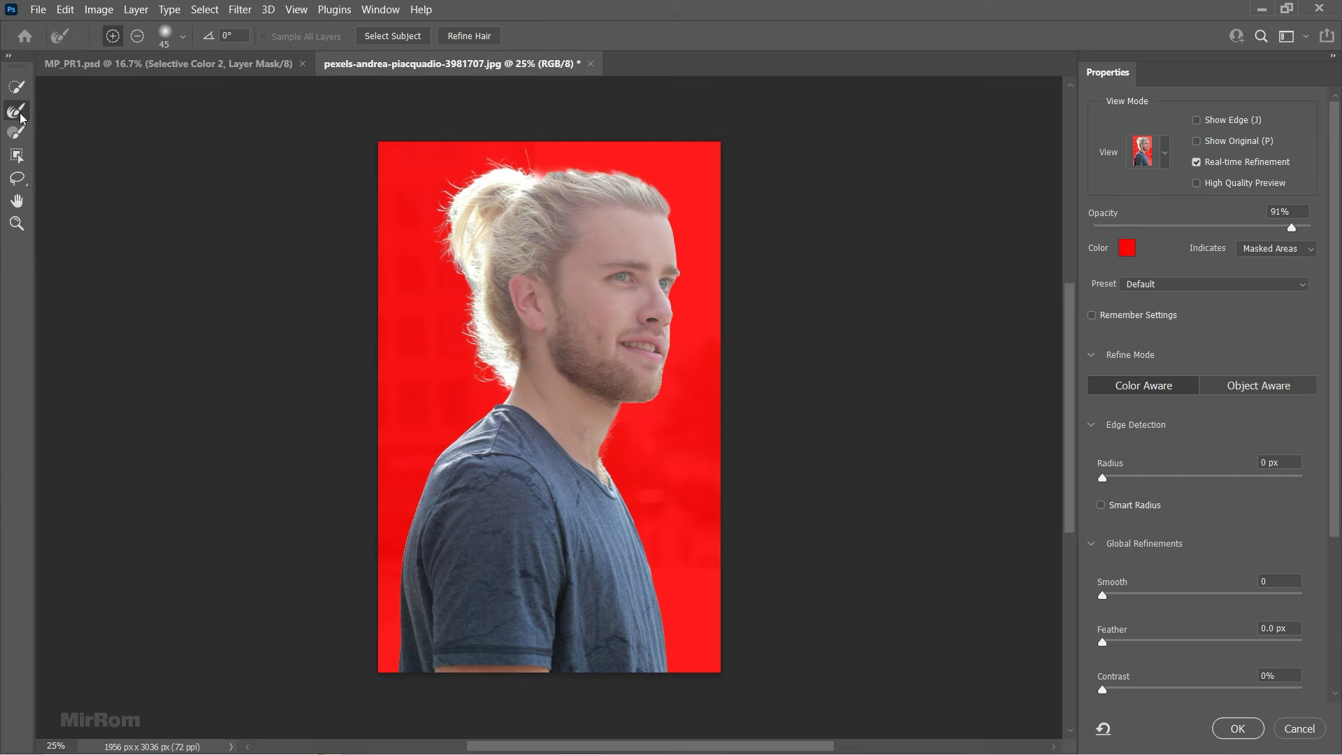
{"action": "left_click", "coordinate": [587, 161], "text": "ctrl+space"}
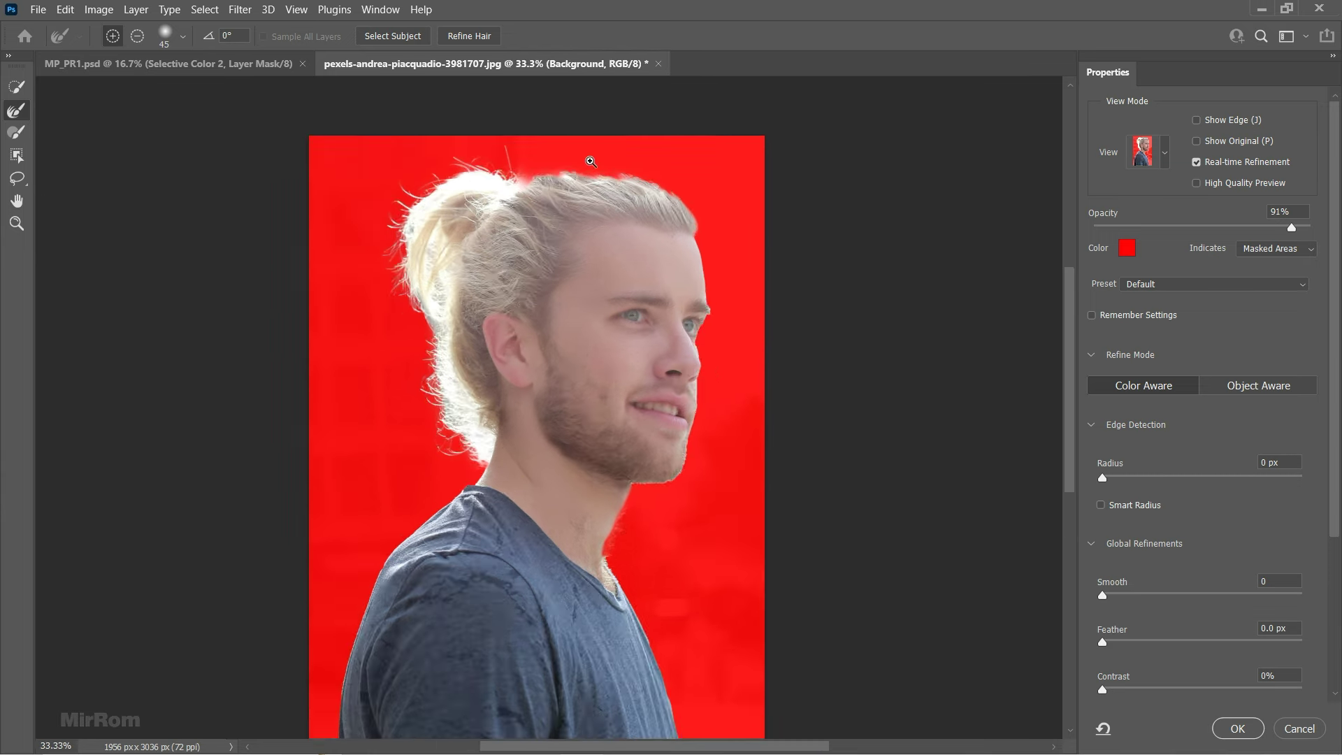
{"action": "left_click_drag", "start_coordinate": [677, 193], "coordinate": [744, 251]}
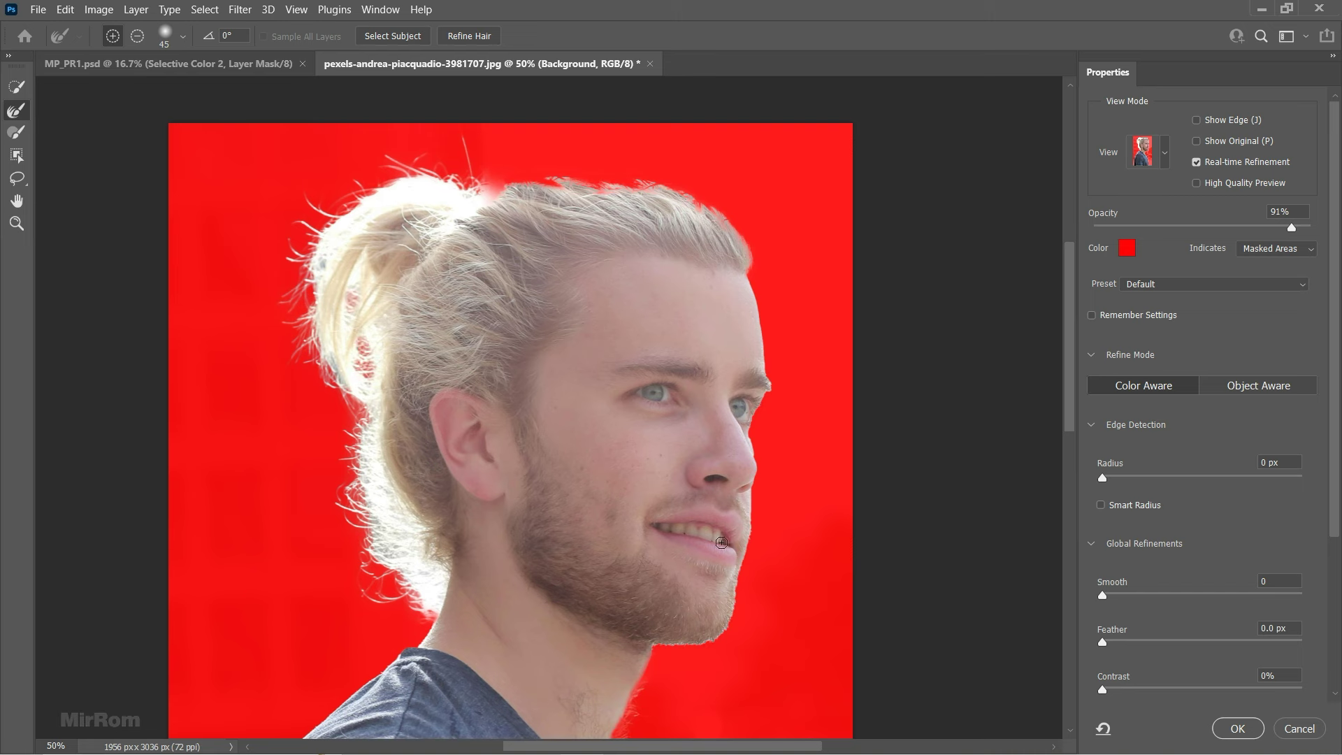
{"action": "scroll", "coordinate": [353, 302], "scroll_direction": "down", "scroll_amount": 3}
{"action": "key", "text": "bracketleft"}
{"action": "key", "text": "bracketleft"}
{"action": "key", "text": "bracketleft"}
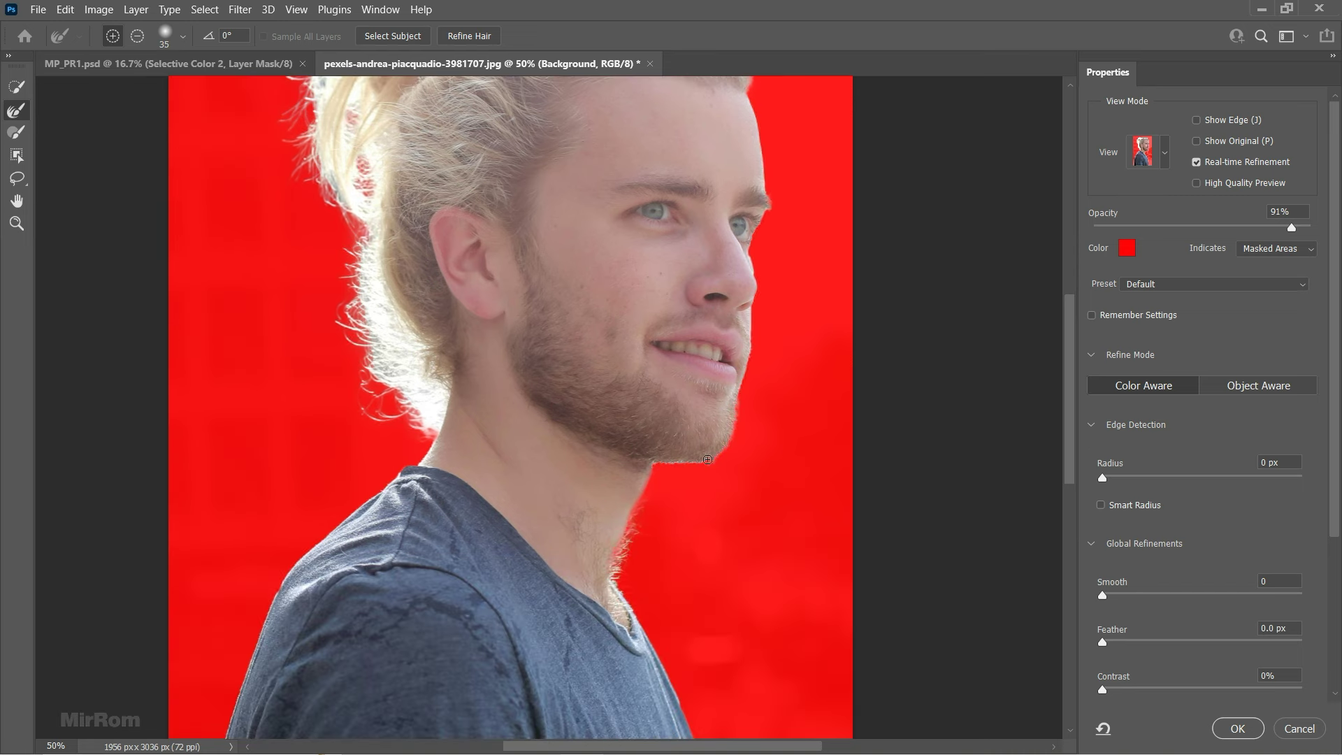
{"action": "key", "text": "ctrl+minus"}
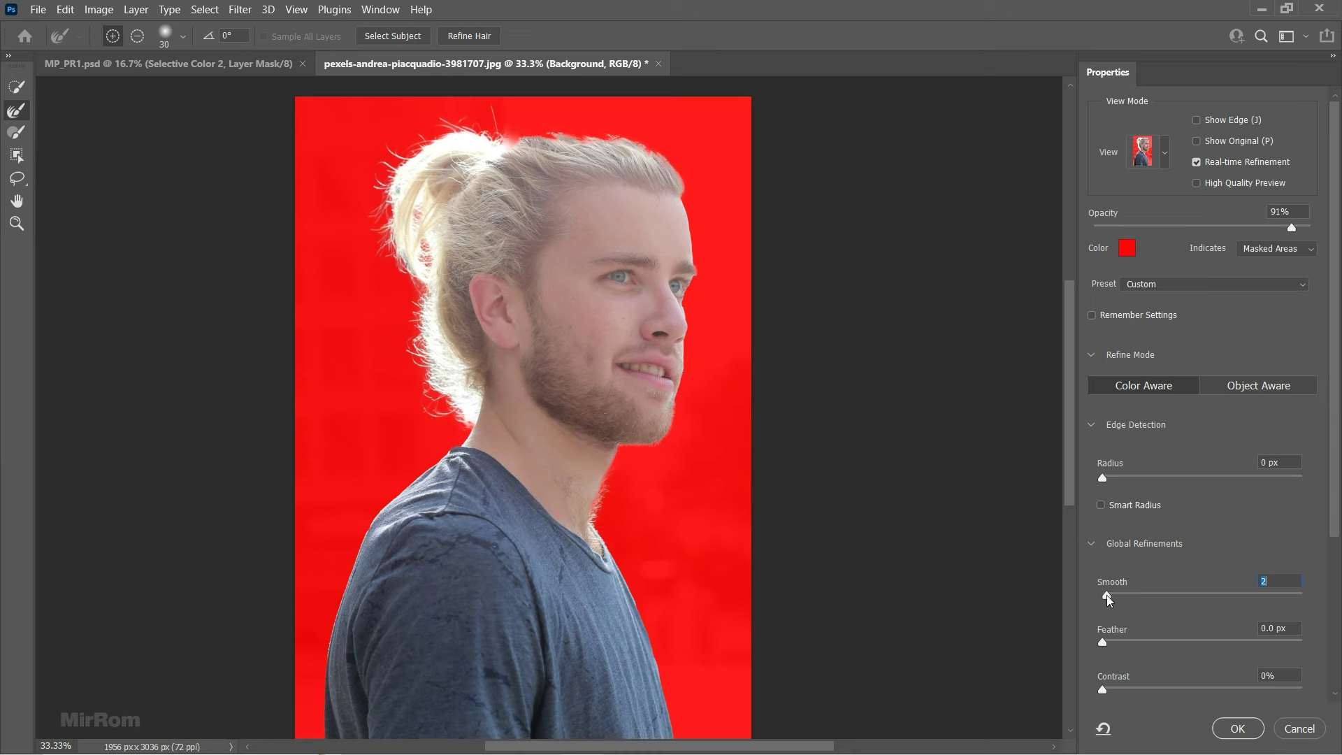
{"action": "scroll", "coordinate": [1305, 526], "scroll_direction": "down", "scroll_amount": 3}
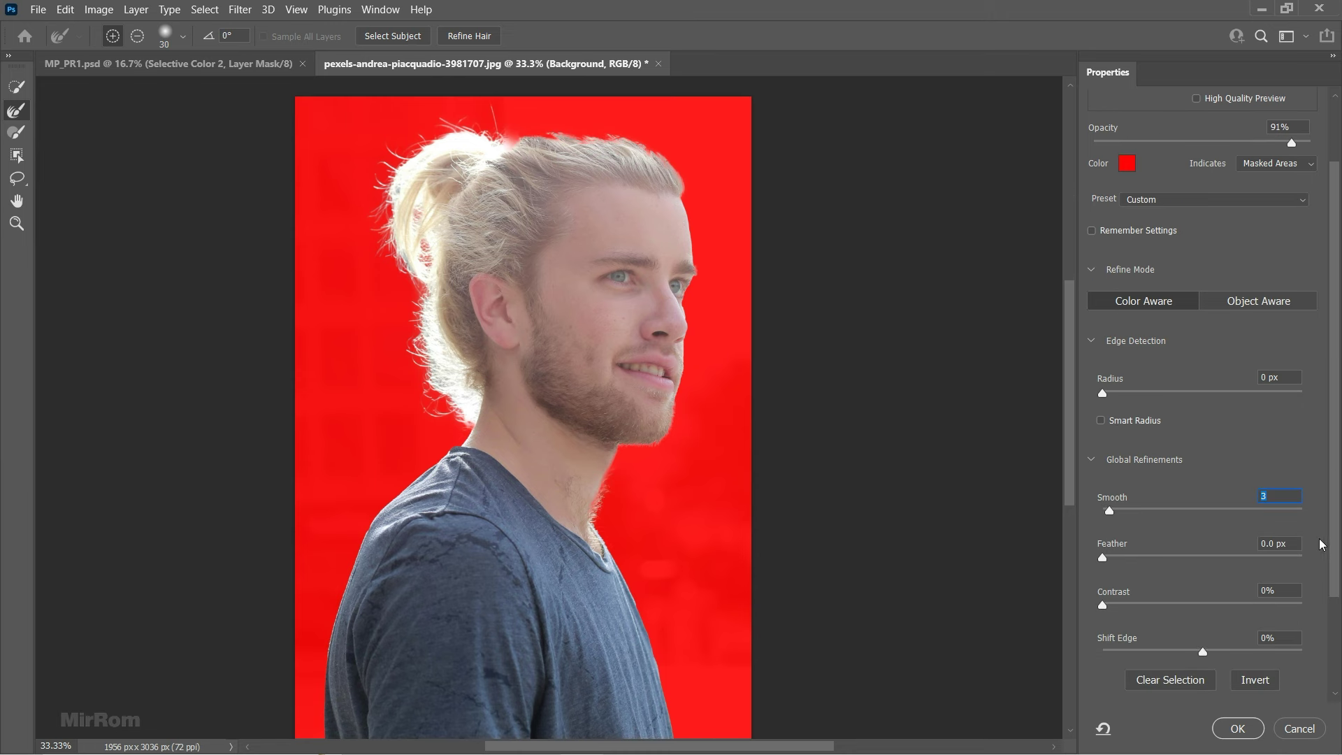
{"action": "left_click", "coordinate": [1201, 651]}
{"action": "left_click_drag", "start_coordinate": [1200, 659], "coordinate": [1198, 655]}
- Output the selection as a layer mask, drag the man into the poster, and close the portrait unsaved
{"action": "left_click", "coordinate": [1231, 729]}
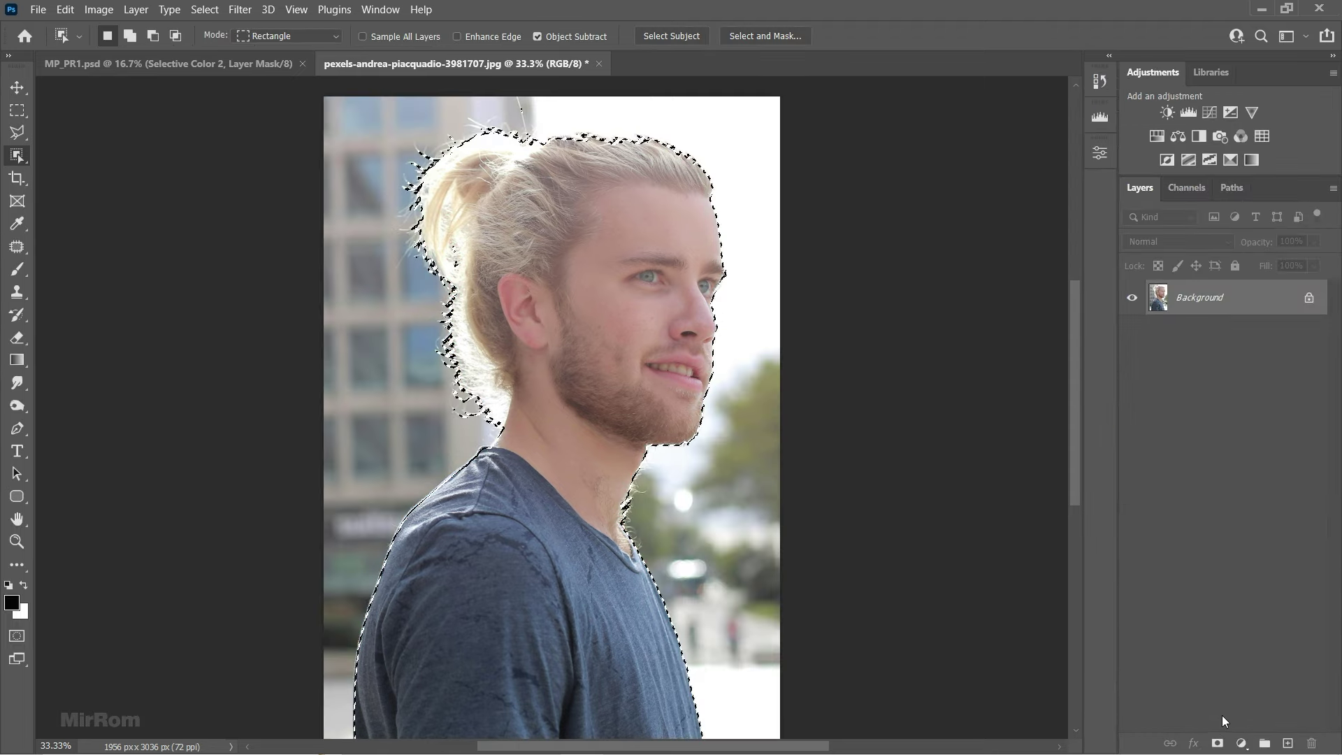
{"action": "left_click", "coordinate": [1217, 742]}
{"action": "key", "text": "v"}
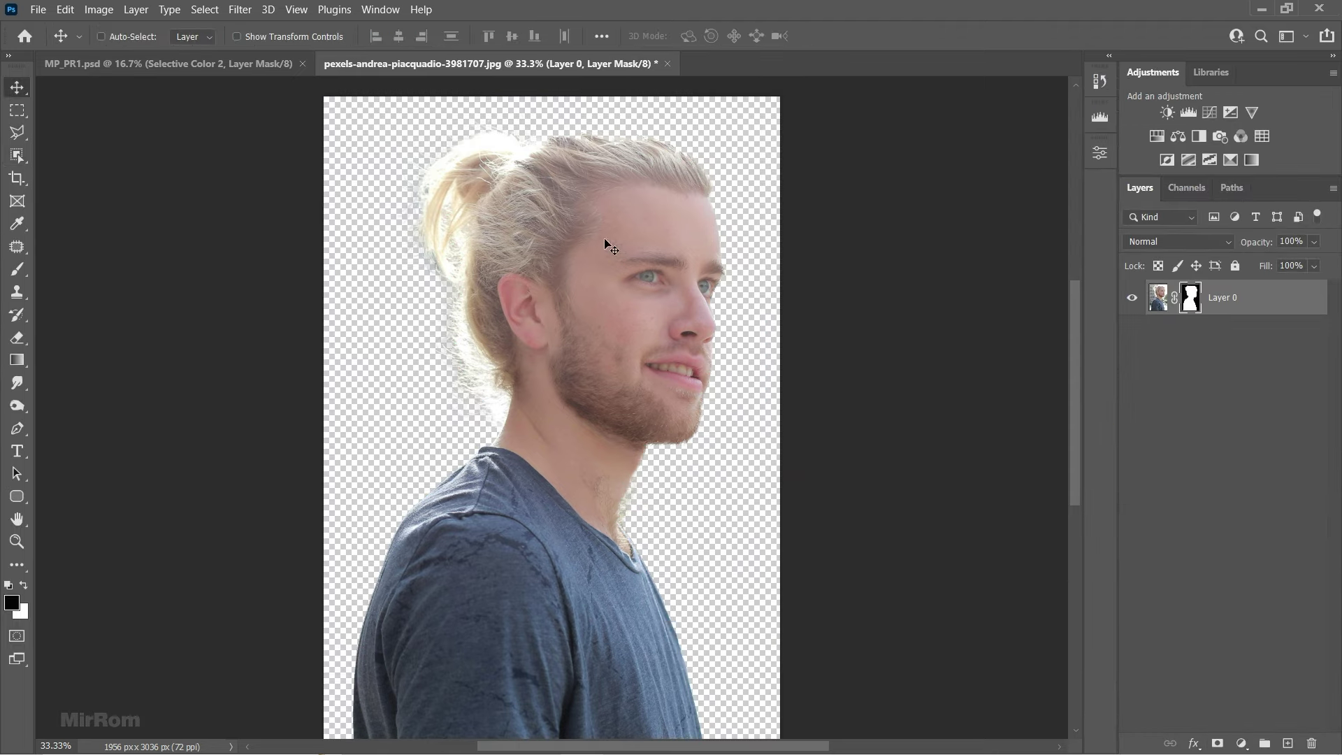
{"action": "mouse_move", "coordinate": [609, 240]}
{"action": "left_mouse_down"}
{"action": "mouse_move", "coordinate": [517, 251]}
{"action": "mouse_move", "coordinate": [574, 377]}
{"action": "left_mouse_up"}
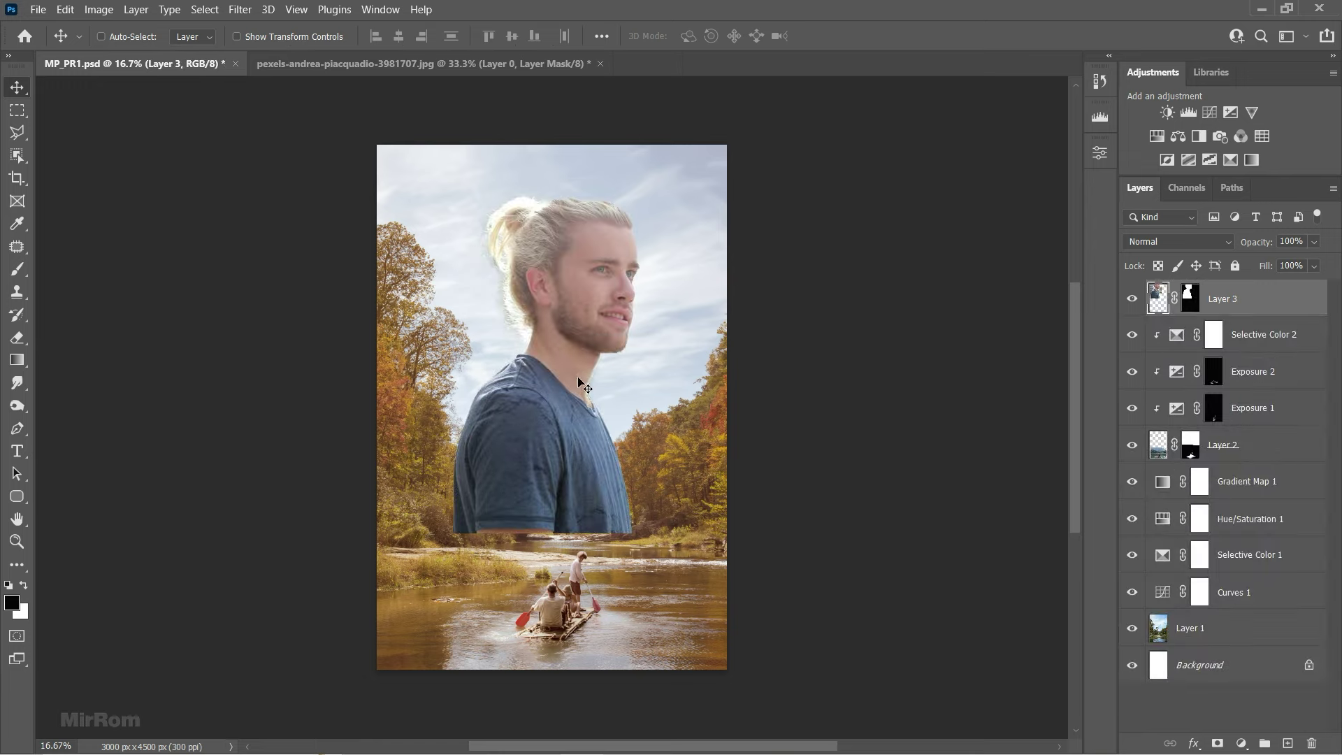
{"action": "left_click", "coordinate": [426, 63]}
{"action": "left_click", "coordinate": [600, 64]}
- Zoom in on the man's face and target Layer 3's mask with a 100% opacity brush
{"action": "left_click", "coordinate": [686, 302]}
{"action": "left_click", "coordinate": [537, 305]}
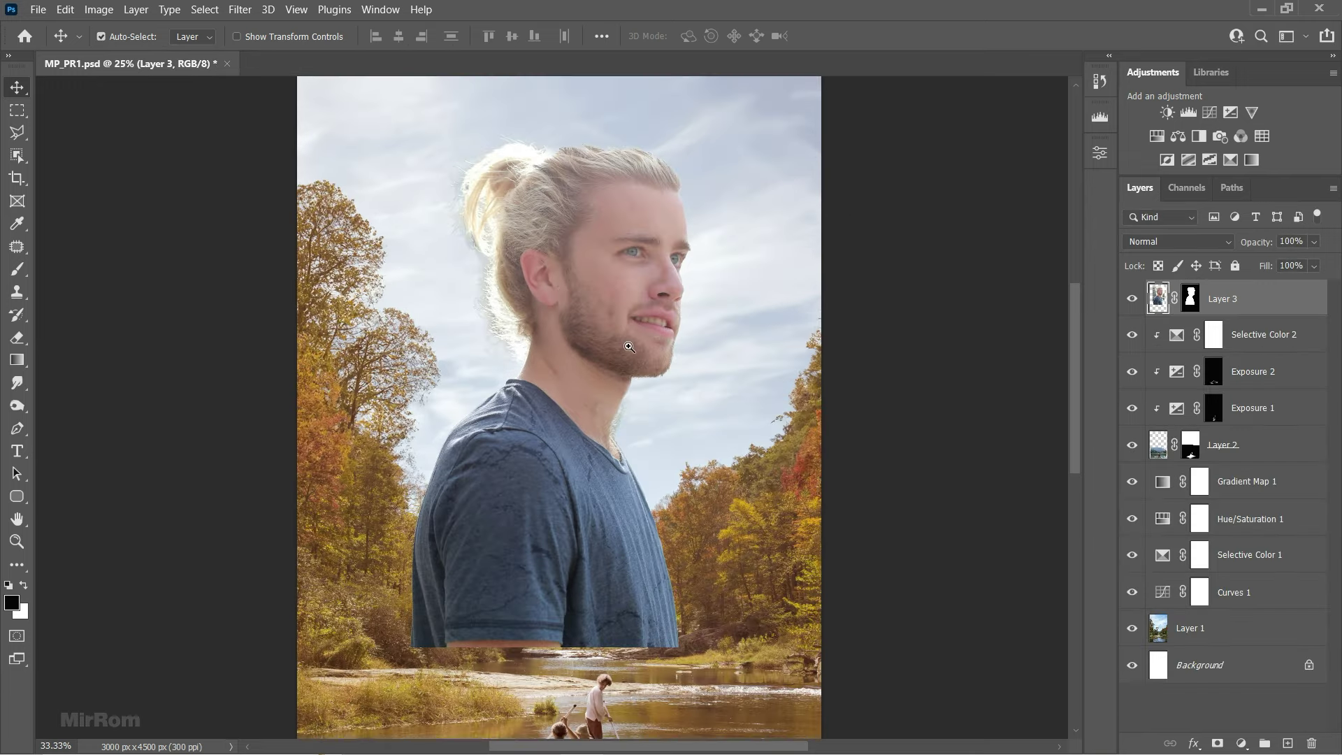
{"action": "left_click", "coordinate": [537, 305]}
{"action": "left_click", "coordinate": [1191, 298]}
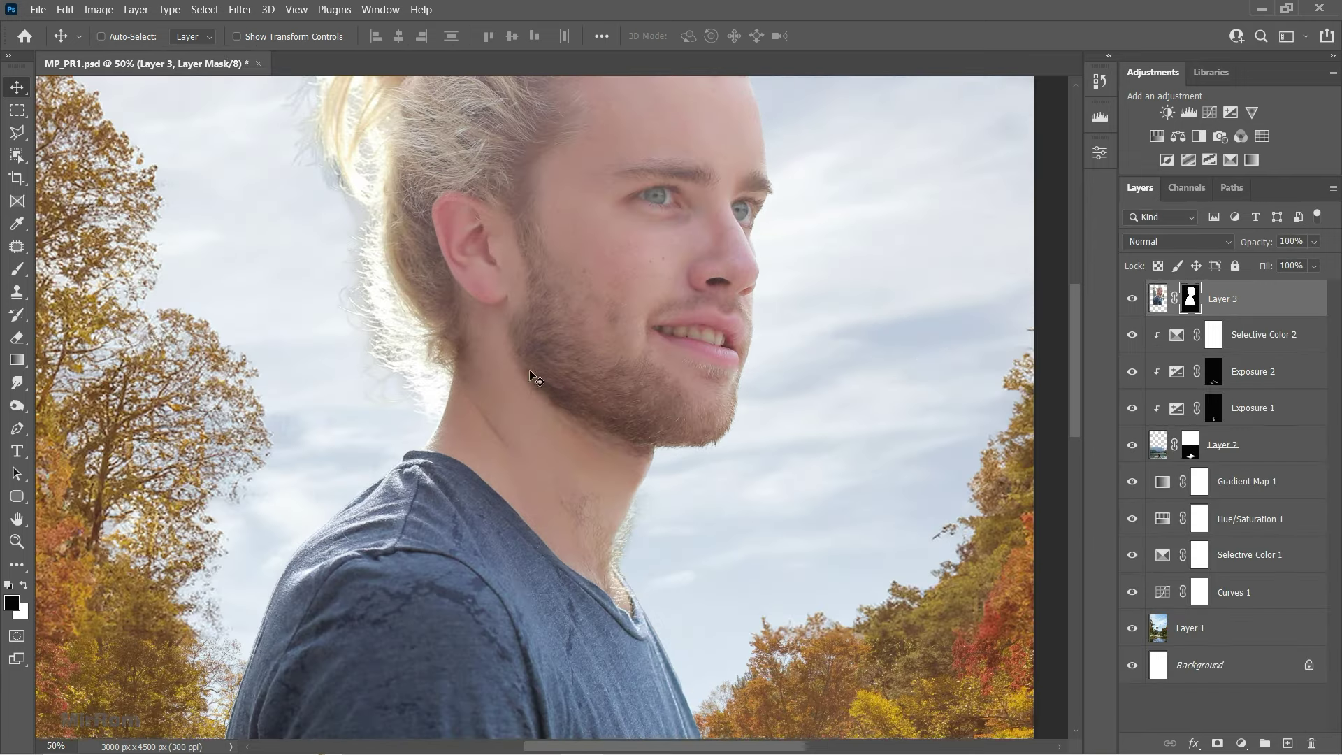
{"action": "left_click", "coordinate": [16, 268]}
{"action": "left_click", "coordinate": [61, 271]}
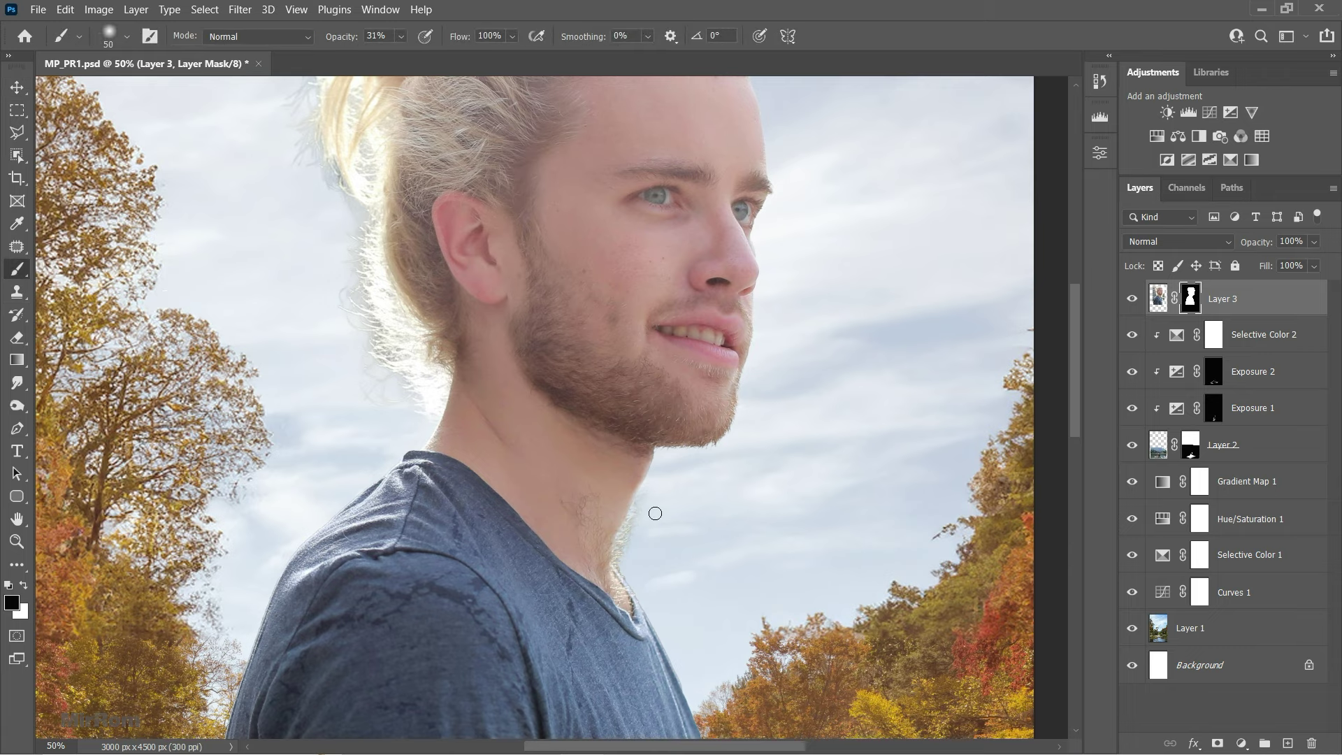
{"action": "key", "text": "0"}
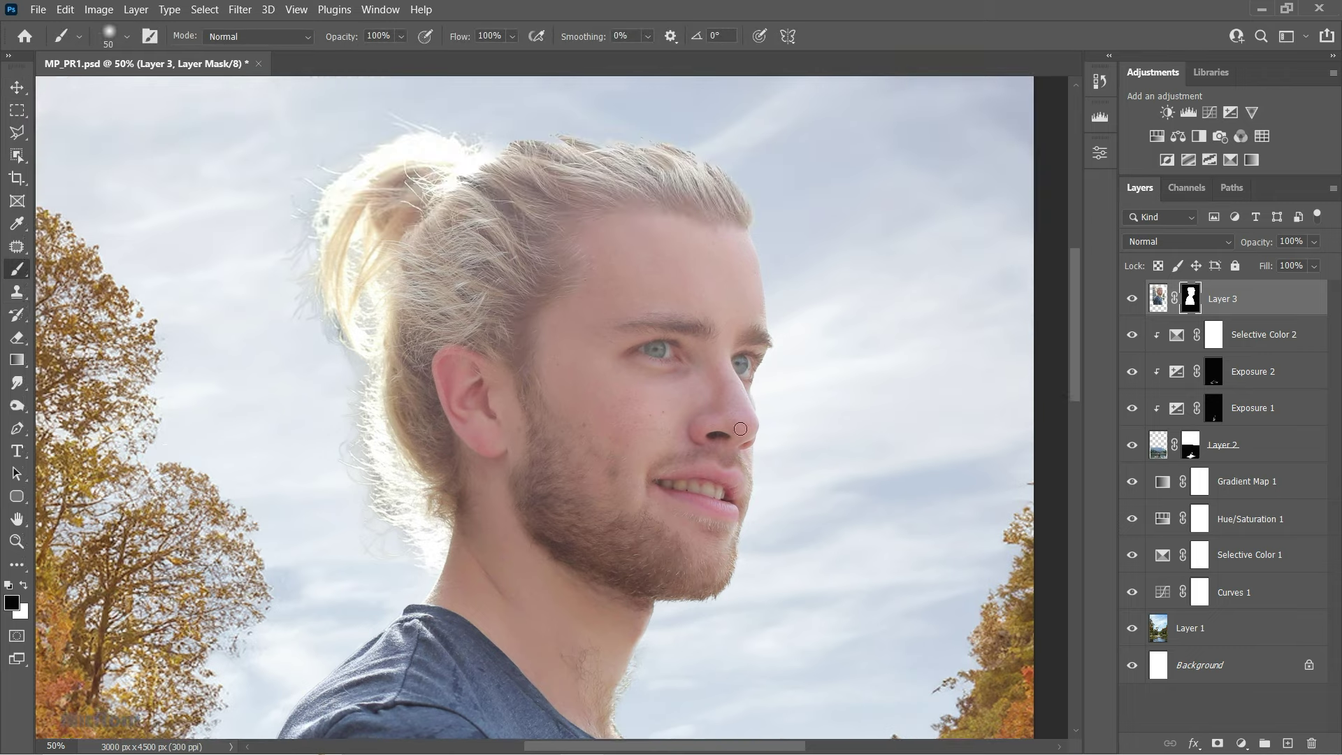
- Mask away the halo around the ponytail, then fit the whole poster on screen
{"action": "scroll", "coordinate": [620, 569], "scroll_direction": "up", "scroll_amount": 3}
{"action": "key", "text": "bracketright"}
{"action": "key", "text": "bracketright"}
{"action": "key", "text": "bracketright"}
{"action": "mouse_move", "coordinate": [384, 149]}
{"action": "left_mouse_down"}
{"action": "mouse_move", "coordinate": [458, 159]}
{"action": "mouse_move", "coordinate": [348, 171]}
{"action": "left_mouse_up"}
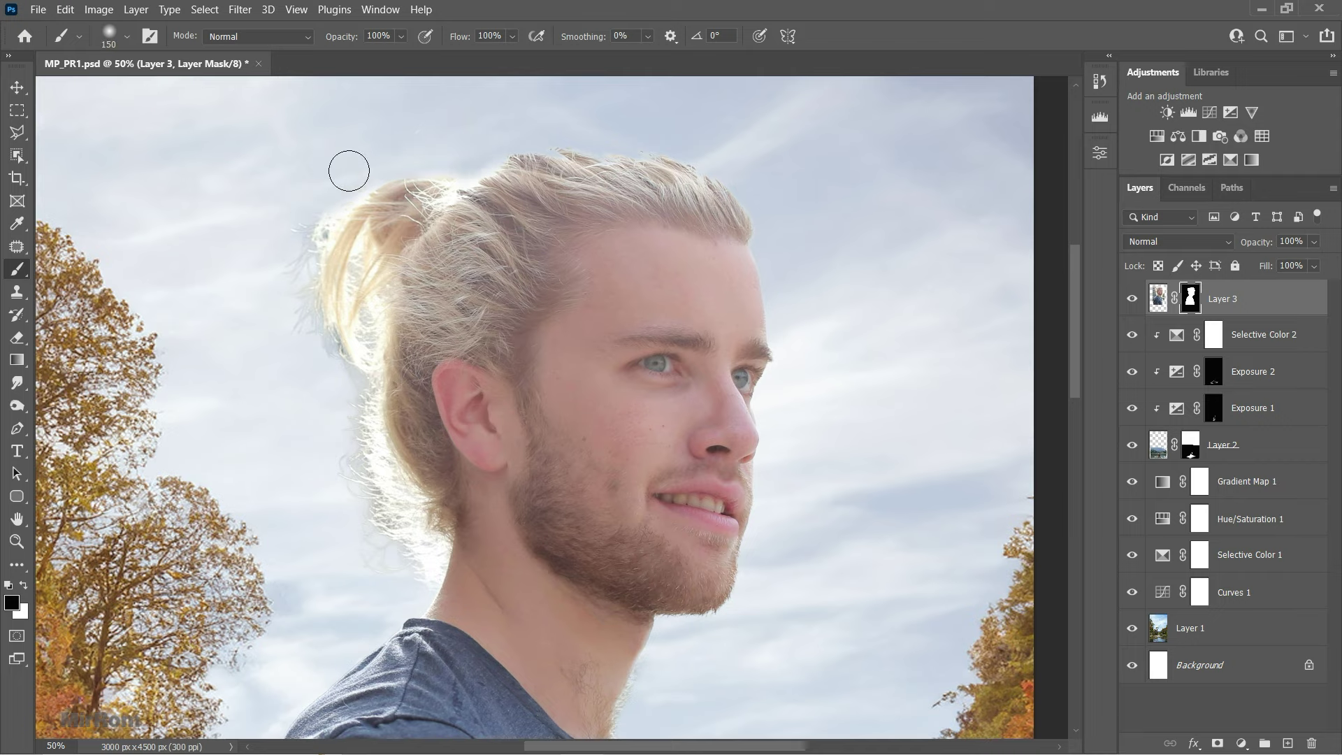
{"action": "scroll", "coordinate": [336, 342], "scroll_direction": "down", "scroll_amount": 2}
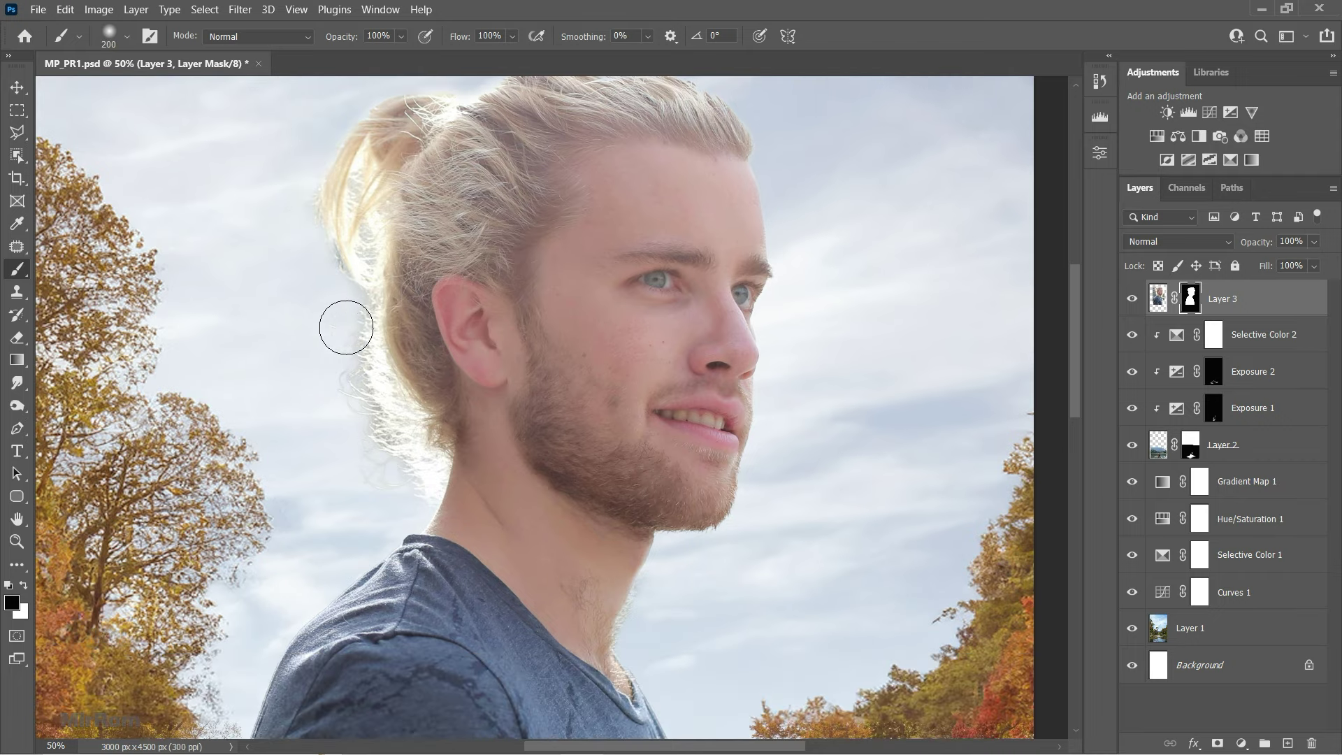
{"action": "key", "text": "bracketright"}
{"action": "key", "text": "bracketright"}
{"action": "key", "text": "bracketleft"}
{"action": "key", "text": "bracketleft"}
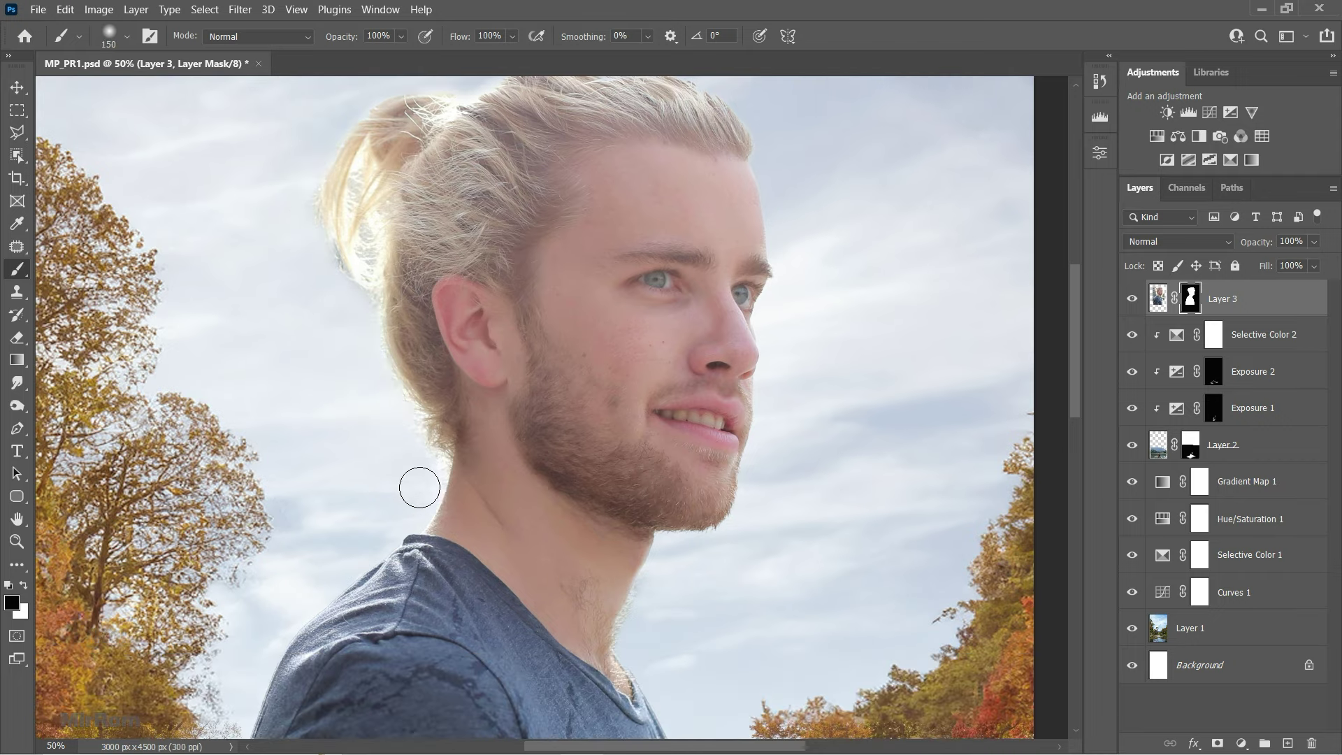
{"action": "scroll", "coordinate": [315, 250], "scroll_direction": "up", "scroll_amount": 1}
{"action": "key", "text": "x"}
{"action": "key", "text": "bracketleft"}
{"action": "key", "text": "bracketleft"}
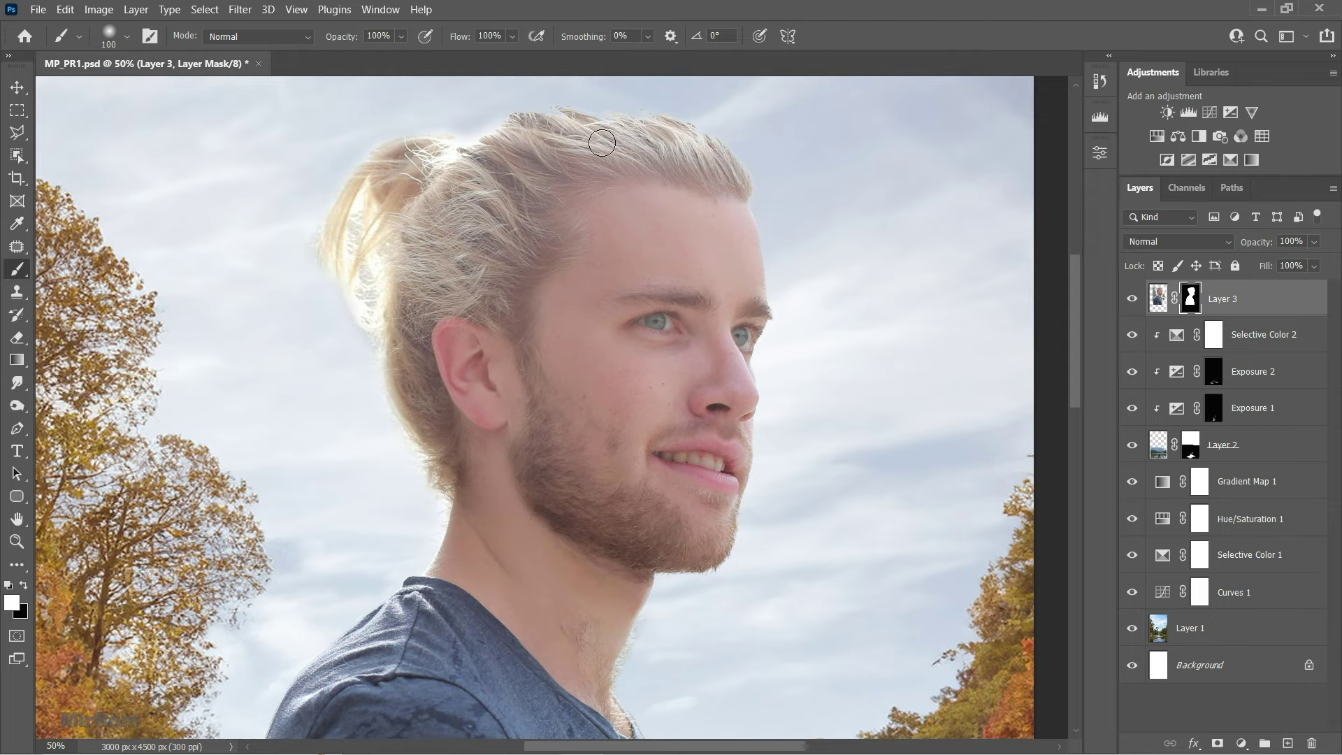
{"action": "key", "text": "v"}
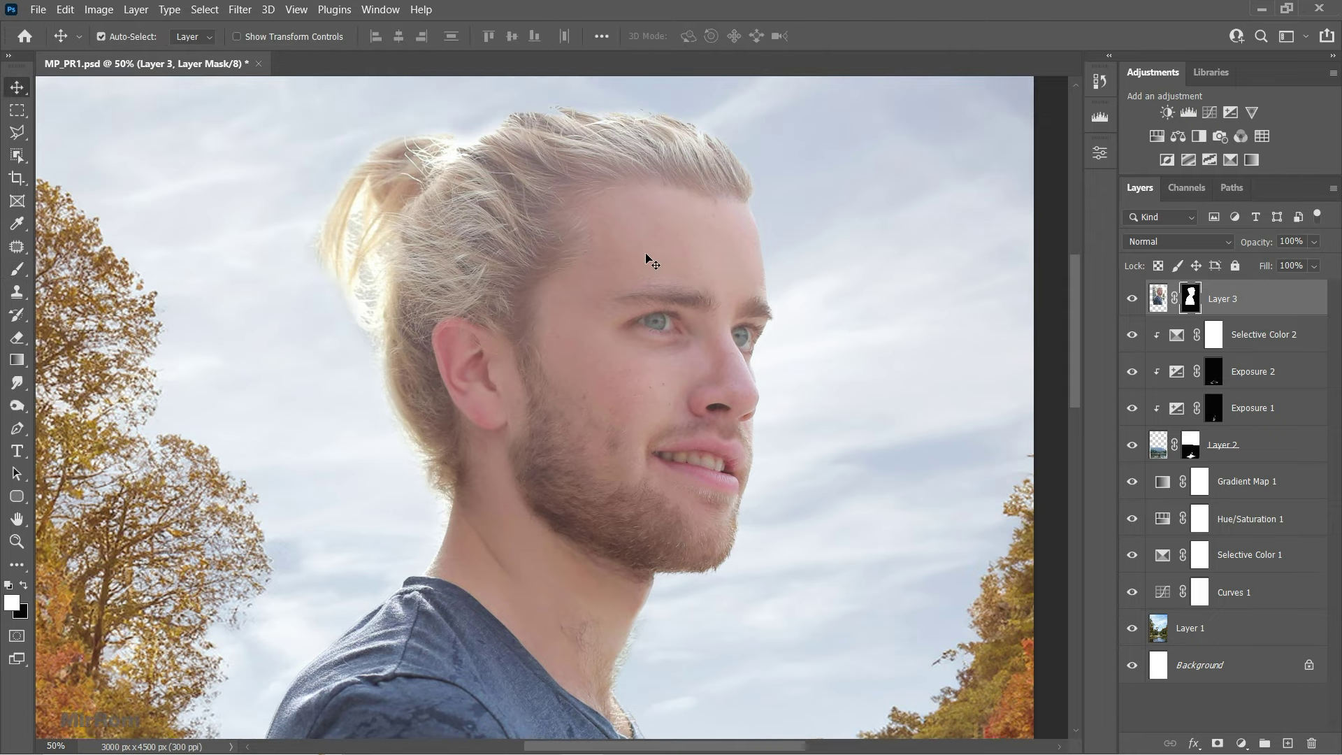
{"action": "key", "text": "ctrl+0"}
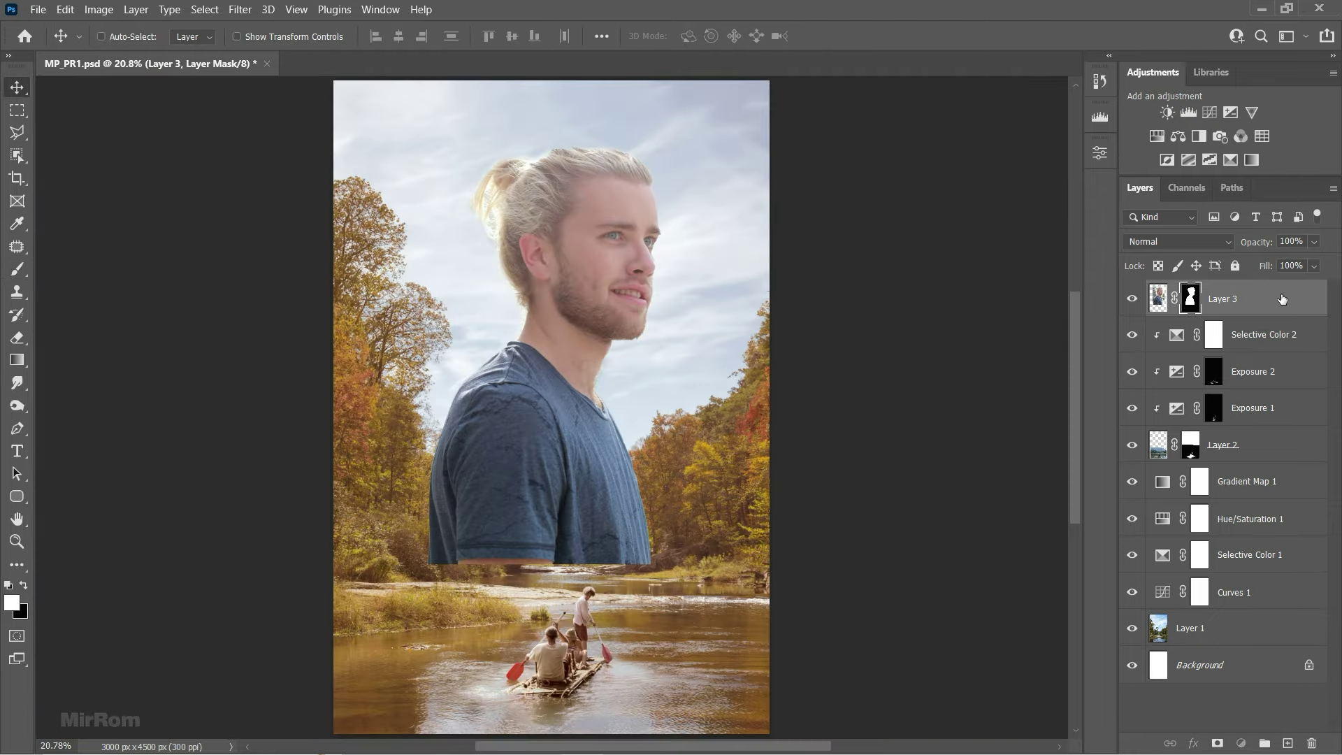
- Convert the blond man's Layer 3 to a smart object
{"action": "left_click", "coordinate": [1333, 188]}
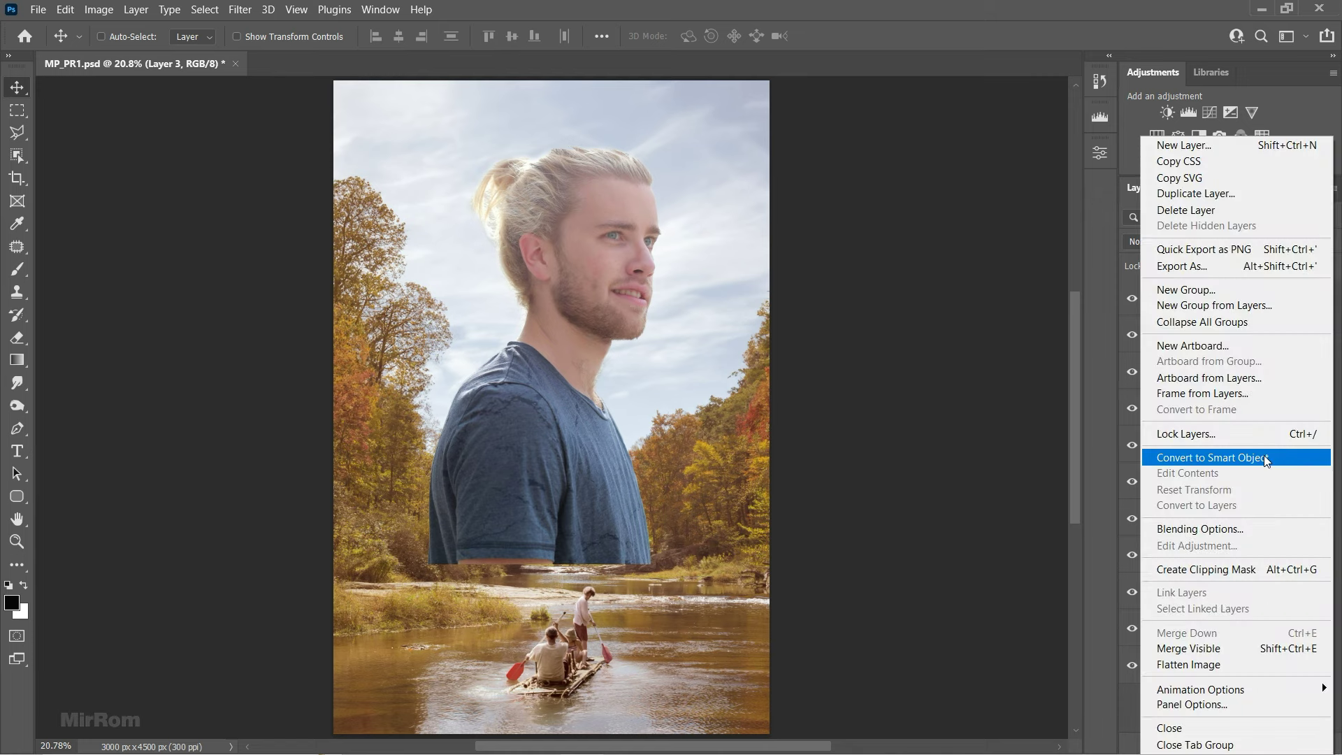
{"action": "left_click", "coordinate": [1267, 458]}
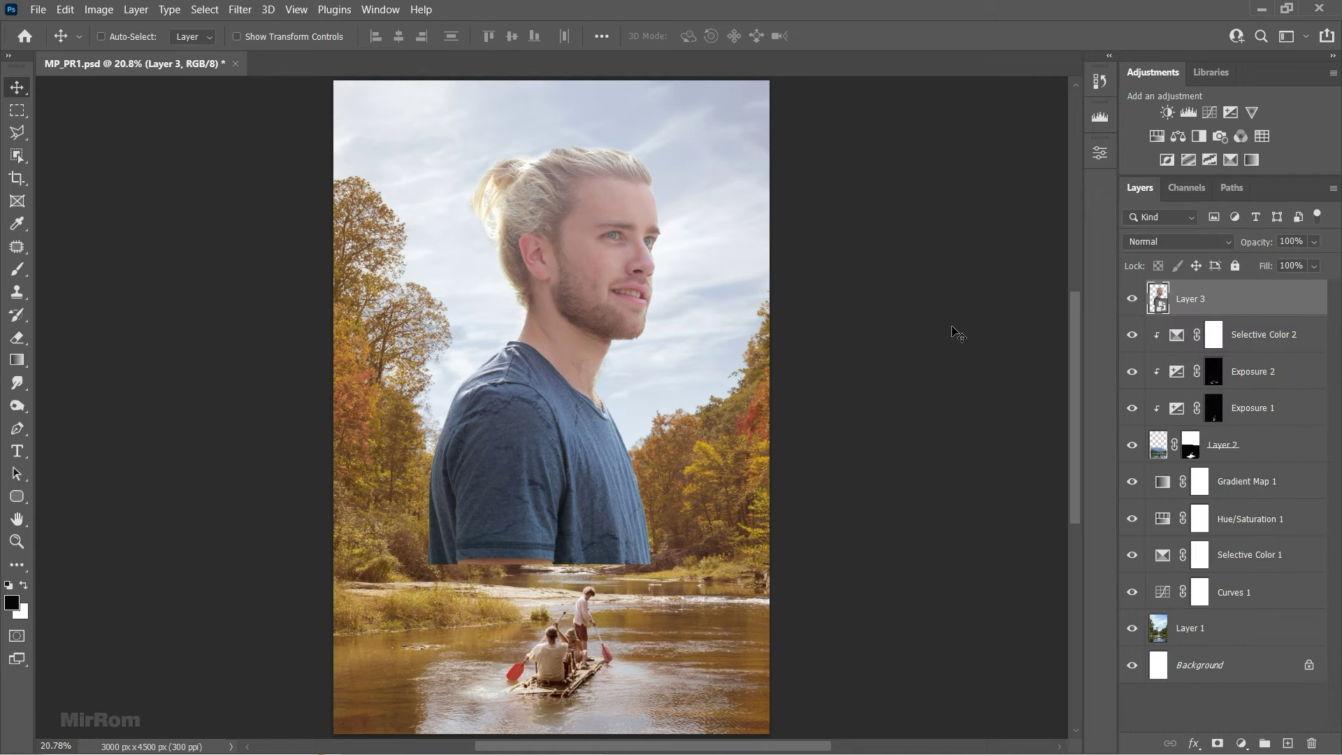
{"action": "key", "text": "ctrl+minus"}
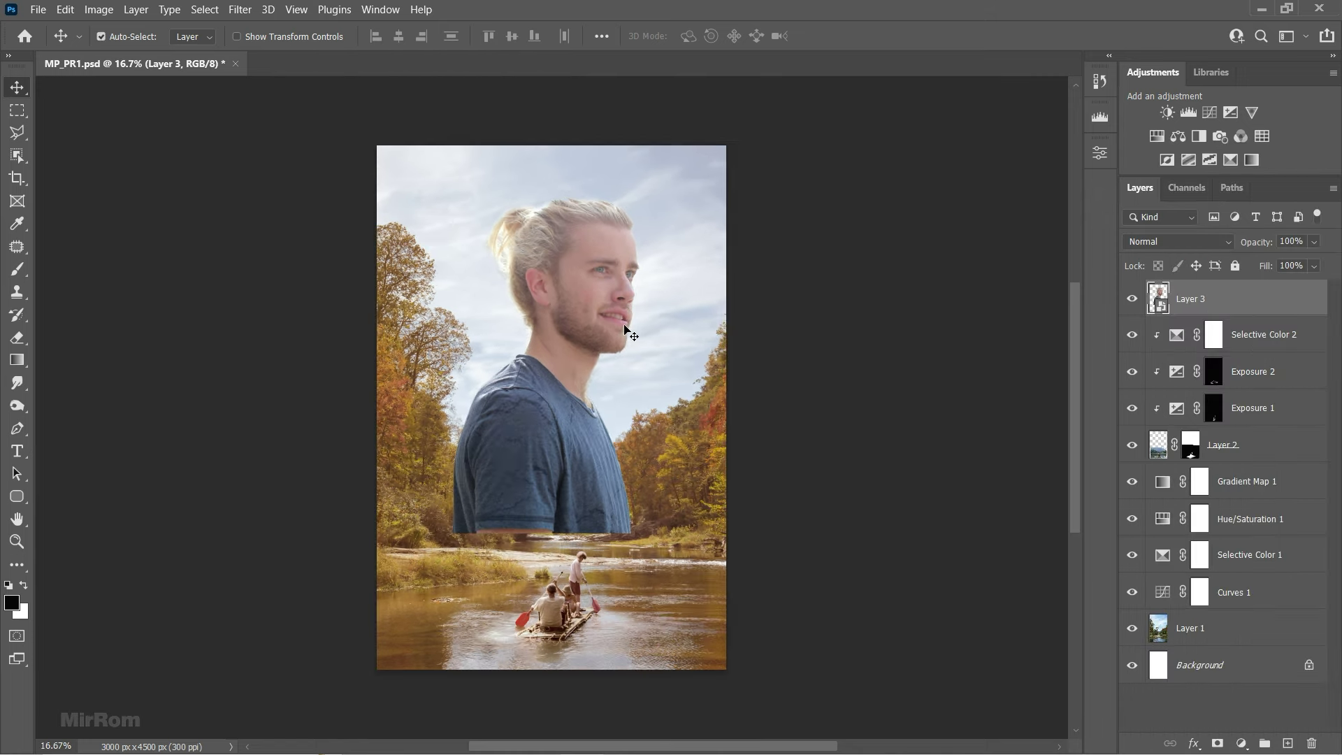
- Scale the man up to about 108% and nudge him onto the centre vertical guide
{"action": "left_click_drag", "start_coordinate": [626, 329], "coordinate": [626, 330]}
{"action": "key", "text": "ctrl+t"}
{"action": "left_click_drag", "start_coordinate": [634, 179], "coordinate": [655, 159]}
{"action": "left_click", "coordinate": [836, 35]}
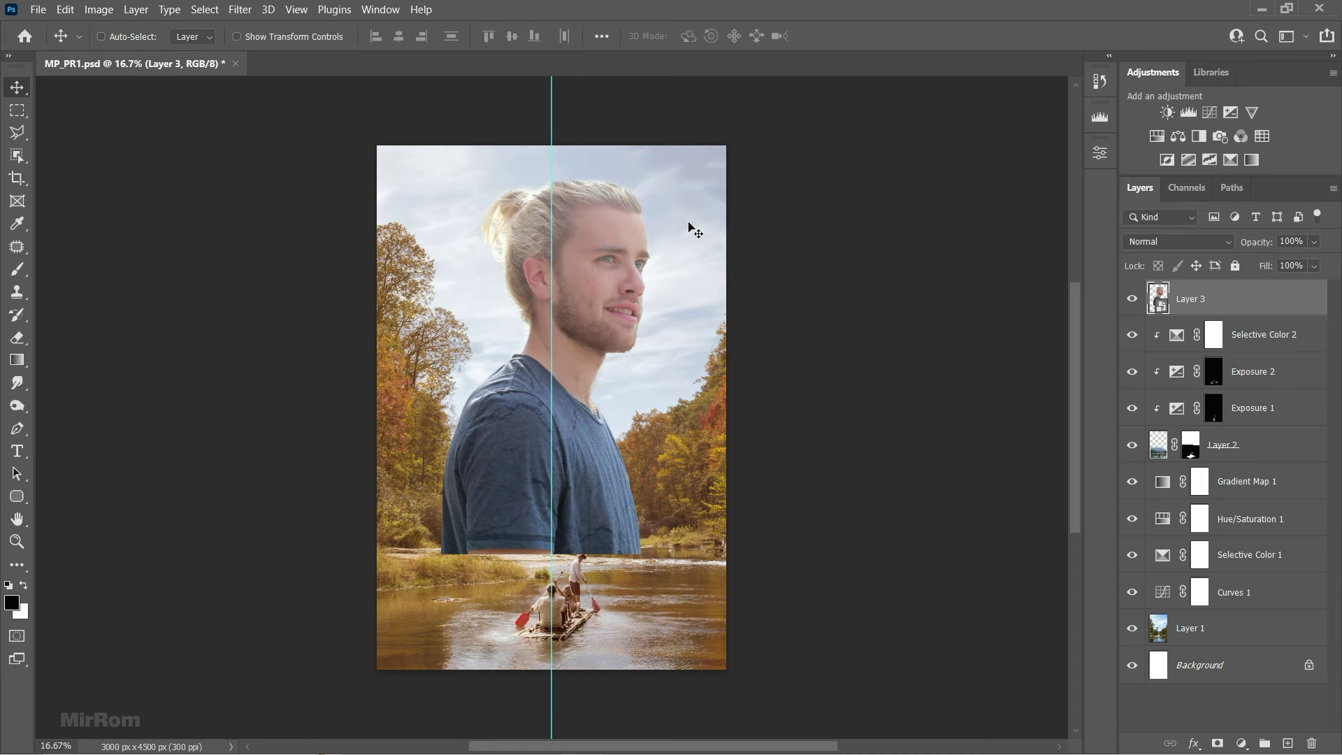
{"action": "key", "text": "shift+Left"}
{"action": "key", "text": "shift+Left"}
{"action": "key", "text": "shift+Left"}
{"action": "key", "text": "shift+Left"}
{"action": "key", "text": "shift+Left"}
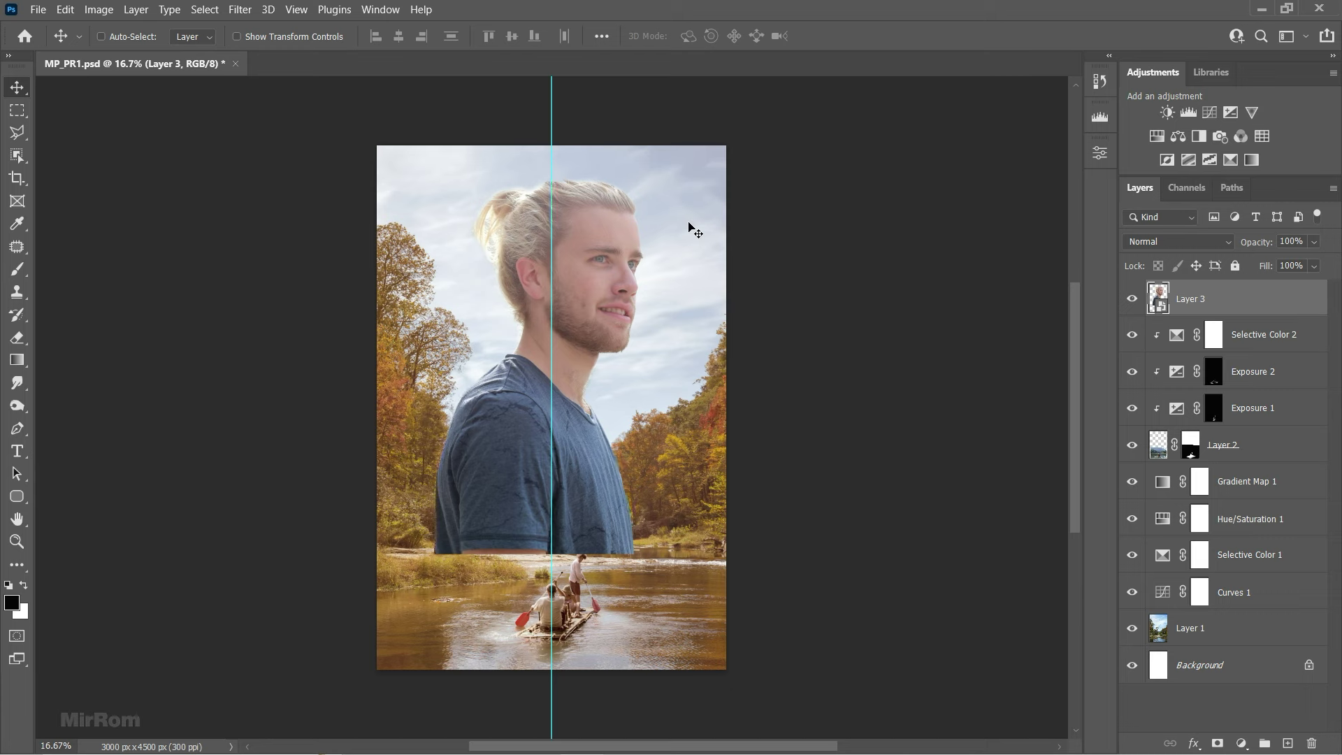
{"action": "key", "text": "shift+Right"}
{"action": "key", "text": "shift+Right"}
{"action": "key", "text": "shift+Up"}
{"action": "key", "text": "shift+Up"}
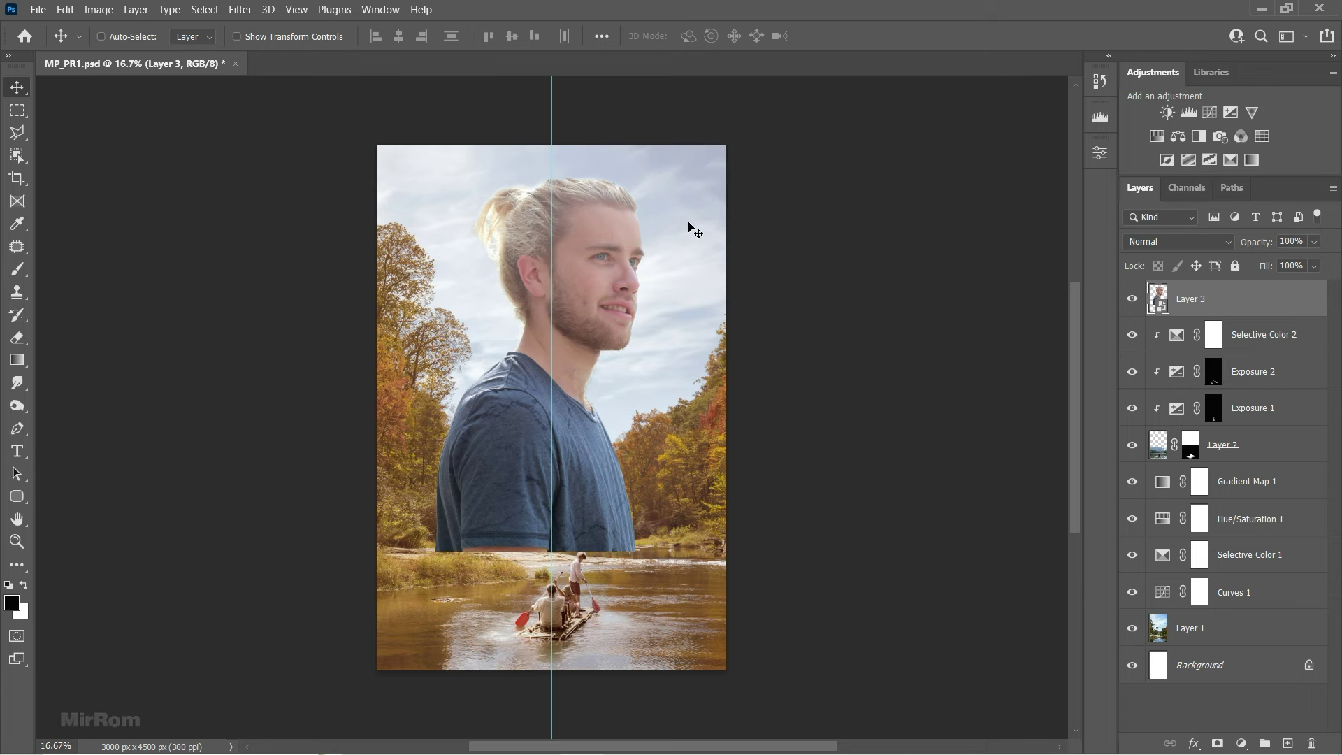
{"action": "left_click", "coordinate": [38, 9]}
- Bring the beanie woman and brown-jacket man portraits into the poster as new layers
{"action": "left_click", "coordinate": [70, 45]}
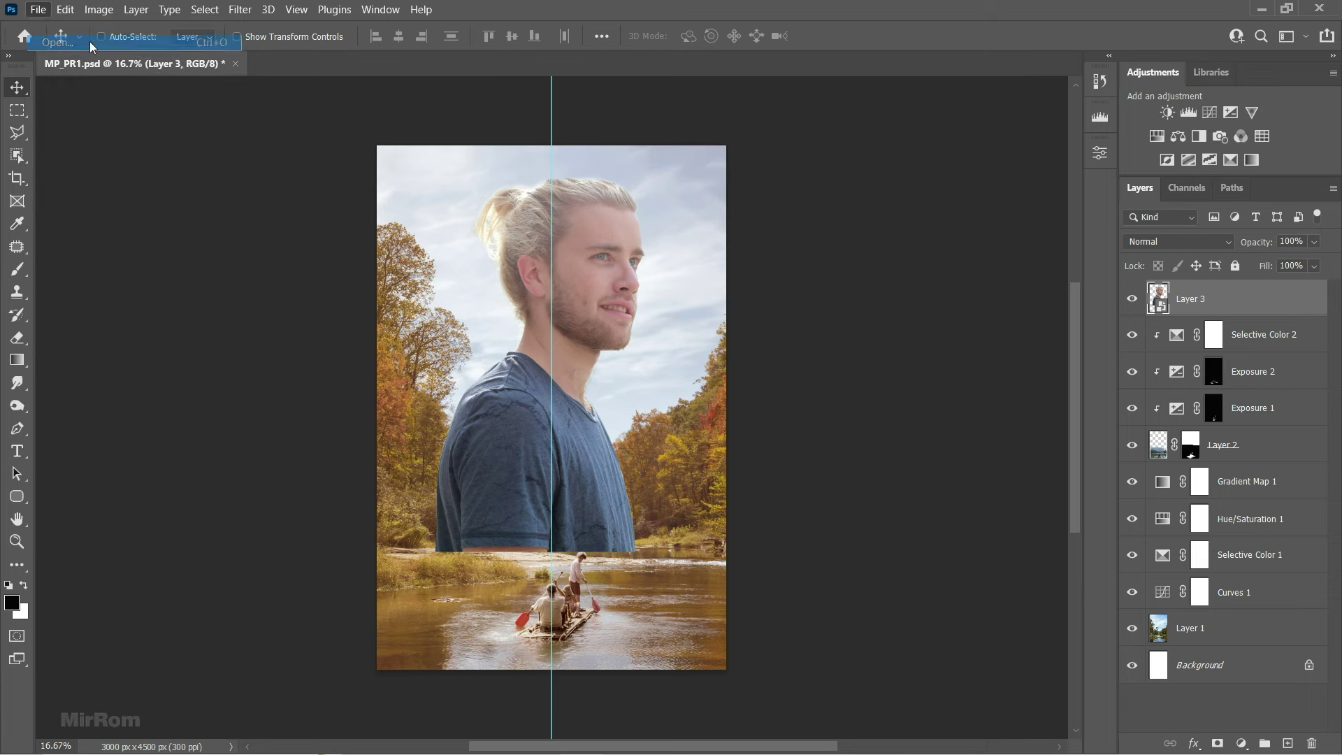
{"action": "left_click", "coordinate": [534, 64]}
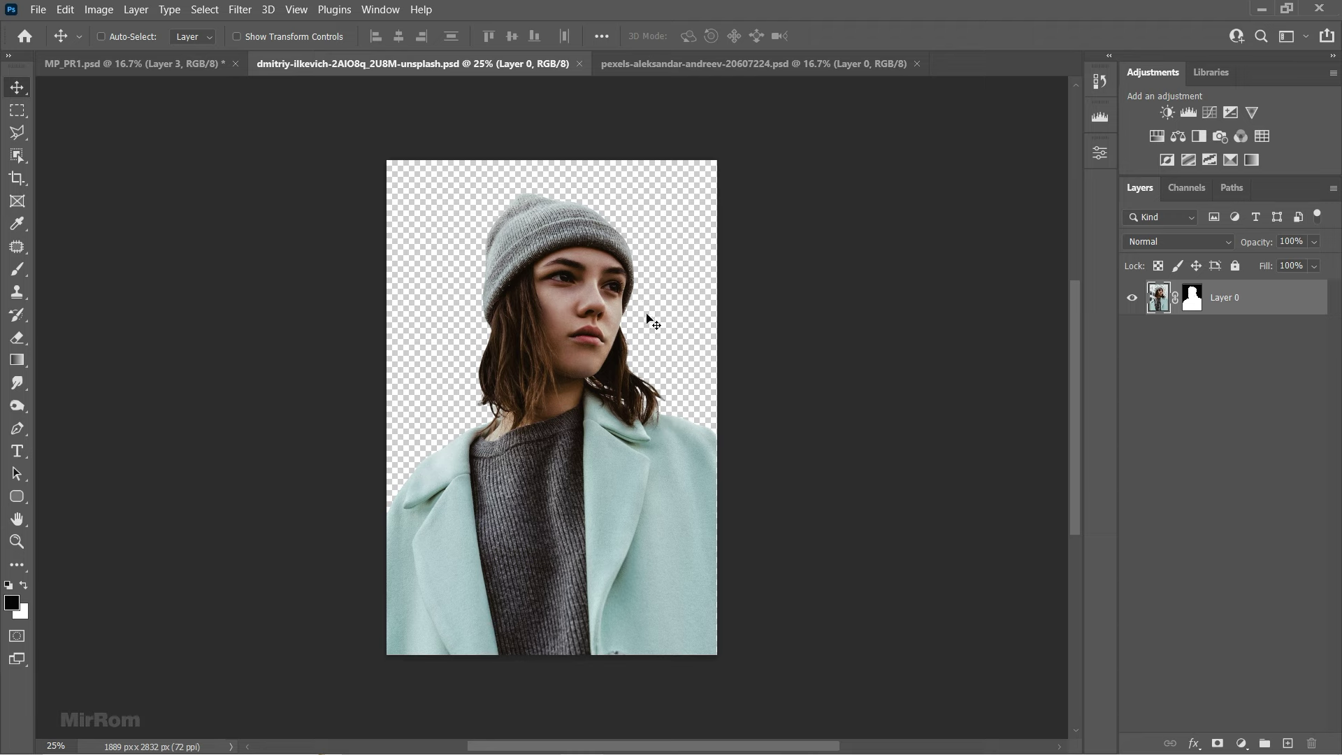
{"action": "left_click_drag", "start_coordinate": [605, 313], "coordinate": [584, 135]}
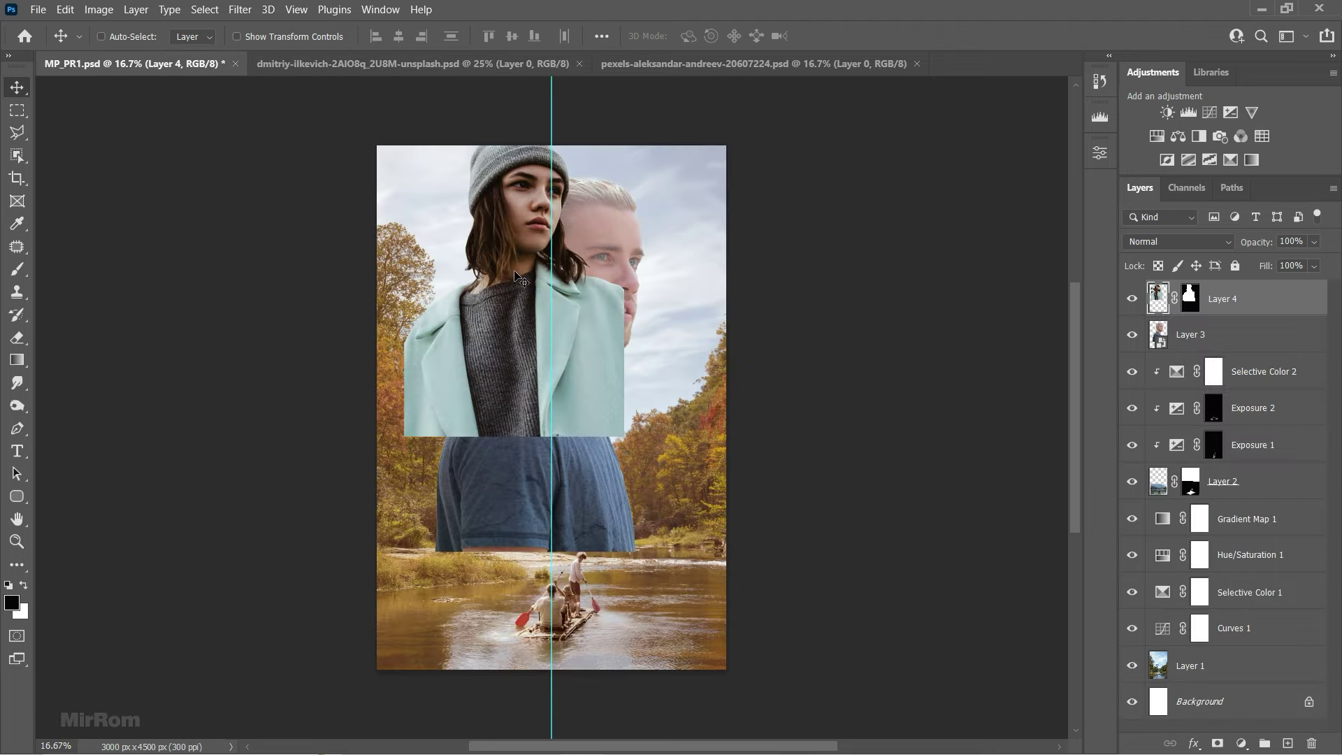
{"action": "left_click", "coordinate": [580, 64]}
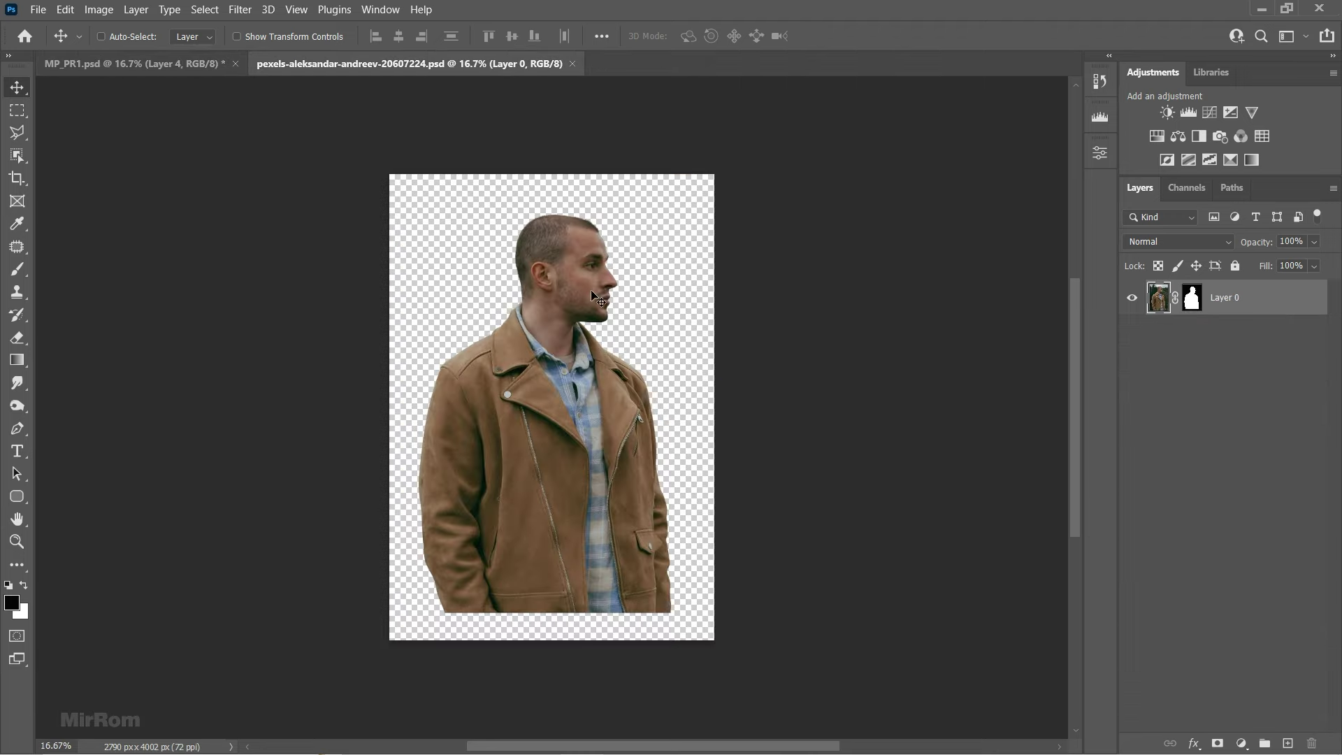
{"action": "mouse_move", "coordinate": [590, 289]}
{"action": "left_mouse_down"}
{"action": "mouse_move", "coordinate": [283, 94]}
{"action": "mouse_move", "coordinate": [601, 279]}
{"action": "left_mouse_up"}
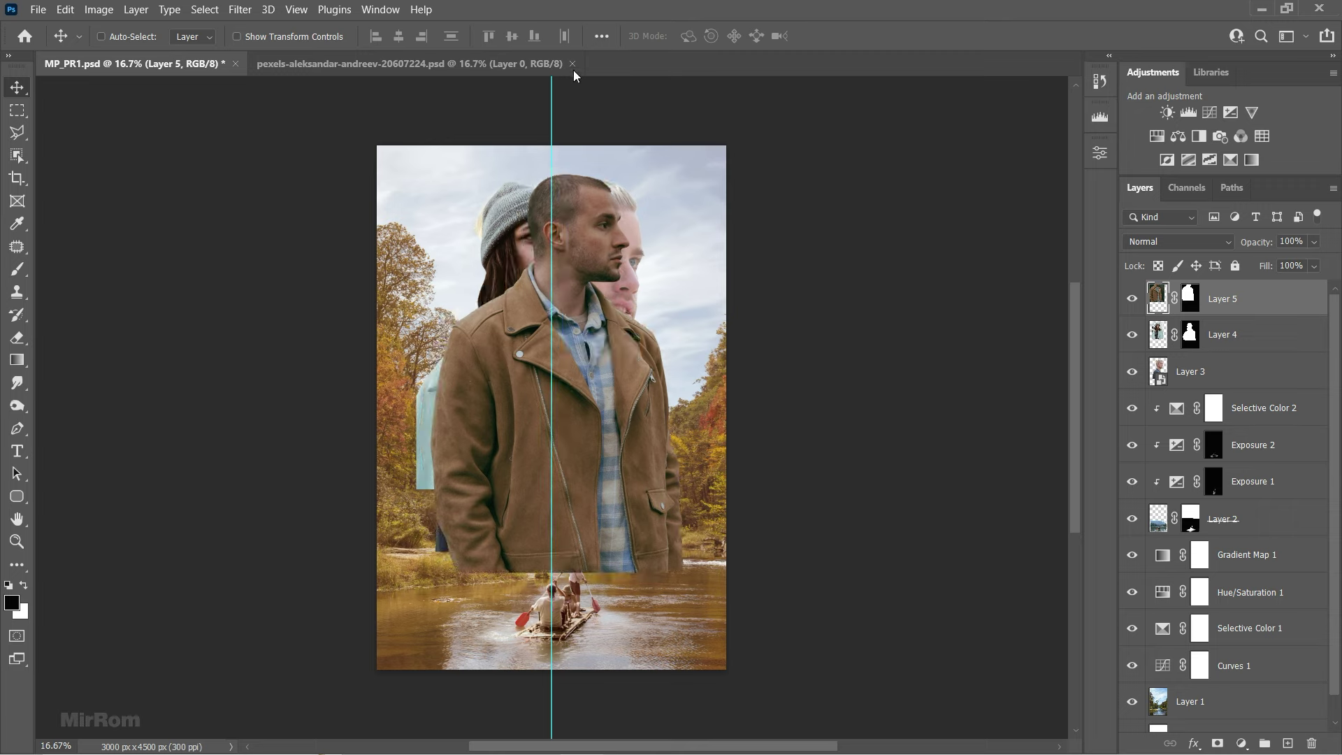
{"action": "left_click", "coordinate": [572, 64]}
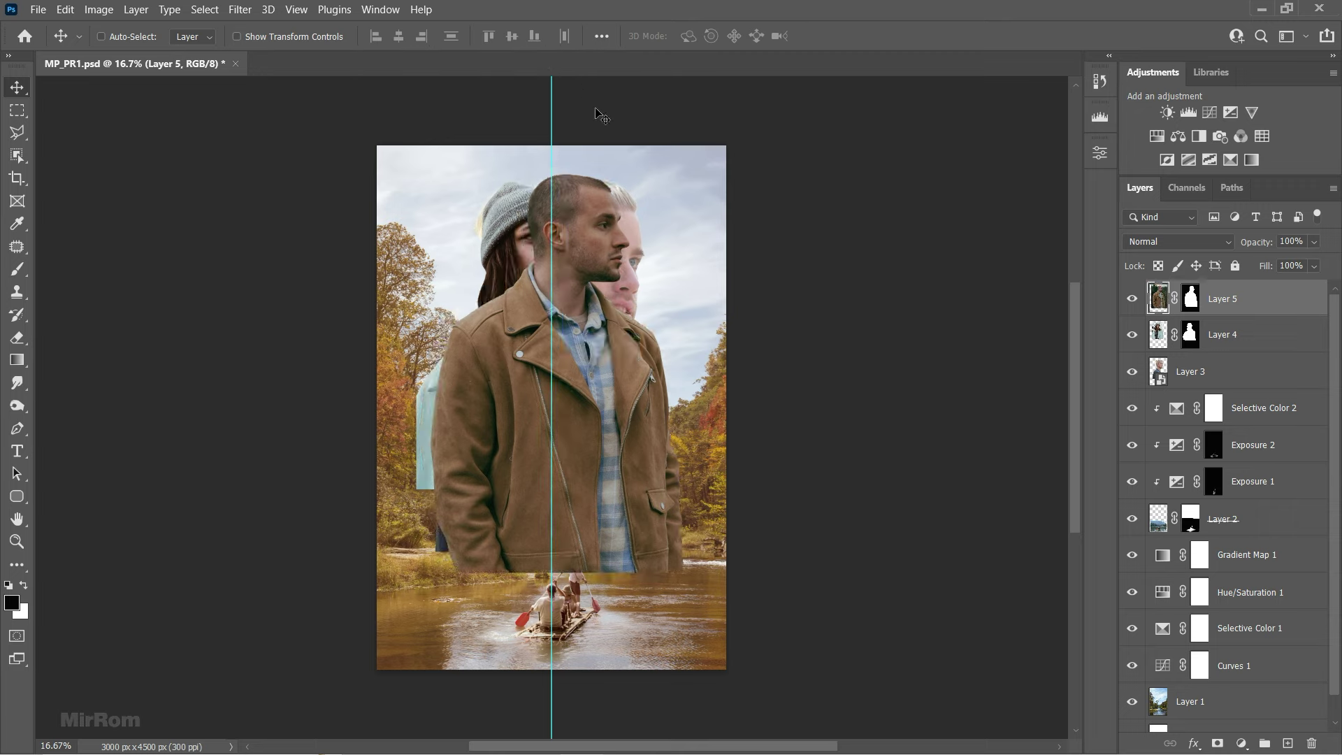
- Delete the layer masks from both new portrait layers
{"action": "right_click", "coordinate": [1192, 301]}
{"action": "left_click", "coordinate": [1216, 337]}
{"action": "right_click", "coordinate": [1192, 336]}
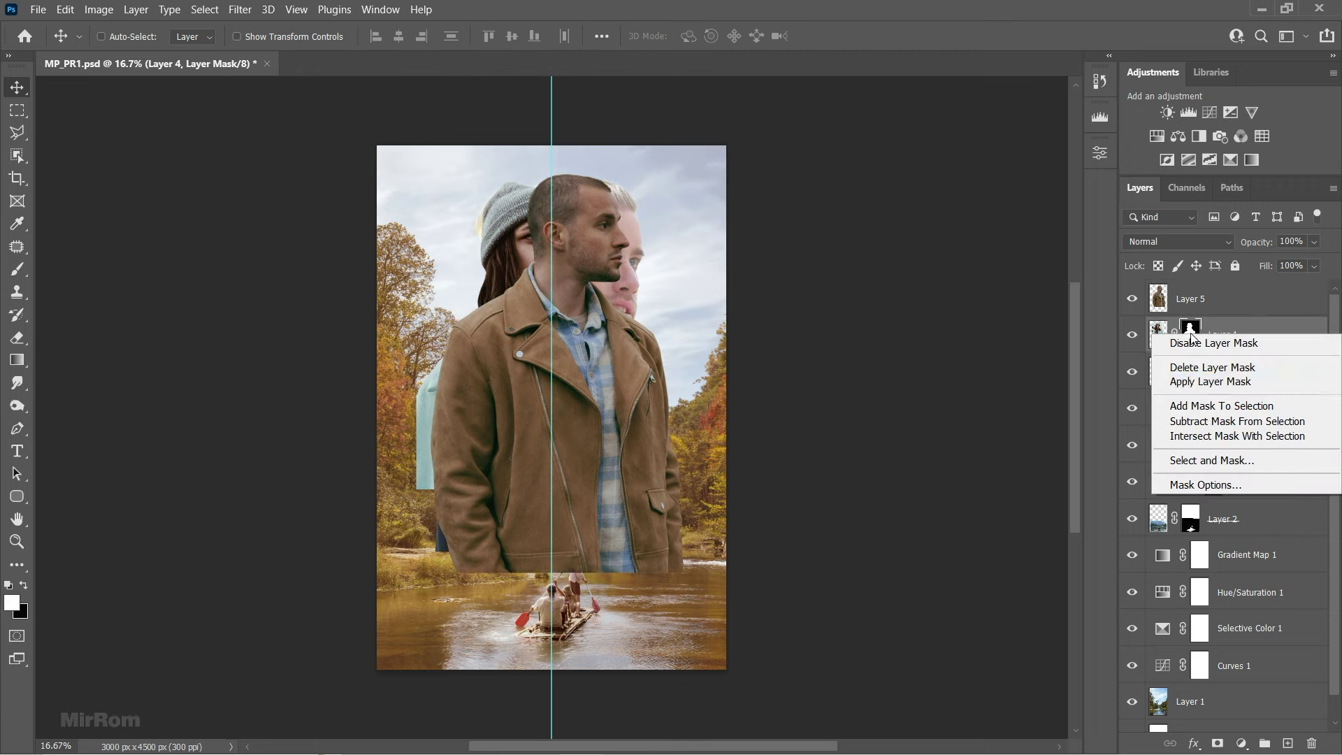
{"action": "left_click", "coordinate": [1216, 371]}
- Convert the man's layer to a Smart Object, hide the woman's layer, and start transforming the man
{"action": "left_click", "coordinate": [1224, 307]}
{"action": "right_click", "coordinate": [1223, 307]}
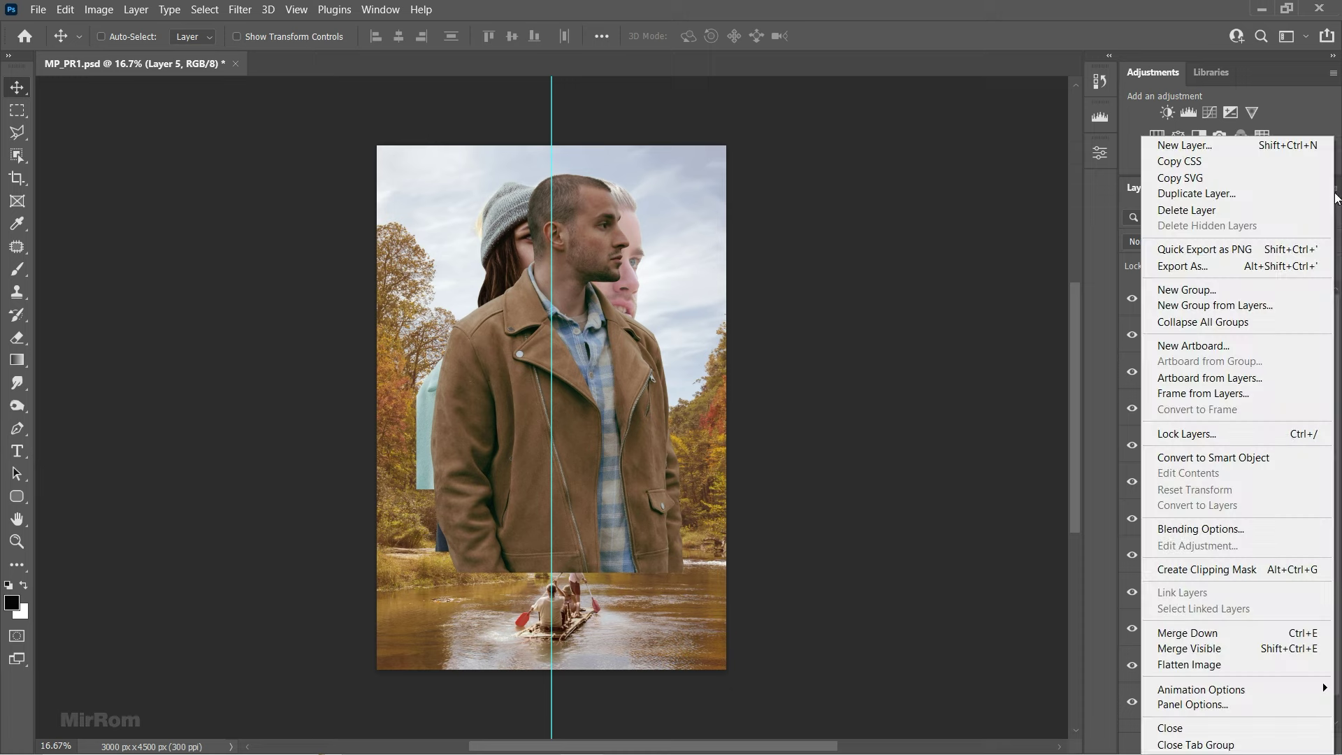
{"action": "left_click", "coordinate": [1231, 458]}
{"action": "left_click", "coordinate": [1132, 335]}
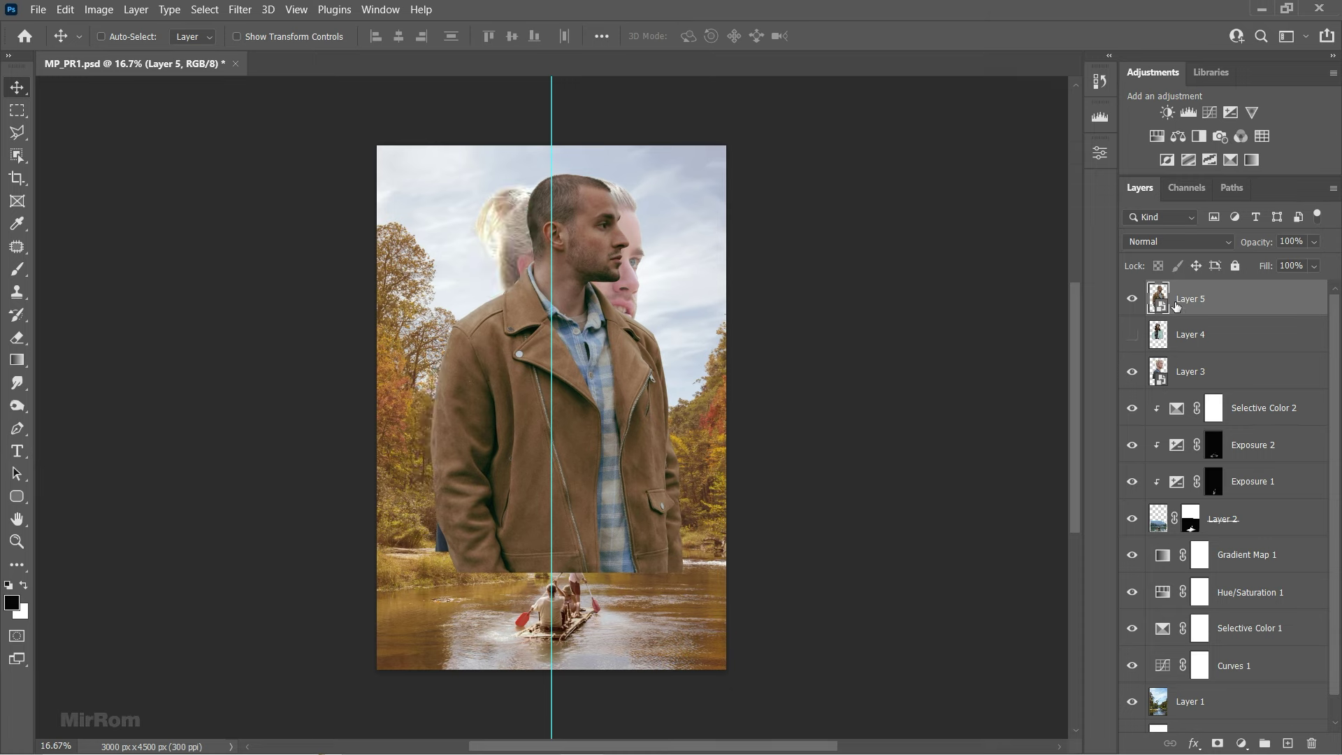
{"action": "key", "text": "ctrl+t"}
{"action": "right_click", "coordinate": [622, 337]}
- Flip the brown-jacket man horizontally, scale him to about 77%, and position him
{"action": "left_click", "coordinate": [650, 606]}
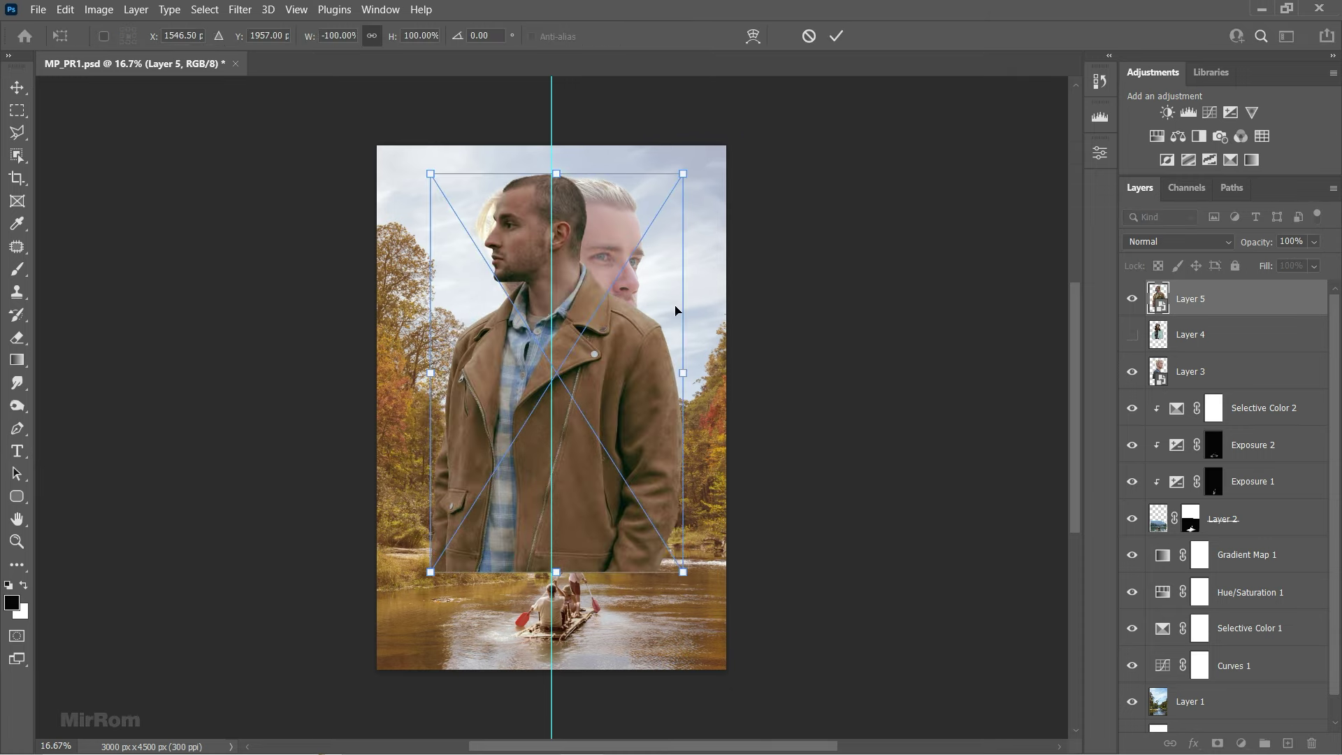
{"action": "left_click_drag", "start_coordinate": [672, 182], "coordinate": [583, 324]}
{"action": "left_click_drag", "start_coordinate": [516, 361], "coordinate": [513, 353]}
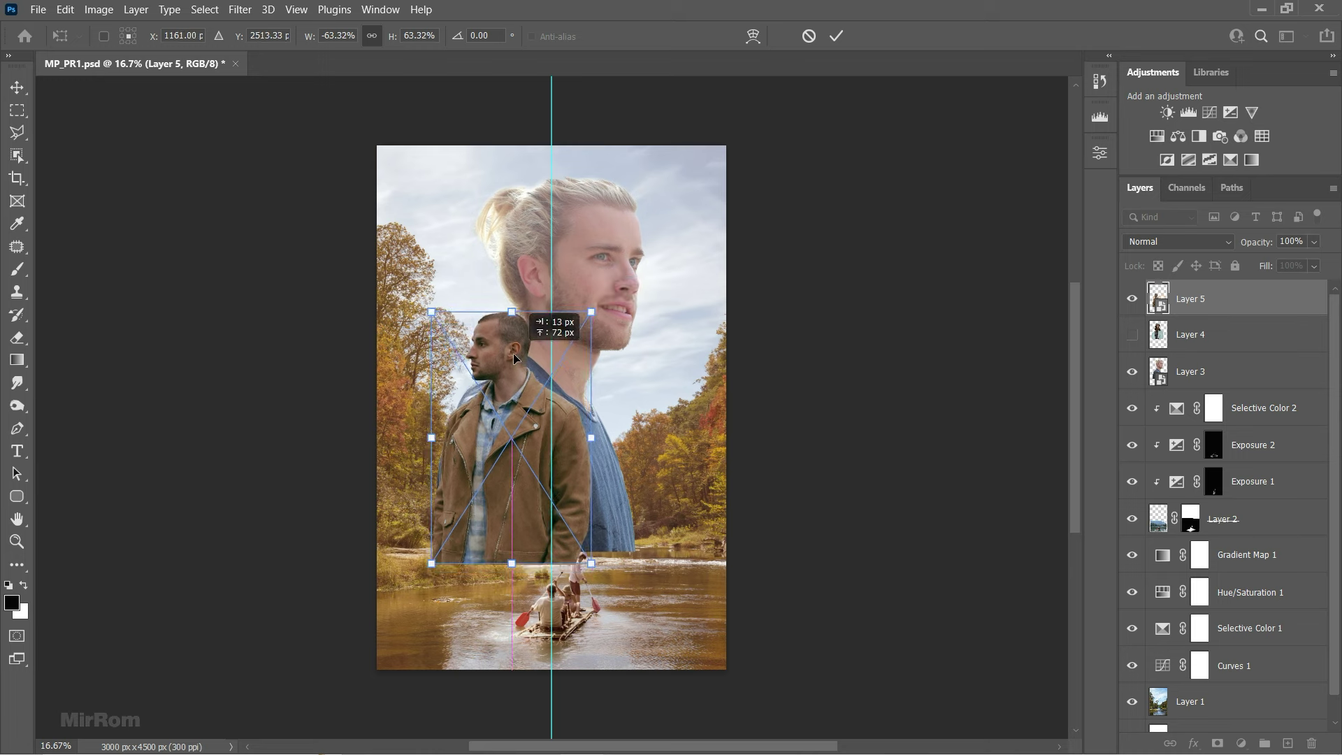
{"action": "left_click_drag", "start_coordinate": [592, 562], "coordinate": [627, 620]}
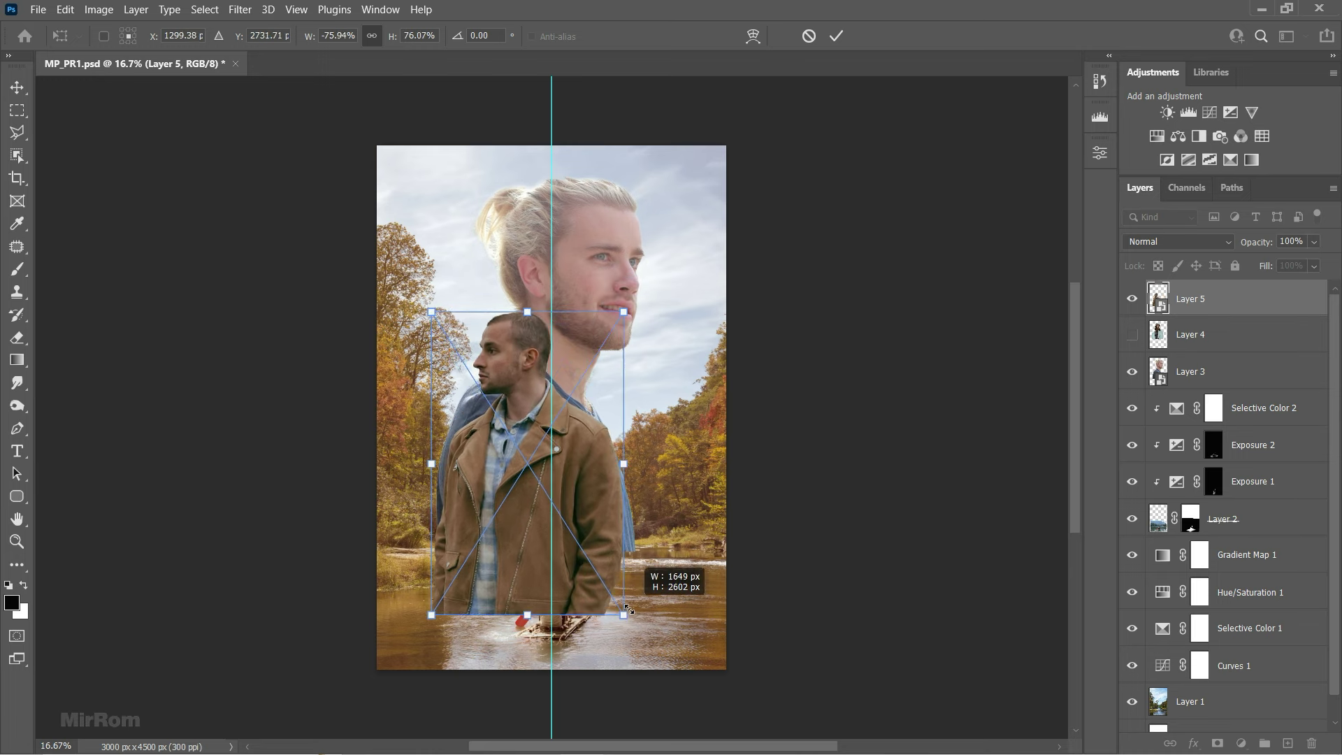
{"action": "left_click_drag", "start_coordinate": [616, 523], "coordinate": [598, 524]}
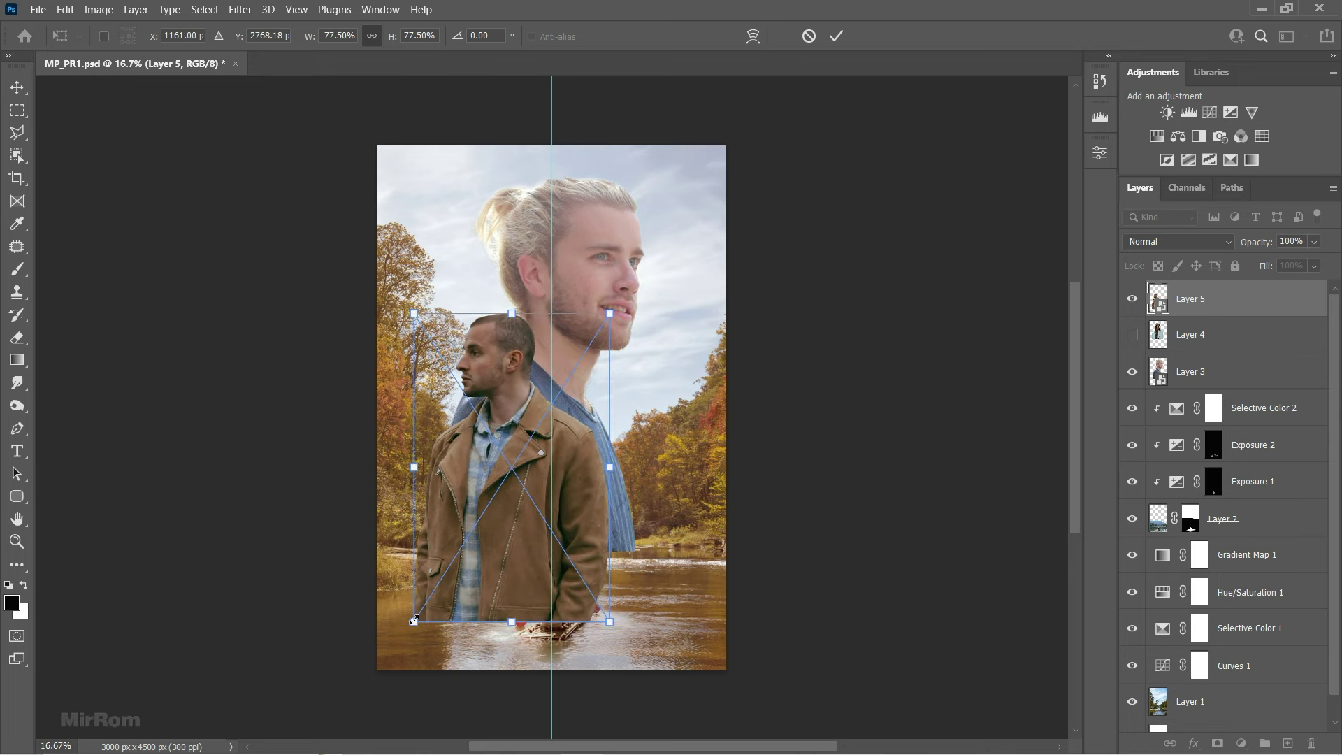
{"action": "left_click", "coordinate": [836, 36]}
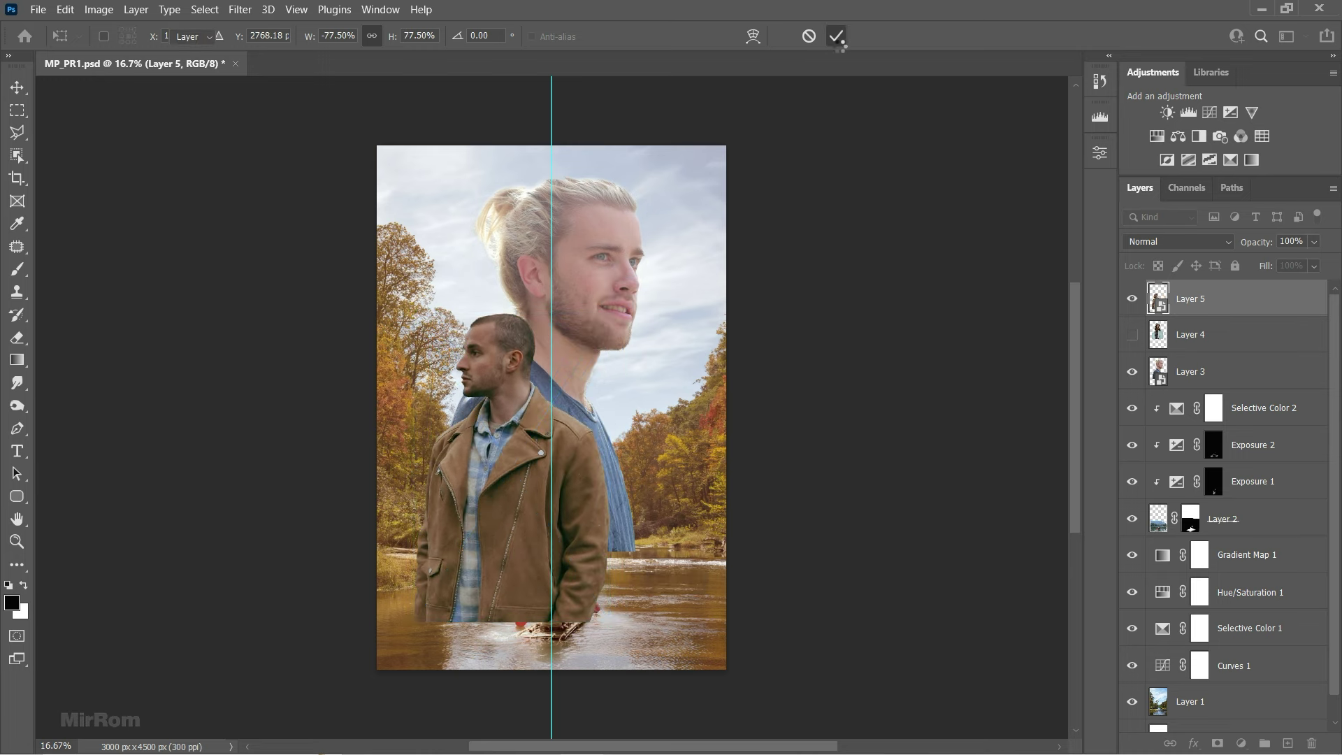
- Show the woman's layer, convert it to a Smart Object, and move her right and down
{"action": "left_click", "coordinate": [1133, 336]}
{"action": "left_click", "coordinate": [1237, 337]}
{"action": "left_click", "coordinate": [1333, 189]}
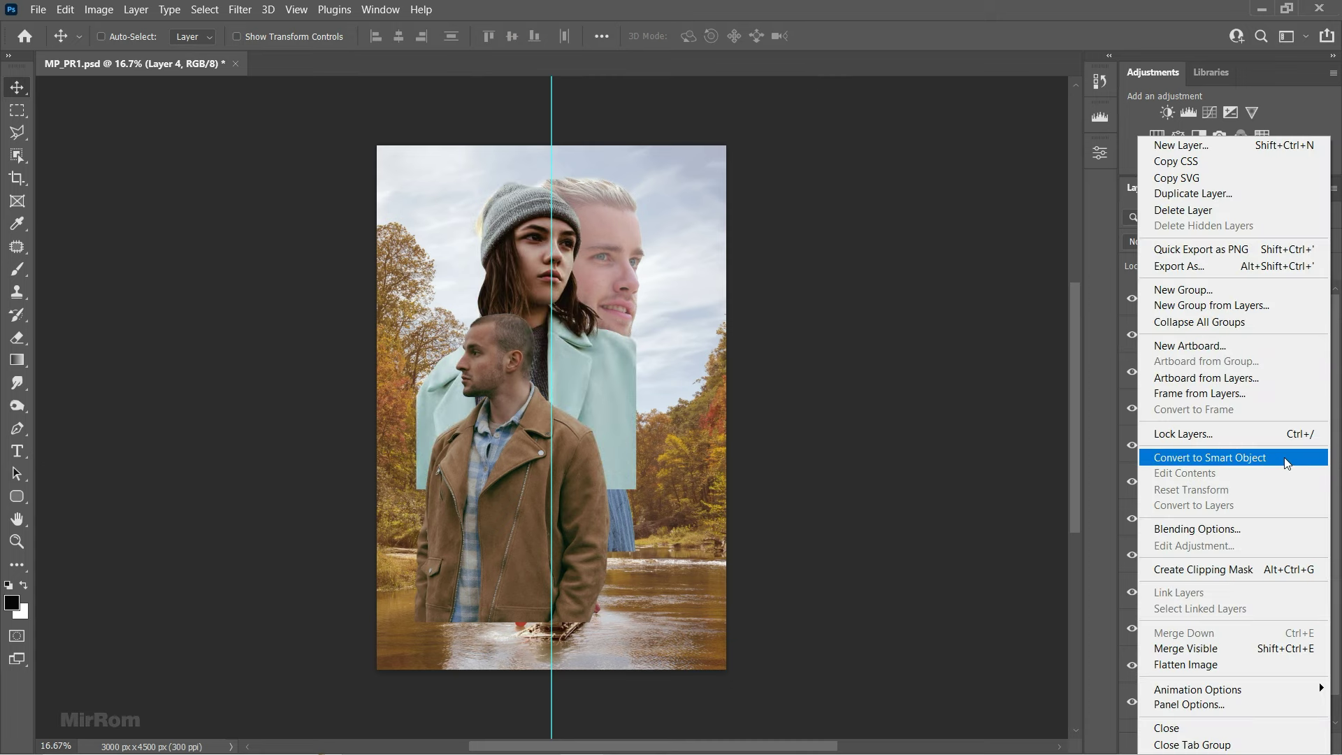
{"action": "left_click", "coordinate": [1228, 458]}
{"action": "mouse_move", "coordinate": [648, 355]}
{"action": "left_mouse_down"}
{"action": "mouse_move", "coordinate": [673, 400]}
{"action": "mouse_move", "coordinate": [734, 444]}
{"action": "left_mouse_up"}
- Shrink the woman with Free Transform and fine-tune her position
{"action": "key", "text": "ctrl+t"}
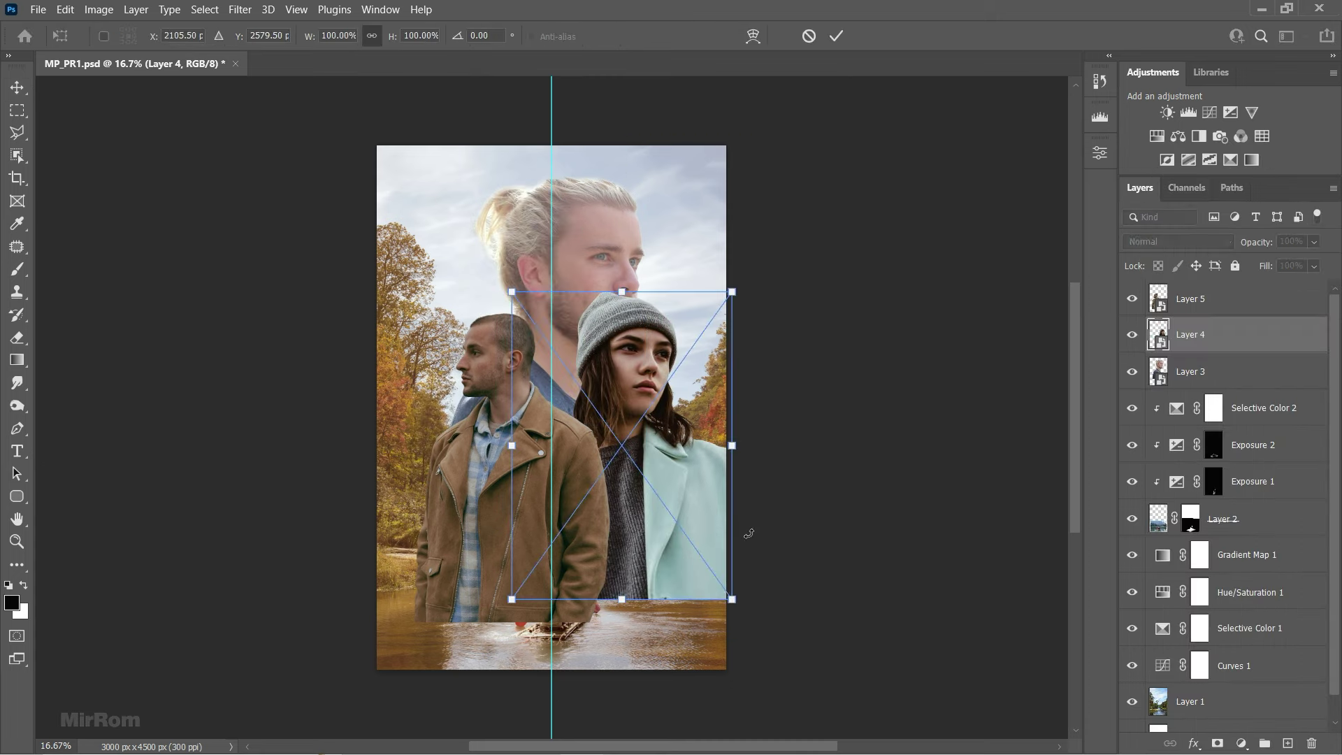
{"action": "left_click_drag", "start_coordinate": [731, 599], "coordinate": [683, 557]}
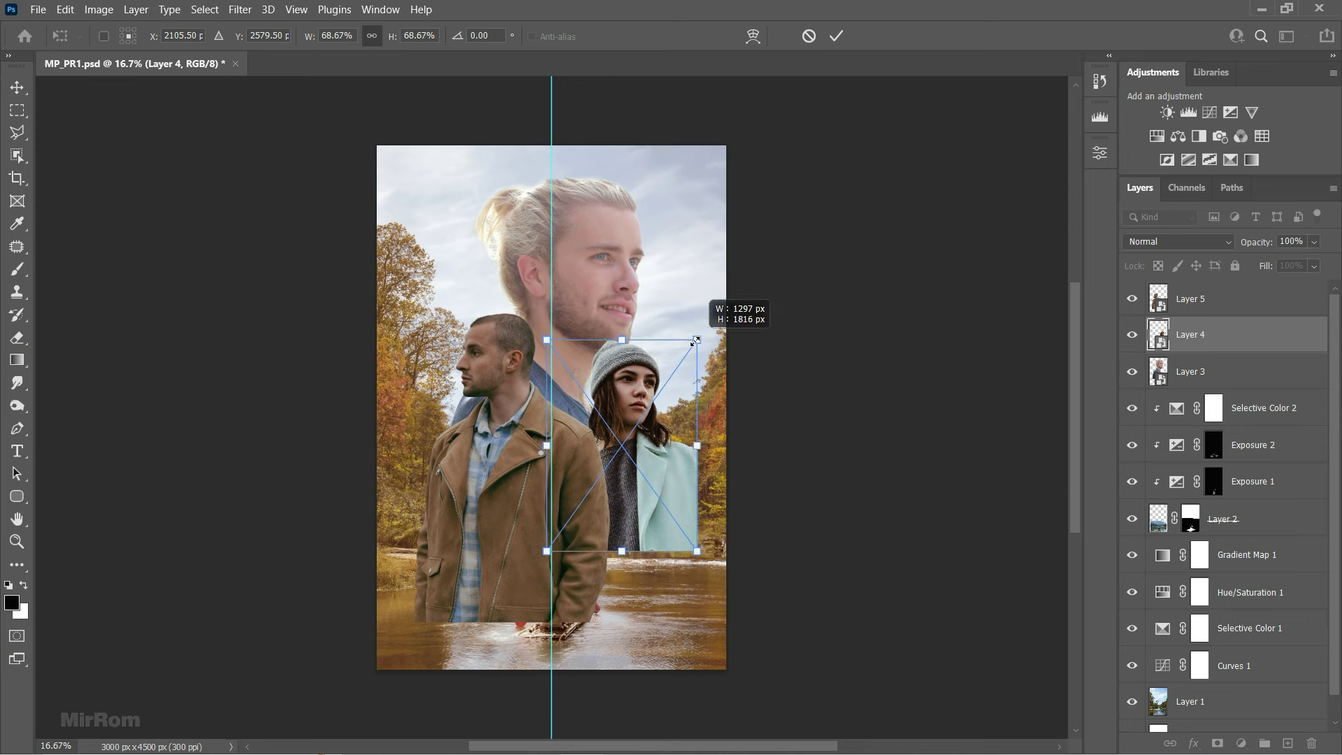
{"action": "left_click_drag", "start_coordinate": [697, 340], "coordinate": [693, 342]}
{"action": "left_click", "coordinate": [836, 36]}
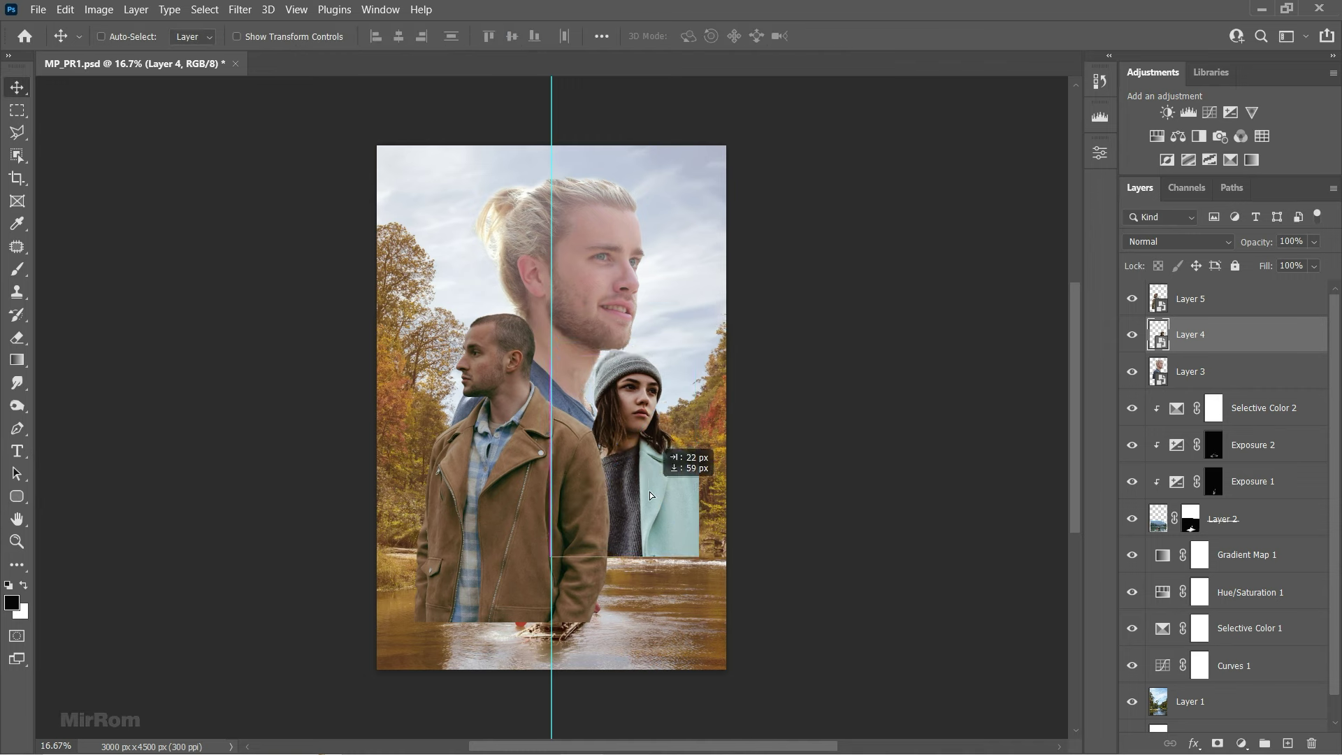
{"action": "left_click_drag", "start_coordinate": [648, 492], "coordinate": [636, 481]}
{"action": "key", "text": "shift+Right"}
{"action": "key", "text": "shift+Right"}
{"action": "key", "text": "shift+Right"}
{"action": "key", "text": "shift+Right"}
{"action": "key", "text": "shift+Right"}
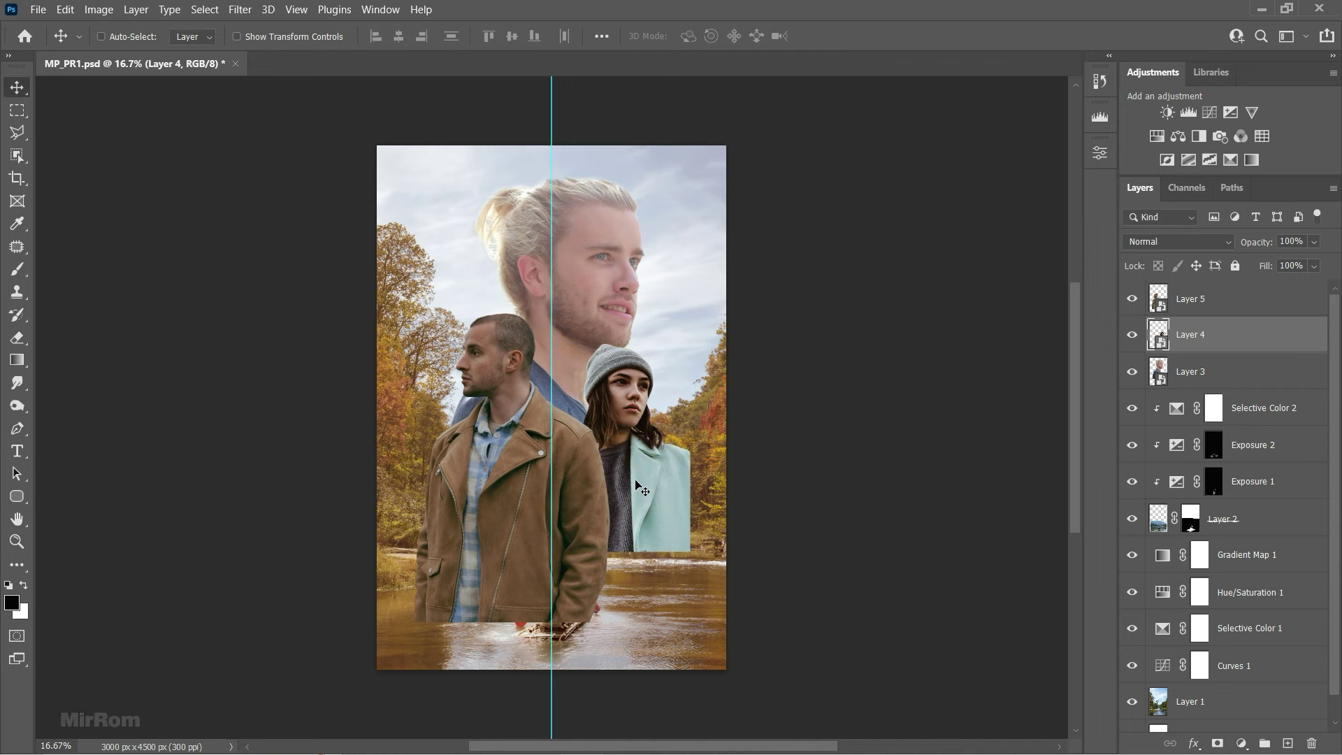
- Nudge the brown-jacket man up and right, hide the centre guide, and save the poster
{"action": "left_click", "coordinate": [1203, 306]}
{"action": "key", "text": "shift+Up"}
{"action": "key", "text": "shift+Up"}
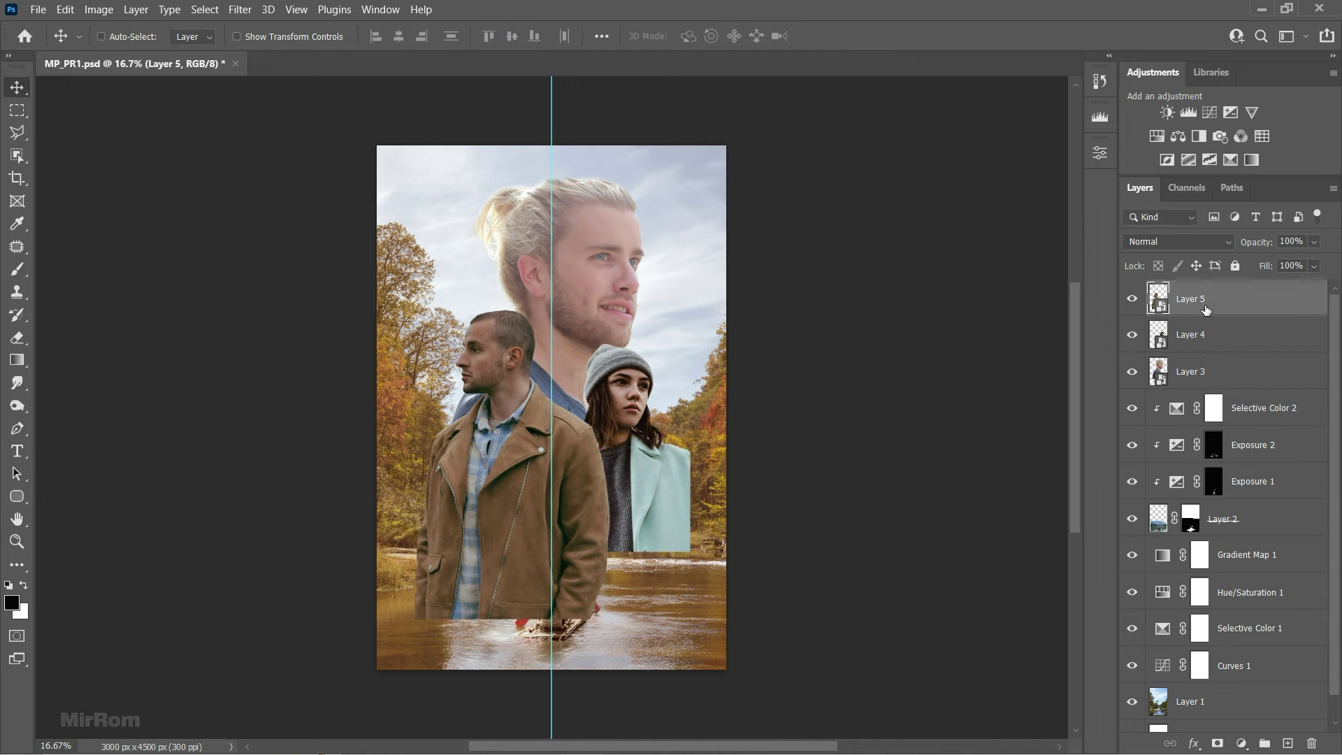
{"action": "key", "text": "shift+Up"}
{"action": "key", "text": "shift+Up"}
{"action": "key", "text": "shift+Up"}
{"action": "key", "text": "shift+Right"}
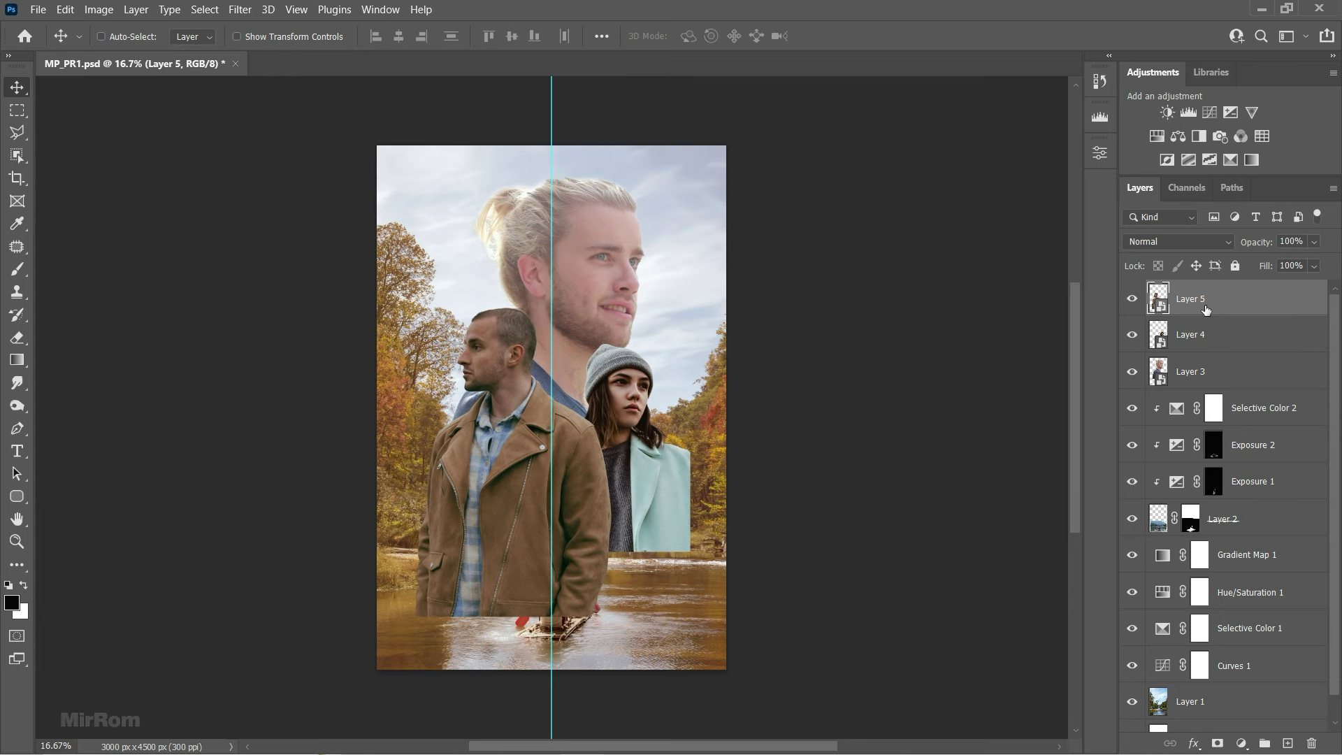
{"action": "key", "text": "shift+Right"}
{"action": "key", "text": "ctrl+semicolon"}
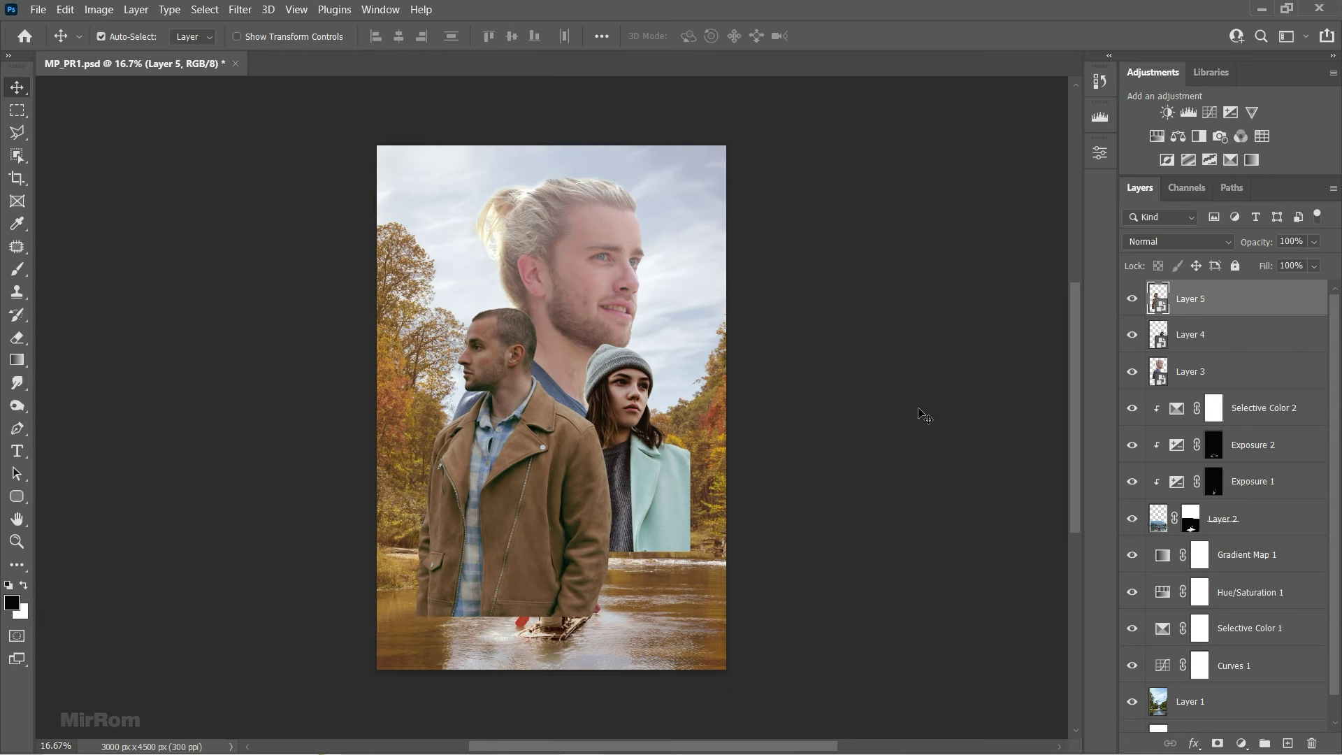
{"action": "key", "text": "ctrl+s"}
- Enlarge the blond man's layer to about 121%
{"action": "left_click", "coordinate": [1202, 373]}
{"action": "key", "text": "ctrl+t"}
{"action": "left_click_drag", "start_coordinate": [647, 159], "coordinate": [660, 142]}
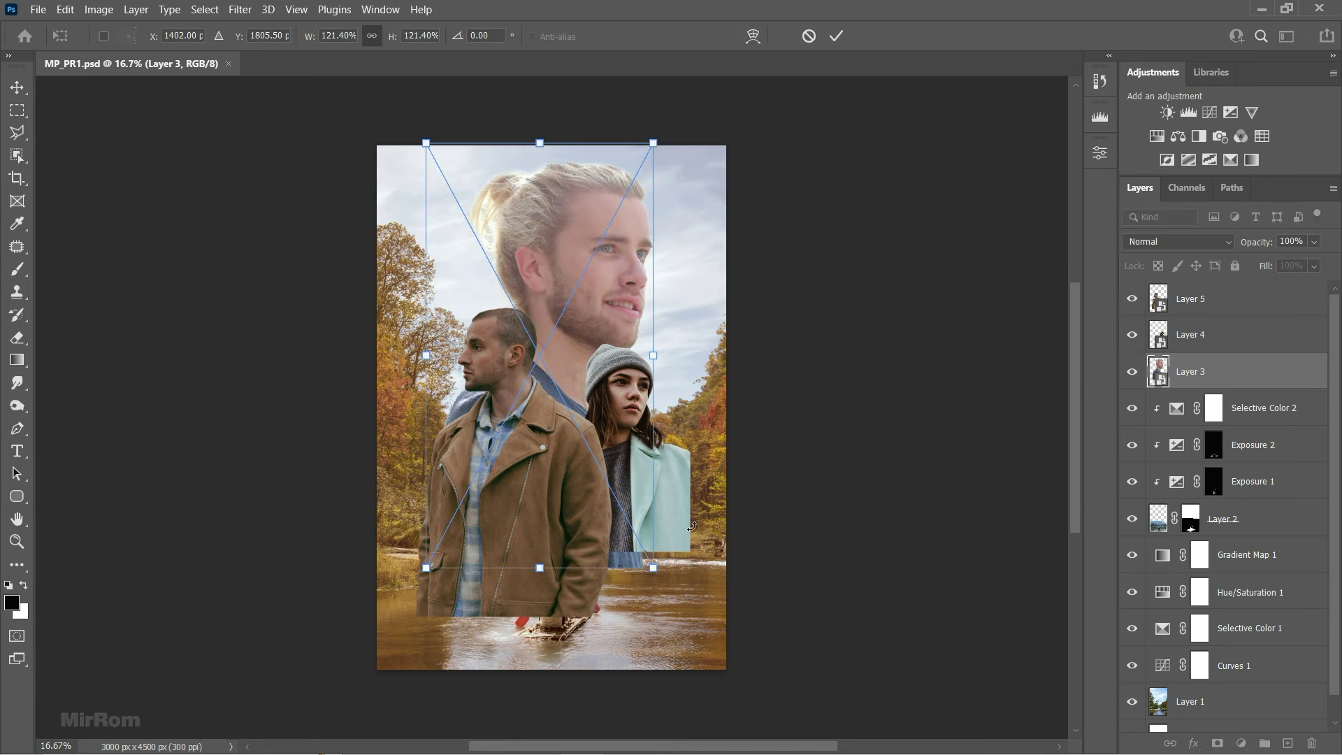
{"action": "left_click", "coordinate": [829, 39]}
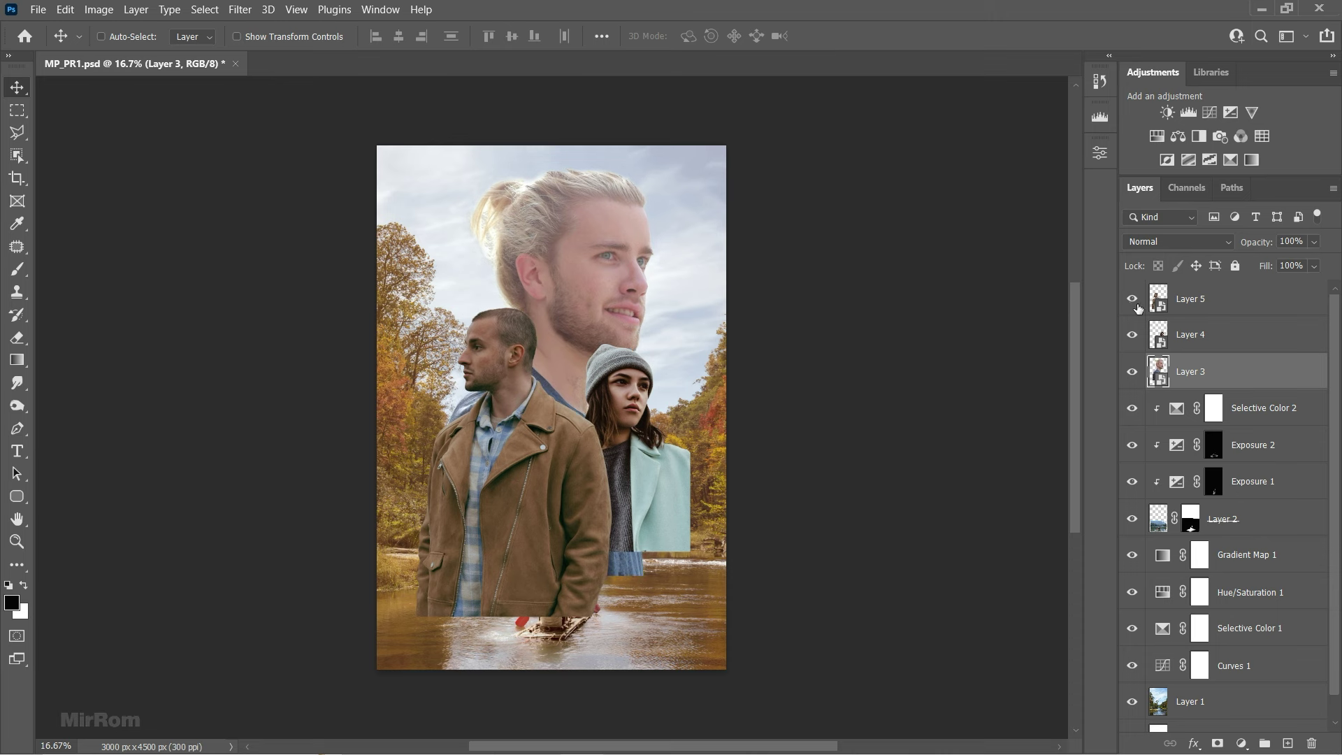
- Group the three portrait layers, add a group mask, and name the group 'Model'
{"action": "left_click", "coordinate": [1235, 312], "text": "shift"}
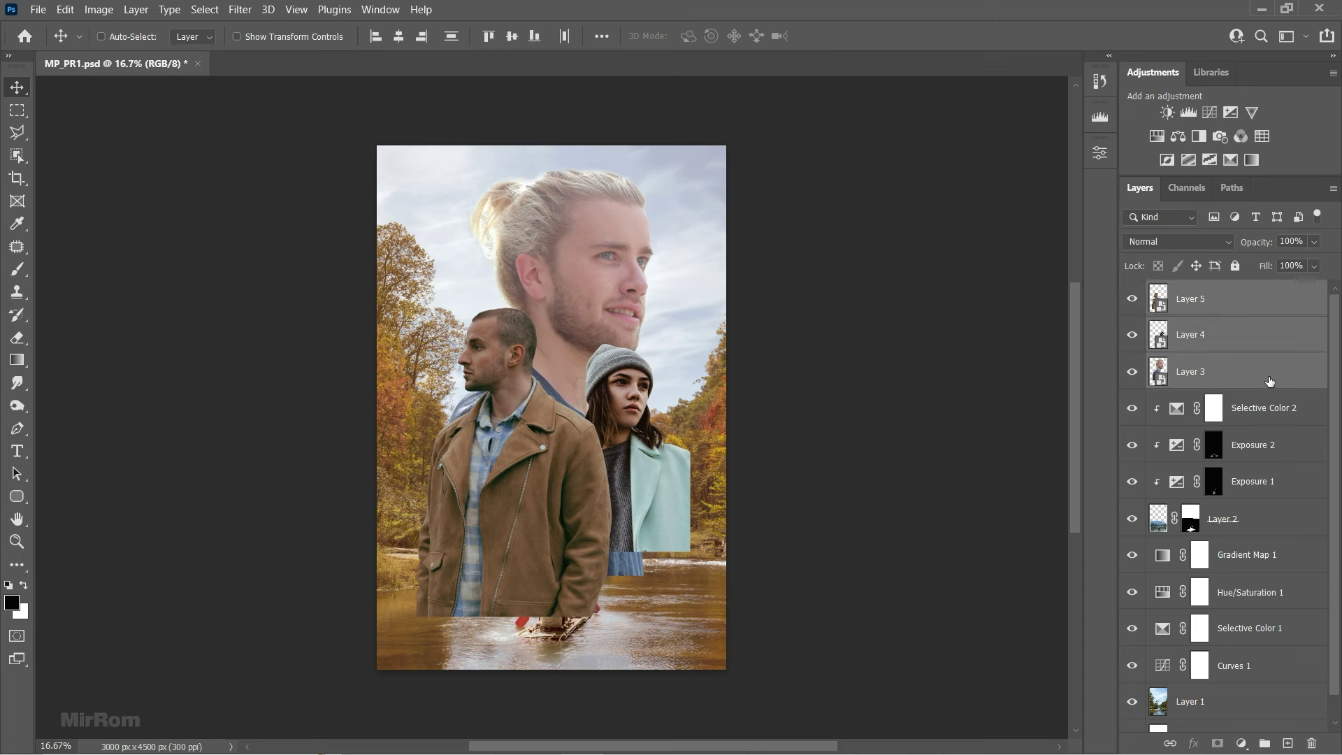
{"action": "left_click", "coordinate": [1263, 742]}
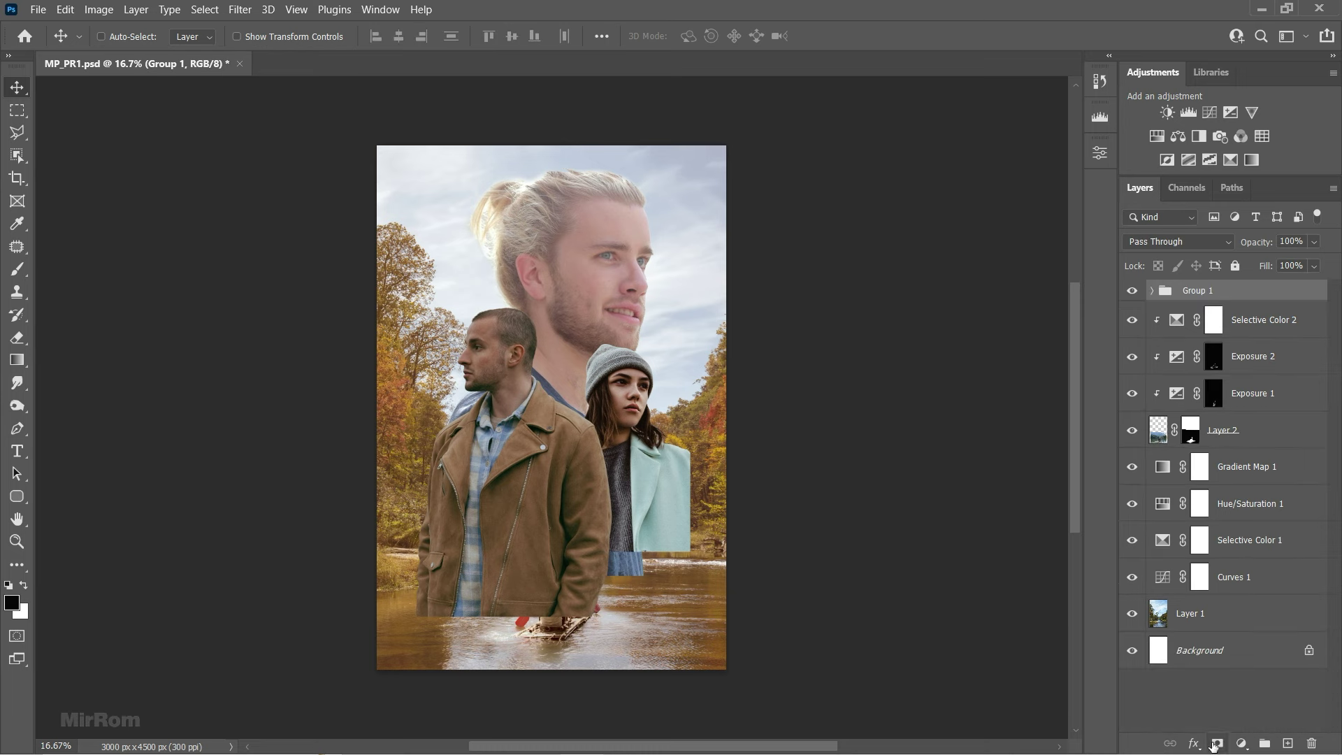
{"action": "left_click", "coordinate": [1217, 742]}
{"action": "double_click", "coordinate": [1232, 299]}
{"action": "type", "text": "Model"}
{"action": "key", "text": "Return"}
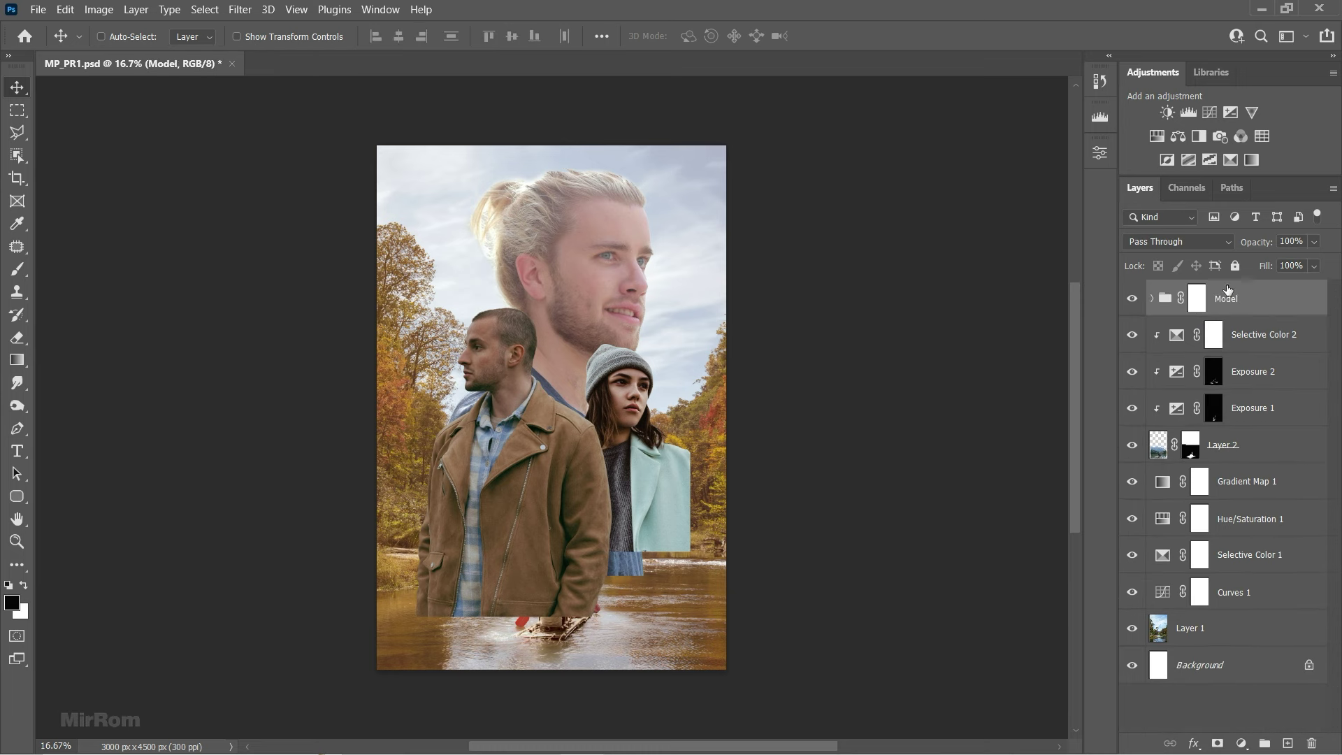
- Paint black on the Model mask with a 1600 brush to hide the lower bodies
{"action": "left_click", "coordinate": [18, 279]}
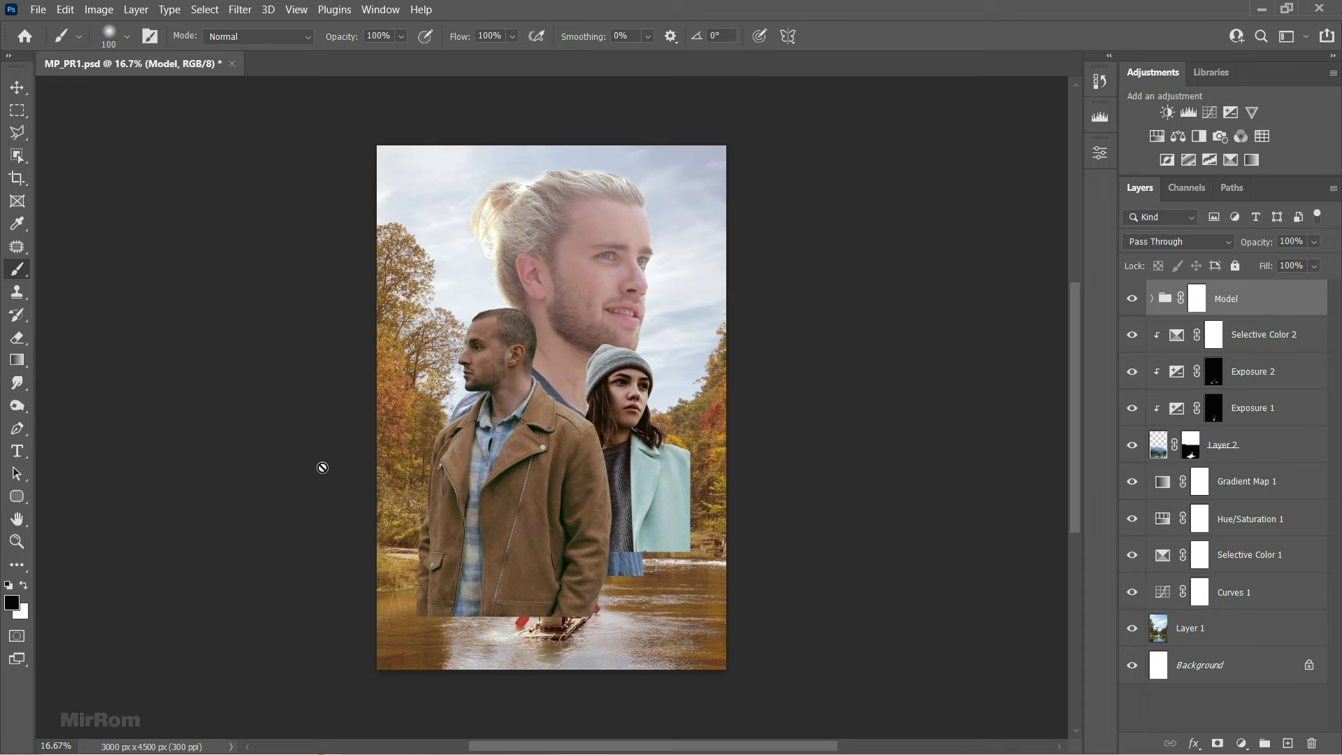
{"action": "left_click", "coordinate": [1190, 308]}
{"action": "key", "text": "x"}
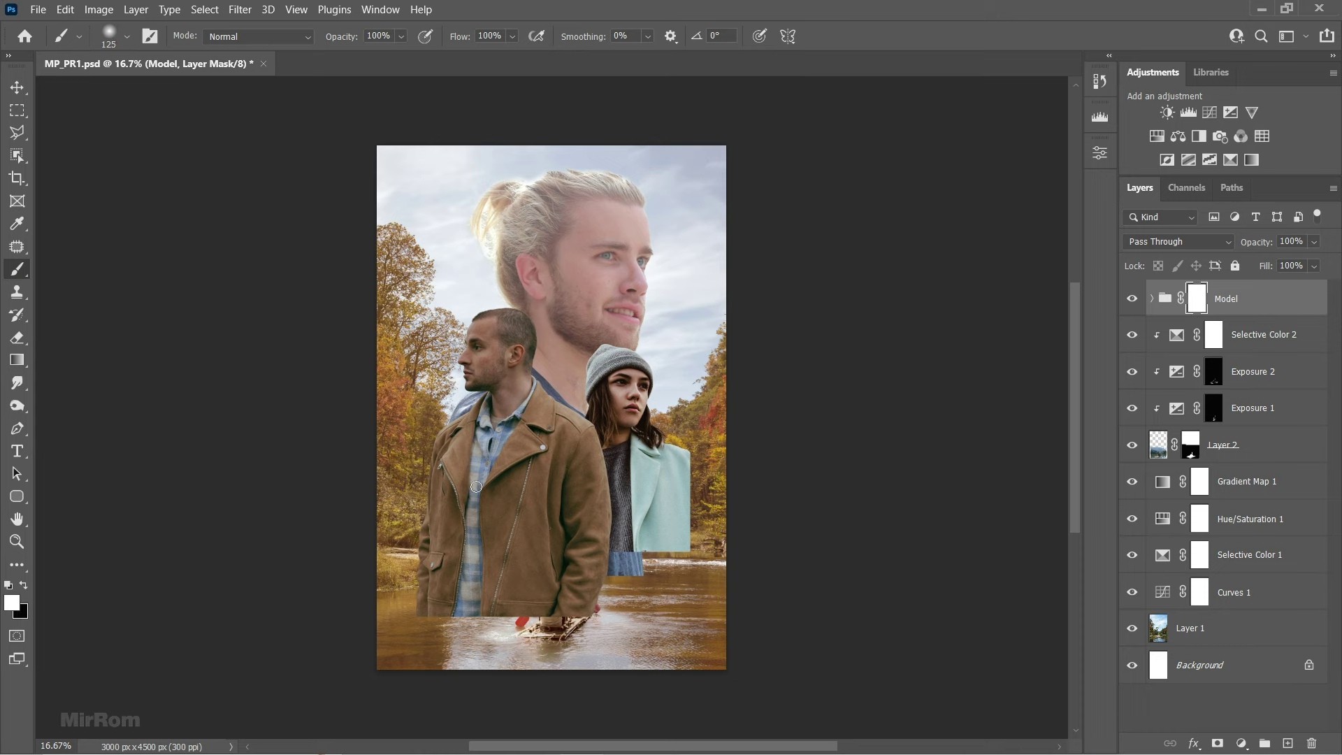
{"action": "key", "text": "bracketright"}
{"action": "key", "text": "bracketright"}
{"action": "key", "text": "bracketright"}
{"action": "key", "text": "bracketright"}
{"action": "key", "text": "bracketright"}
{"action": "key", "text": "bracketright"}
{"action": "key", "text": "bracketright"}
{"action": "key", "text": "bracketright"}
{"action": "key", "text": "bracketright"}
{"action": "key", "text": "bracketright"}
{"action": "key", "text": "x"}
{"action": "mouse_move", "coordinate": [375, 554]}
{"action": "left_mouse_down"}
{"action": "mouse_move", "coordinate": [745, 549]}
{"action": "mouse_move", "coordinate": [436, 568]}
{"action": "left_mouse_up"}
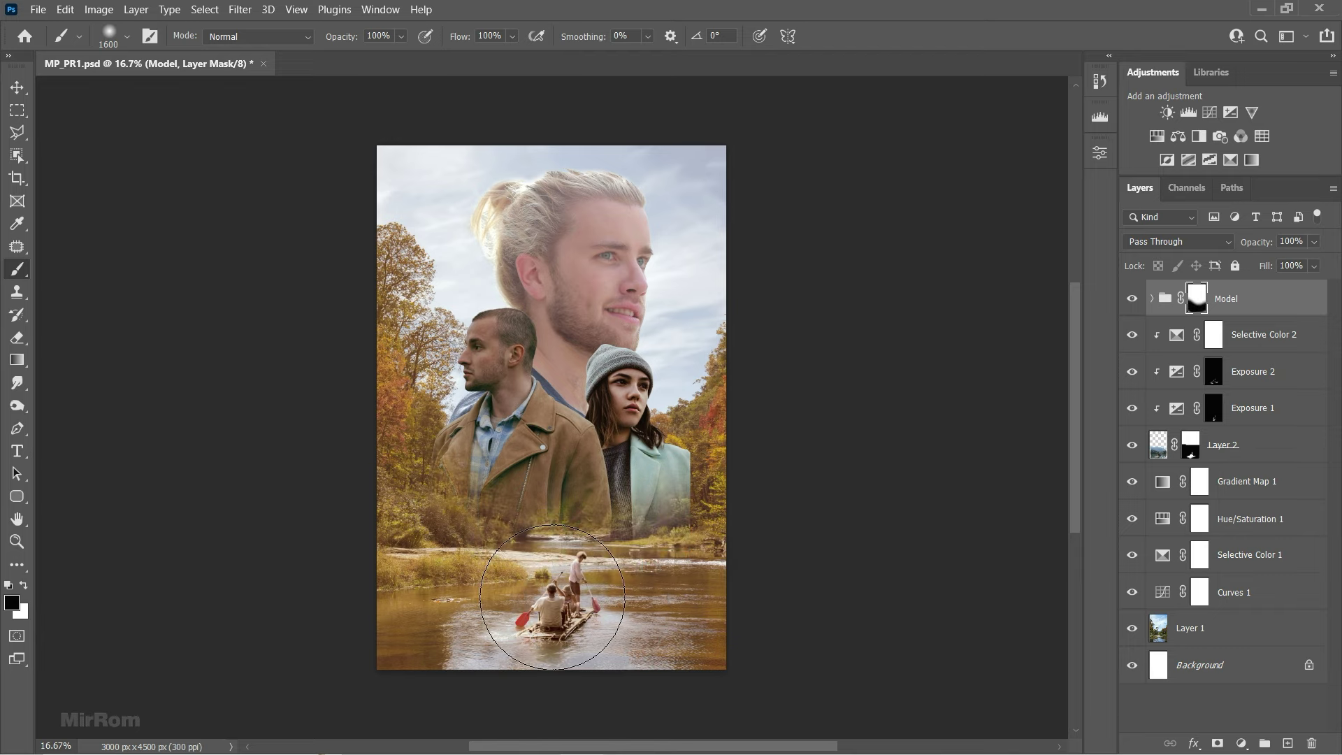
- Adjust the mask brush size between 900 and 1100, then return to the Move tool
{"action": "scroll", "coordinate": [664, 607], "scroll_direction": "up", "scroll_amount": 1}
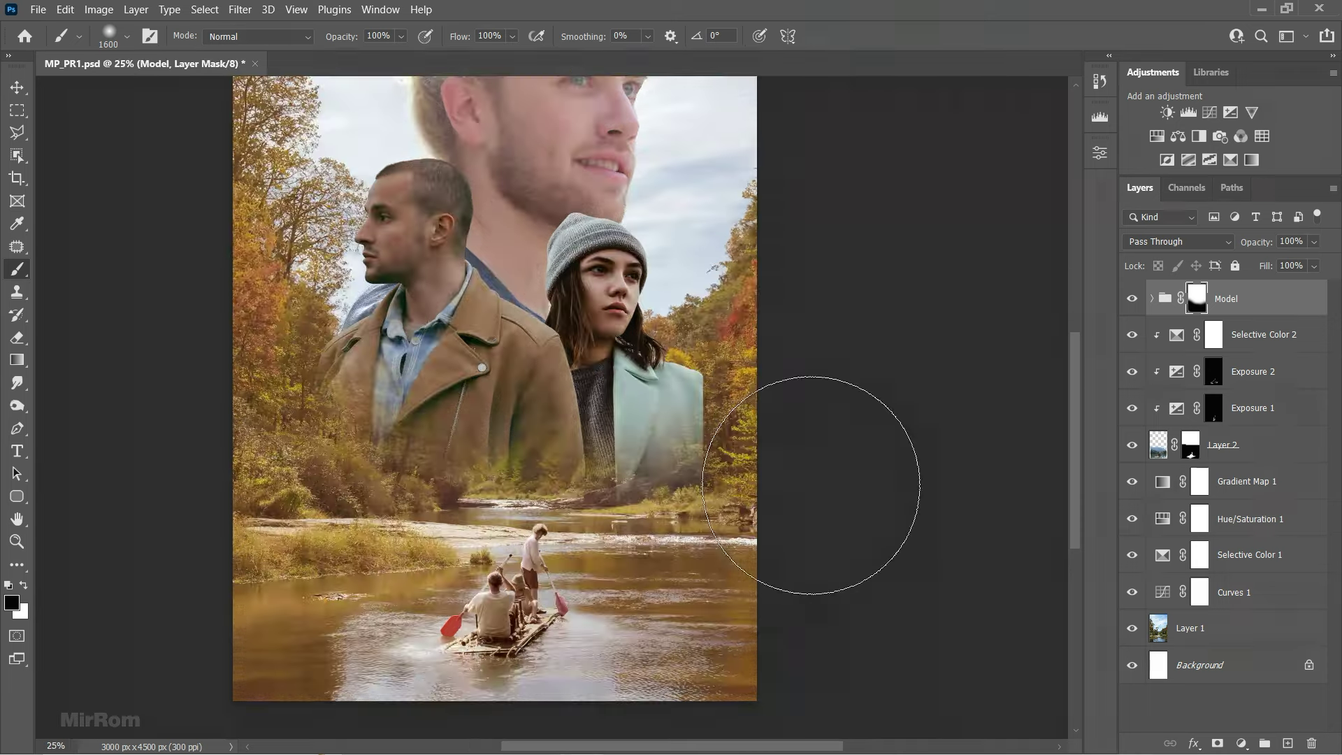
{"action": "key", "text": "bracketleft"}
{"action": "key", "text": "bracketleft"}
{"action": "key", "text": "bracketleft"}
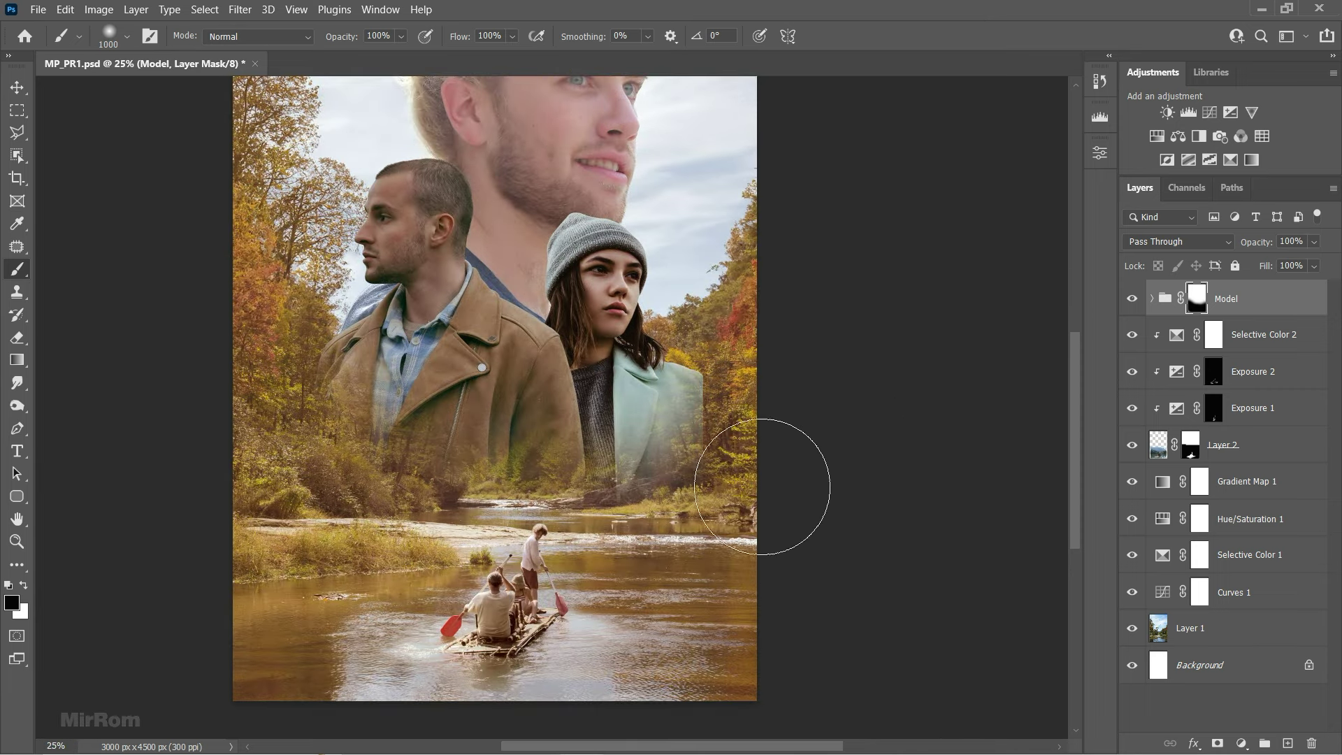
{"action": "key", "text": "bracketleft"}
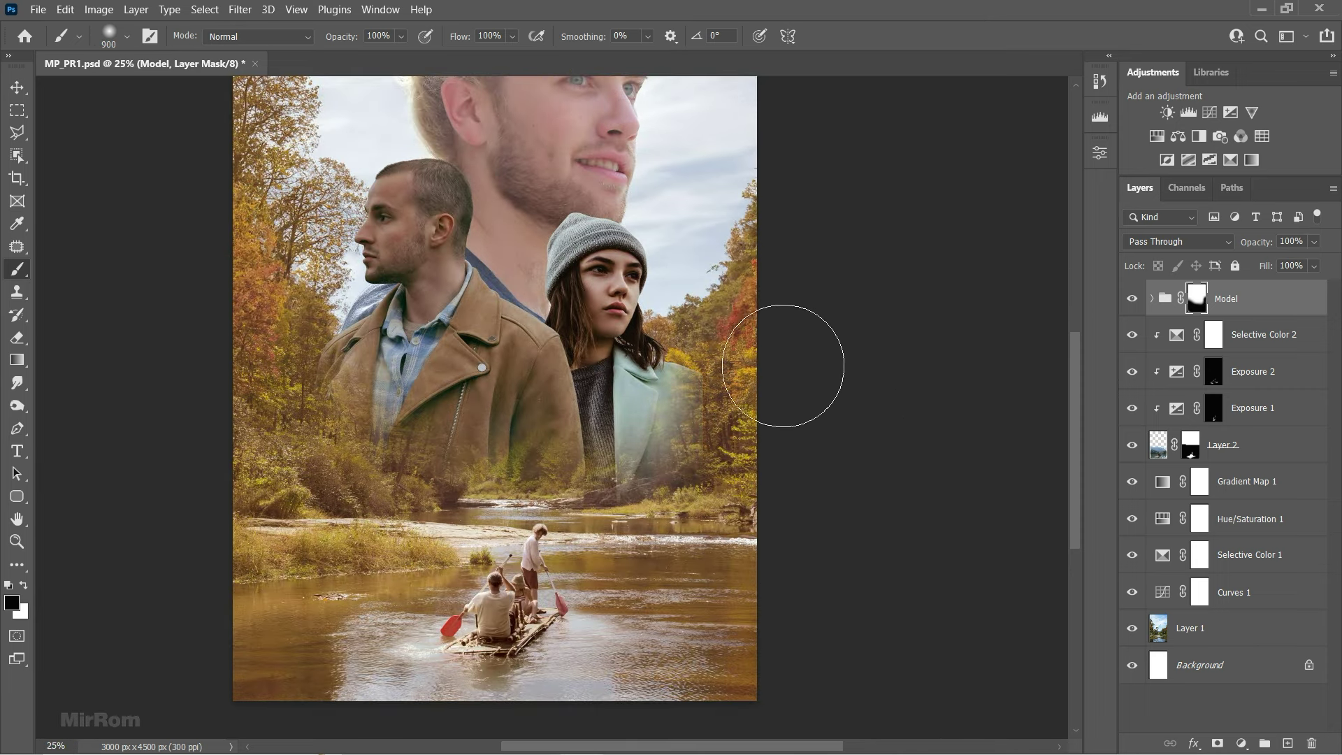
{"action": "key", "text": "bracketright"}
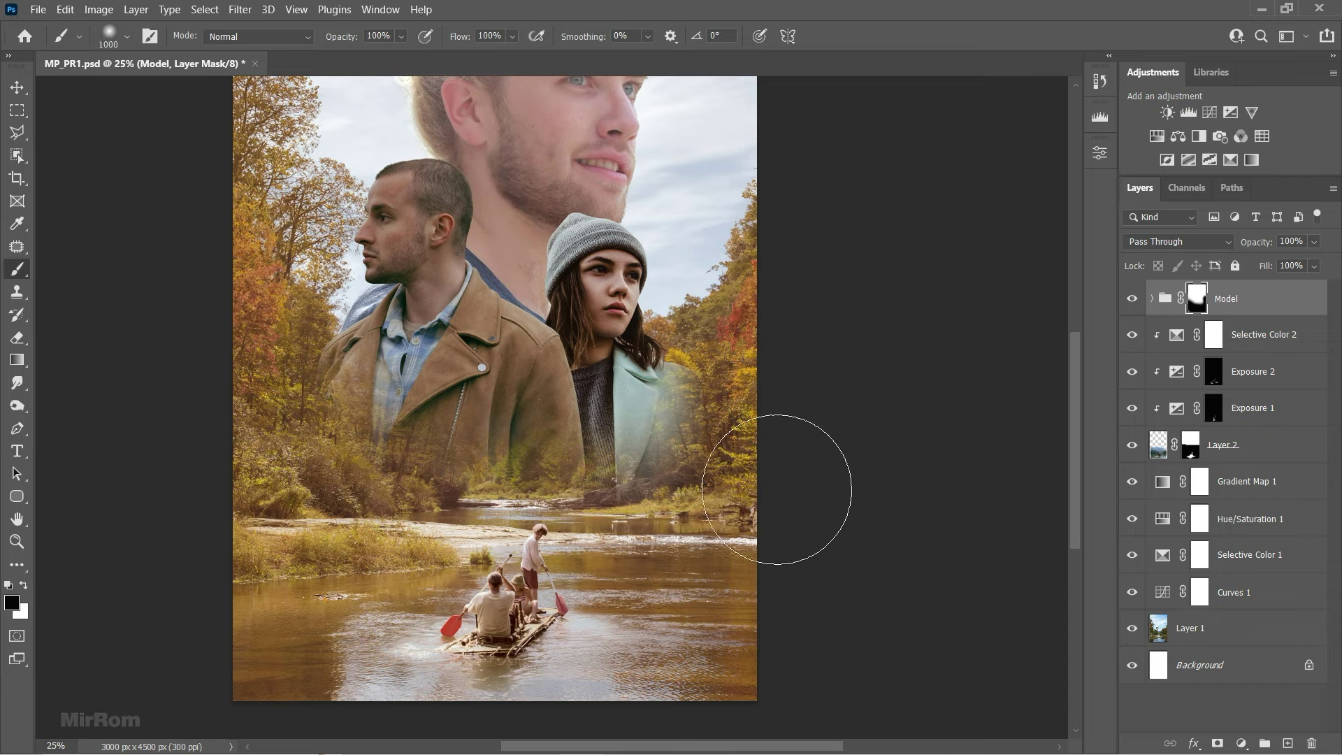
{"action": "key", "text": "bracketright"}
{"action": "scroll", "coordinate": [769, 559], "scroll_direction": "up", "scroll_amount": 5}
{"action": "key", "text": "v"}
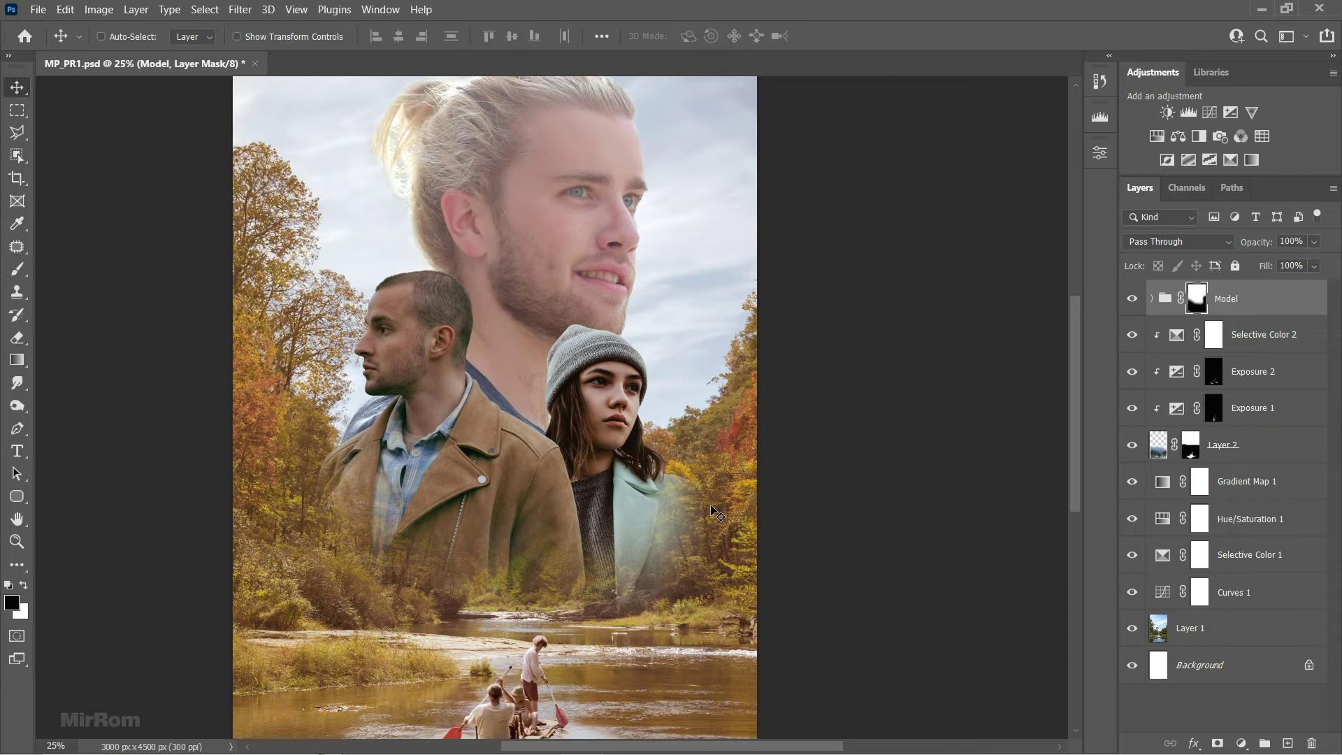
- Select the blond man's layer in the Model group and open the Camera Raw Filter
{"action": "left_click", "coordinate": [1153, 301]}
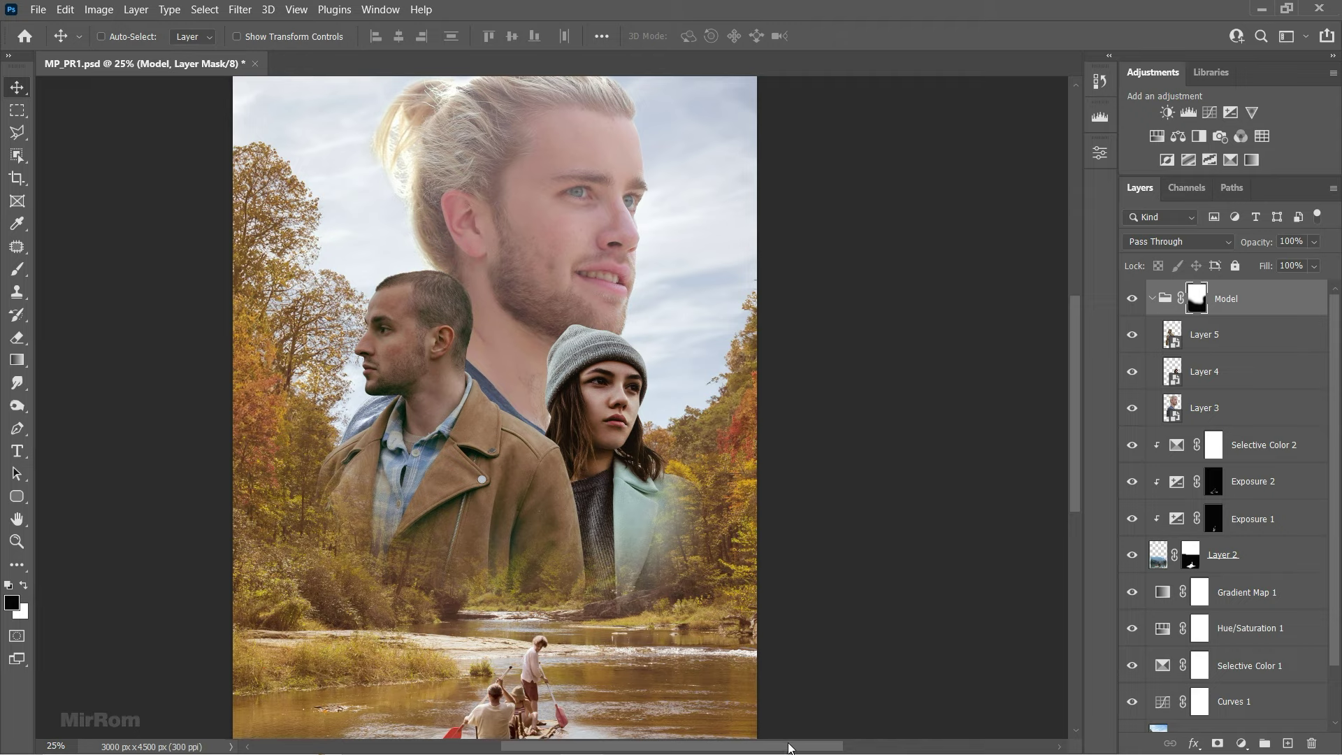
{"action": "left_click_drag", "start_coordinate": [792, 746], "coordinate": [801, 746]}
{"action": "left_click", "coordinate": [1210, 411]}
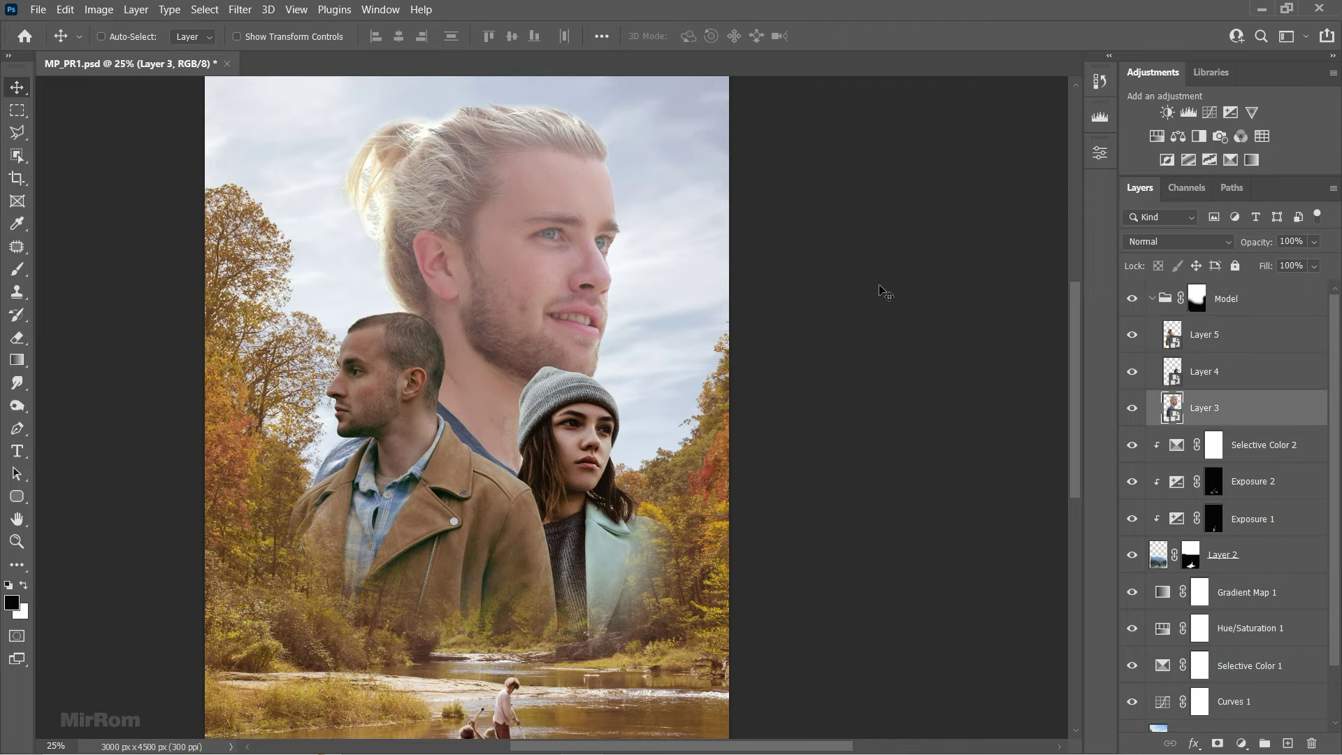
{"action": "left_click", "coordinate": [240, 9]}
{"action": "left_click", "coordinate": [273, 129]}
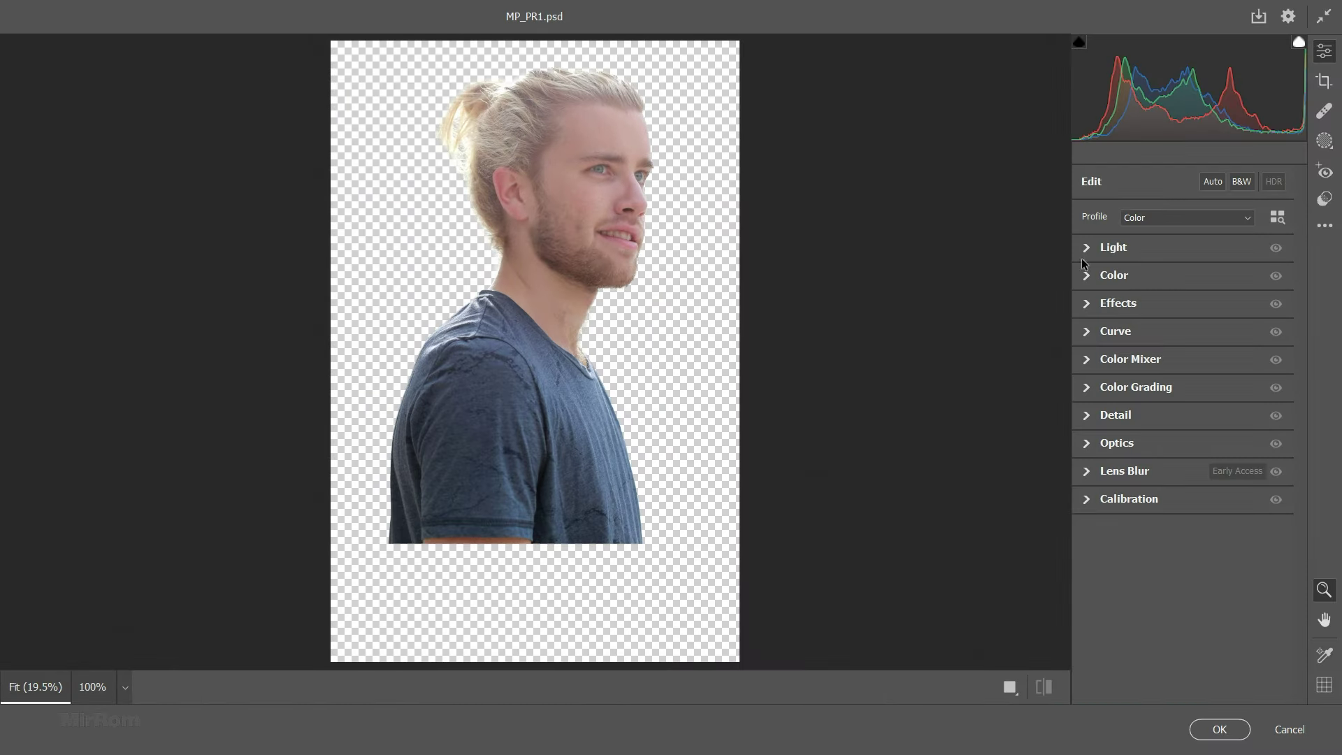
- Lower highlights, set Vibrance to -14 and Clarity to +44, and apply the filter
{"action": "left_click", "coordinate": [1114, 247]}
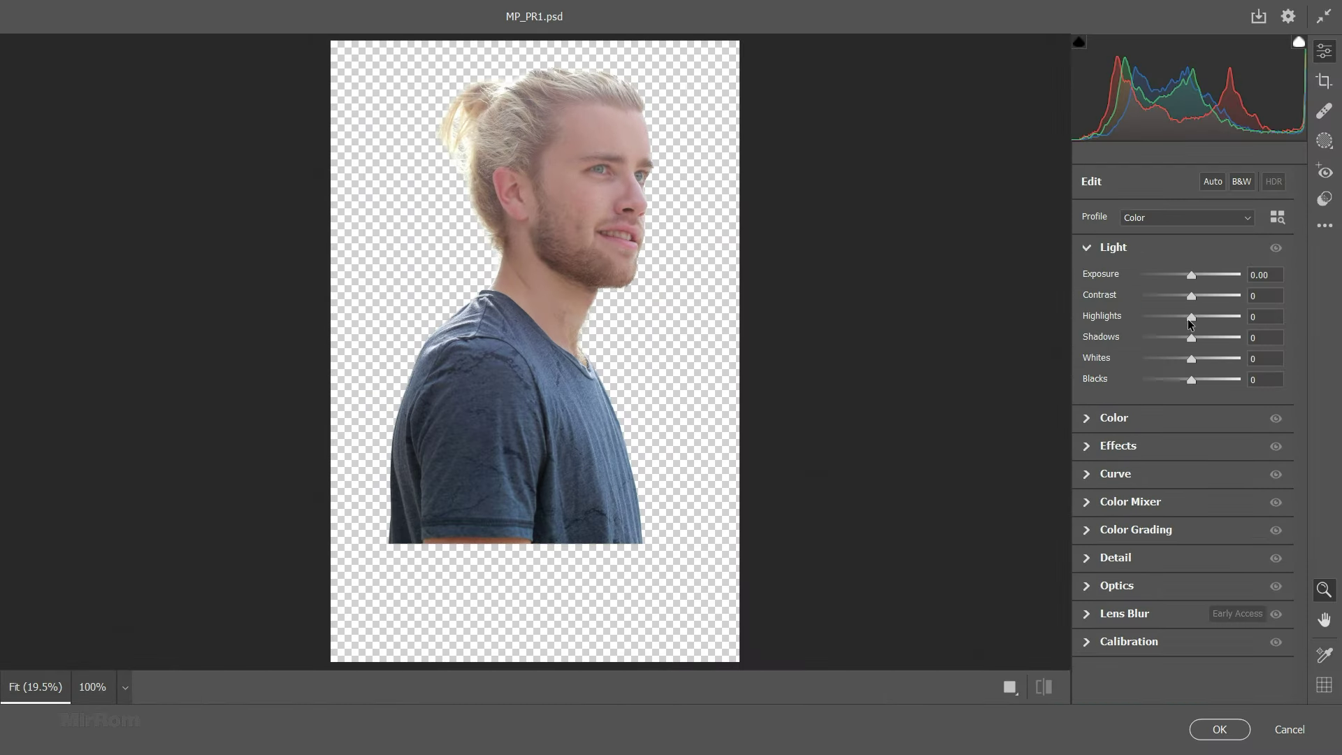
{"action": "left_click_drag", "start_coordinate": [1192, 316], "coordinate": [1185, 316]}
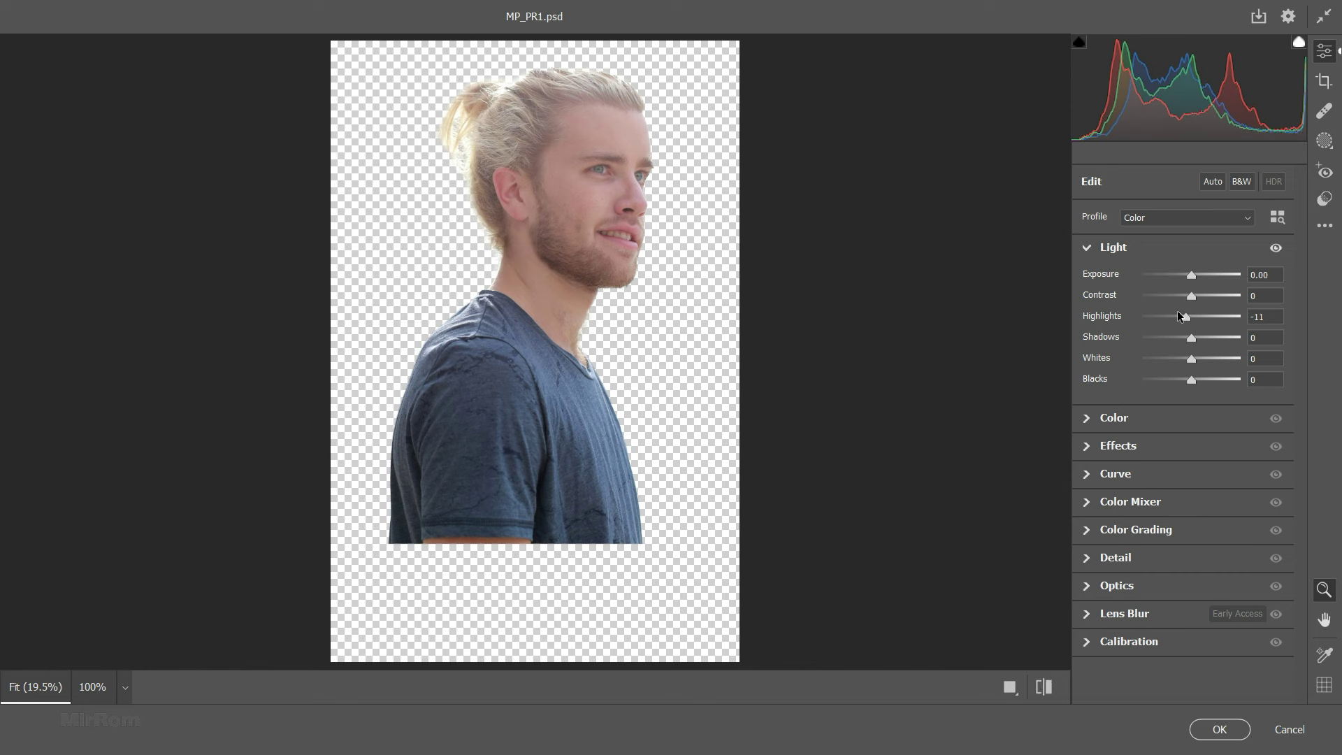
{"action": "left_click", "coordinate": [1116, 253]}
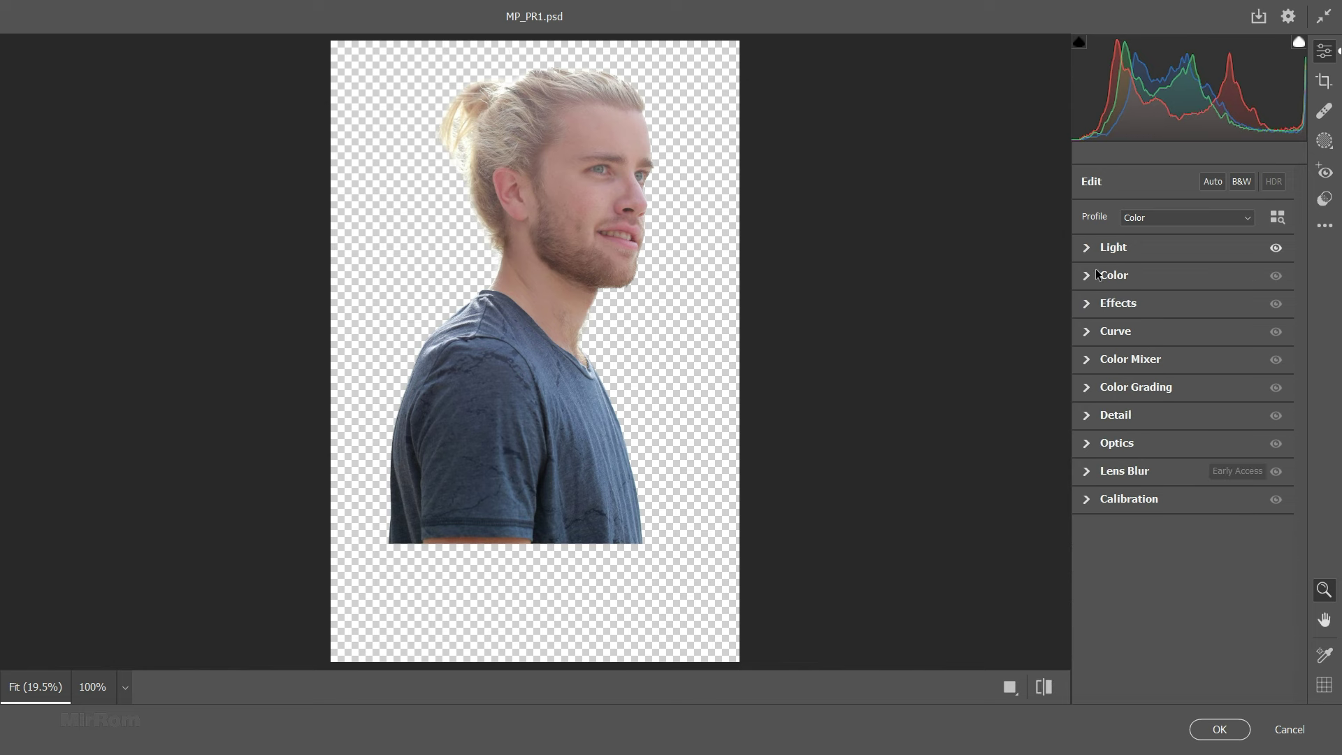
{"action": "left_click", "coordinate": [1095, 278]}
{"action": "left_click_drag", "start_coordinate": [1191, 371], "coordinate": [1184, 377]}
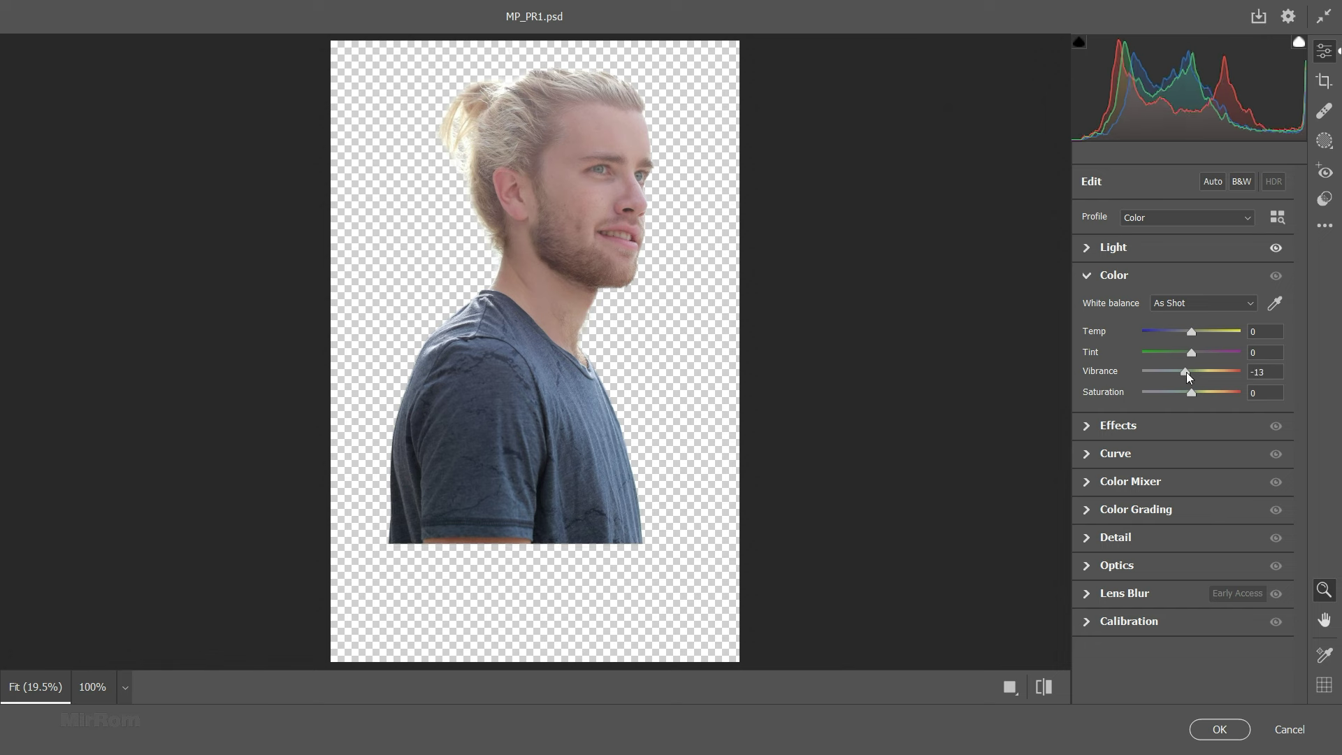
{"action": "key", "text": "Down"}
{"action": "left_click", "coordinate": [1089, 279]}
{"action": "left_click", "coordinate": [1097, 305]}
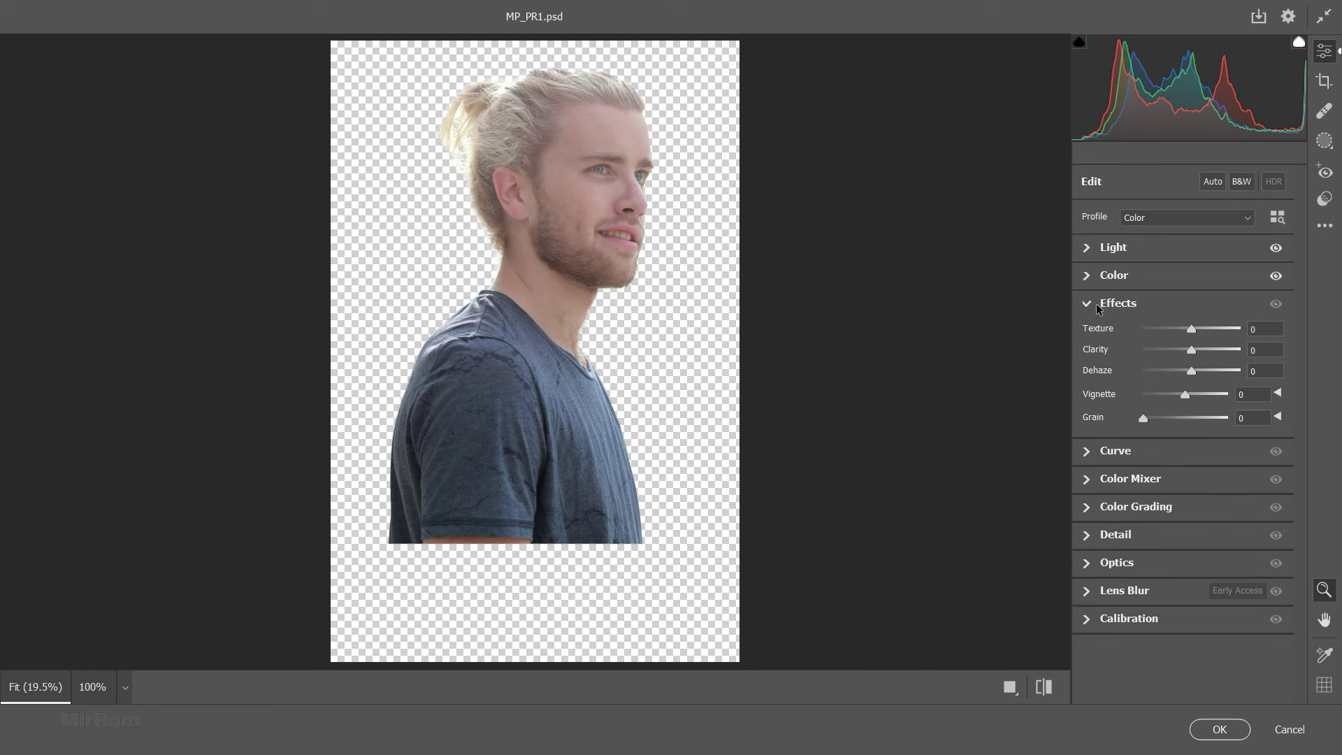
{"action": "left_click_drag", "start_coordinate": [1191, 350], "coordinate": [1213, 350]}
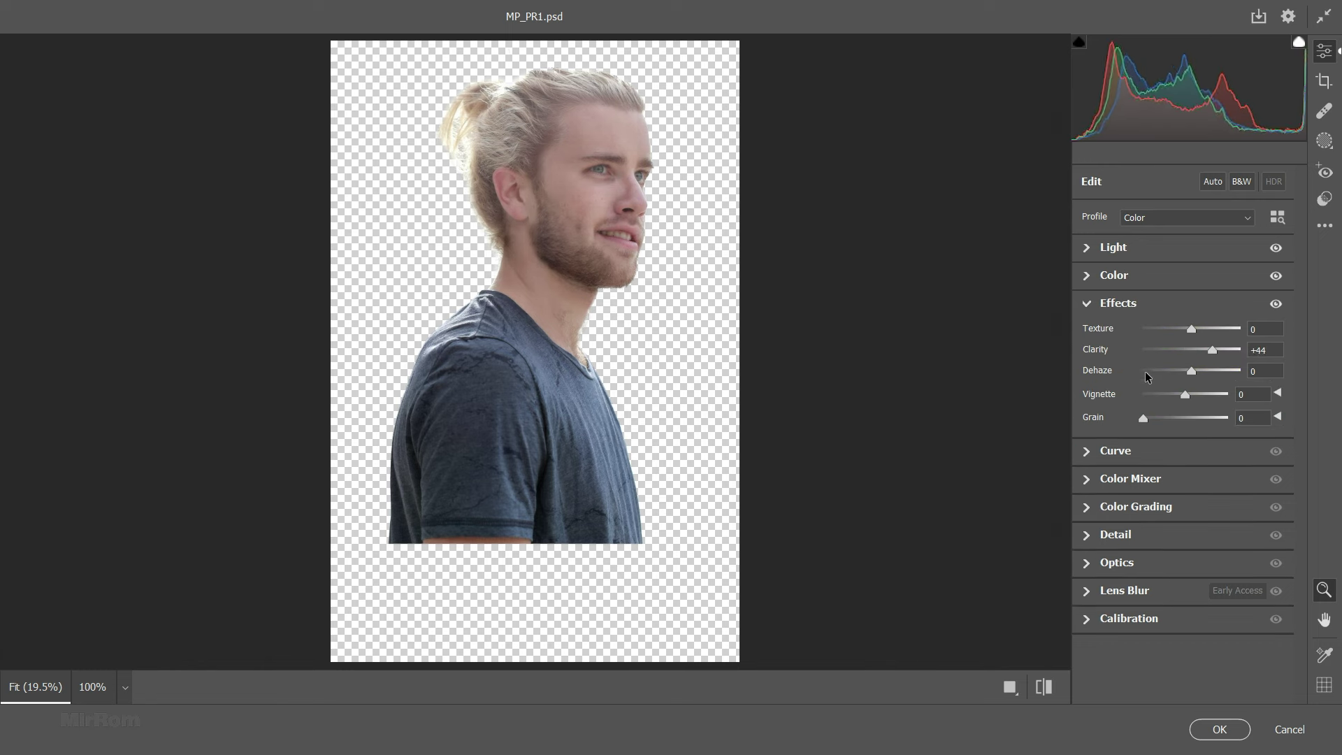
{"action": "left_click", "coordinate": [1219, 729]}
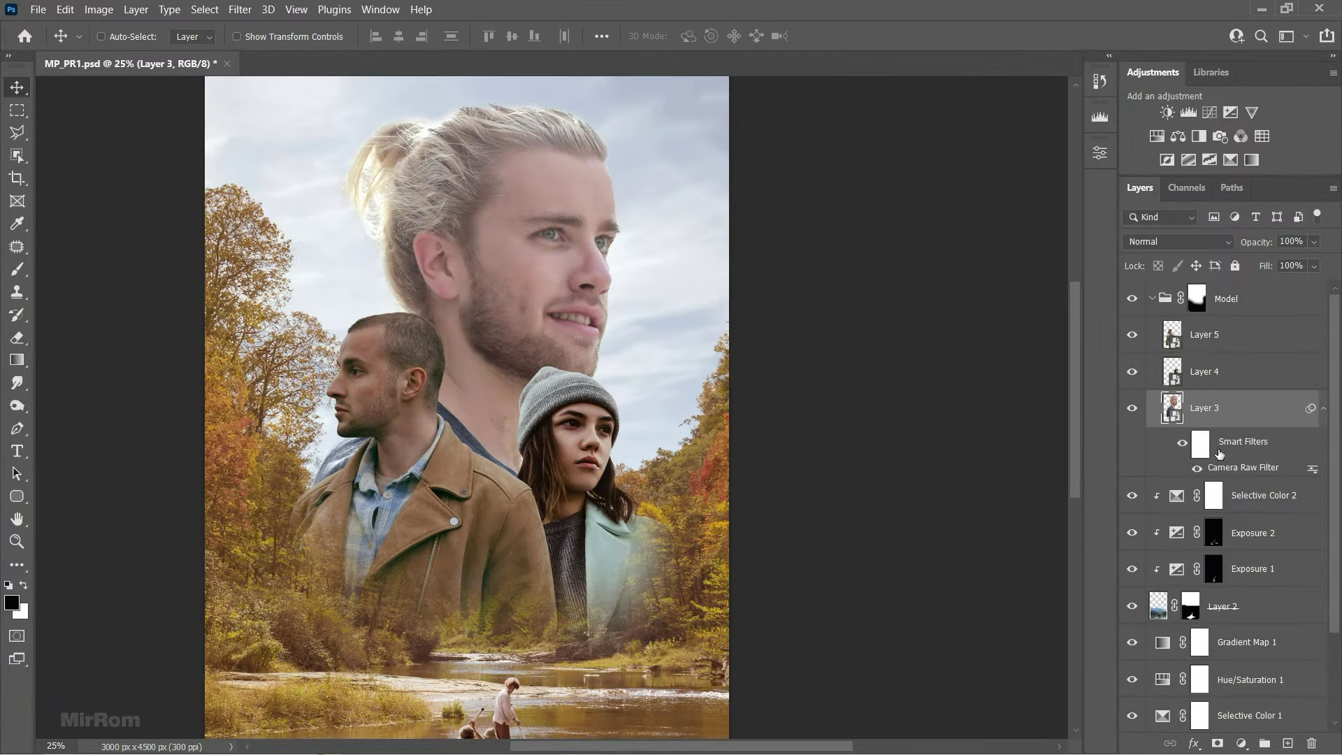
- Add a Levels adjustment clipped to the blond man's layer with inputs 38, 0.96 and 225
{"action": "left_click", "coordinate": [1322, 409]}
{"action": "left_click", "coordinate": [1189, 112]}
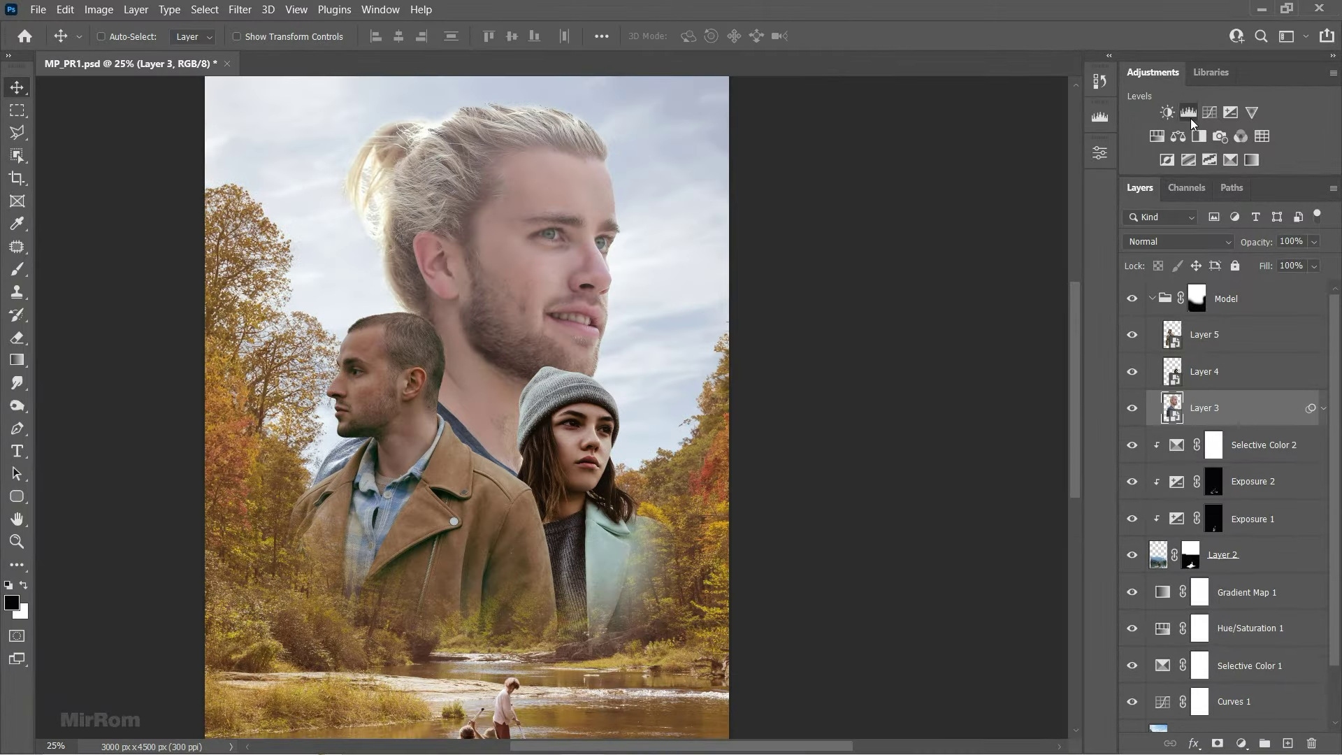
{"action": "left_click", "coordinate": [949, 488]}
{"action": "left_click_drag", "start_coordinate": [870, 330], "coordinate": [883, 334]}
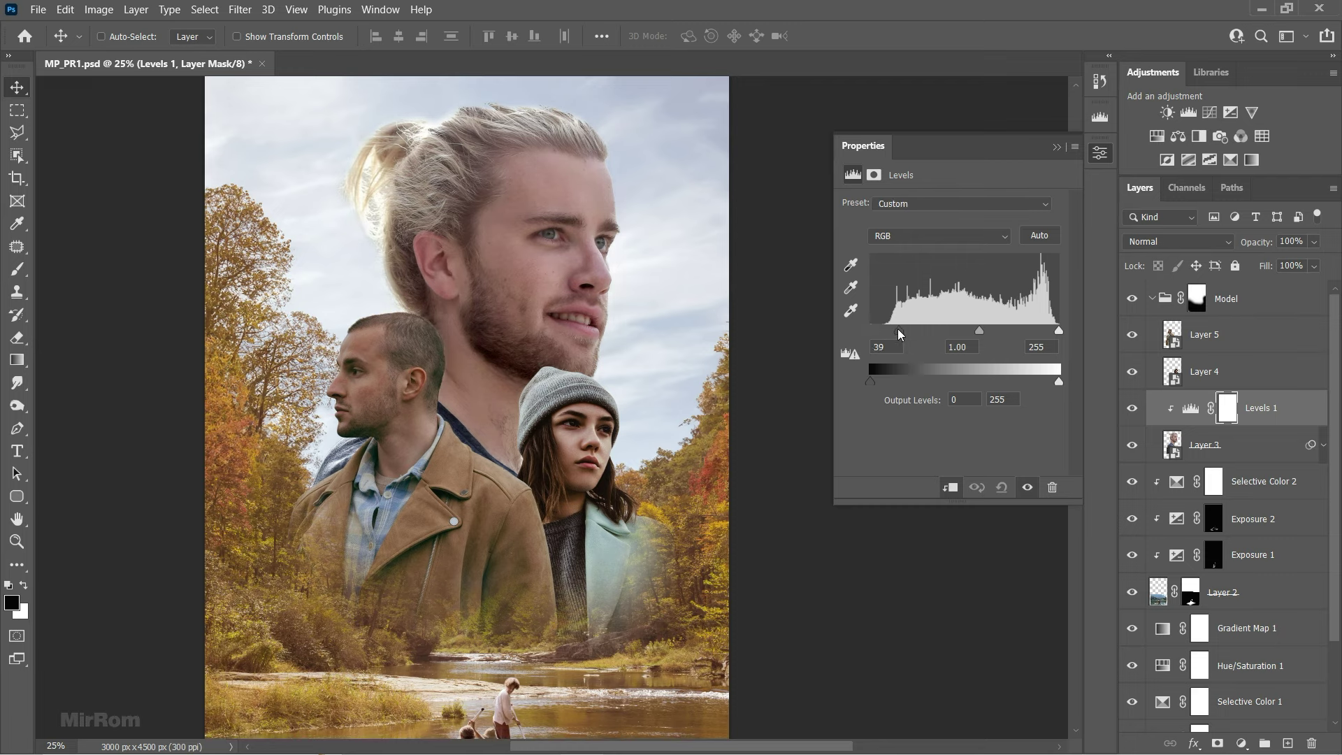
{"action": "left_click_drag", "start_coordinate": [901, 334], "coordinate": [900, 334]}
{"action": "left_click_drag", "start_coordinate": [989, 327], "coordinate": [986, 332]}
{"action": "left_click_drag", "start_coordinate": [1059, 327], "coordinate": [1039, 329]}
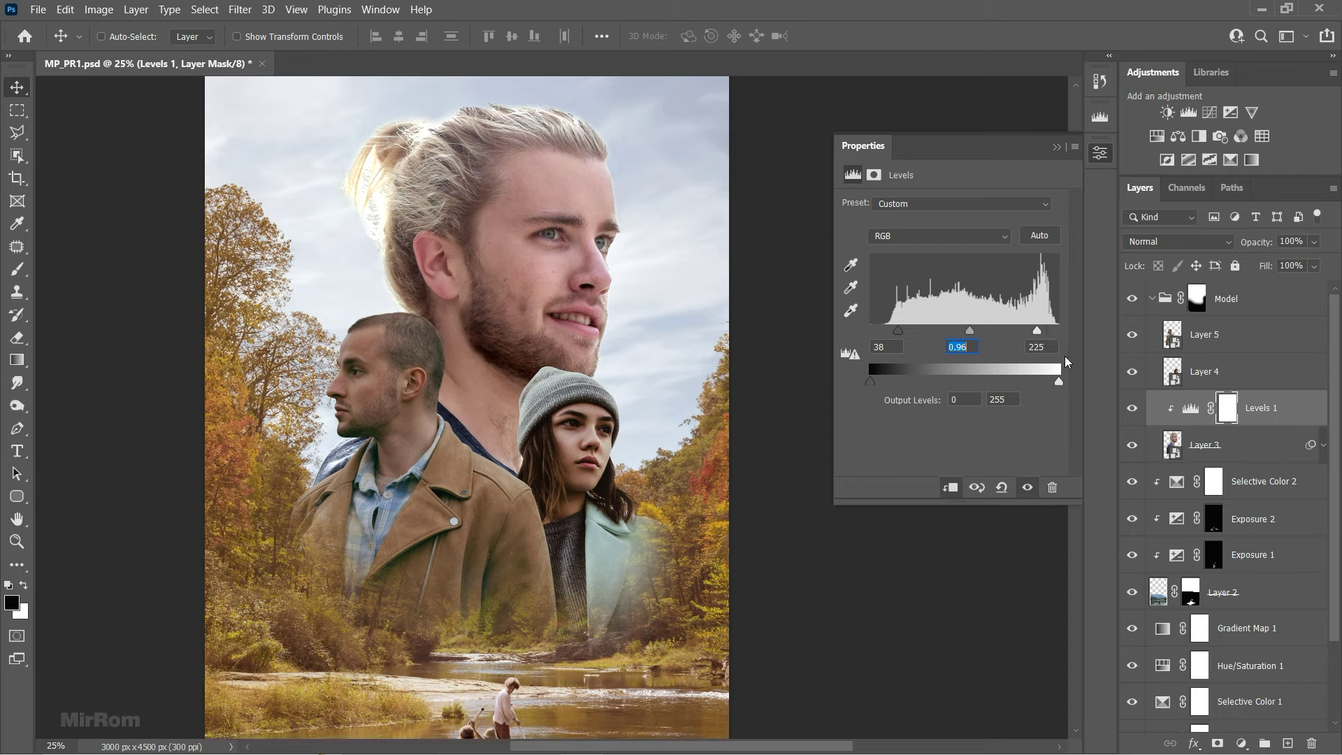
- Add a Hue/Saturation layer above Levels 1 with Saturation lowered to -6
{"action": "left_click", "coordinate": [1055, 147]}
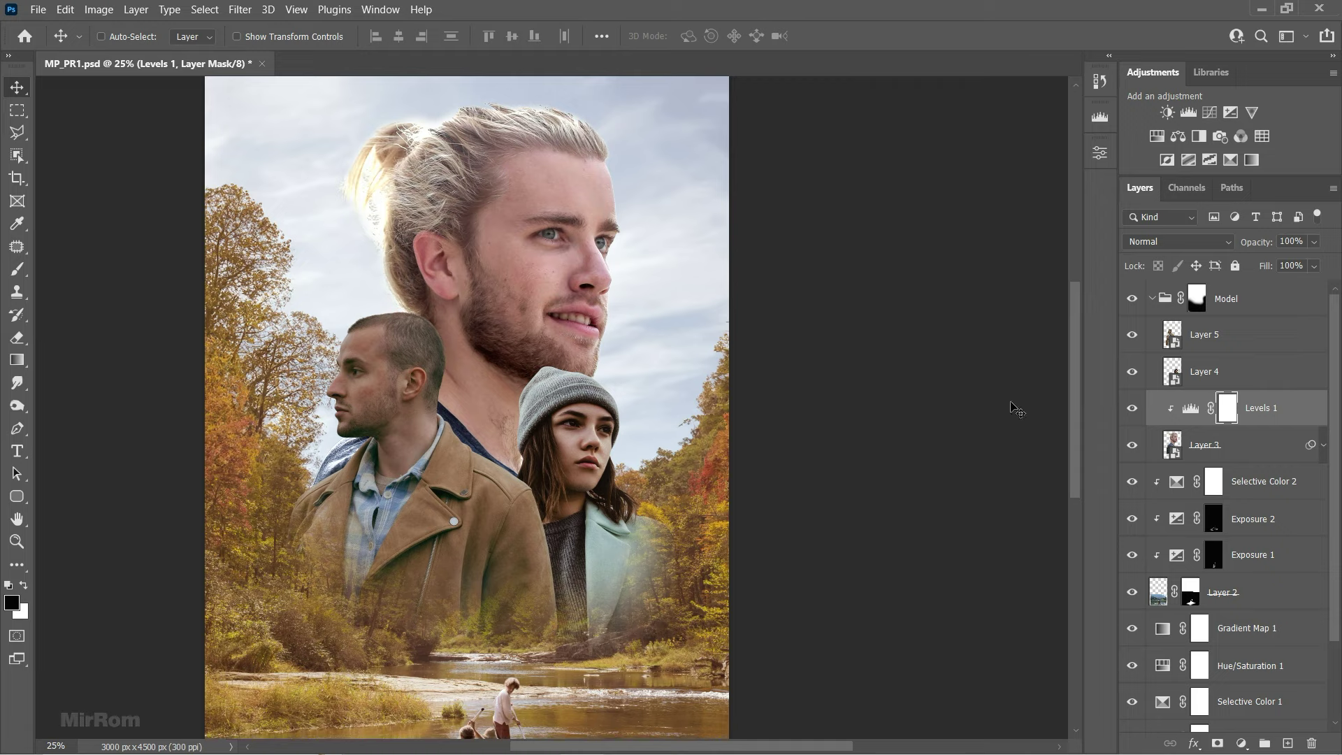
{"action": "left_click", "coordinate": [1157, 136]}
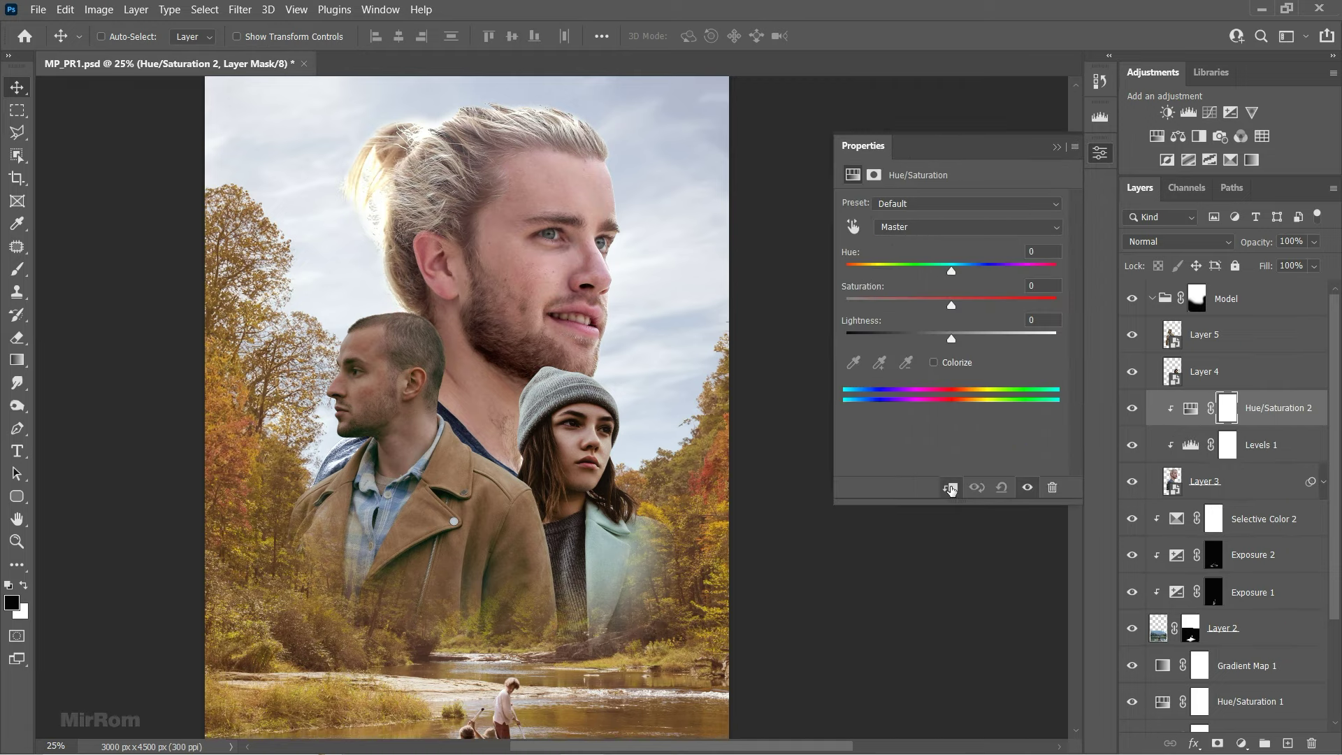
{"action": "left_click", "coordinate": [920, 228]}
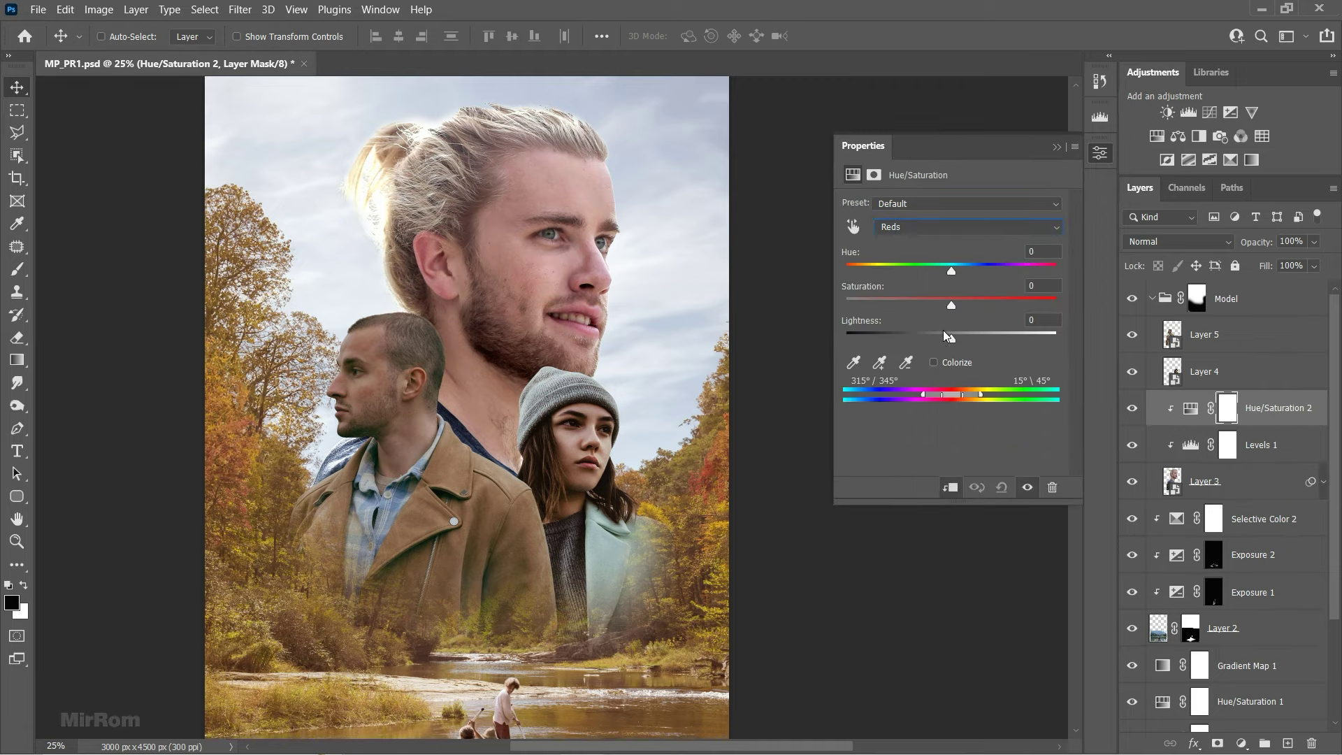
{"action": "left_click_drag", "start_coordinate": [952, 306], "coordinate": [945, 306]}
{"action": "left_click", "coordinate": [1057, 147]}
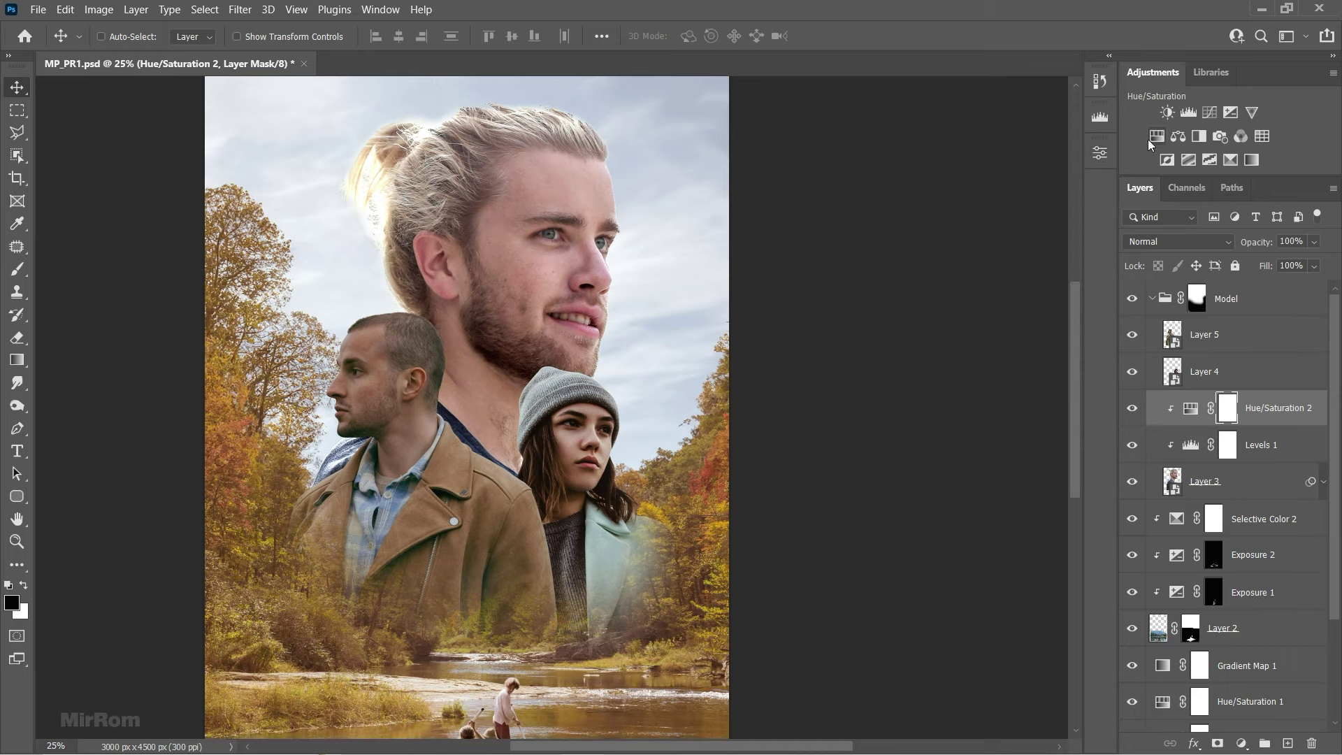
- Add a clipped Color Balance layer: midtones Red +12, Green +4, Yellow -52, Preserve Luminosity on
{"action": "left_click", "coordinate": [1177, 136]}
{"action": "left_click", "coordinate": [951, 488]}
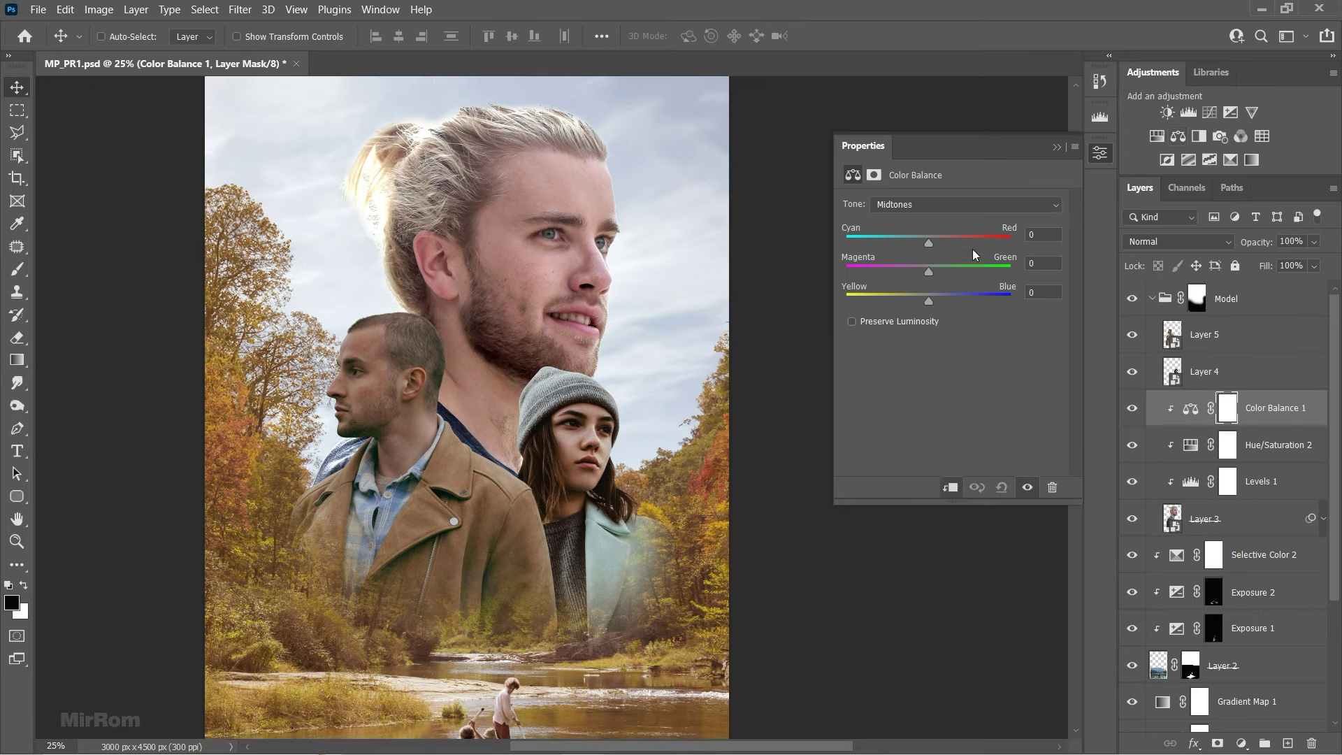
{"action": "mouse_move", "coordinate": [928, 243]}
{"action": "left_mouse_down"}
{"action": "mouse_move", "coordinate": [941, 245]}
{"action": "mouse_move", "coordinate": [932, 272]}
{"action": "mouse_move", "coordinate": [888, 291]}
{"action": "left_mouse_up"}
{"action": "left_click", "coordinate": [891, 322]}
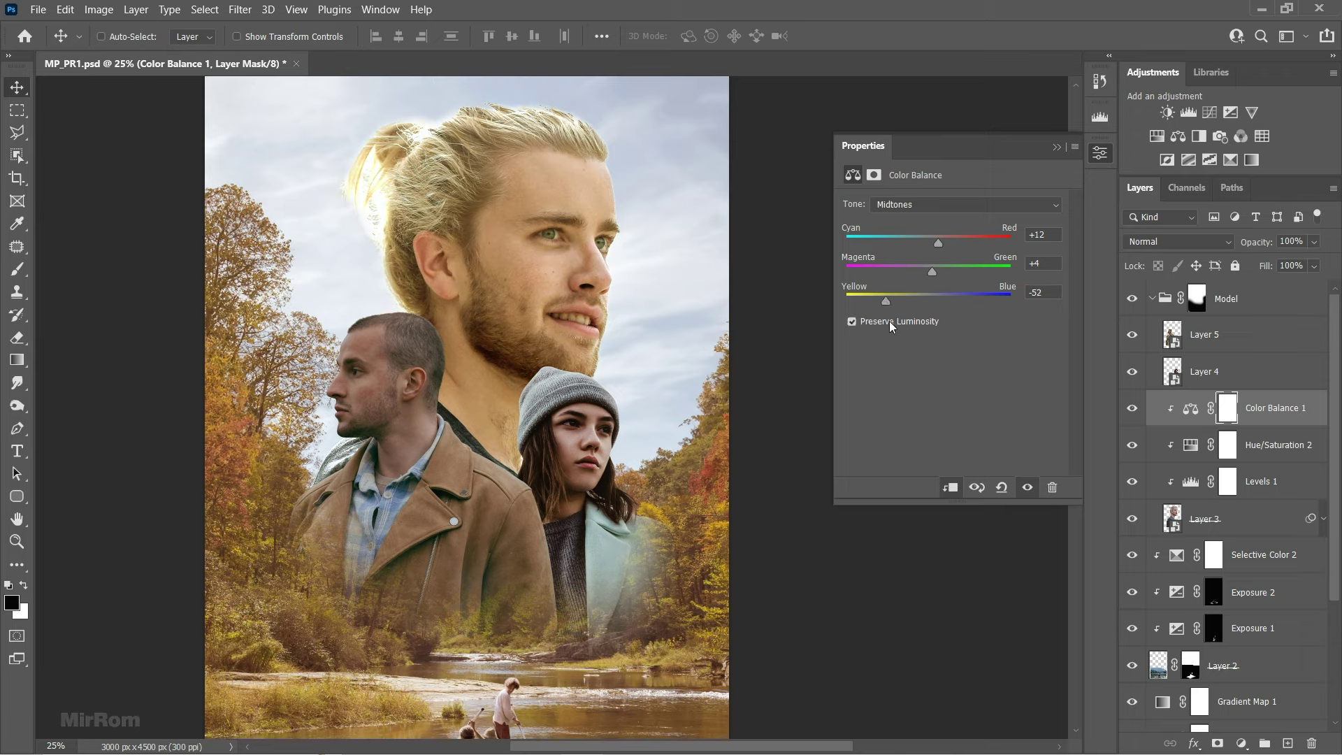
{"action": "left_click", "coordinate": [857, 323]}
{"action": "left_click", "coordinate": [1056, 147]}
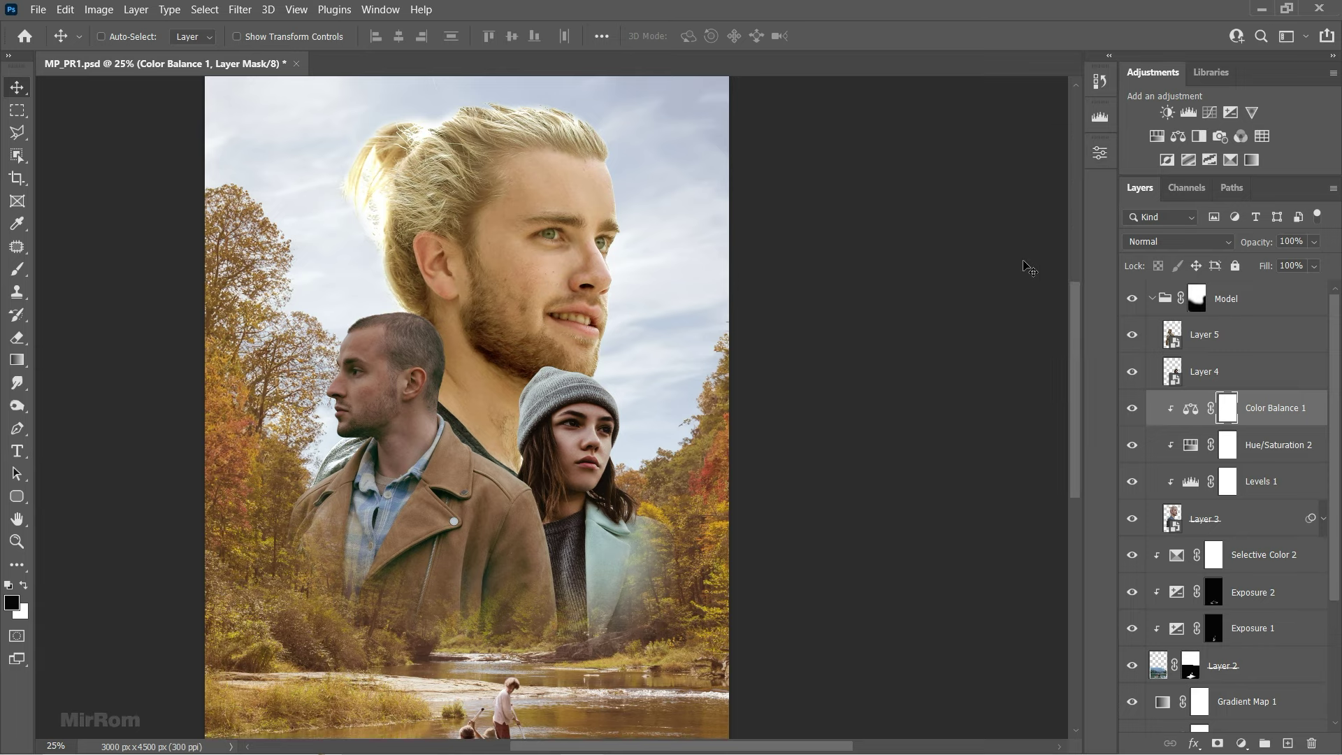
{"action": "key", "text": "ctrl+minus"}
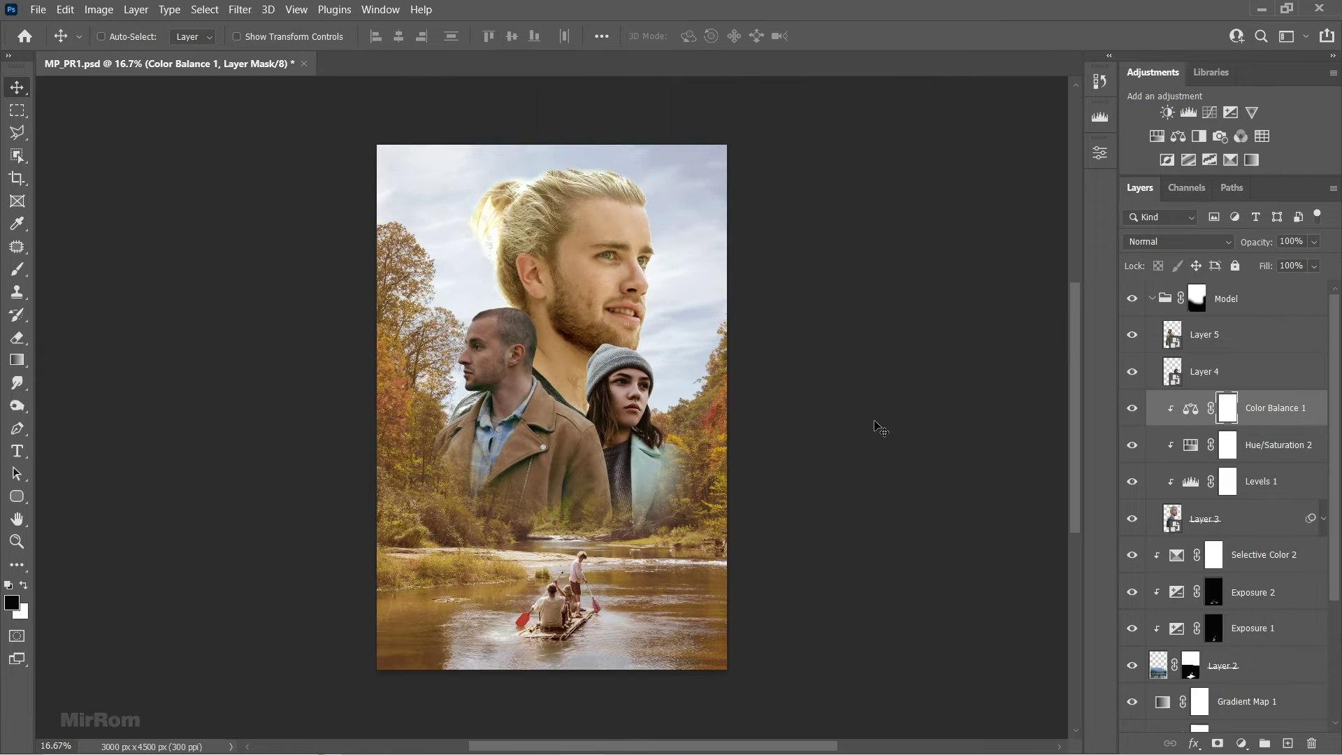
- Add an Exposure layer at -1.50 with gamma 0.85 and invert its mask to black
{"action": "double_click", "coordinate": [1190, 408]}
{"action": "left_click", "coordinate": [1226, 116]}
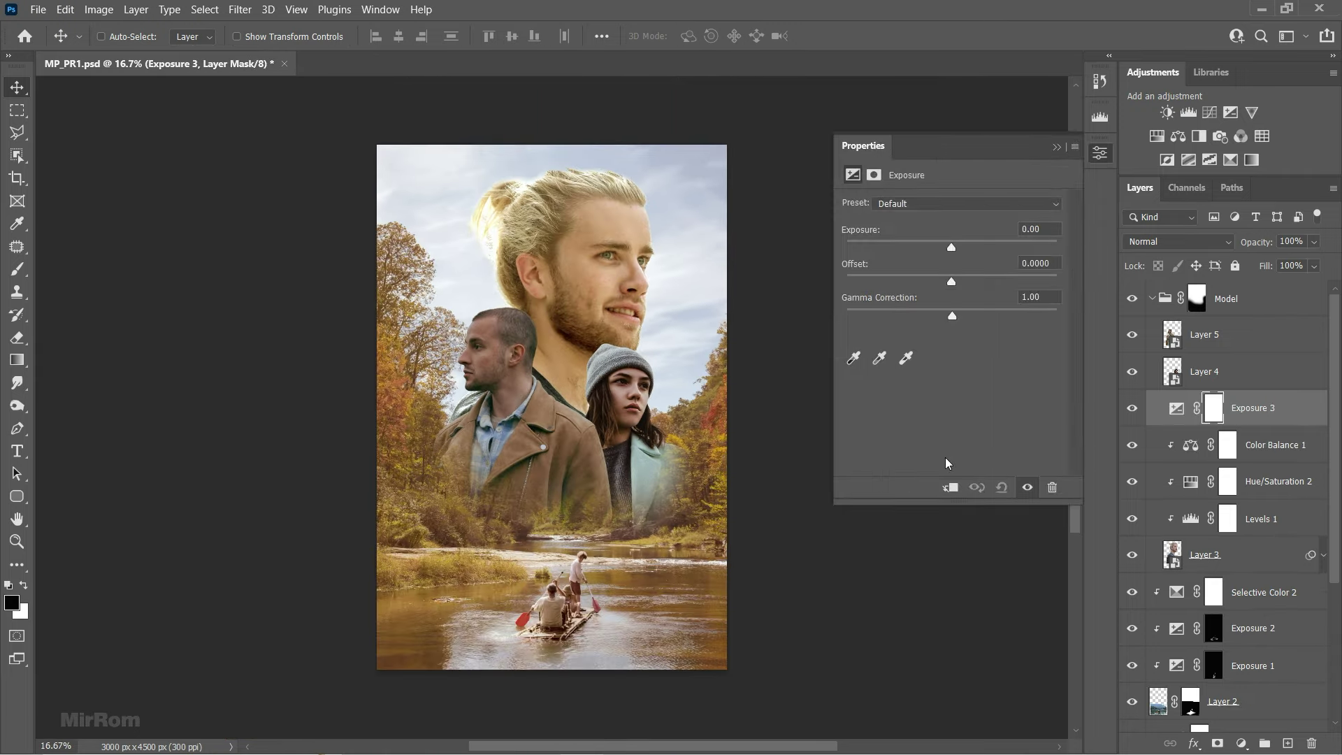
{"action": "left_click_drag", "start_coordinate": [951, 250], "coordinate": [928, 241]}
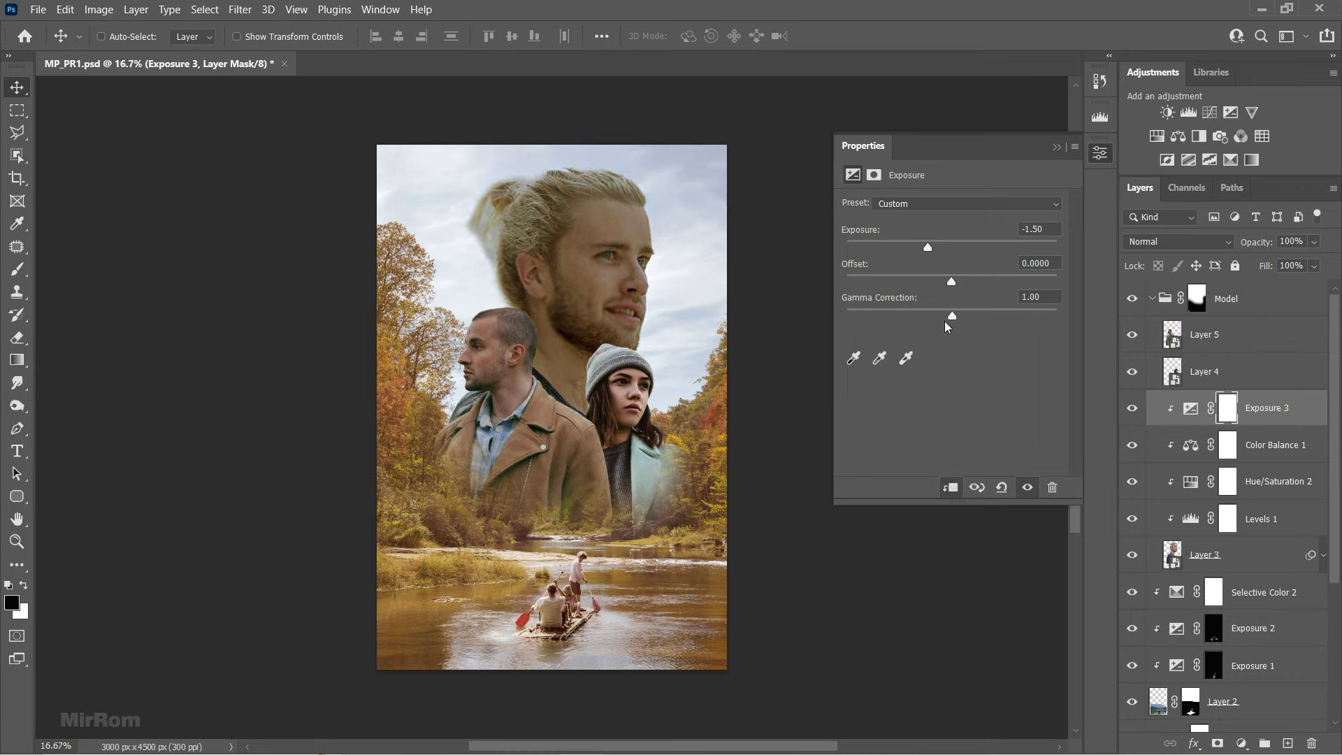
{"action": "left_click_drag", "start_coordinate": [952, 316], "coordinate": [957, 317]}
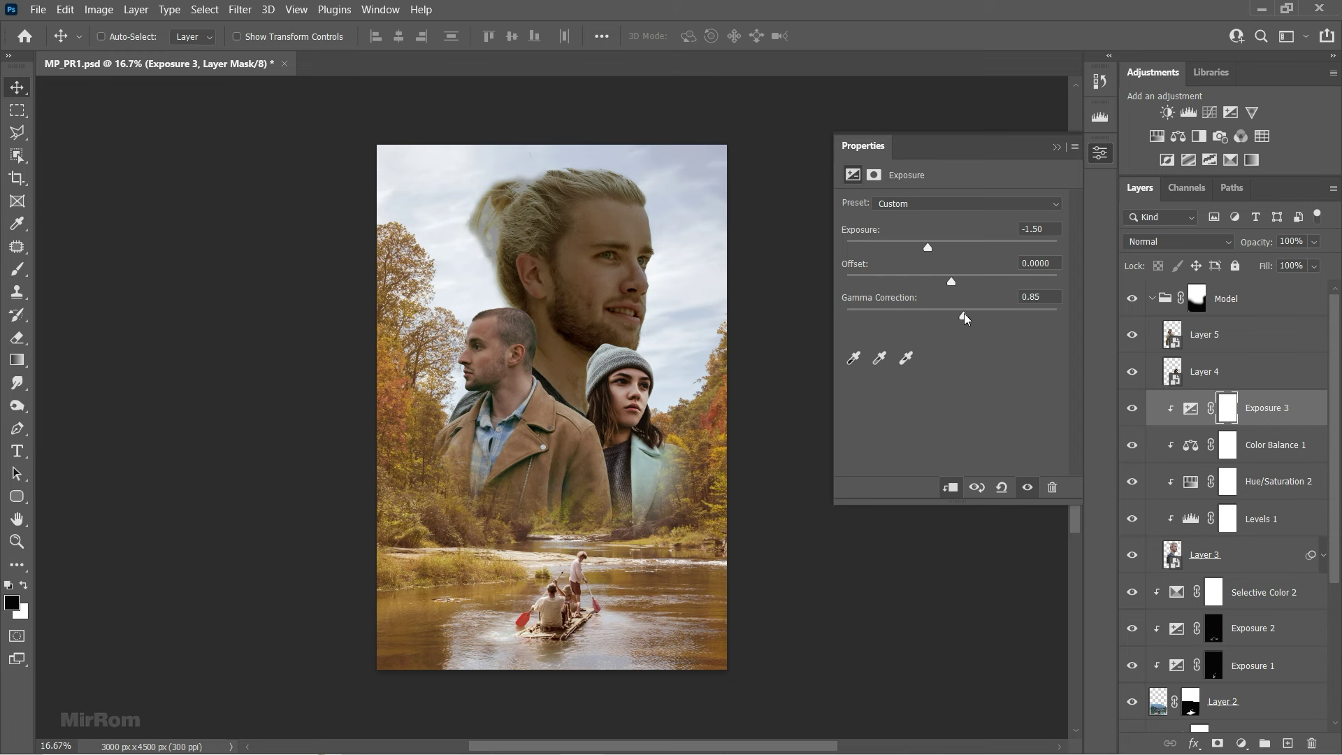
{"action": "left_click", "coordinate": [1225, 416]}
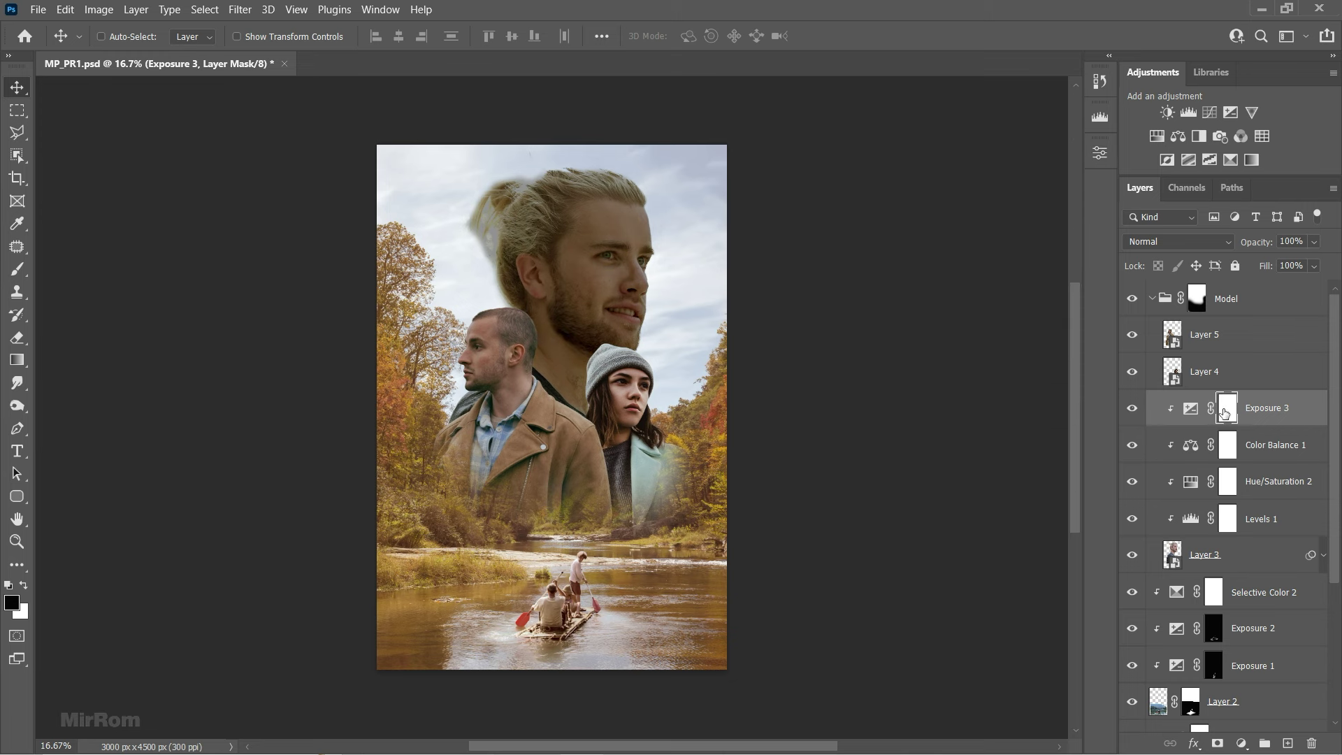
{"action": "key", "text": "ctrl+i"}
- Paint white with a soft 39%-opacity, 300 px brush to shade the chin and neck
{"action": "scroll", "coordinate": [584, 311], "scroll_direction": "up", "scroll_amount": 1}
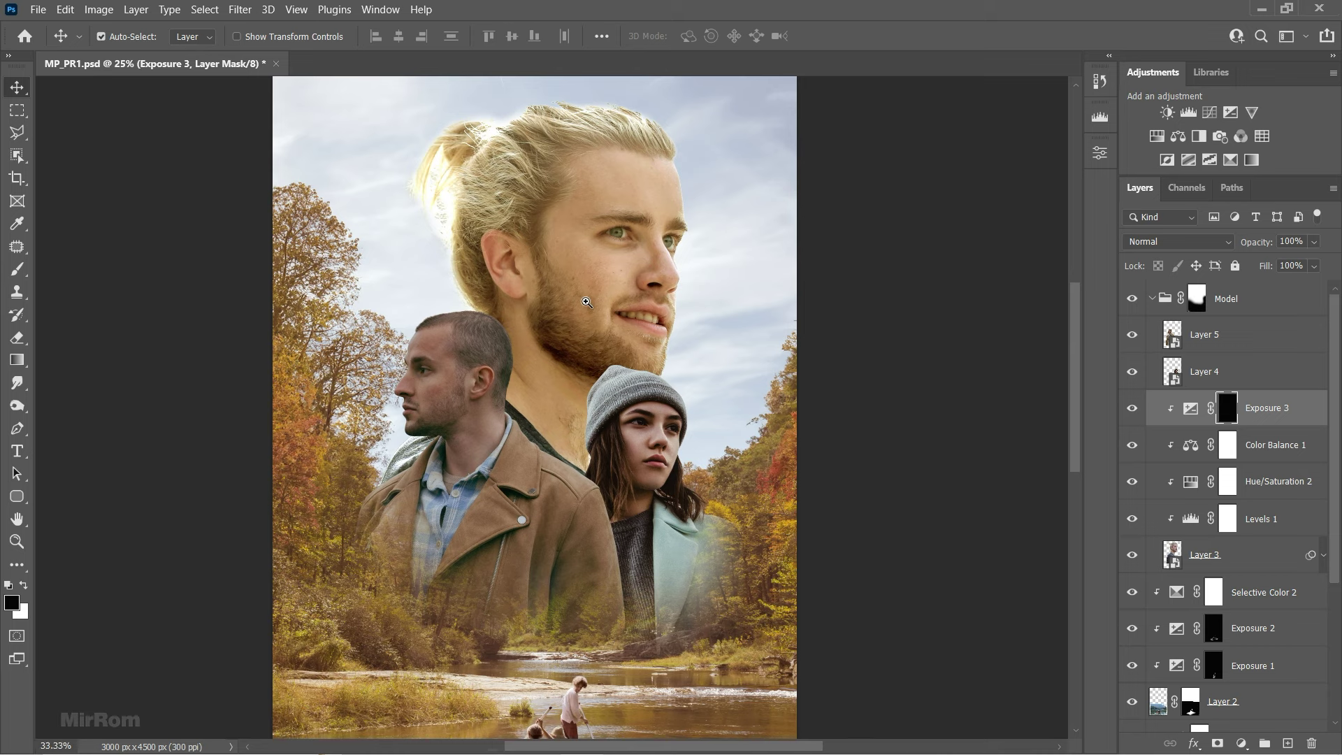
{"action": "scroll", "coordinate": [573, 322], "scroll_direction": "up", "scroll_amount": 1}
{"action": "scroll", "coordinate": [574, 321], "scroll_direction": "up", "scroll_amount": 2}
{"action": "key", "text": "x"}
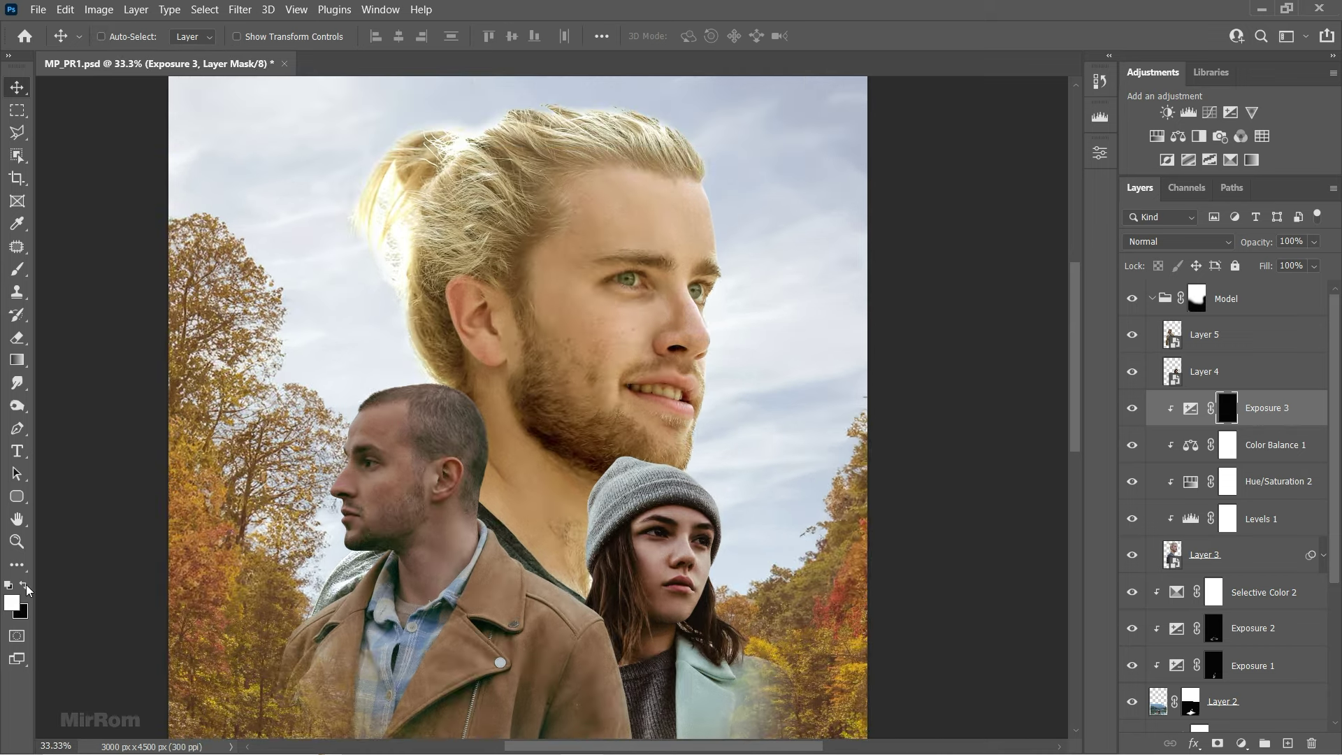
{"action": "key", "text": "b"}
{"action": "left_click", "coordinate": [401, 37]}
{"action": "left_click_drag", "start_coordinate": [423, 56], "coordinate": [370, 56]}
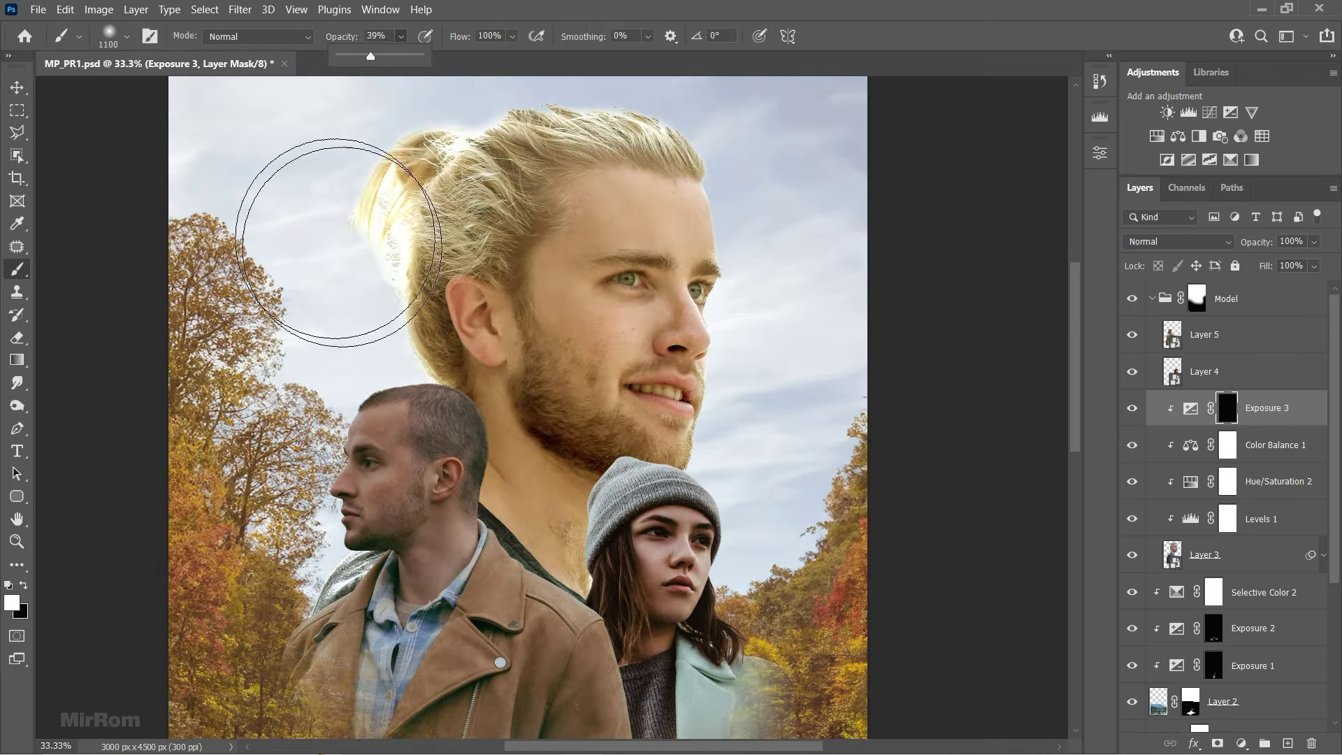
{"action": "key", "text": "bracketleft"}
{"action": "key", "text": "bracketleft"}
{"action": "key", "text": "bracketleft"}
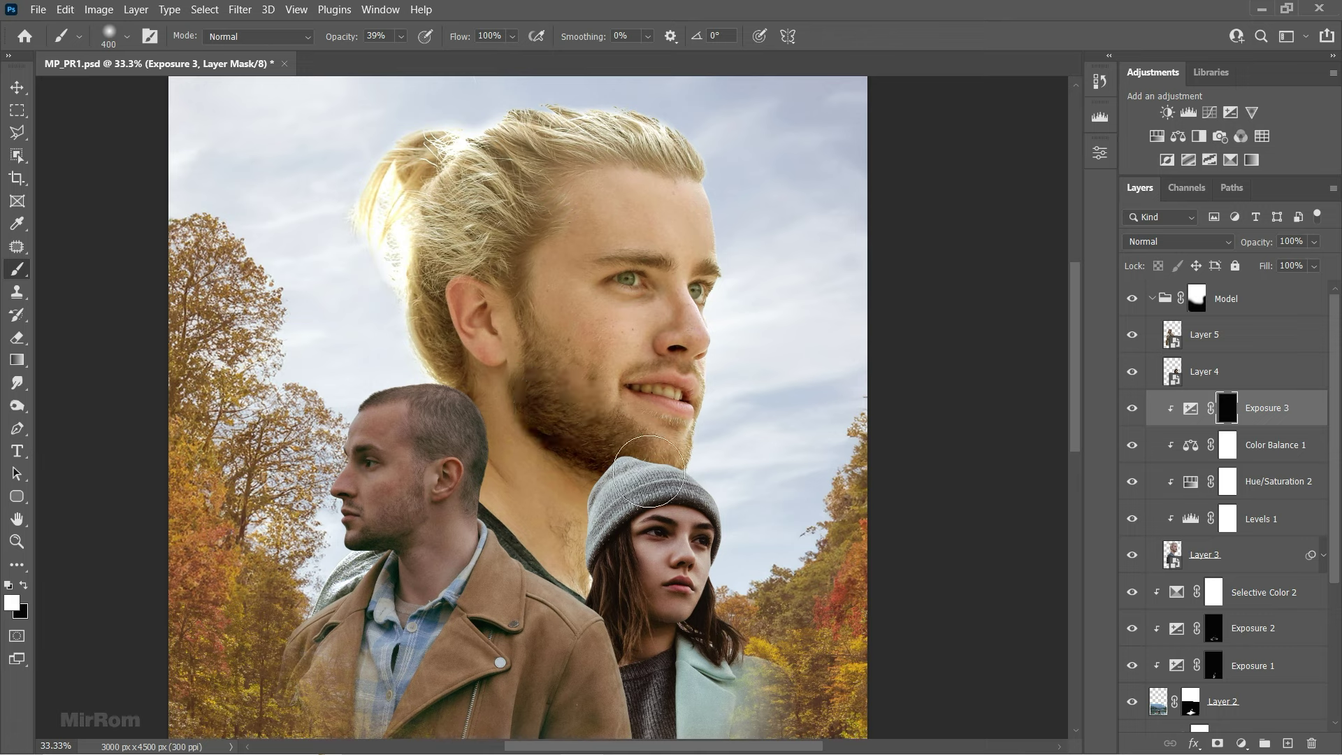
{"action": "mouse_move", "coordinate": [587, 420]}
{"action": "left_mouse_down"}
{"action": "mouse_move", "coordinate": [600, 468]}
{"action": "mouse_move", "coordinate": [570, 473]}
{"action": "left_mouse_up"}
{"action": "key", "text": "bracketleft"}
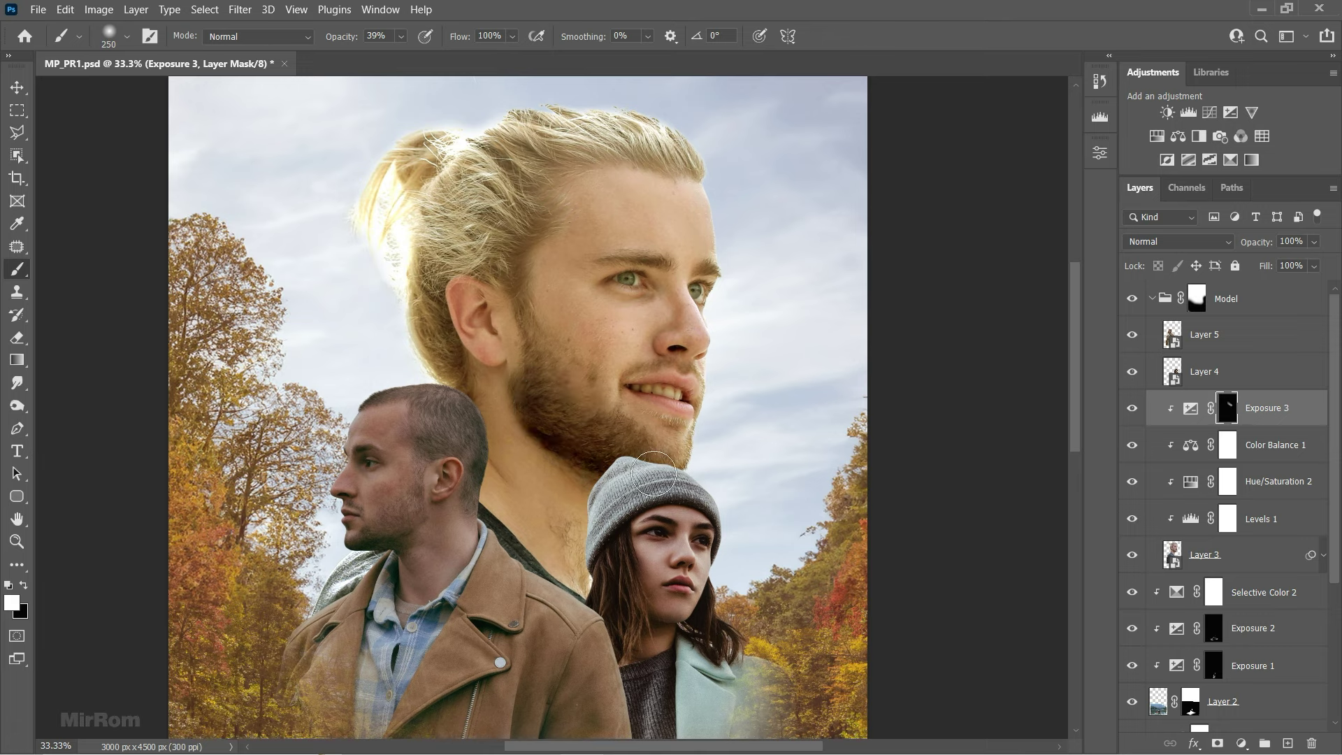
{"action": "key", "text": "2"}
{"action": "key", "text": "7"}
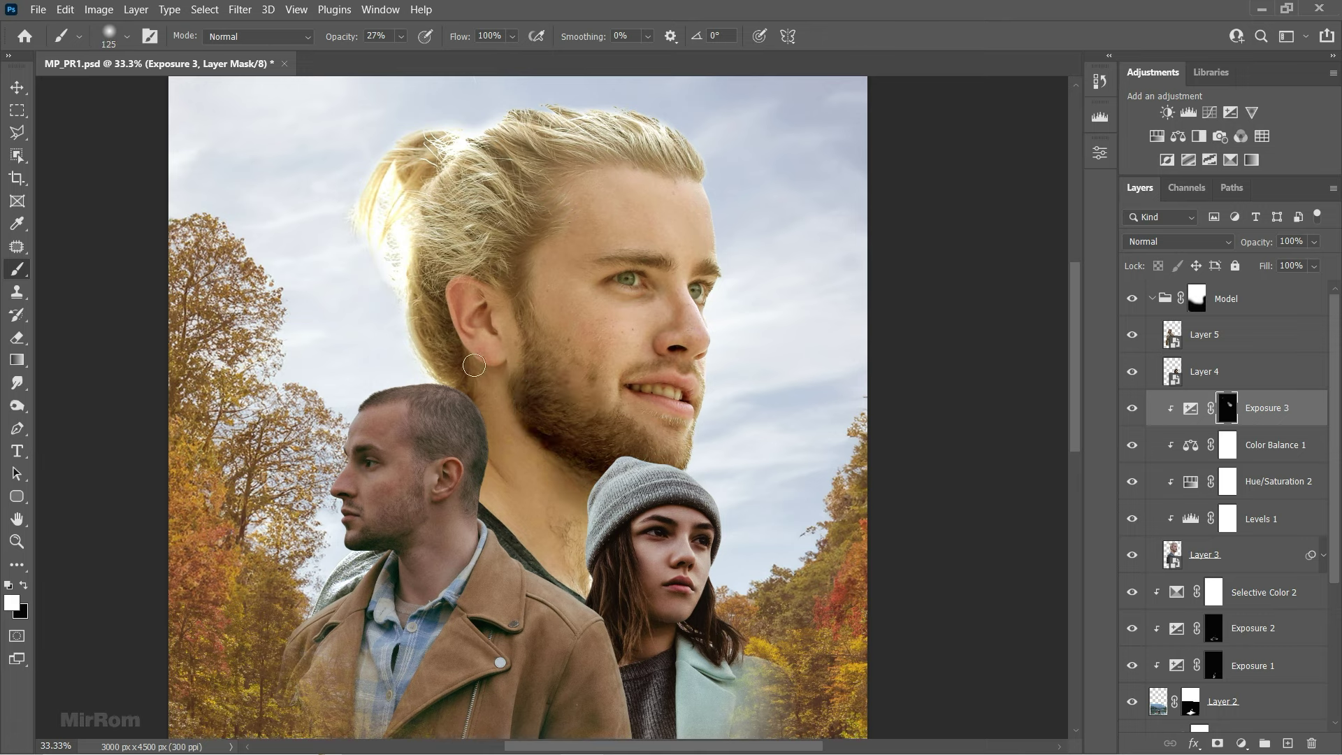
{"action": "key", "text": "bracketleft"}
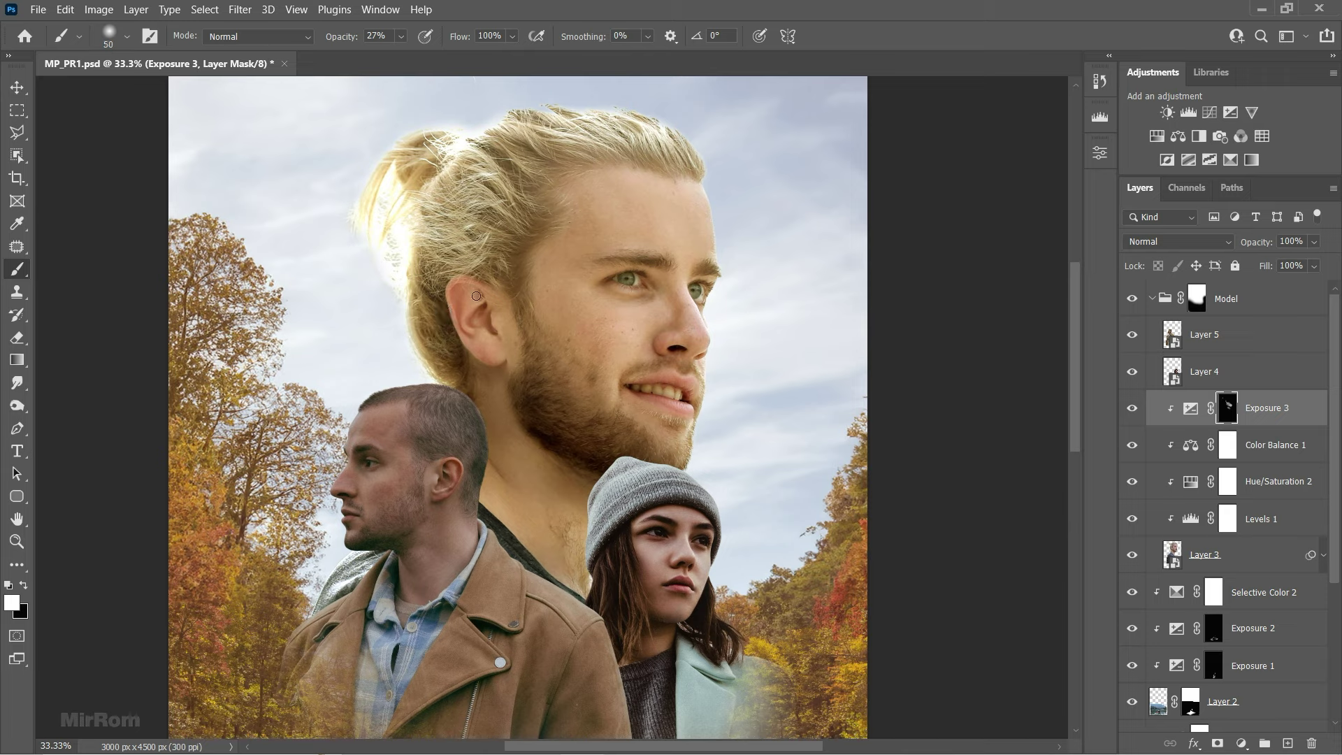
{"action": "key", "text": "bracketleft"}
{"action": "key", "text": "bracketleft"}
{"action": "key", "text": "bracketleft"}
- Paint shading around the ear, along the hairline and across the face, varying brush size
{"action": "left_click_drag", "start_coordinate": [463, 331], "coordinate": [482, 297]}
{"action": "key", "text": "bracketright"}
{"action": "key", "text": "bracketright"}
{"action": "mouse_move", "coordinate": [496, 160]}
{"action": "left_mouse_down"}
{"action": "mouse_move", "coordinate": [587, 168]}
{"action": "mouse_move", "coordinate": [490, 193]}
{"action": "left_mouse_up"}
{"action": "key", "text": "bracketright"}
{"action": "key", "text": "bracketright"}
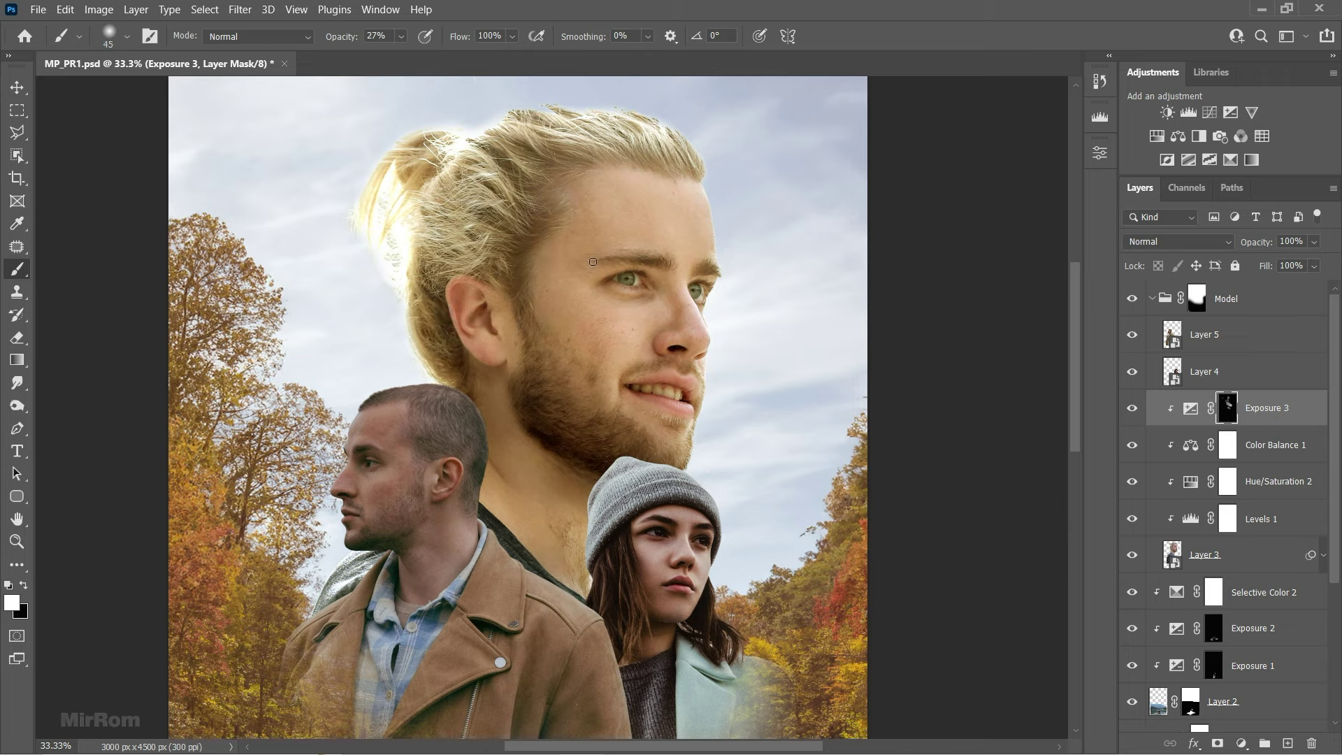
{"action": "left_click_drag", "start_coordinate": [593, 261], "coordinate": [581, 328]}
{"action": "key", "text": "bracketleft"}
{"action": "key", "text": "bracketleft"}
{"action": "key", "text": "bracketleft"}
{"action": "key", "text": "ctrl+plus"}
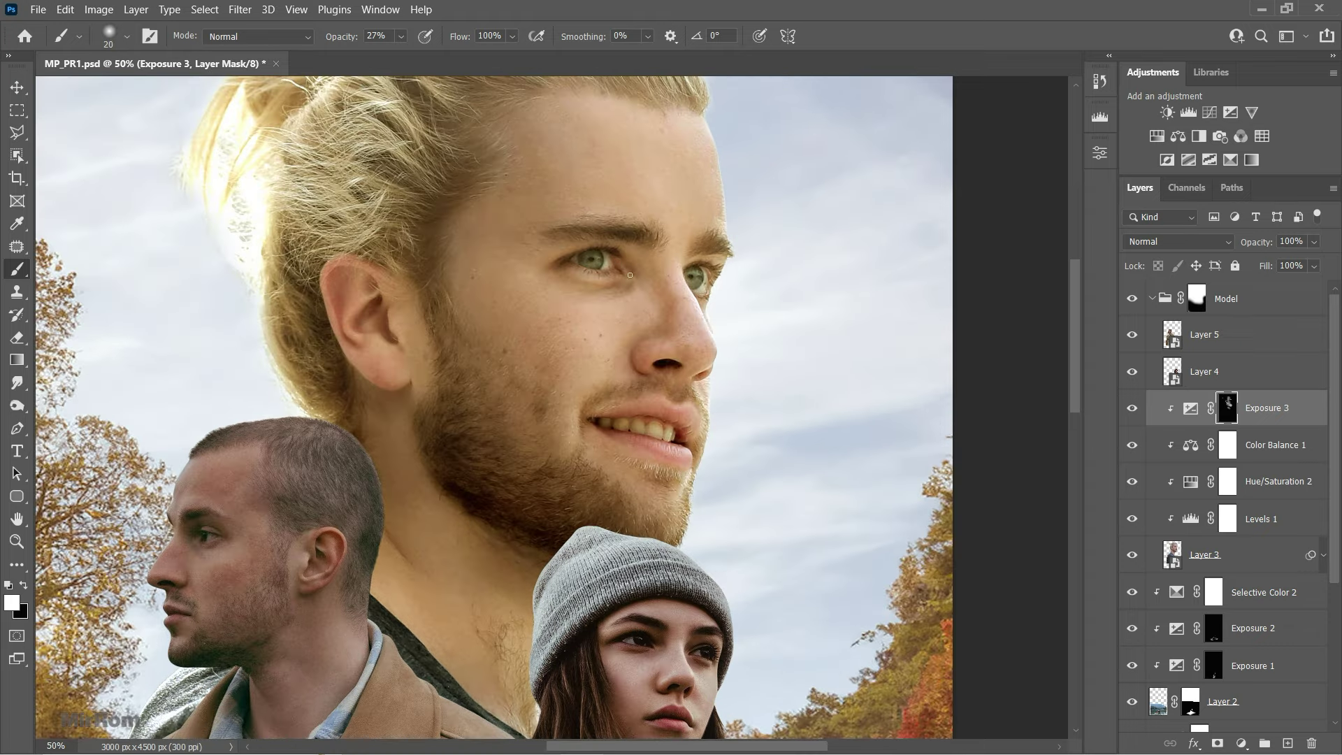
{"action": "key", "text": "bracketright"}
{"action": "key", "text": "bracketright"}
{"action": "key", "text": "1"}
{"action": "key", "text": "2"}
{"action": "key", "text": "3"}
{"action": "key", "text": "2"}
{"action": "key", "text": "bracketright"}
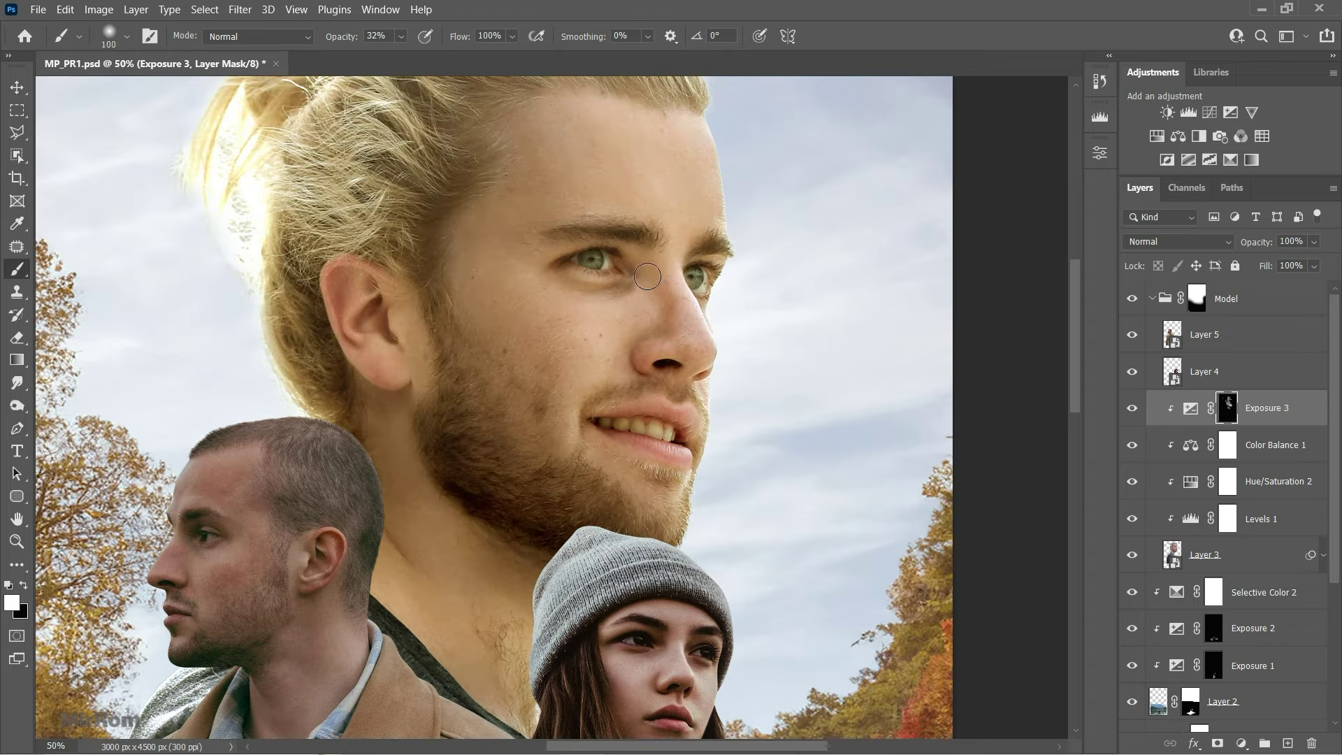
{"action": "key", "text": "bracketright"}
{"action": "key", "text": "bracketright"}
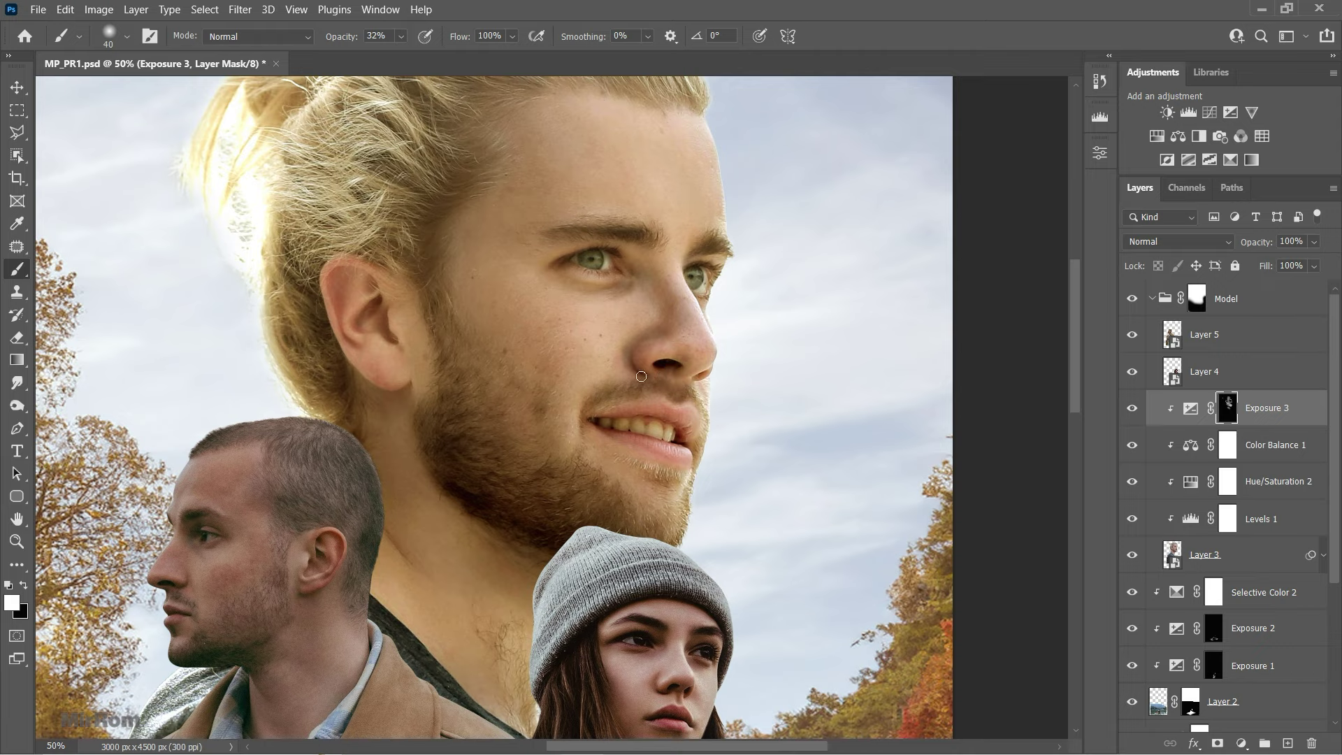
{"action": "key", "text": "bracketleft"}
{"action": "key", "text": "bracketleft"}
{"action": "key", "text": "bracketleft"}
- Refine the brush to 25% opacity, then compare the face with and without the shading
{"action": "key", "text": "bracketleft"}
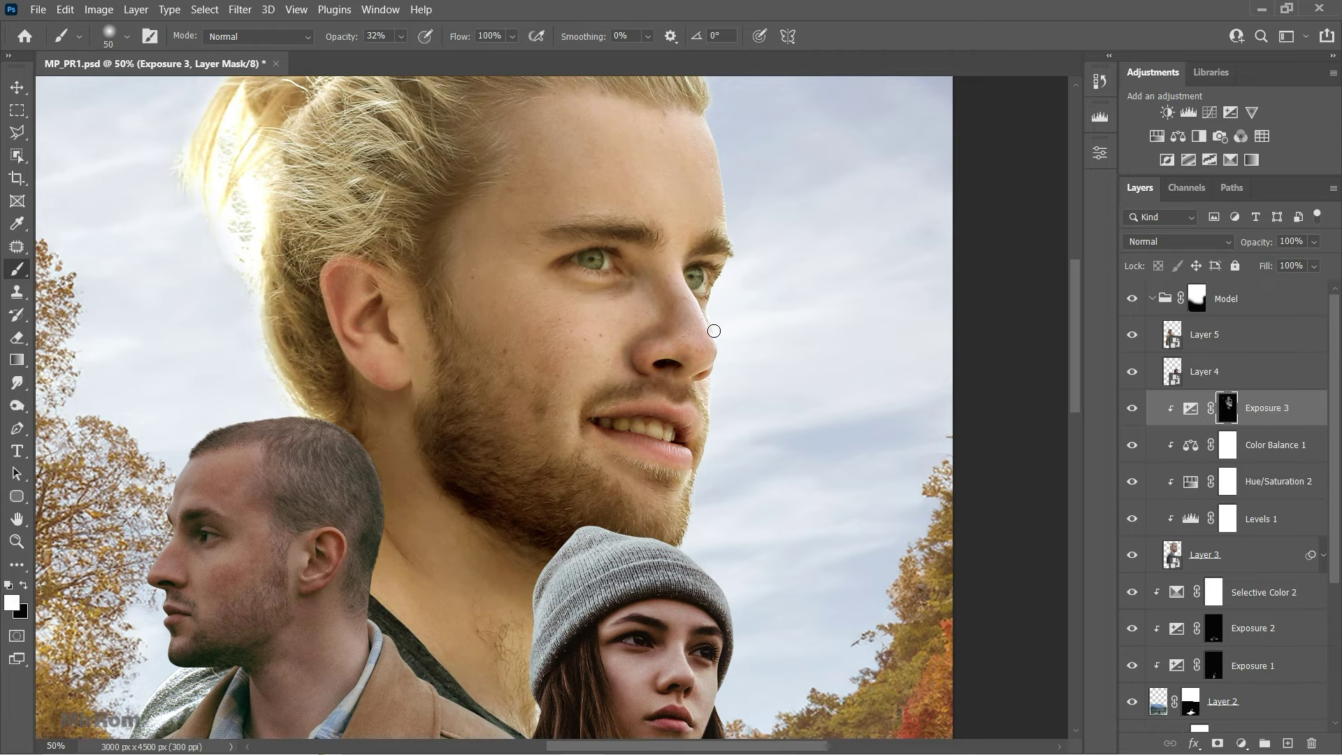
{"action": "scroll", "coordinate": [713, 330], "scroll_direction": "up", "scroll_amount": 3}
{"action": "key", "text": "bracketleft"}
{"action": "key", "text": "bracketleft"}
{"action": "key", "text": "bracketleft"}
{"action": "scroll", "coordinate": [609, 149], "scroll_direction": "down", "scroll_amount": 3}
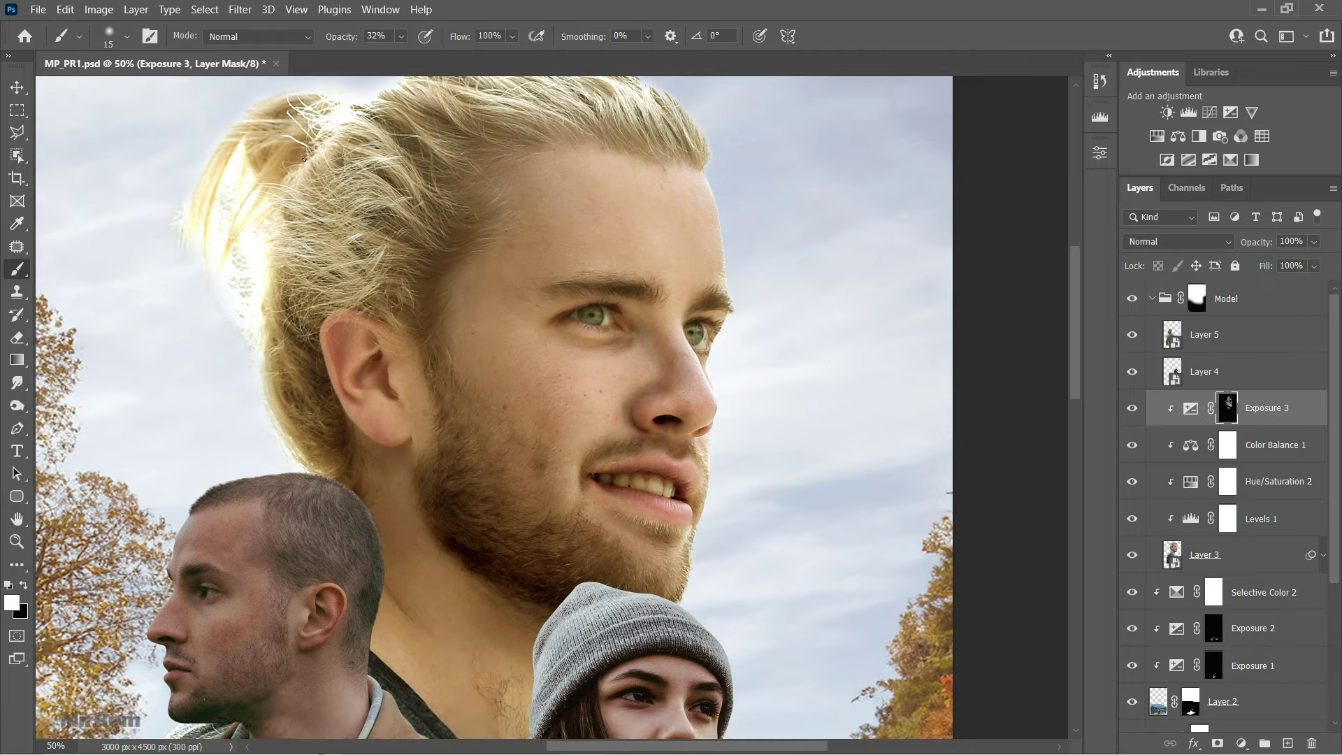
{"action": "key", "text": "2"}
{"action": "key", "text": "5"}
{"action": "key", "text": "x"}
{"action": "key", "text": "bracketright"}
{"action": "key", "text": "bracketright"}
{"action": "key", "text": "bracketright"}
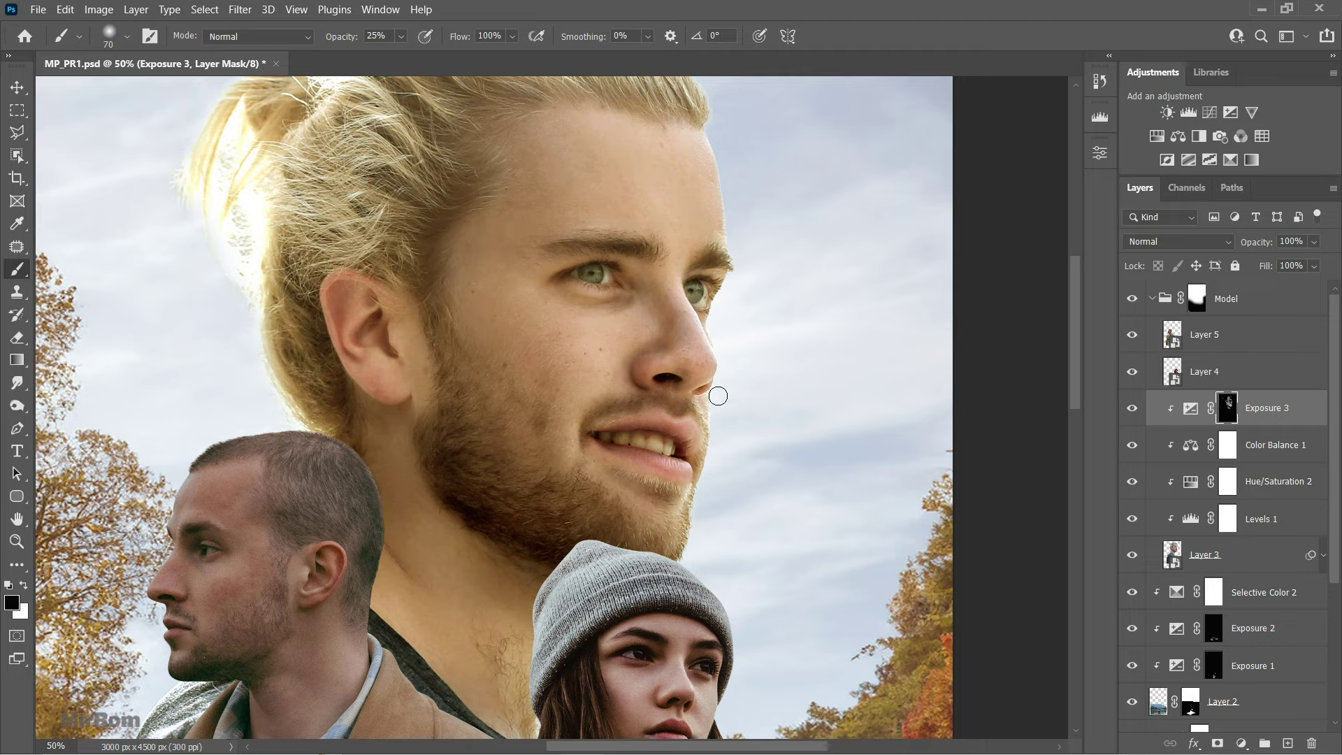
{"action": "left_click", "coordinate": [1128, 409]}
{"action": "key", "text": "v"}
{"action": "key", "text": "ctrl+minus"}
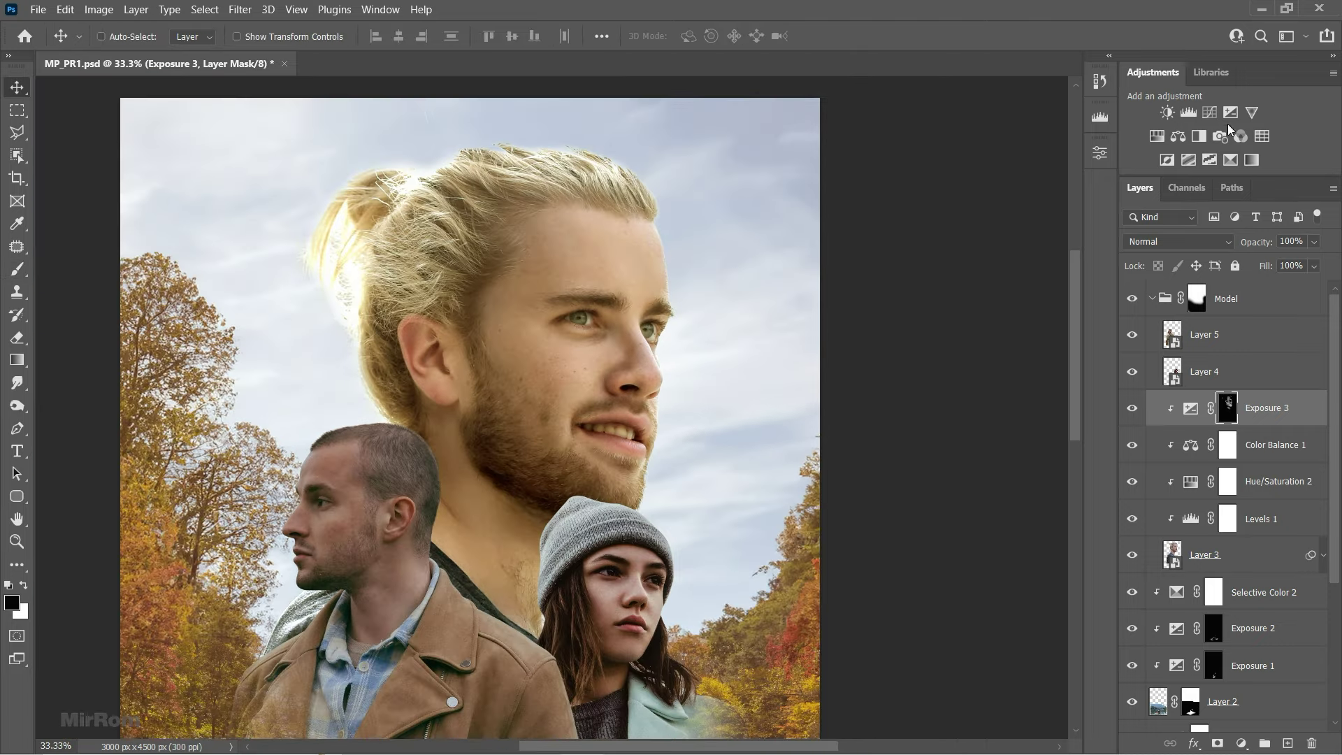
- Add a clipped Exposure 4 layer at +0.72, gamma 1.35, with an inverted black mask
{"action": "left_click", "coordinate": [1230, 113]}
{"action": "left_click", "coordinate": [950, 488]}
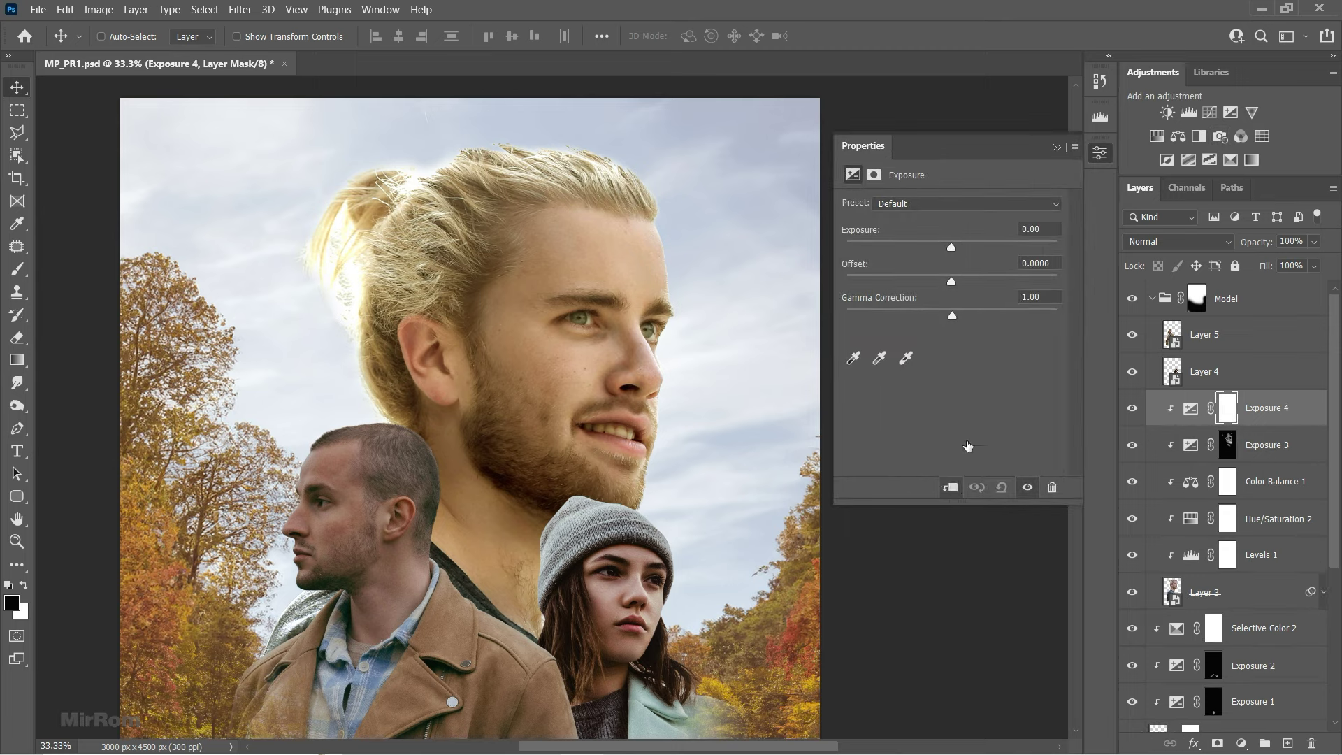
{"action": "left_click_drag", "start_coordinate": [952, 247], "coordinate": [962, 248]}
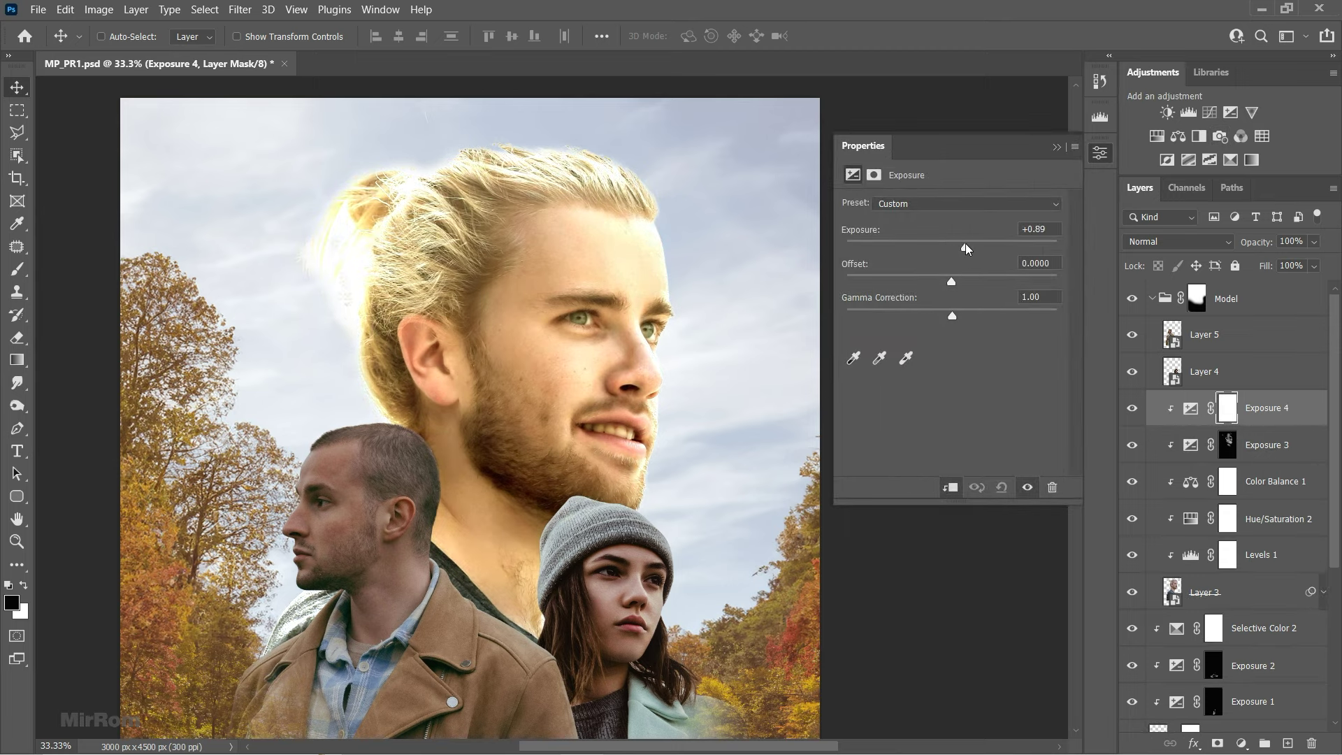
{"action": "left_click_drag", "start_coordinate": [954, 308], "coordinate": [931, 315]}
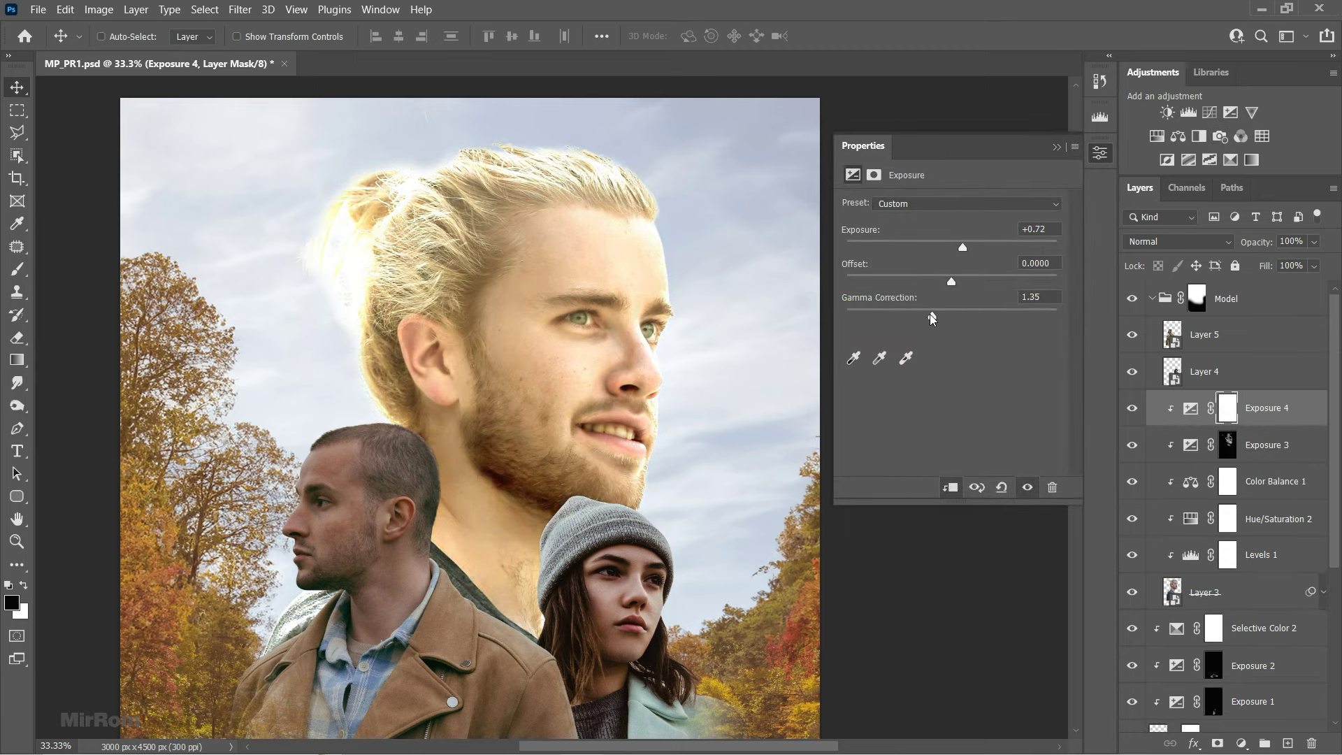
{"action": "left_click", "coordinate": [1056, 148]}
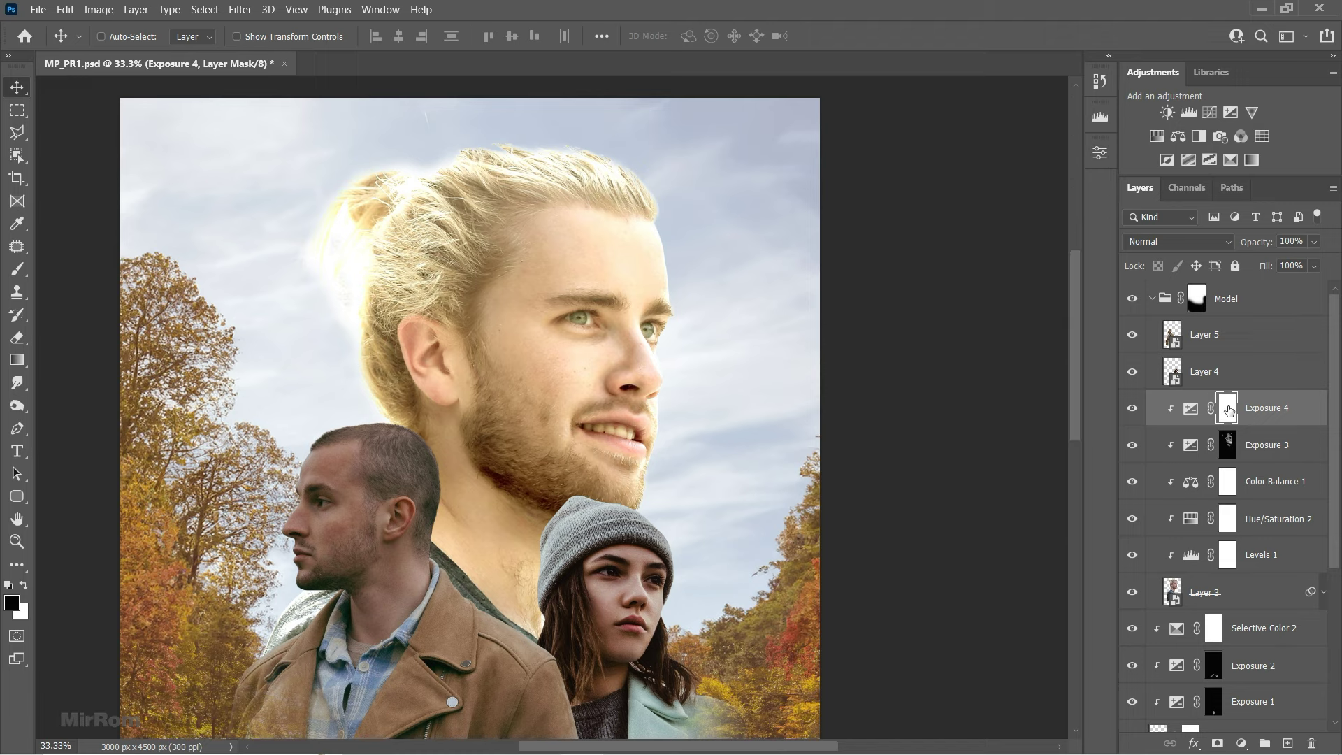
{"action": "key", "text": "ctrl+i"}
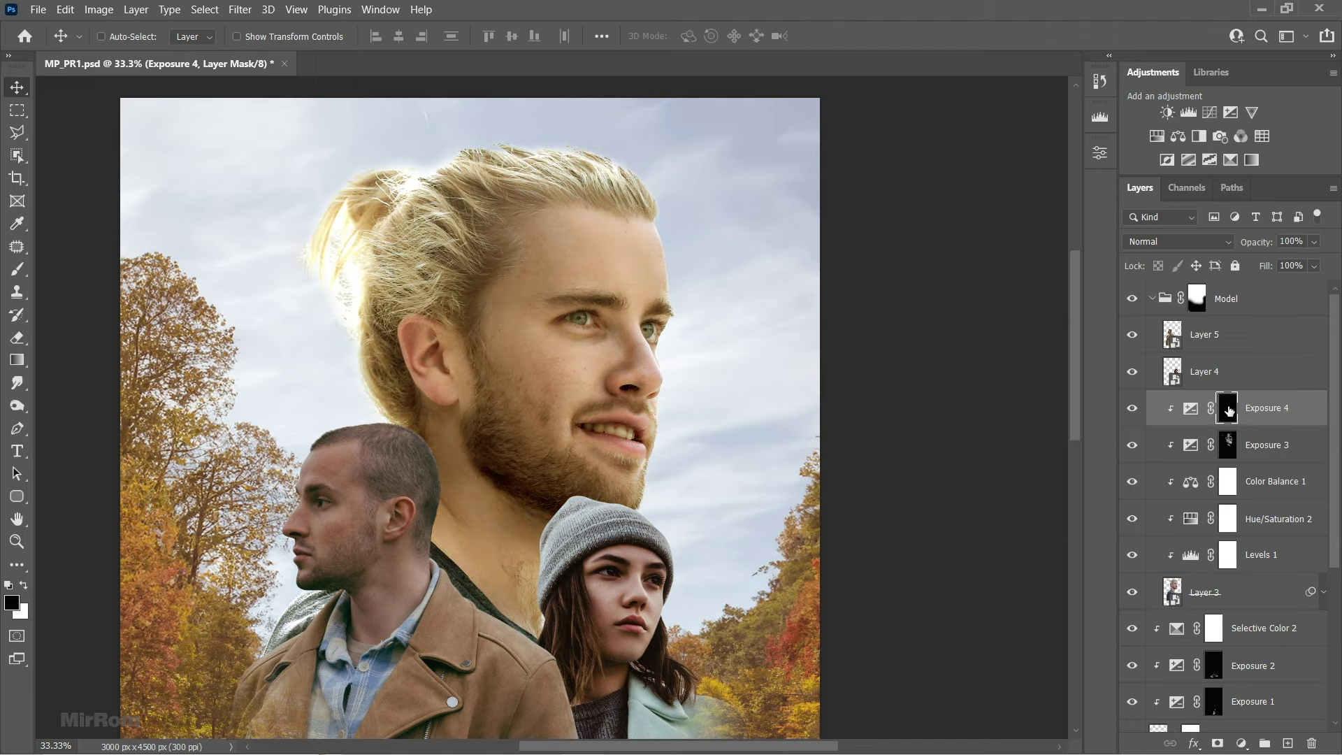
- Paint white with a large 32%-opacity brush to brighten the man's hair
{"action": "left_click", "coordinate": [24, 585]}
{"action": "key", "text": "b"}
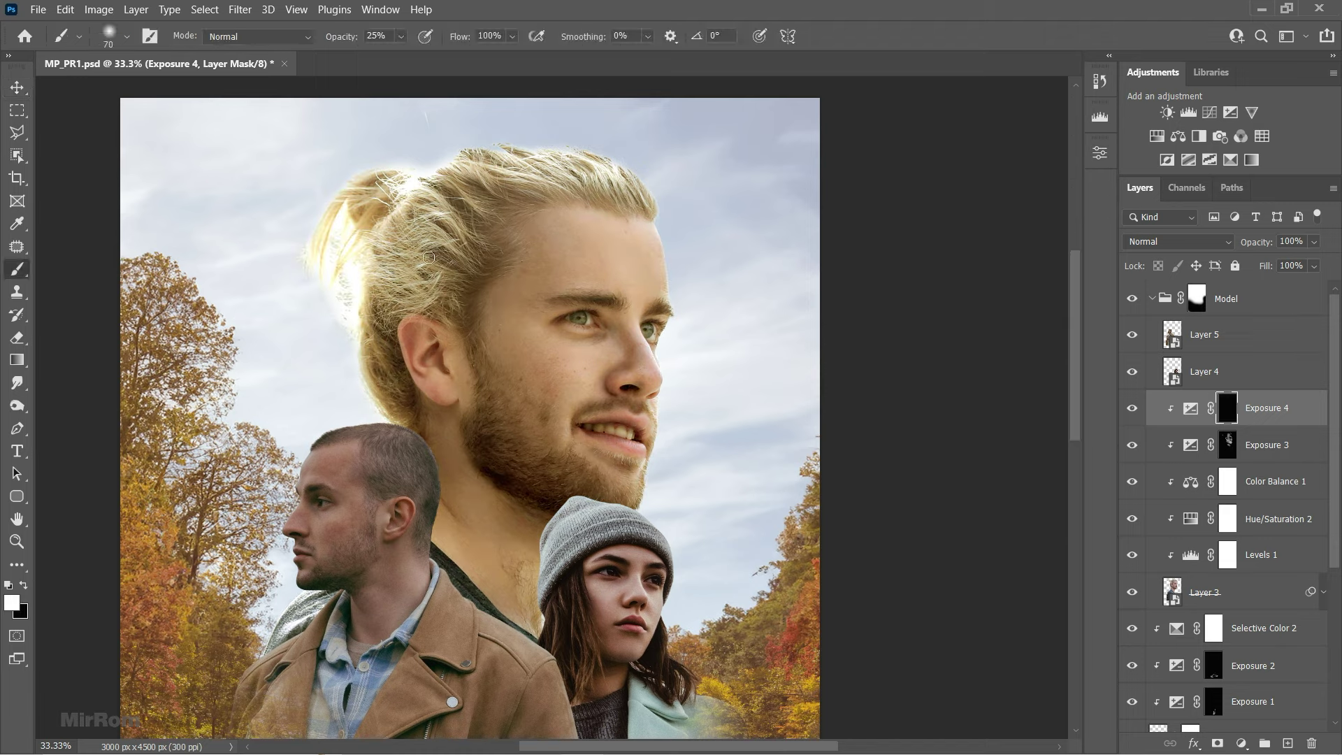
{"action": "left_click_drag", "start_coordinate": [346, 37], "coordinate": [360, 36]}
{"action": "key", "text": "bracketright"}
{"action": "key", "text": "bracketright"}
{"action": "key", "text": "bracketright"}
{"action": "mouse_move", "coordinate": [384, 145]}
{"action": "left_mouse_down"}
{"action": "mouse_move", "coordinate": [219, 249]}
{"action": "mouse_move", "coordinate": [298, 306]}
{"action": "left_mouse_up"}
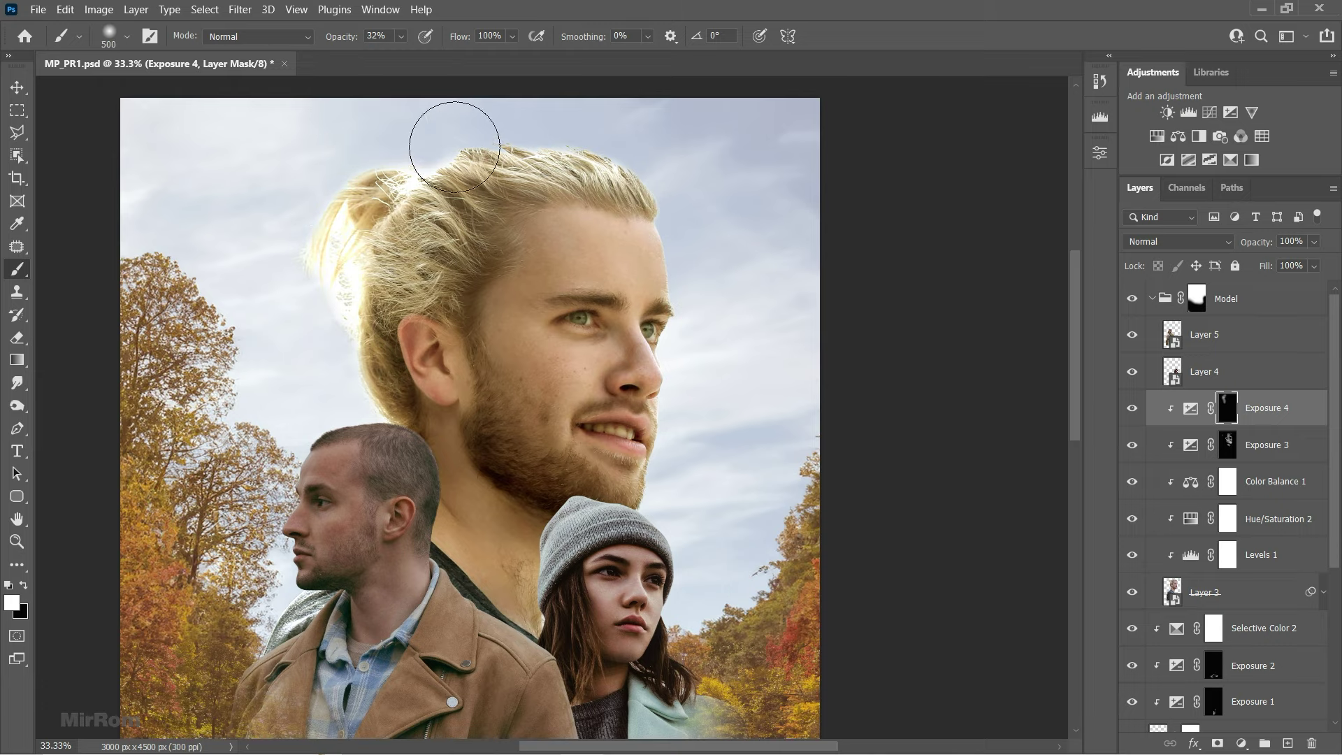
{"action": "scroll", "coordinate": [636, 127], "scroll_direction": "up", "scroll_amount": 2}
{"action": "scroll", "coordinate": [636, 127], "scroll_direction": "up", "scroll_amount": 1}
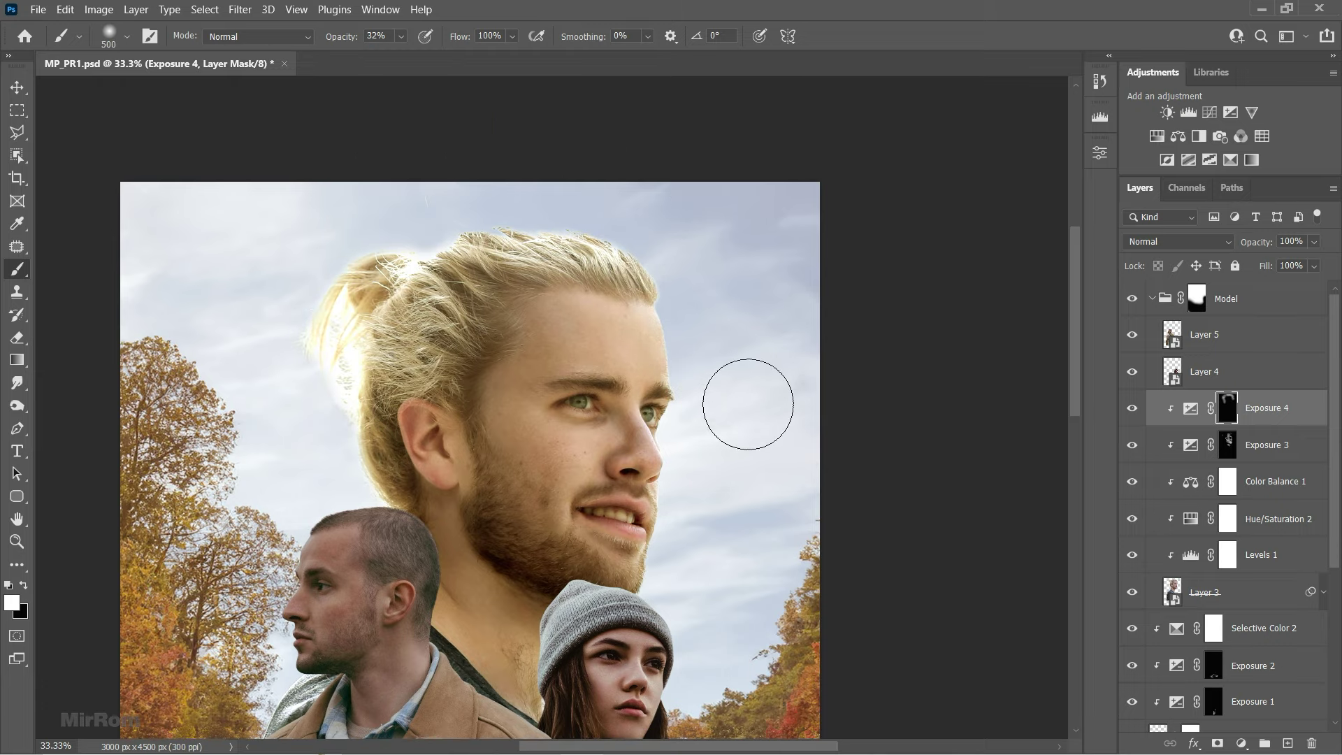
{"action": "scroll", "coordinate": [730, 335], "scroll_direction": "down", "scroll_amount": 1}
{"action": "key", "text": "v"}
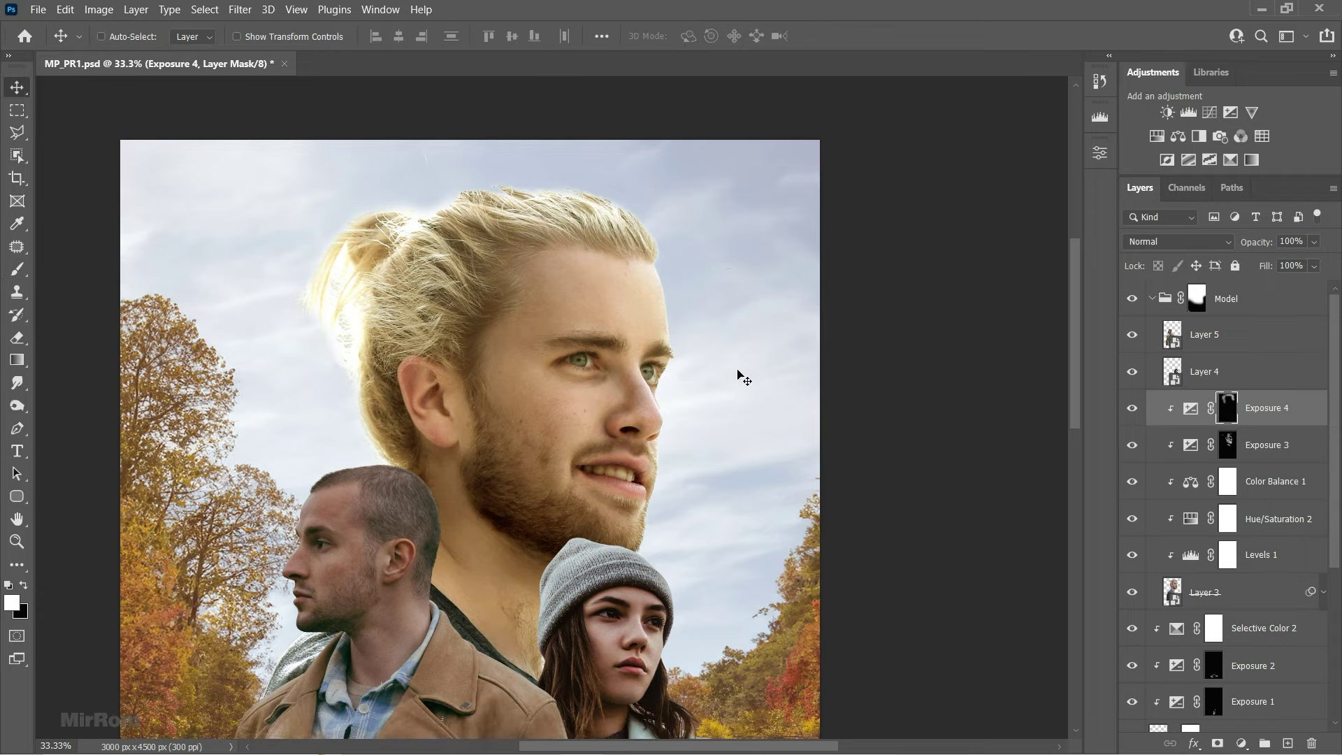
{"action": "scroll", "coordinate": [741, 370], "scroll_direction": "down", "scroll_amount": 2}
{"action": "key", "text": "b"}
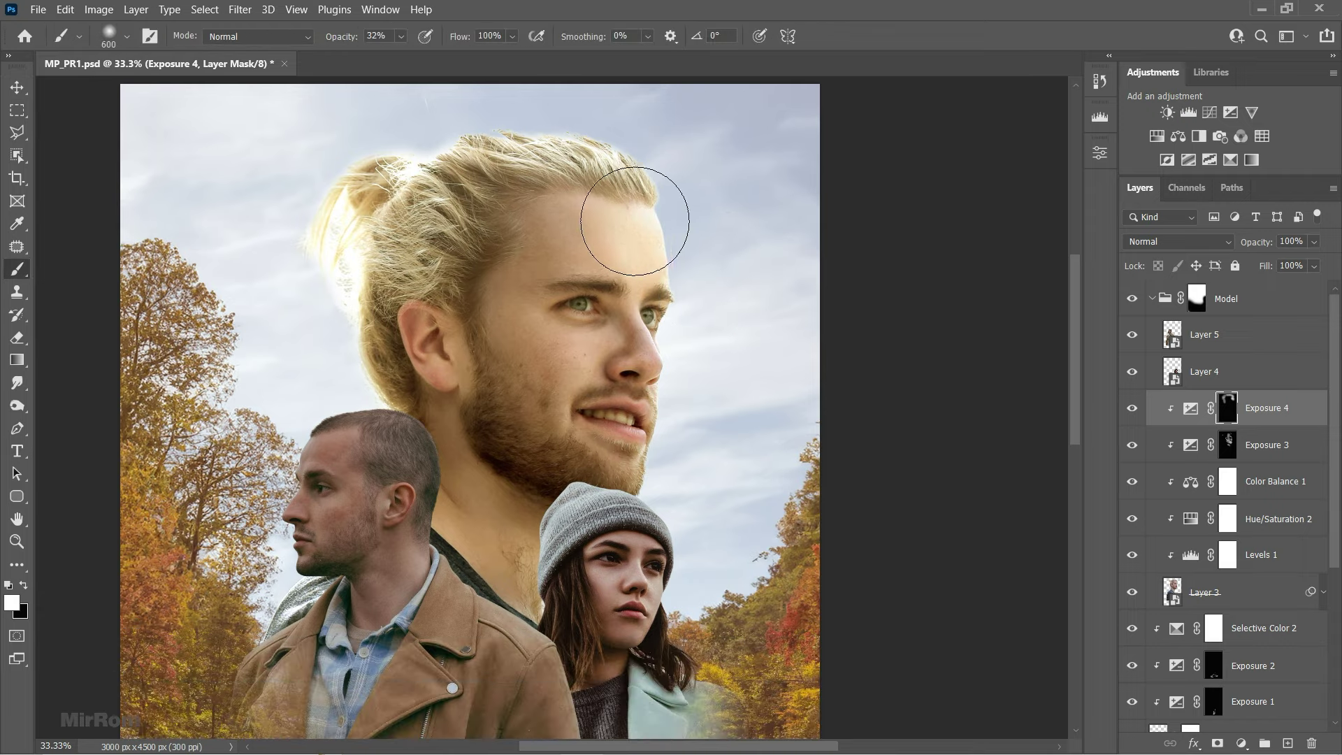
- Brighten the man's face, nose, lips and eye area with a smaller brush
{"action": "left_click_drag", "start_coordinate": [660, 341], "coordinate": [647, 489]}
{"action": "key", "text": "bracketright"}
{"action": "key", "text": "bracketright"}
{"action": "key", "text": "bracketright"}
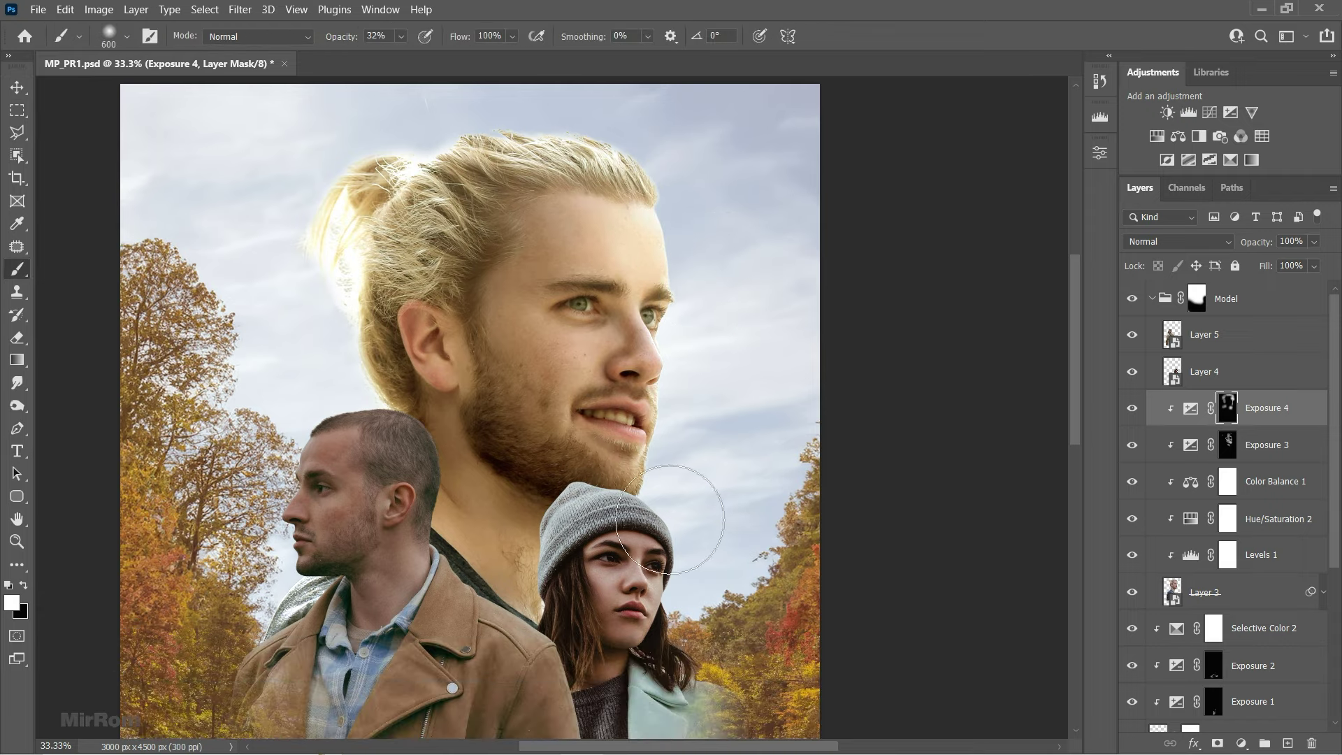
{"action": "scroll", "coordinate": [677, 316], "scroll_direction": "up", "scroll_amount": 2}
{"action": "key", "text": "bracketleft"}
{"action": "key", "text": "bracketleft"}
{"action": "key", "text": "bracketleft"}
{"action": "left_click_drag", "start_coordinate": [618, 342], "coordinate": [601, 573]}
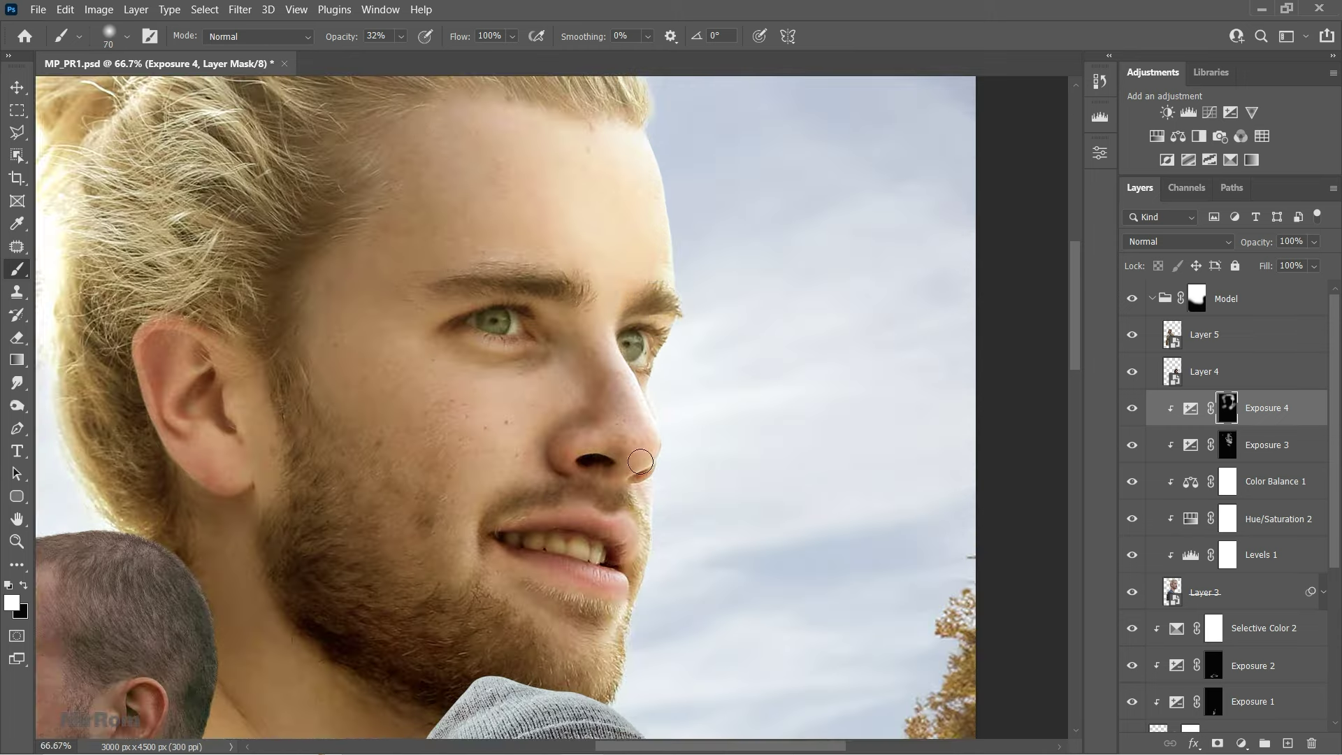
{"action": "key", "text": "bracketright"}
{"action": "scroll", "coordinate": [526, 555], "scroll_direction": "down", "scroll_amount": 1}
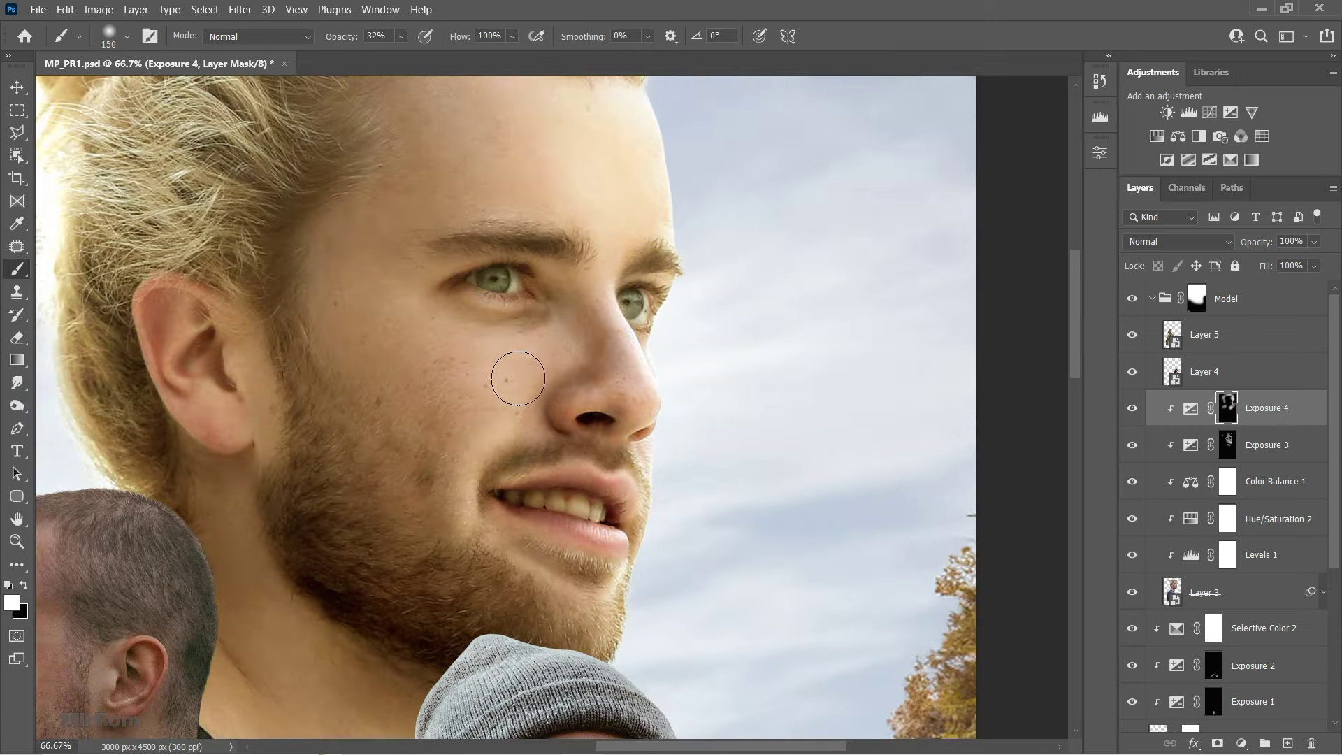
{"action": "scroll", "coordinate": [470, 366], "scroll_direction": "up", "scroll_amount": 2}
{"action": "key", "text": "bracketleft"}
{"action": "key", "text": "bracketleft"}
{"action": "key", "text": "bracketleft"}
{"action": "key", "text": "bracketright"}
{"action": "key", "text": "bracketright"}
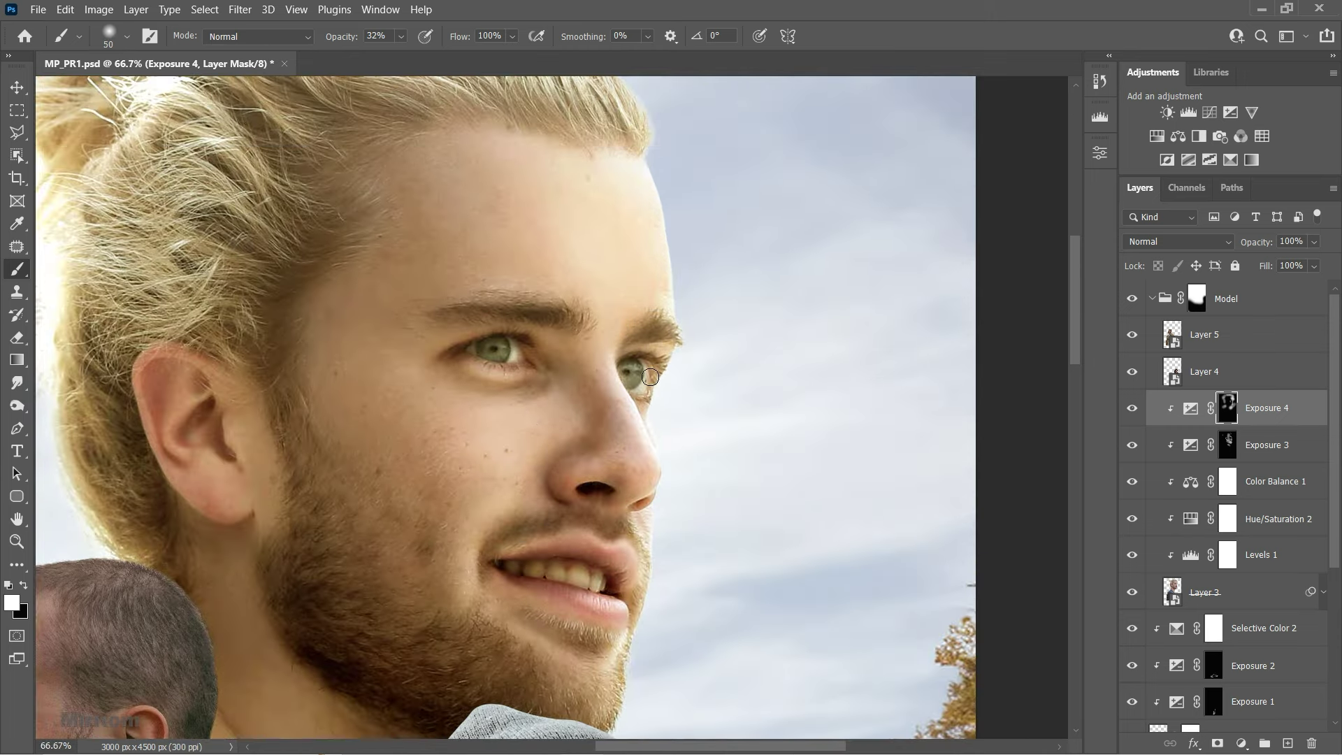
{"action": "key", "text": "x"}
{"action": "scroll", "coordinate": [710, 398], "scroll_direction": "down", "scroll_amount": 1}
{"action": "scroll", "coordinate": [463, 263], "scroll_direction": "up", "scroll_amount": 1}
{"action": "key", "text": "2"}
{"action": "key", "text": "bracketright"}
{"action": "key", "text": "bracketright"}
{"action": "key", "text": "bracketright"}
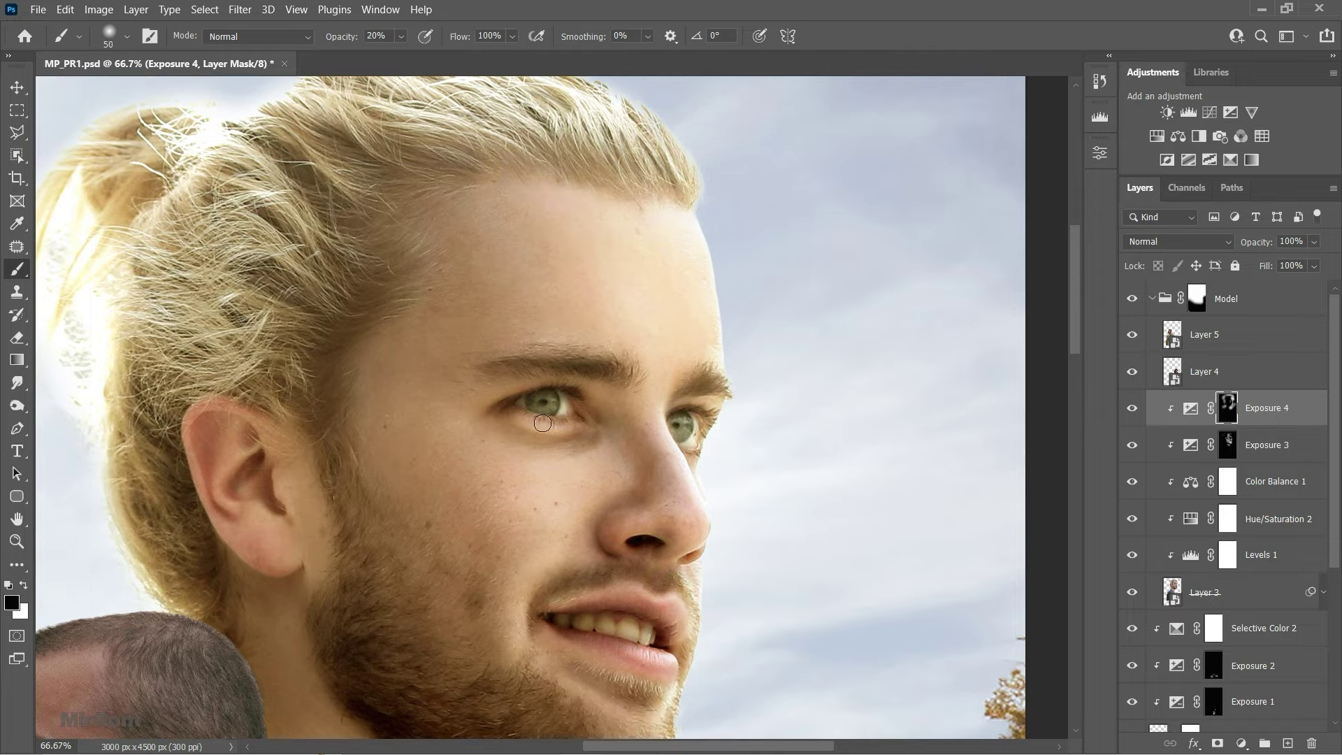
{"action": "key", "text": "x"}
- Fit the poster on screen, save, and select the woman's Layer 4
{"action": "key", "text": "v"}
{"action": "key", "text": "ctrl+0"}
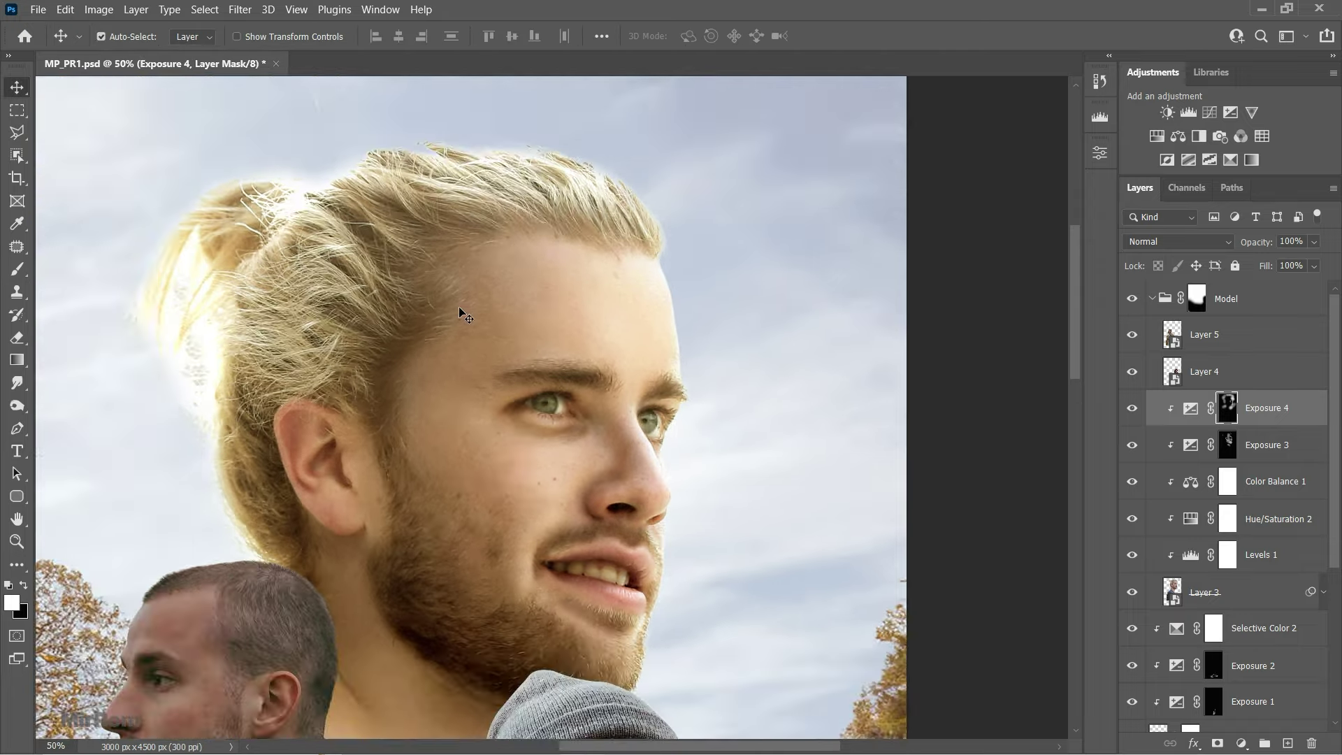
{"action": "key", "text": "ctrl+s"}
{"action": "left_click", "coordinate": [1236, 371]}
{"action": "left_click", "coordinate": [1133, 371]}
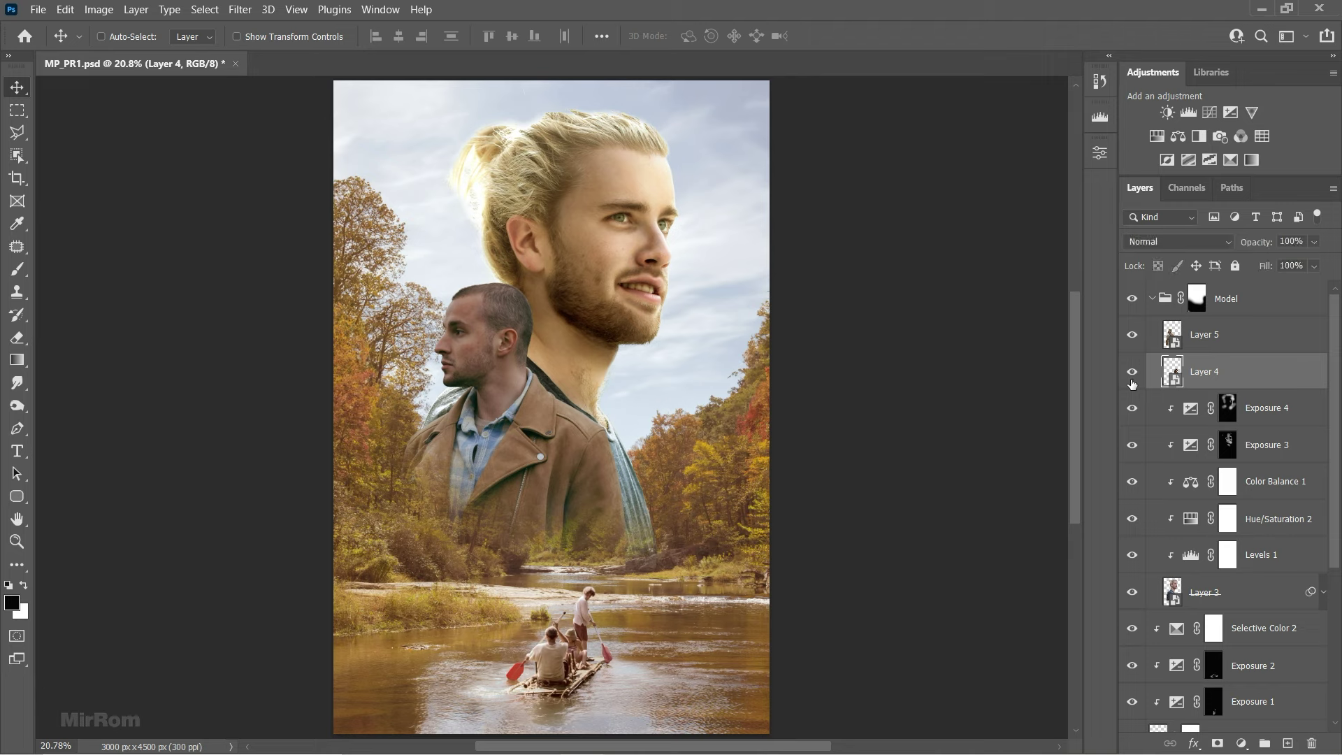
- Add a clipped Levels 2 on Layer 4: midtones 1.39, white input 233, black output 8
{"action": "left_click", "coordinate": [1188, 113]}
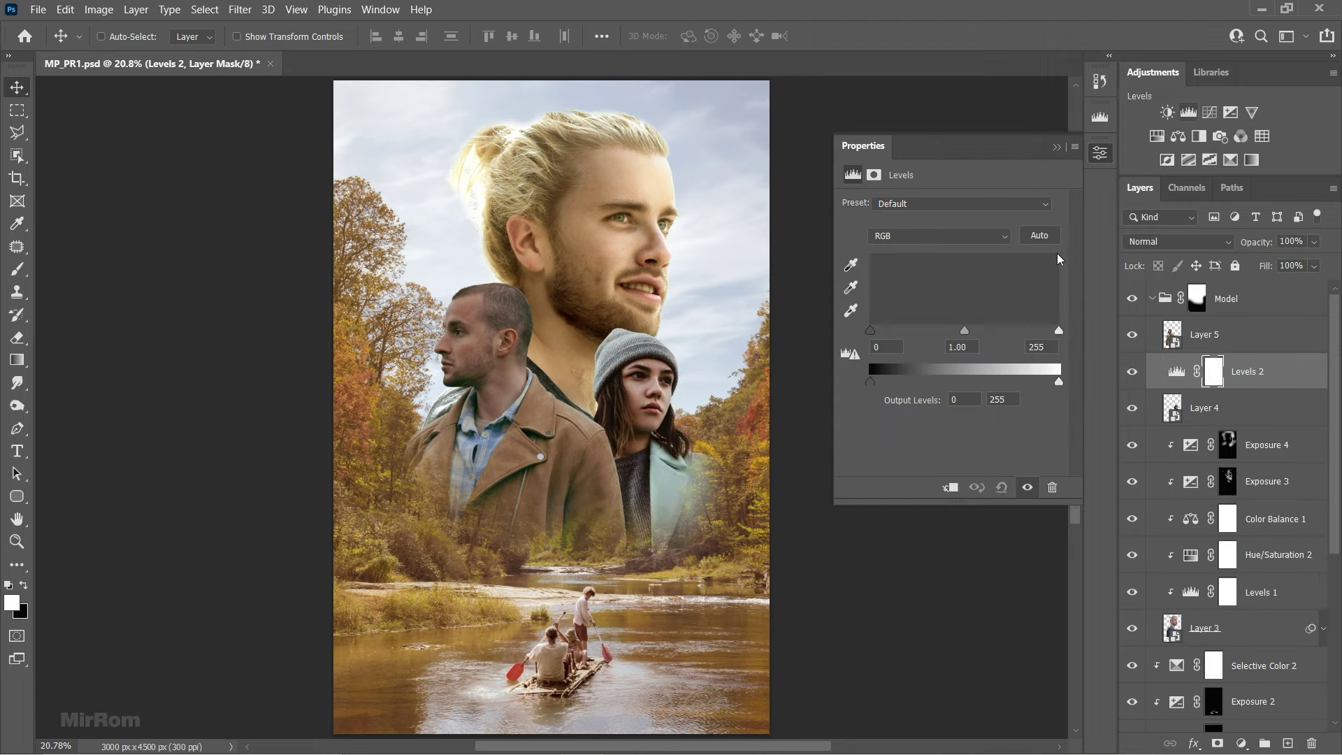
{"action": "left_click", "coordinate": [950, 487]}
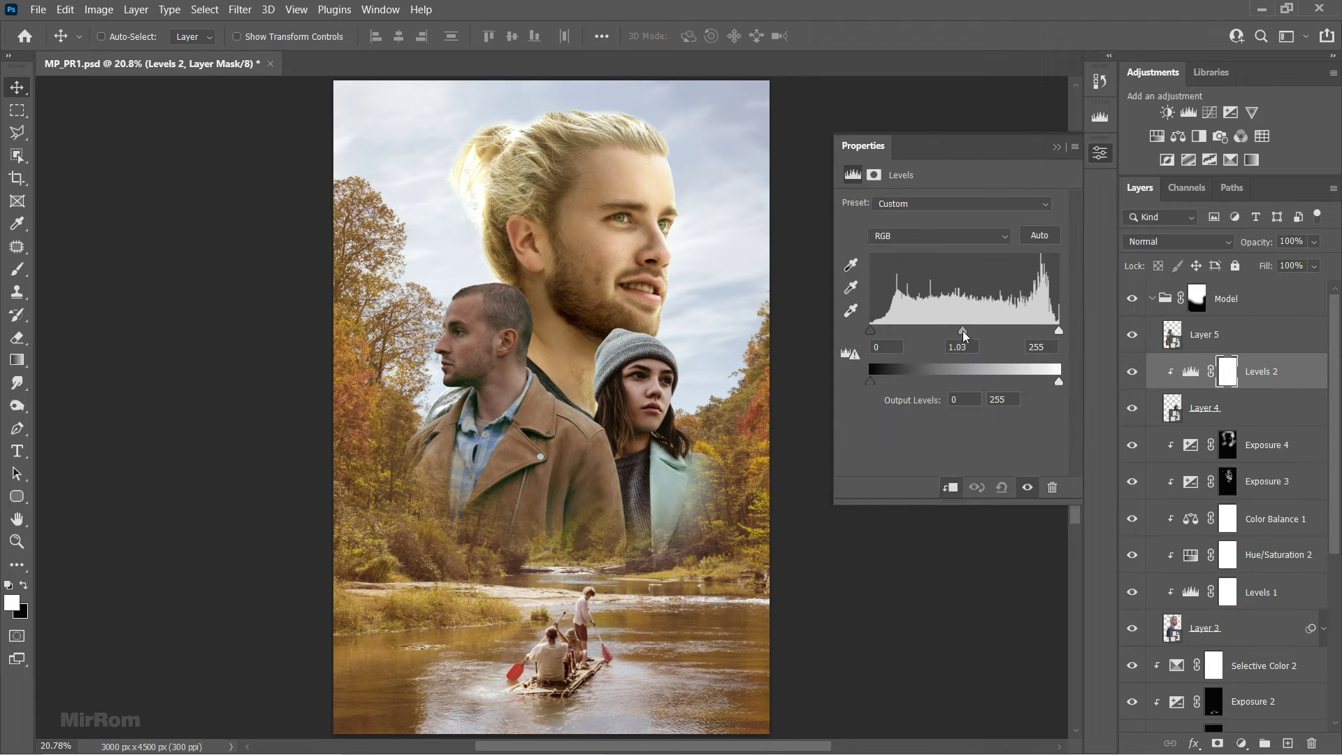
{"action": "left_click_drag", "start_coordinate": [964, 336], "coordinate": [952, 336]}
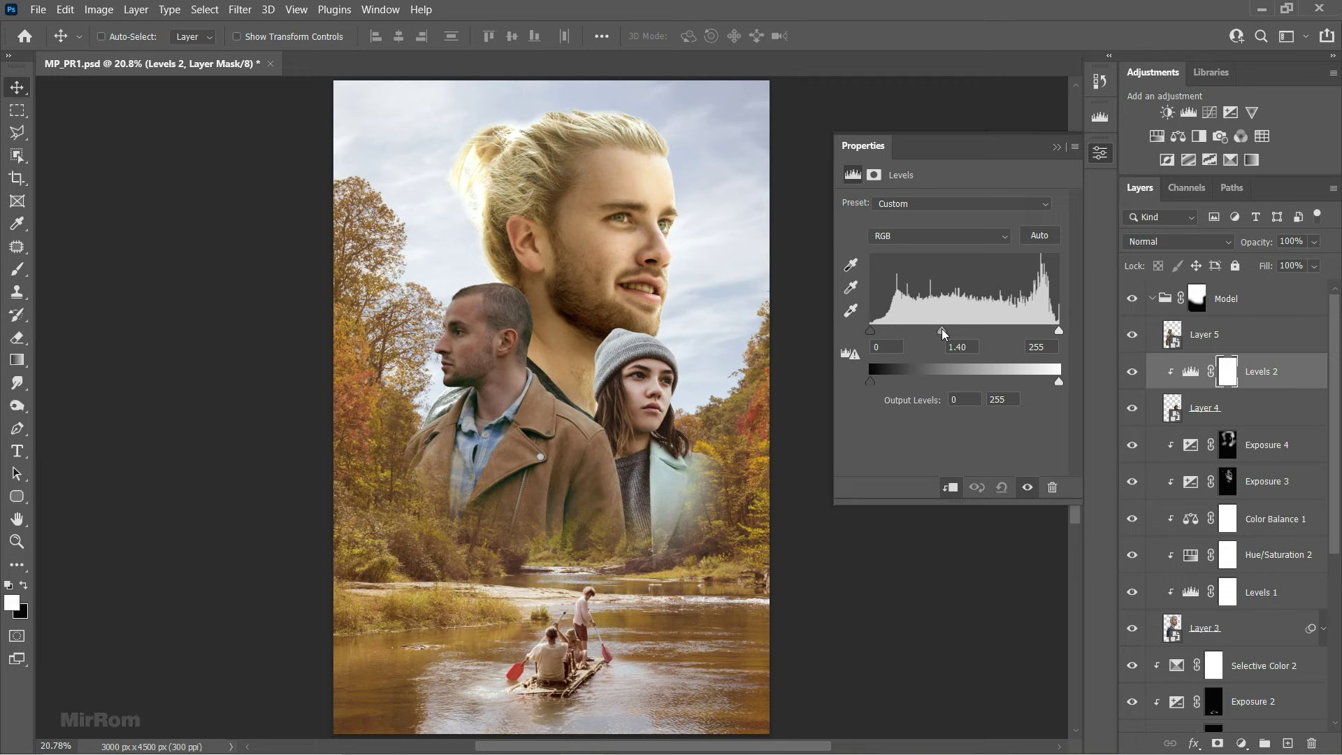
{"action": "double_click", "coordinate": [970, 346]}
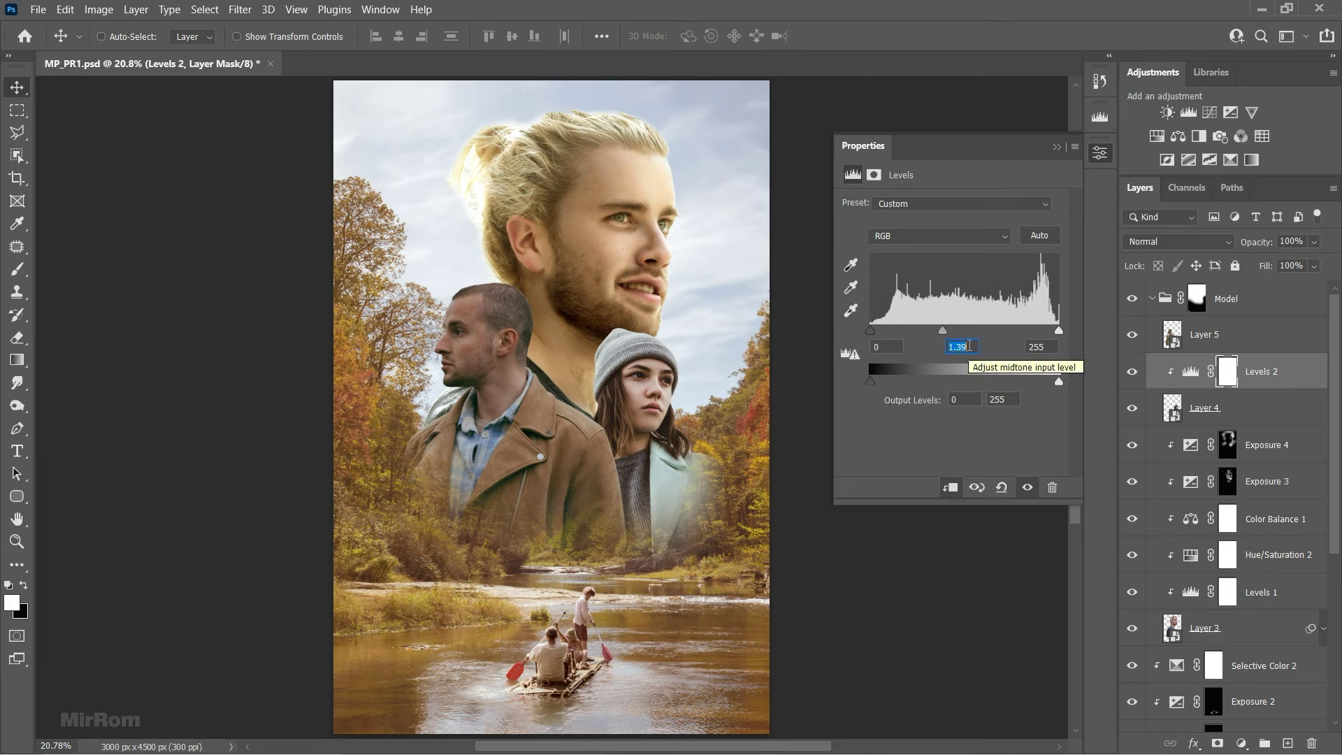
{"action": "left_click_drag", "start_coordinate": [1058, 330], "coordinate": [1041, 330]}
{"action": "left_click", "coordinate": [1050, 347]}
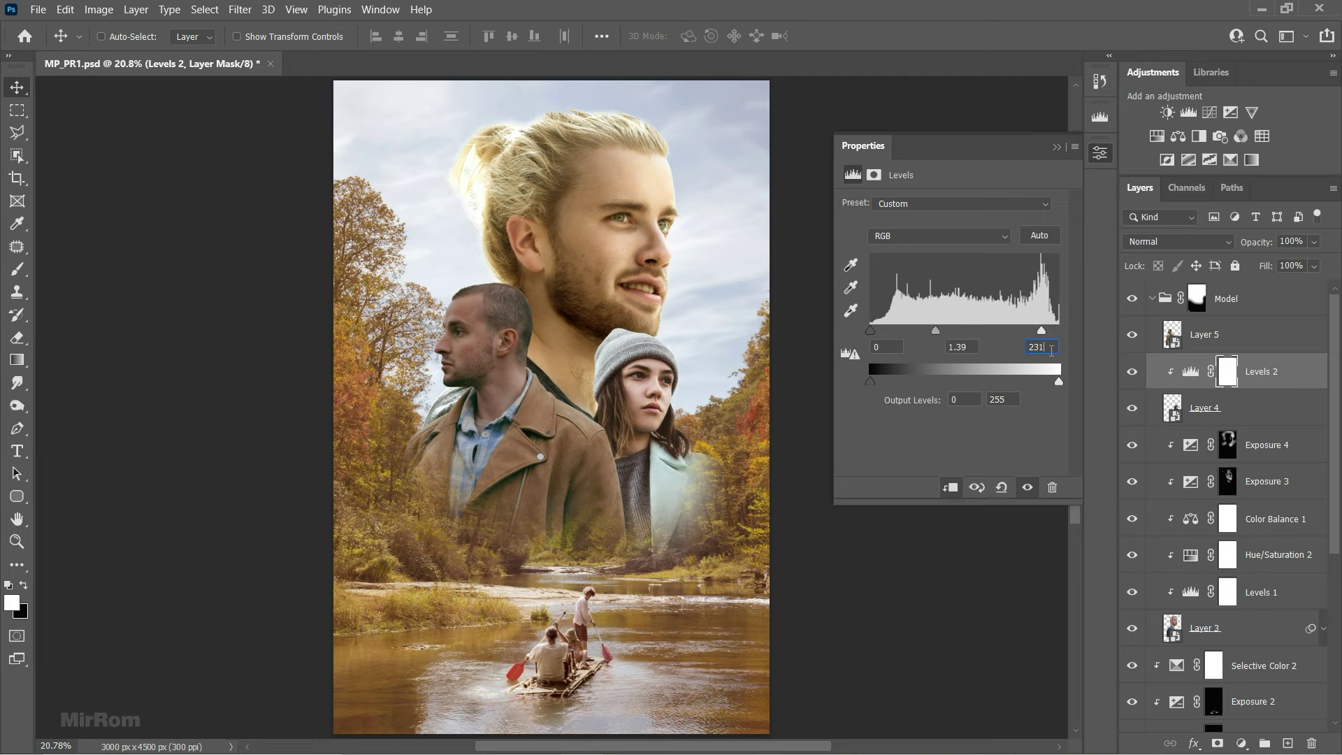
{"action": "scroll", "coordinate": [1051, 348], "scroll_direction": "up", "scroll_amount": 2}
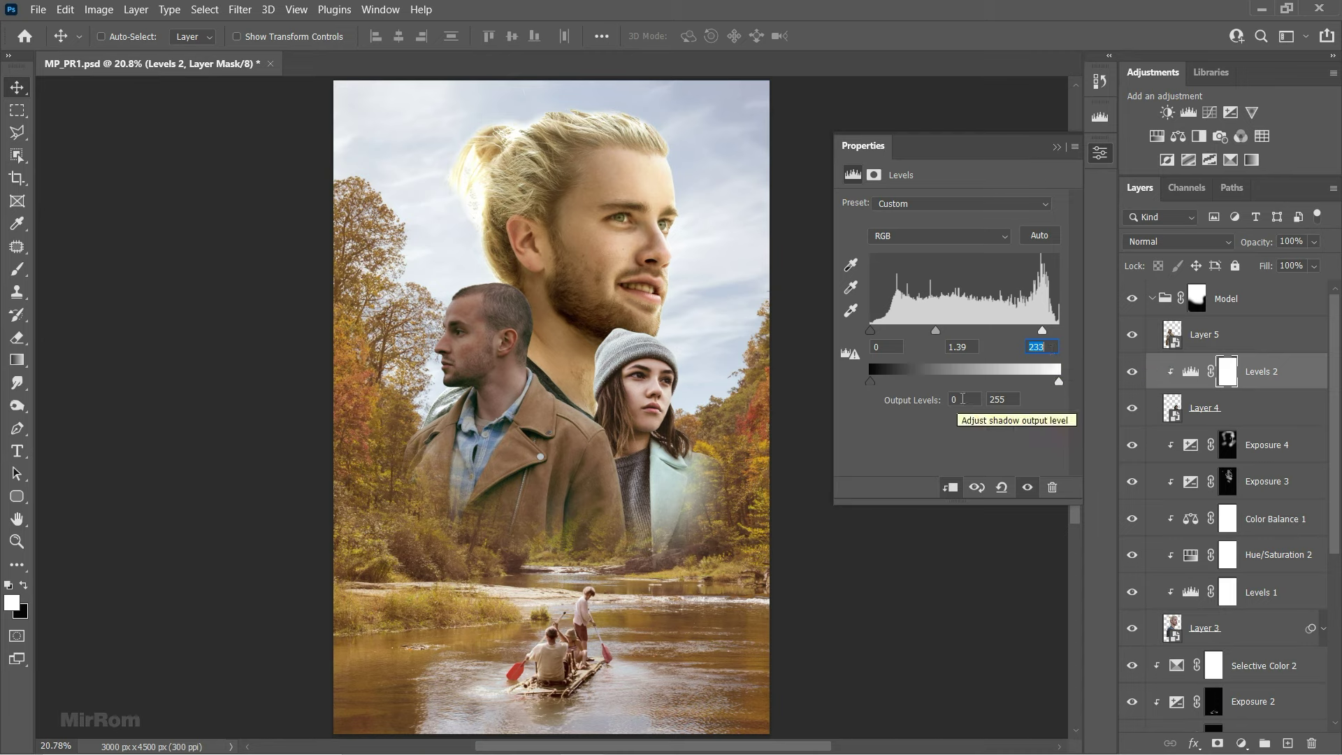
{"action": "left_click", "coordinate": [965, 399]}
{"action": "scroll", "coordinate": [965, 399], "scroll_direction": "up", "scroll_amount": 4}
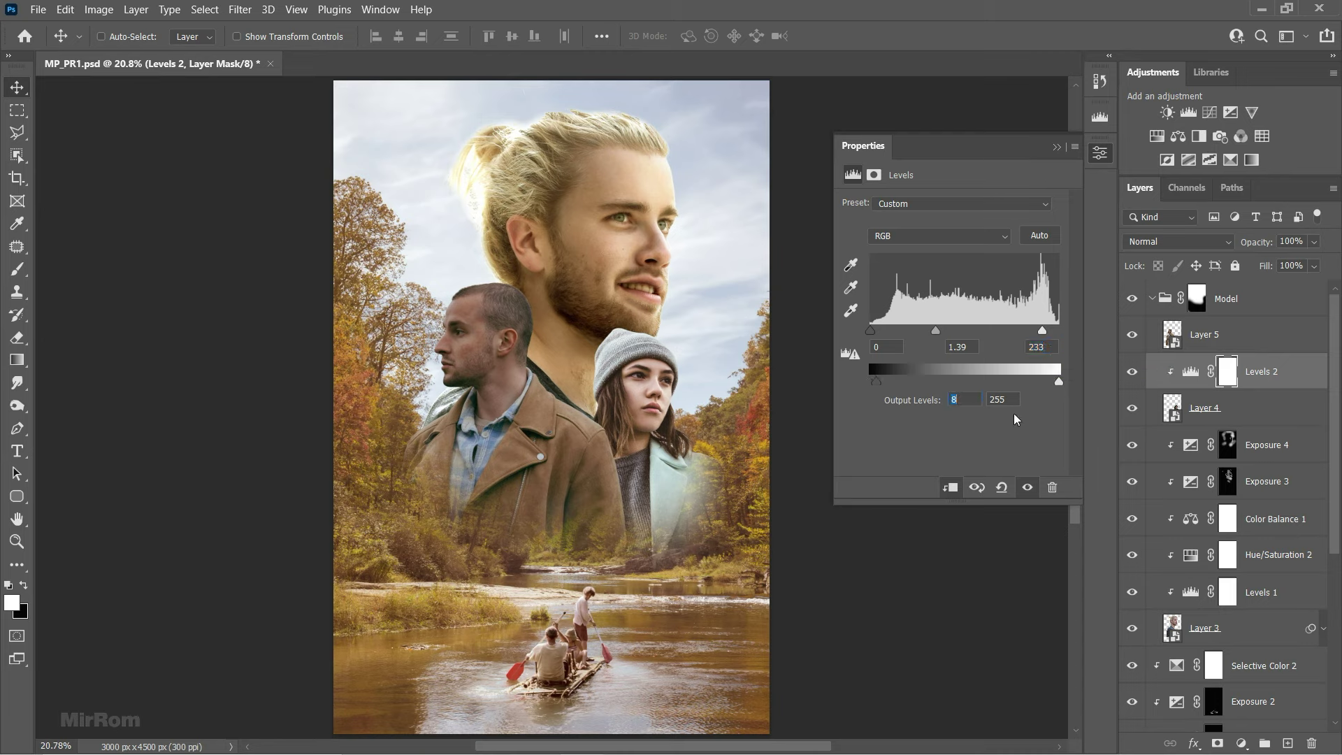
{"action": "left_click", "coordinate": [1056, 148]}
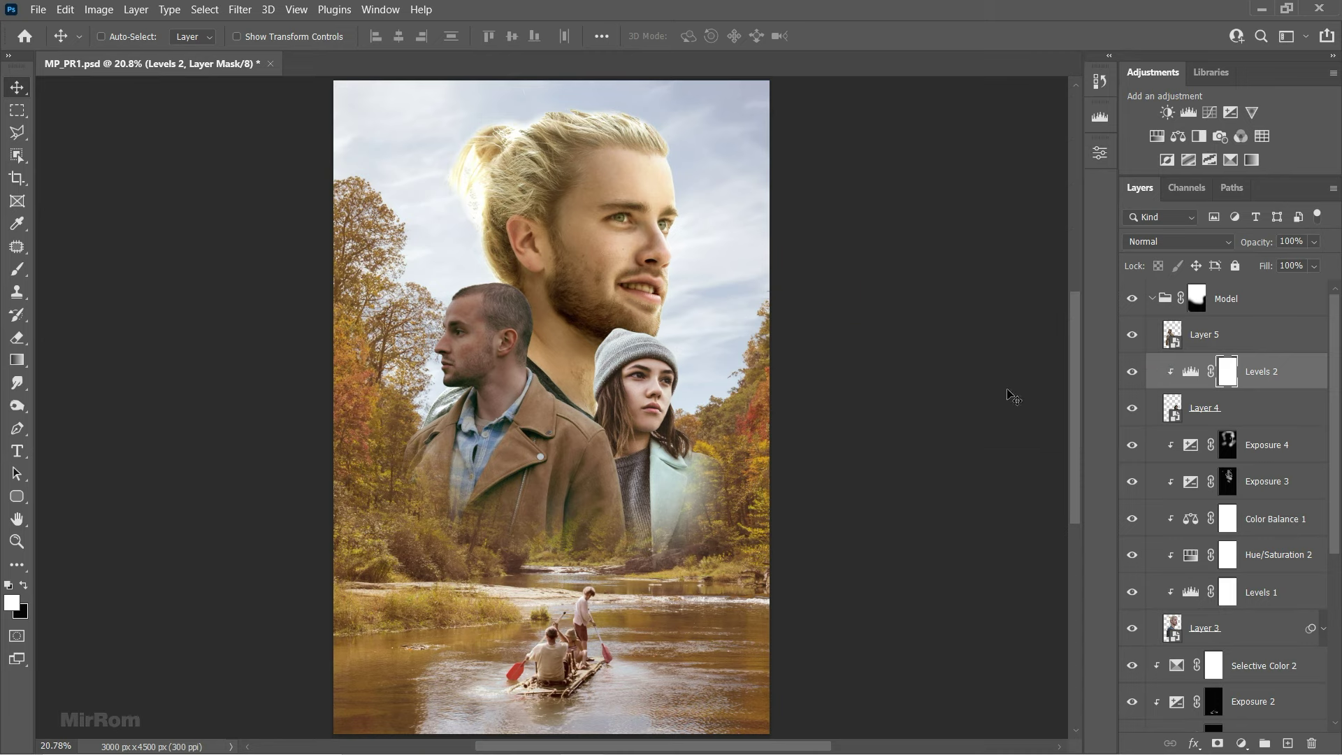
- Add a clipped Color Balance shifting the midtones to Red +15 and Green +3
{"action": "left_click", "coordinate": [1177, 136]}
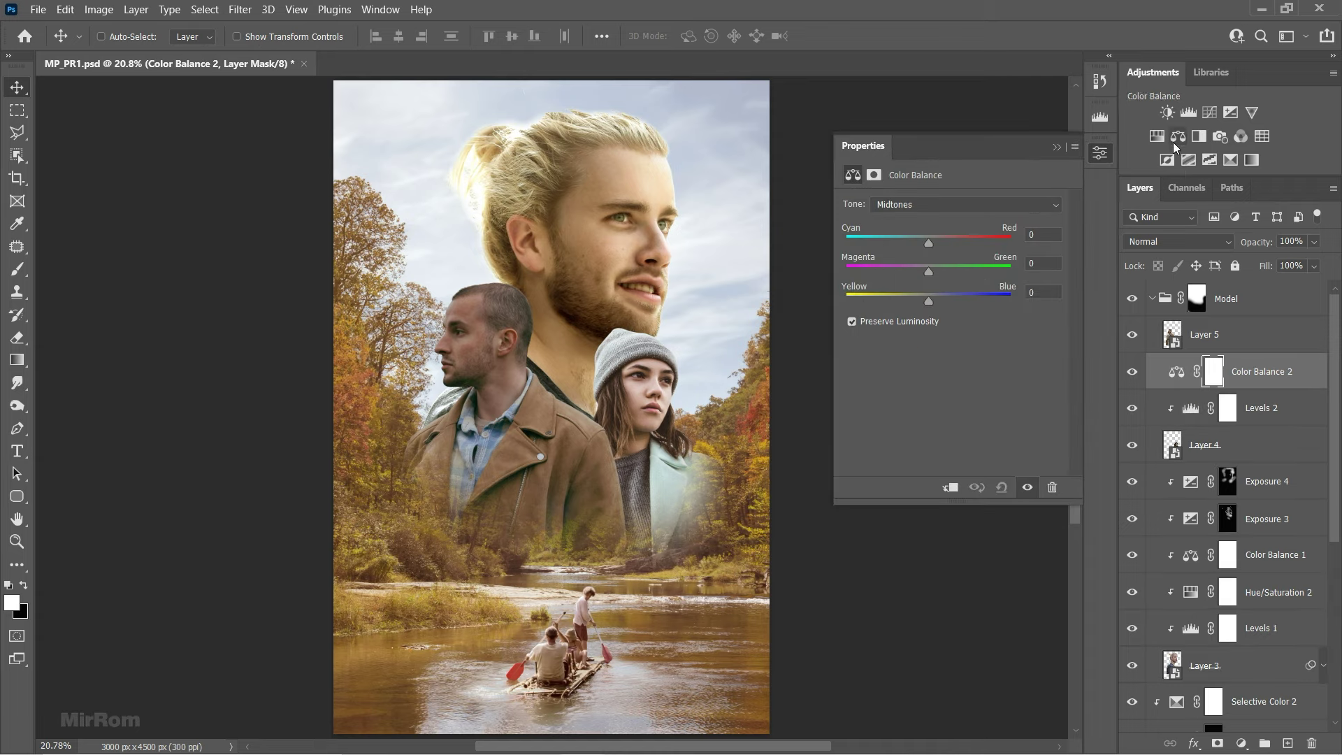
{"action": "left_click", "coordinate": [952, 487]}
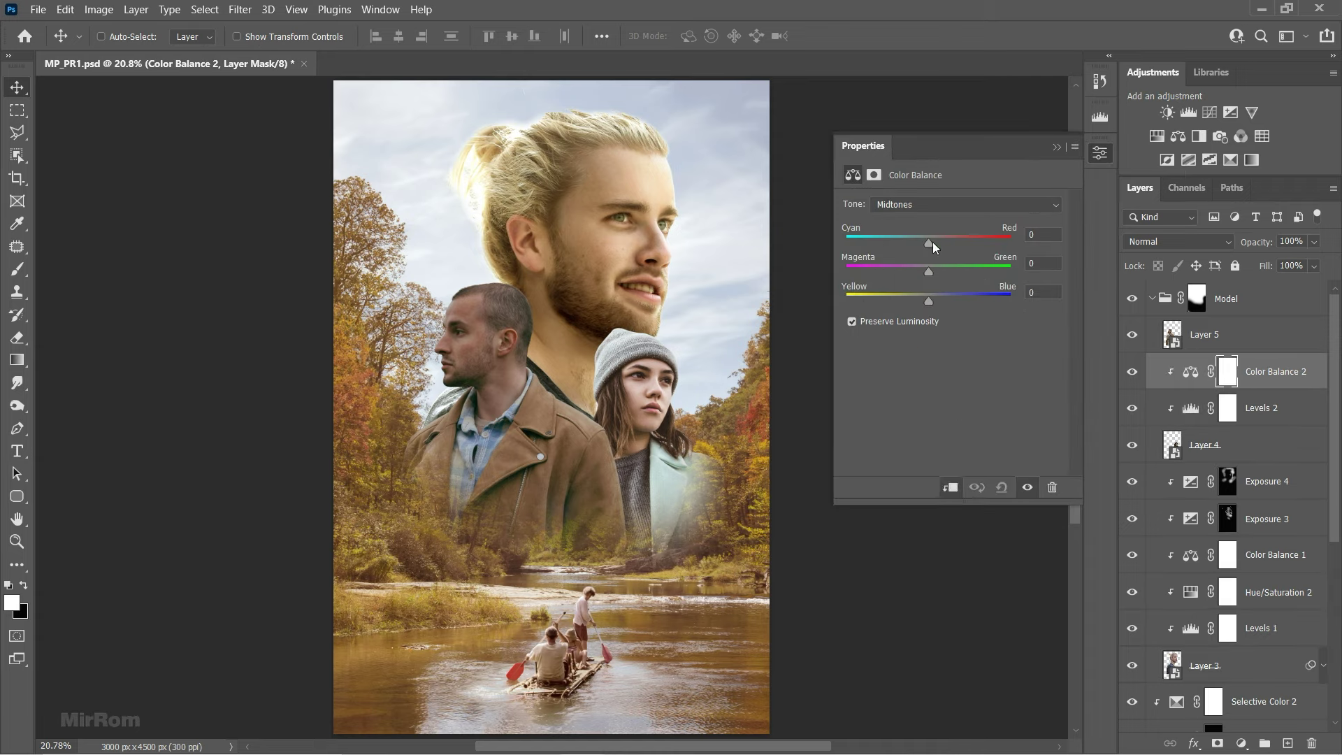
{"action": "left_click_drag", "start_coordinate": [932, 242], "coordinate": [939, 246]}
{"action": "left_click", "coordinate": [1054, 235]}
{"action": "left_click", "coordinate": [1041, 264]}
{"action": "key", "text": "Up"}
{"action": "key", "text": "Up"}
{"action": "key", "text": "Up"}
{"action": "left_click", "coordinate": [1056, 147]}
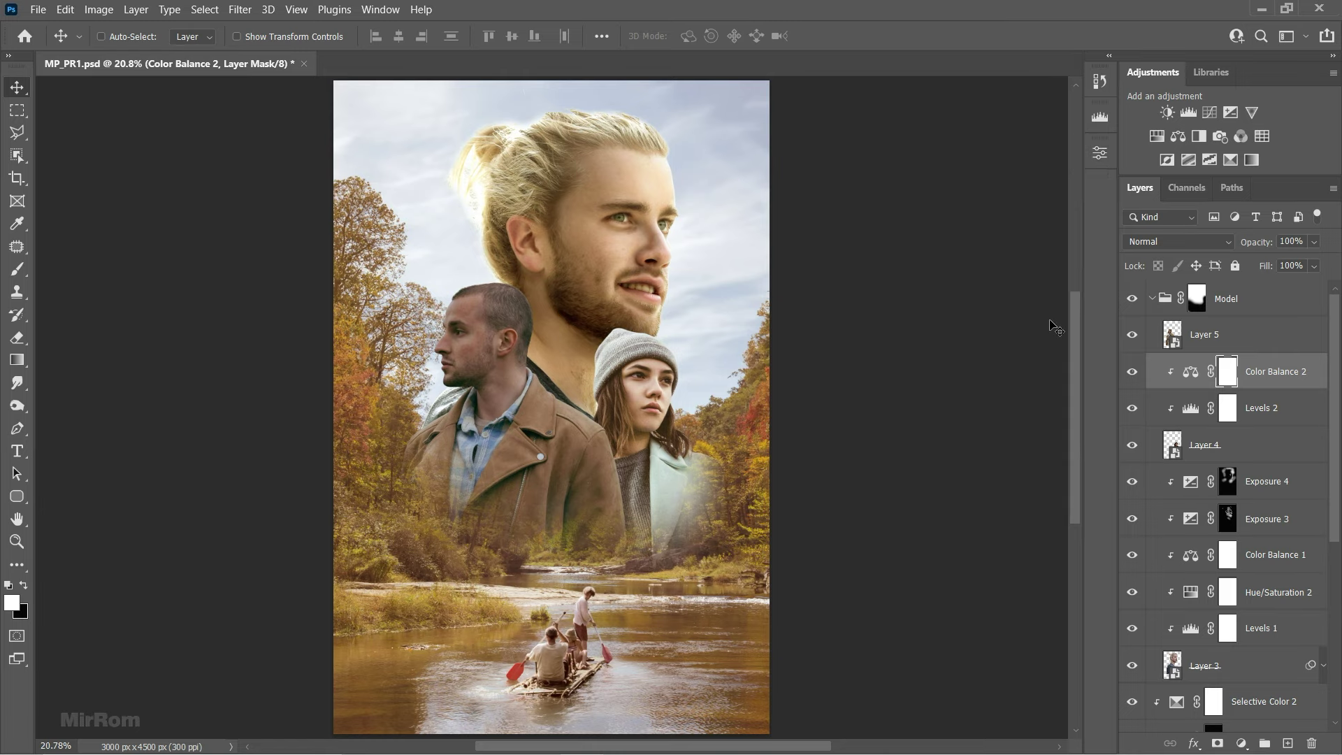
- Add an Exposure 5 layer at about -0.78 and invert its mask to black
{"action": "left_click", "coordinate": [1232, 113]}
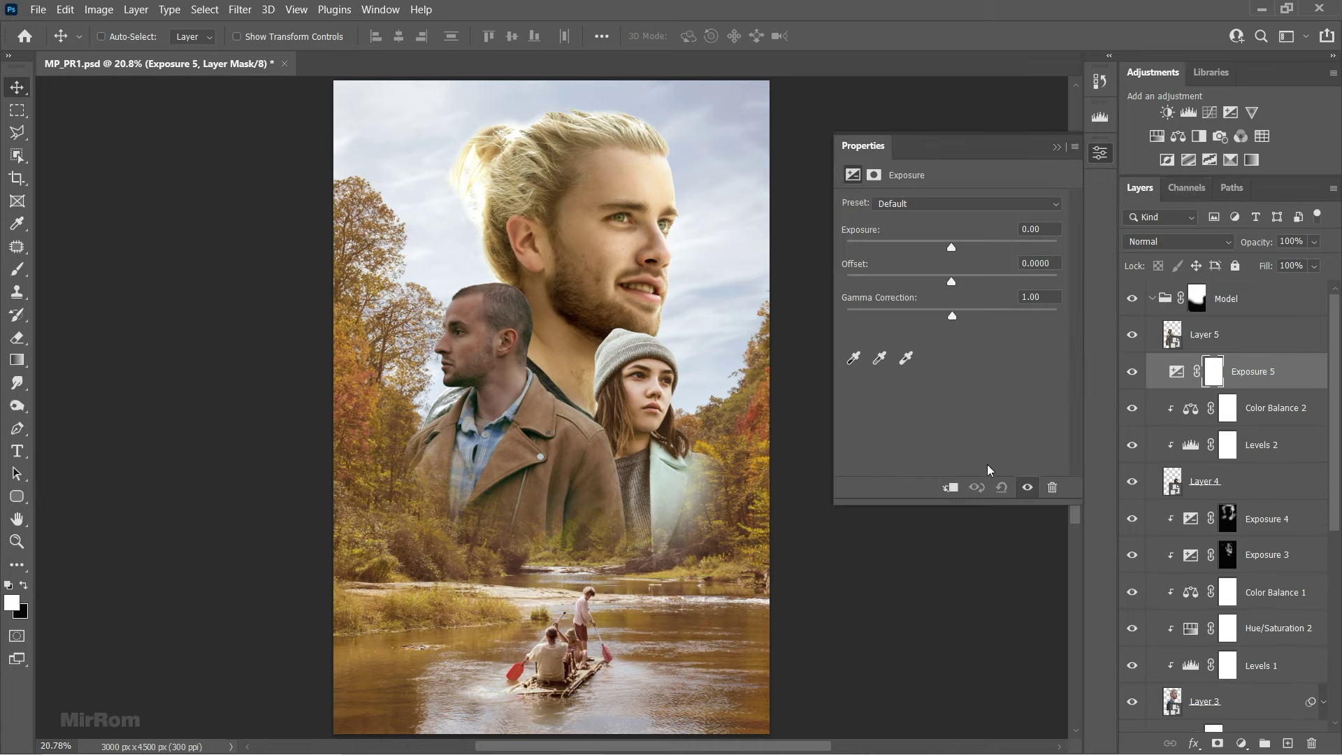
{"action": "left_click_drag", "start_coordinate": [950, 248], "coordinate": [937, 246]}
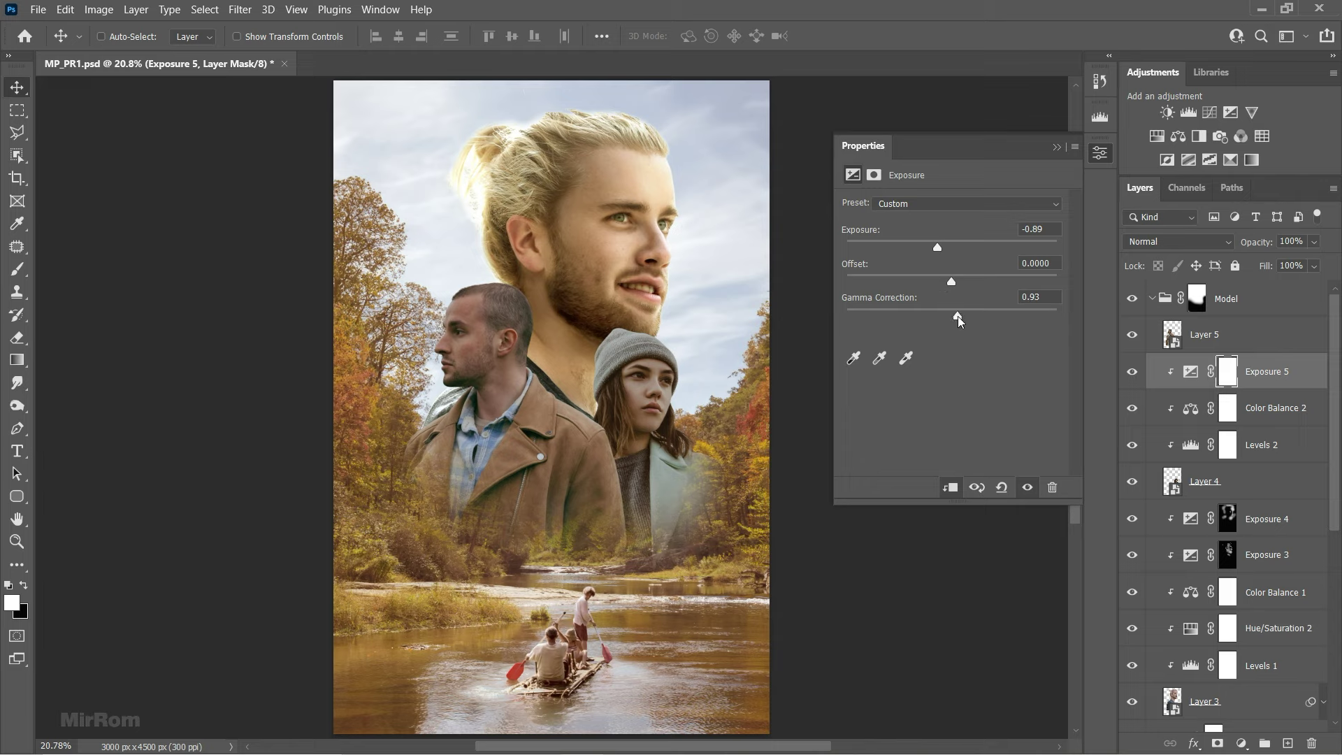
{"action": "left_click", "coordinate": [1056, 147]}
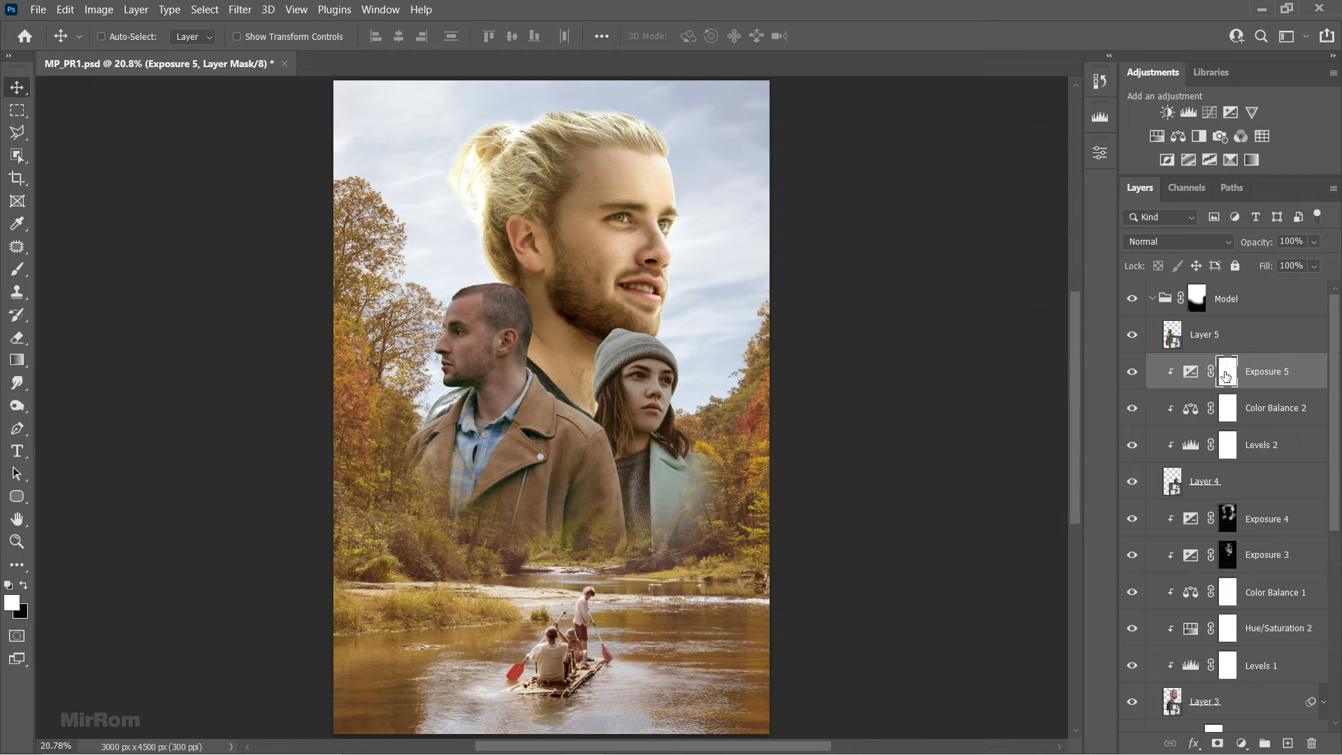
{"action": "key", "text": "ctrl+i"}
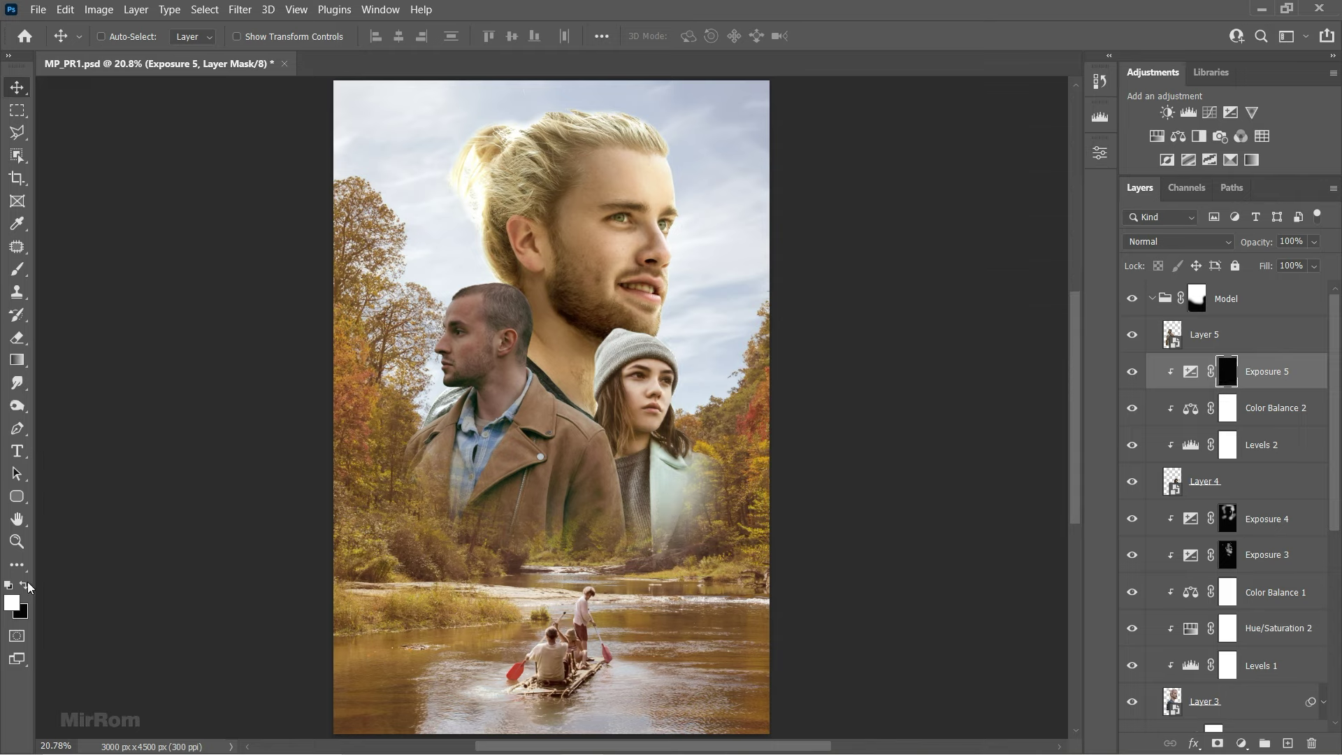
{"action": "left_click", "coordinate": [608, 426]}
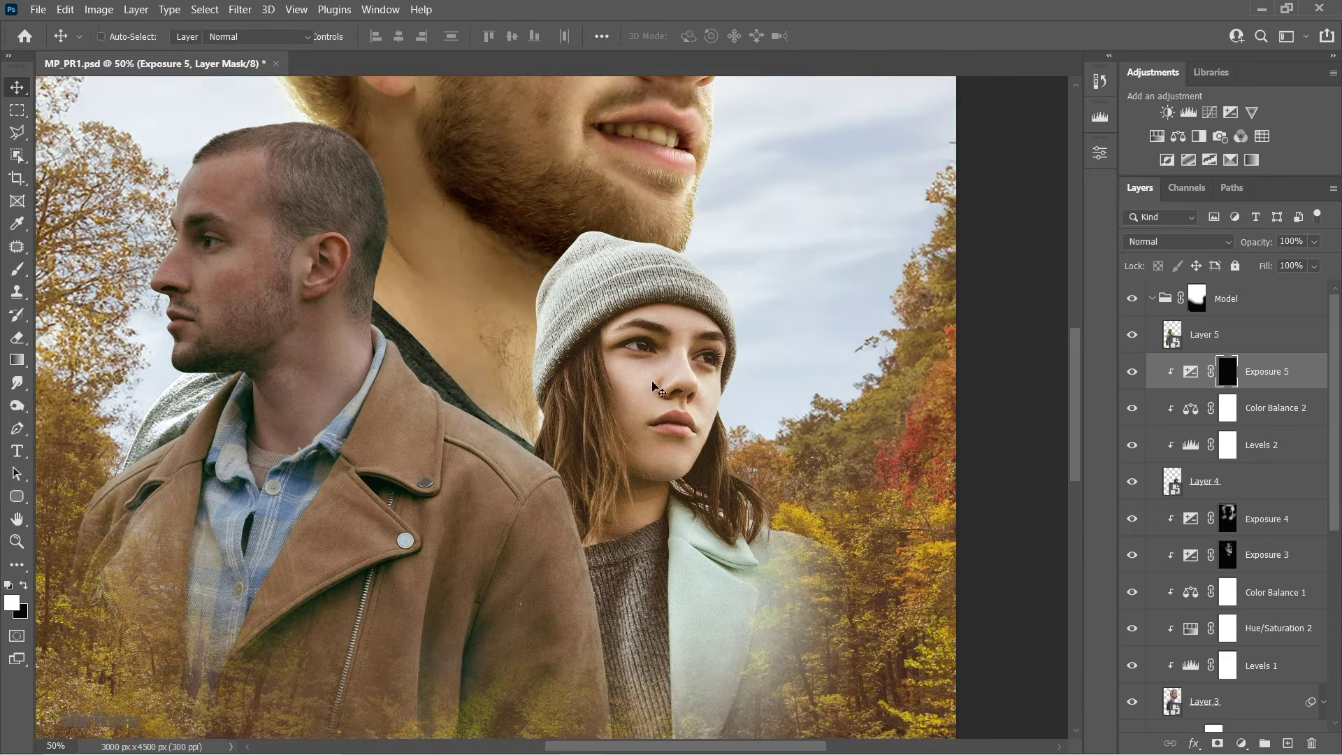
- Paint the Exposure 5 mask across the girl's face at 31% opacity, then fit the poster on screen
{"action": "key", "text": "b"}
{"action": "left_click_drag", "start_coordinate": [342, 38], "coordinate": [351, 38]}
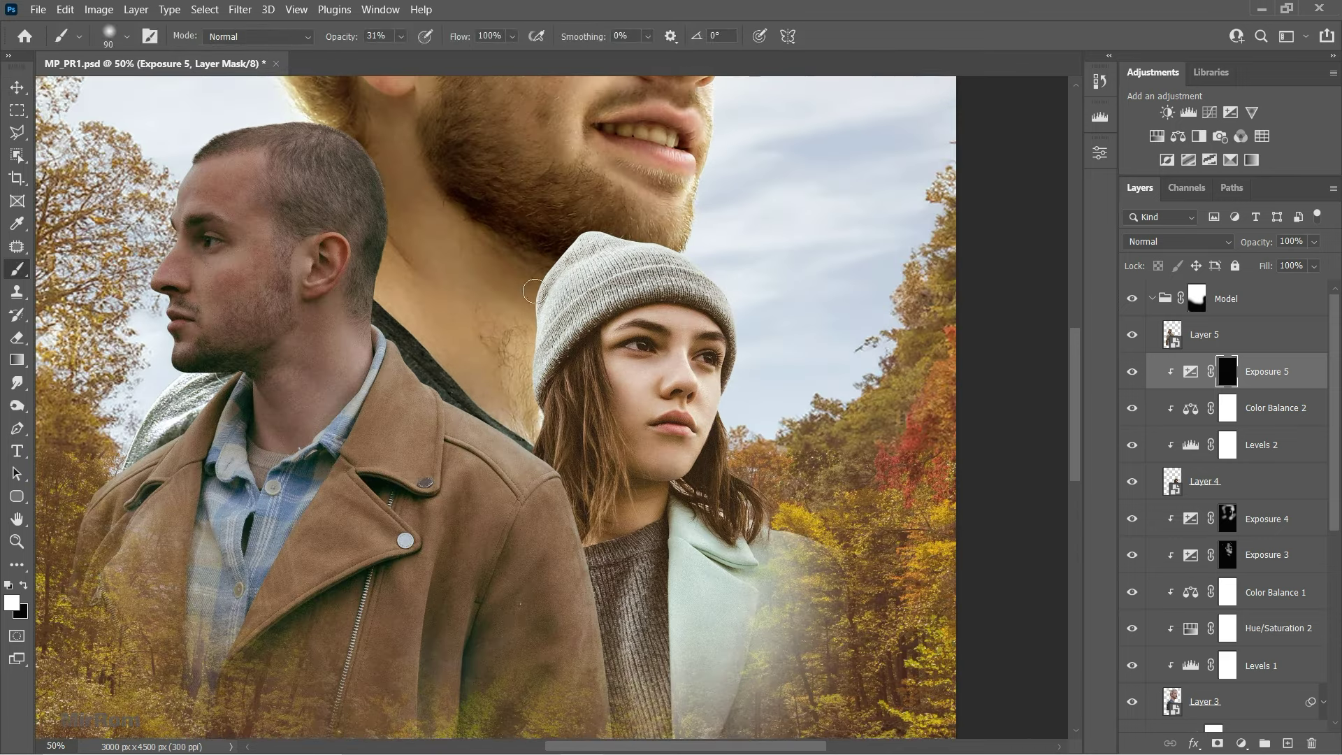
{"action": "key", "text": "bracketleft"}
{"action": "key", "text": "bracketleft"}
{"action": "key", "text": "bracketright"}
{"action": "key", "text": "bracketright"}
{"action": "key", "text": "bracketleft"}
{"action": "key", "text": "bracketleft"}
{"action": "key", "text": "bracketleft"}
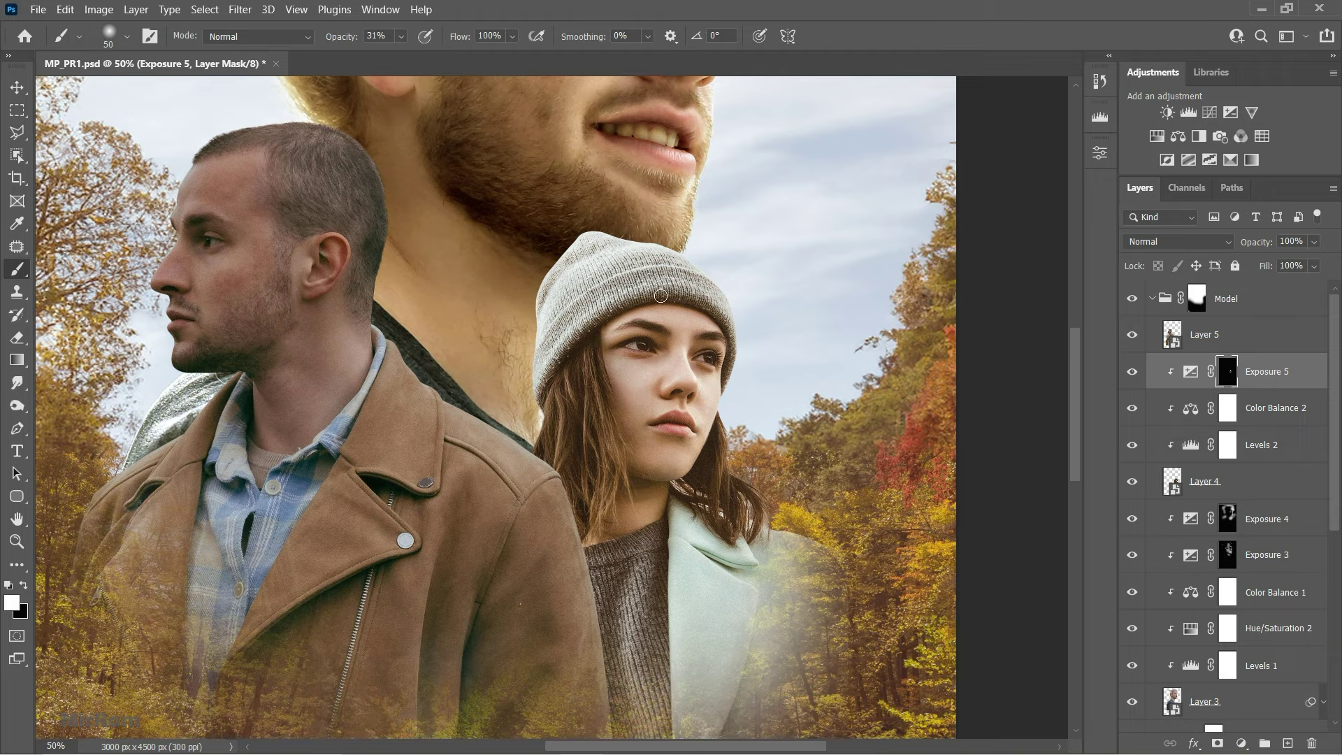
{"action": "scroll", "coordinate": [679, 537], "scroll_direction": "down", "scroll_amount": 3}
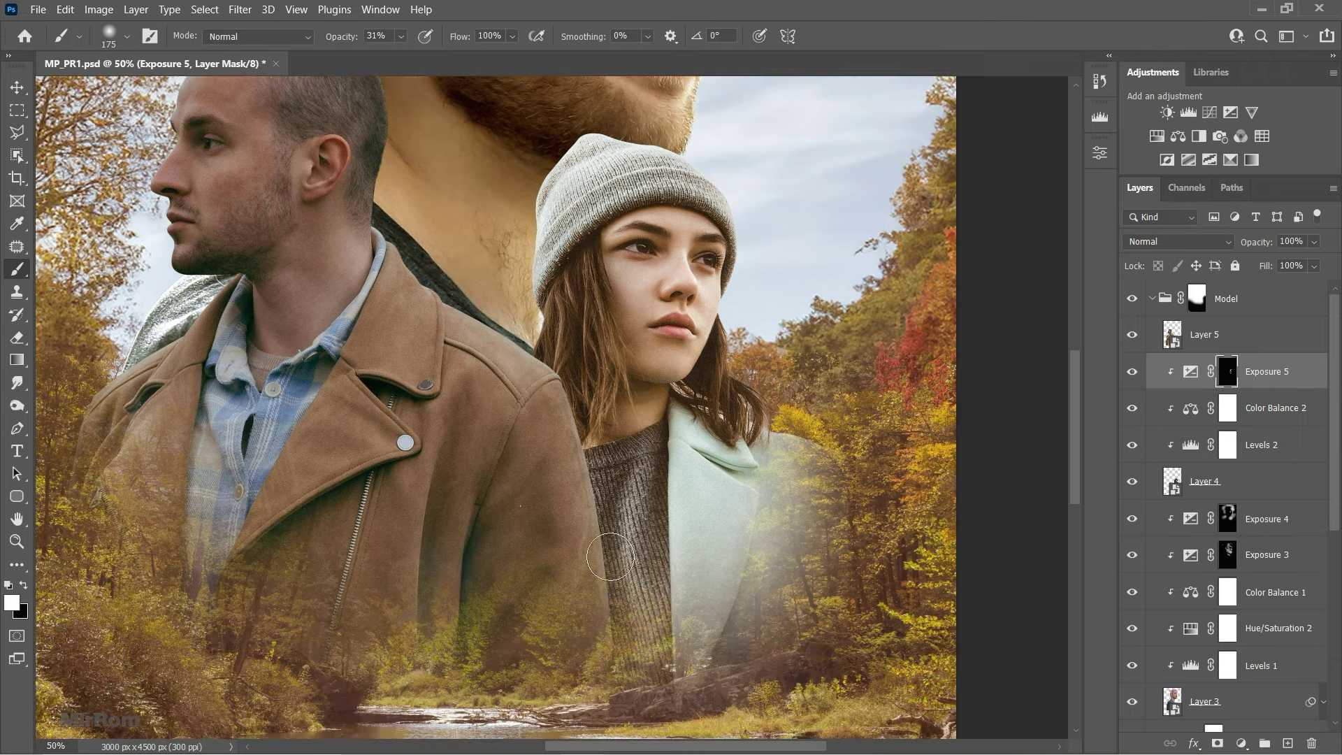
{"action": "key", "text": "bracketleft"}
{"action": "key", "text": "bracketleft"}
{"action": "key", "text": "bracketleft"}
{"action": "scroll", "coordinate": [646, 297], "scroll_direction": "up", "scroll_amount": 3}
{"action": "key", "text": "bracketright"}
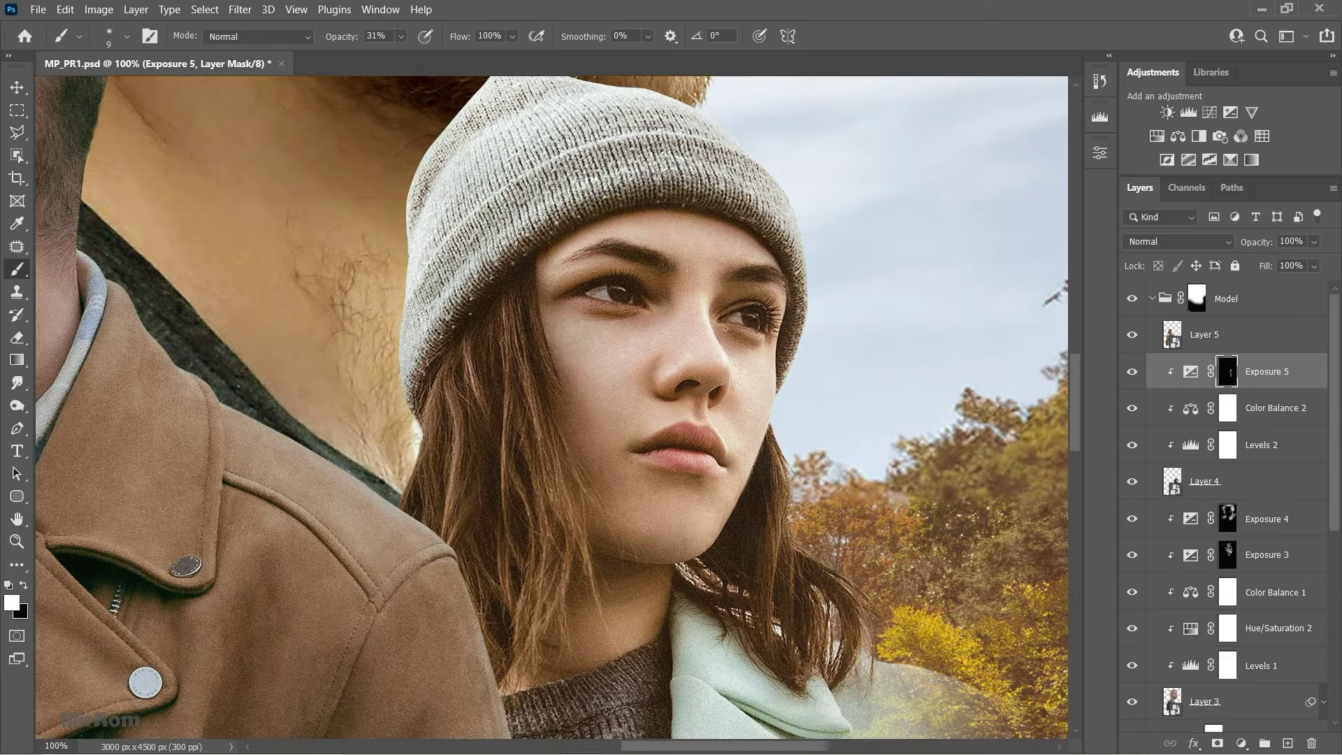
{"action": "key", "text": "bracketright"}
{"action": "key", "text": "bracketright"}
{"action": "key", "text": "bracketright"}
{"action": "key", "text": "bracketleft"}
{"action": "key", "text": "bracketleft"}
{"action": "key", "text": "bracketleft"}
{"action": "key", "text": "bracketleft"}
{"action": "key", "text": "bracketleft"}
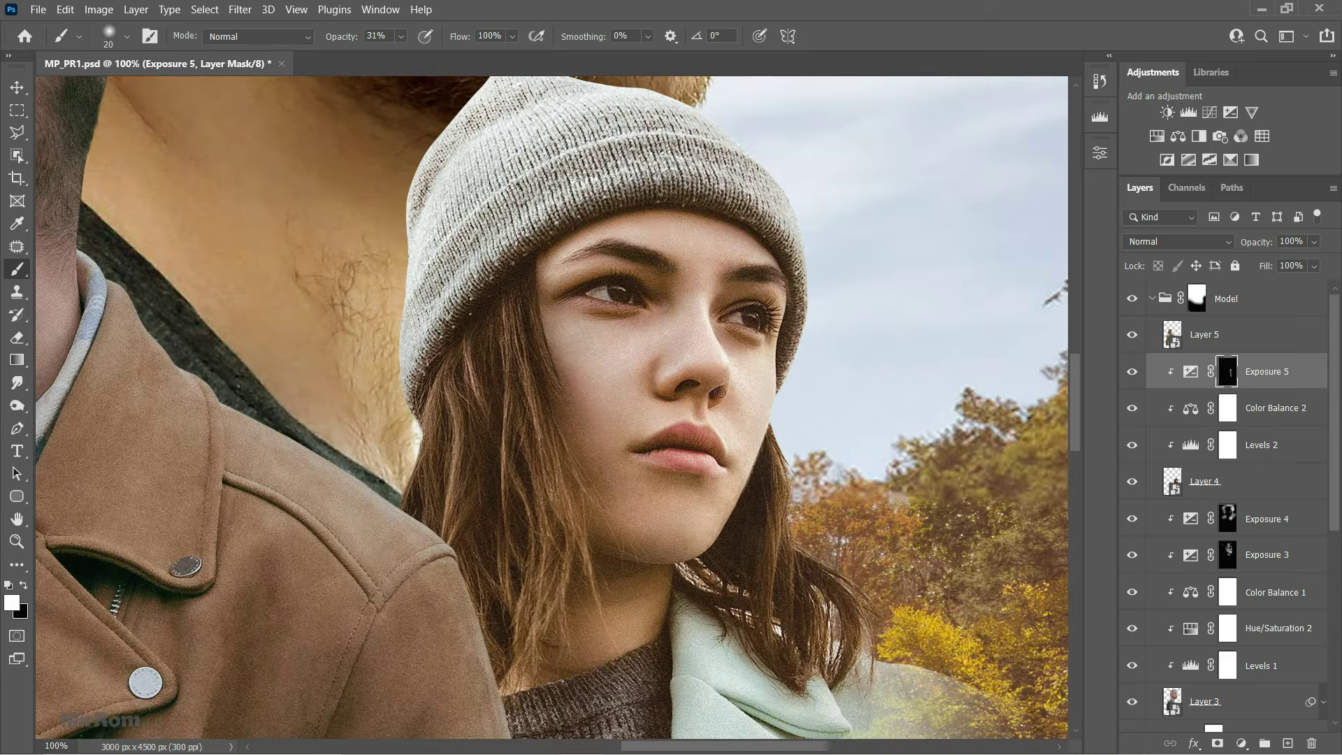
{"action": "key", "text": "bracketleft"}
{"action": "key", "text": "bracketleft"}
{"action": "key", "text": "bracketleft"}
{"action": "key", "text": "bracketleft"}
{"action": "key", "text": "bracketleft"}
{"action": "key", "text": "bracketright"}
{"action": "key", "text": "bracketright"}
{"action": "key", "text": "bracketright"}
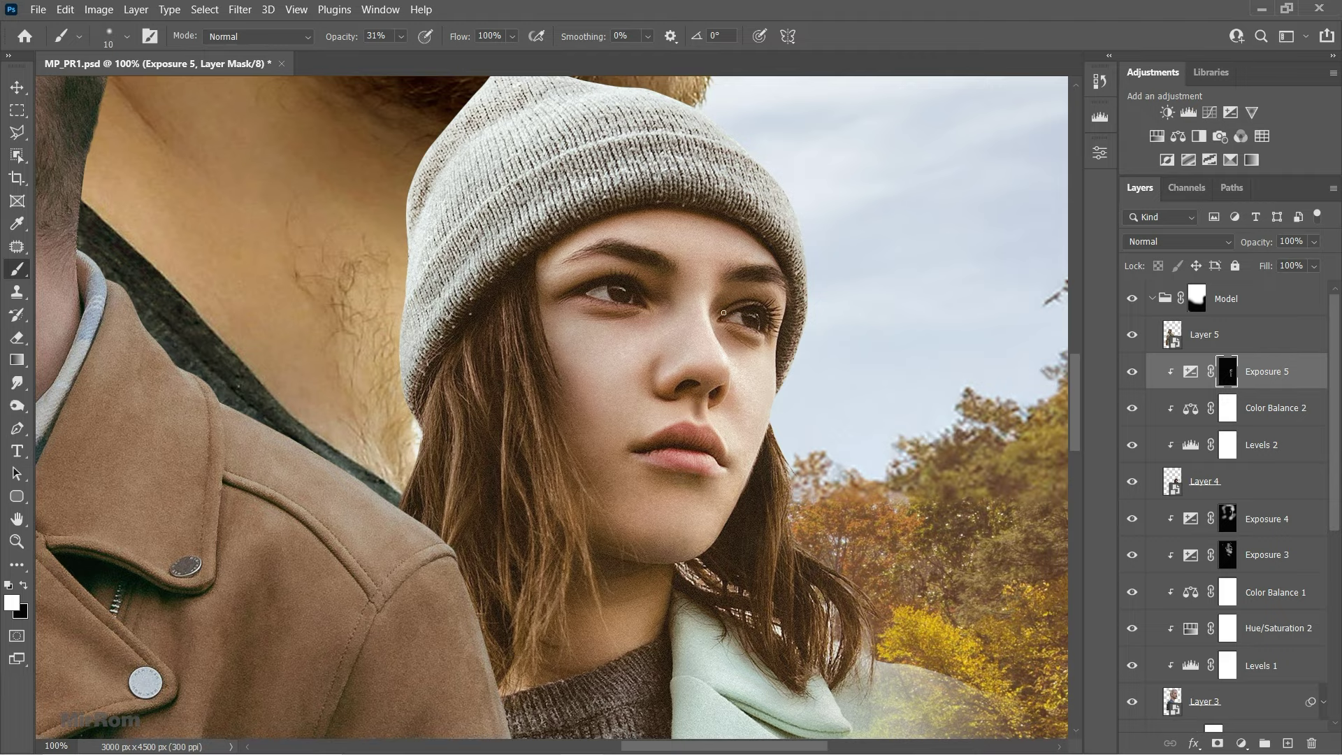
{"action": "key", "text": "v"}
{"action": "key", "text": "ctrl+0"}
- Hide Exposure 5 for comparison and rasterize Layer 4 into a plain raster layer
{"action": "left_click", "coordinate": [1132, 371]}
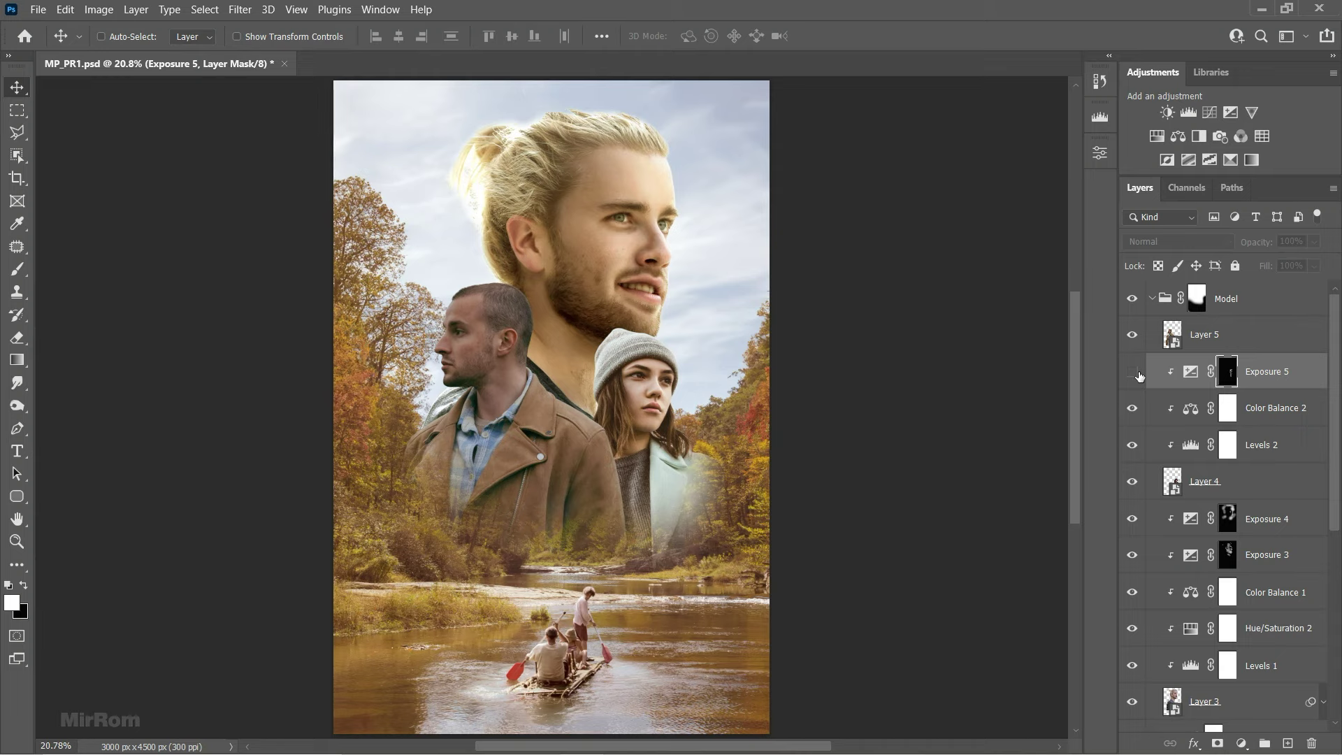
{"action": "key", "text": "ctrl+minus"}
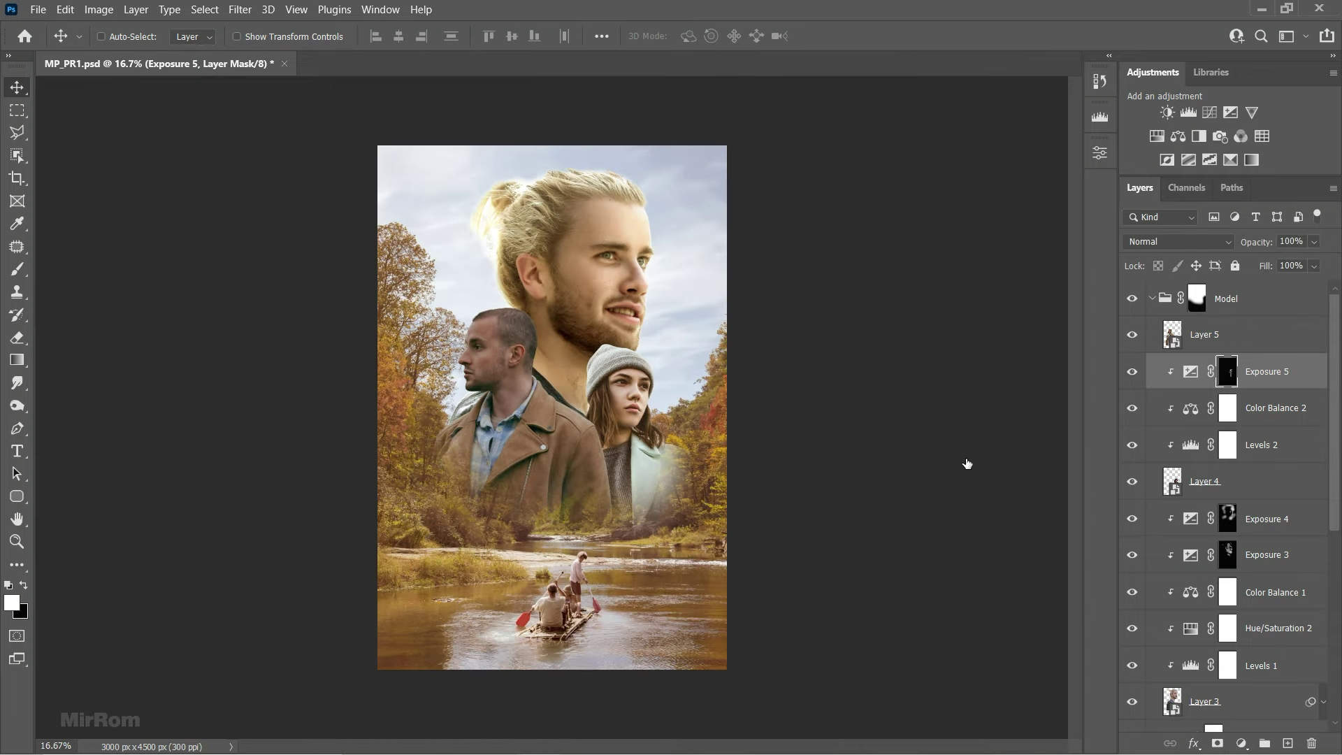
{"action": "left_click", "coordinate": [1235, 474]}
{"action": "left_click", "coordinate": [1332, 188]}
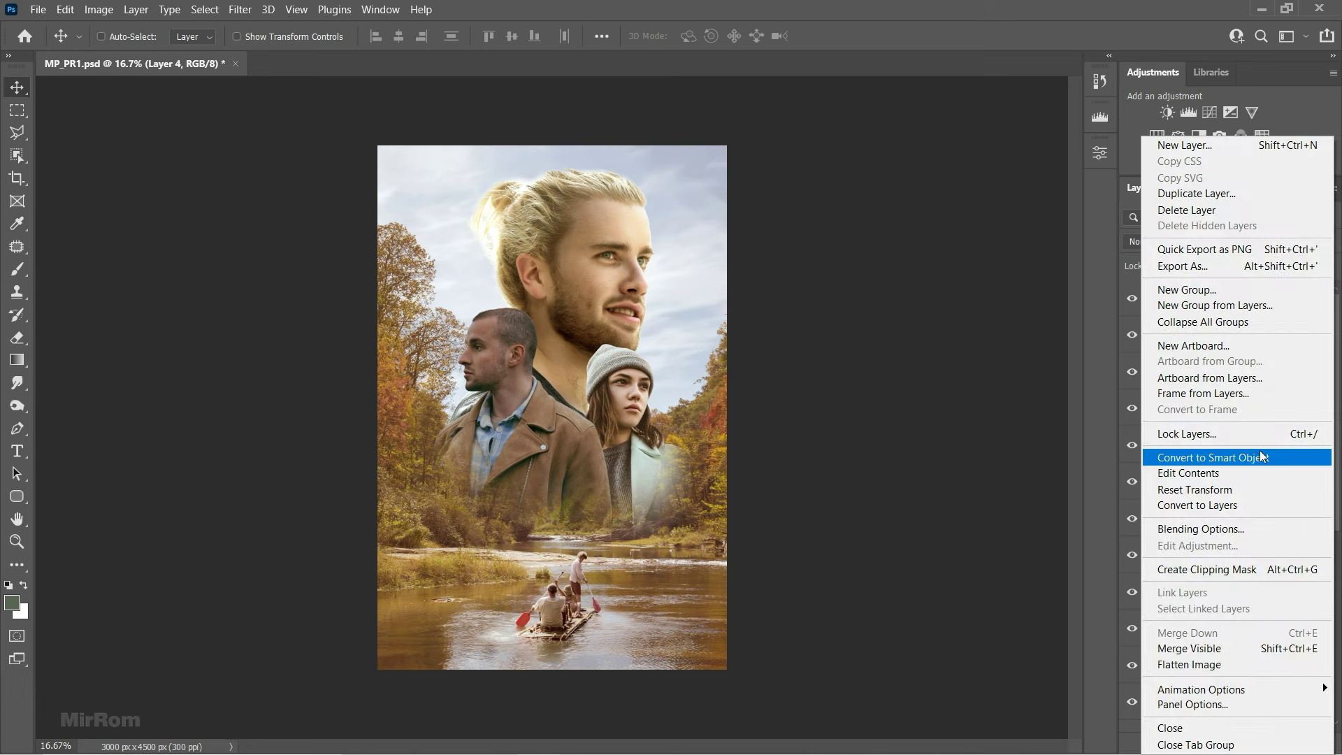
{"action": "left_click", "coordinate": [1265, 494]}
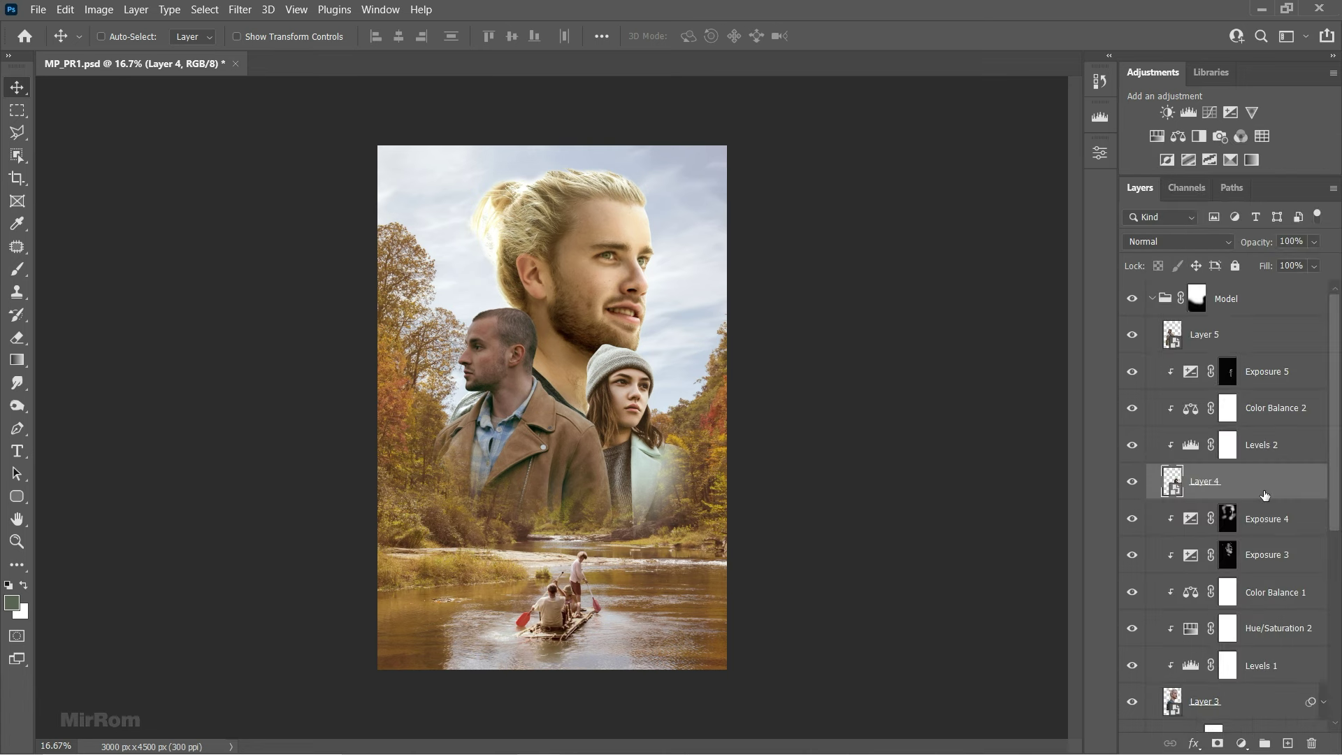
{"action": "right_click", "coordinate": [1266, 495]}
{"action": "left_click", "coordinate": [1168, 326]}
- Add an Exposure 6 adjustment clipped to the layer below, set to +1.06
{"action": "left_click", "coordinate": [1181, 375]}
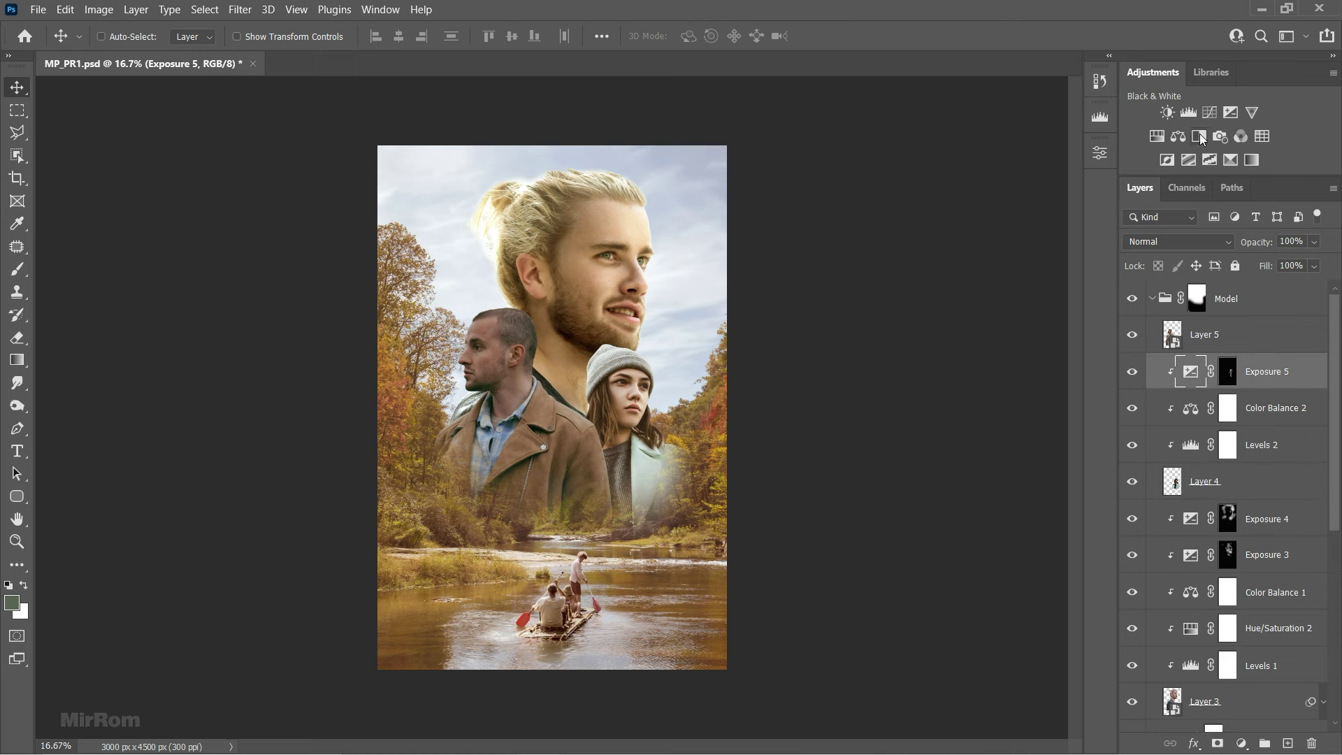
{"action": "left_click", "coordinate": [1231, 112]}
{"action": "left_click", "coordinate": [941, 482]}
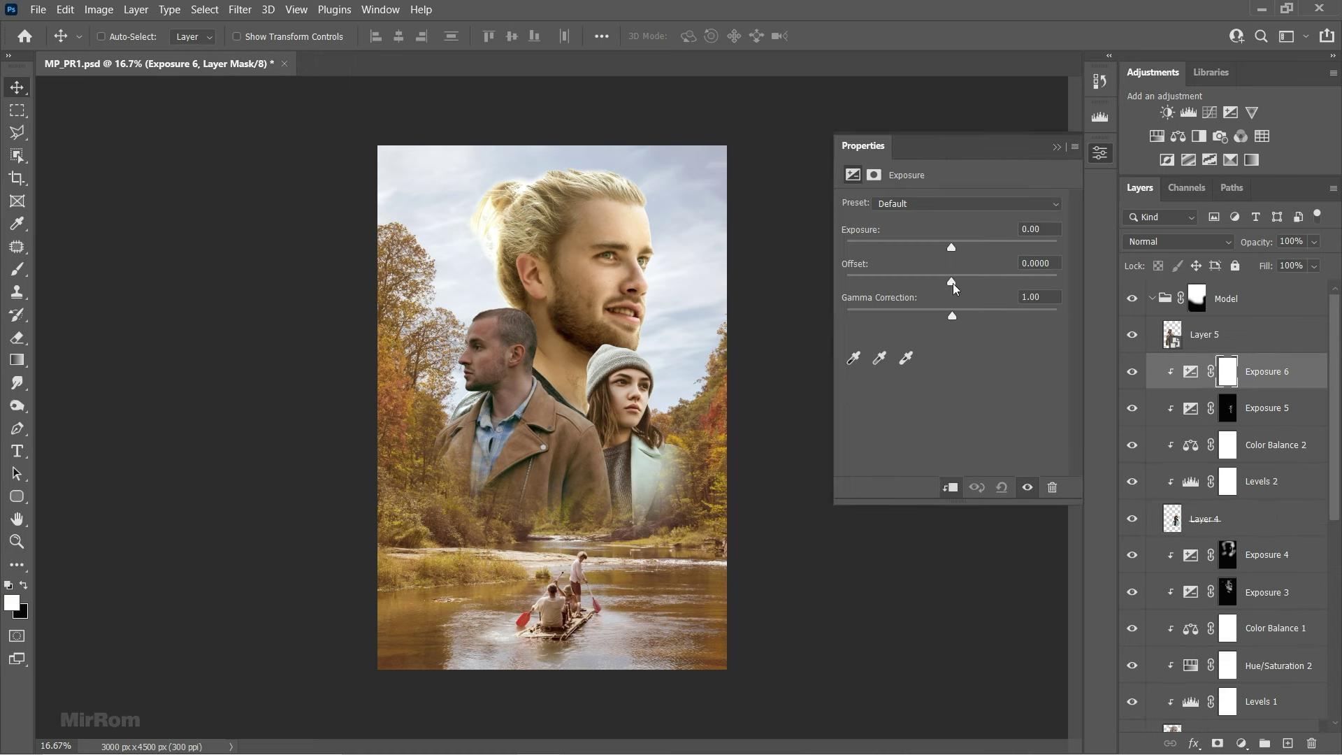
{"action": "left_click_drag", "start_coordinate": [951, 246], "coordinate": [967, 246]}
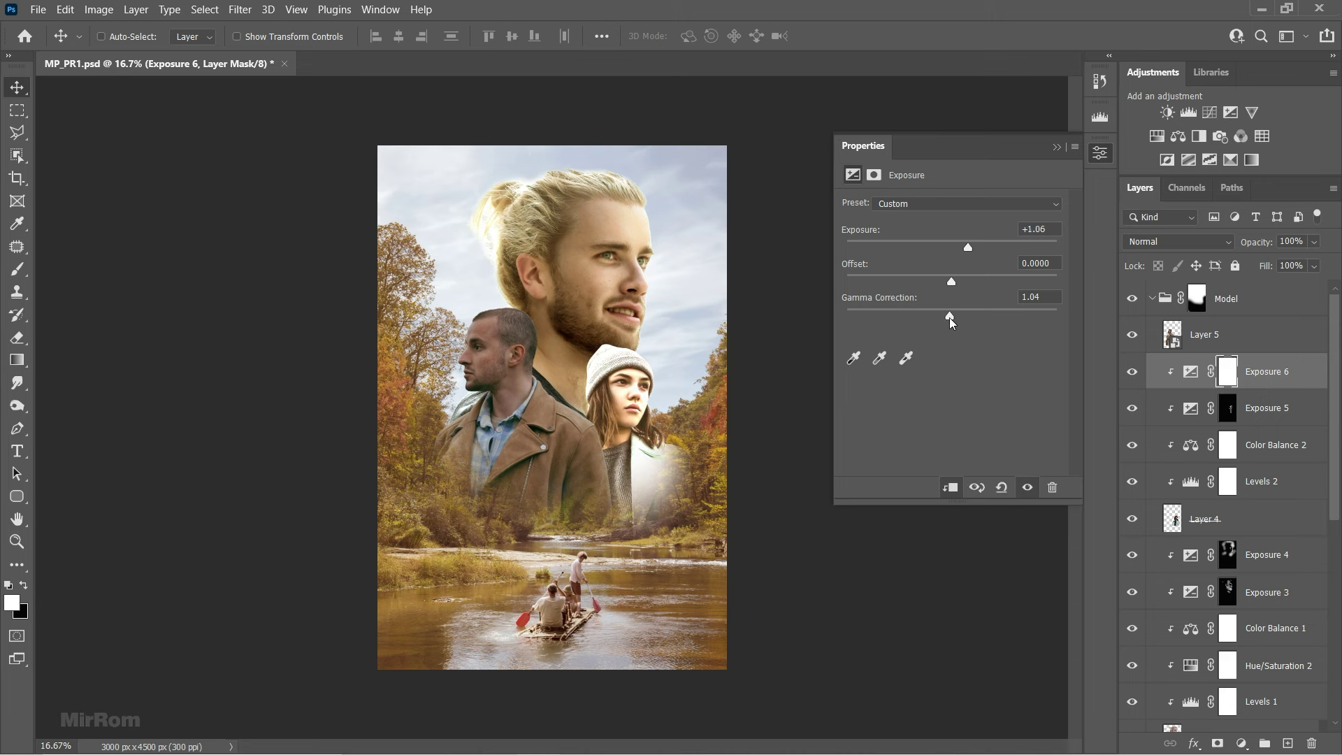
{"action": "left_click", "coordinate": [1056, 147]}
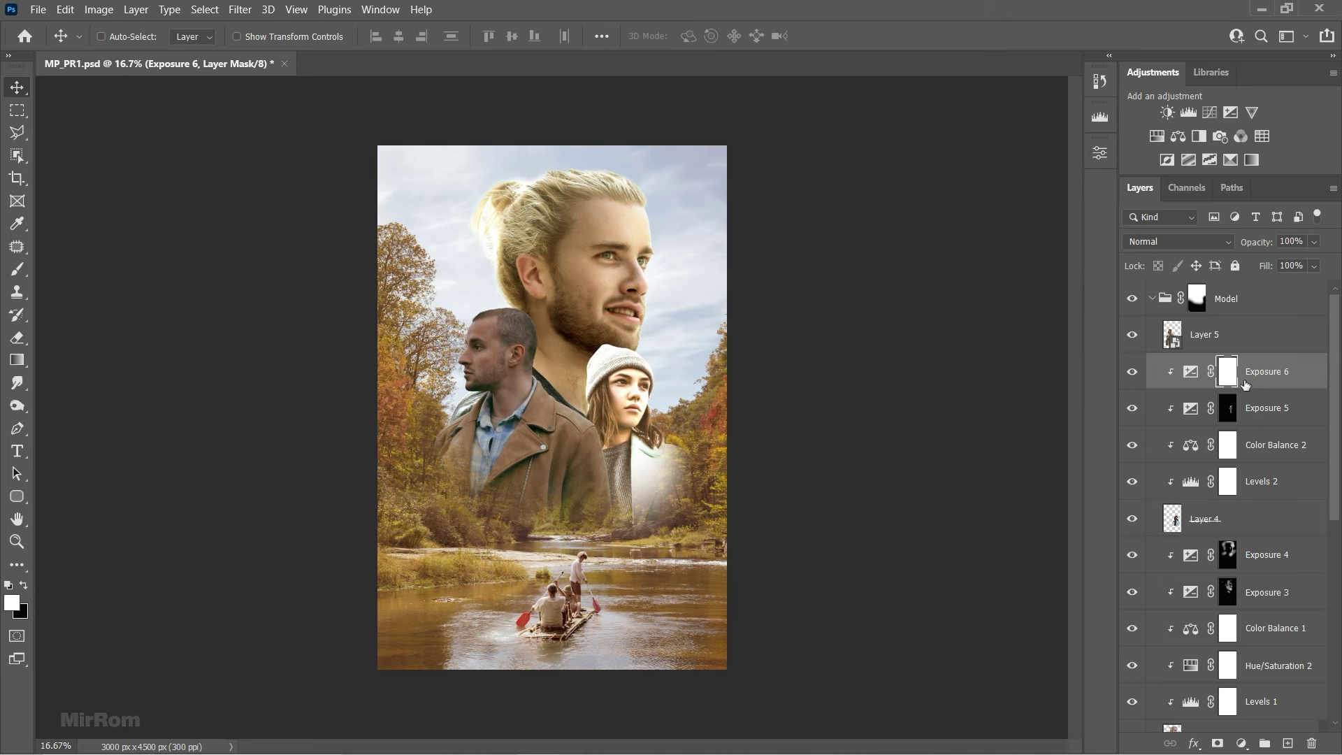
- Invert the Exposure 6 mask and paint the brightening back onto the girl's neck with a 400 brush
{"action": "key", "text": "ctrl+i"}
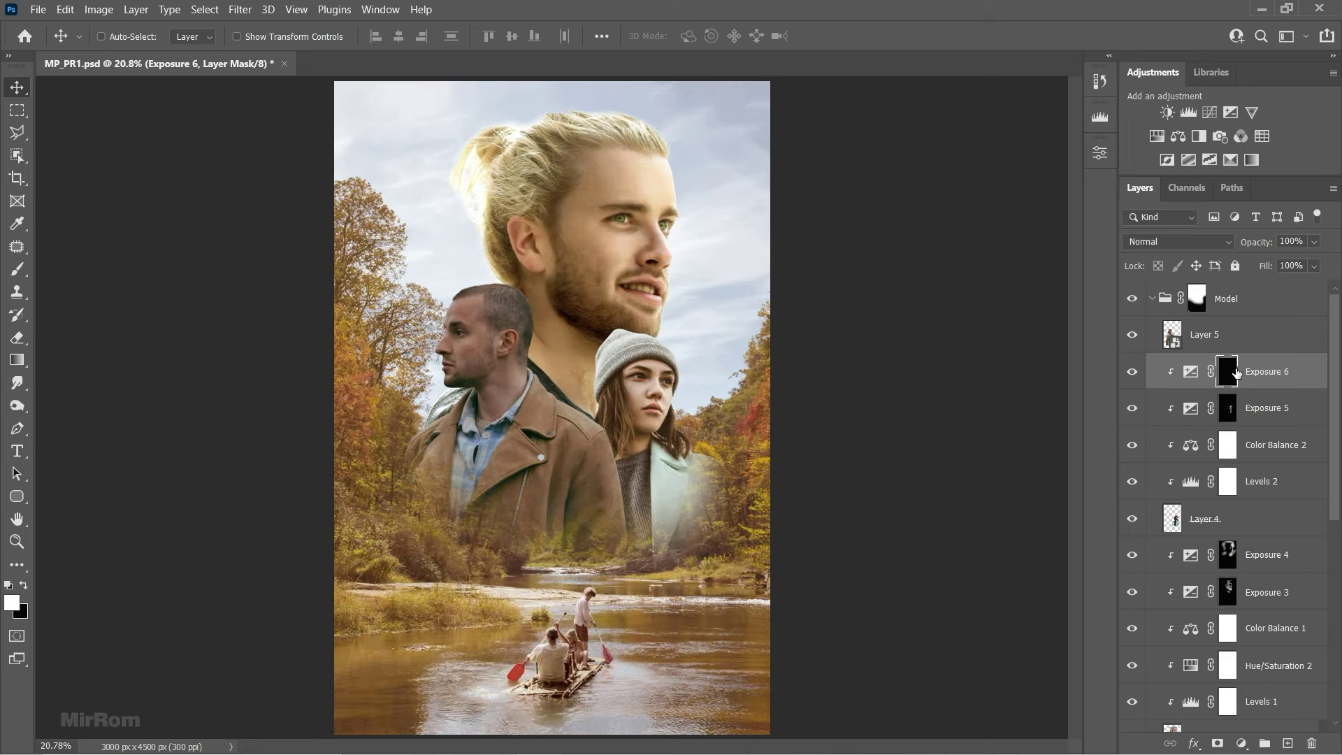
{"action": "key", "text": "b"}
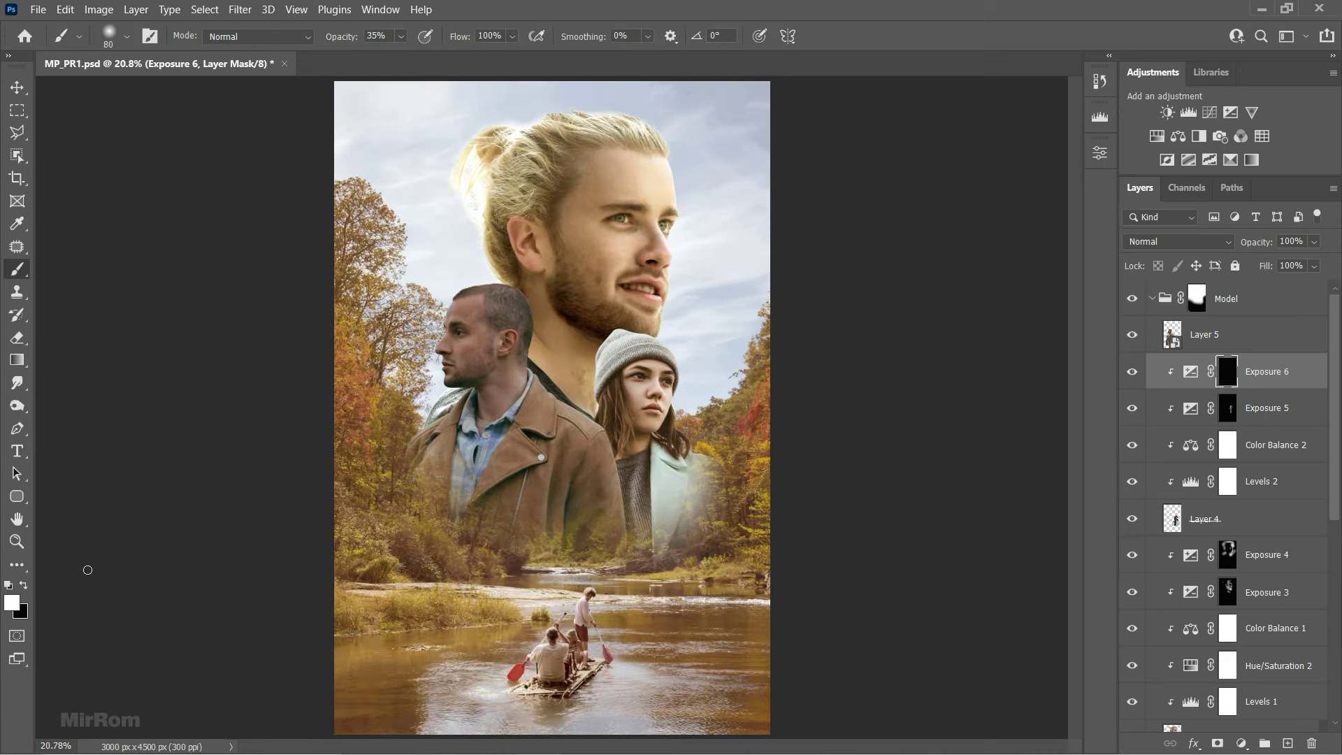
{"action": "key", "text": "bracketright"}
{"action": "key", "text": "bracketright"}
{"action": "key", "text": "bracketright"}
{"action": "left_click_drag", "start_coordinate": [560, 380], "coordinate": [580, 402]}
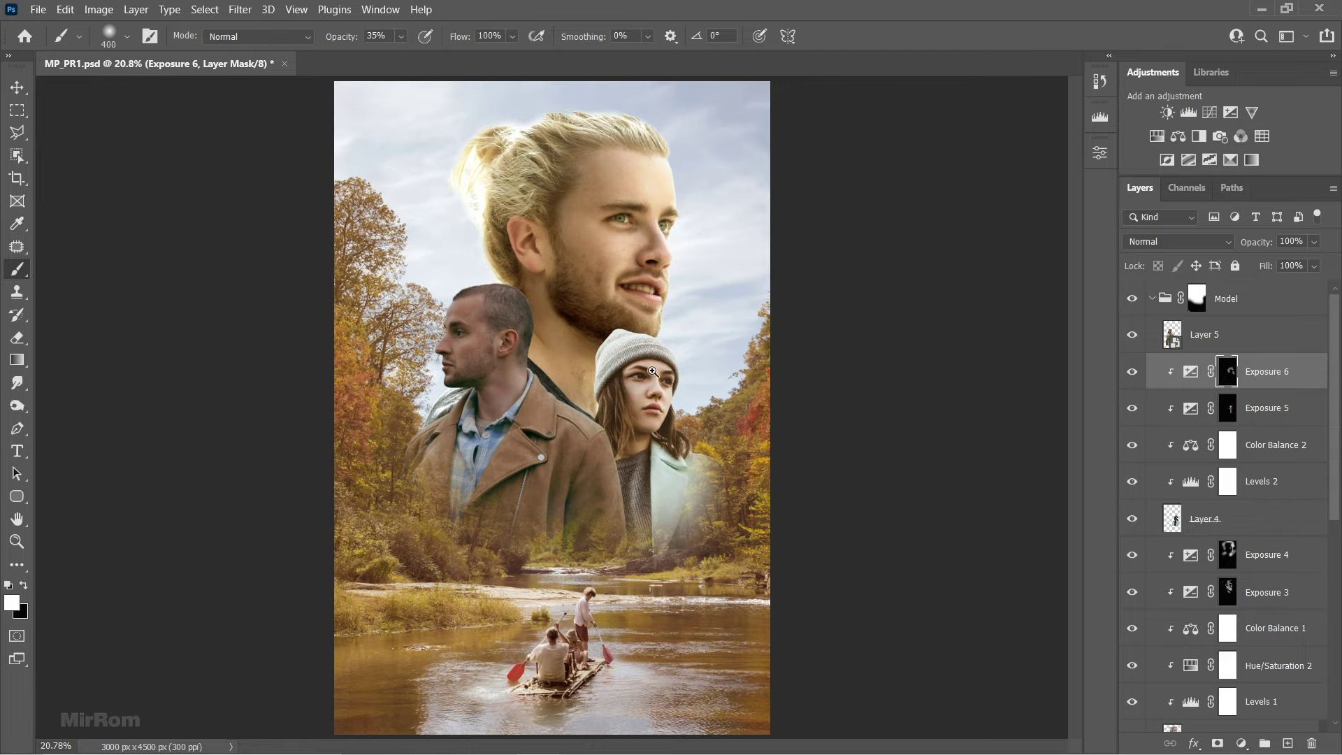
- Paint the brightening across the girl's face with a smaller brush, around the eye and beanie
{"action": "left_click", "coordinate": [638, 354], "text": "ctrl"}
{"action": "left_click", "coordinate": [638, 354], "text": "ctrl"}
{"action": "left_click", "coordinate": [638, 354], "text": "ctrl"}
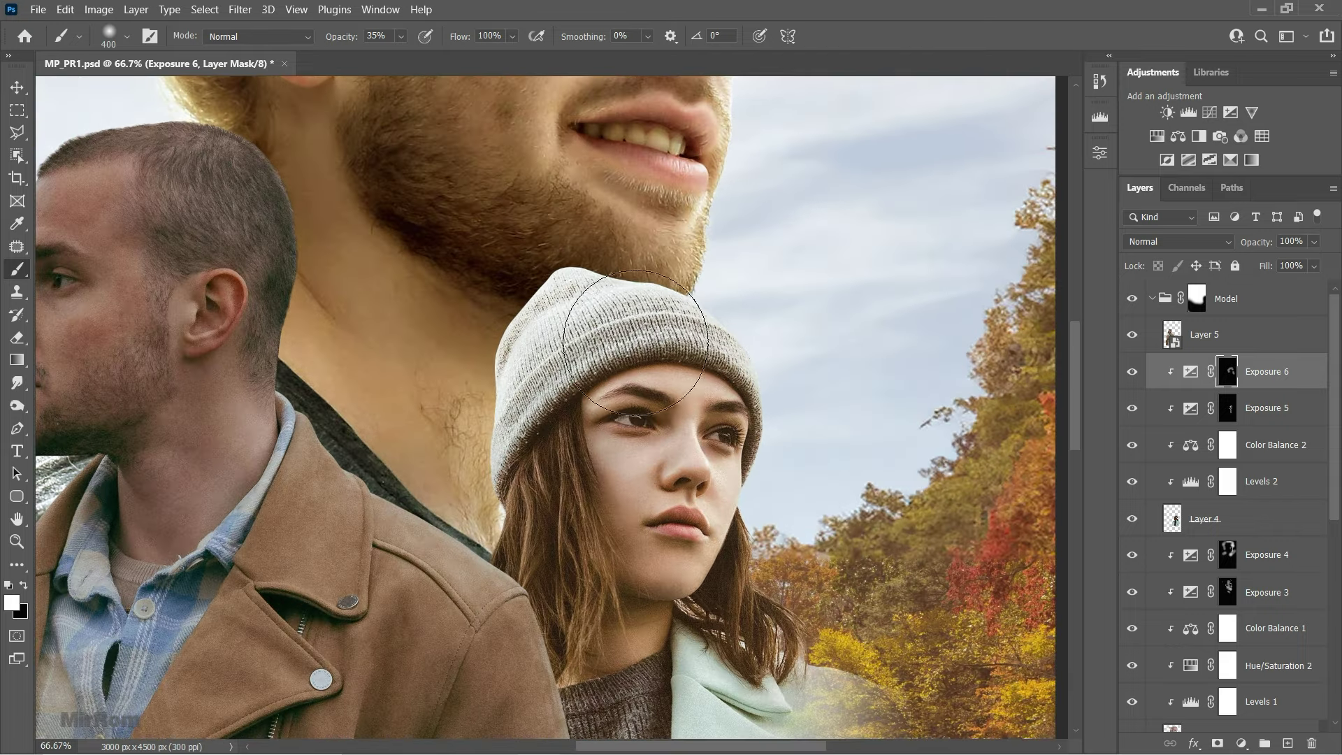
{"action": "key", "text": "bracketleft"}
{"action": "key", "text": "bracketleft"}
{"action": "key", "text": "bracketleft"}
{"action": "key", "text": "bracketleft"}
{"action": "key", "text": "bracketleft"}
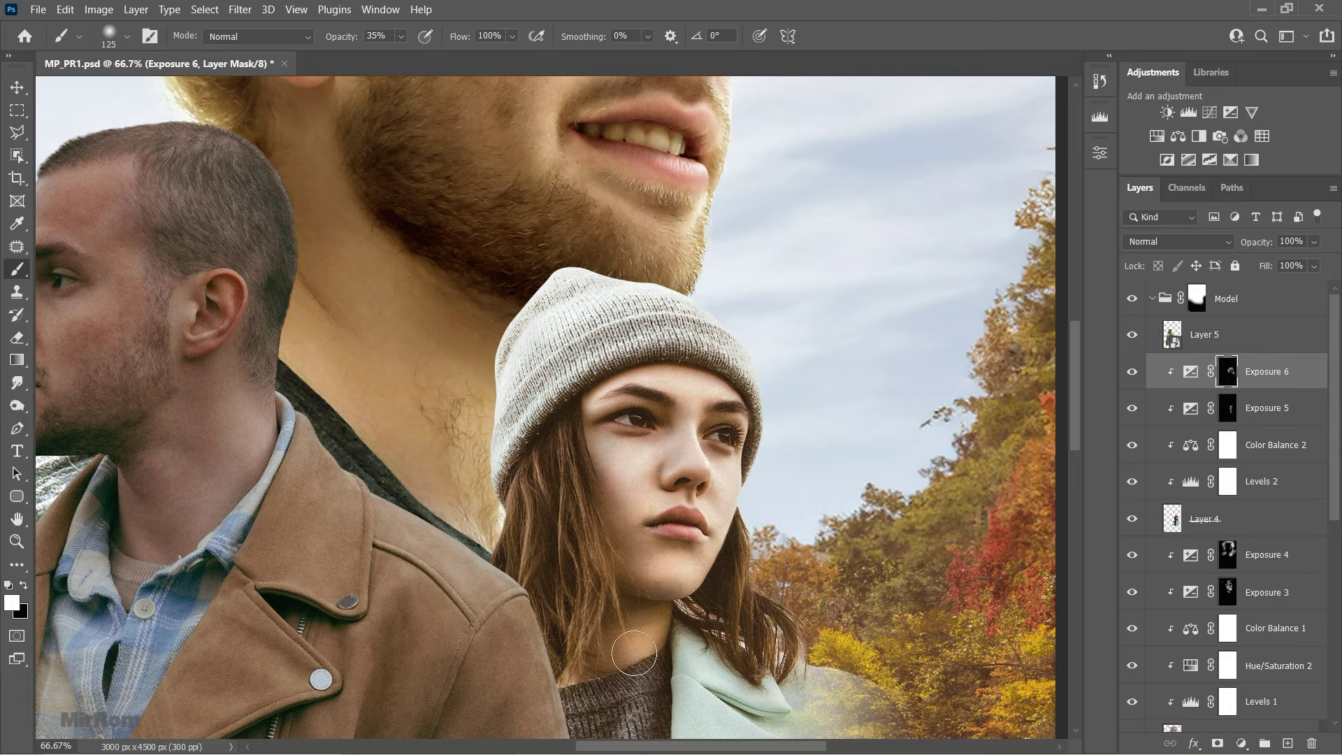
{"action": "key", "text": "bracketleft"}
{"action": "key", "text": "bracketleft"}
{"action": "key", "text": "bracketleft"}
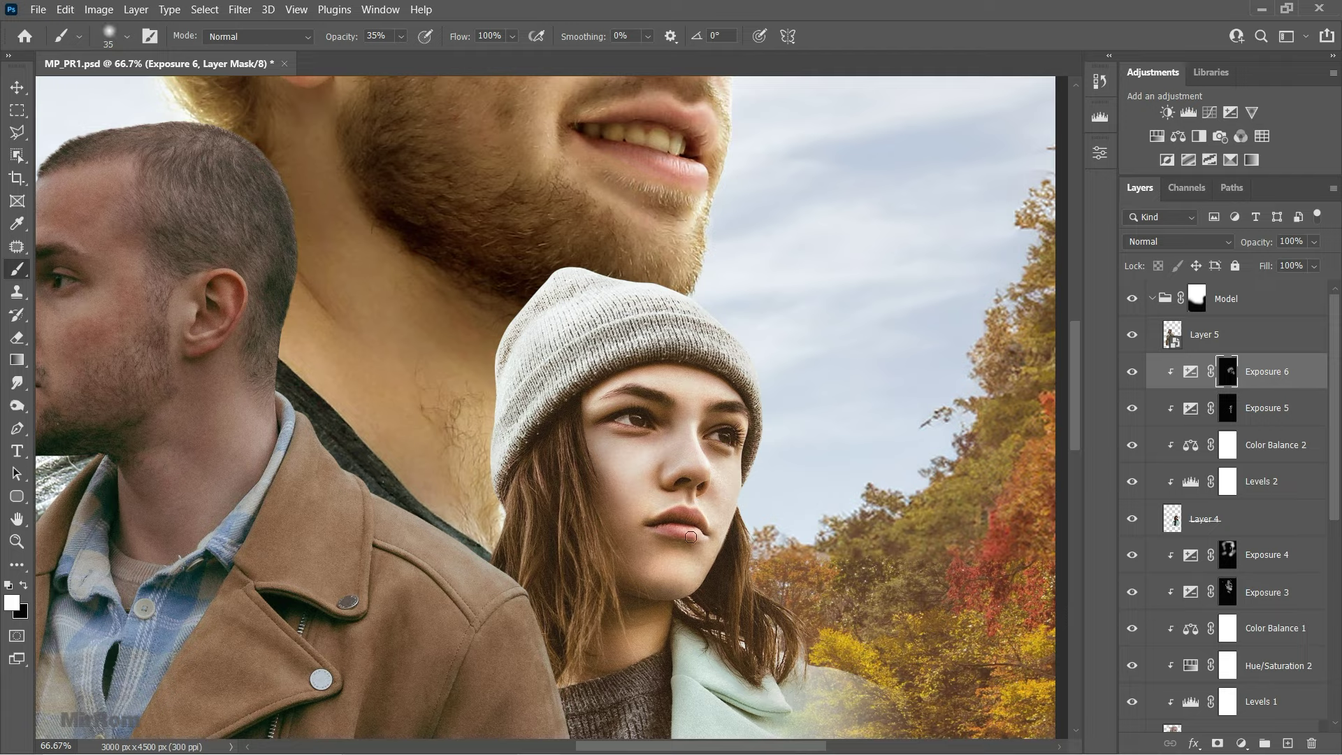
{"action": "key", "text": "bracketright"}
{"action": "key", "text": "bracketright"}
{"action": "key", "text": "bracketright"}
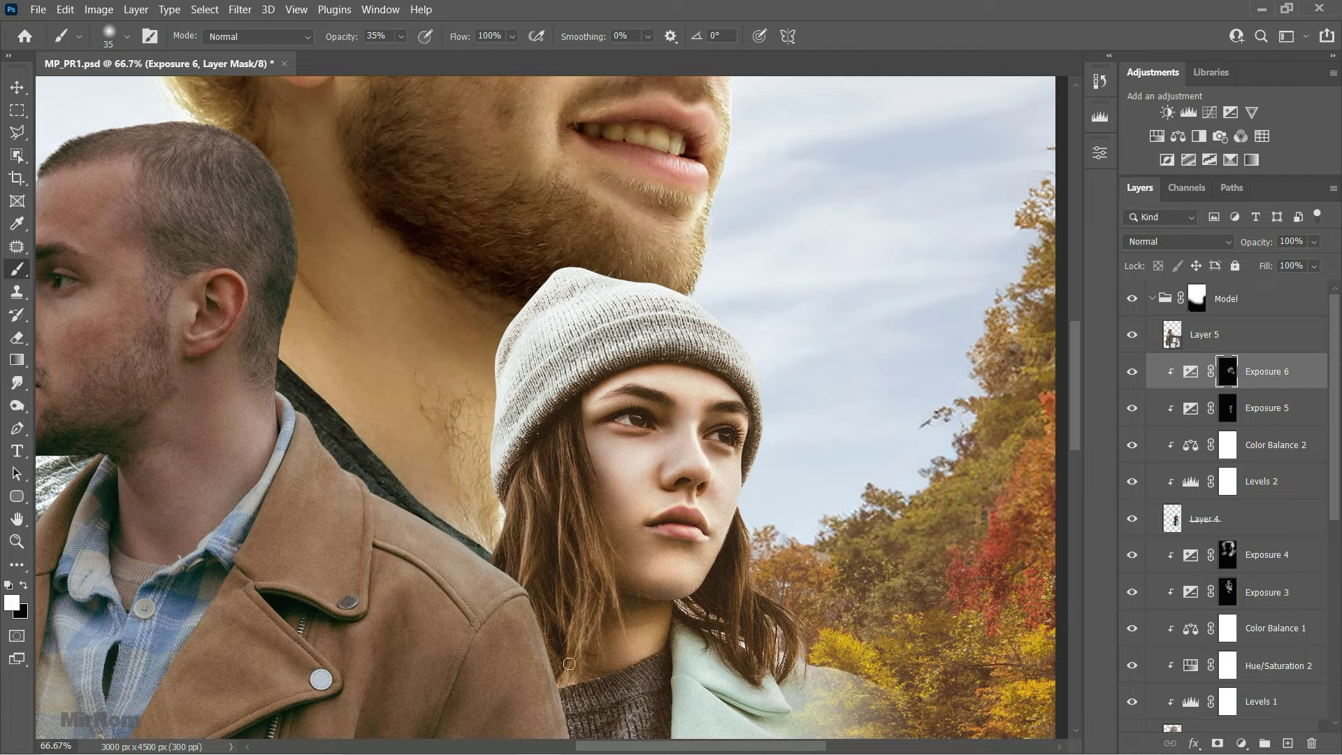
{"action": "key", "text": "ctrl+minus"}
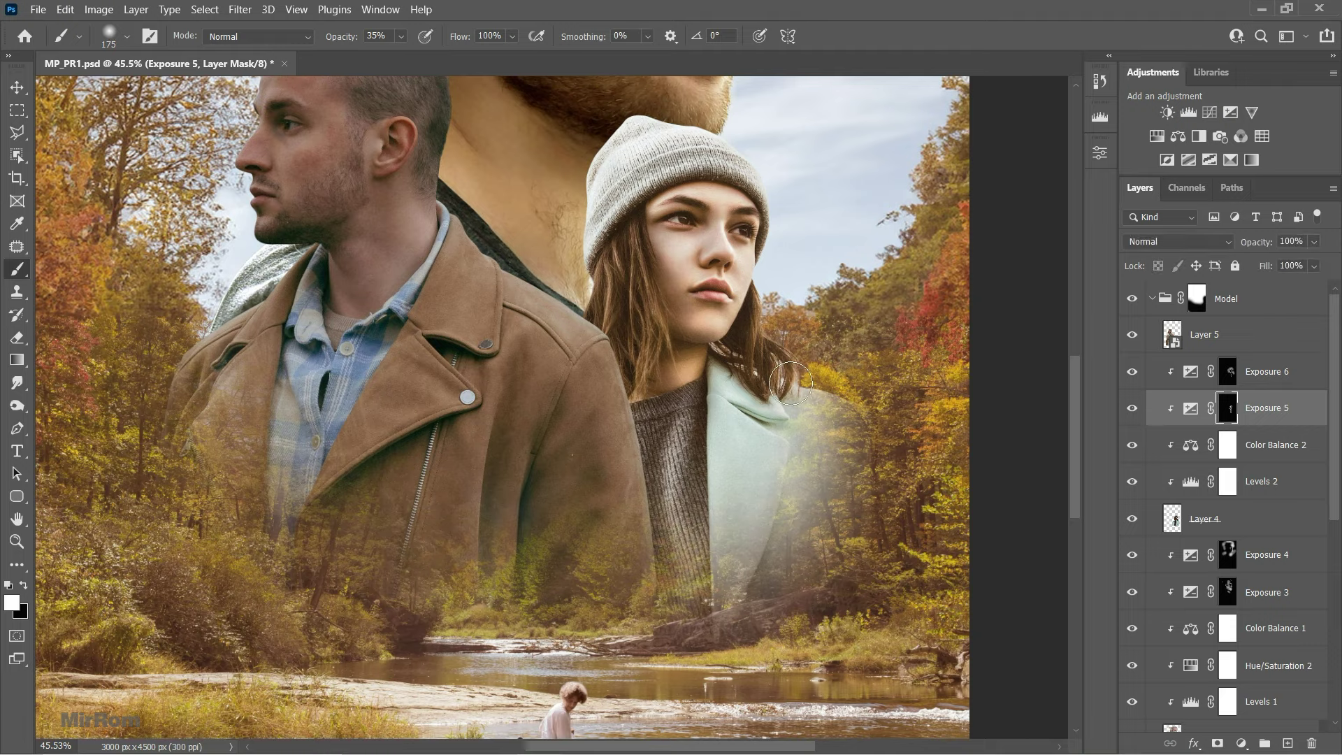
{"action": "key", "text": "v"}
{"action": "left_click", "coordinate": [1274, 376]}
{"action": "key", "text": "ctrl+0"}
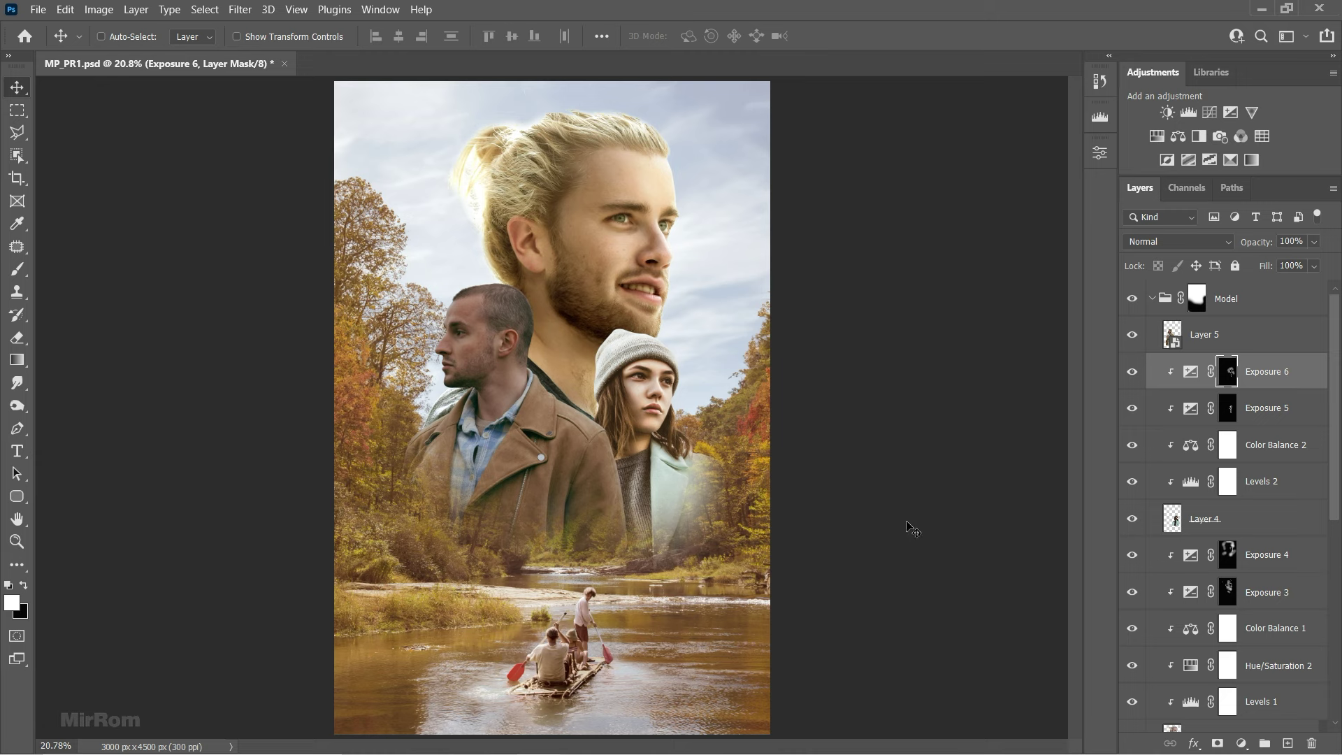
- Rasterize Layer 5
{"action": "left_click", "coordinate": [1218, 340]}
{"action": "right_click", "coordinate": [1265, 341]}
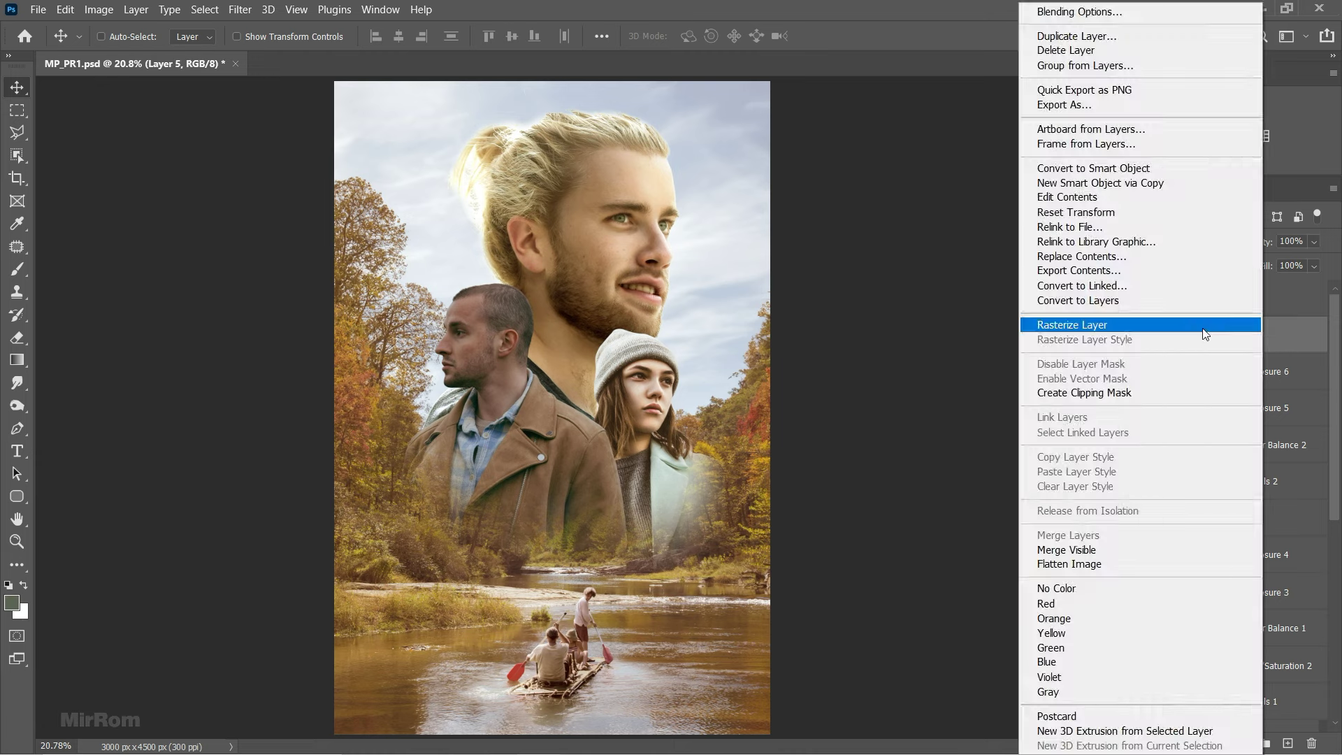
{"action": "left_click", "coordinate": [1174, 320]}
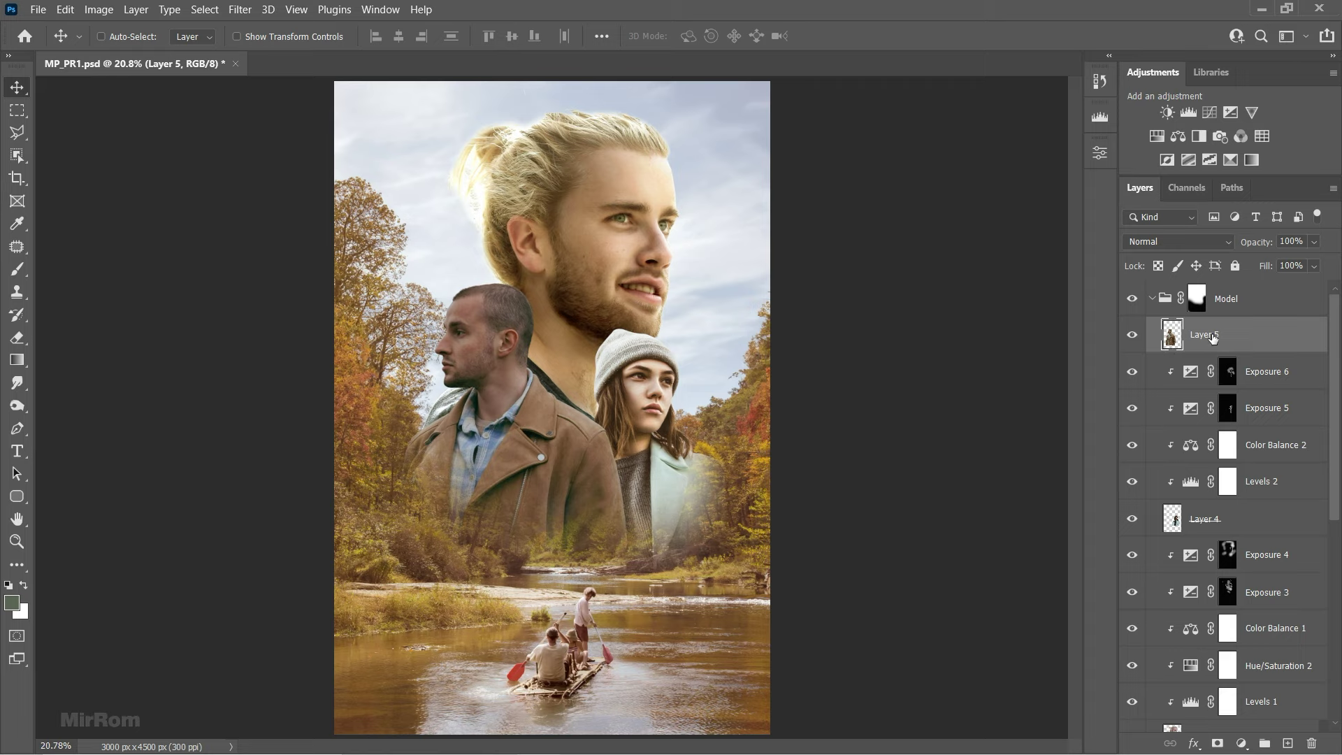
- Add a clipped Levels 3 adjustment with midtones 1.11 and white input 181
{"action": "left_click", "coordinate": [1190, 112]}
{"action": "left_click", "coordinate": [950, 487]}
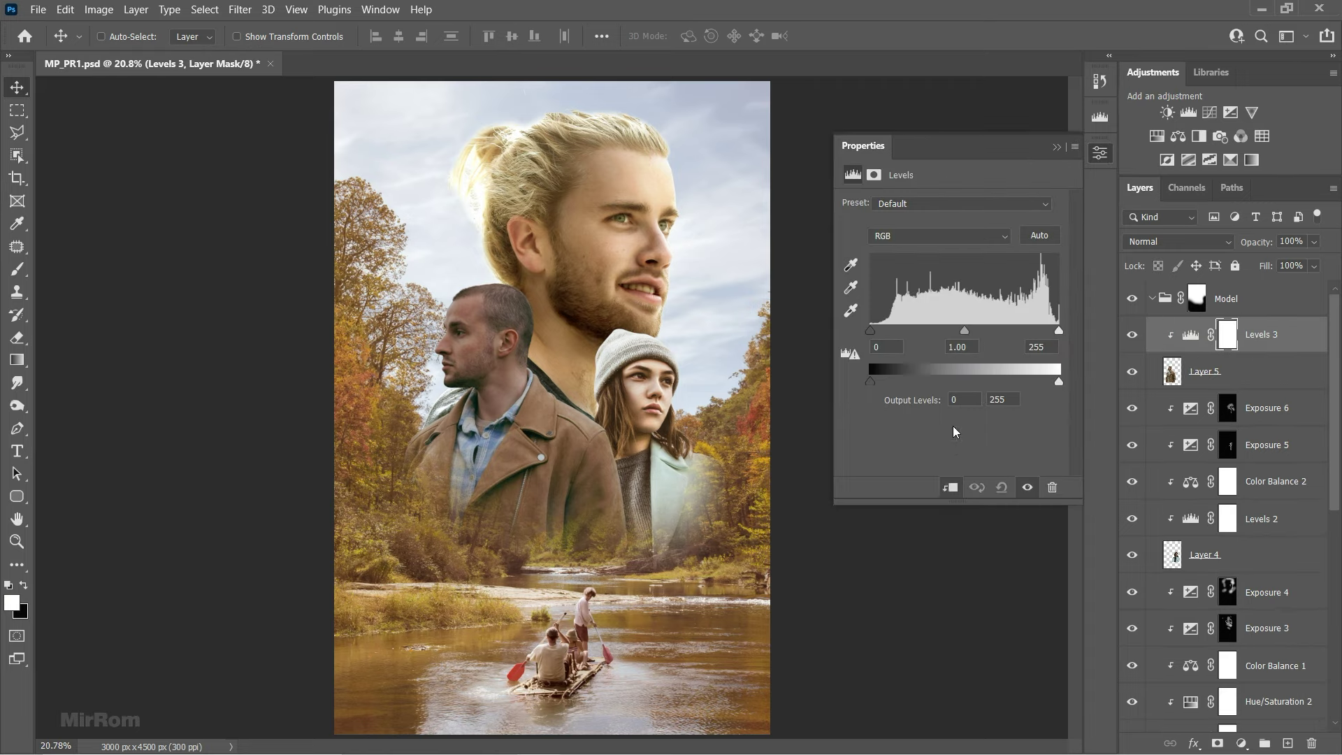
{"action": "left_click", "coordinate": [968, 333]}
{"action": "left_click", "coordinate": [970, 349]}
{"action": "scroll", "coordinate": [970, 349], "scroll_direction": "up", "scroll_amount": 1}
{"action": "left_click_drag", "start_coordinate": [1059, 333], "coordinate": [1011, 329]}
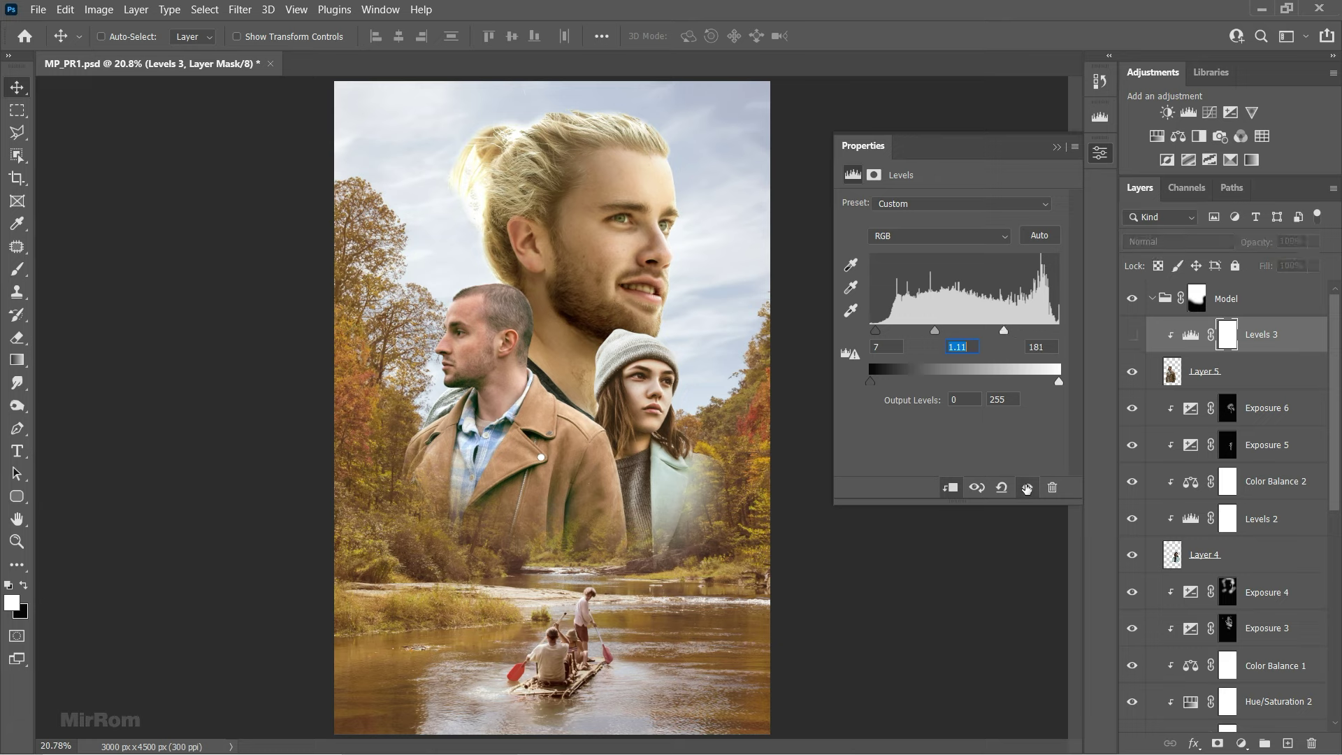
{"action": "left_click", "coordinate": [1027, 487]}
{"action": "left_click", "coordinate": [1028, 489]}
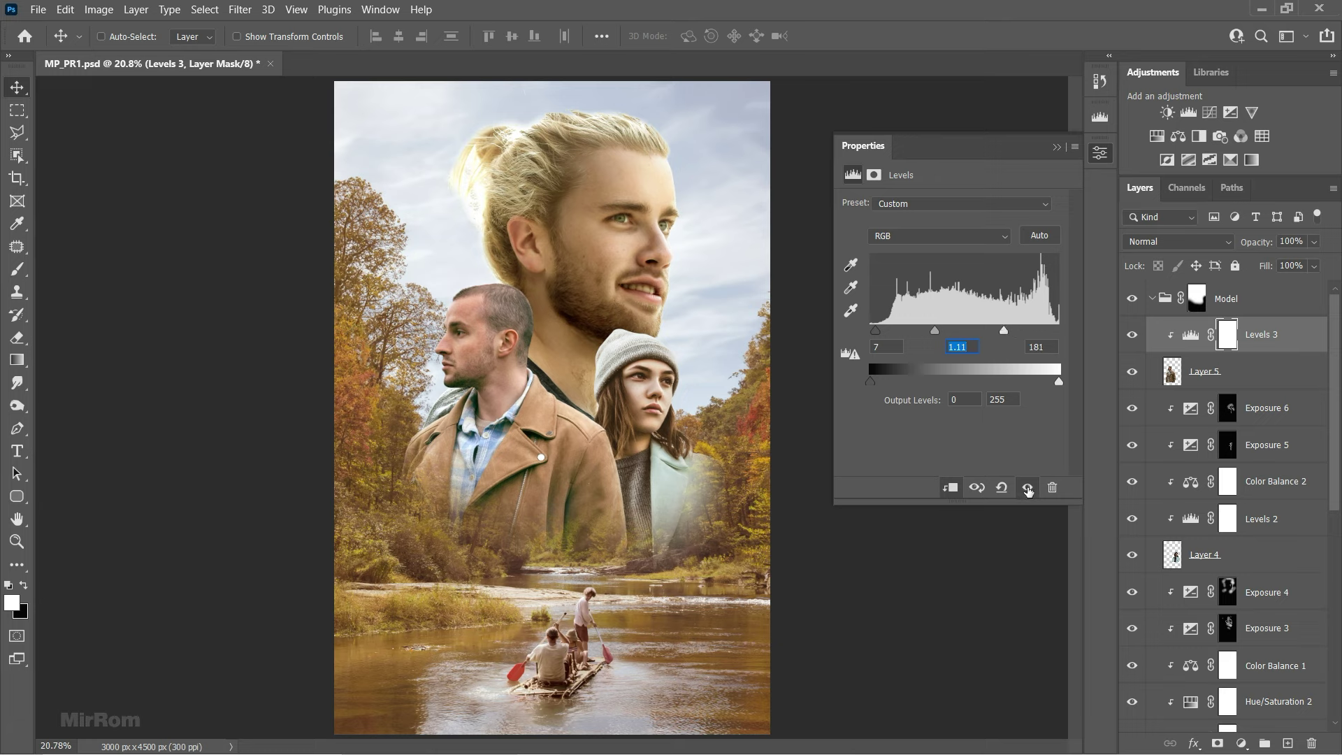
{"action": "left_click", "coordinate": [1059, 149]}
{"action": "left_click", "coordinate": [1183, 341]}
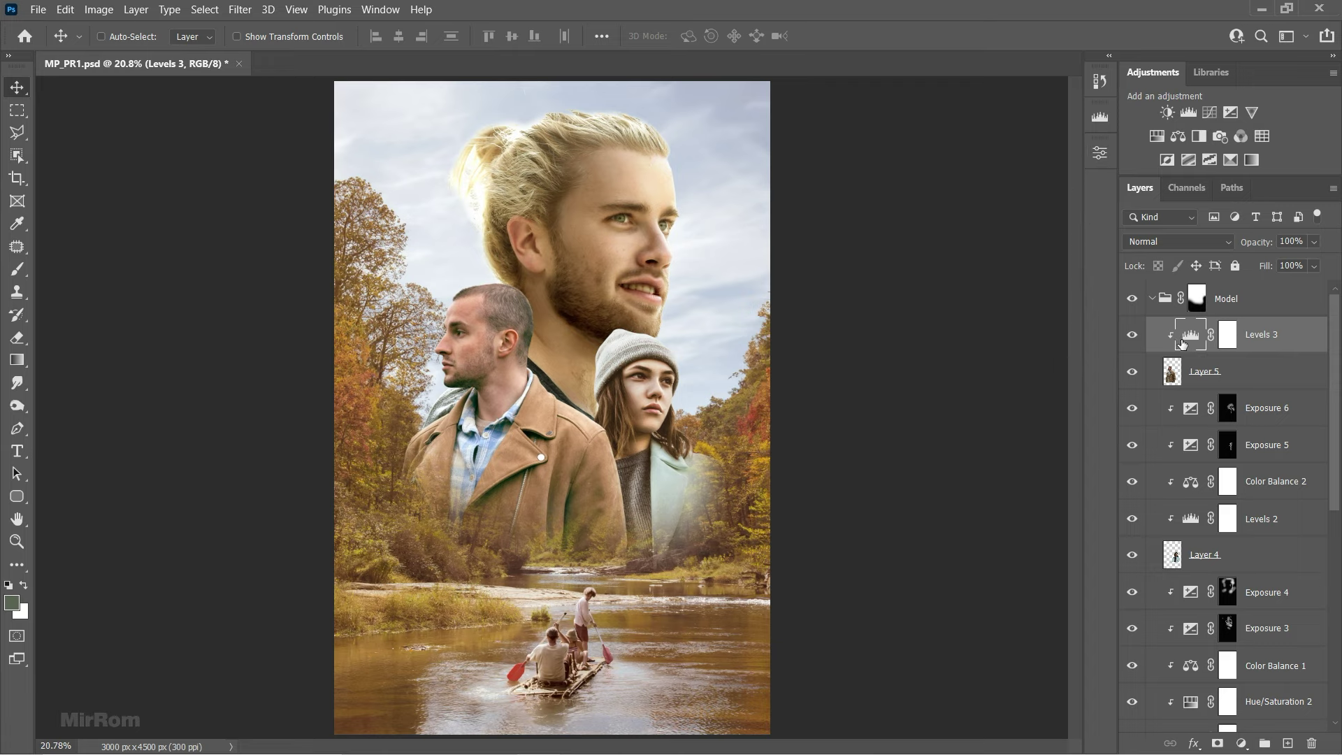
- Add a clipped Color Balance 3 shifting midtones to red +9 and yellow -11
{"action": "left_click", "coordinate": [1178, 136]}
{"action": "left_click", "coordinate": [948, 487]}
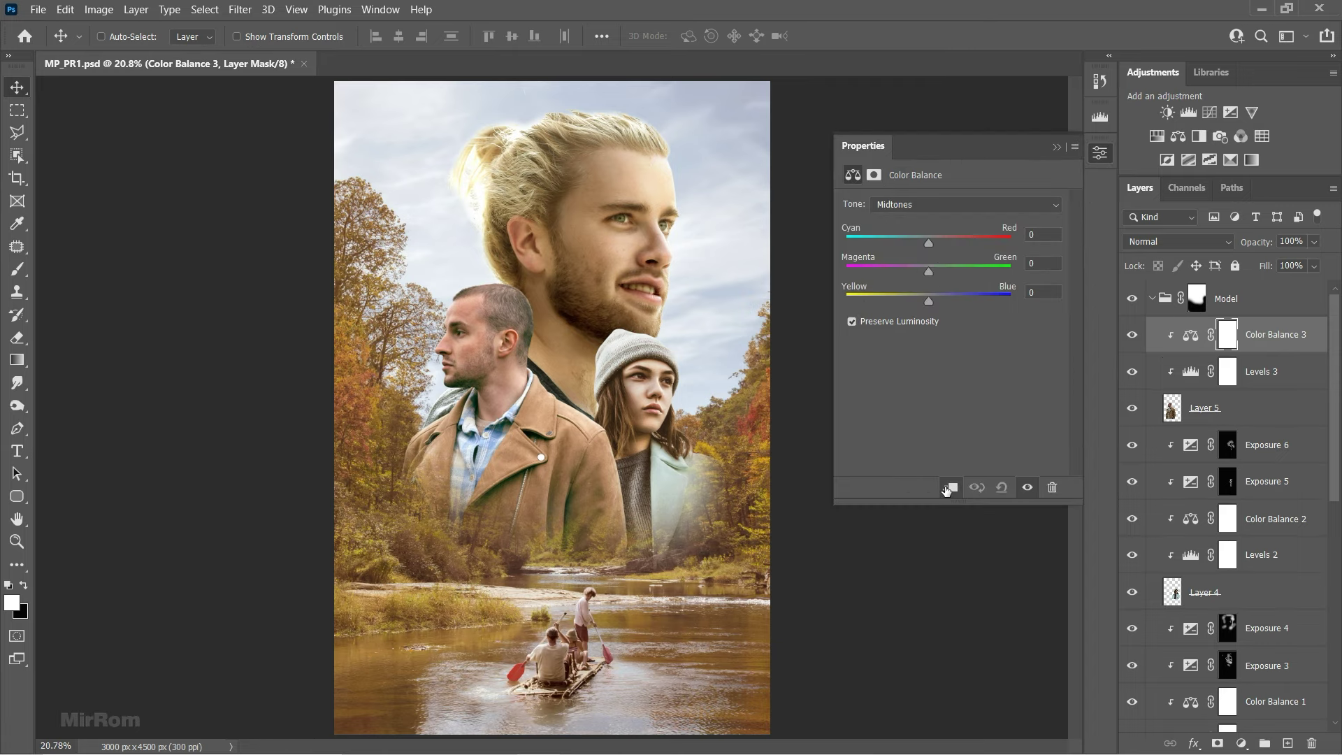
{"action": "left_click_drag", "start_coordinate": [934, 241], "coordinate": [937, 239]}
{"action": "left_click_drag", "start_coordinate": [928, 302], "coordinate": [921, 302]}
- Add a clipped Exposure 7 adjustment set to -1.00
{"action": "left_click", "coordinate": [1231, 113]}
{"action": "left_click", "coordinate": [952, 487]}
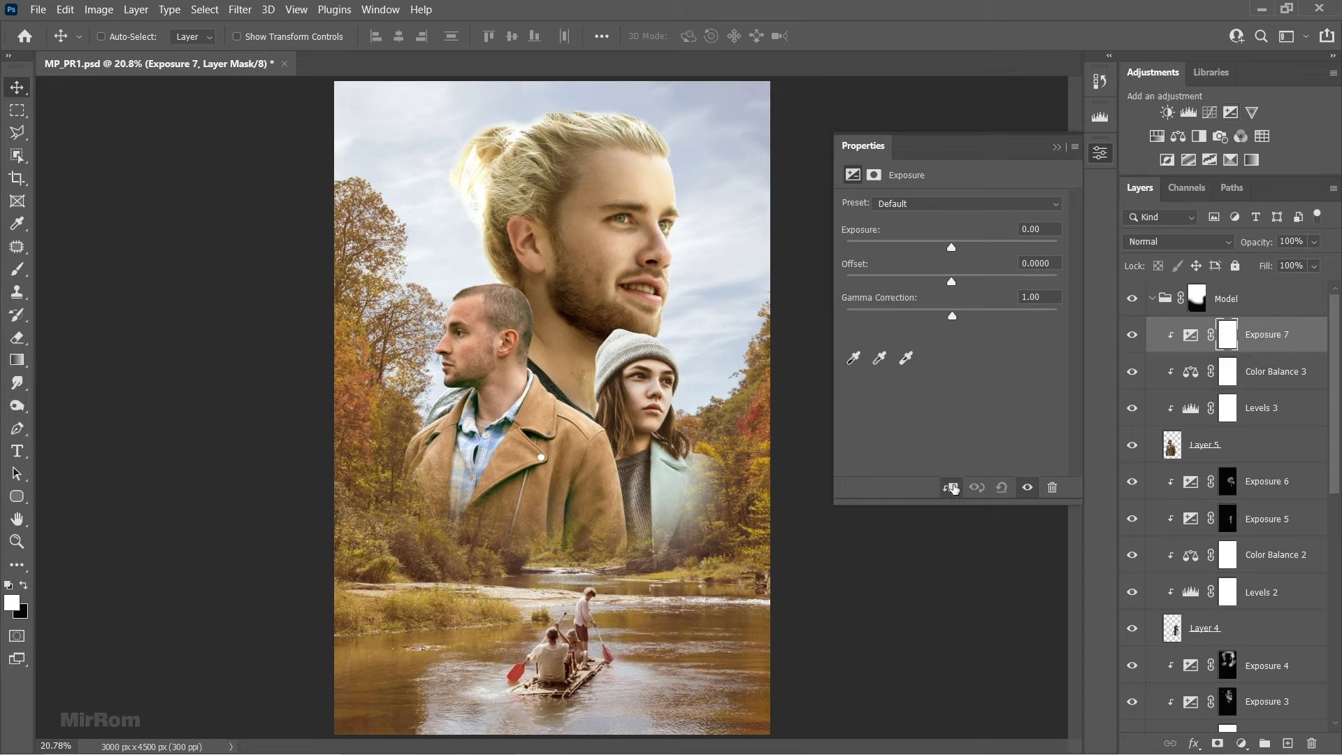
{"action": "left_click_drag", "start_coordinate": [950, 249], "coordinate": [937, 249]}
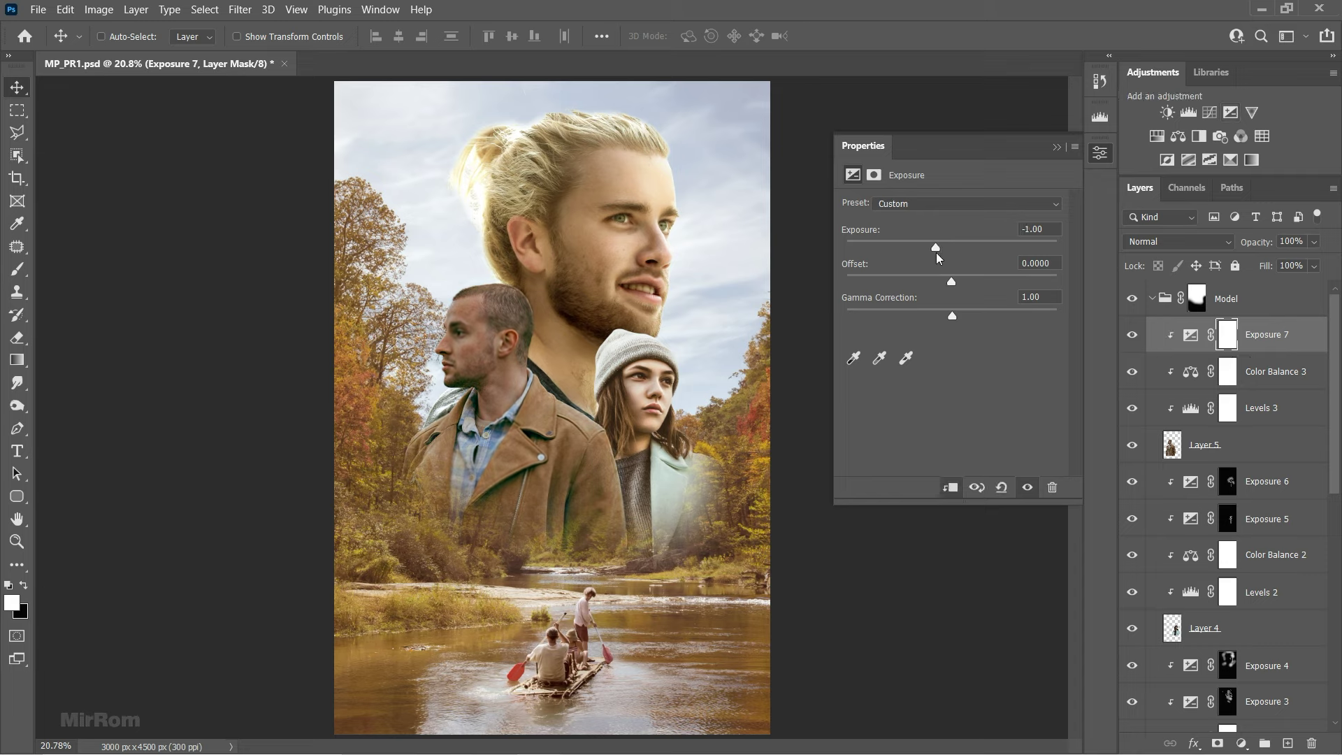
{"action": "left_click", "coordinate": [1075, 147]}
{"action": "left_click", "coordinate": [1056, 147]}
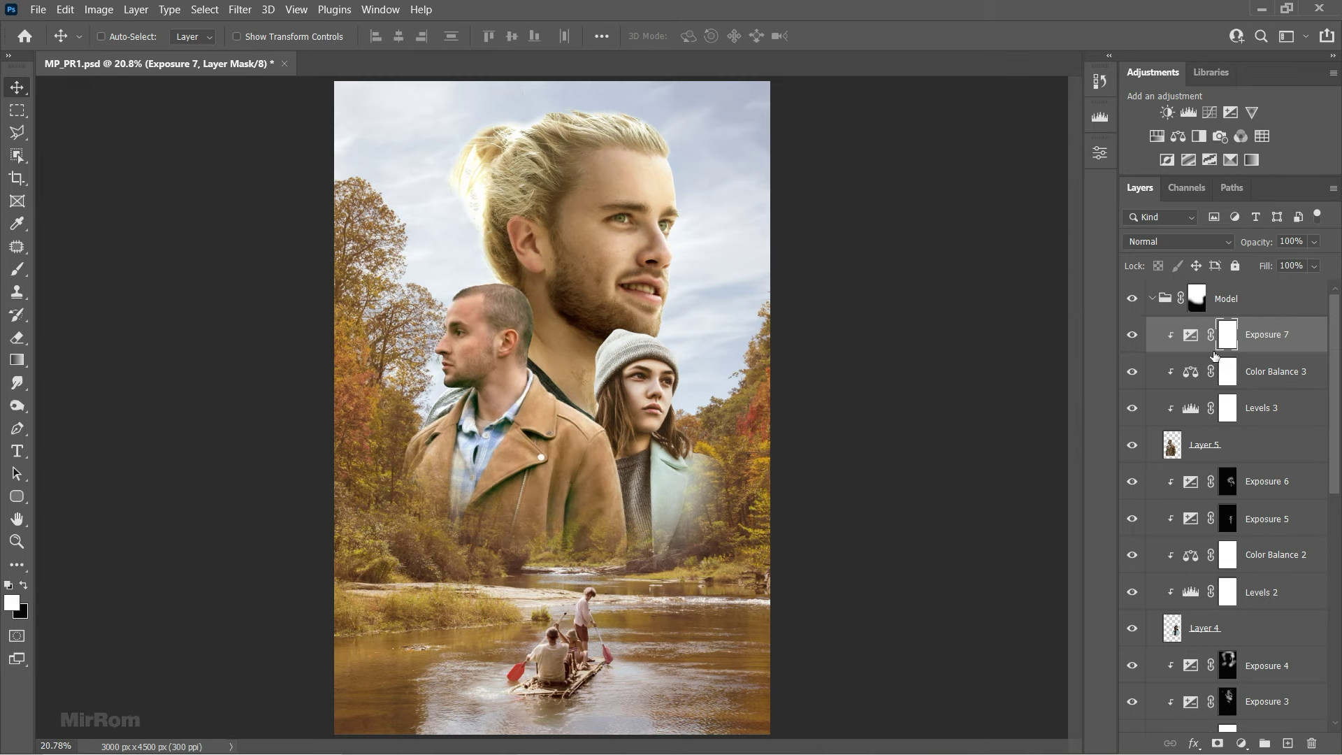
- Invert the Exposure 7 mask and brush over the shadow under the man's jaw
{"action": "key", "text": "ctrl+i"}
{"action": "key", "text": "b"}
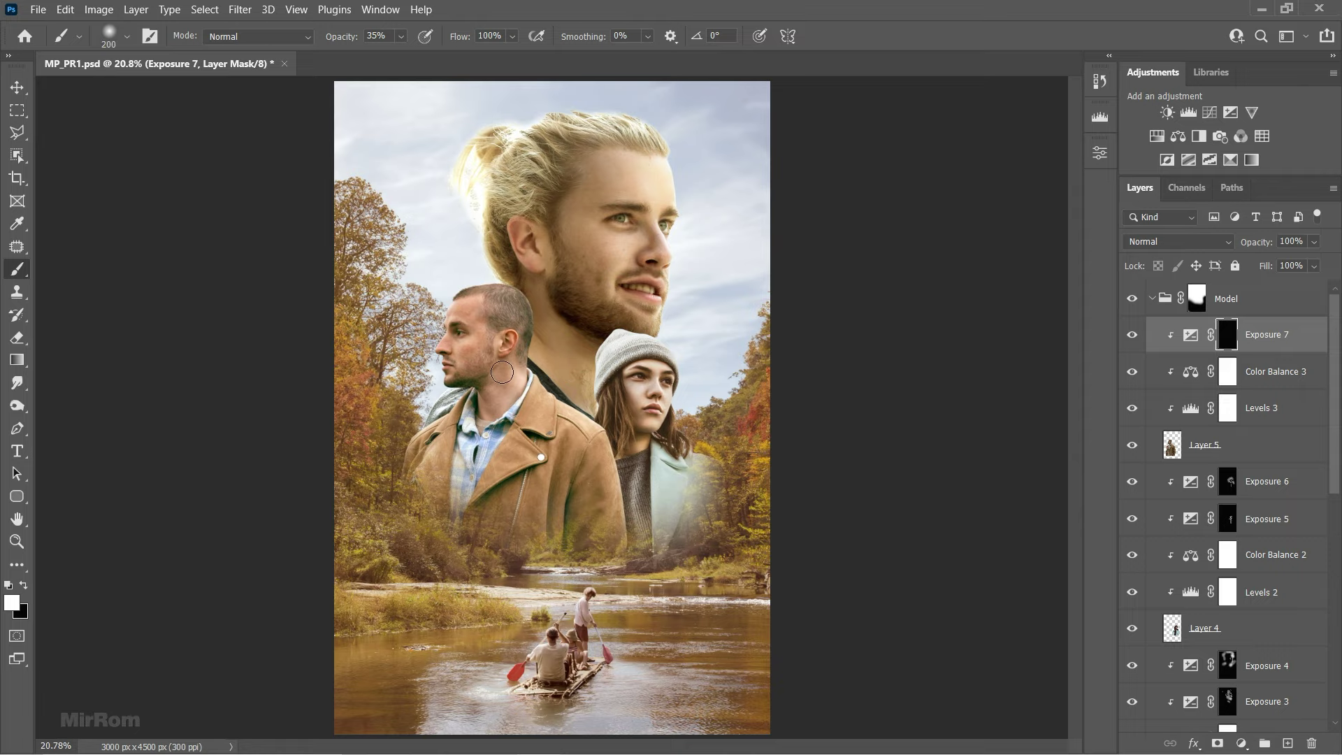
{"action": "key", "text": "bracketleft"}
{"action": "key", "text": "bracketleft"}
{"action": "key", "text": "bracketleft"}
{"action": "key", "text": "ctrl+equal"}
{"action": "key", "text": "ctrl+equal"}
{"action": "key", "text": "ctrl+equal"}
{"action": "key", "text": "bracketleft"}
{"action": "key", "text": "bracketleft"}
{"action": "key", "text": "bracketleft"}
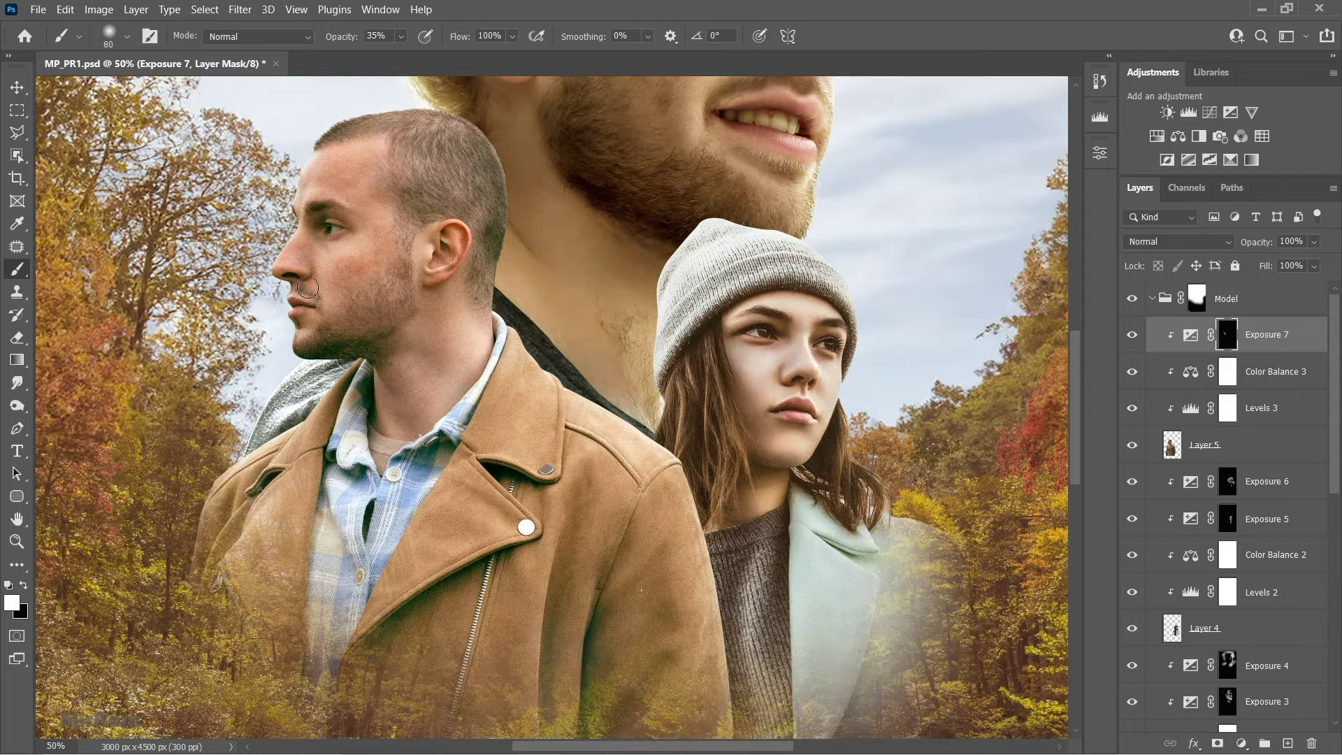
{"action": "key", "text": "bracketright"}
{"action": "key", "text": "bracketright"}
{"action": "key", "text": "bracketright"}
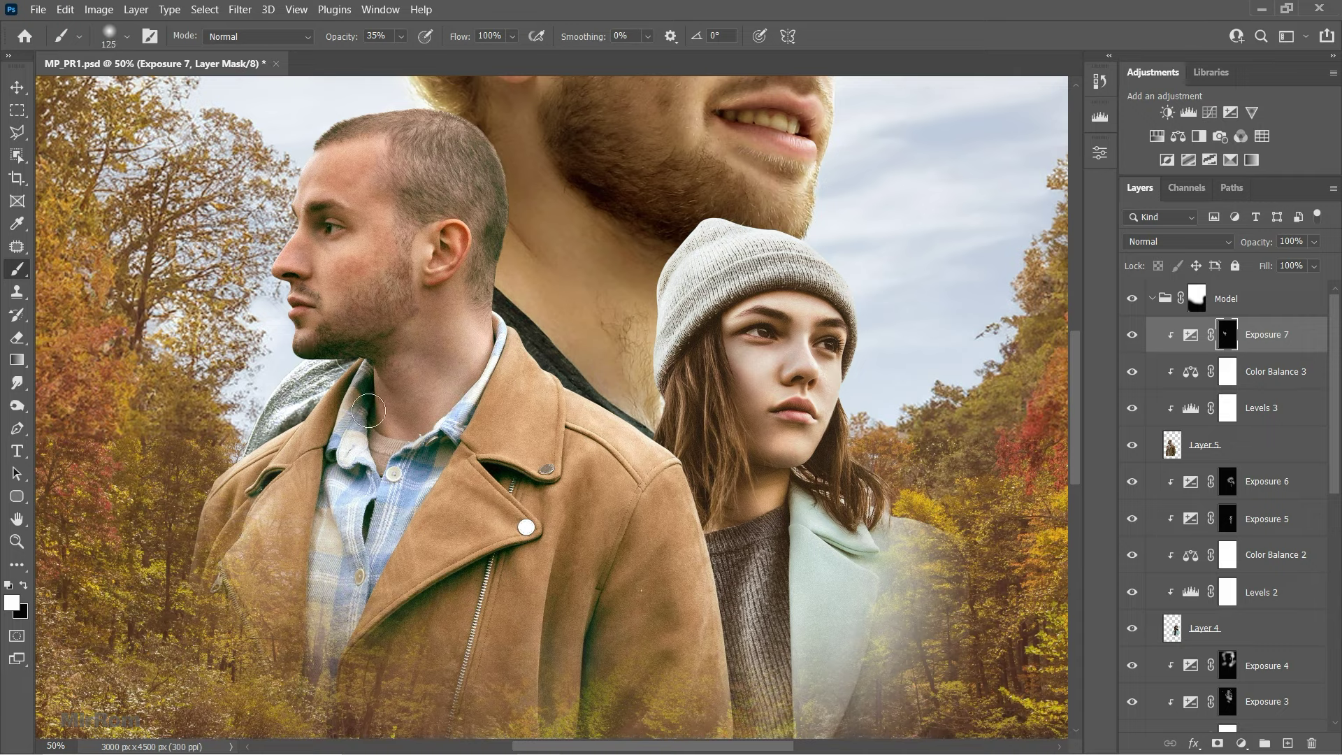
{"action": "left_click_drag", "start_coordinate": [369, 411], "coordinate": [447, 402]}
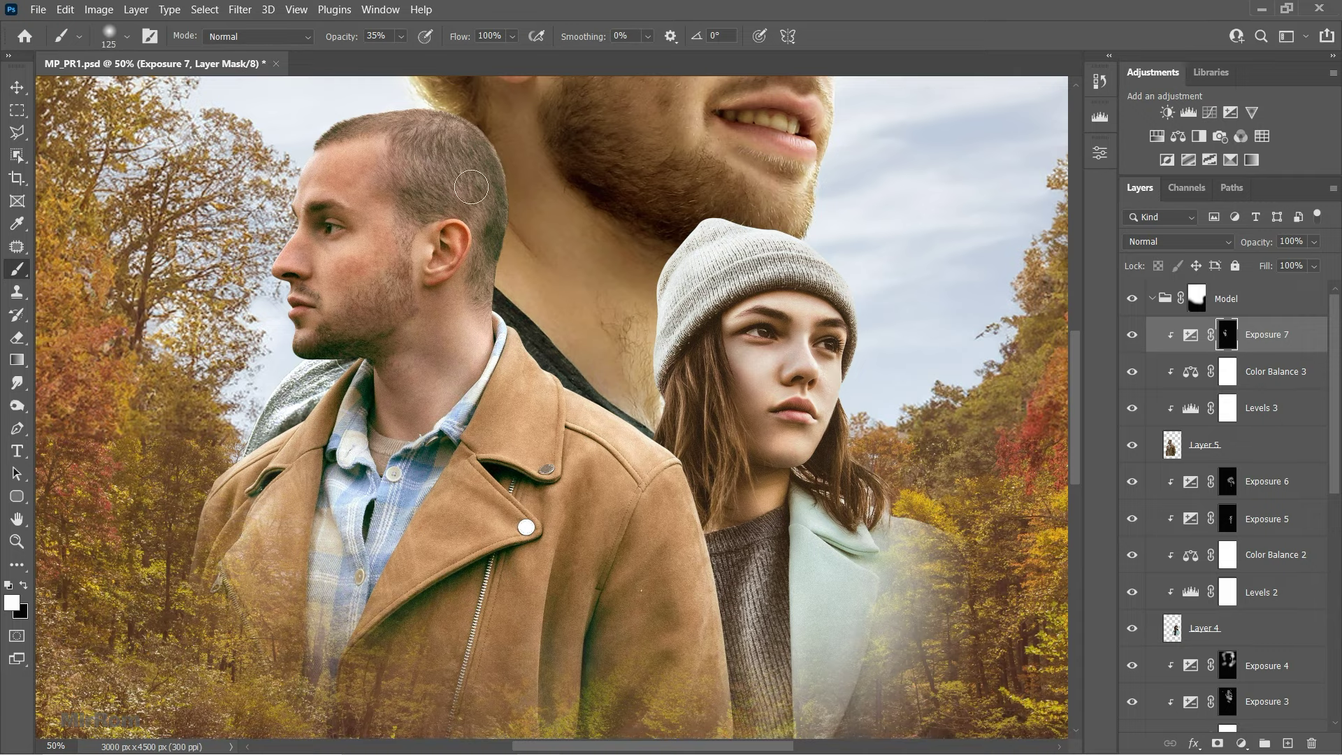
{"action": "key", "text": "bracketleft"}
{"action": "key", "text": "bracketleft"}
{"action": "key", "text": "bracketleft"}
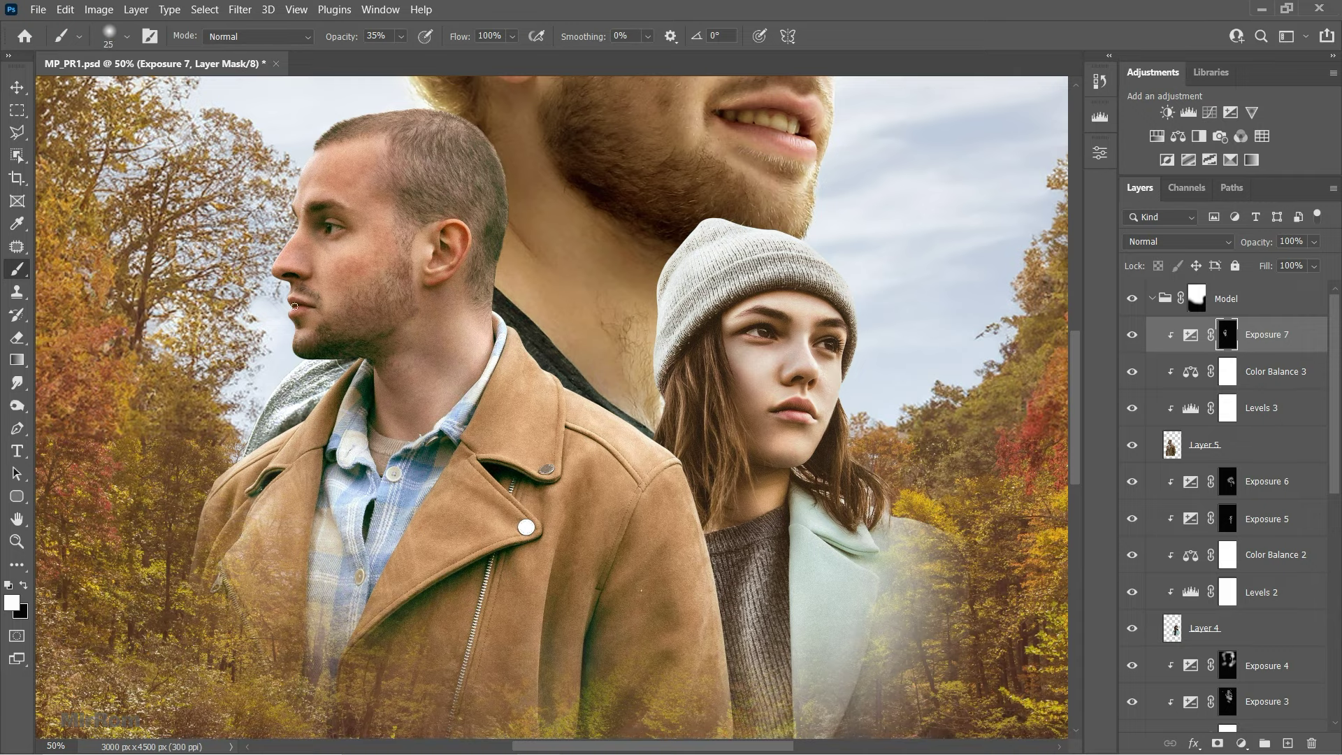
{"action": "key", "text": "ctrl+0"}
- Add an Exposure 8 adjustment with raised exposure and gamma correction 1.22
{"action": "key", "text": "v"}
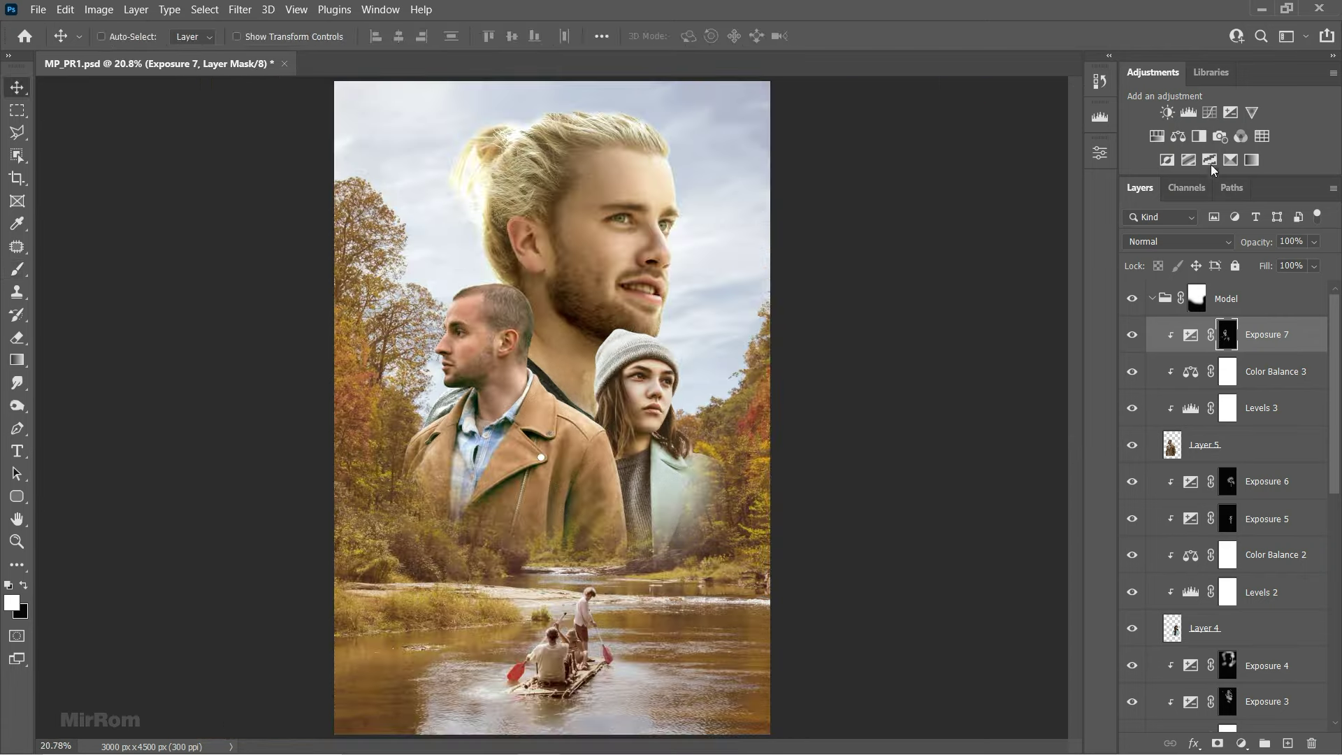
{"action": "left_click", "coordinate": [1209, 161]}
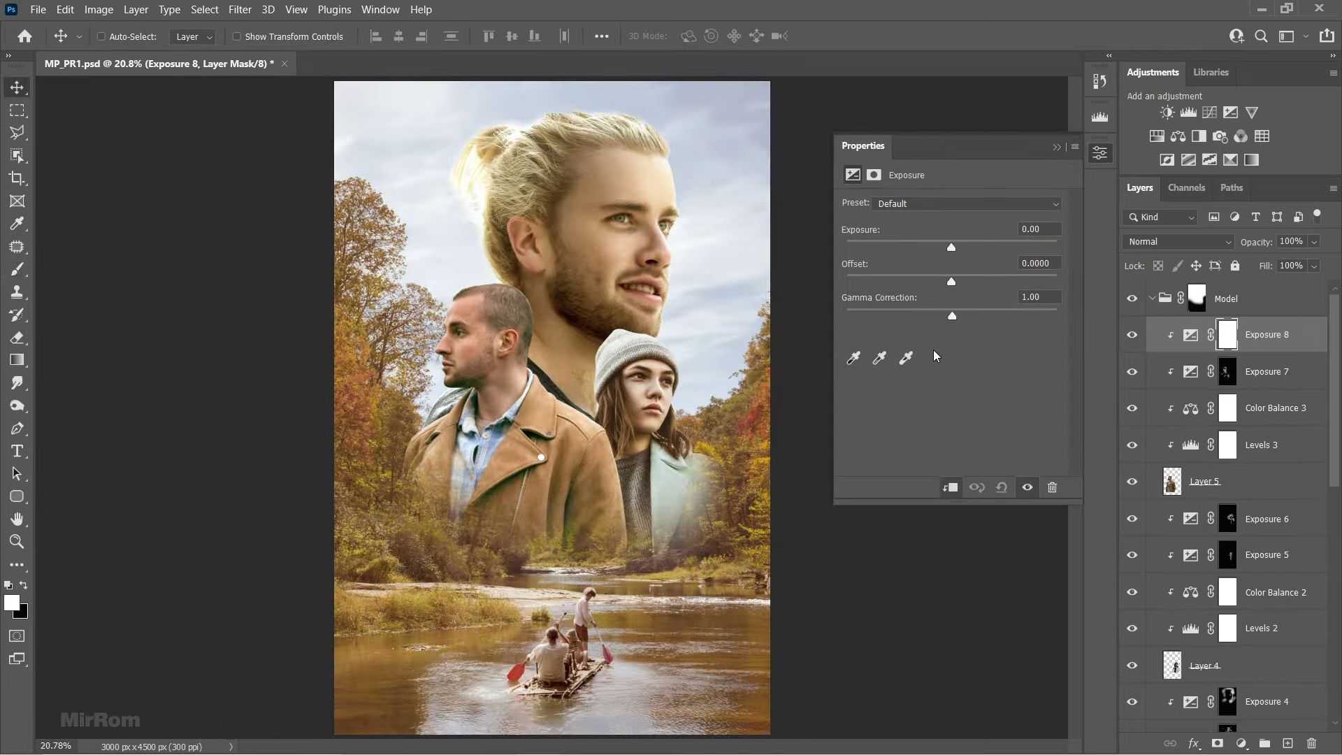
{"action": "left_click_drag", "start_coordinate": [952, 246], "coordinate": [963, 247]}
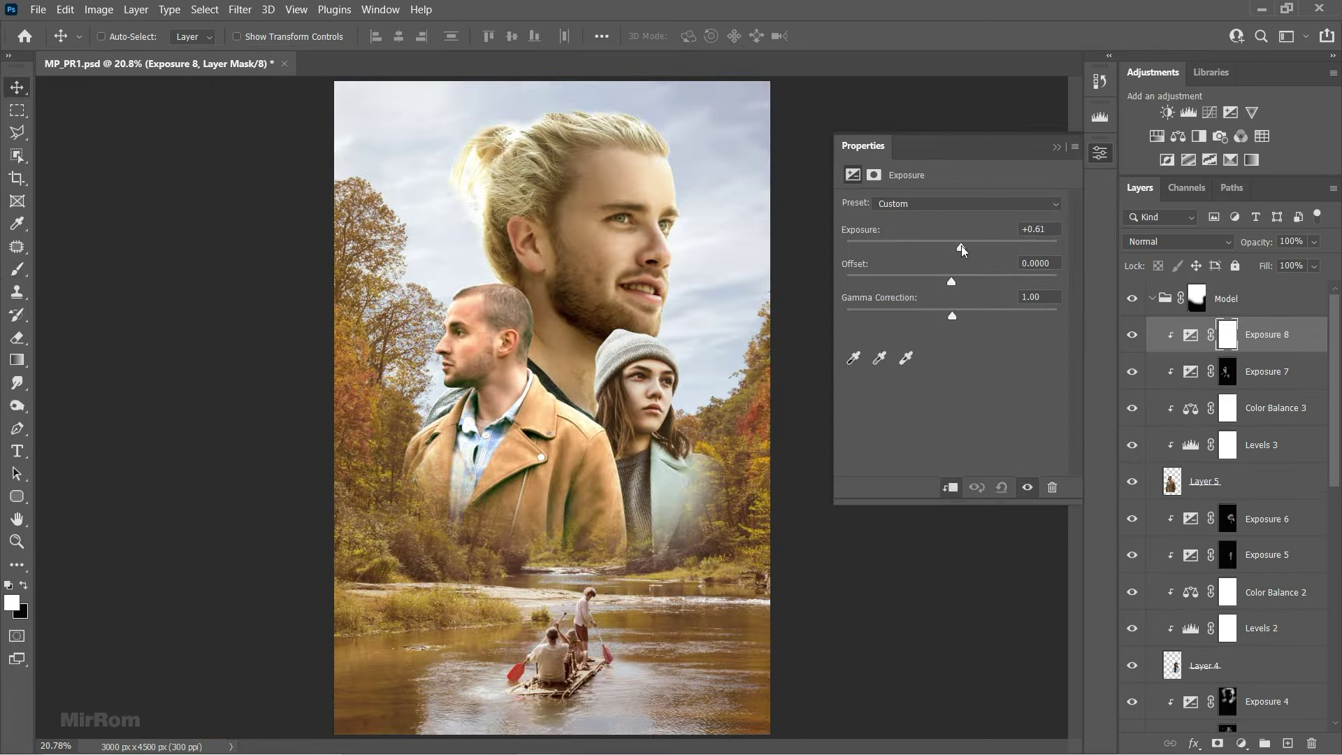
{"action": "left_click_drag", "start_coordinate": [950, 313], "coordinate": [937, 313]}
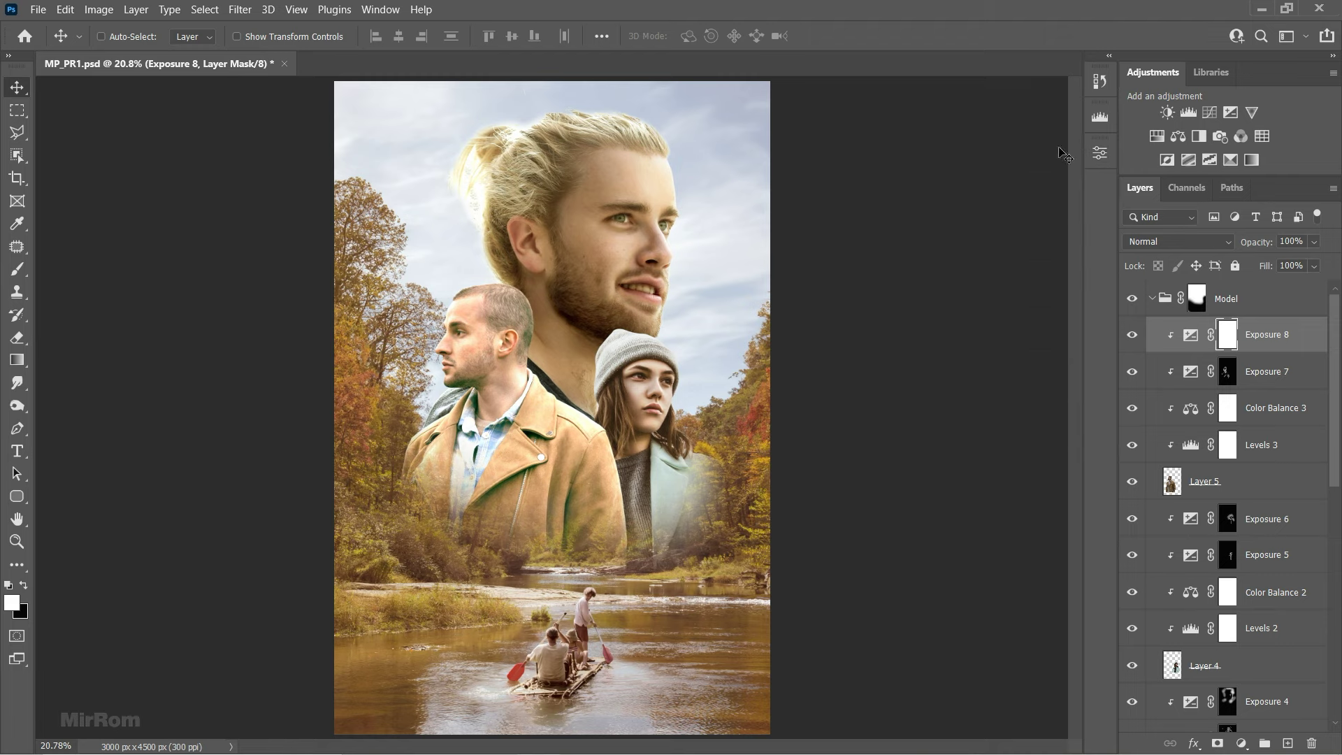
{"action": "left_click", "coordinate": [1057, 148]}
{"action": "left_click", "coordinate": [1133, 336]}
- Invert the Exposure 8 mask and paint the brightening onto the man's cheek
{"action": "key", "text": "ctrl+i"}
{"action": "left_click", "coordinate": [453, 368]}
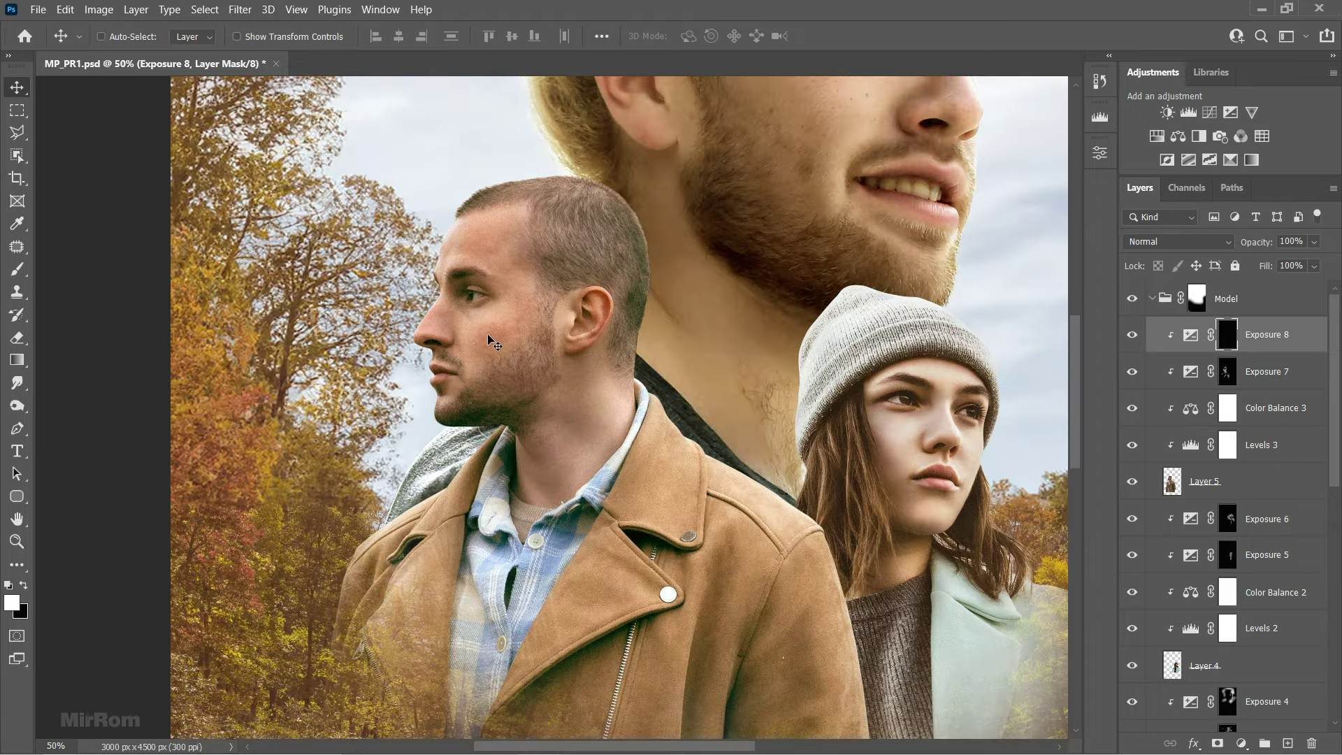
{"action": "key", "text": "b"}
{"action": "key", "text": "bracketright"}
{"action": "key", "text": "bracketright"}
{"action": "key", "text": "bracketright"}
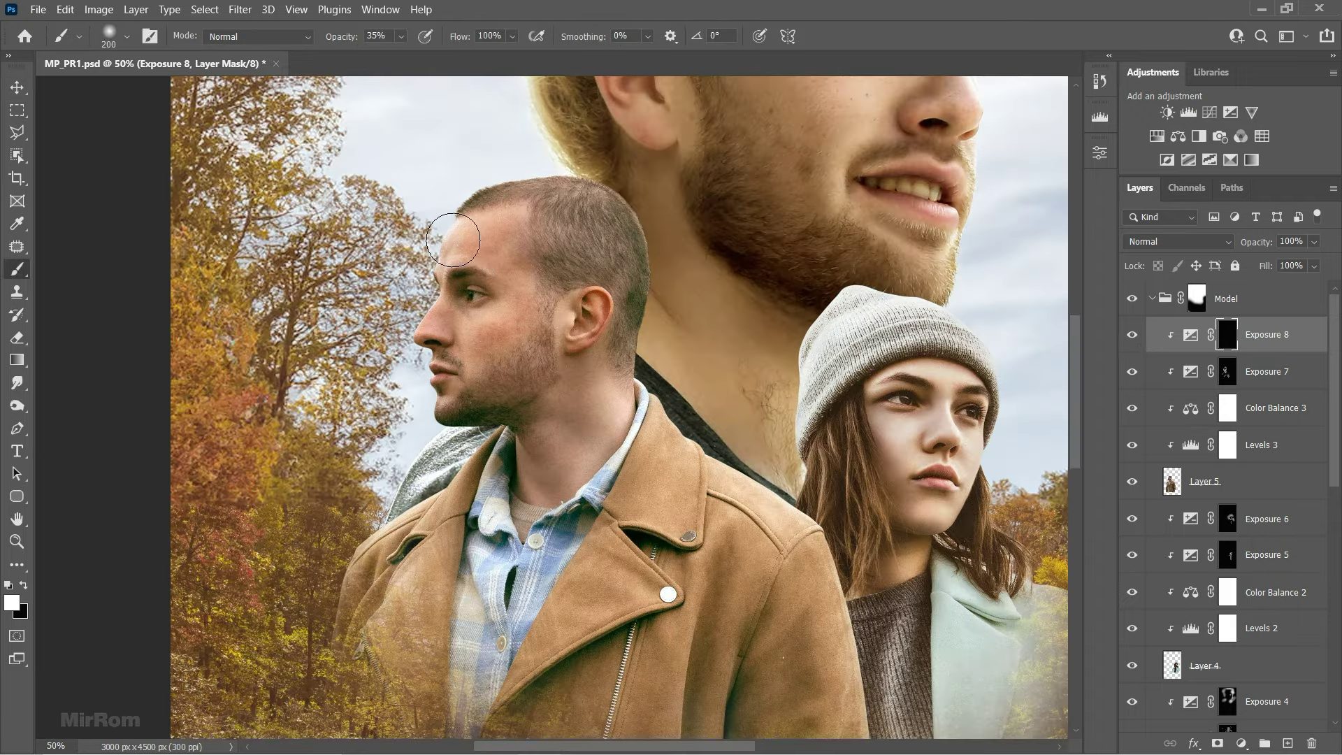
{"action": "key", "text": "bracketleft"}
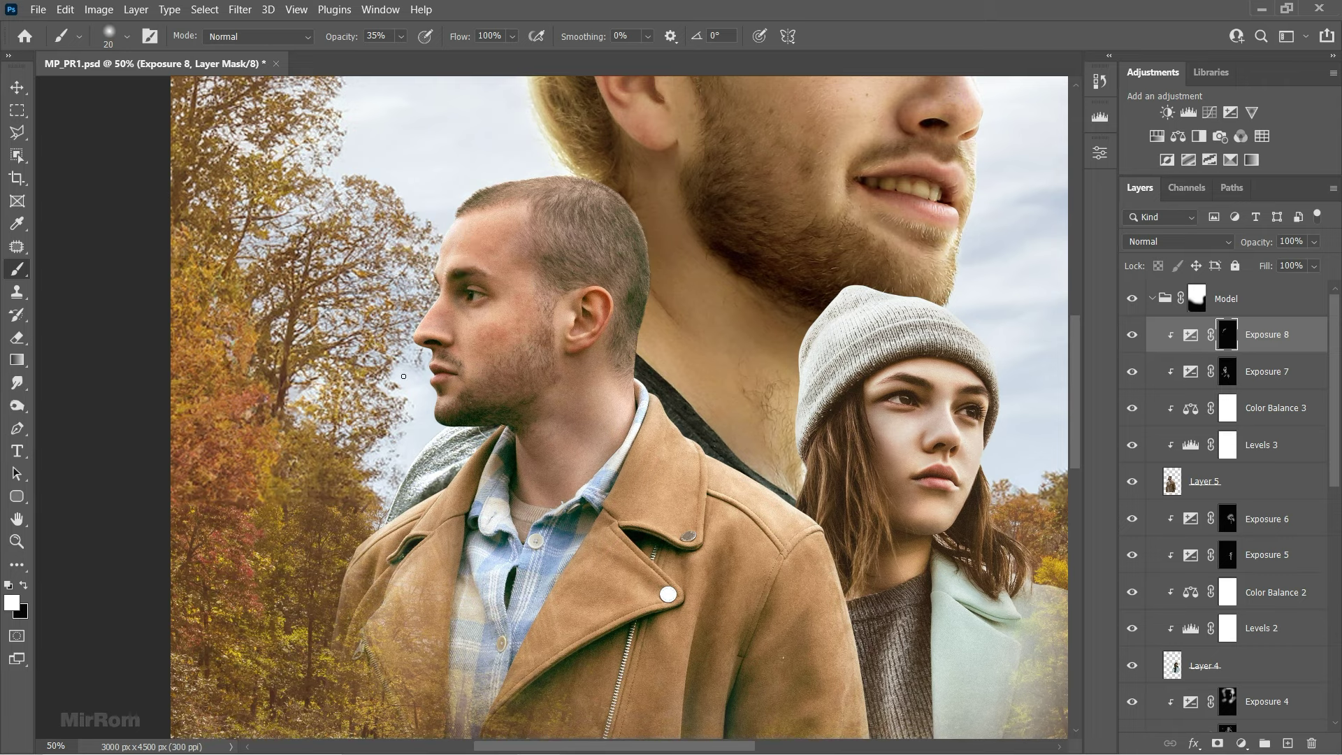
{"action": "left_click_drag", "start_coordinate": [508, 310], "coordinate": [482, 342]}
- Extend the brightening over the man's collar and jacket shoulder with a larger brush
{"action": "key", "text": "bracketright"}
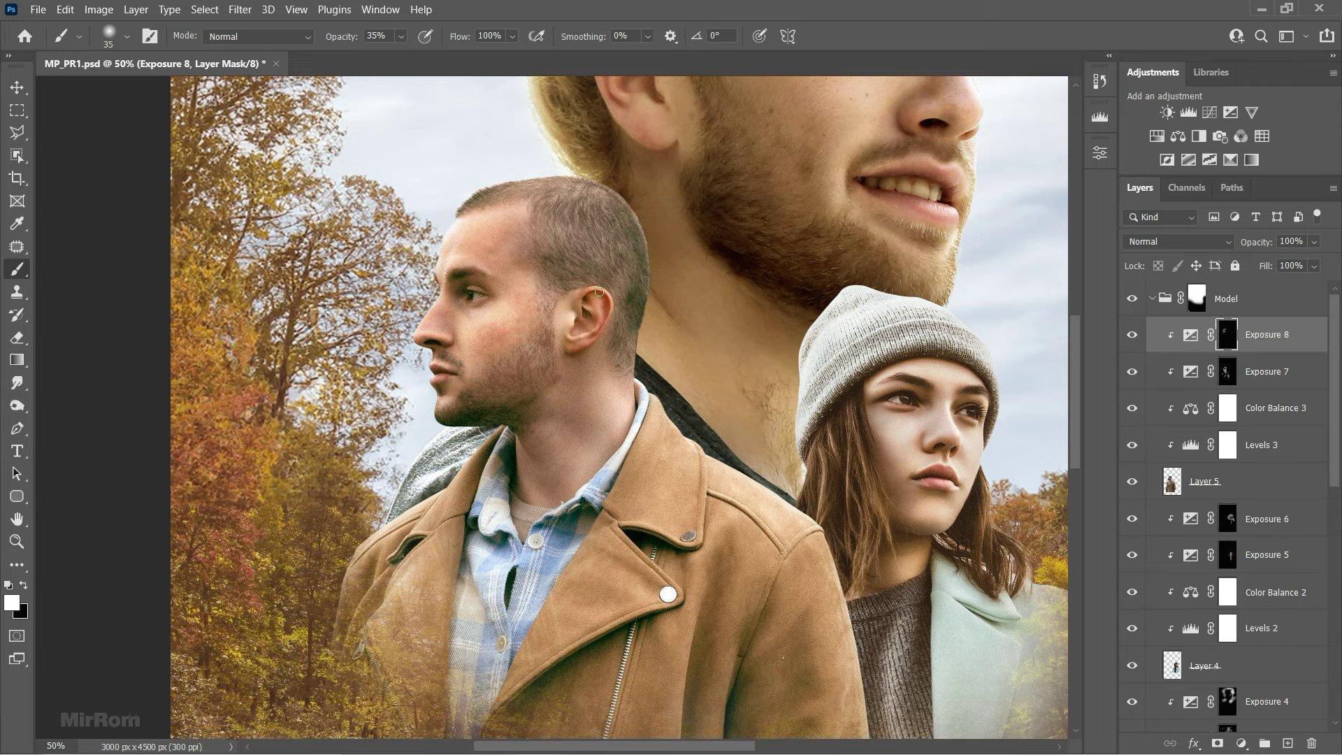
{"action": "key", "text": "bracketright"}
{"action": "key", "text": "bracketright"}
{"action": "key", "text": "bracketright"}
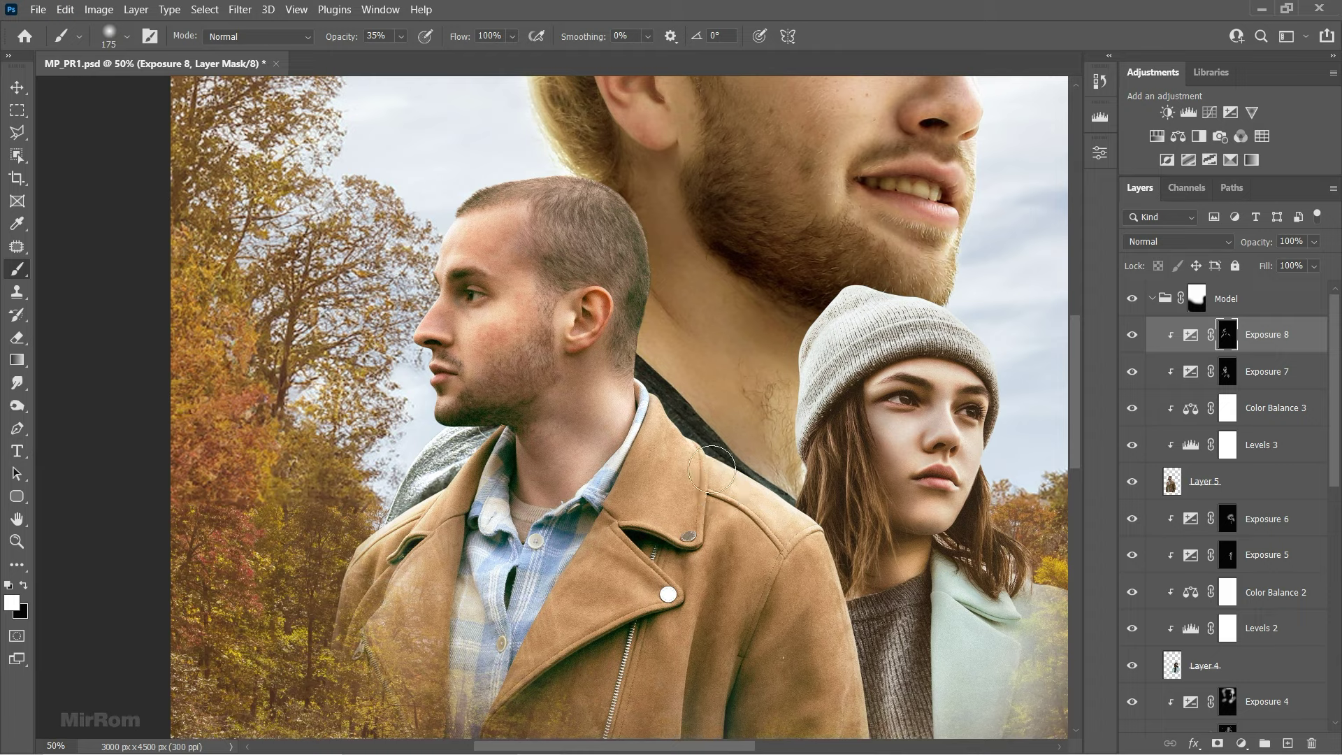
{"action": "key", "text": "bracketleft"}
{"action": "key", "text": "bracketleft"}
{"action": "key", "text": "bracketleft"}
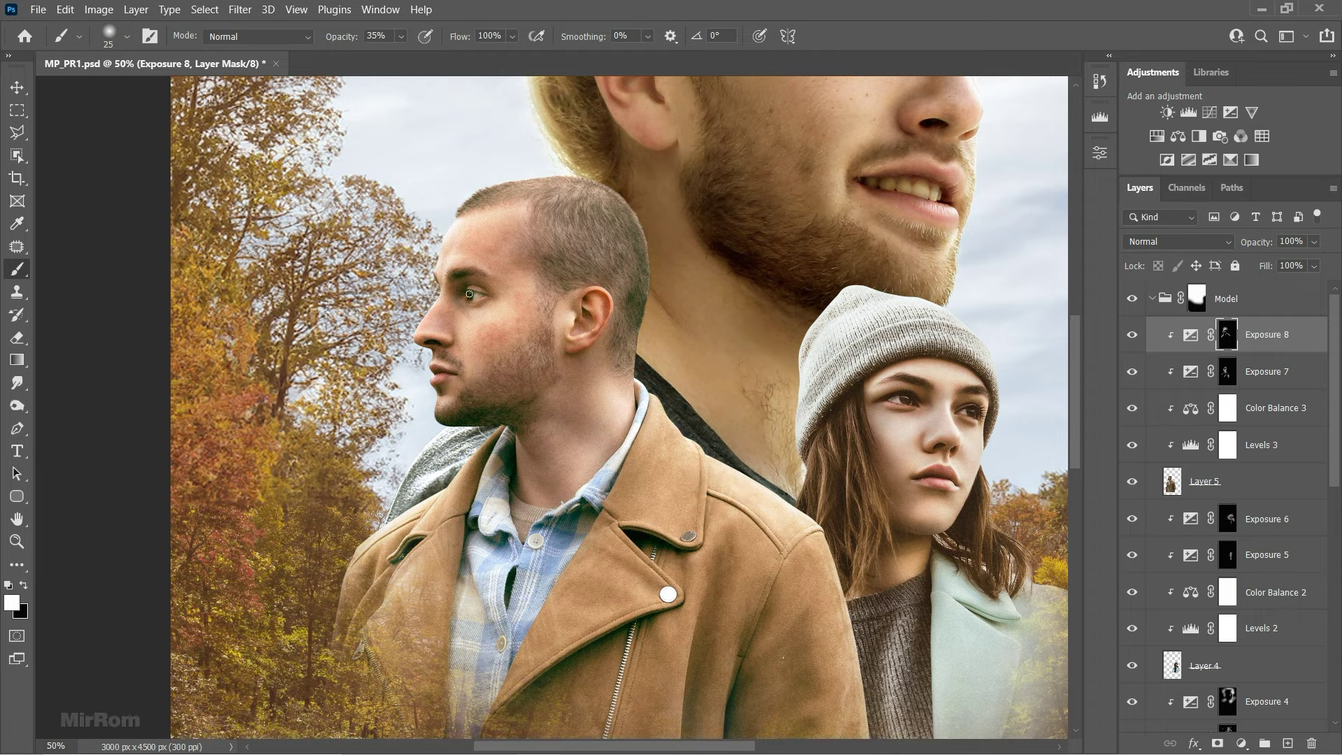
{"action": "scroll", "coordinate": [614, 437], "scroll_direction": "down", "scroll_amount": 2}
{"action": "key", "text": "bracketright"}
{"action": "key", "text": "bracketright"}
{"action": "key", "text": "bracketright"}
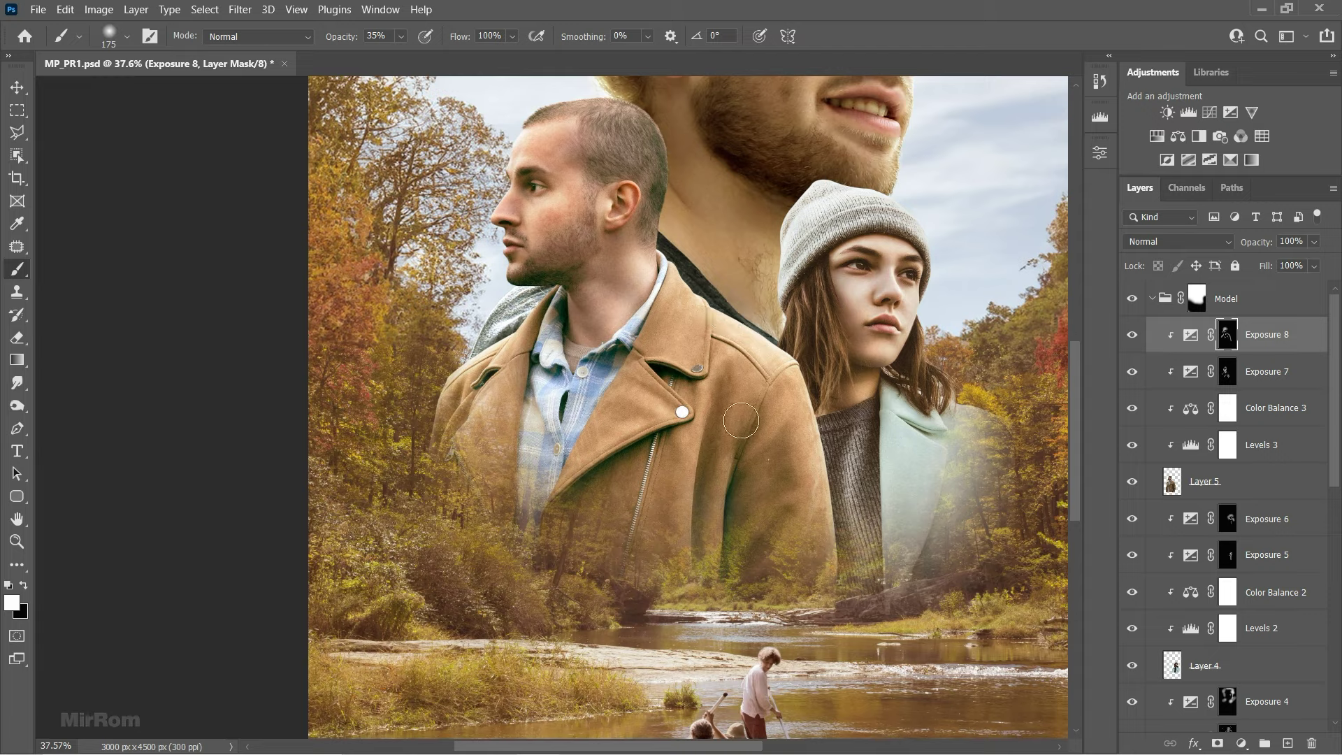
{"action": "key", "text": "ctrl+0"}
{"action": "key", "text": "v"}
{"action": "key", "text": "ctrl+minus"}
- Add a Solid Color fill layer in light cream #fae5ac above Exposure 4
{"action": "scroll", "coordinate": [1143, 675], "scroll_direction": "down", "scroll_amount": 2}
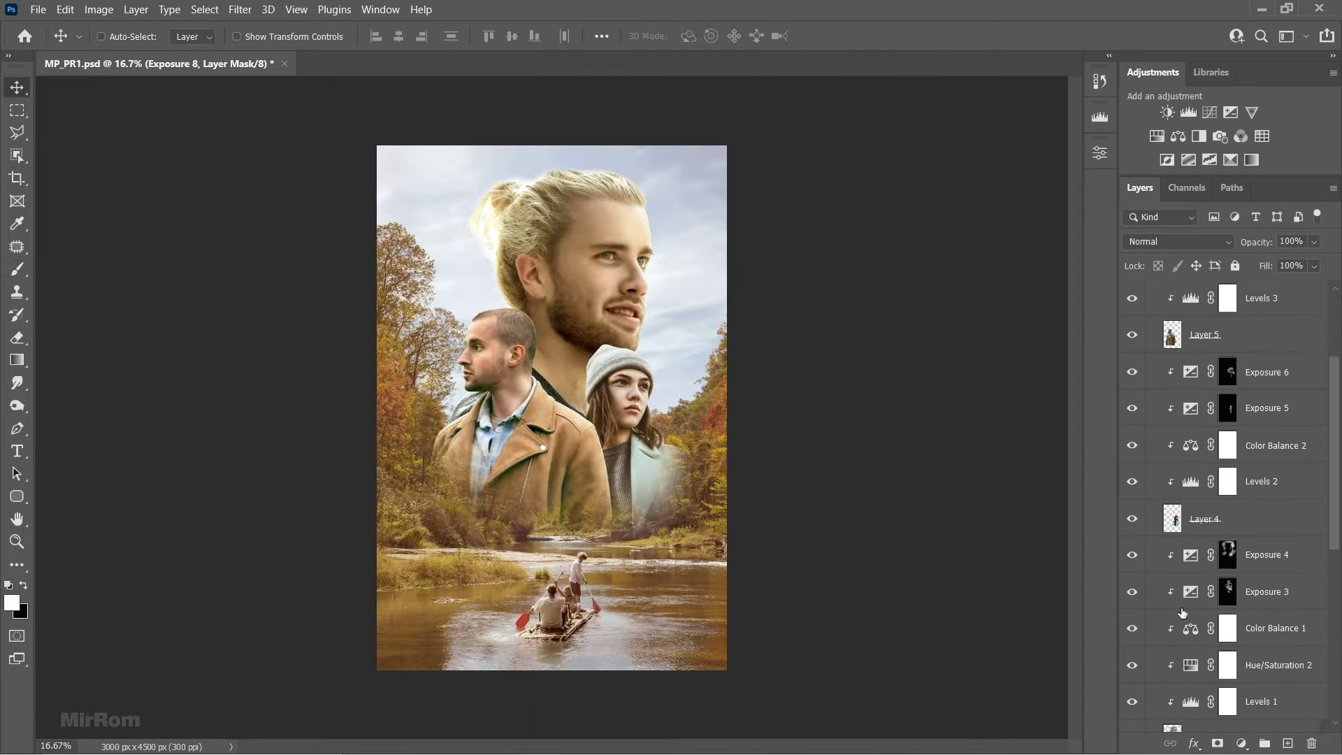
{"action": "scroll", "coordinate": [1143, 675], "scroll_direction": "down", "scroll_amount": 1}
{"action": "left_click", "coordinate": [1283, 492]}
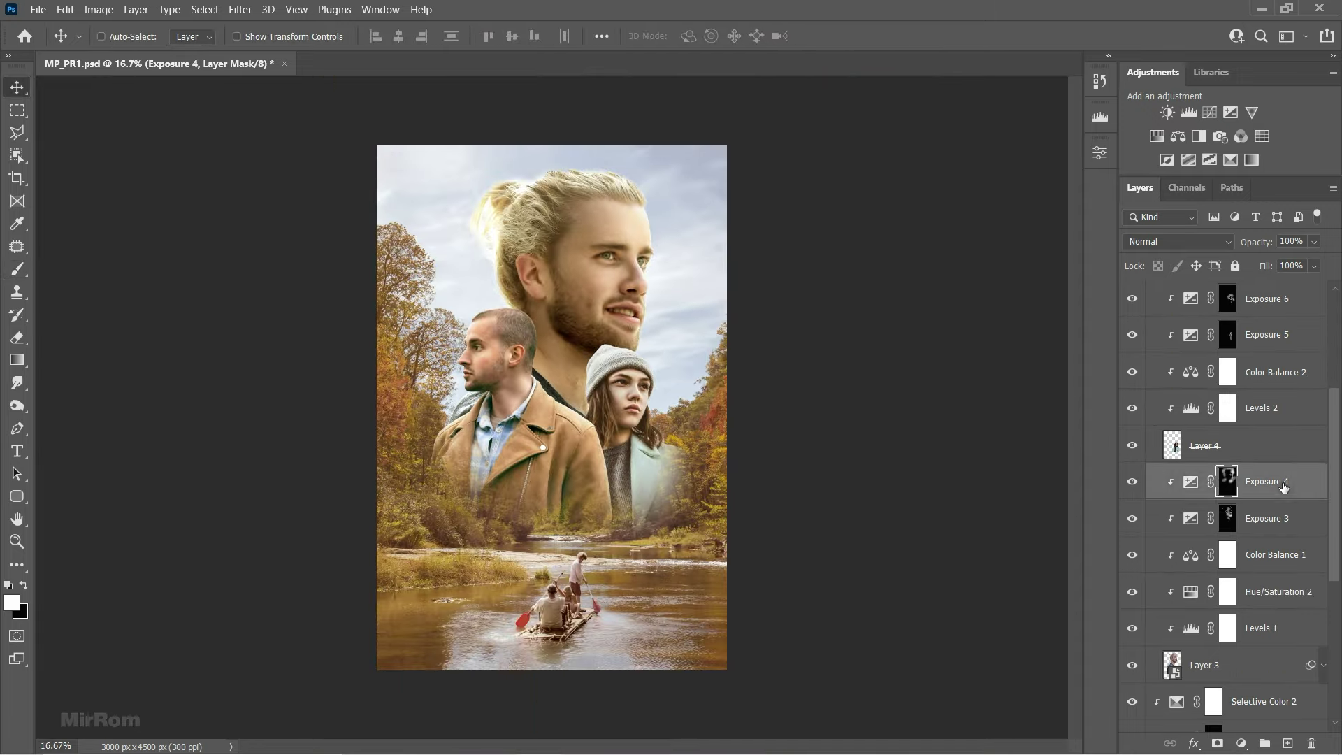
{"action": "left_click", "coordinate": [1244, 744]}
{"action": "left_click", "coordinate": [1236, 437]}
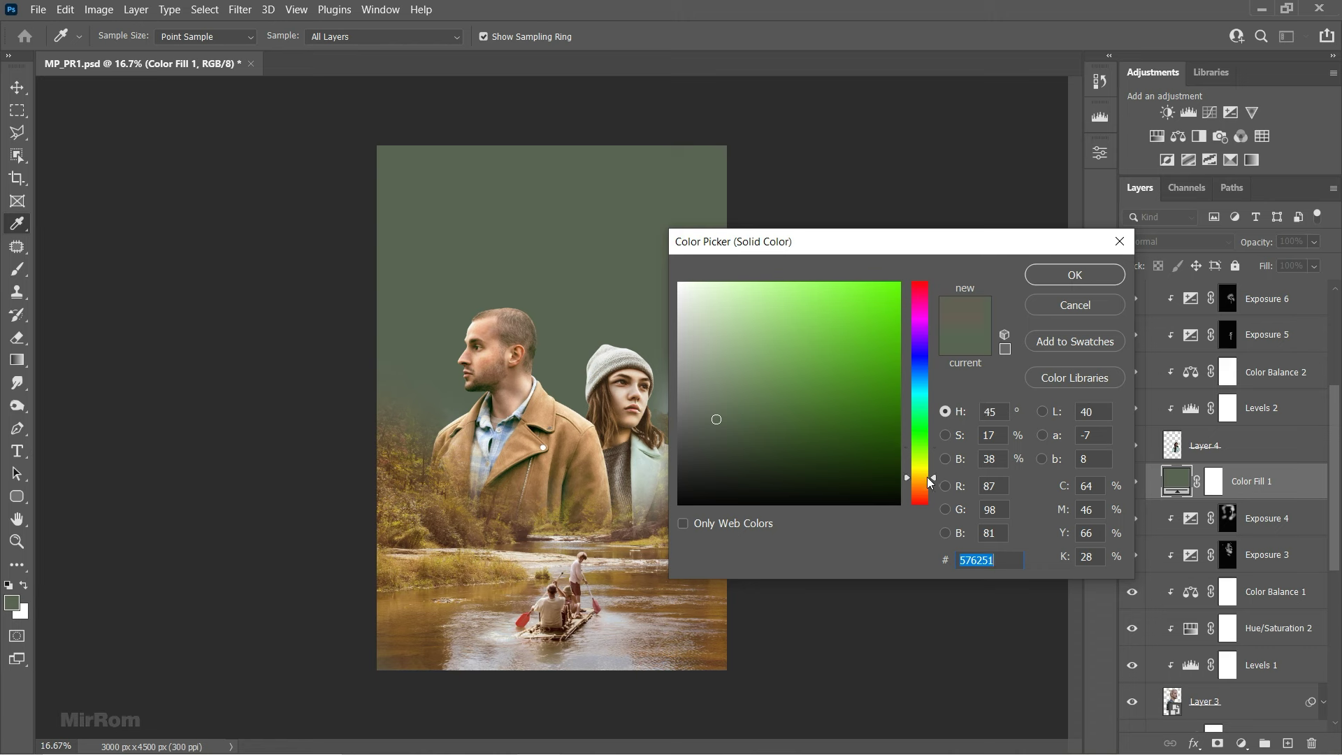
{"action": "left_click_drag", "start_coordinate": [927, 477], "coordinate": [927, 480]}
{"action": "left_click", "coordinate": [748, 287]}
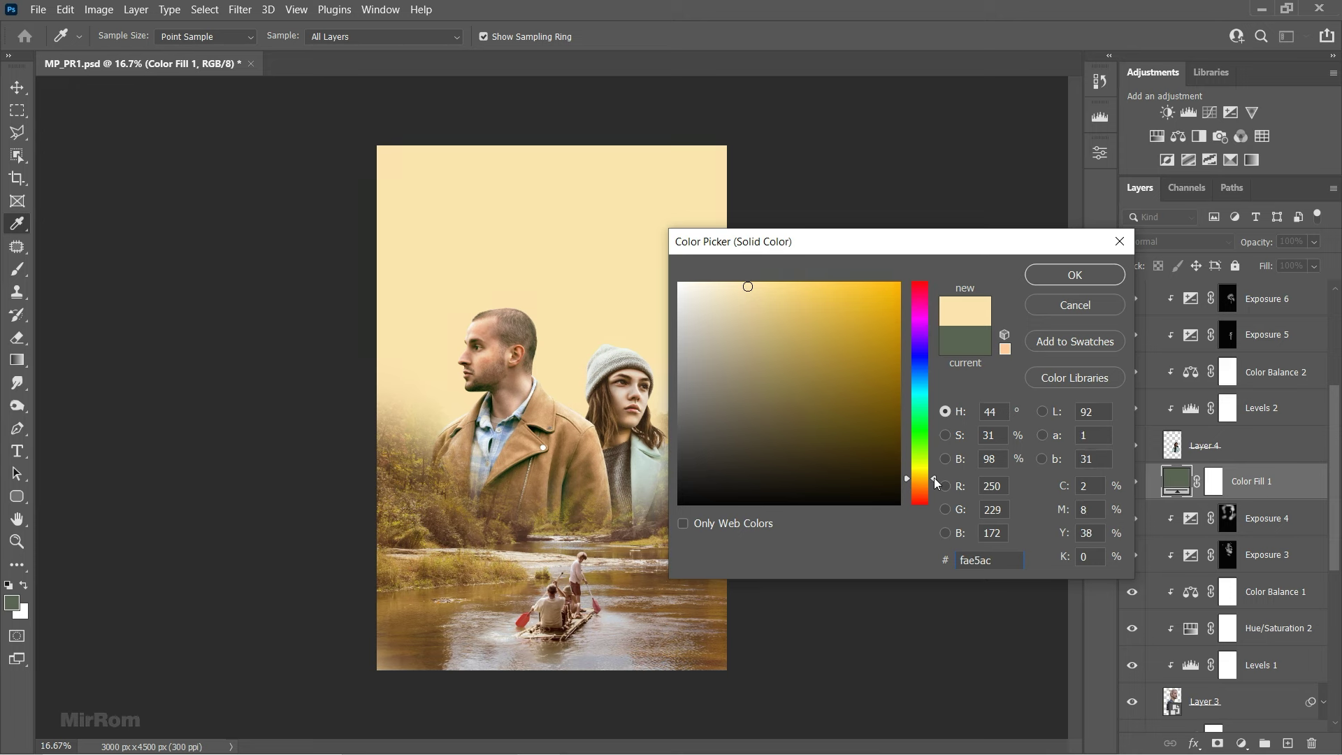
{"action": "left_click", "coordinate": [1074, 275]}
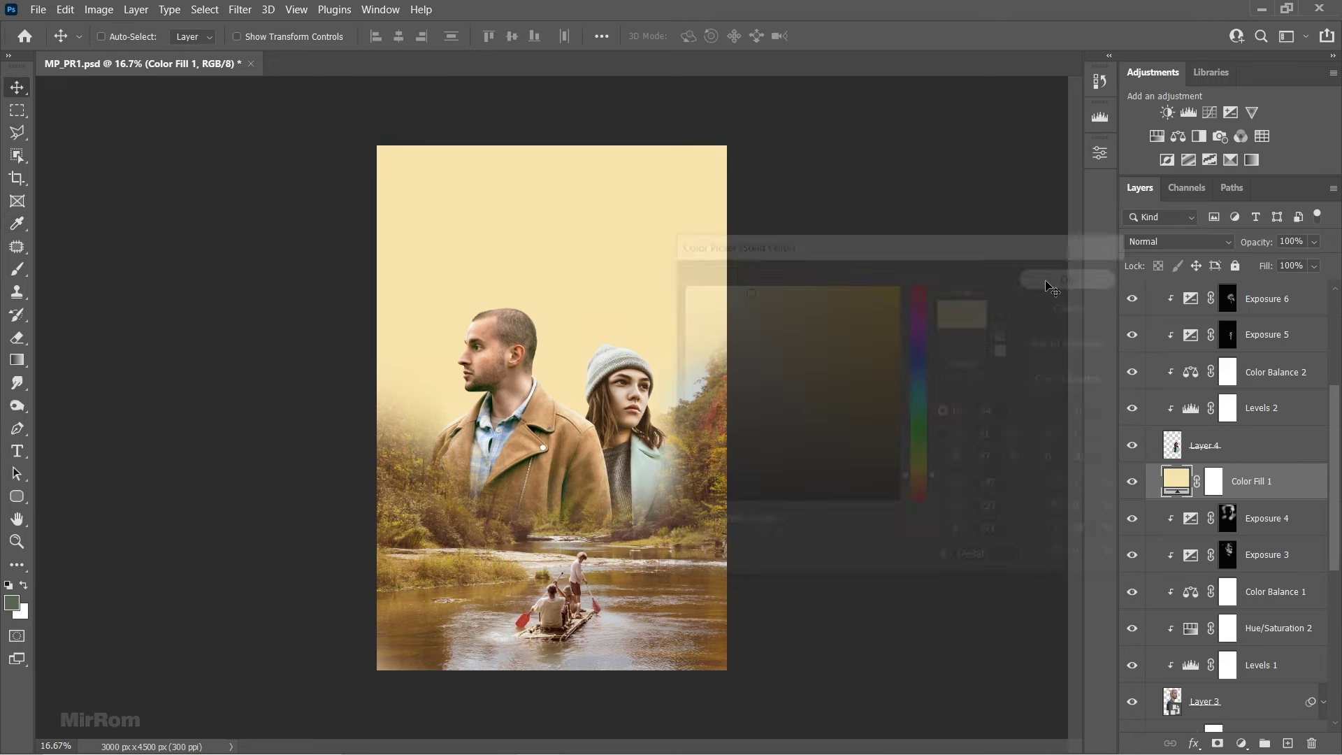
- Set the cream fill to Screen blend mode and invert its mask to hide it
{"action": "left_click", "coordinate": [1178, 241]}
{"action": "left_click", "coordinate": [1134, 393]}
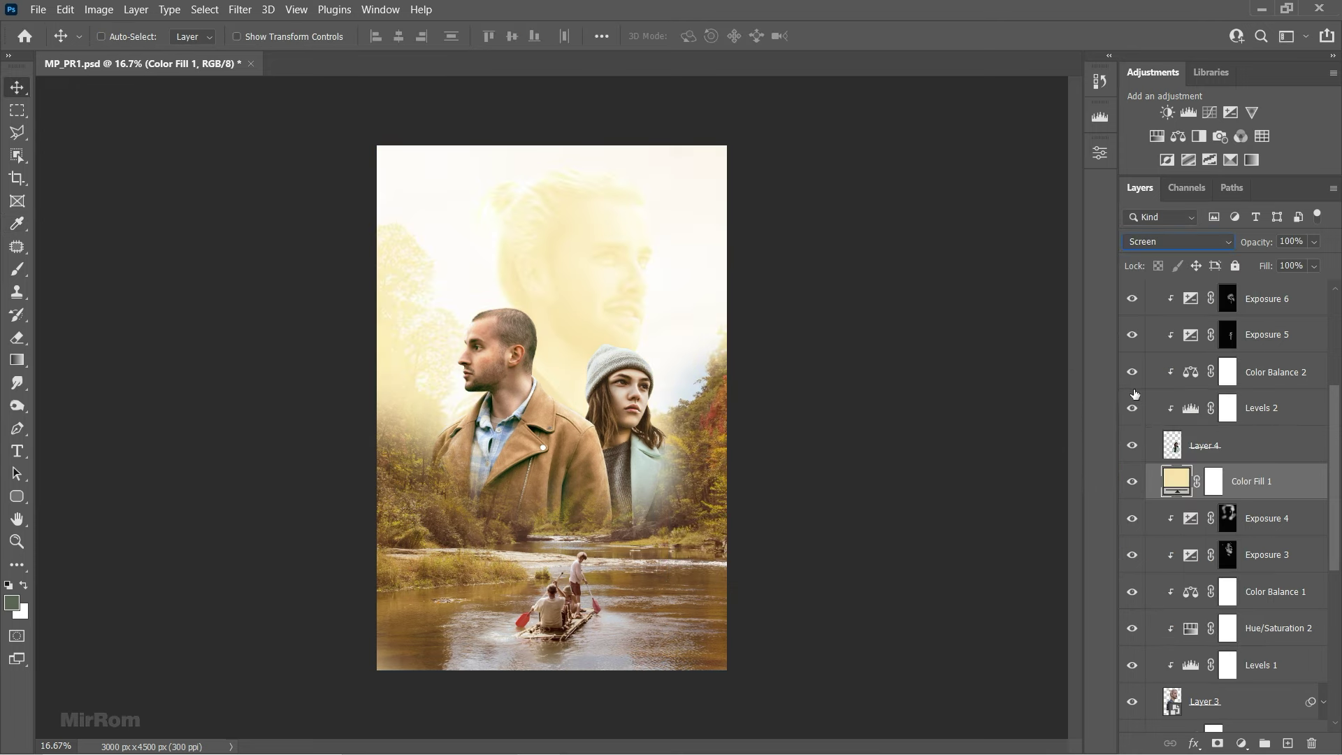
{"action": "left_click", "coordinate": [1215, 485]}
{"action": "key", "text": "ctrl+i"}
- Paint the cream glow around the man's head and neck with a large 100% brush
{"action": "key", "text": "b"}
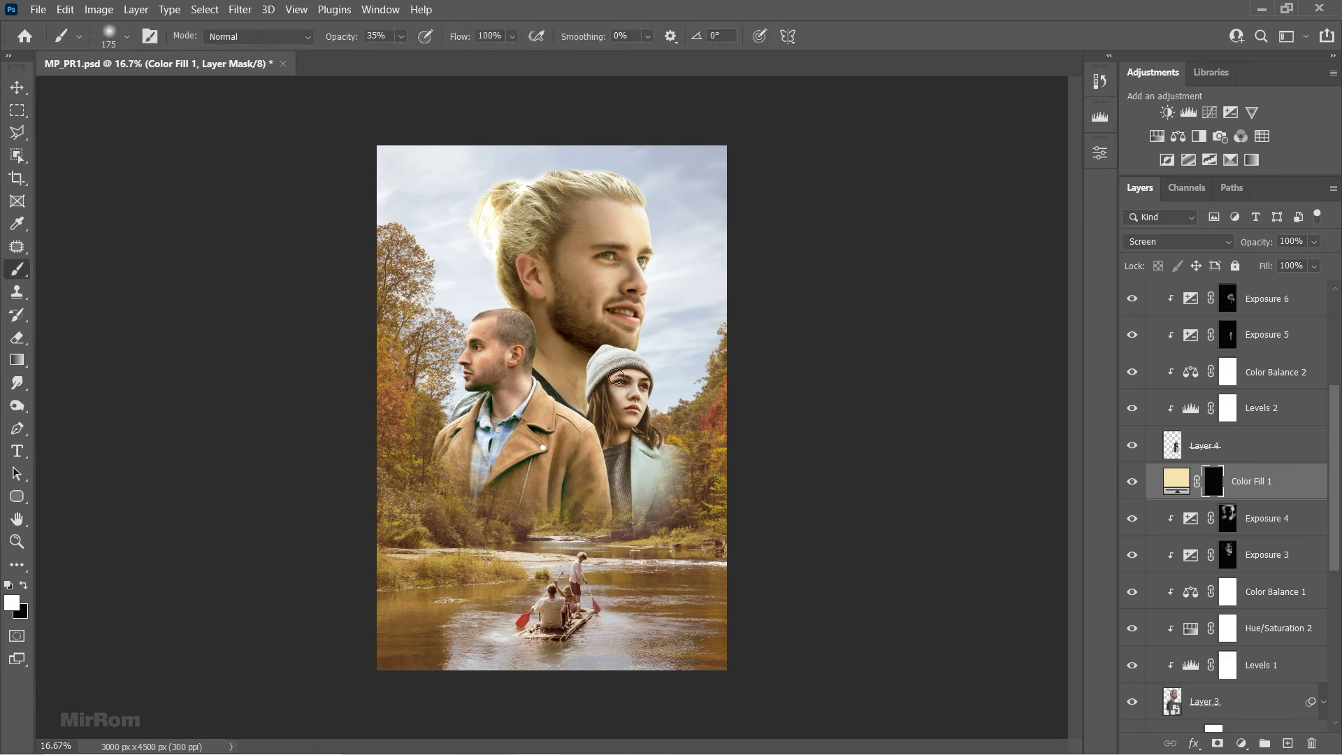
{"action": "left_click_drag", "start_coordinate": [341, 39], "coordinate": [436, 44]}
{"action": "key", "text": "bracketright"}
{"action": "key", "text": "bracketright"}
{"action": "key", "text": "bracketright"}
{"action": "left_click", "coordinate": [584, 413]}
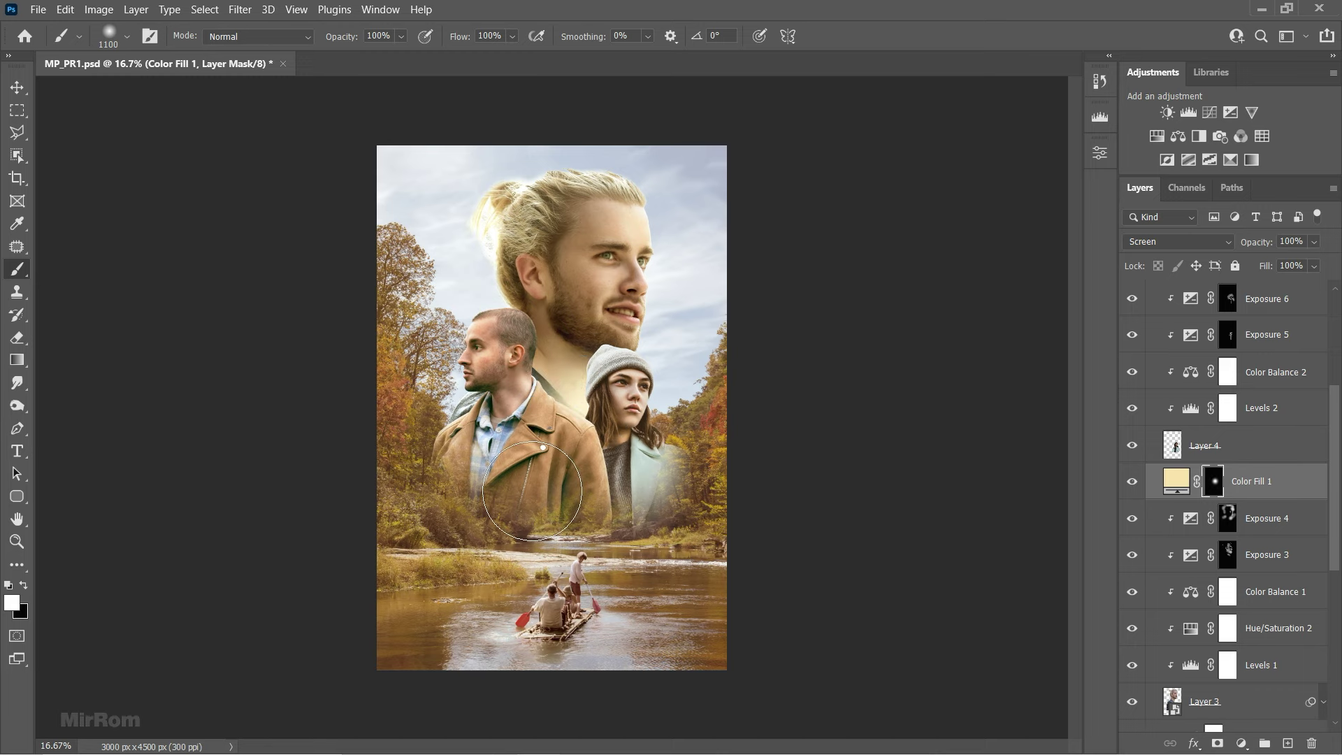
{"action": "left_click", "coordinate": [497, 301]}
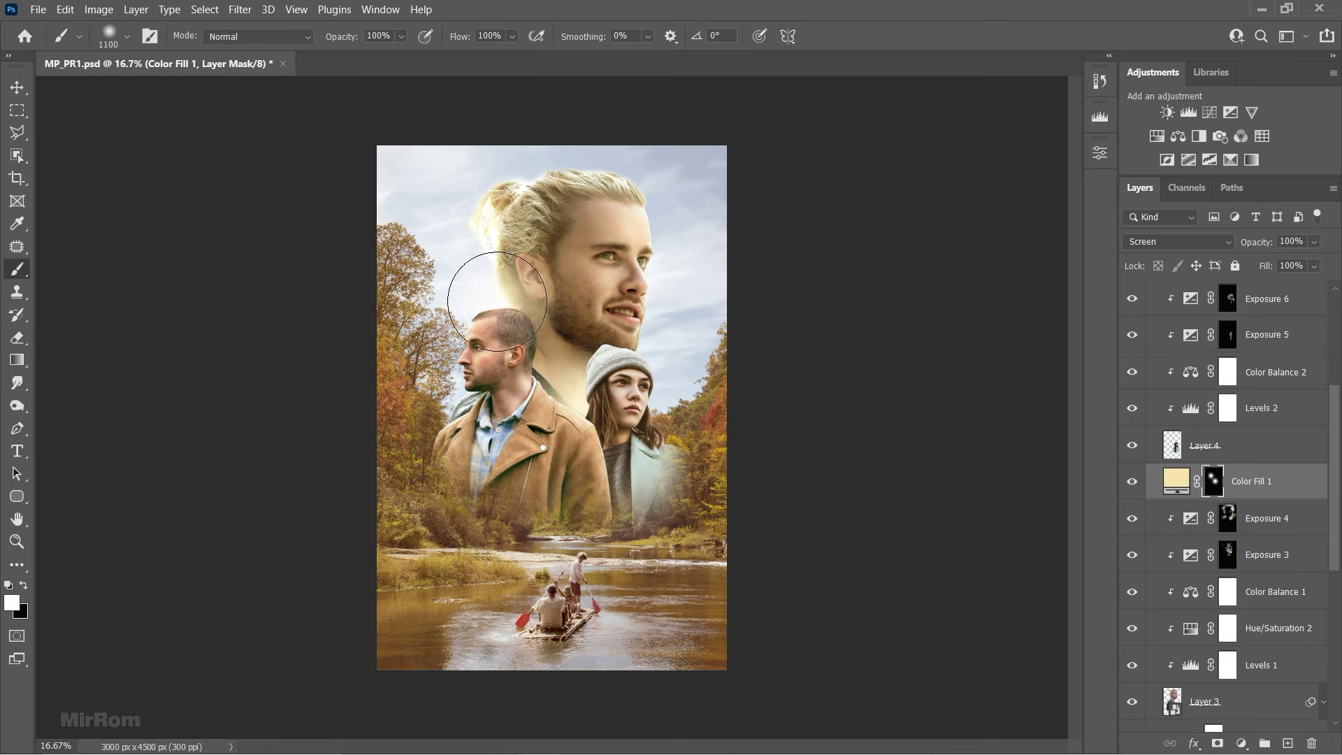
{"action": "key", "text": "ctrl+z"}
{"action": "key", "text": "bracketleft"}
{"action": "key", "text": "bracketleft"}
{"action": "left_click", "coordinate": [500, 319]}
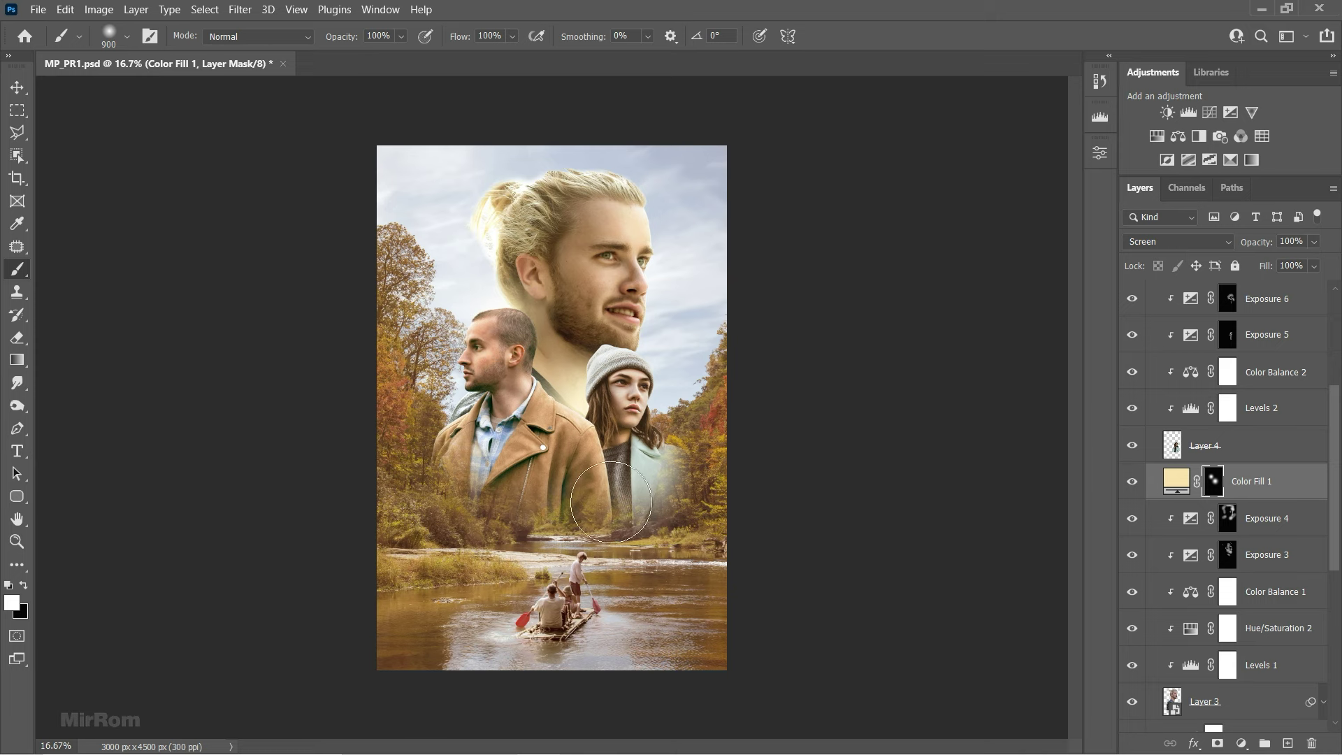
{"action": "key", "text": "v"}
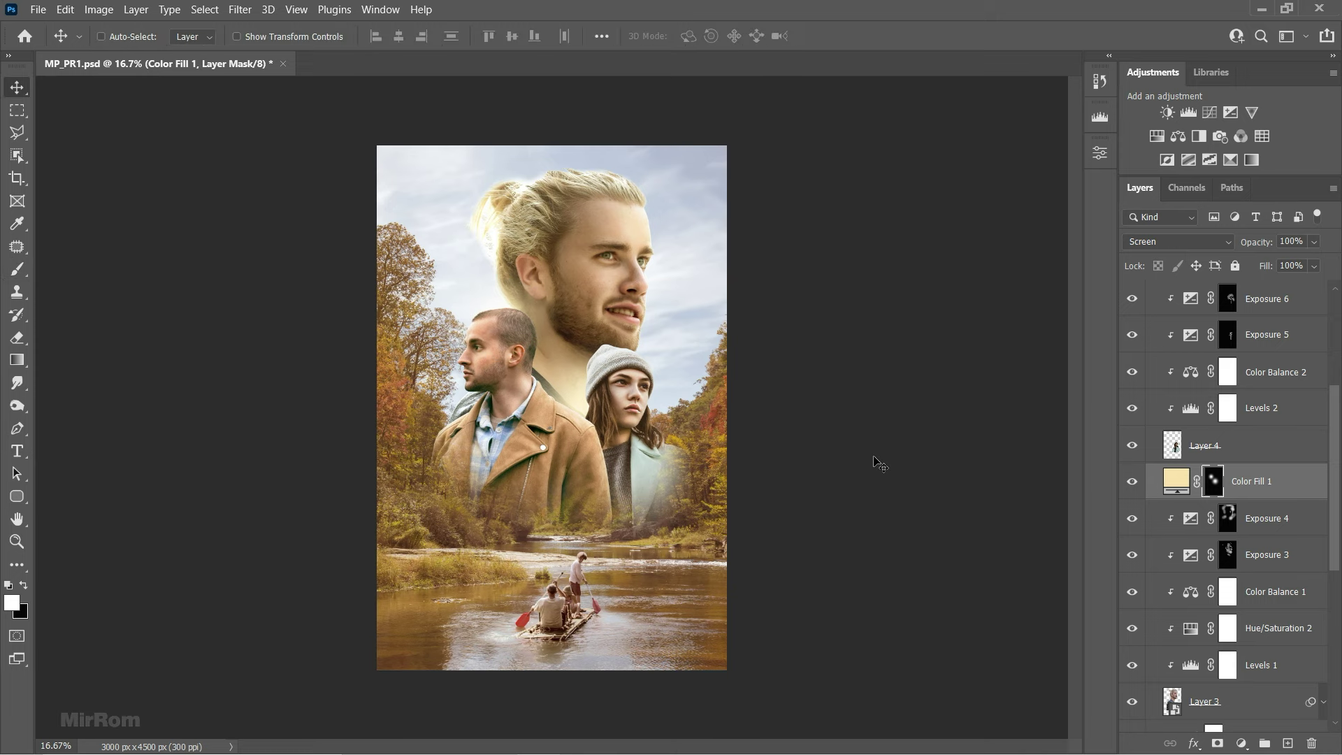
- Split Color Fill 1's Underlying Layer Blend If sliders to 10/22 and 197/228
{"action": "left_click", "coordinate": [1194, 743]}
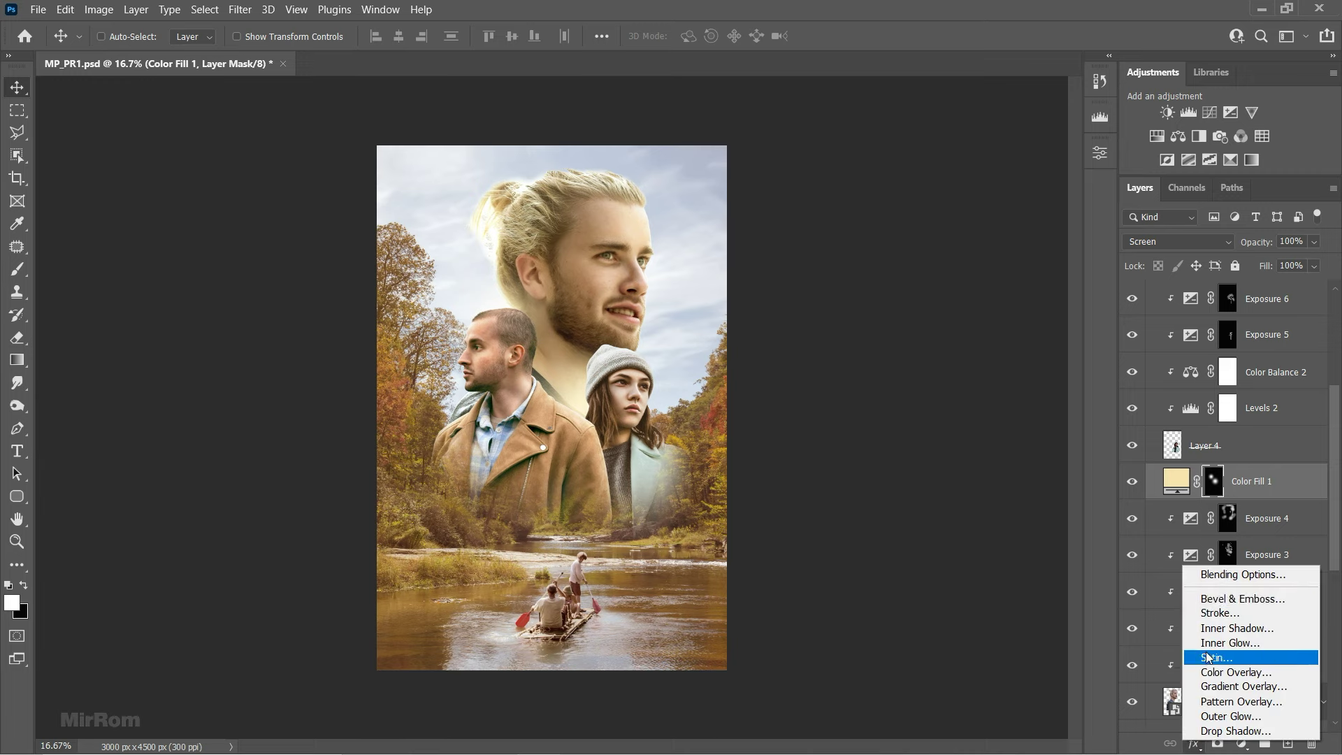
{"action": "left_click", "coordinate": [1230, 574]}
{"action": "left_click_drag", "start_coordinate": [860, 124], "coordinate": [868, 154]}
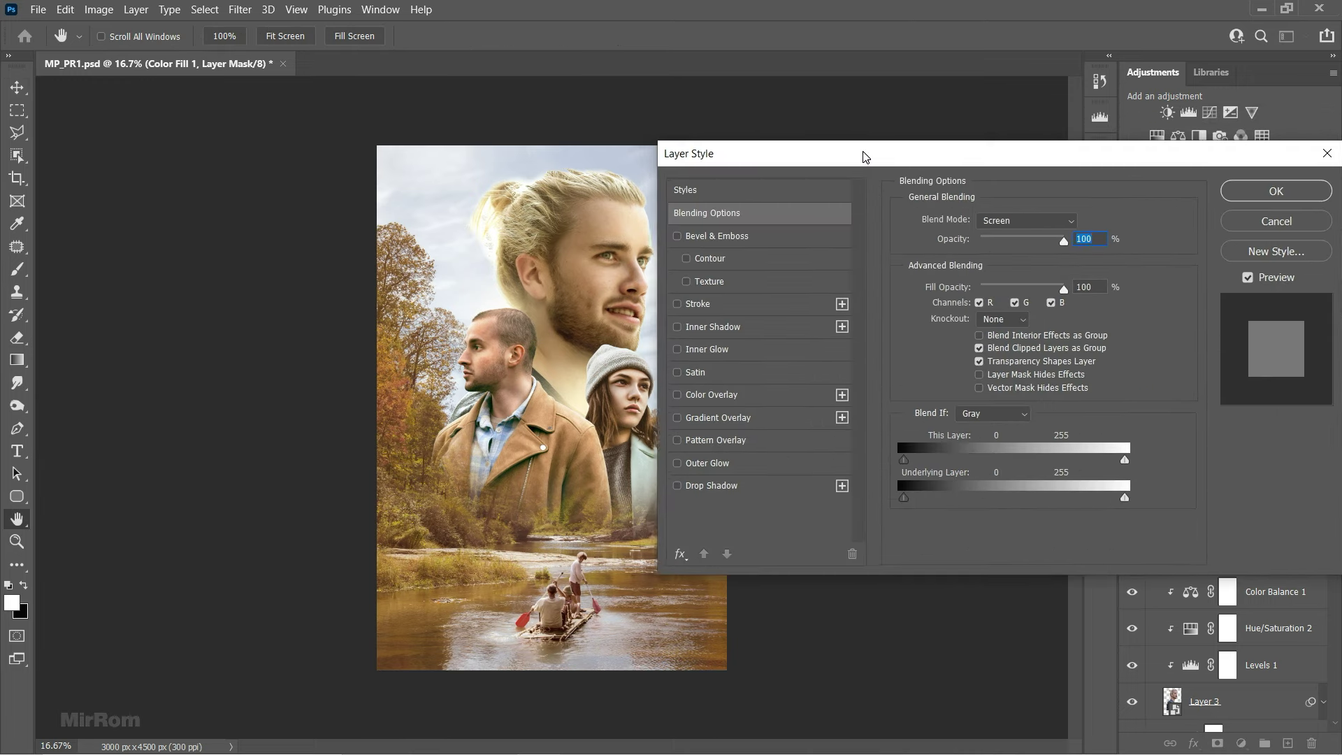
{"action": "mouse_move", "coordinate": [1128, 499]}
{"action": "left_mouse_down"}
{"action": "mouse_move", "coordinate": [1079, 504]}
{"action": "mouse_move", "coordinate": [1125, 502]}
{"action": "left_mouse_up"}
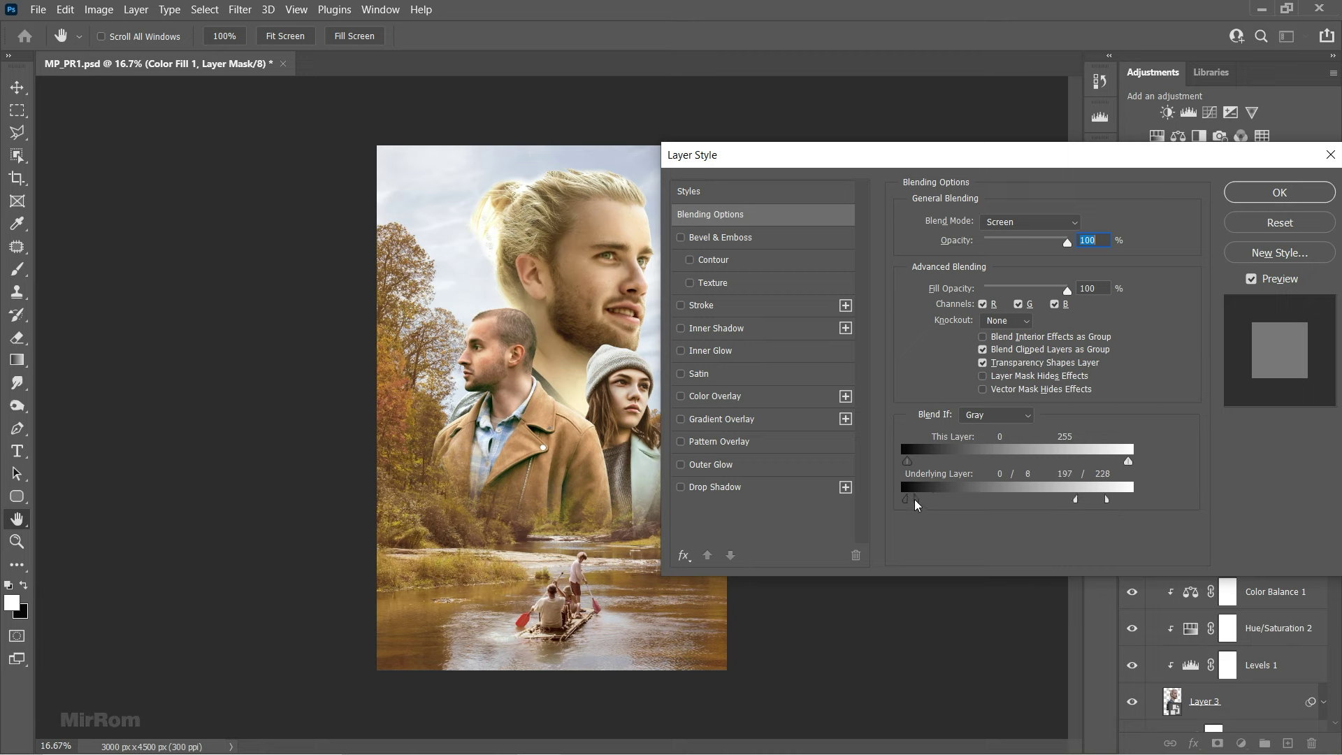
{"action": "left_click_drag", "start_coordinate": [907, 499], "coordinate": [918, 500]}
{"action": "left_click_drag", "start_coordinate": [917, 506], "coordinate": [919, 508]}
{"action": "left_click", "coordinate": [1279, 193]}
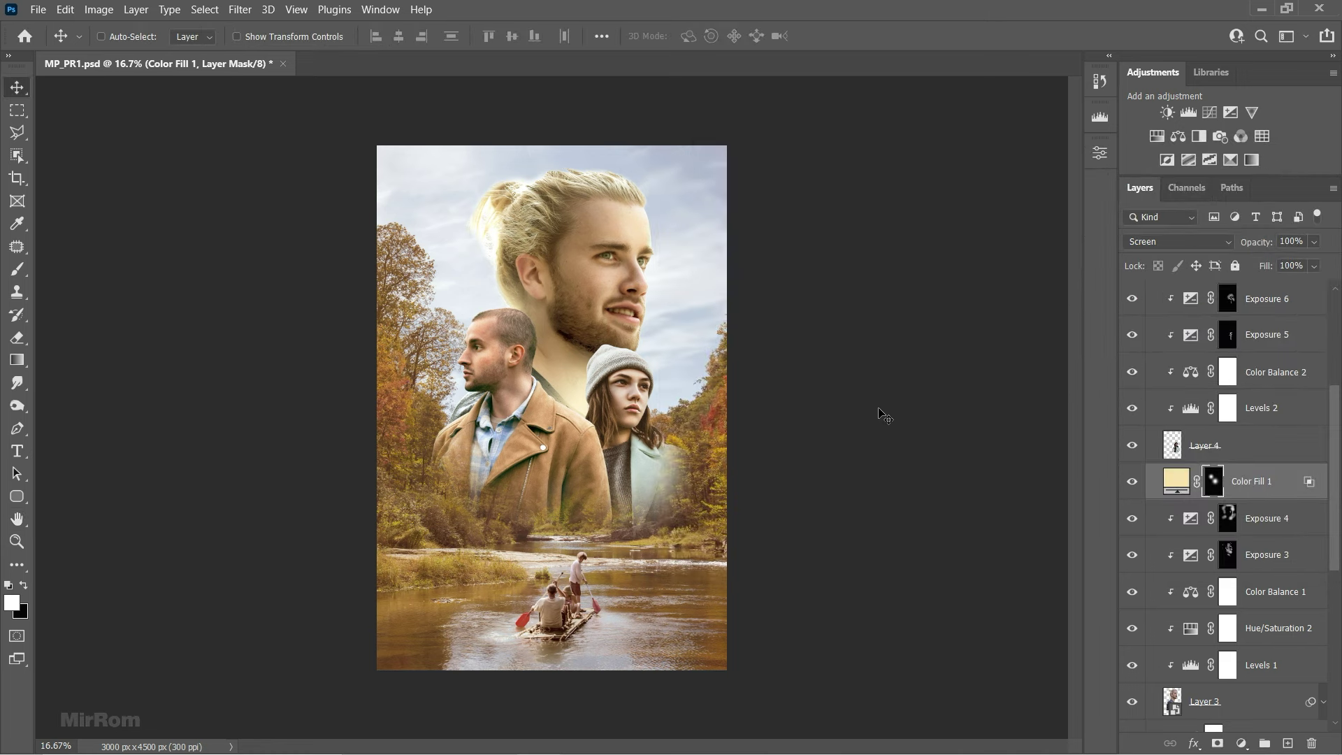
- Rasterize the Layer 3 portrait layer
{"action": "key", "text": "ctrl+2"}
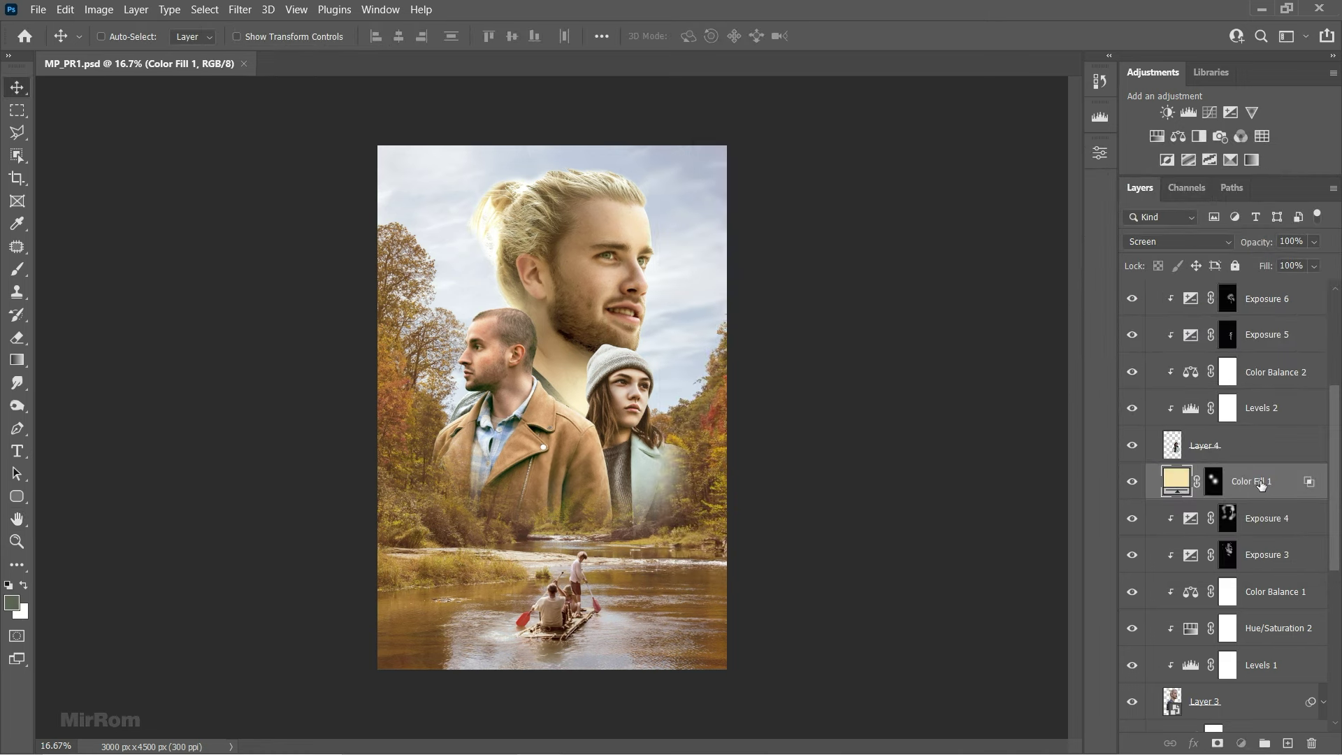
{"action": "scroll", "coordinate": [1262, 485], "scroll_direction": "down", "scroll_amount": 3}
{"action": "scroll", "coordinate": [1262, 490], "scroll_direction": "down", "scroll_amount": 3}
{"action": "scroll", "coordinate": [1263, 499], "scroll_direction": "down", "scroll_amount": 2}
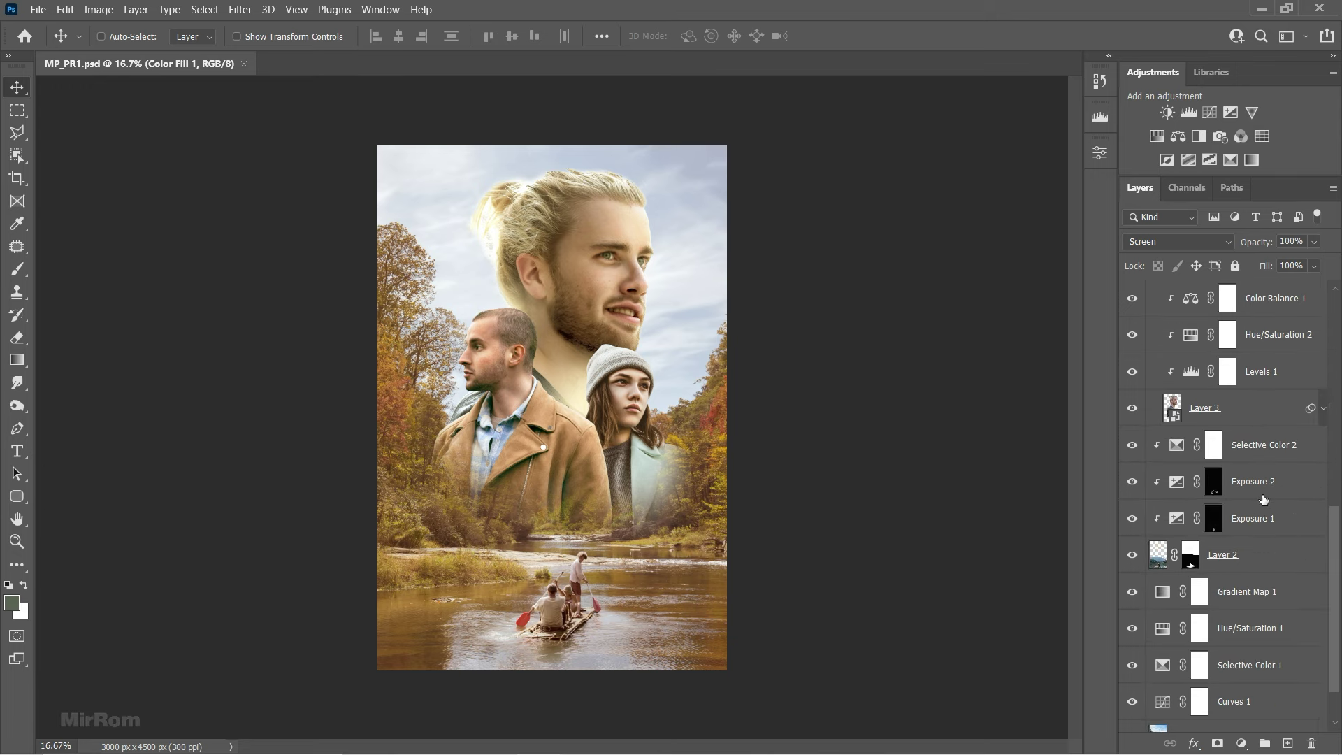
{"action": "left_click", "coordinate": [1132, 555]}
{"action": "right_click", "coordinate": [1265, 413]}
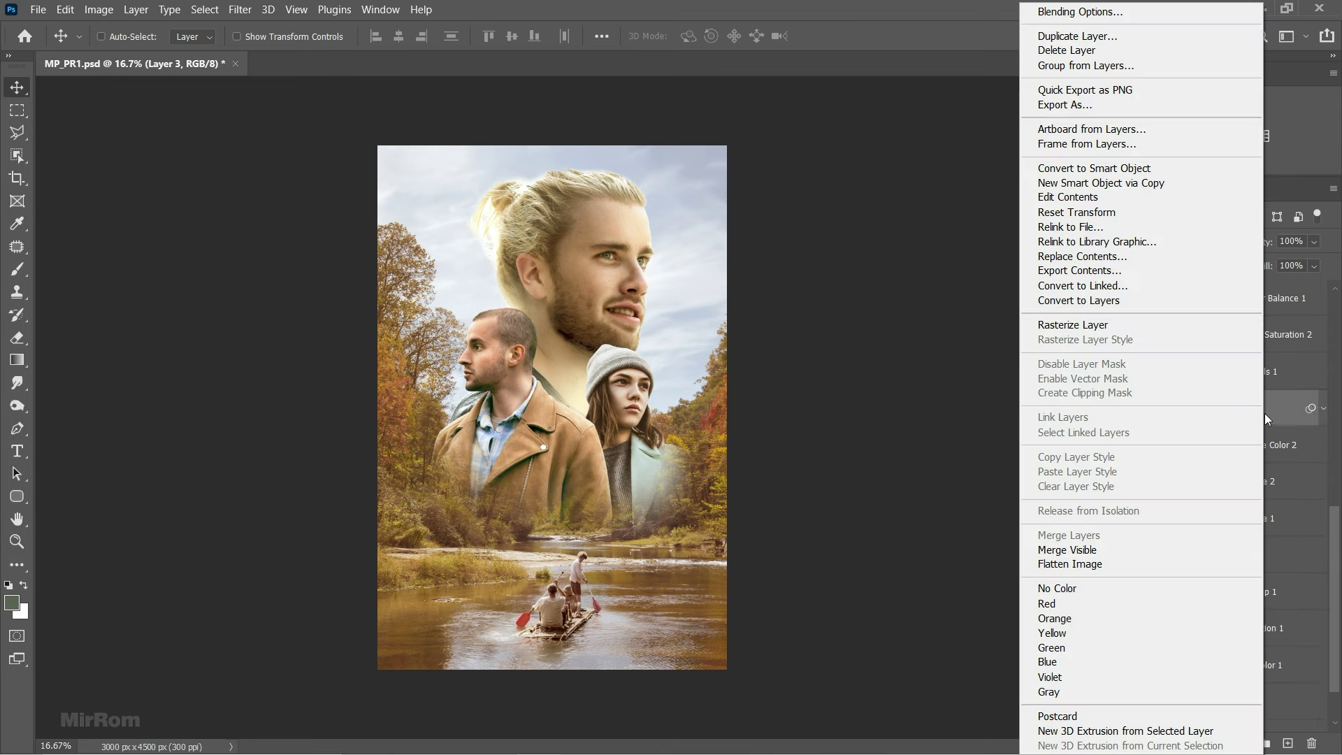
{"action": "left_click", "coordinate": [1174, 324]}
- Toggle Gradient Map 1 off and on to compare the colours
{"action": "left_click", "coordinate": [1230, 559]}
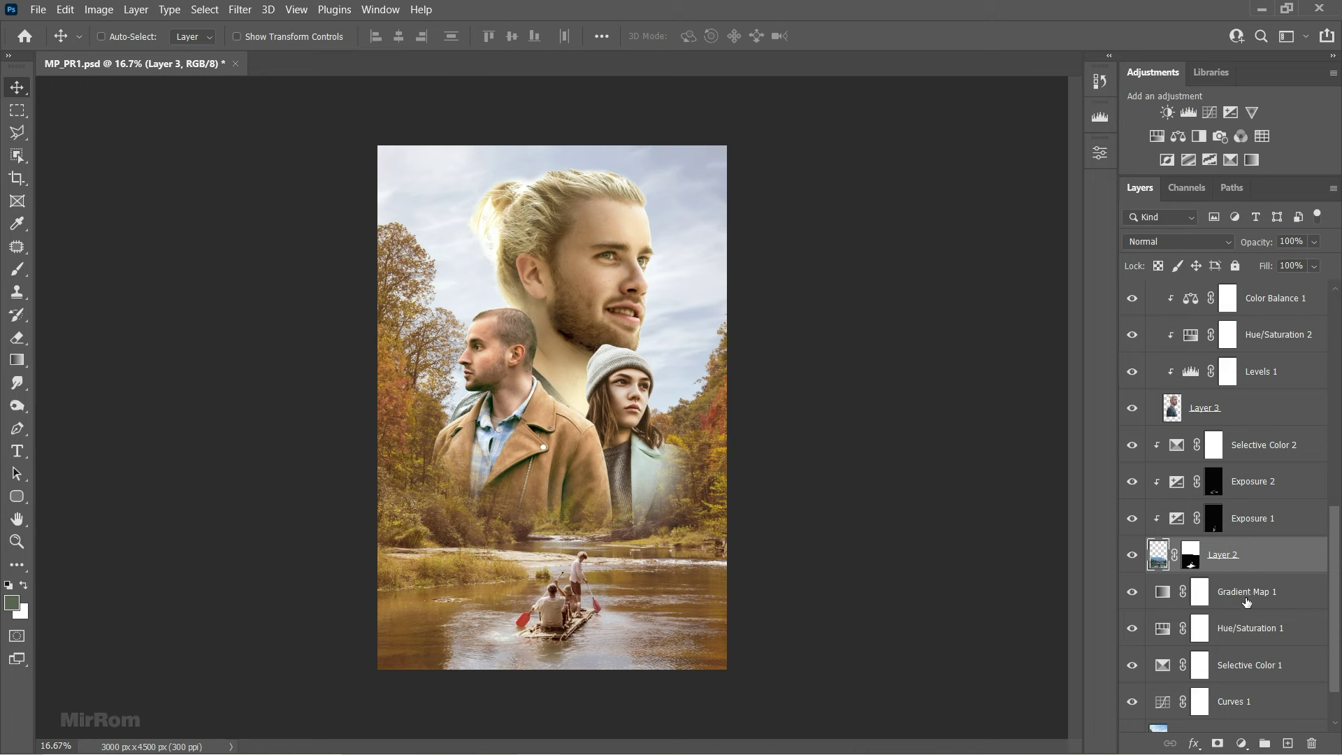
{"action": "left_click", "coordinate": [1226, 596]}
{"action": "left_click", "coordinate": [1135, 592]}
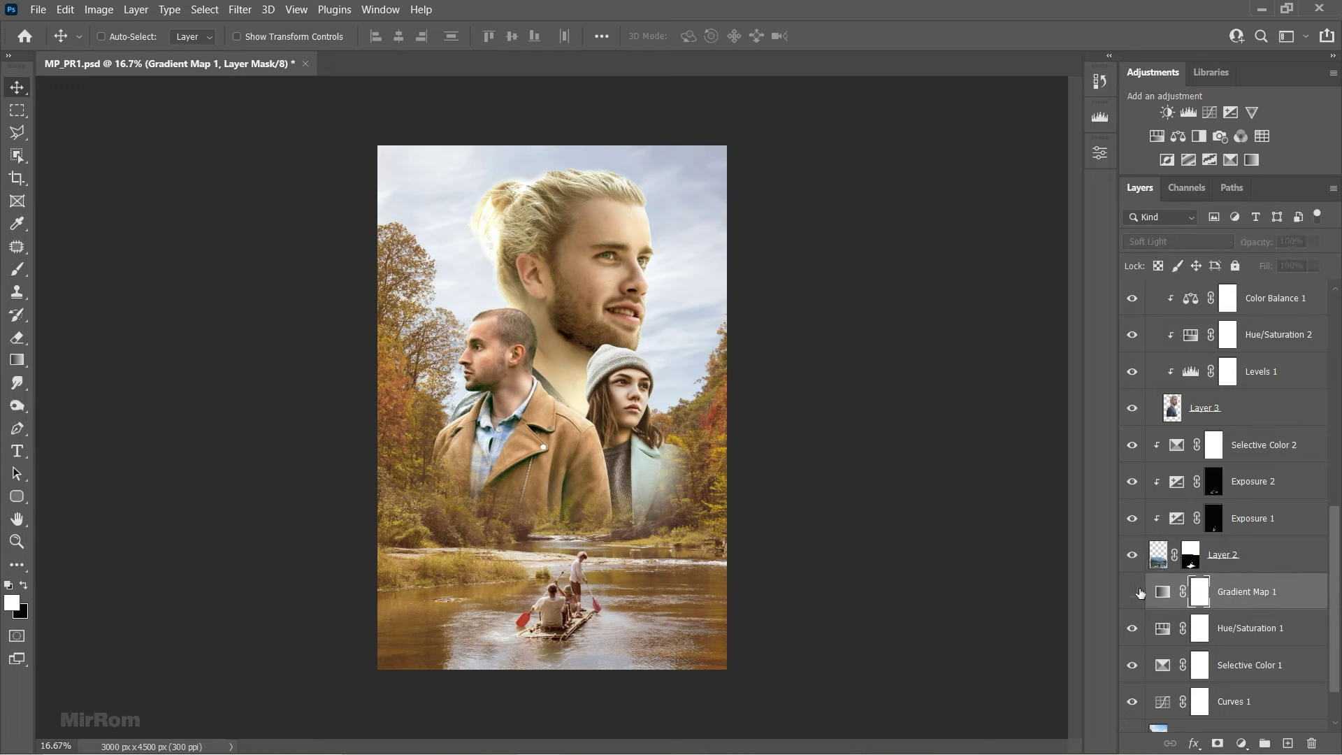
{"action": "left_click", "coordinate": [1133, 592]}
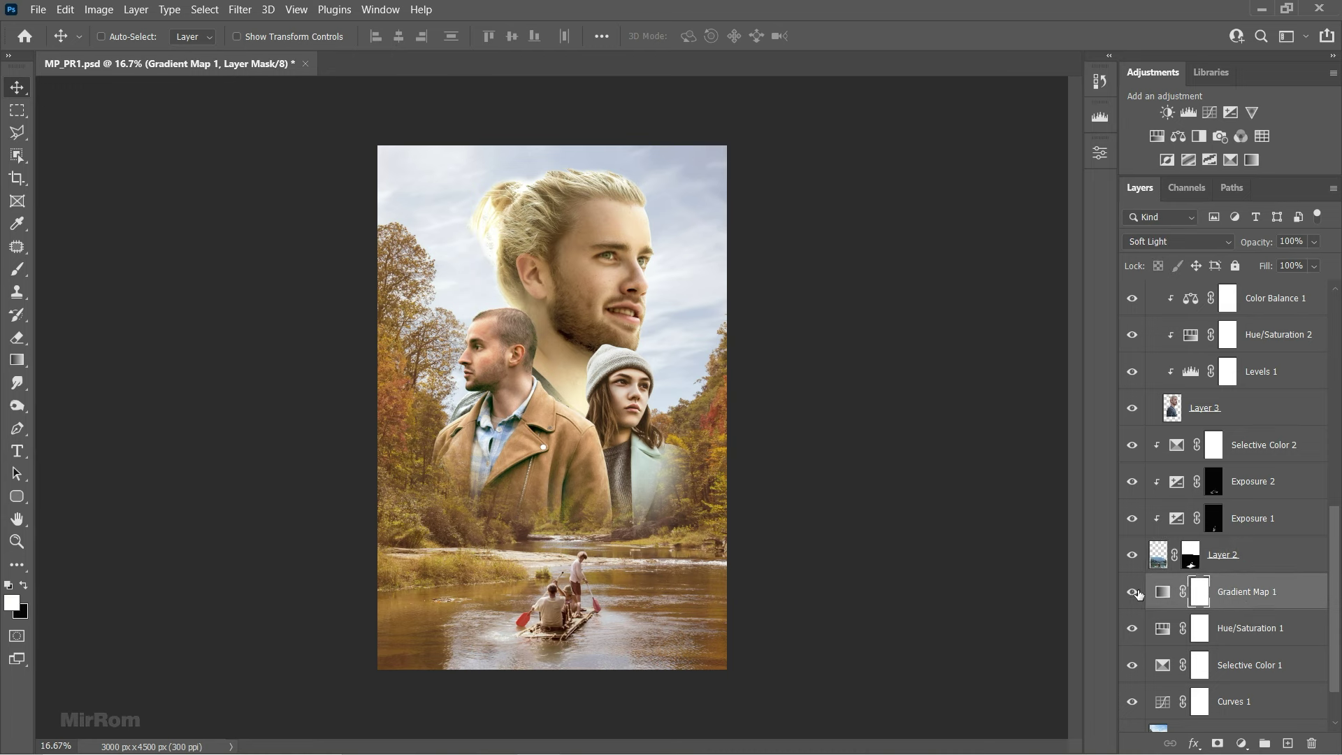
{"action": "left_click", "coordinate": [1239, 589]}
- Add a tan #dbb772 Solid Color fill layer in Color blend mode
{"action": "left_click", "coordinate": [1242, 743]}
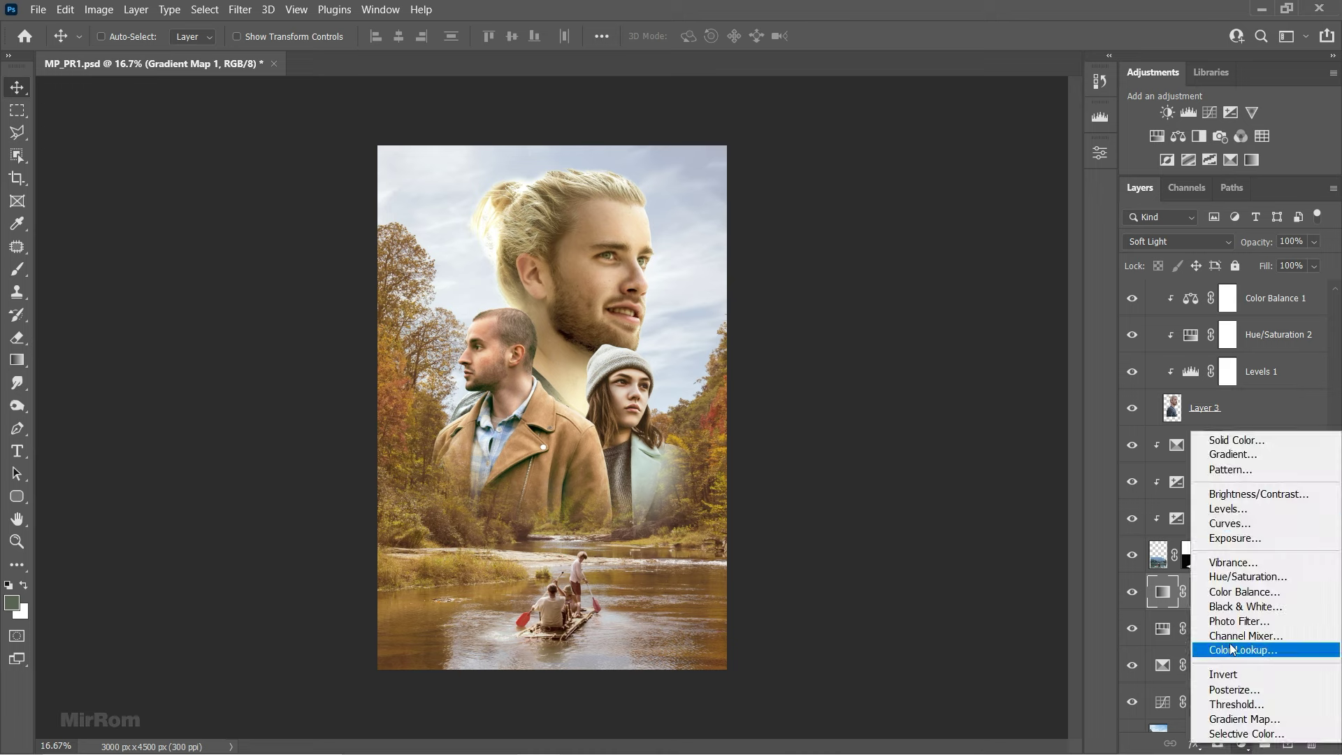
{"action": "left_click", "coordinate": [1230, 440]}
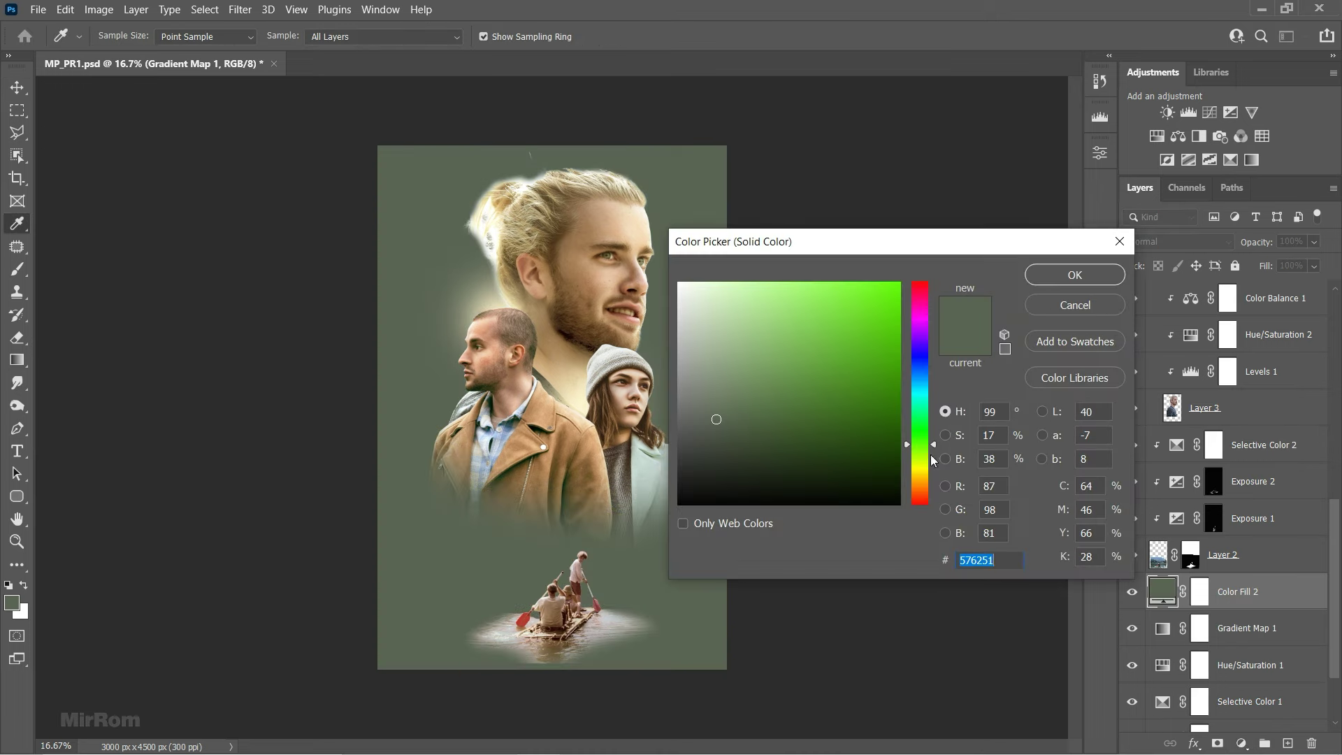
{"action": "left_click_drag", "start_coordinate": [931, 455], "coordinate": [924, 481]}
{"action": "left_click", "coordinate": [787, 322]}
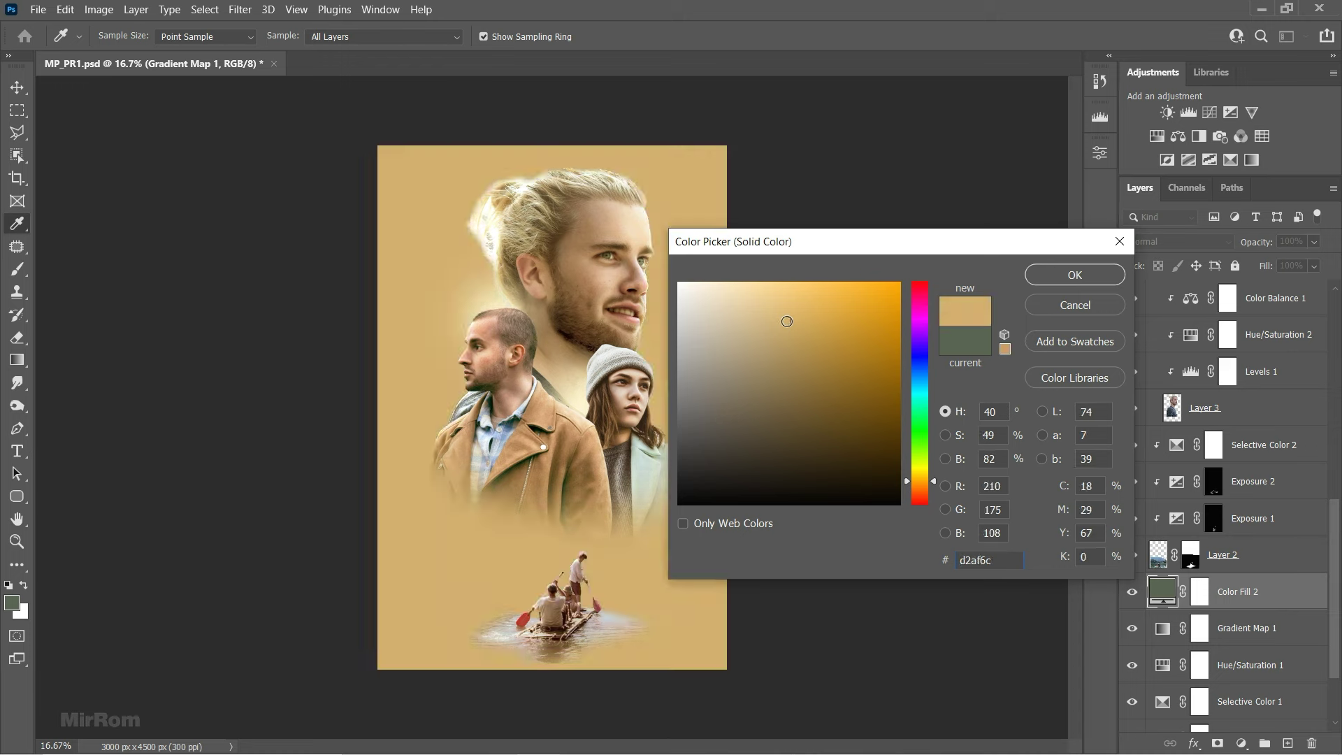
{"action": "left_click_drag", "start_coordinate": [787, 322], "coordinate": [787, 316]}
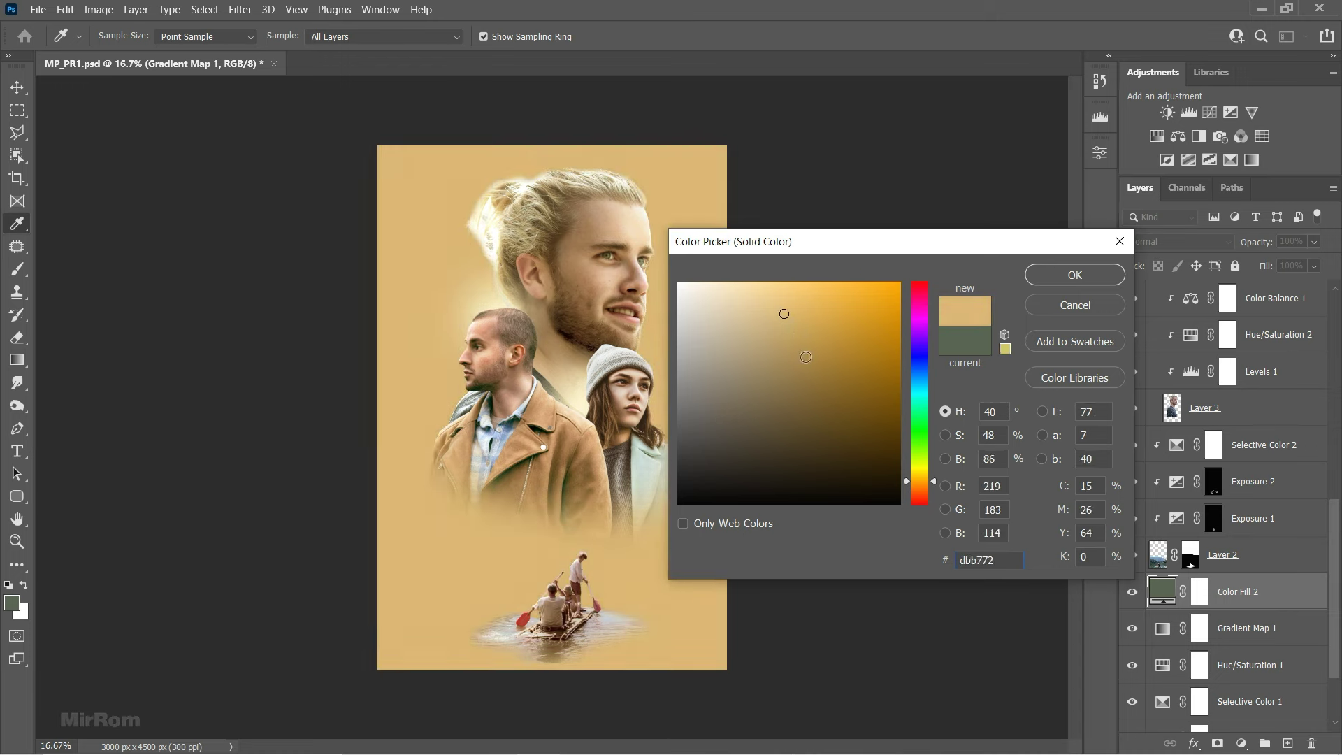
{"action": "left_click", "coordinate": [1075, 275]}
{"action": "left_click", "coordinate": [1178, 241]}
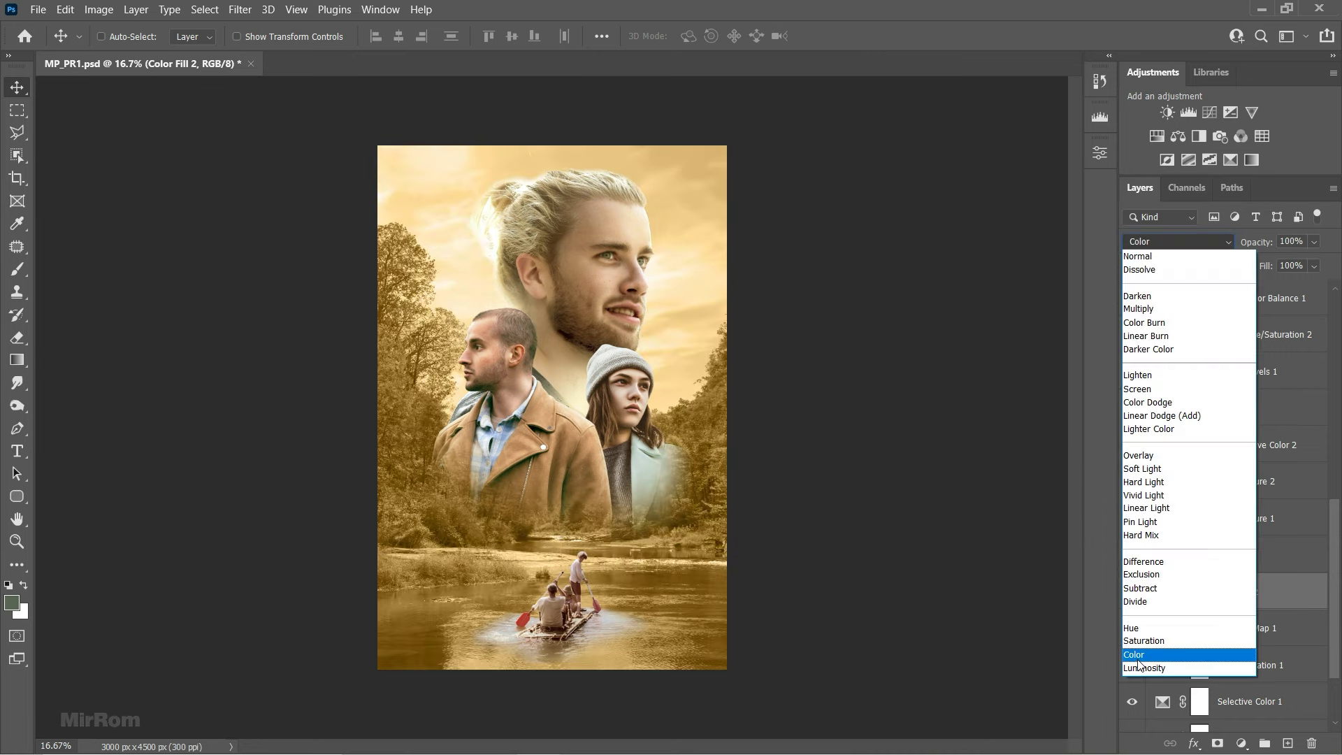
{"action": "left_click", "coordinate": [1137, 657]}
- Invert Color Fill 2's mask, paint the tint back around the head, and erase it from the right sky
{"action": "left_click", "coordinate": [1197, 600]}
{"action": "key", "text": "d"}
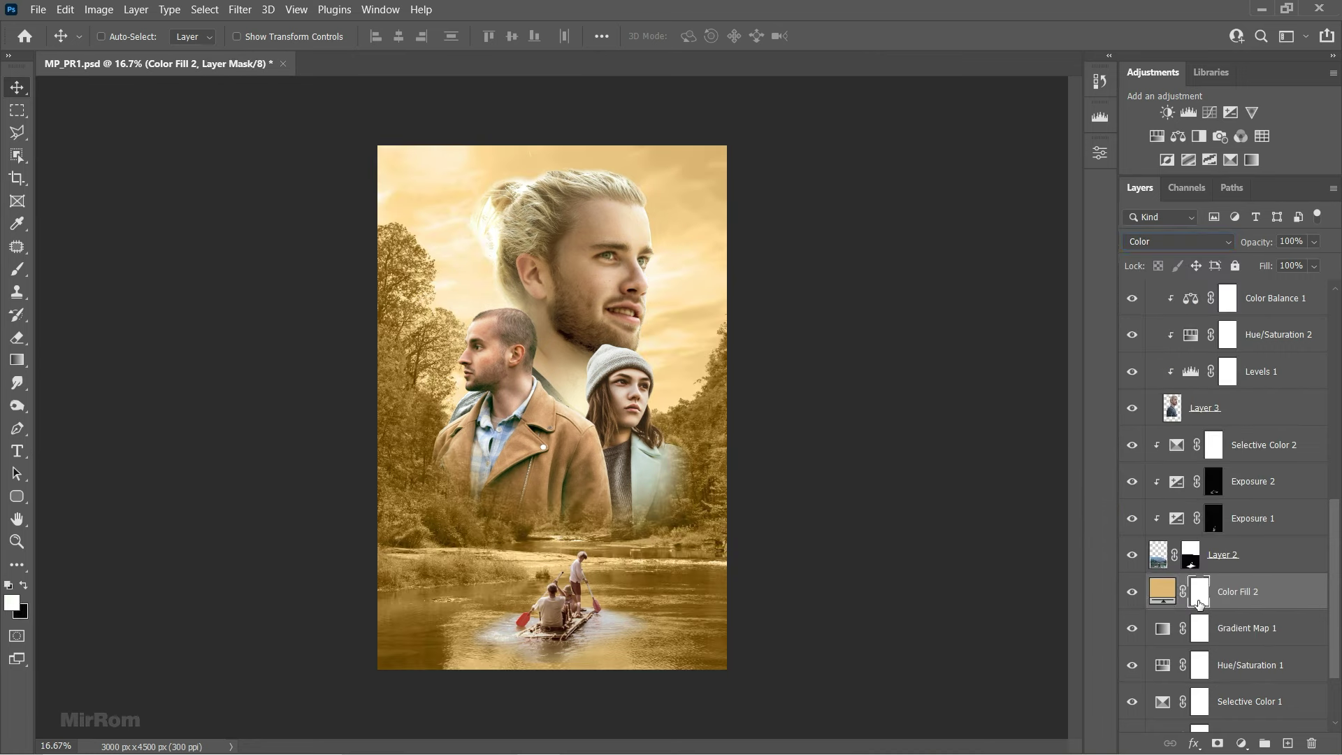
{"action": "key", "text": "ctrl+i"}
{"action": "key", "text": "b"}
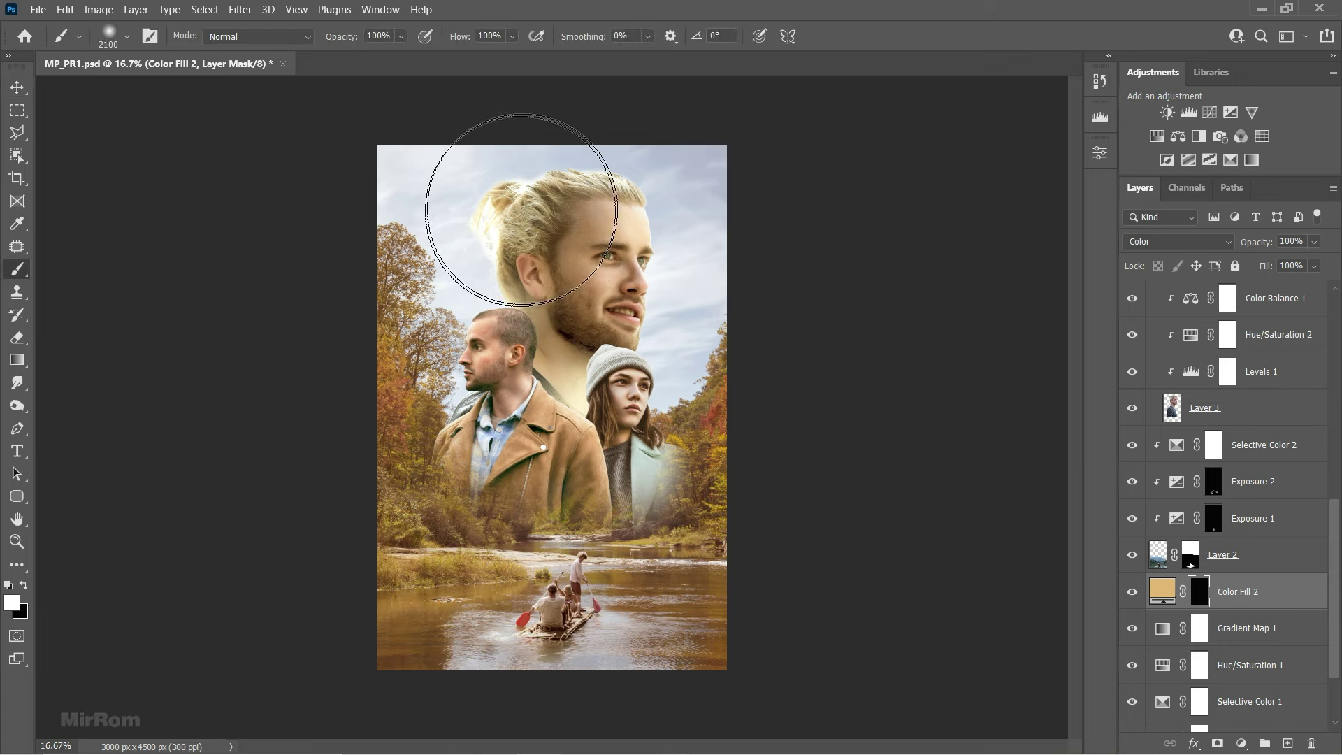
{"action": "left_click_drag", "start_coordinate": [438, 202], "coordinate": [508, 184]}
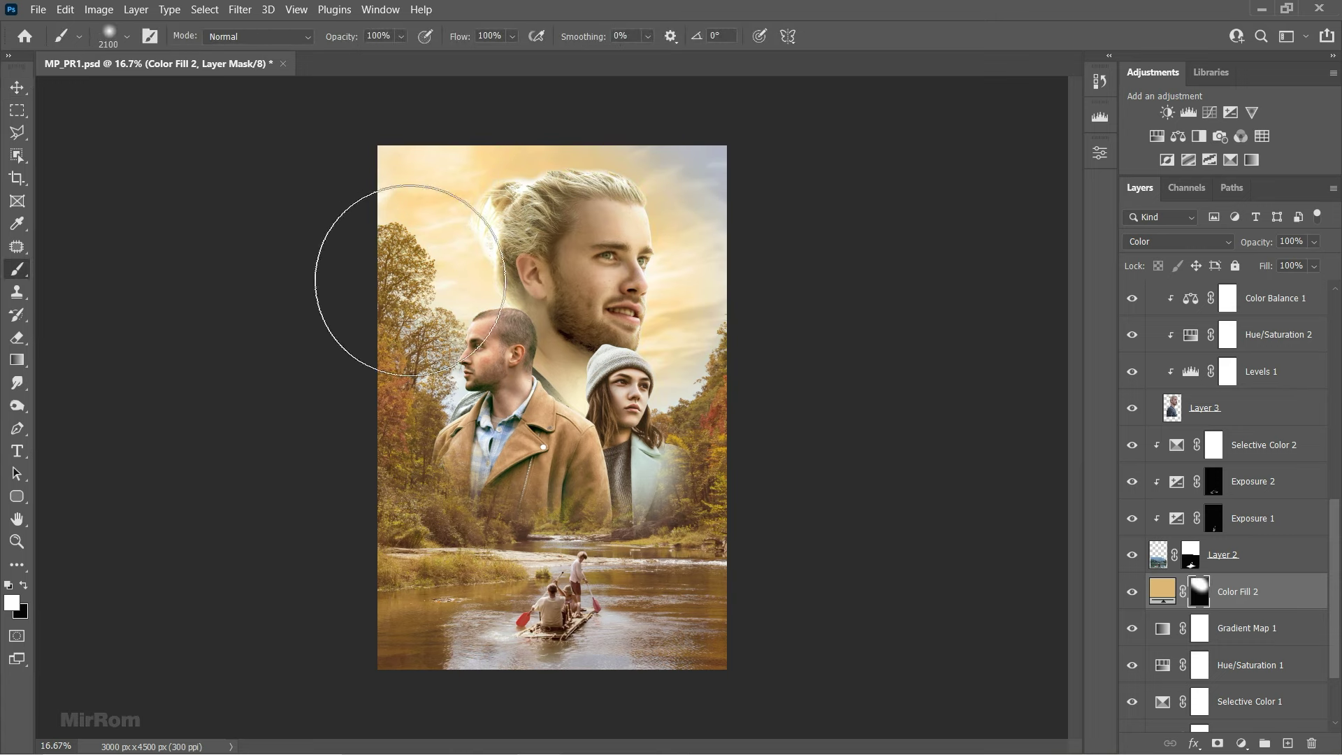
{"action": "key", "text": "x"}
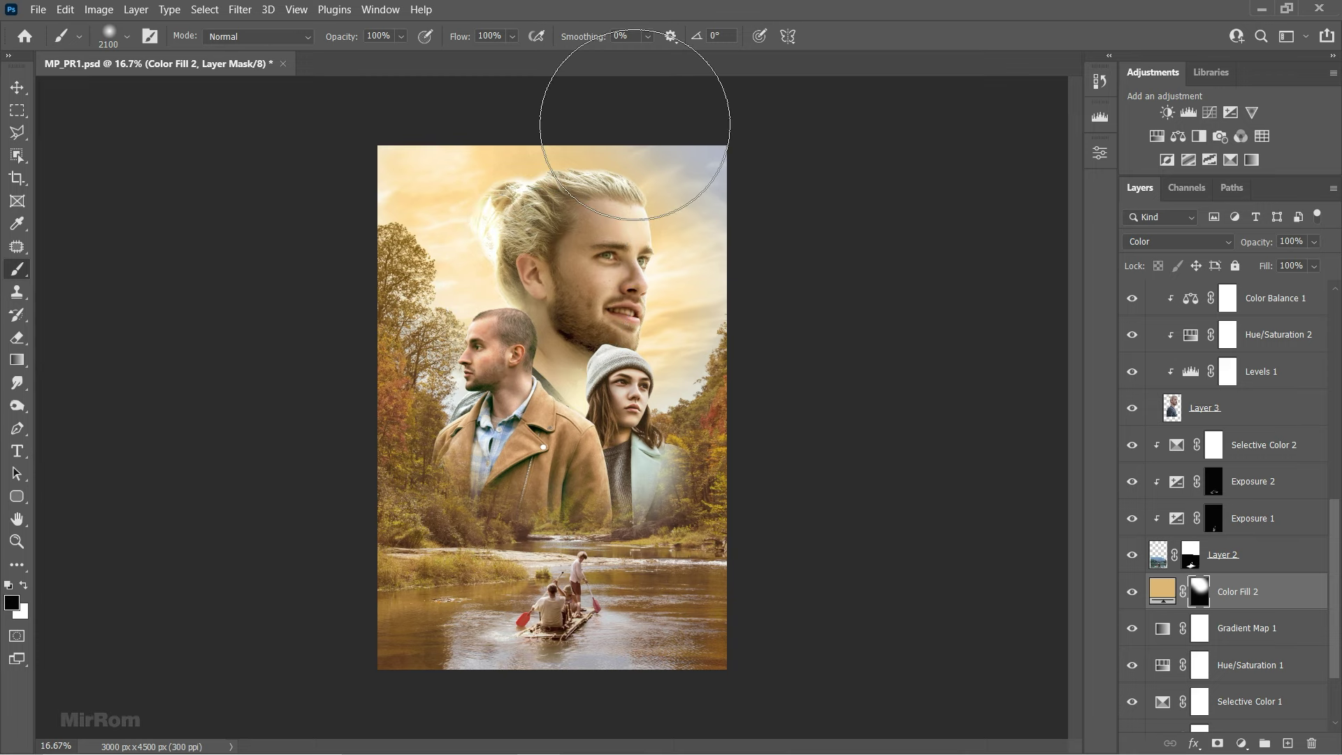
{"action": "scroll", "coordinate": [629, 119], "scroll_direction": "down", "scroll_amount": 1}
{"action": "left_click_drag", "start_coordinate": [599, 120], "coordinate": [653, 475]}
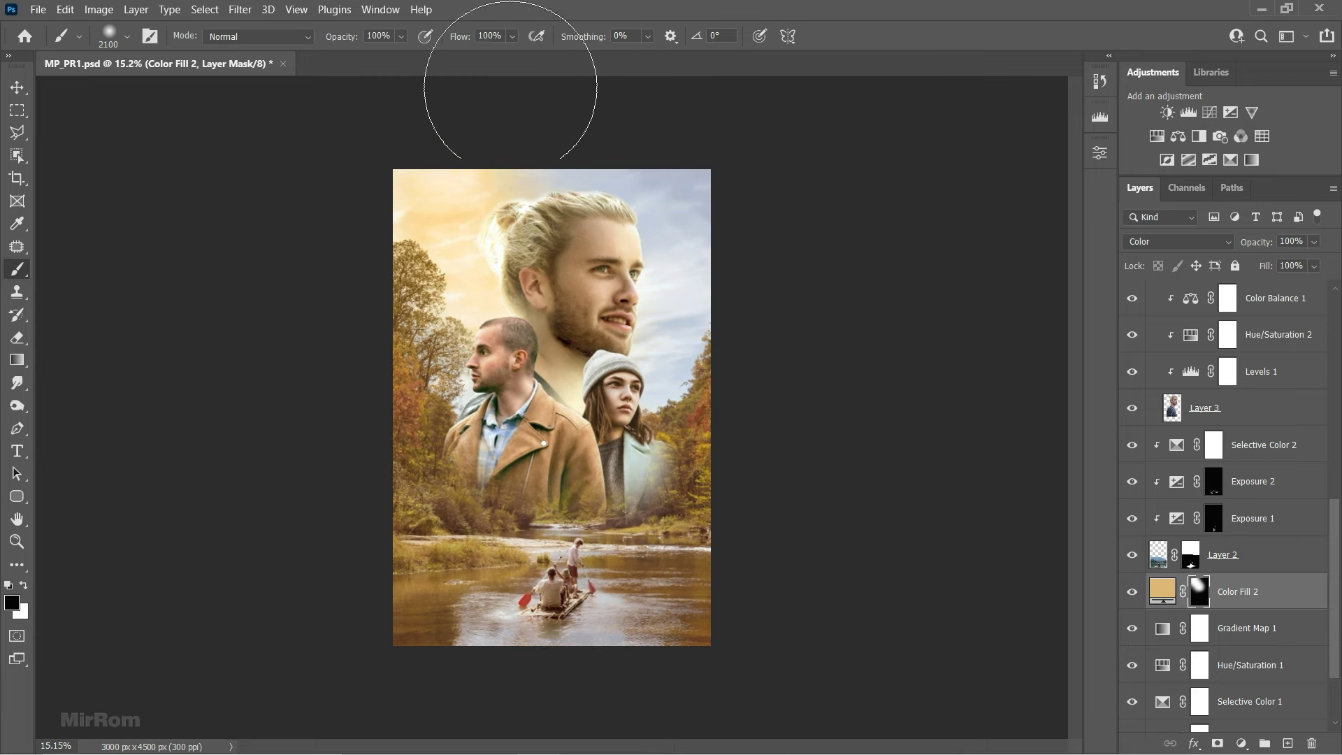
- Resize the brush, tilt its angle to -30°, then swap back to white and reopen the brush settings
{"action": "key", "text": "bracketleft"}
{"action": "key", "text": "bracketleft"}
{"action": "key", "text": "bracketleft"}
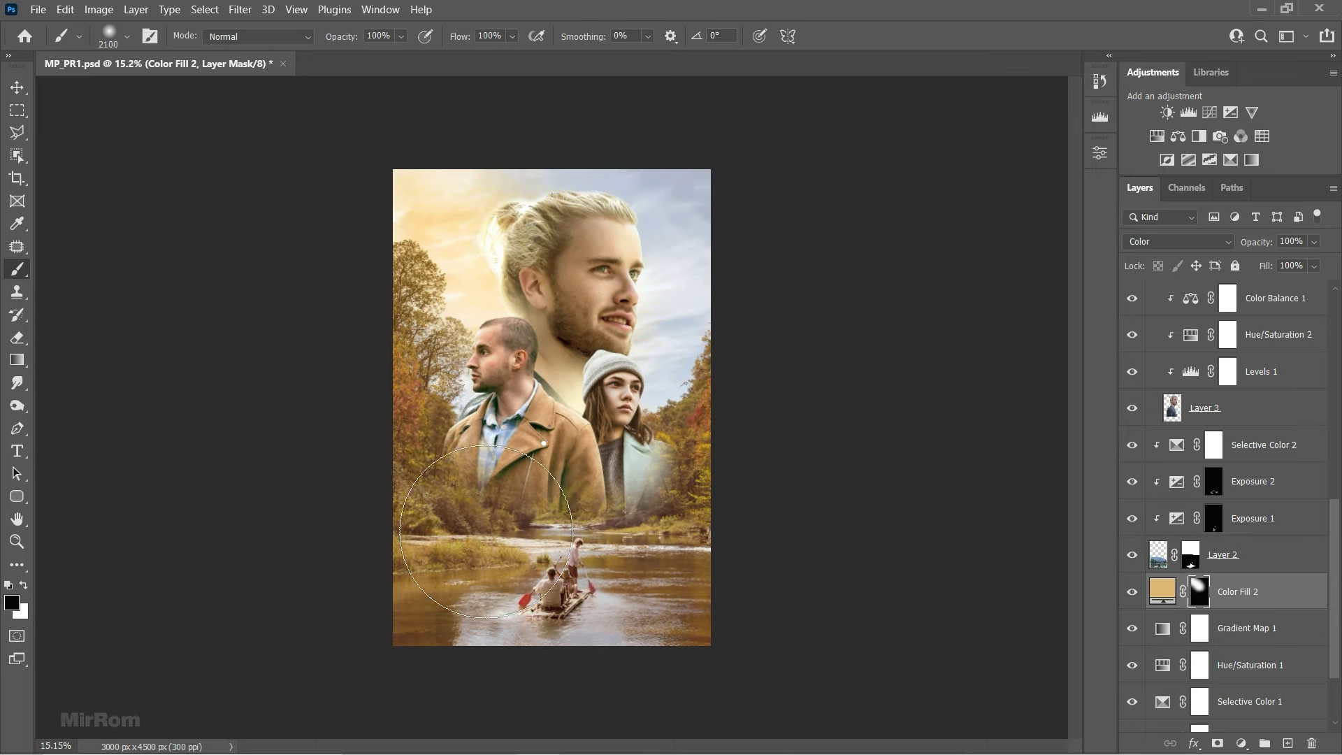
{"action": "right_click", "coordinate": [503, 308]}
{"action": "left_click_drag", "start_coordinate": [626, 374], "coordinate": [623, 386]}
{"action": "left_click", "coordinate": [405, 403]}
{"action": "key", "text": "bracketright"}
{"action": "key", "text": "bracketright"}
{"action": "key", "text": "bracketright"}
{"action": "key", "text": "x"}
{"action": "key", "text": "shift+Right"}
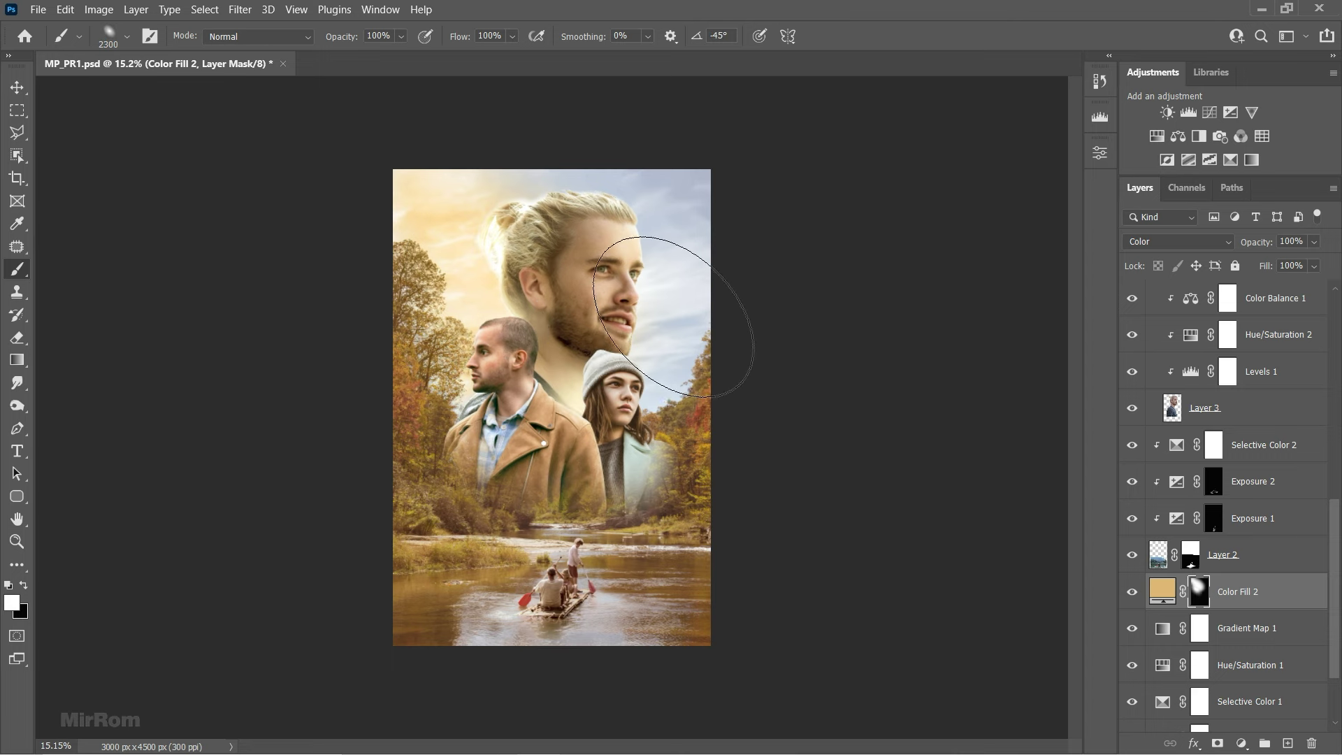
{"action": "right_click", "coordinate": [650, 314]}
{"action": "scroll", "coordinate": [675, 210], "scroll_direction": "up", "scroll_amount": 1}
{"action": "scroll", "coordinate": [543, 169], "scroll_direction": "down", "scroll_amount": 2}
{"action": "key", "text": "Escape"}
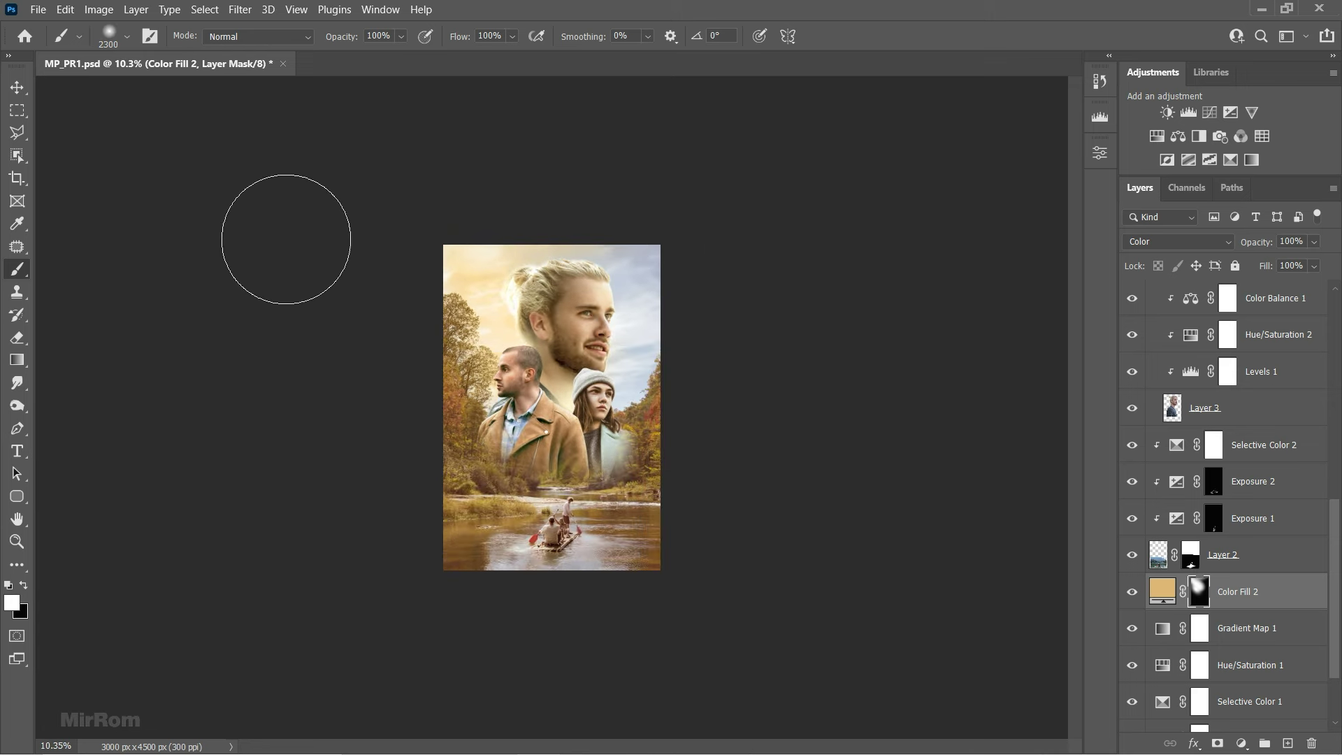
- Recolour Color Fill 2 to a slightly darker, muted tan, hex cea96f
{"action": "key", "text": "v"}
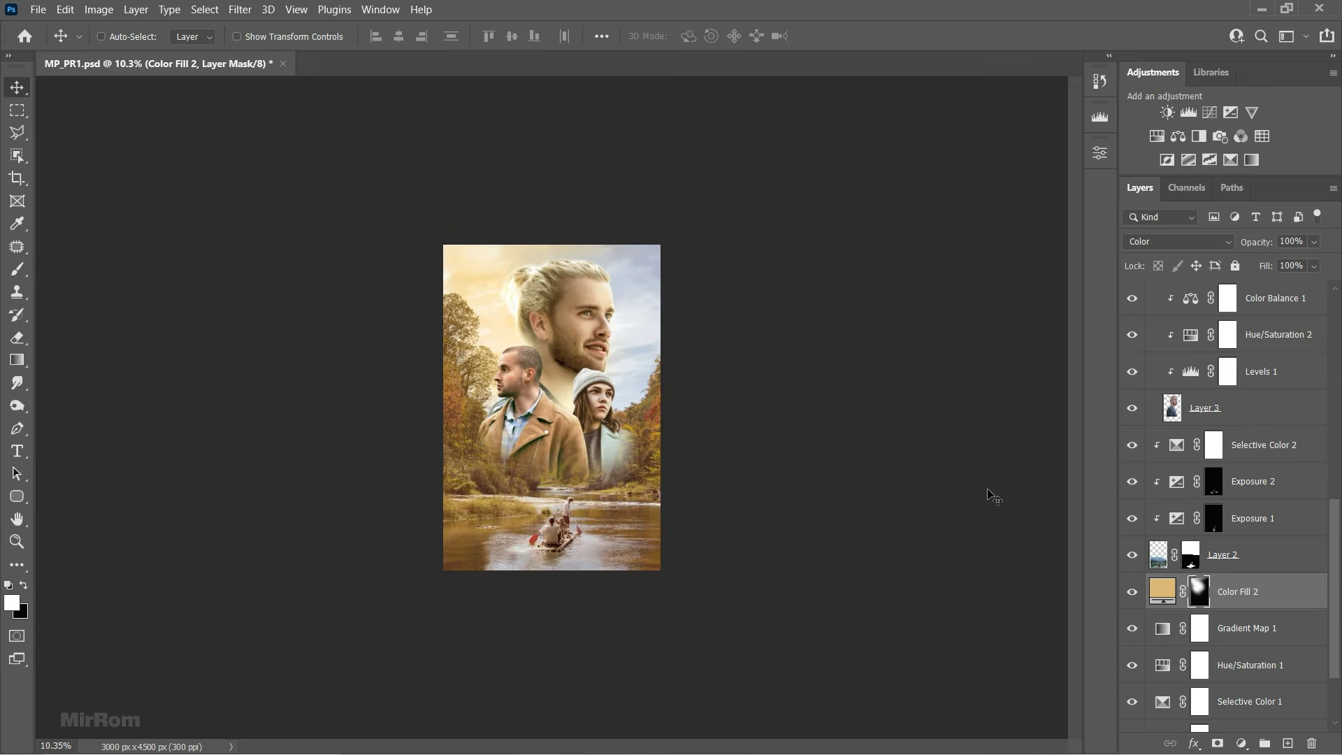
{"action": "double_click", "coordinate": [1162, 590]}
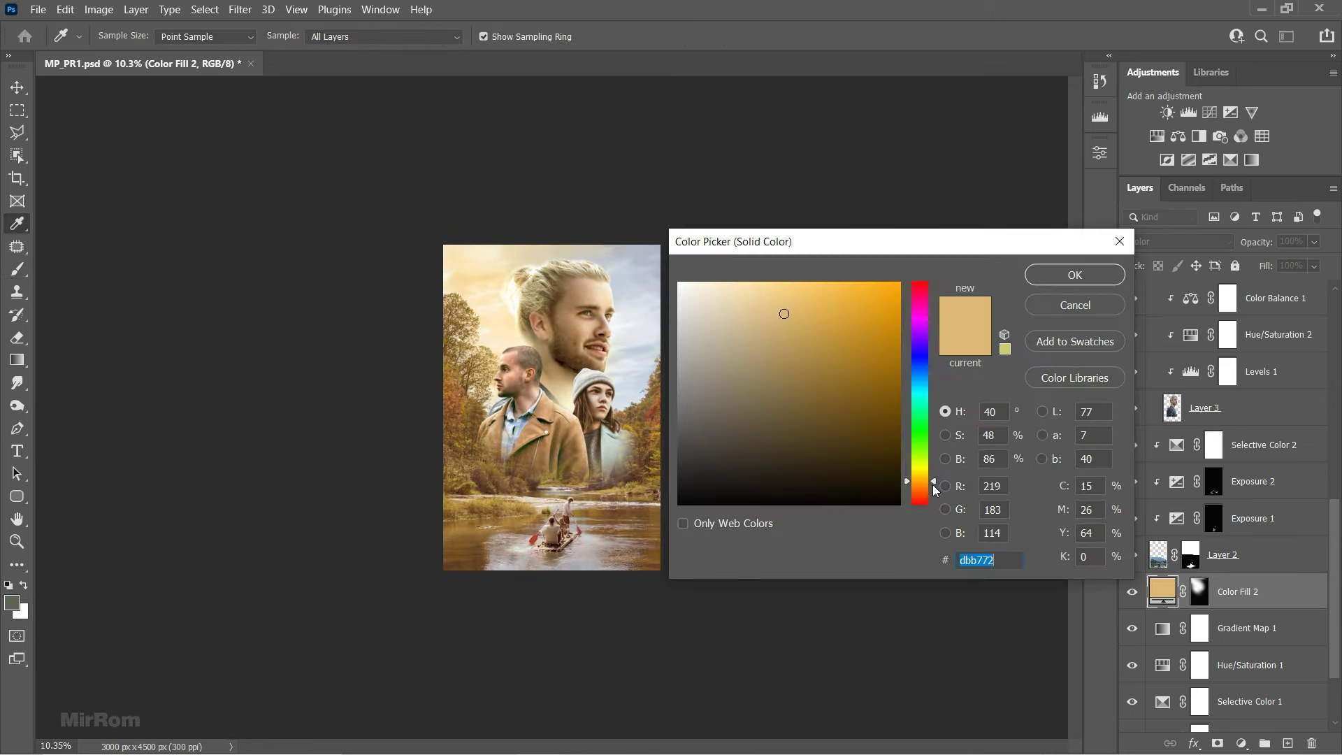
{"action": "key", "text": "Left"}
{"action": "left_click", "coordinate": [933, 482]}
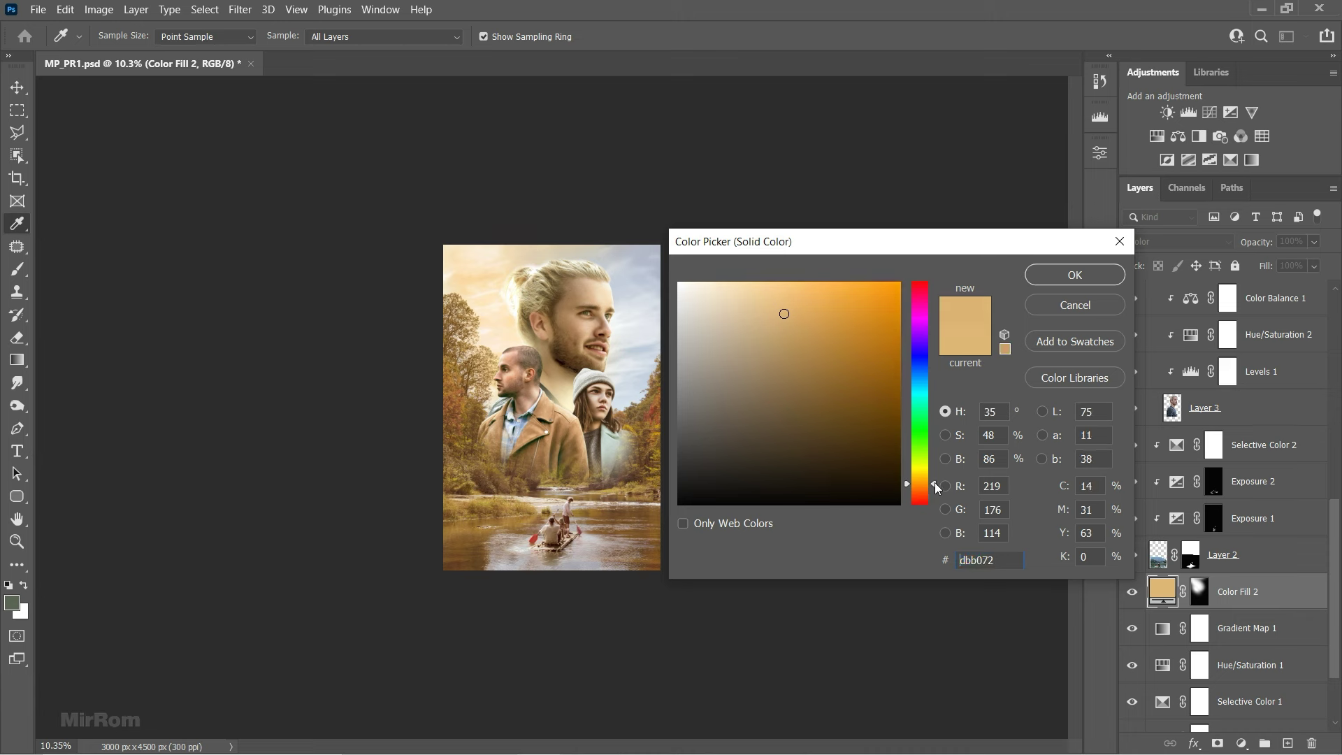
{"action": "left_click_drag", "start_coordinate": [934, 482], "coordinate": [934, 481]}
{"action": "left_click_drag", "start_coordinate": [782, 316], "coordinate": [781, 319]}
{"action": "left_click", "coordinate": [781, 325]}
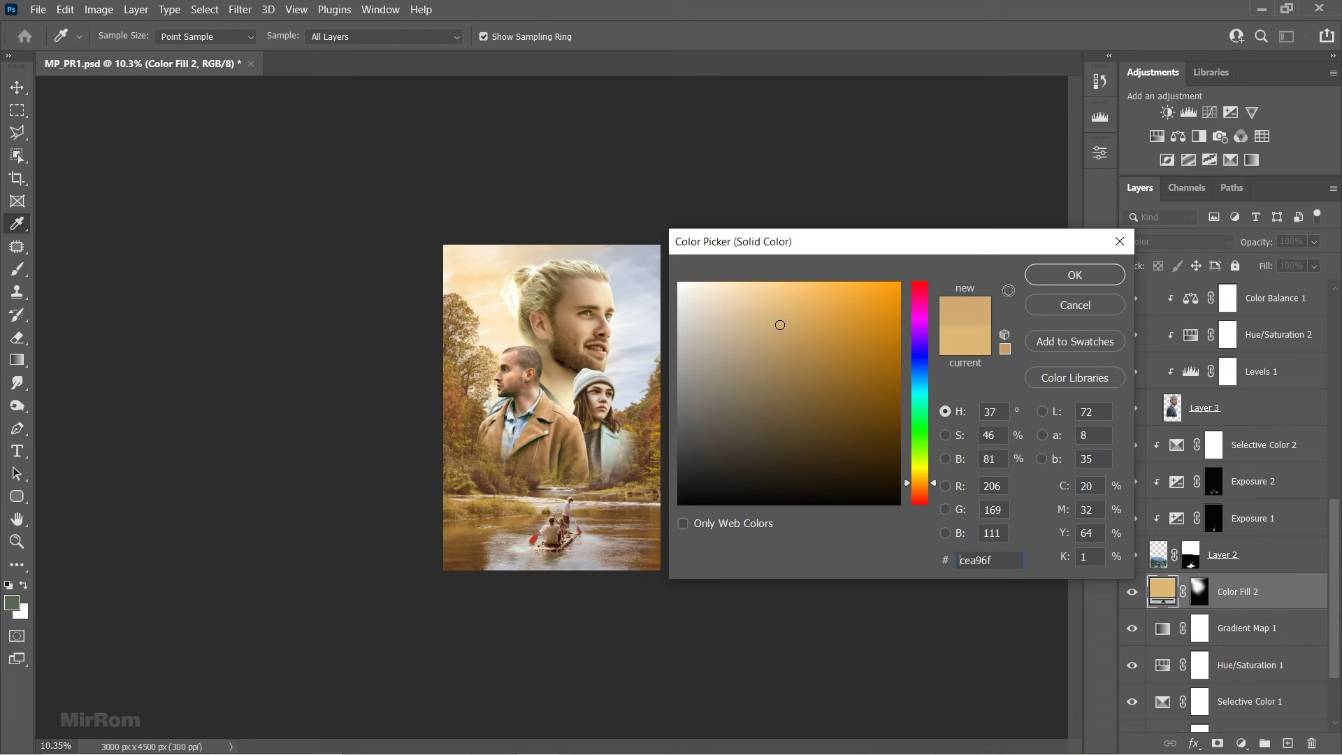
{"action": "left_click", "coordinate": [1052, 282]}
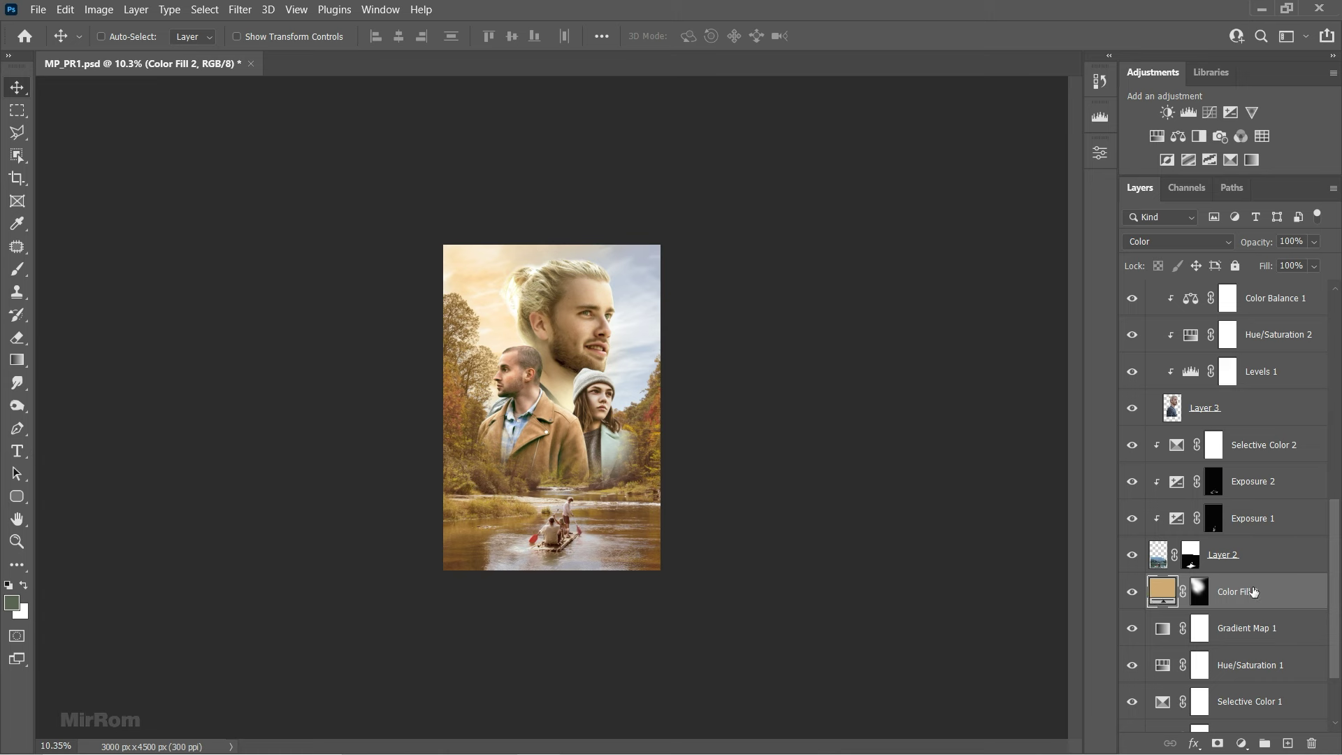
- Add a light beige f8deb1 Solid Color fill layer in Soft Light blend mode
{"action": "left_click", "coordinate": [1251, 745]}
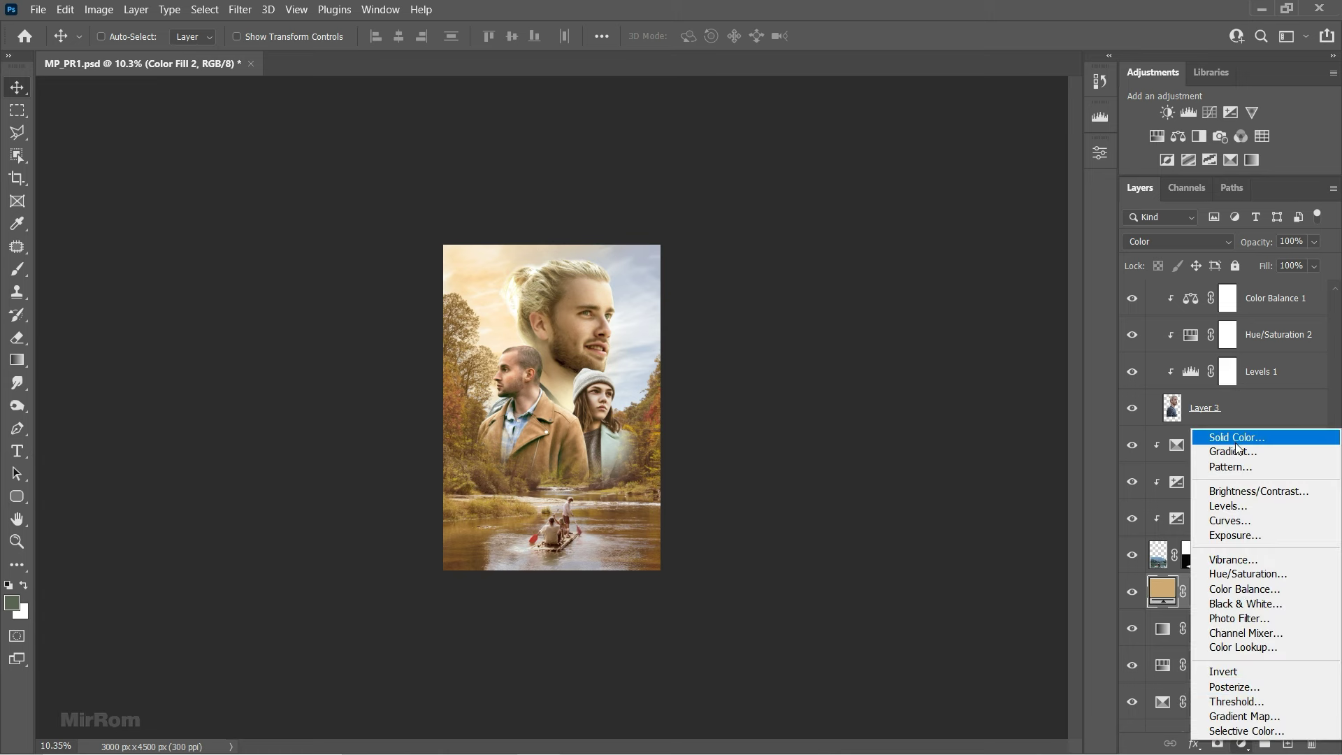
{"action": "left_click", "coordinate": [1235, 442]}
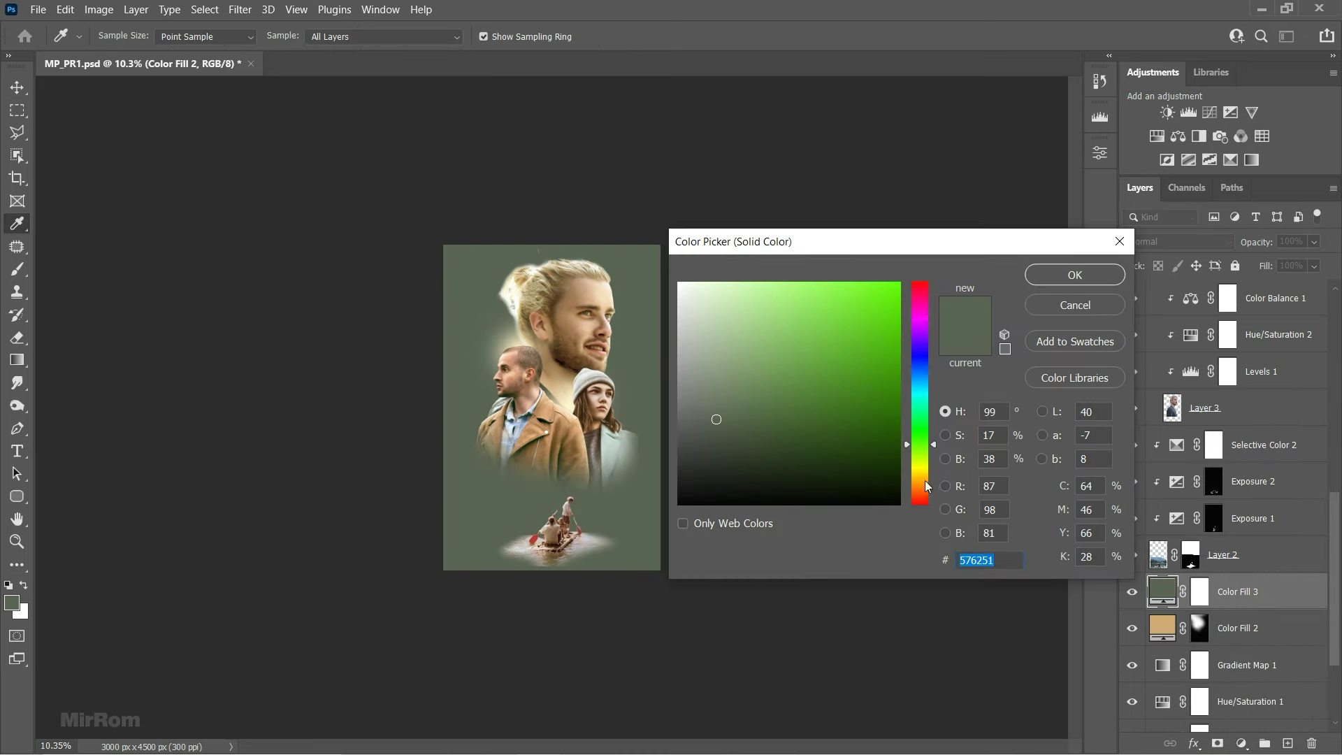
{"action": "left_click", "coordinate": [925, 481]}
{"action": "left_click", "coordinate": [741, 288]}
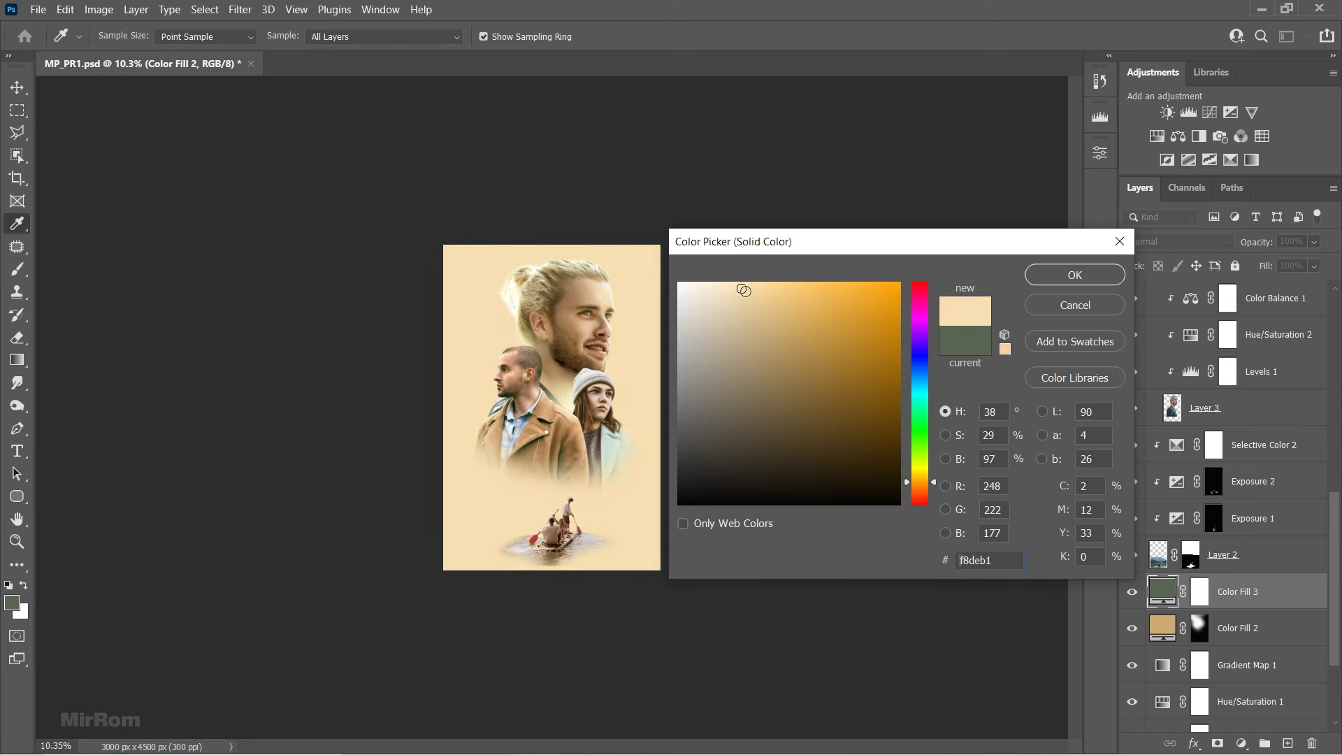
{"action": "left_click", "coordinate": [1059, 276]}
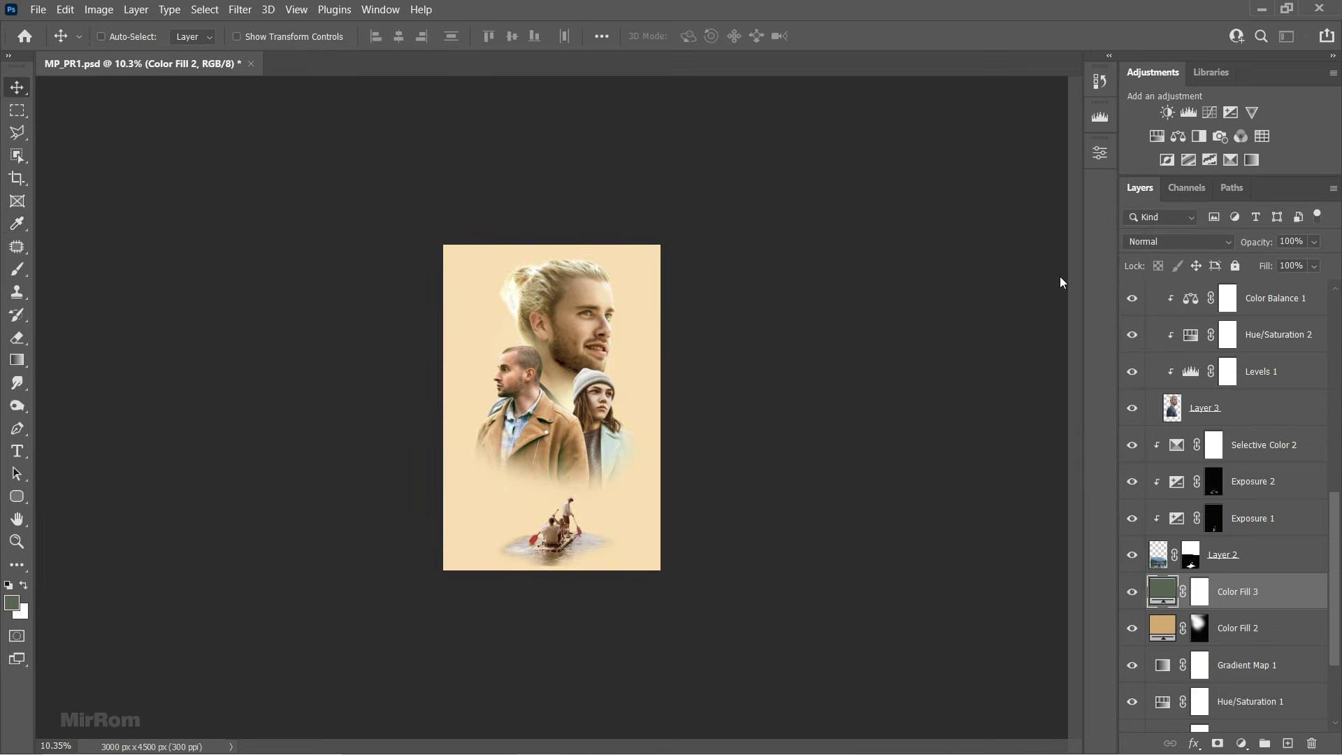
{"action": "left_click", "coordinate": [1147, 243]}
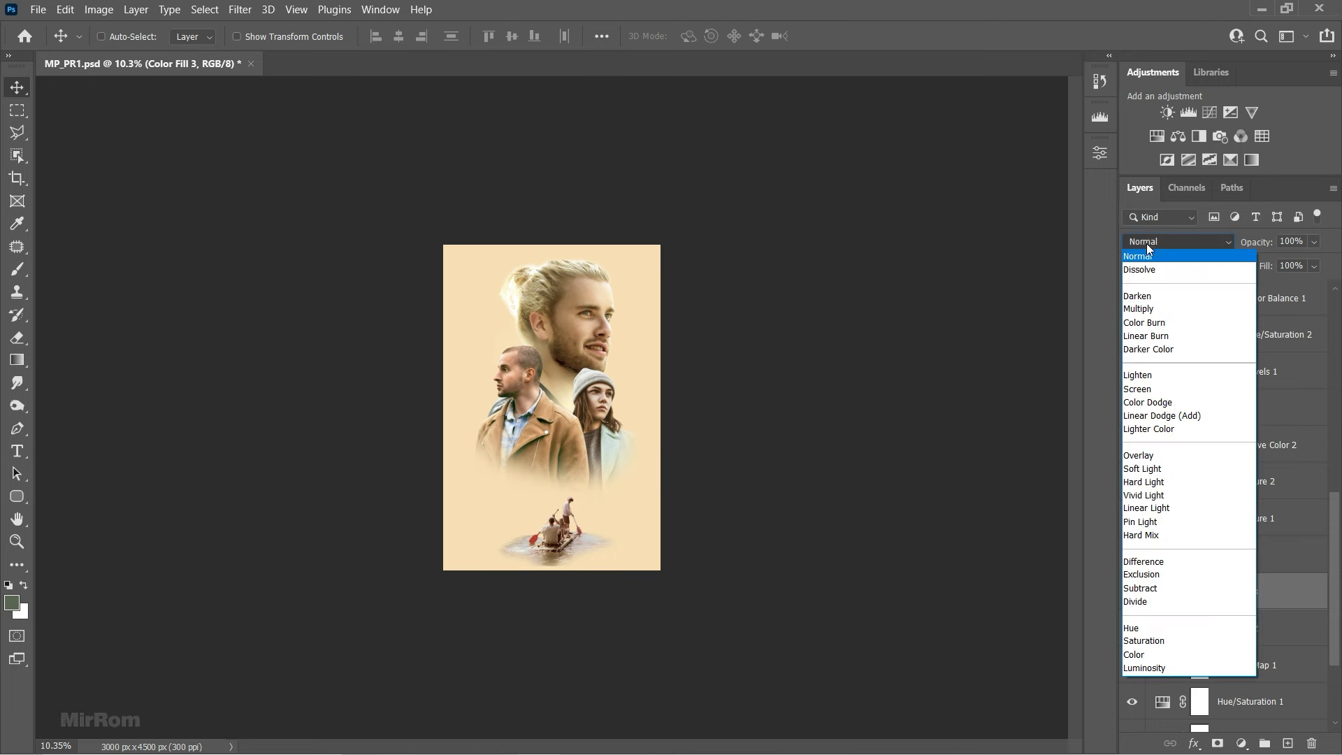
{"action": "left_click", "coordinate": [1134, 470]}
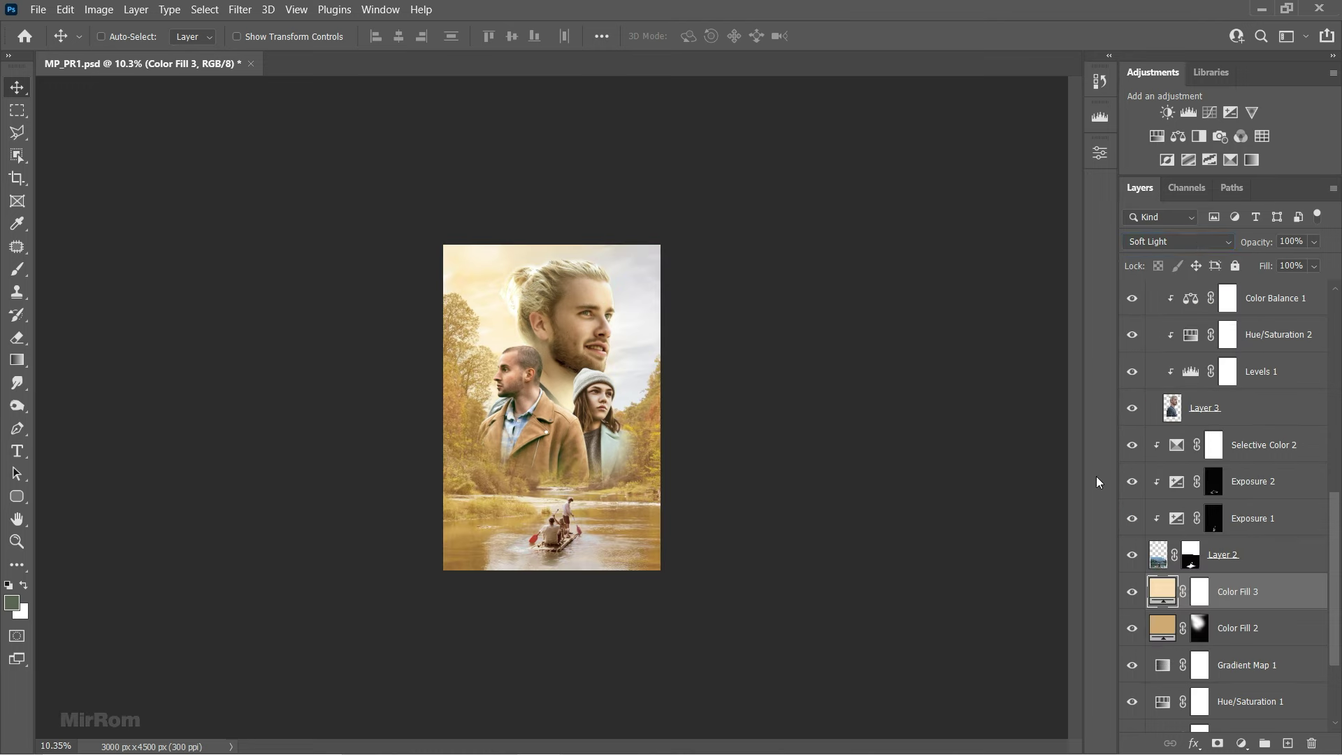
- Invert Color Fill 3's mask and brush the beige glow back over the faces
{"action": "left_click", "coordinate": [1196, 595]}
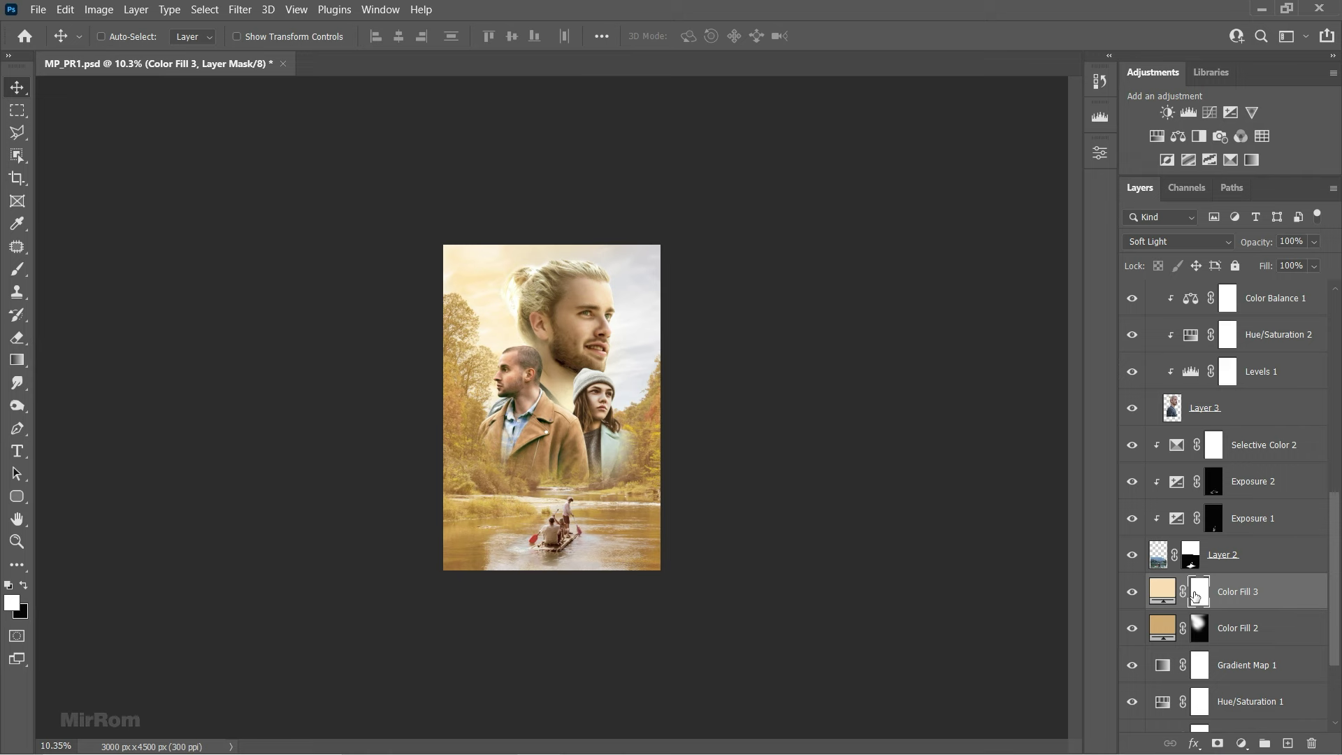
{"action": "key", "text": "b"}
{"action": "key", "text": "ctrl+i"}
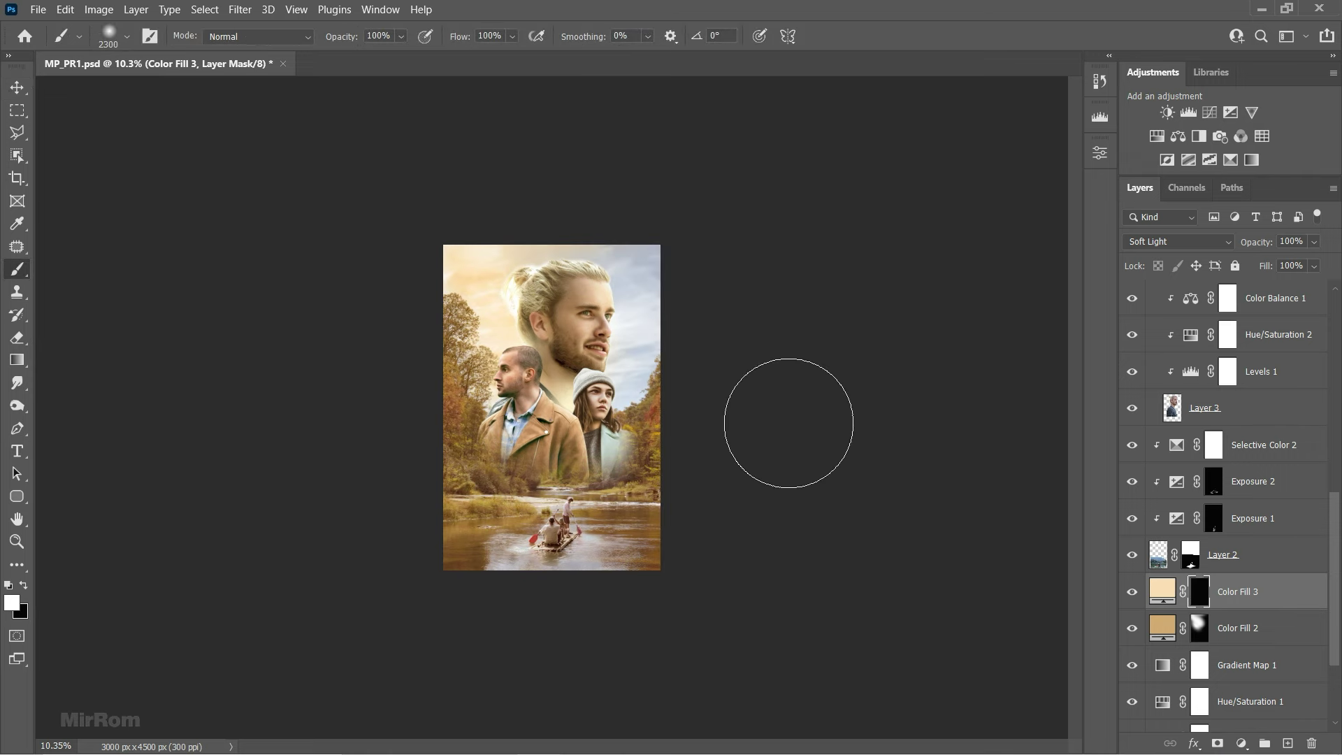
{"action": "mouse_move", "coordinate": [594, 376]}
{"action": "left_mouse_down"}
{"action": "mouse_move", "coordinate": [557, 344]}
{"action": "mouse_move", "coordinate": [552, 313]}
{"action": "mouse_move", "coordinate": [529, 388]}
{"action": "left_mouse_up"}
{"action": "key", "text": "bracketleft"}
{"action": "key", "text": "bracketleft"}
{"action": "key", "text": "bracketleft"}
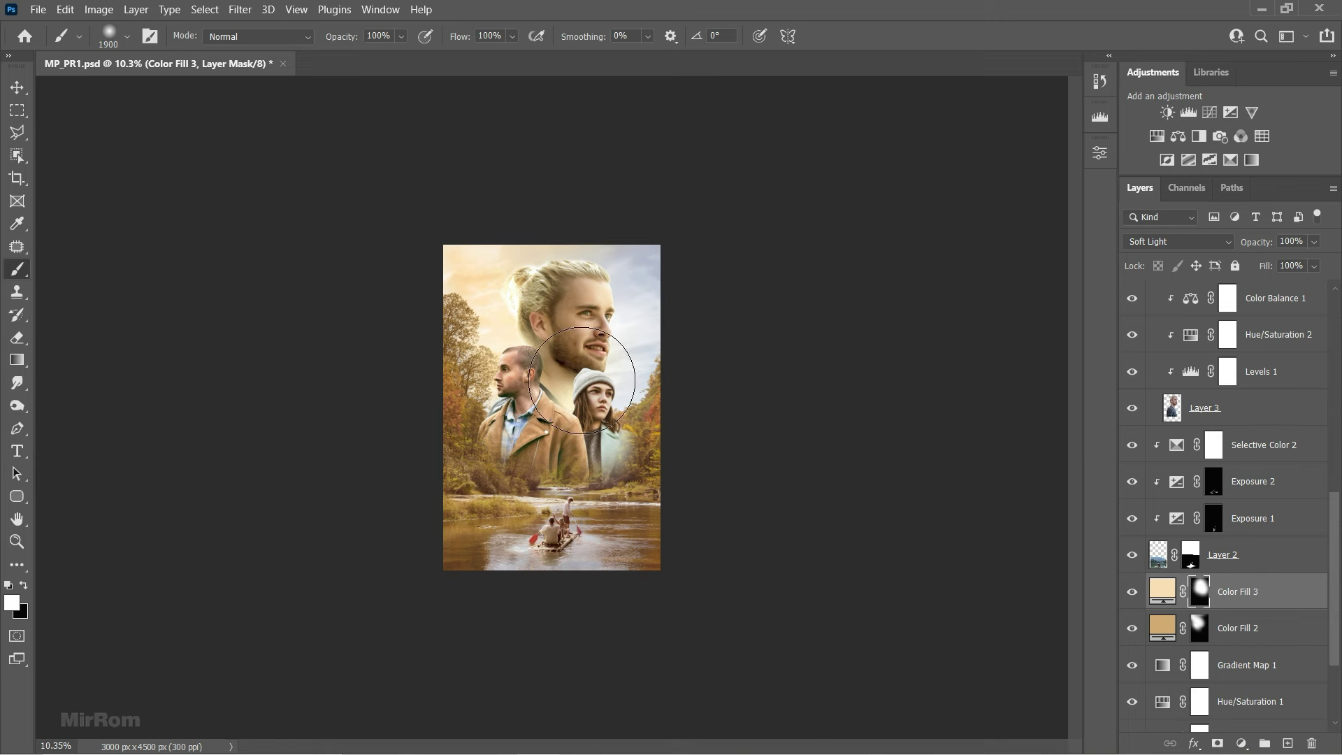
- Paint black on Color Fill 2's mask to remove the tan tint from the blonde man's head
{"action": "key", "text": "v"}
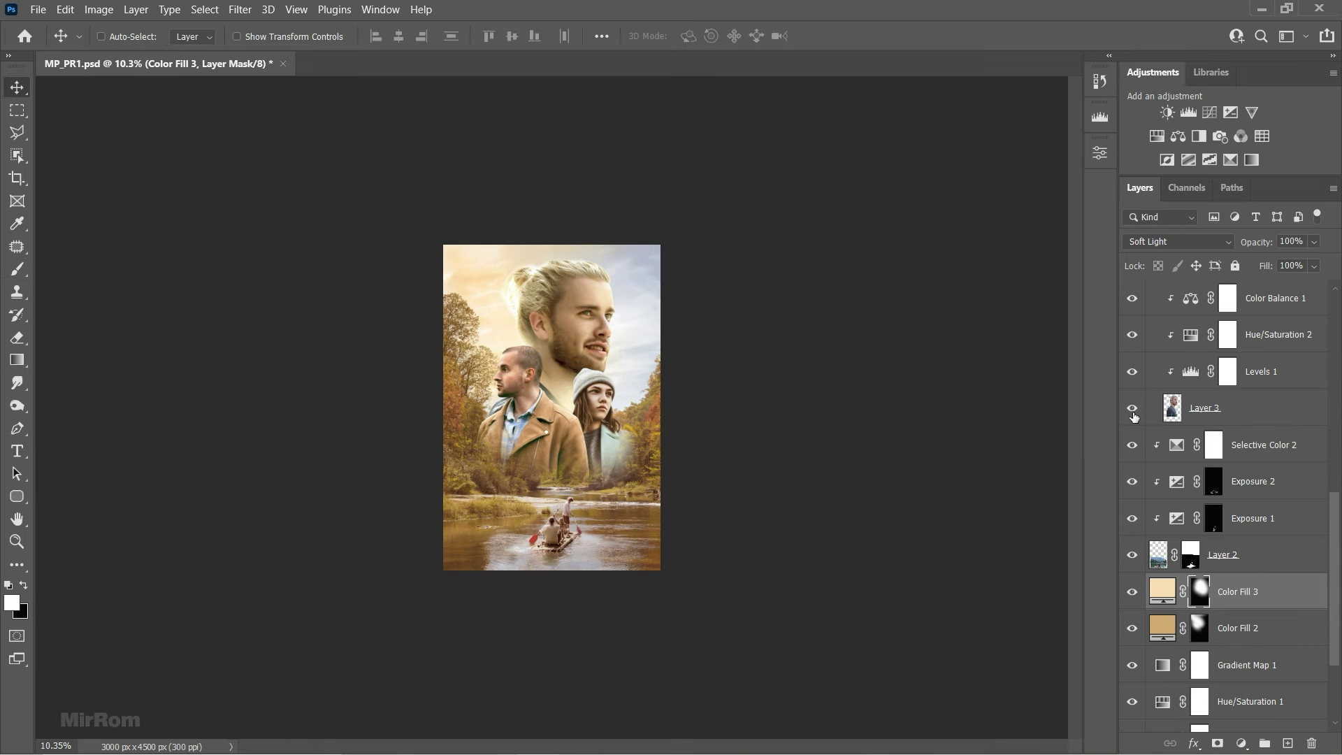
{"action": "left_click", "coordinate": [557, 279], "text": "ctrl"}
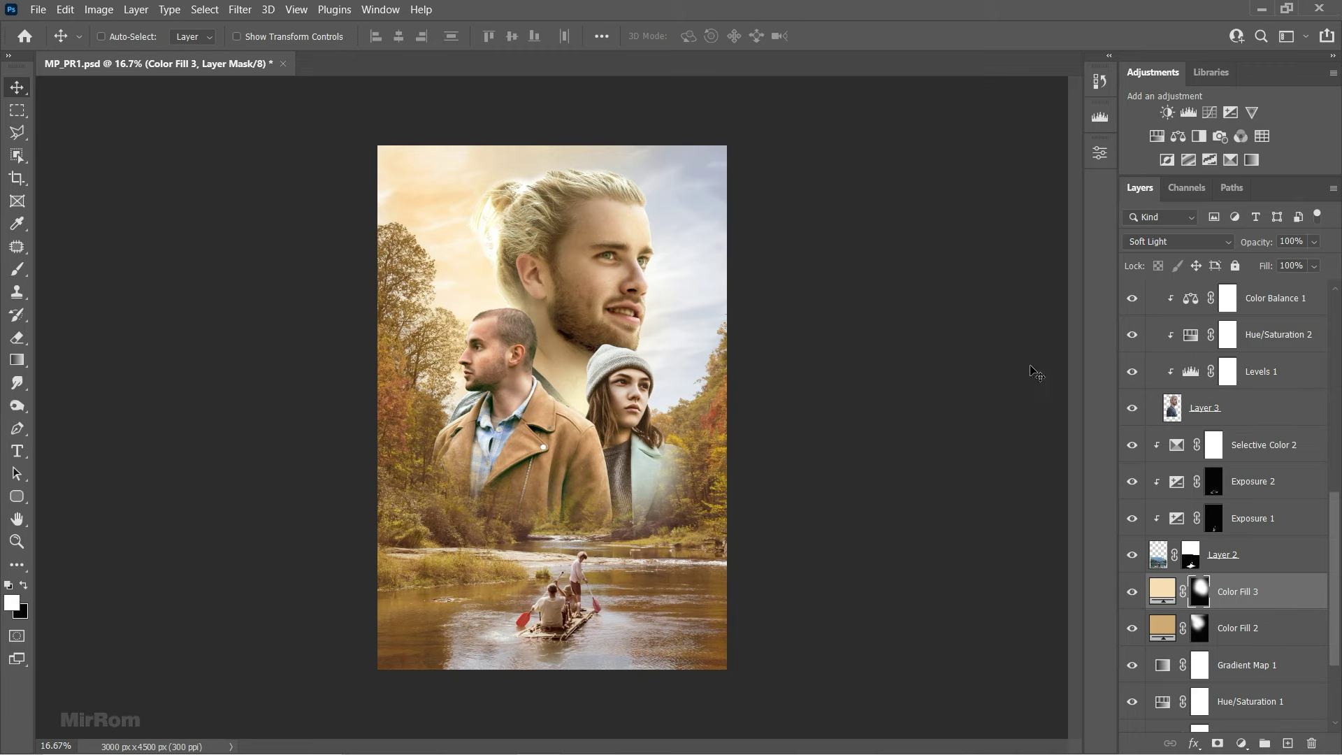
{"action": "key", "text": "b"}
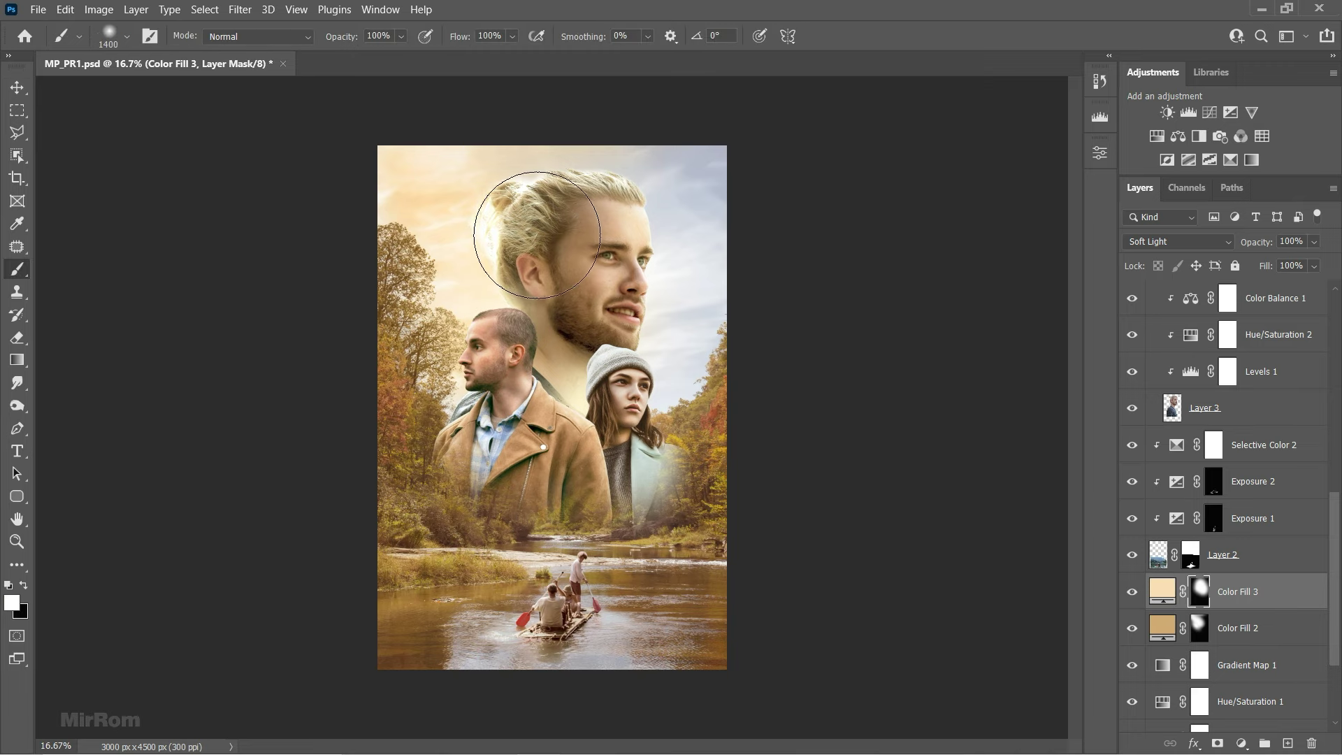
{"action": "left_click", "coordinate": [1233, 626]}
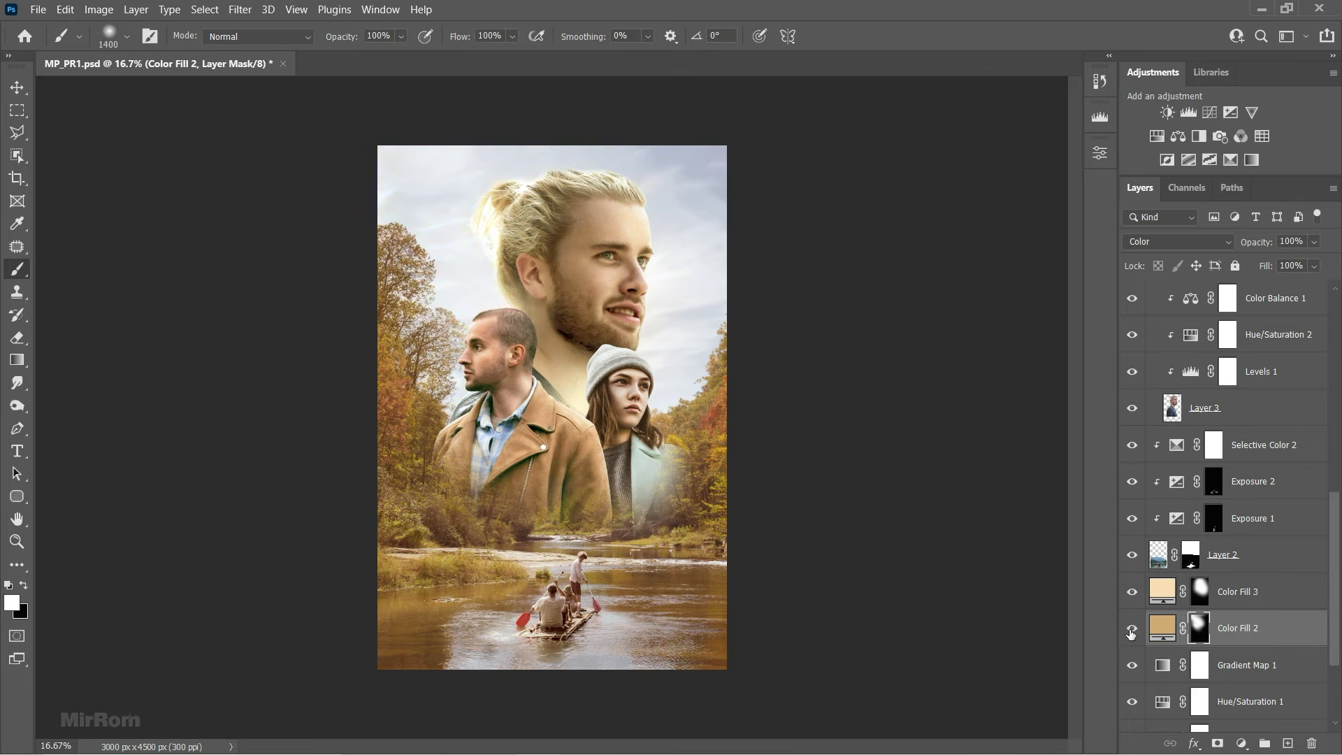
{"action": "key", "text": "x"}
{"action": "left_click_drag", "start_coordinate": [514, 203], "coordinate": [613, 149]}
- Collapse the Model group and change Color Fill 2's colour to a lighter tan, d8b16e
{"action": "key", "text": "v"}
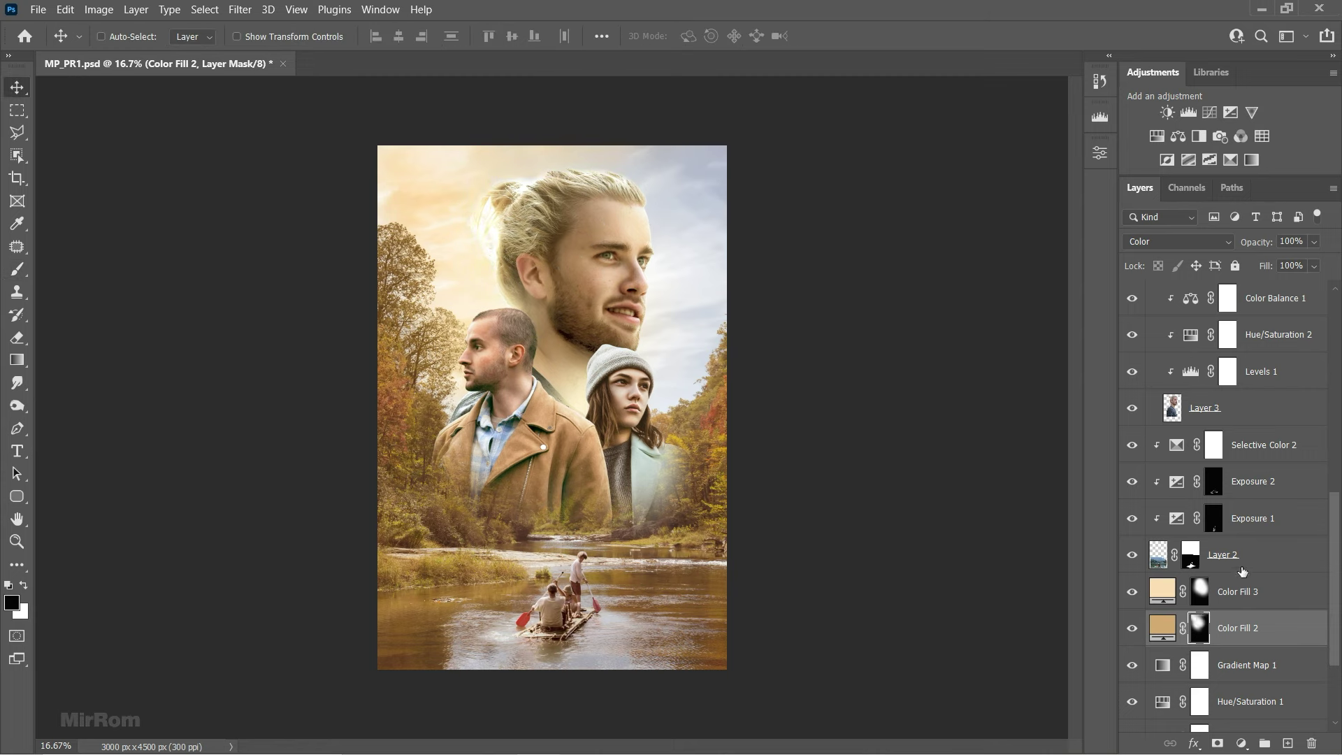
{"action": "scroll", "coordinate": [1188, 517], "scroll_direction": "up", "scroll_amount": 3}
{"action": "scroll", "coordinate": [1197, 499], "scroll_direction": "up", "scroll_amount": 3}
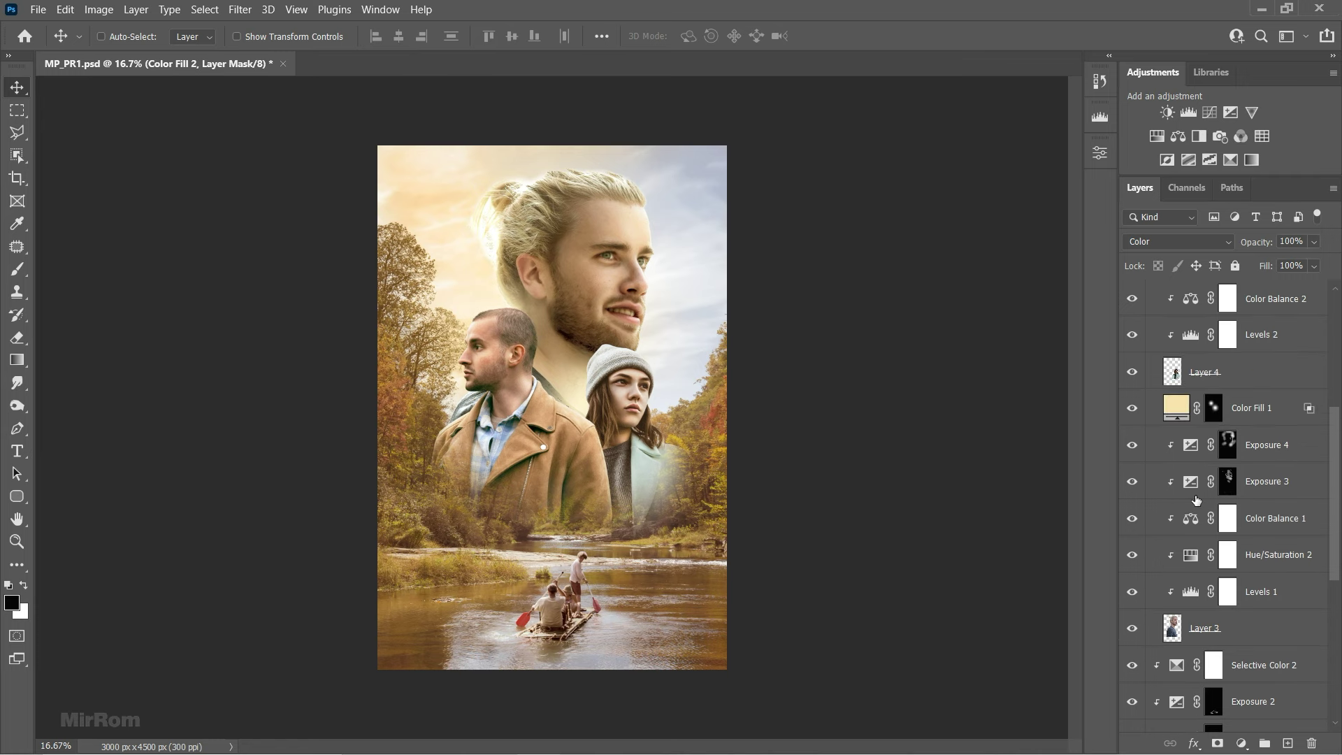
{"action": "scroll", "coordinate": [1197, 499], "scroll_direction": "up", "scroll_amount": 8}
{"action": "left_click", "coordinate": [1152, 298]}
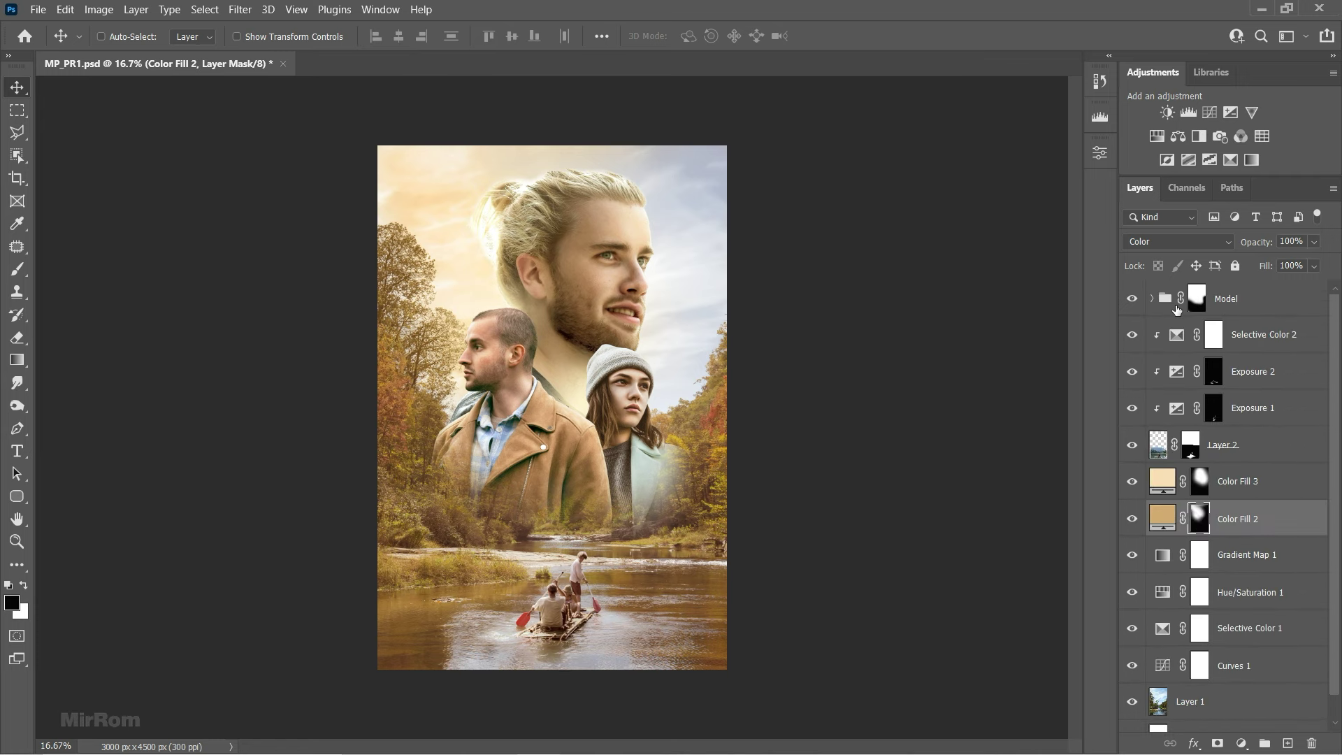
{"action": "left_click", "coordinate": [1241, 302]}
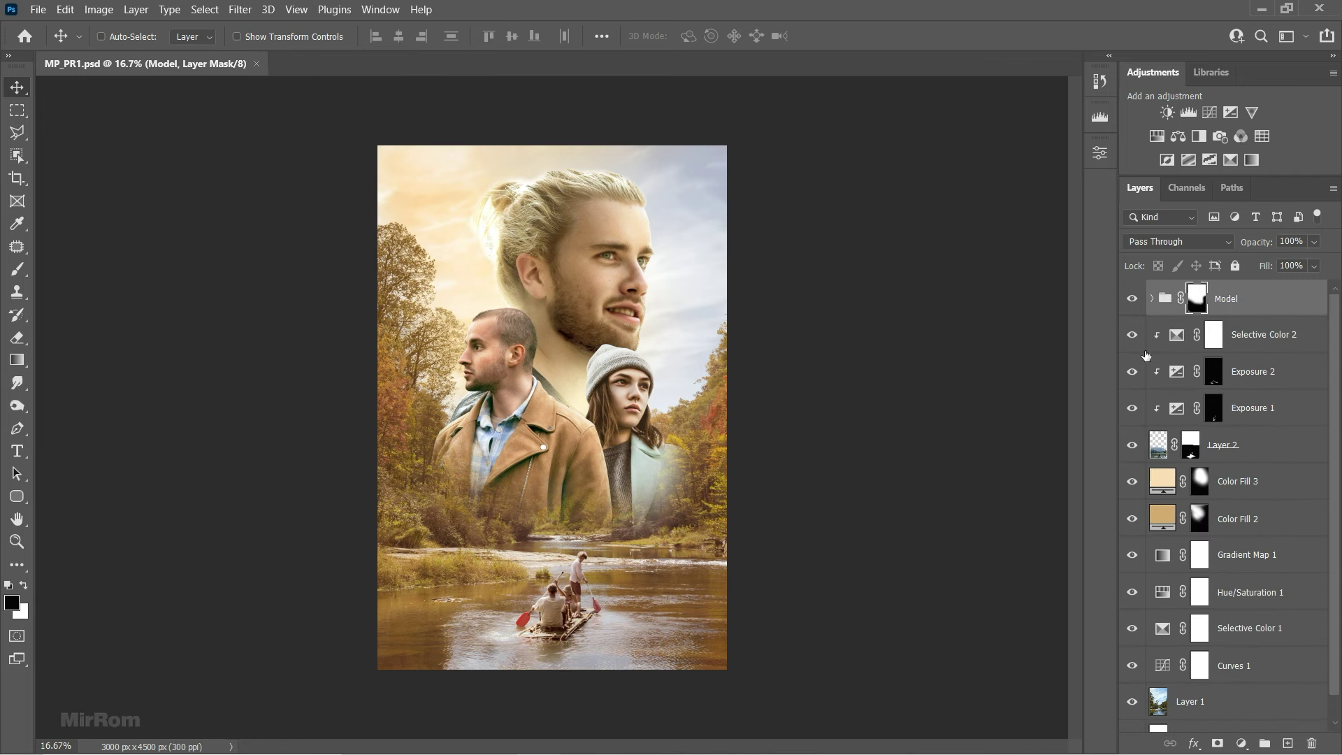
{"action": "left_click", "coordinate": [1244, 521]}
{"action": "double_click", "coordinate": [1162, 520]}
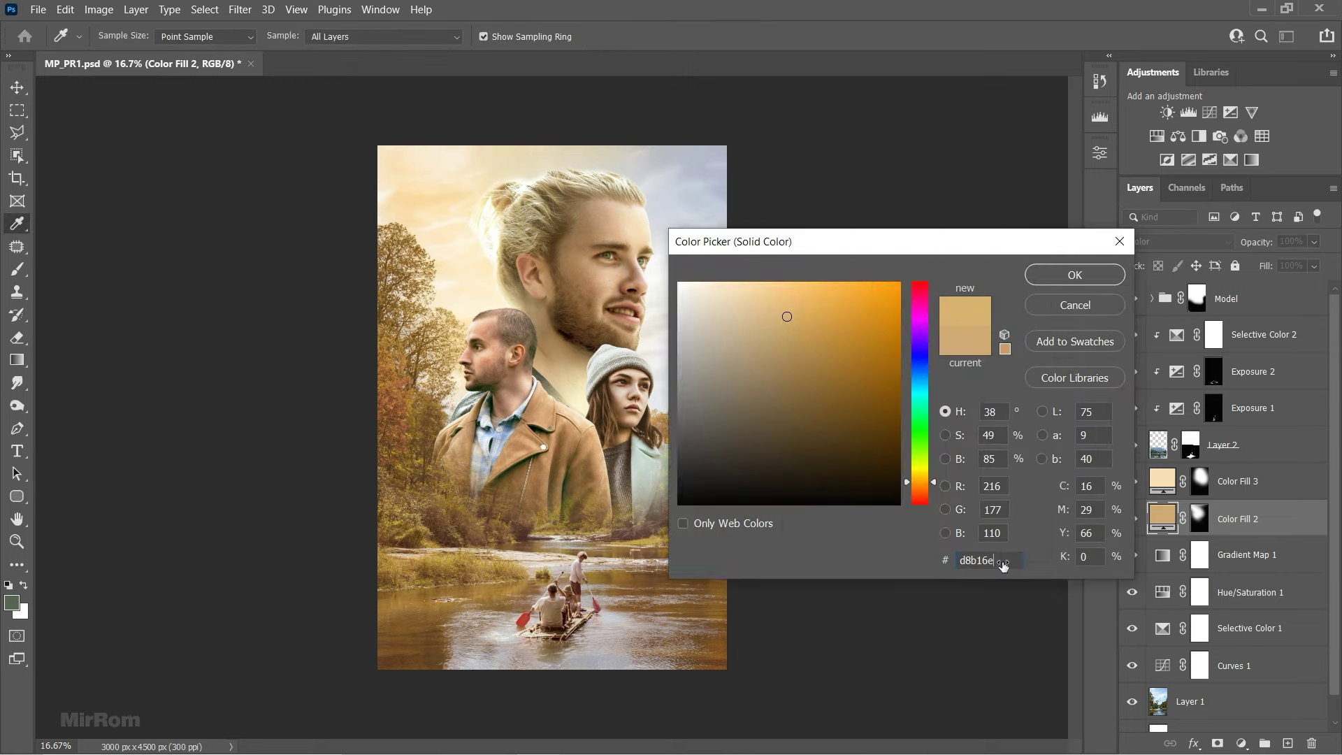
{"action": "left_click", "coordinate": [1054, 280]}
- Paint white with a large soft brush on Color Fill 3's mask over the centre portraits, then toggle it to compare
{"action": "left_click", "coordinate": [1197, 481]}
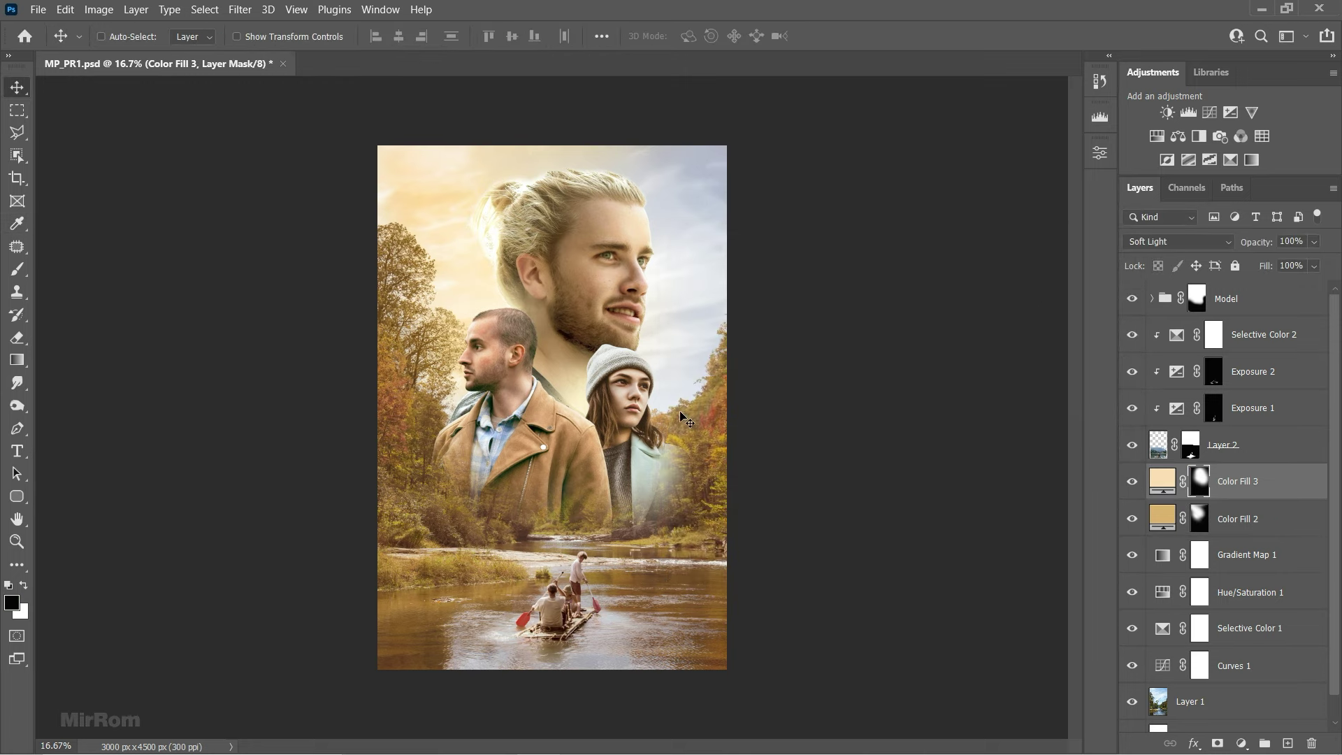
{"action": "key", "text": "b"}
{"action": "key", "text": "x"}
{"action": "key", "text": "bracketright"}
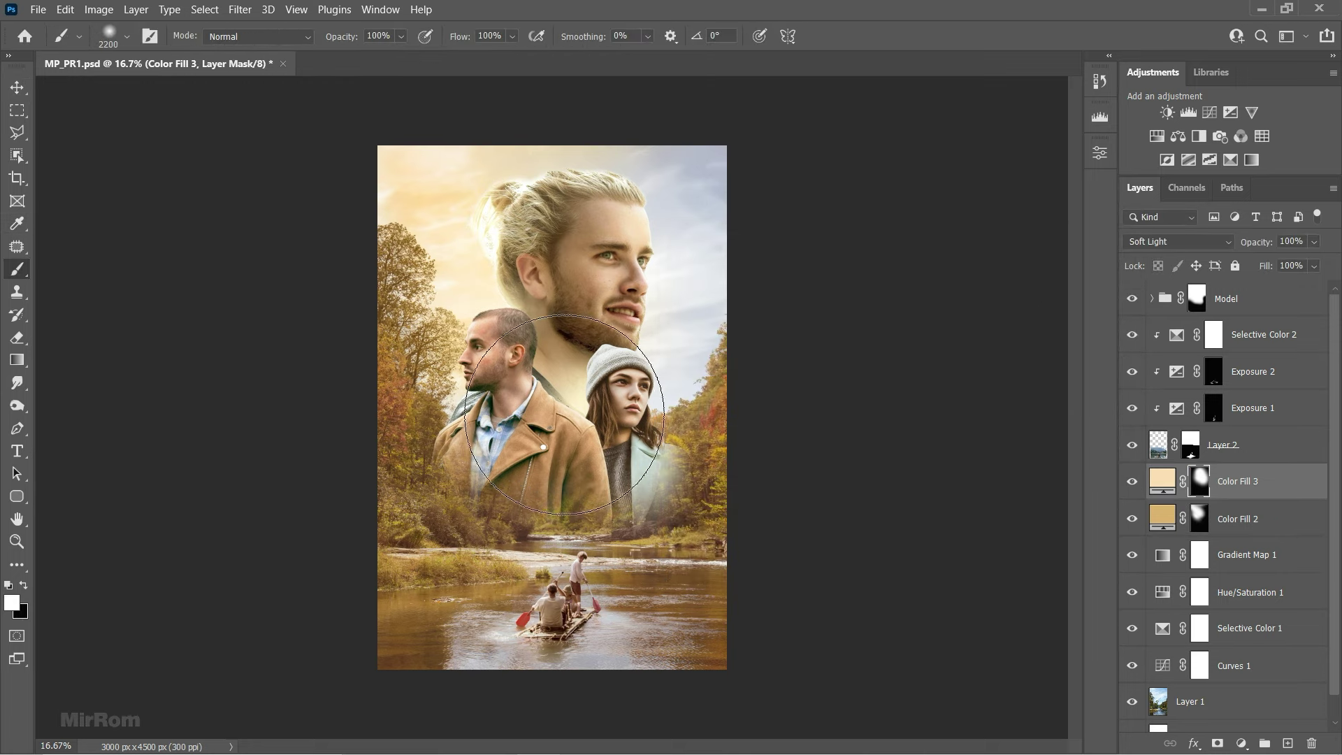
{"action": "key", "text": "bracketright"}
{"action": "key", "text": "bracketright"}
{"action": "key", "text": "bracketright"}
{"action": "key", "text": "bracketright"}
{"action": "key", "text": "bracketleft"}
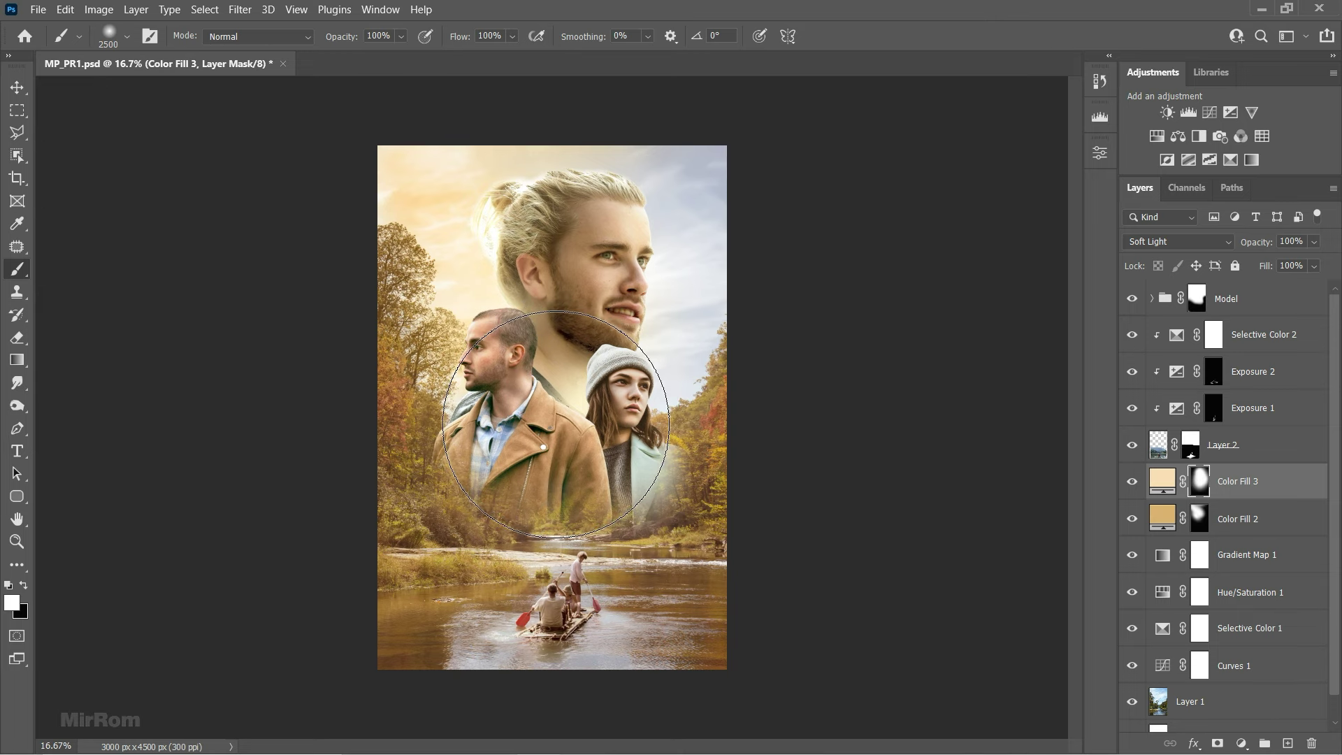
{"action": "key", "text": "bracketleft"}
{"action": "scroll", "coordinate": [646, 194], "scroll_direction": "up", "scroll_amount": 1}
{"action": "scroll", "coordinate": [646, 194], "scroll_direction": "down", "scroll_amount": 2}
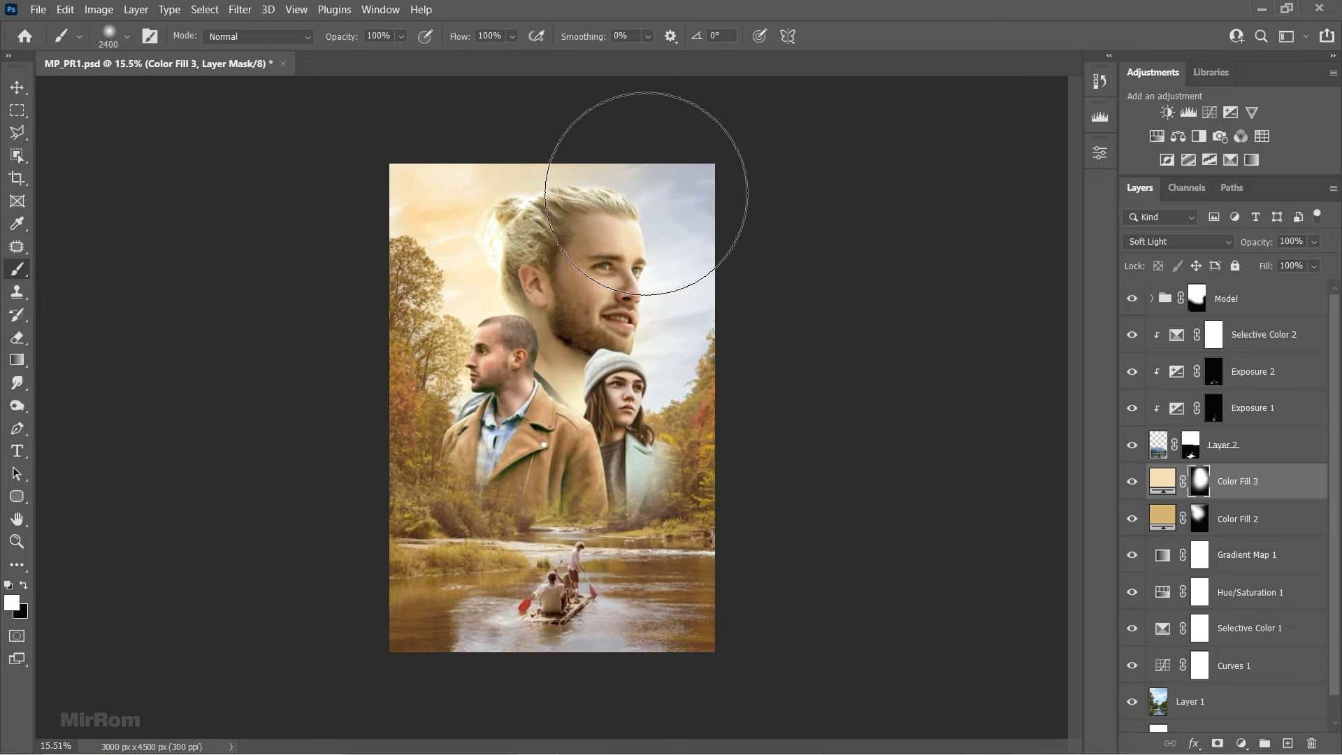
{"action": "key", "text": "bracketleft"}
{"action": "key", "text": "bracketleft"}
{"action": "key", "text": "bracketleft"}
{"action": "key", "text": "x"}
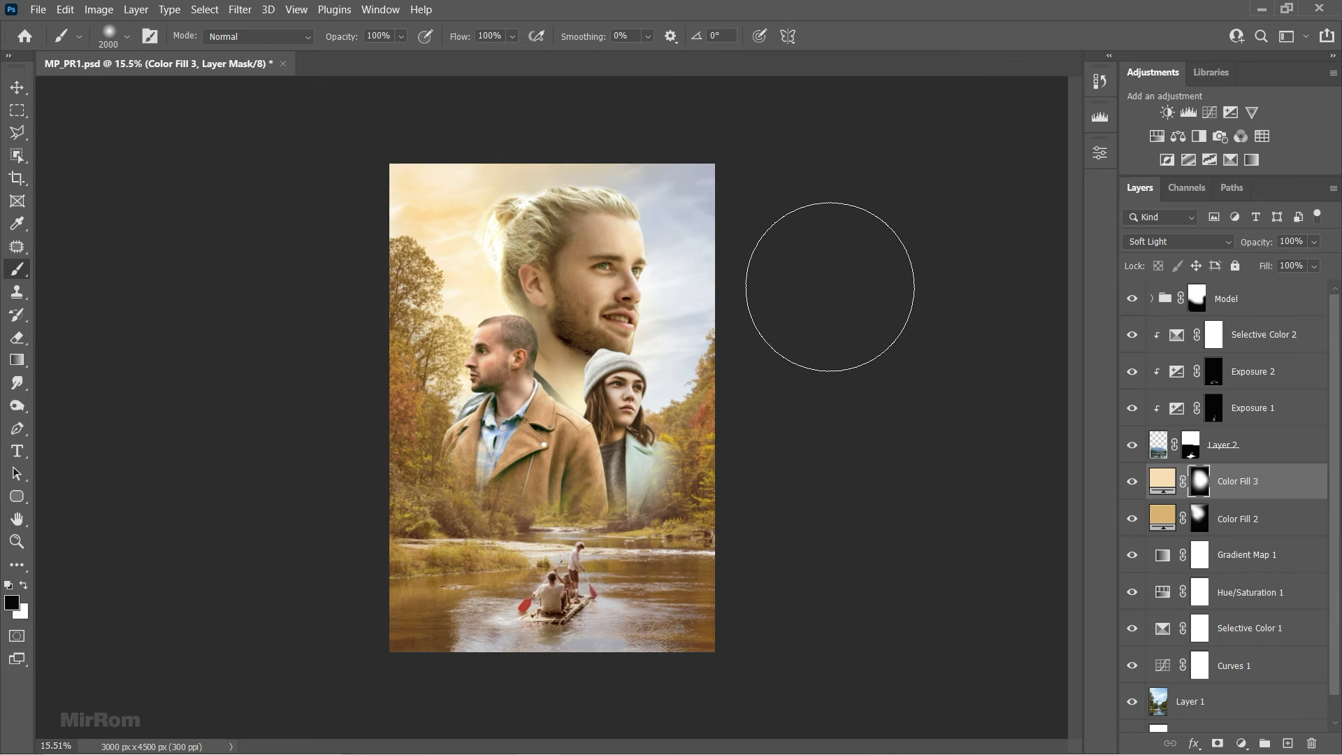
{"action": "left_click", "coordinate": [1131, 481]}
- Select the Model group itself rather than its mask
{"action": "key", "text": "v"}
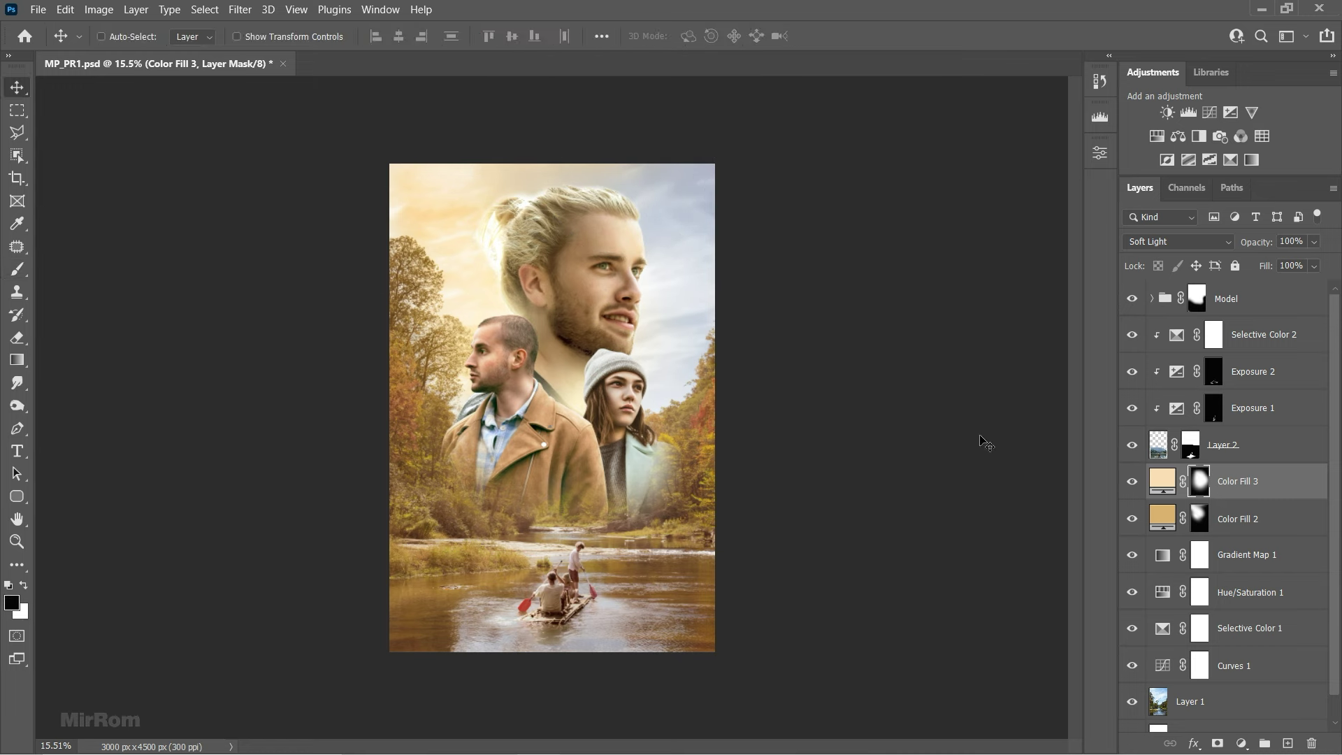
{"action": "left_click", "coordinate": [1228, 304]}
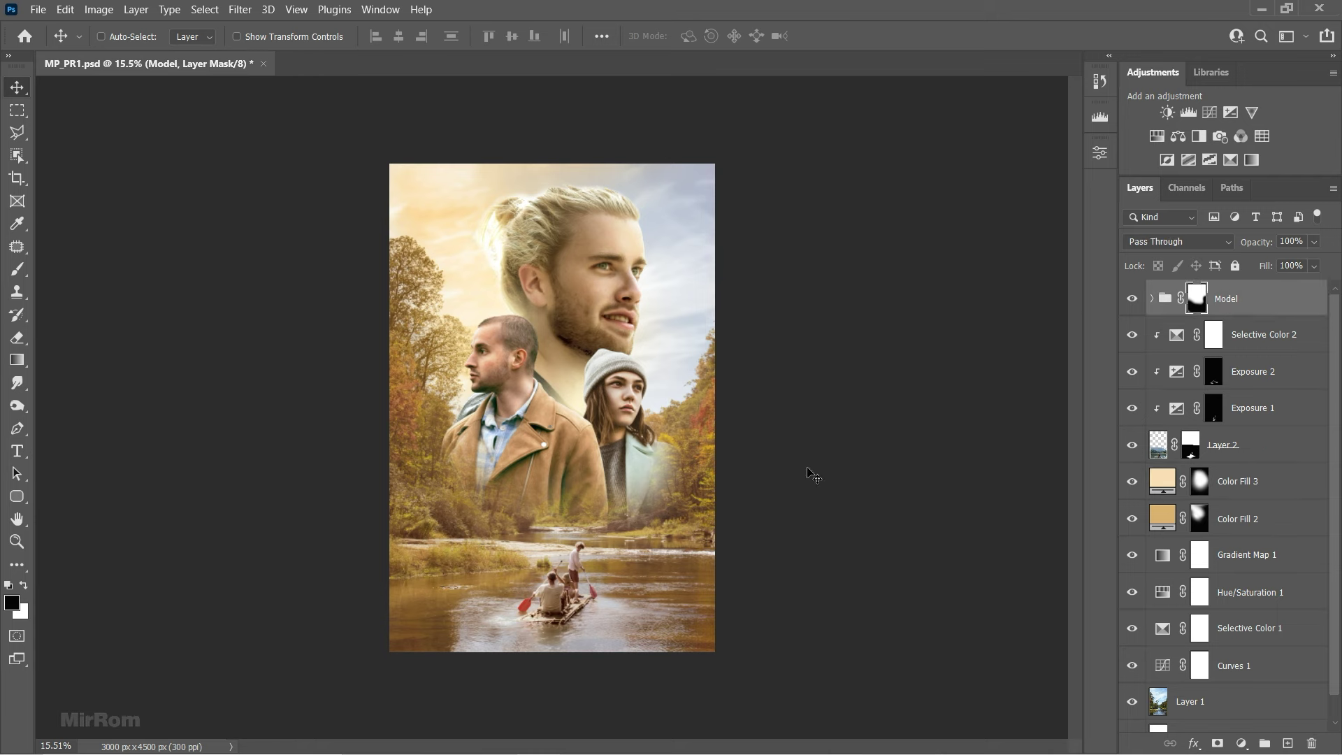
{"action": "key", "text": "b"}
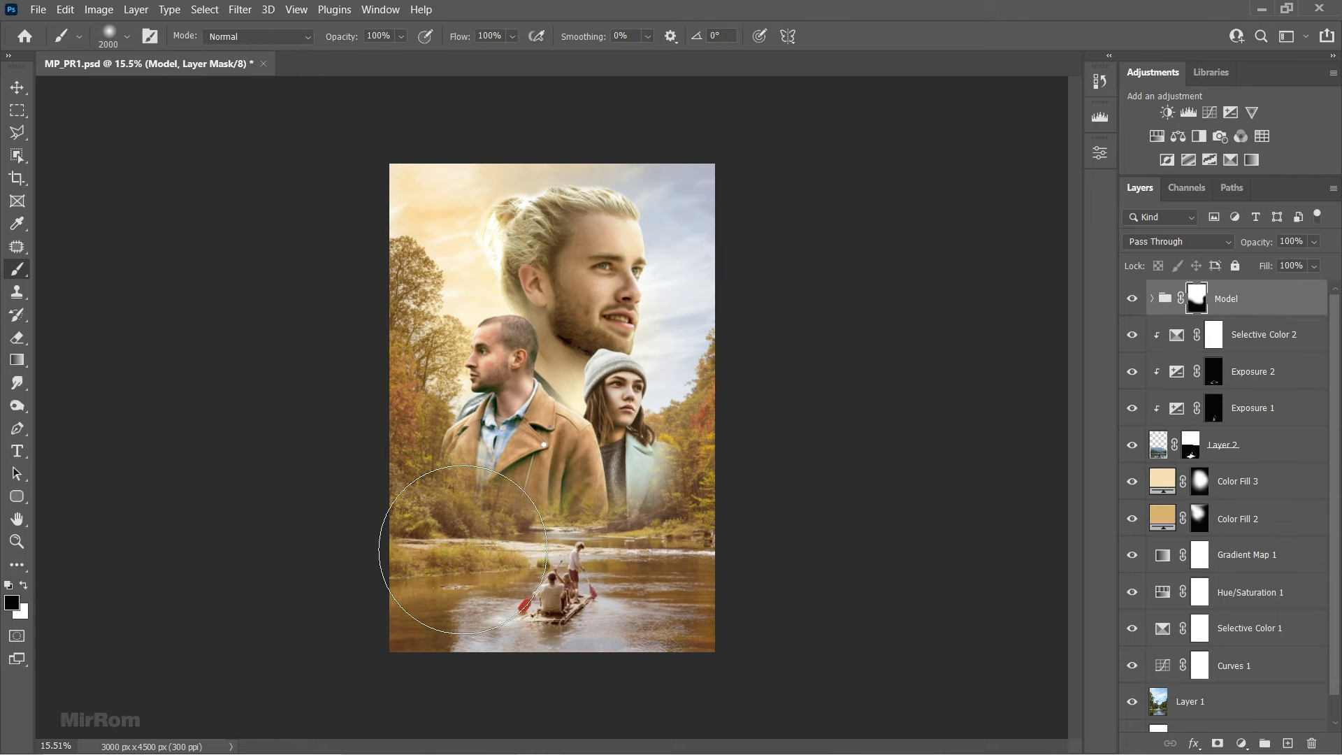
{"action": "key", "text": "v"}
{"action": "left_click", "coordinate": [1248, 300]}
- Add a saturated orange Solid Color fill layer blended in Overlay mode
{"action": "left_click", "coordinate": [1240, 739]}
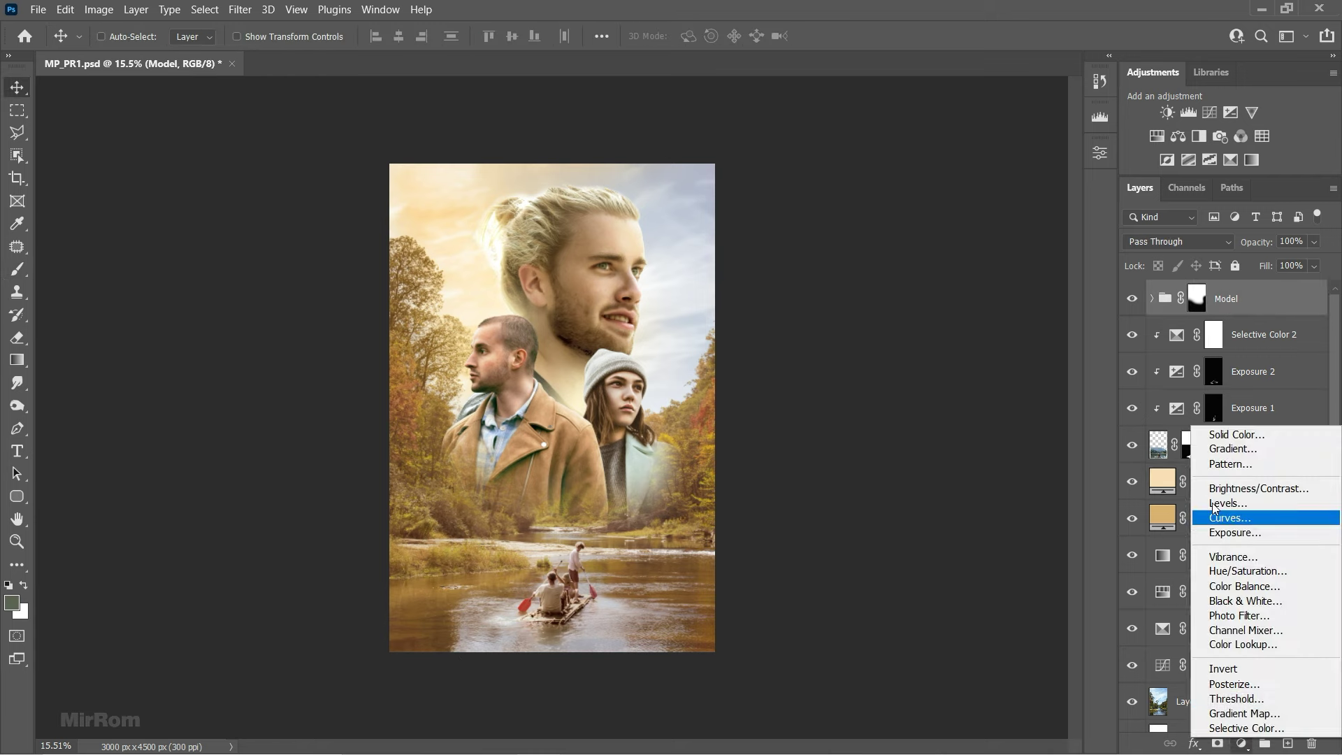
{"action": "left_click", "coordinate": [1212, 438]}
{"action": "left_click", "coordinate": [928, 479]}
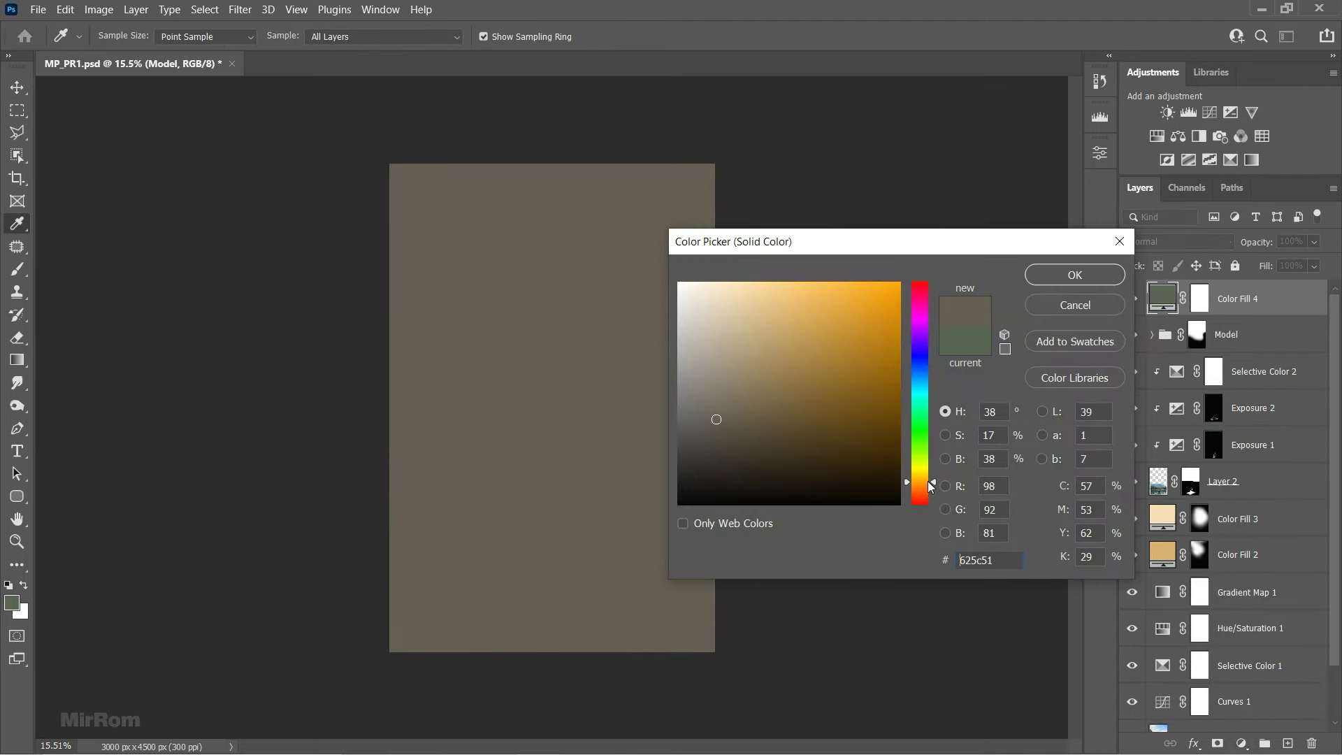
{"action": "left_click_drag", "start_coordinate": [929, 480], "coordinate": [928, 488]}
{"action": "left_click", "coordinate": [813, 306]}
{"action": "left_click_drag", "start_coordinate": [812, 306], "coordinate": [804, 292]}
{"action": "left_click", "coordinate": [1055, 275]}
{"action": "left_click", "coordinate": [1136, 241]}
{"action": "left_click", "coordinate": [1138, 455]}
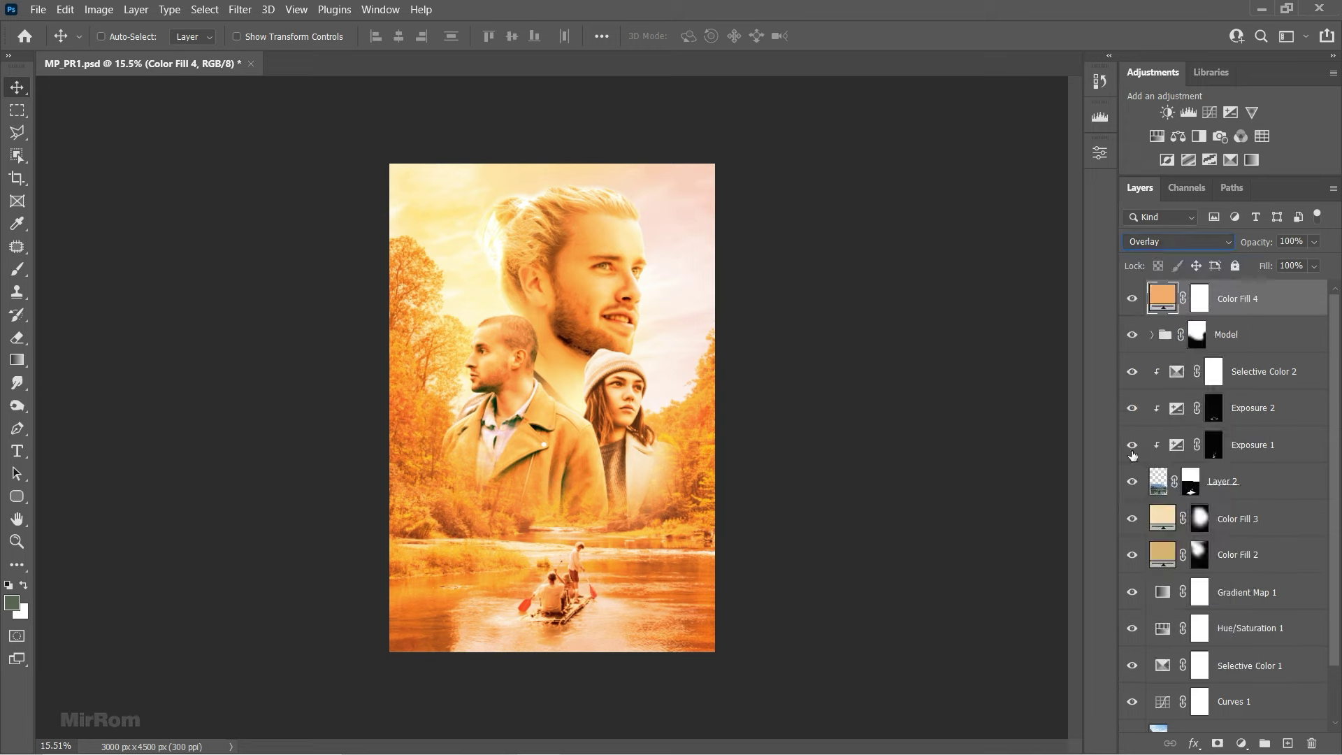
- Invert Color Fill 4's mask and paint the orange tint into the girl's hair
{"action": "left_click", "coordinate": [1199, 299]}
{"action": "key", "text": "ctrl+i"}
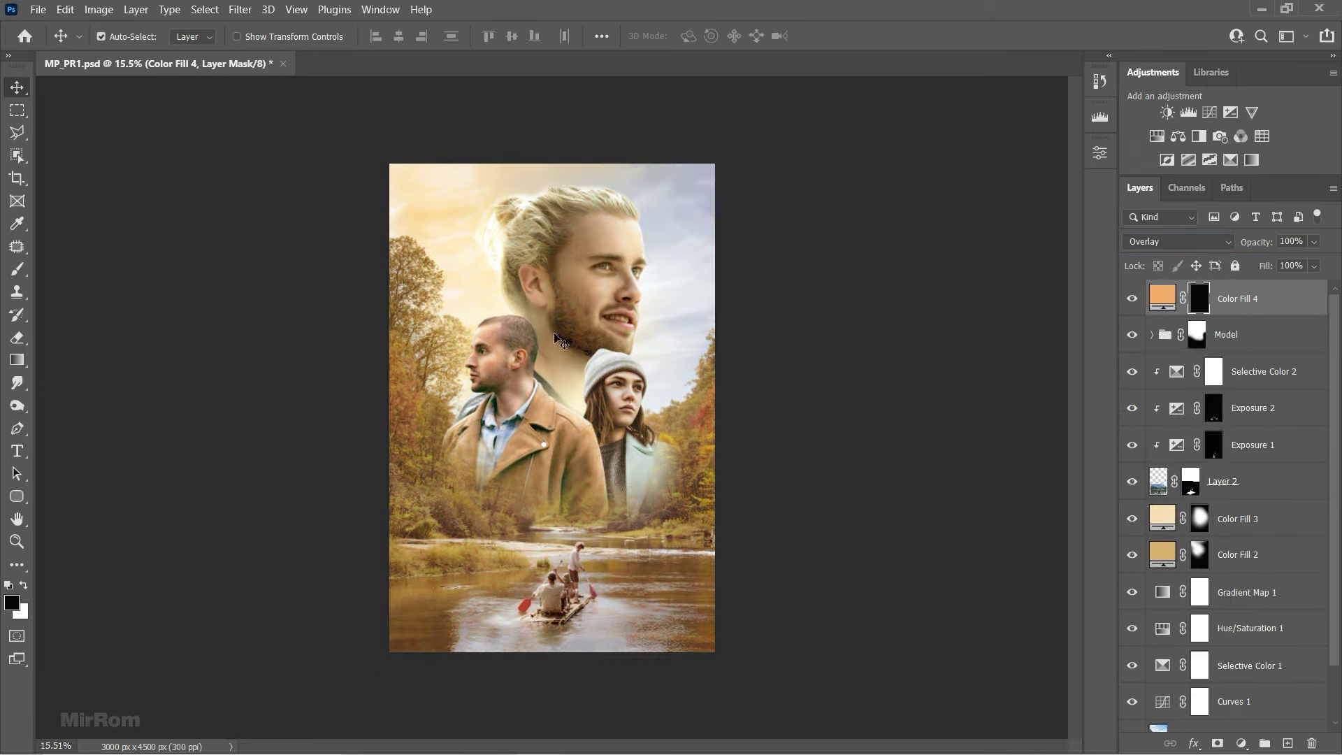
{"action": "scroll", "coordinate": [529, 308], "scroll_direction": "up", "scroll_amount": 3, "text": "alt"}
{"action": "key", "text": "b"}
{"action": "key", "text": "bracketleft"}
{"action": "key", "text": "bracketleft"}
{"action": "key", "text": "bracketleft"}
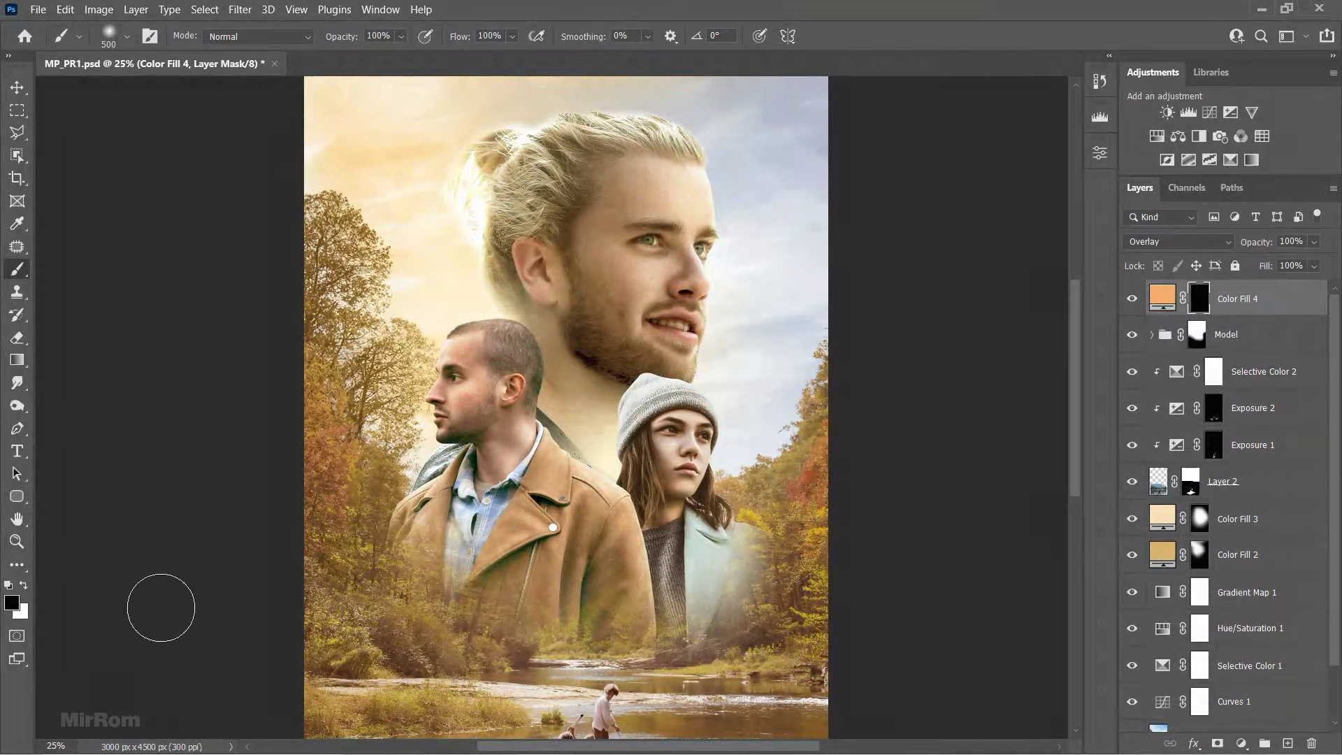
{"action": "key", "text": "x"}
{"action": "key", "text": "bracketright"}
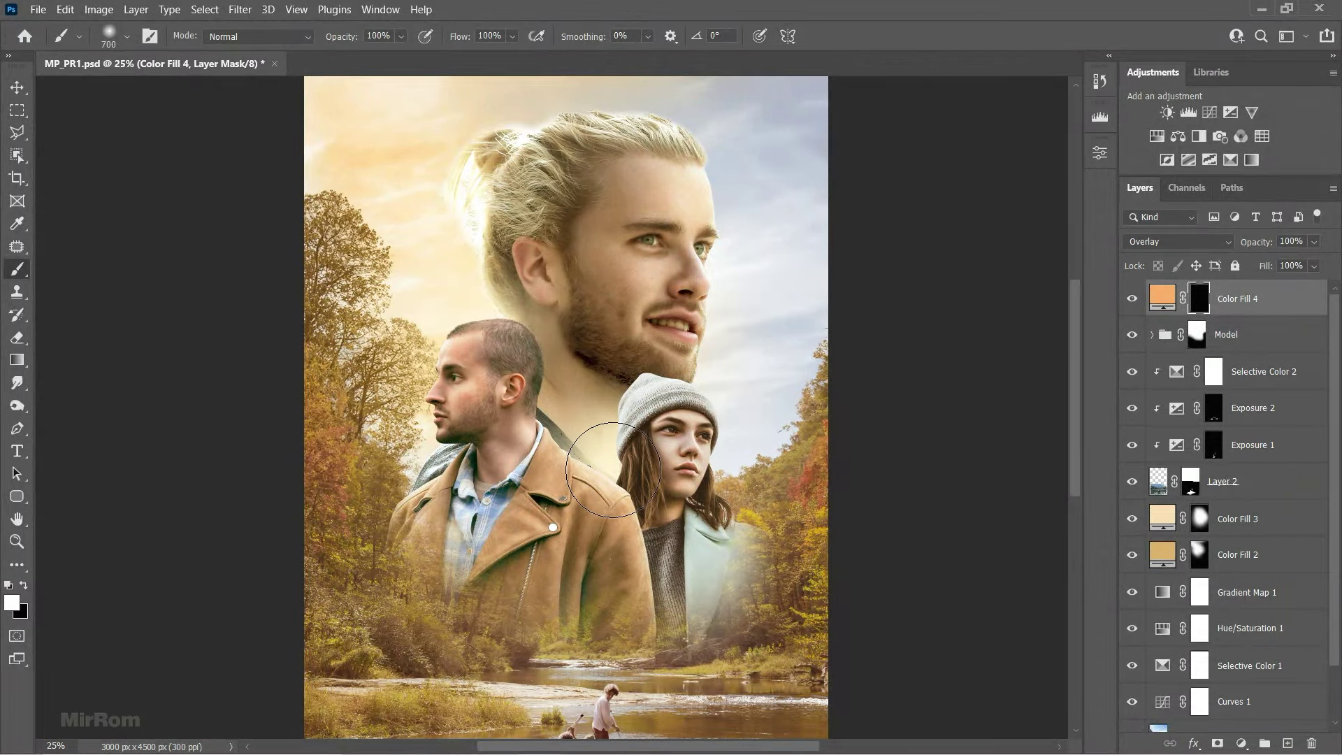
{"action": "left_click_drag", "start_coordinate": [617, 457], "coordinate": [626, 489]}
- Add orange glow behind the short-haired man's head and on his jacket shoulder
{"action": "key", "text": "bracketright"}
{"action": "key", "text": "bracketleft"}
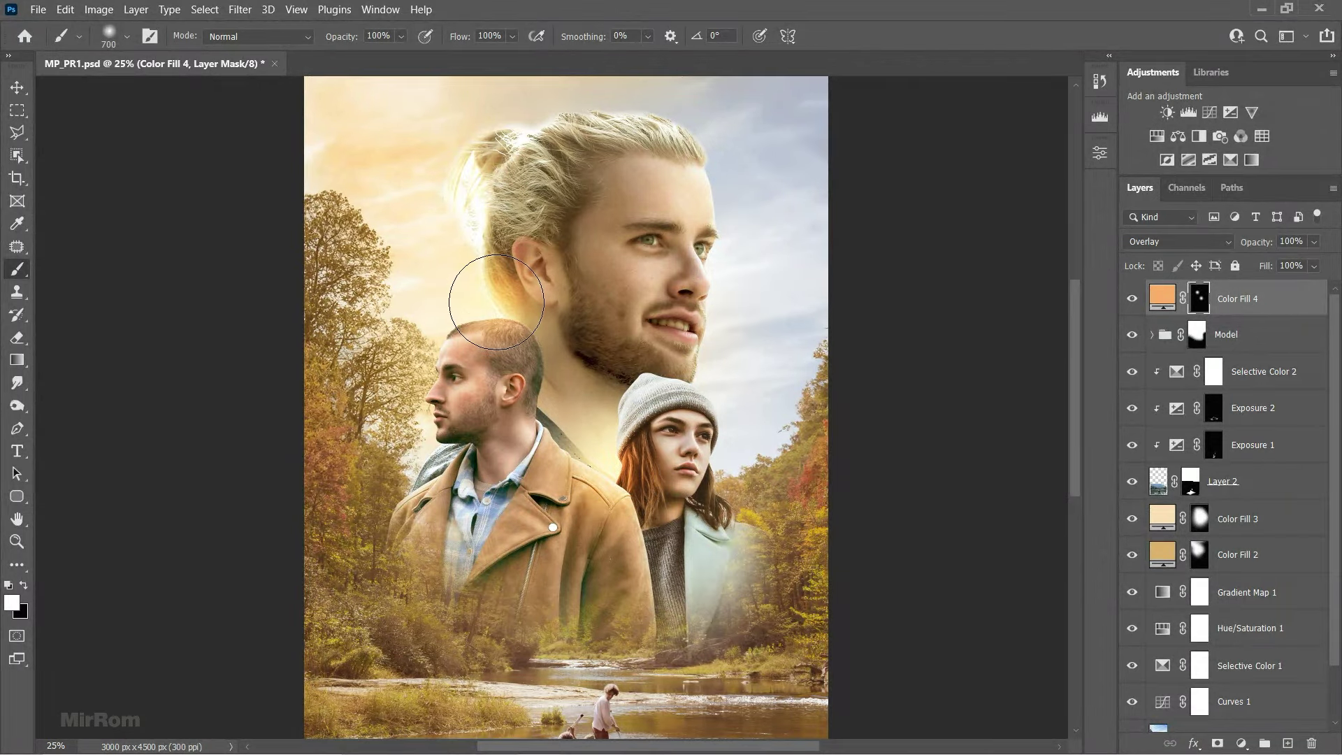
{"action": "left_click", "coordinate": [505, 310]}
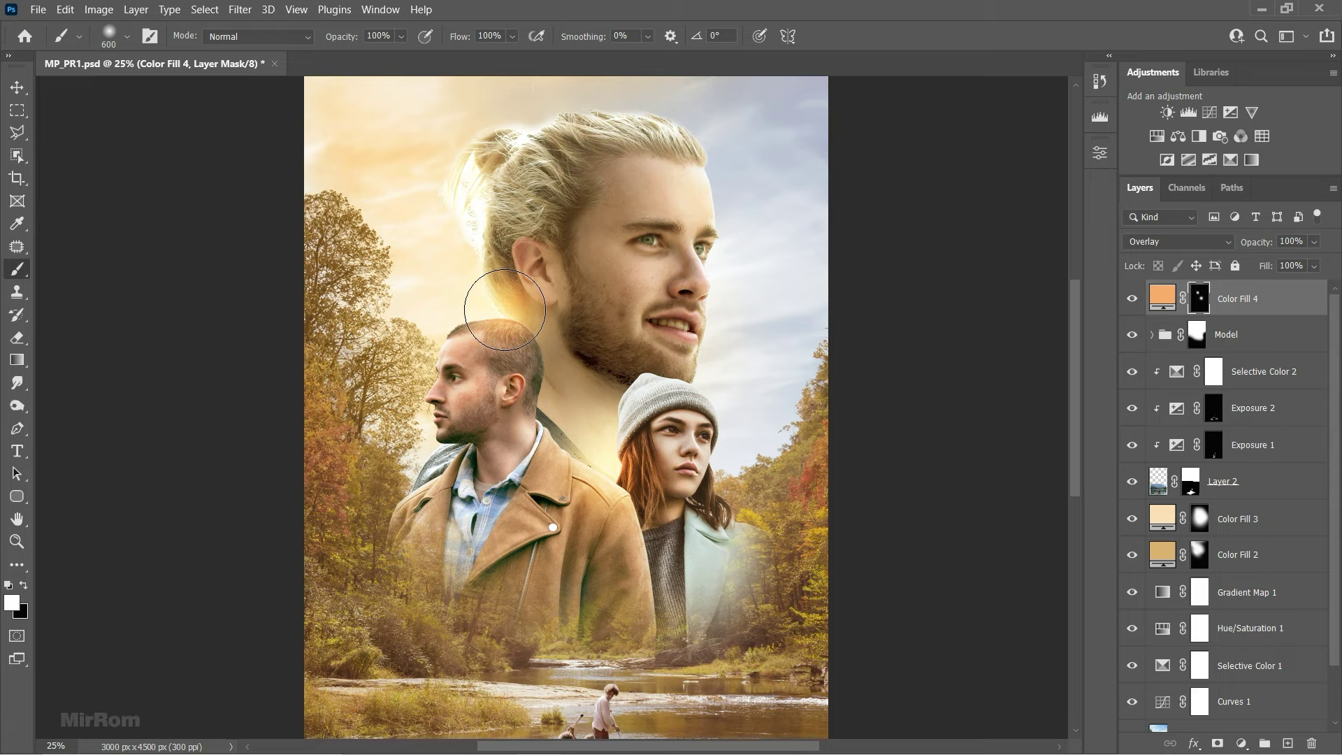
{"action": "left_click", "coordinate": [428, 467]}
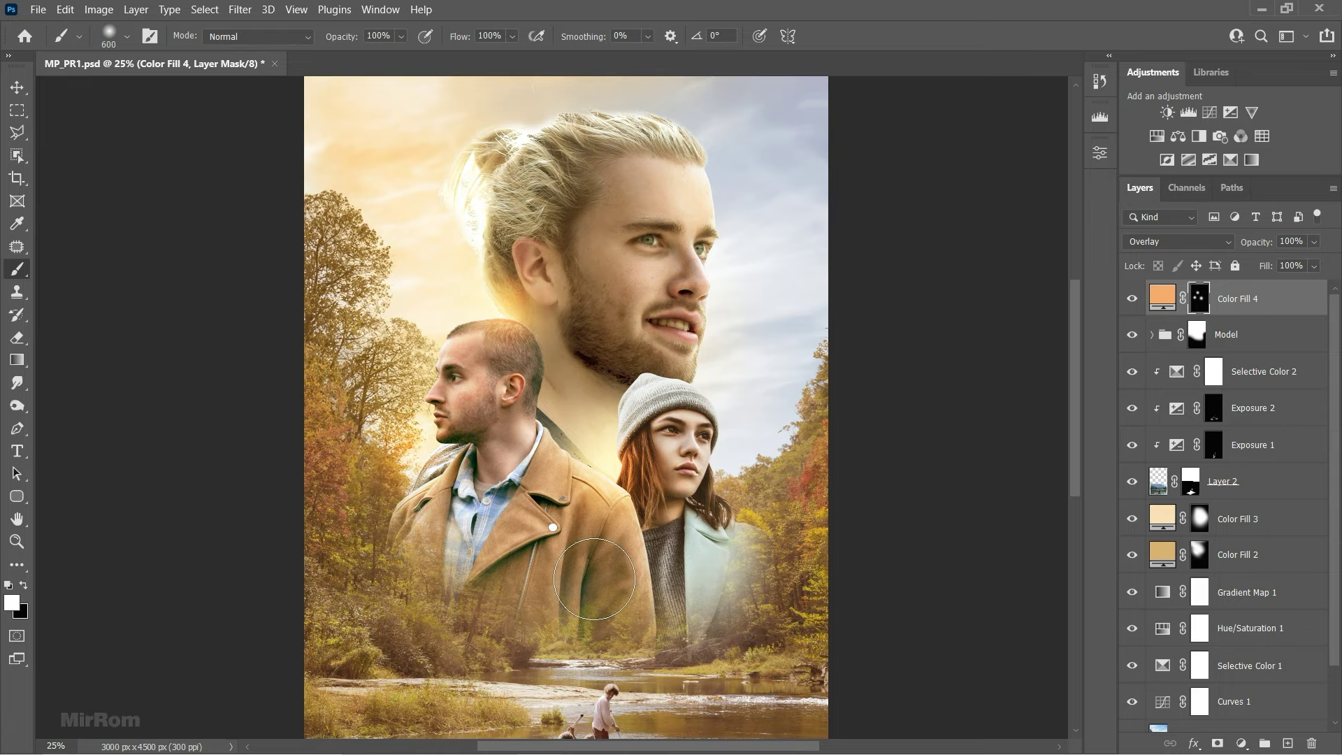
{"action": "key", "text": "v"}
{"action": "key", "text": "ctrl+minus"}
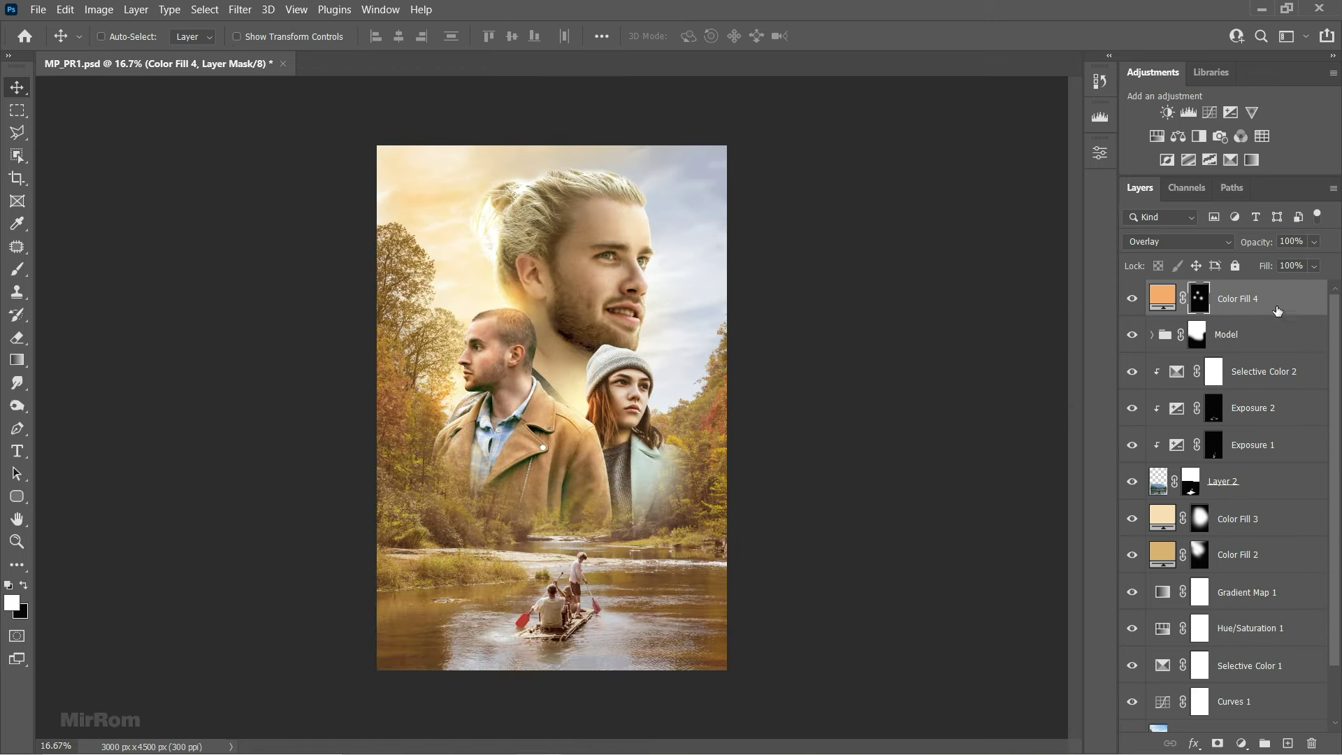
{"action": "left_click", "coordinate": [1162, 297]}
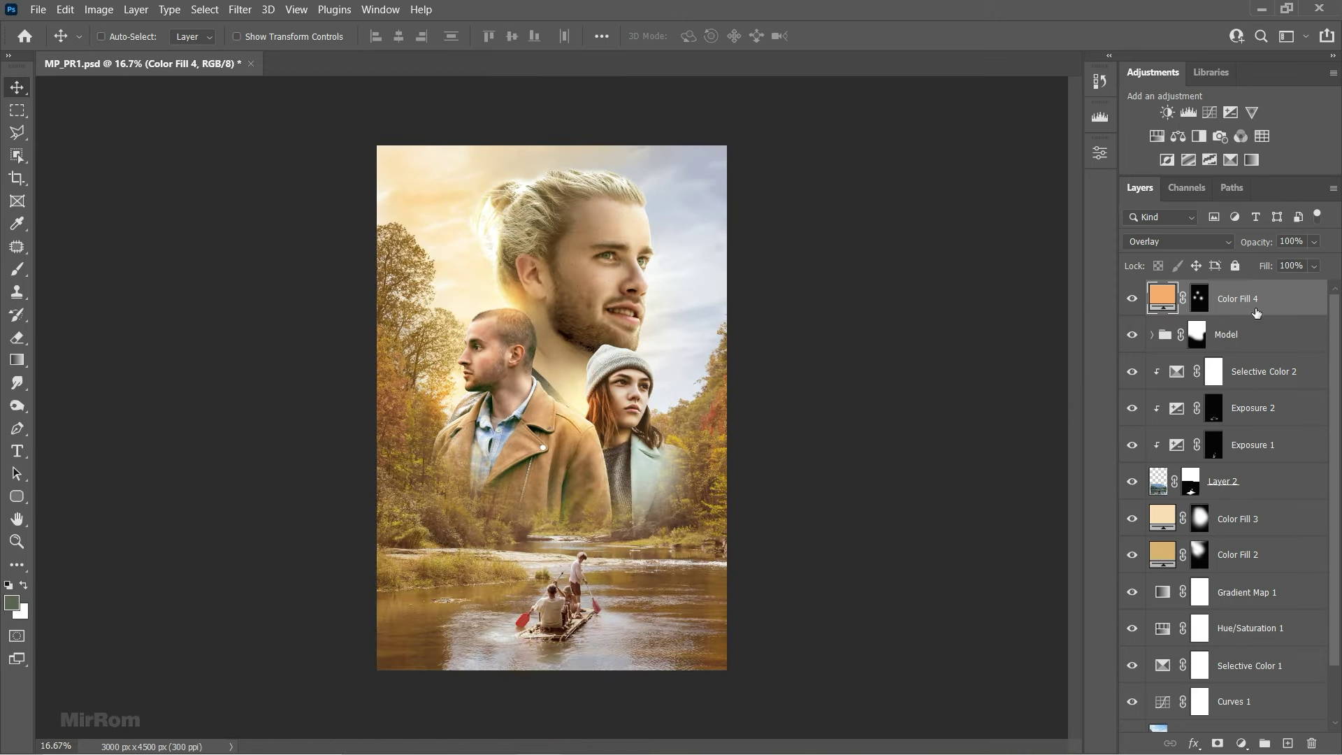
- Select Layer 3 and add a layer mask to it
{"action": "scroll", "coordinate": [1213, 441], "scroll_direction": "down", "scroll_amount": 2}
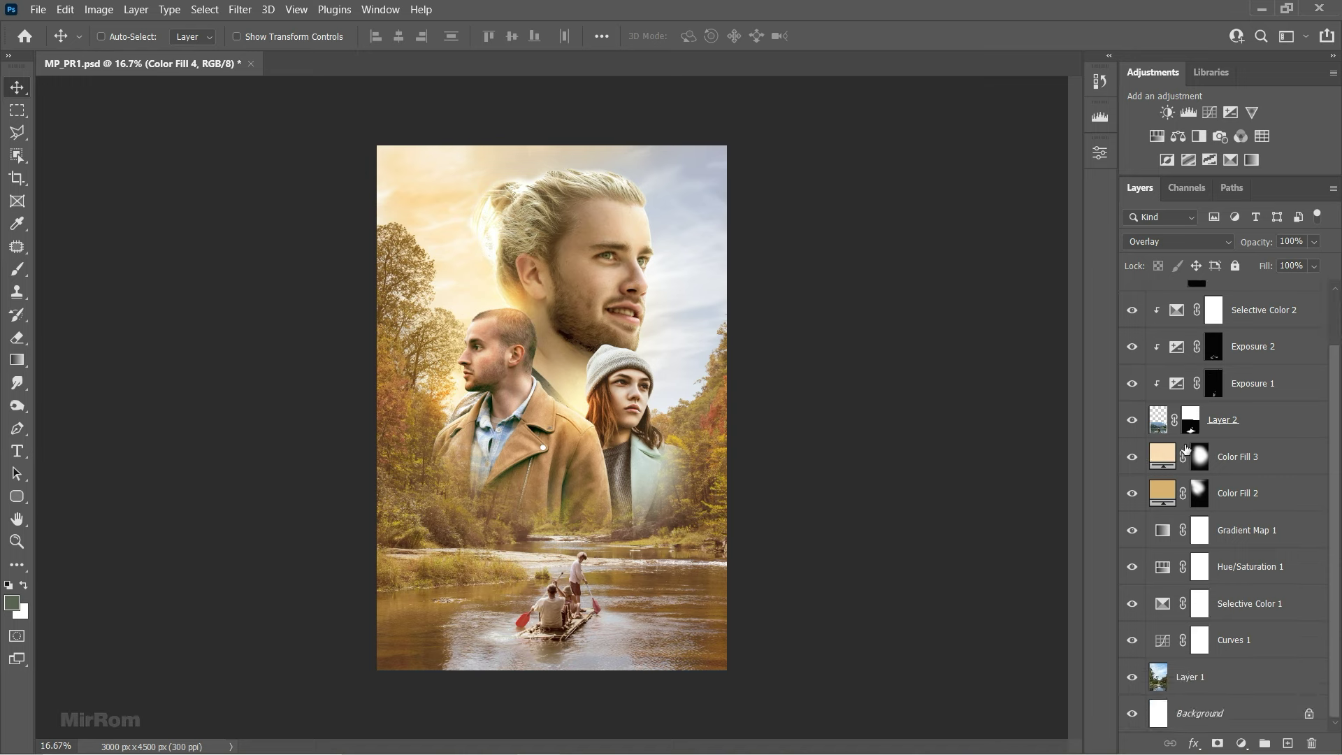
{"action": "scroll", "coordinate": [1188, 454], "scroll_direction": "up", "scroll_amount": 10}
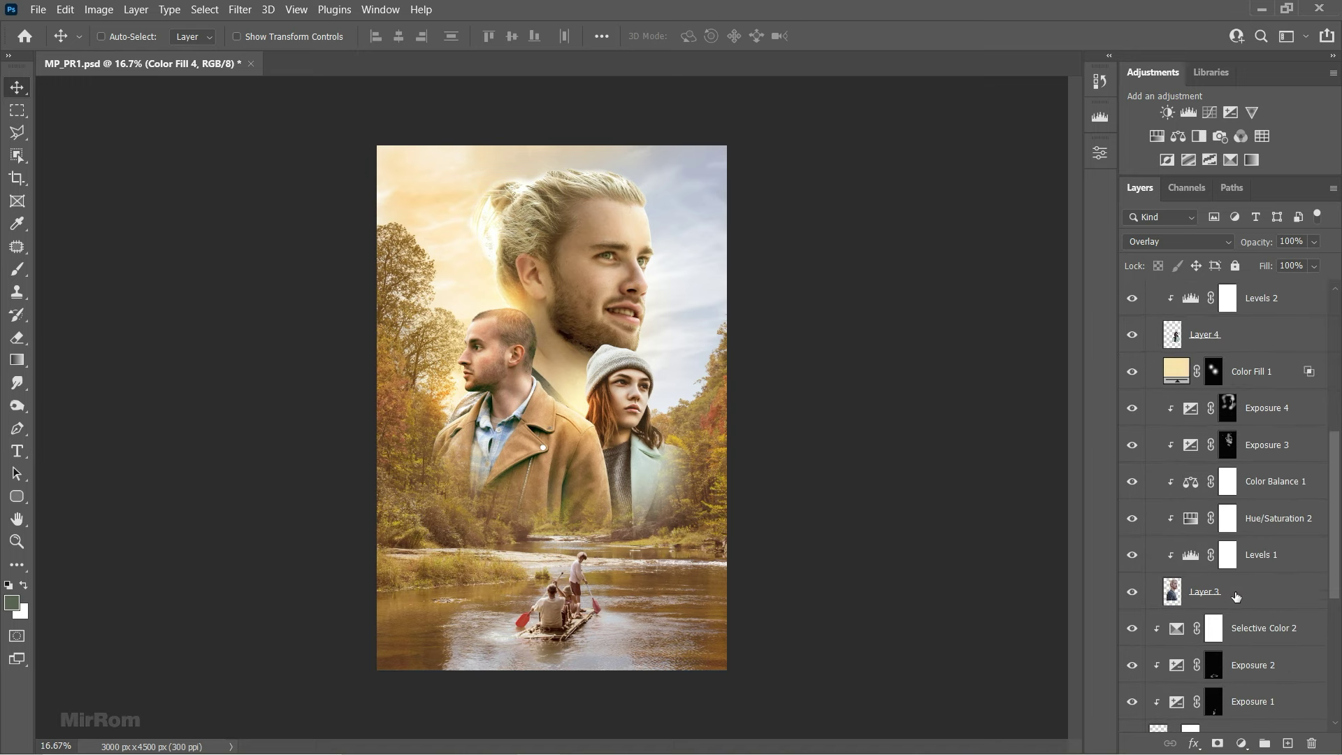
{"action": "left_click", "coordinate": [1236, 596]}
{"action": "left_click", "coordinate": [1217, 743]}
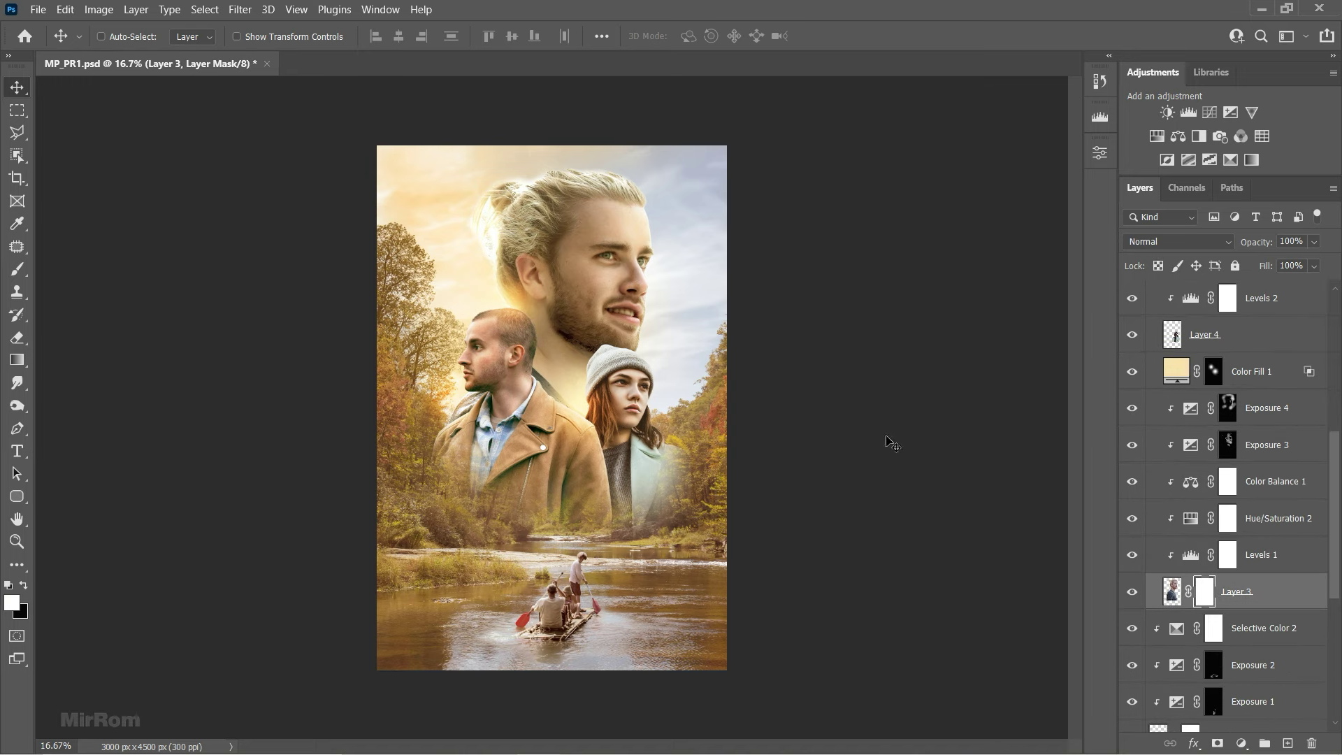
{"action": "scroll", "coordinate": [470, 175], "scroll_direction": "up", "scroll_amount": 1}
{"action": "scroll", "coordinate": [482, 203], "scroll_direction": "up", "scroll_amount": 1}
{"action": "scroll", "coordinate": [472, 227], "scroll_direction": "up", "scroll_amount": 1}
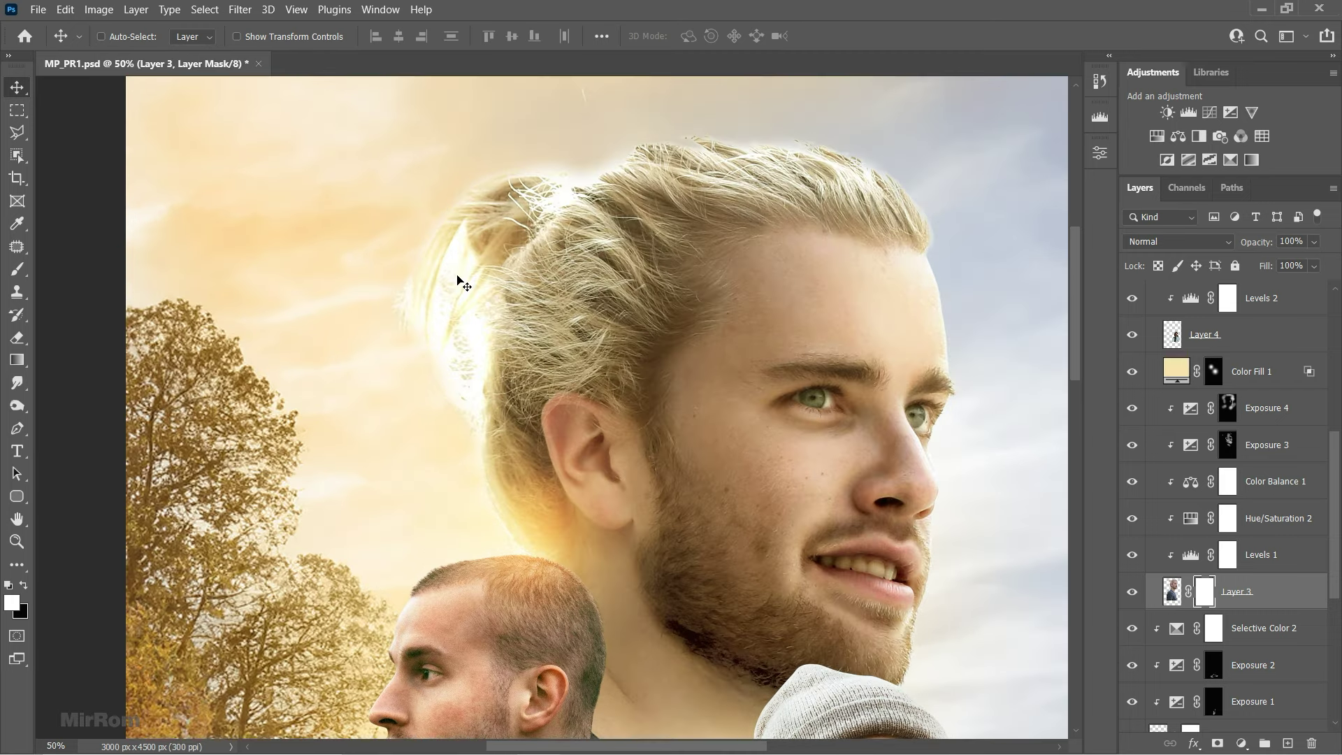
- Paint black on Layer 3's mask to dim the bright glow along the blond man's hair
{"action": "key", "text": "b"}
{"action": "key", "text": "bracketleft"}
{"action": "key", "text": "bracketleft"}
{"action": "key", "text": "bracketleft"}
{"action": "key", "text": "bracketleft"}
{"action": "key", "text": "bracketleft"}
{"action": "key", "text": "x"}
{"action": "left_click_drag", "start_coordinate": [455, 252], "coordinate": [473, 386]}
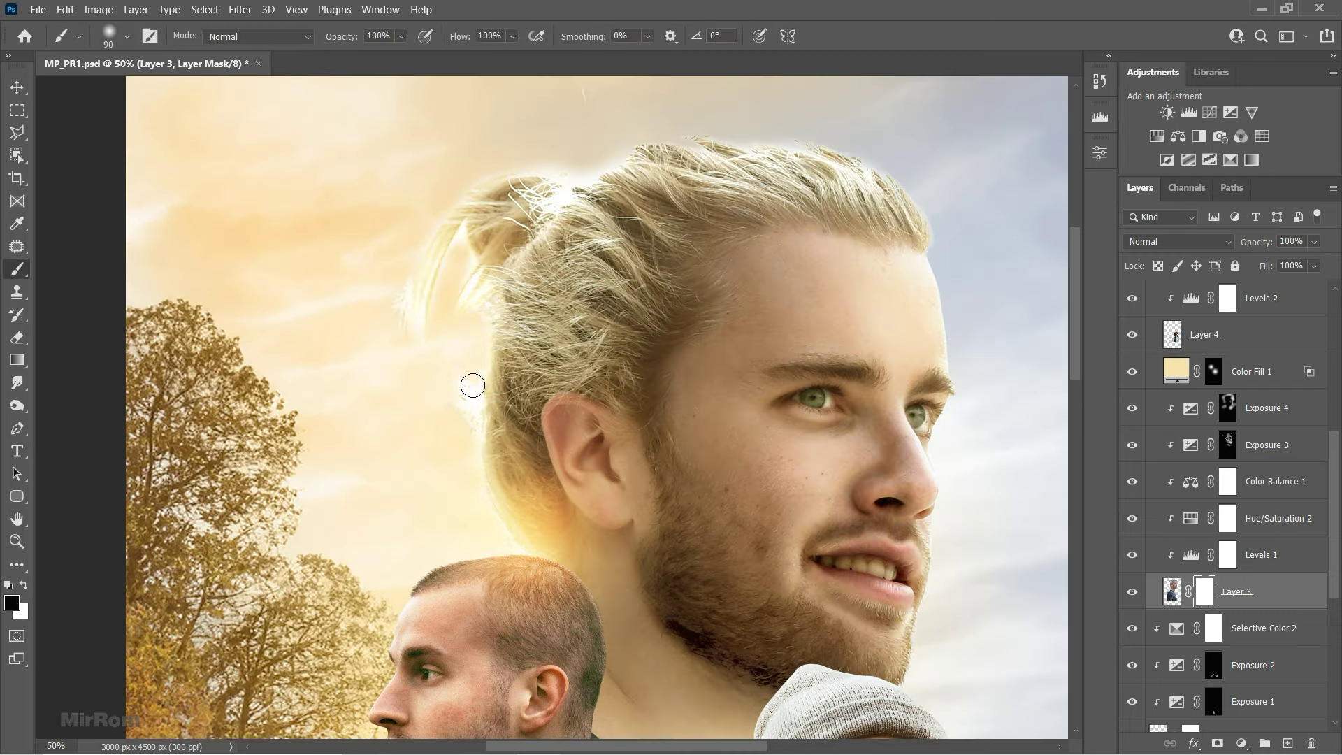
{"action": "key", "text": "bracketleft"}
{"action": "key", "text": "bracketleft"}
{"action": "key", "text": "bracketleft"}
{"action": "key", "text": "bracketleft"}
{"action": "key", "text": "bracketleft"}
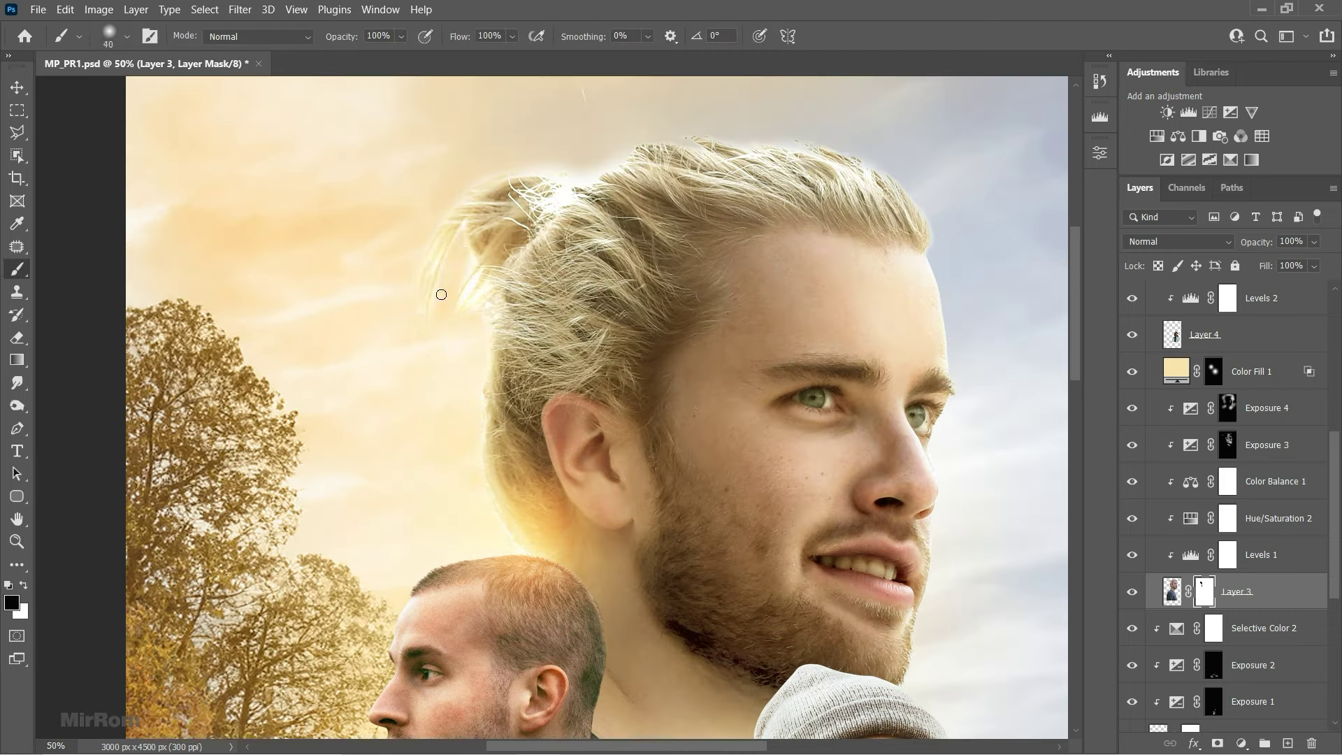
{"action": "key", "text": "bracketright"}
{"action": "key", "text": "bracketright"}
{"action": "key", "text": "bracketright"}
{"action": "left_click_drag", "start_coordinate": [607, 152], "coordinate": [522, 156]}
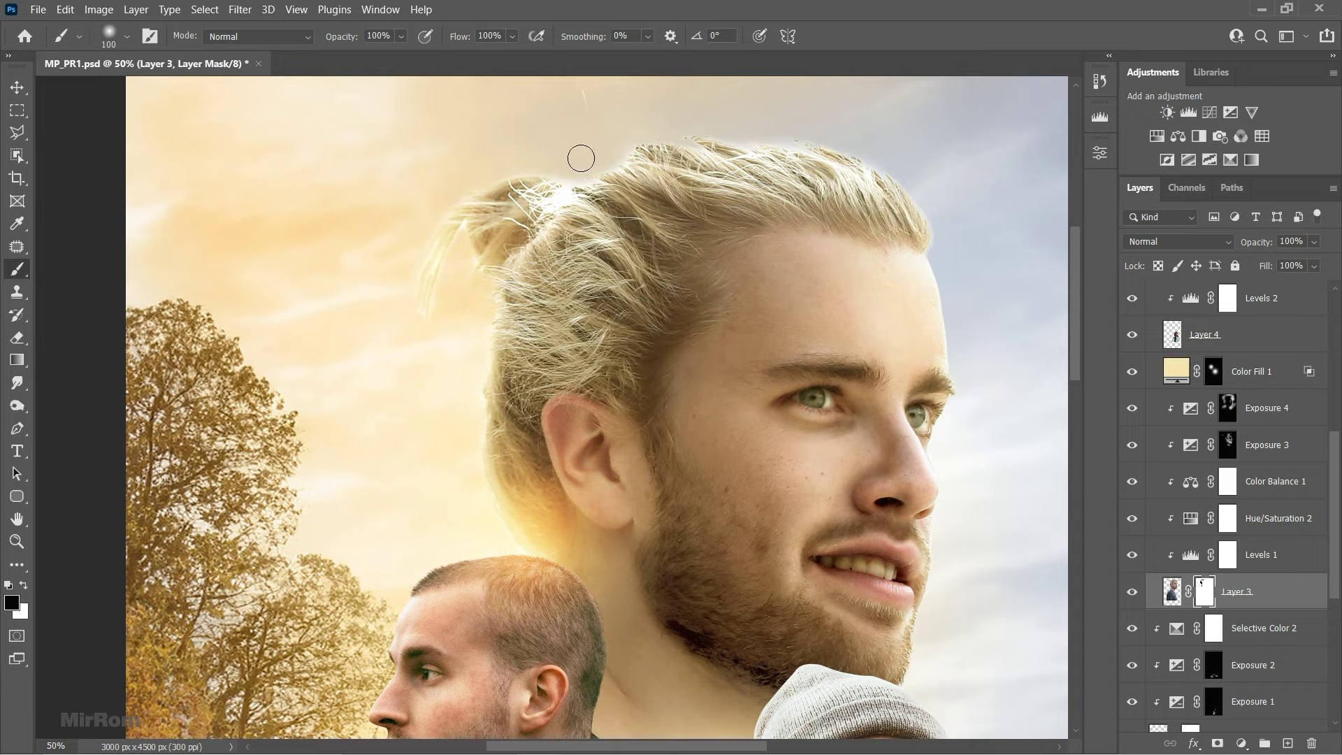
{"action": "key", "text": "ctrl+0"}
{"action": "key", "text": "v"}
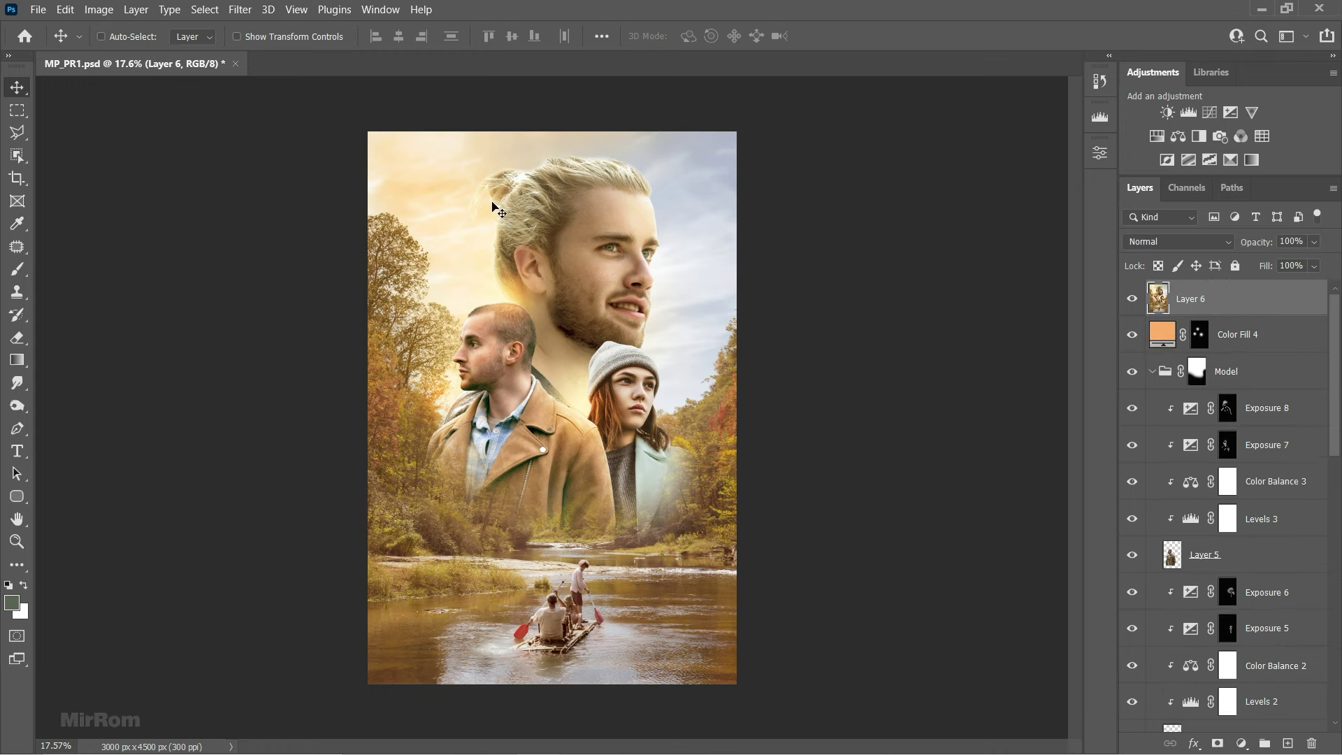
- Open the Camera Raw Filter and lower Exposure to -0.20 in the Light panel
{"action": "left_click", "coordinate": [239, 10]}
{"action": "left_click", "coordinate": [301, 130]}
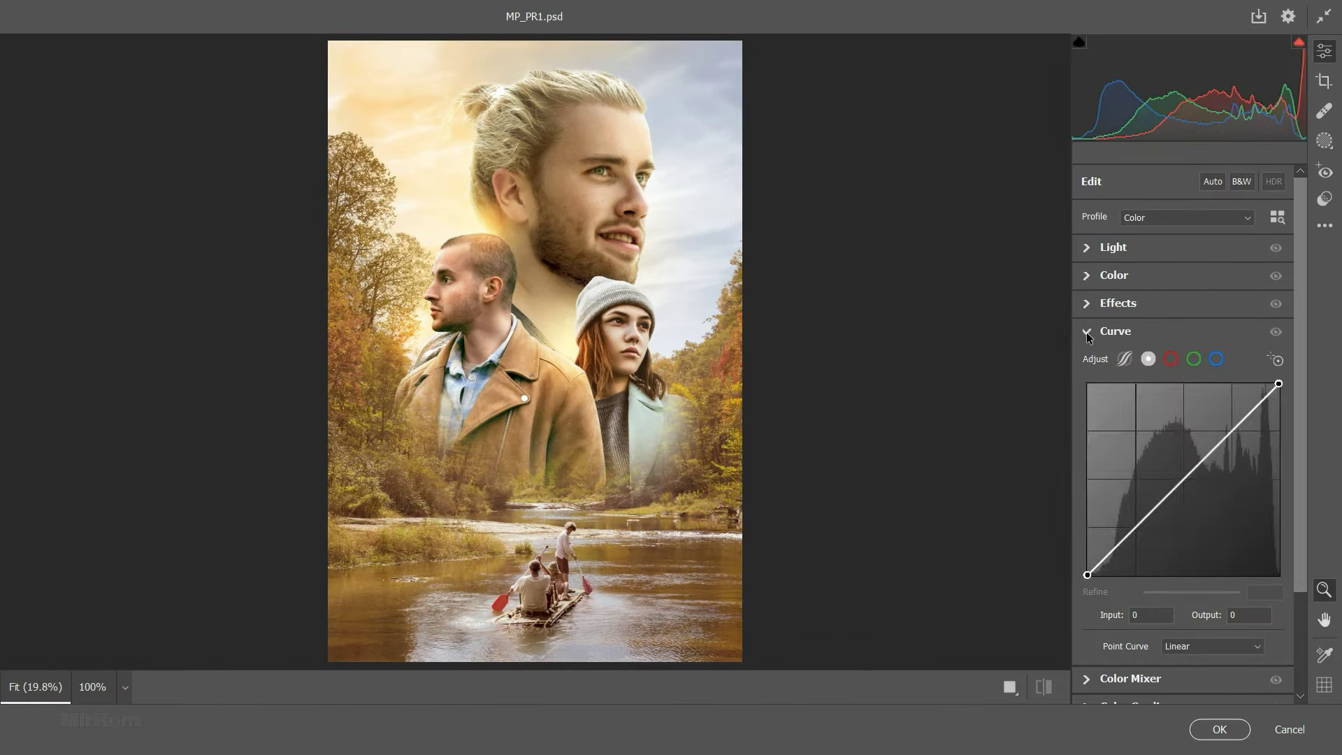
{"action": "left_click", "coordinate": [1089, 330]}
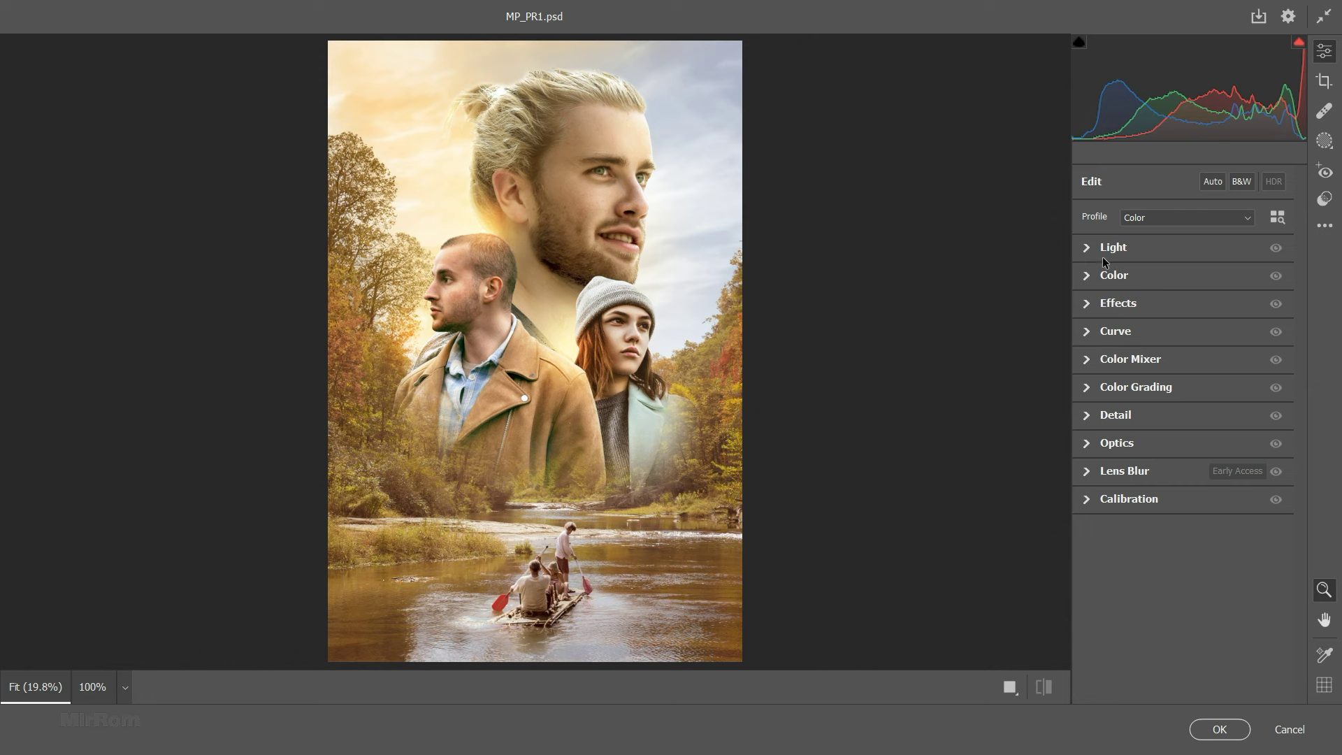
{"action": "left_click", "coordinate": [1105, 254]}
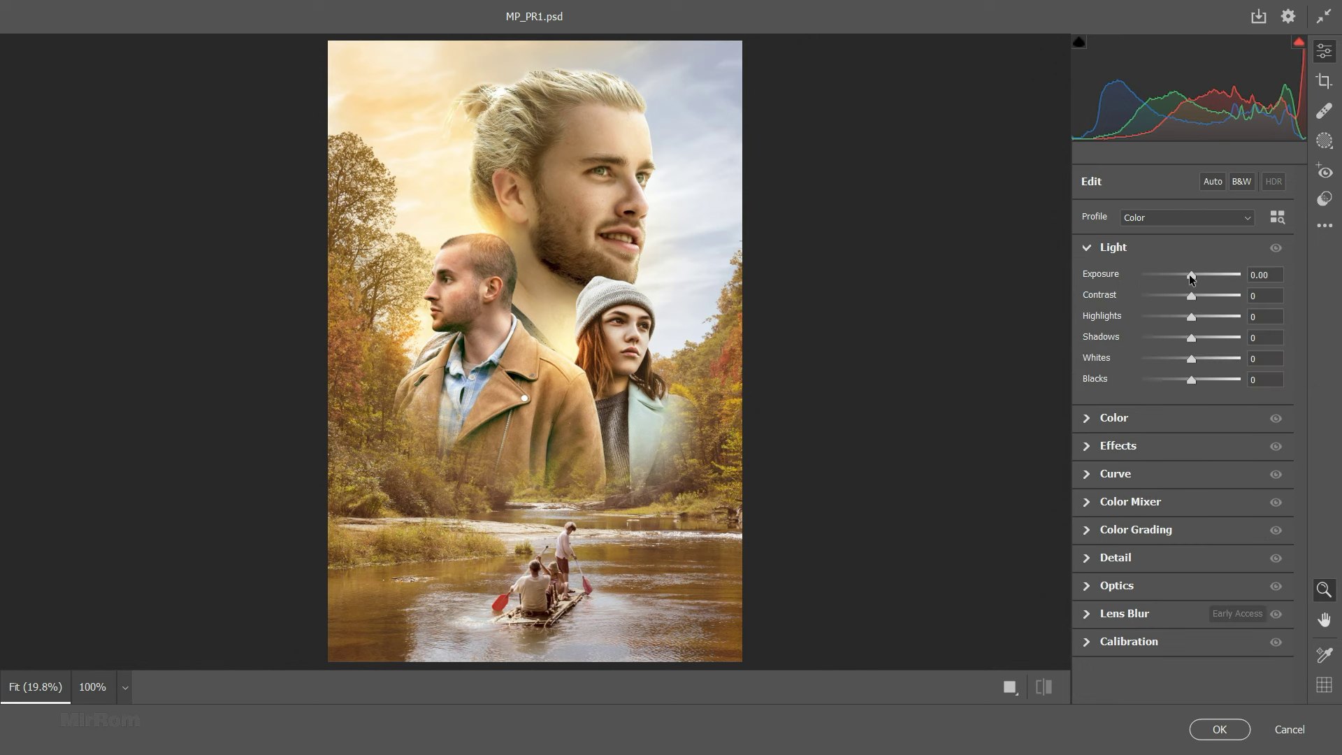
{"action": "mouse_move", "coordinate": [1192, 279]}
{"action": "left_mouse_down"}
{"action": "mouse_move", "coordinate": [1194, 298]}
{"action": "mouse_move", "coordinate": [1147, 322]}
{"action": "left_mouse_up"}
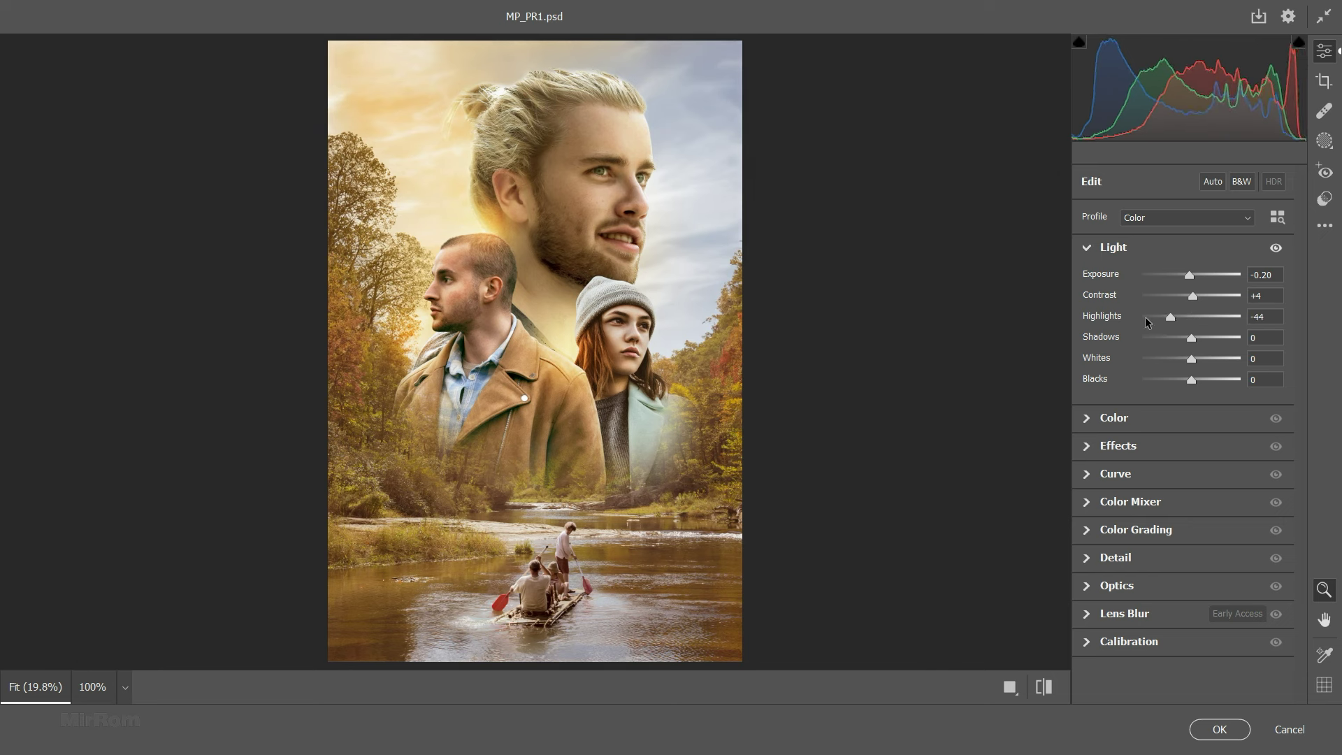
- In Effects, raise Clarity to +24 and add a -33 vignette
{"action": "left_click", "coordinate": [1091, 249]}
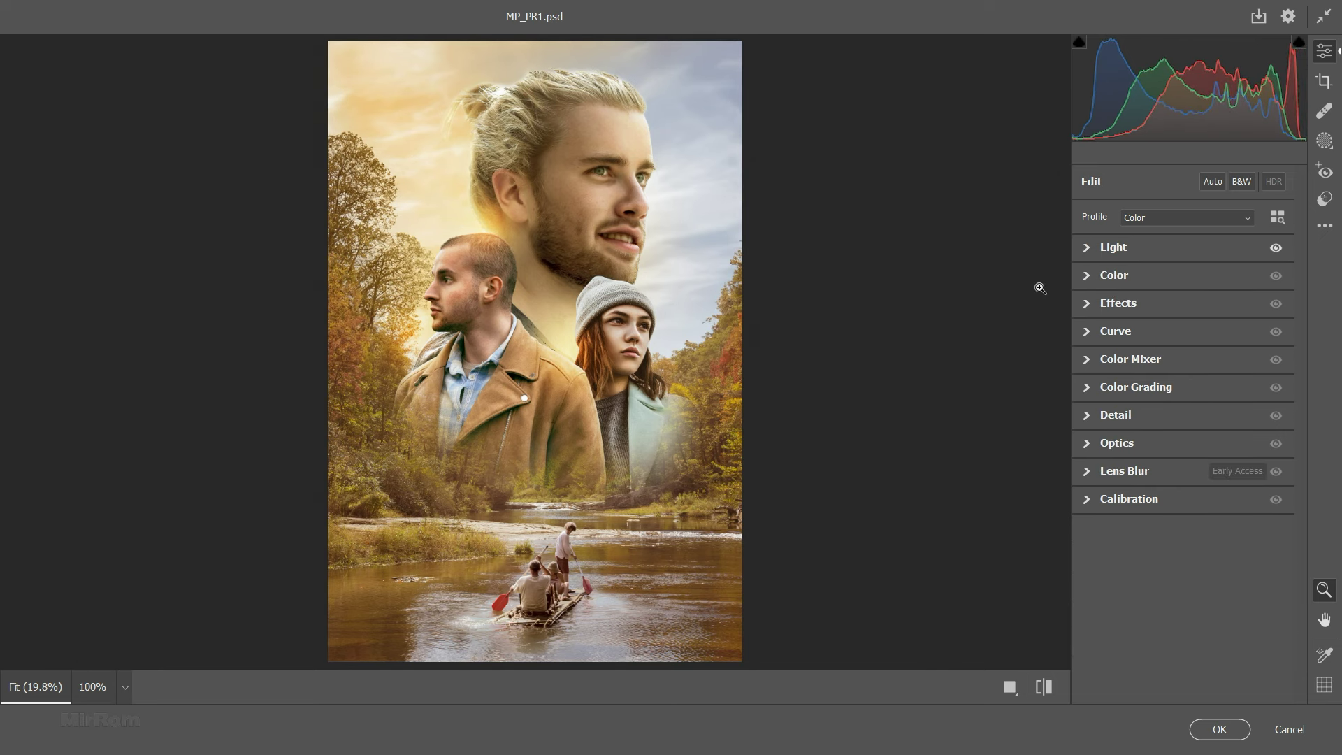
{"action": "left_click", "coordinate": [1088, 306]}
{"action": "left_click_drag", "start_coordinate": [1191, 350], "coordinate": [1200, 350]}
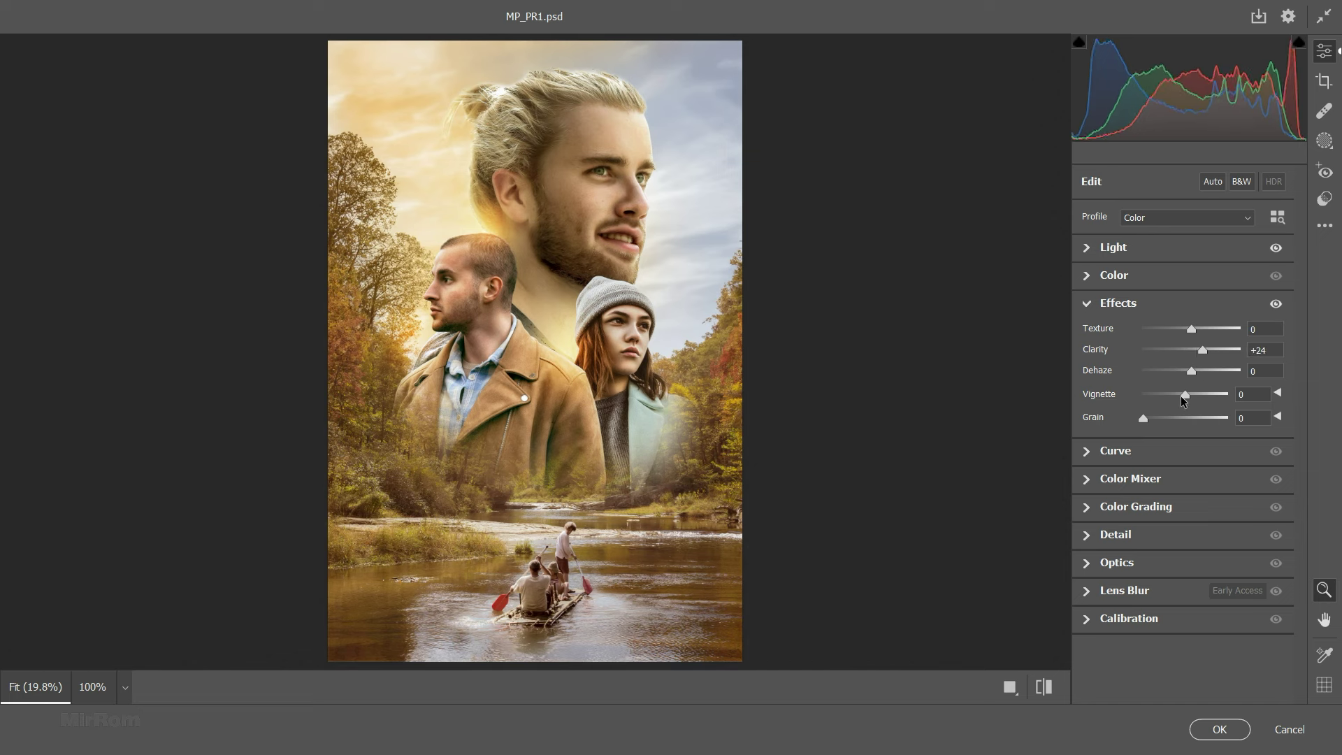
{"action": "left_click_drag", "start_coordinate": [1184, 396], "coordinate": [1169, 392]}
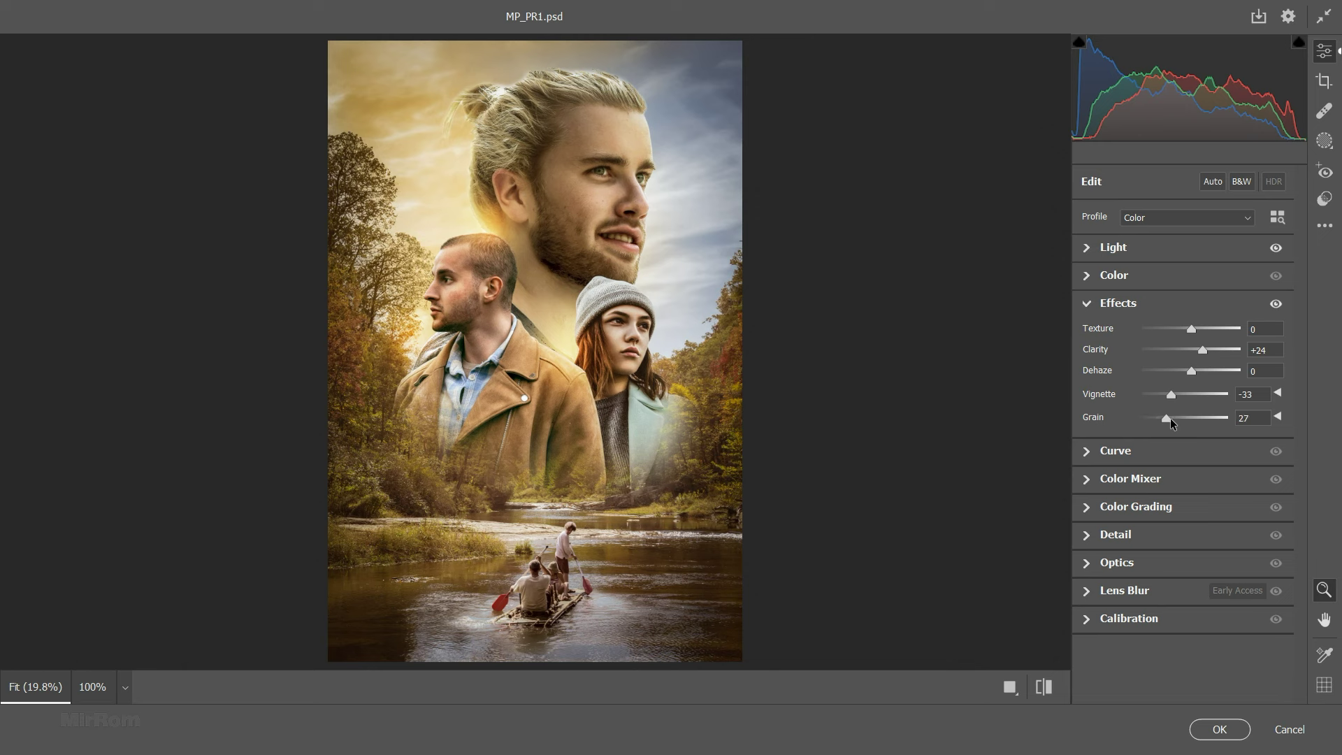
- Grade the midtones yellow with hue 56 and saturation 21
{"action": "left_click", "coordinate": [1088, 305]}
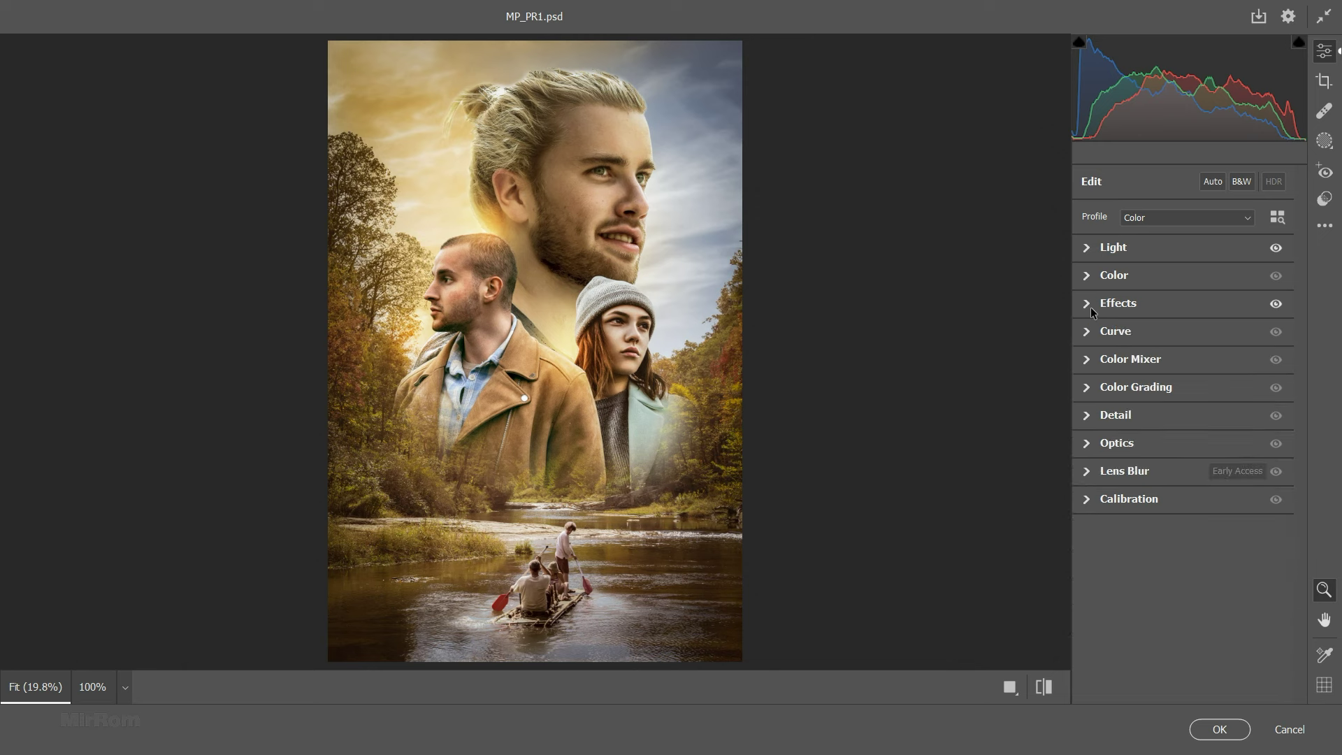
{"action": "left_click", "coordinate": [1122, 388]}
{"action": "left_click", "coordinate": [1197, 276]}
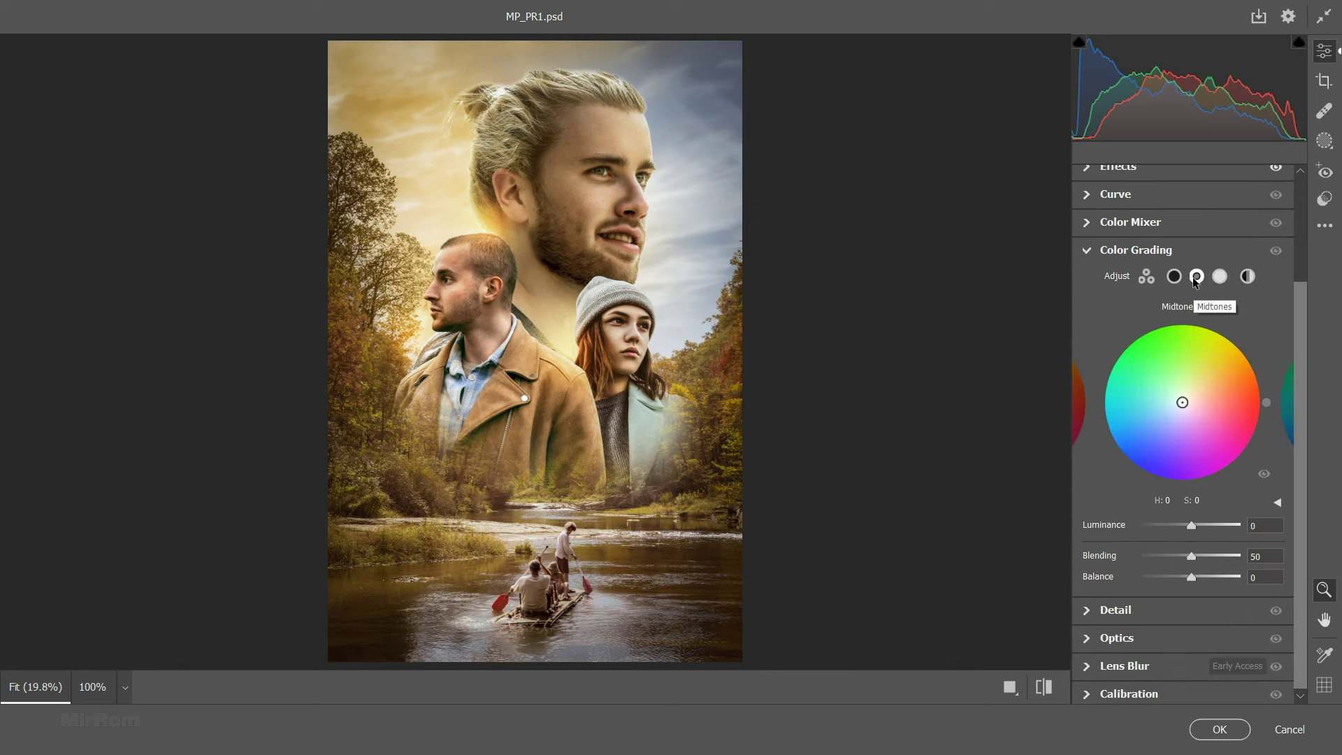
{"action": "left_click_drag", "start_coordinate": [1183, 406], "coordinate": [1189, 393]}
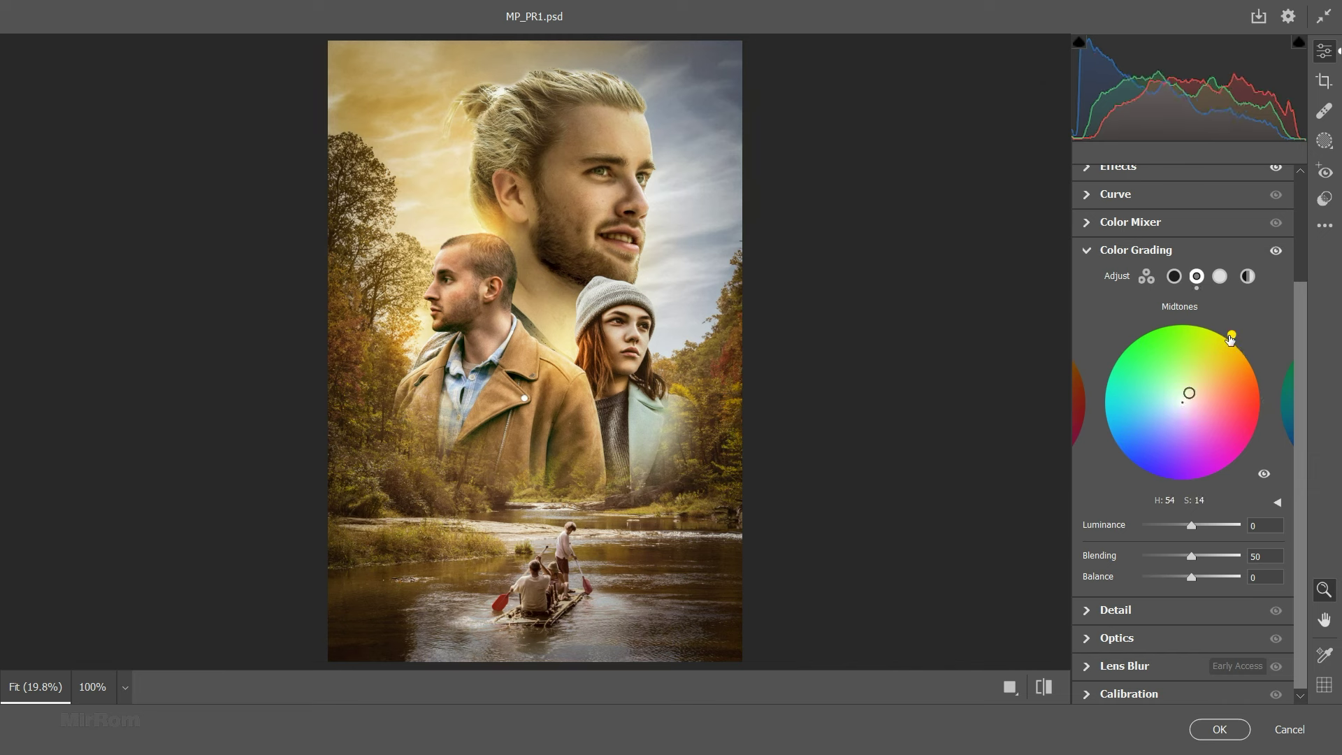
{"action": "left_click_drag", "start_coordinate": [1231, 340], "coordinate": [1232, 335]}
{"action": "left_click_drag", "start_coordinate": [1189, 395], "coordinate": [1193, 389]}
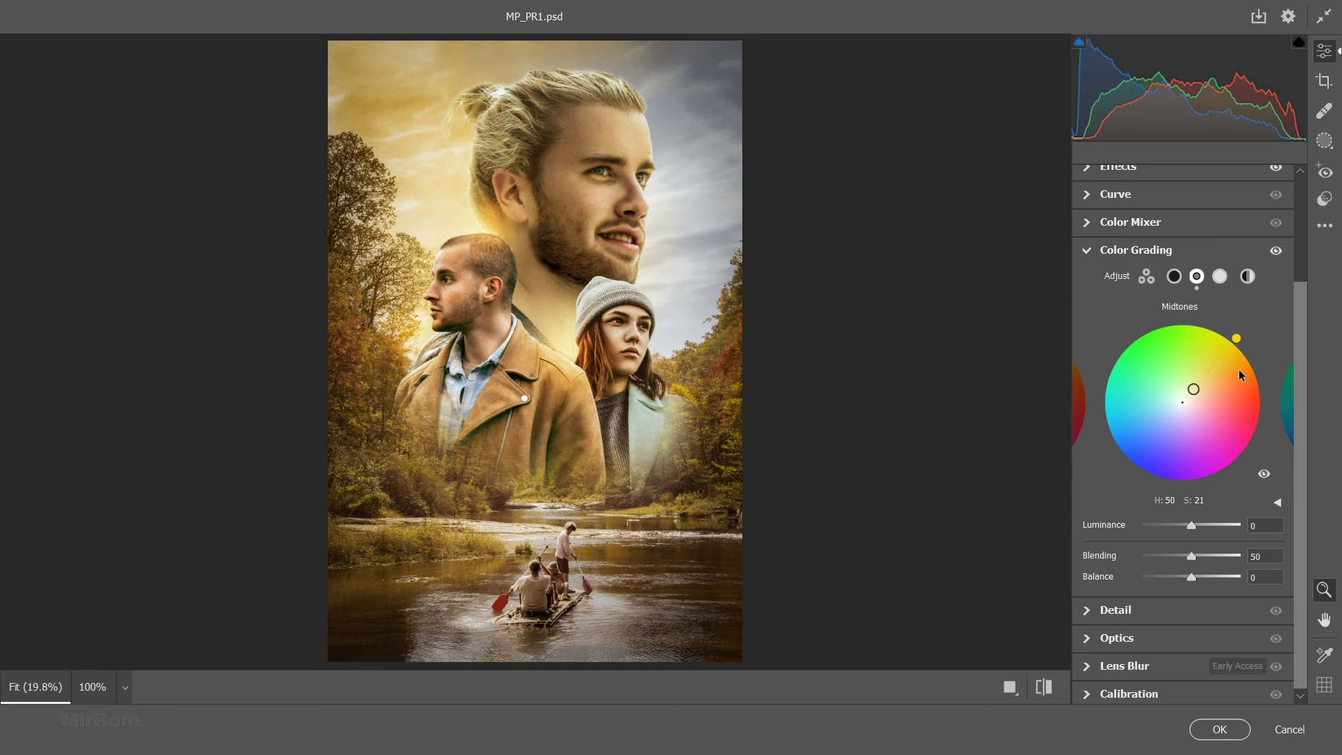
- Tint the shadows violet and the highlights yellow at hue 53, saturation 29
{"action": "left_click", "coordinate": [1175, 276]}
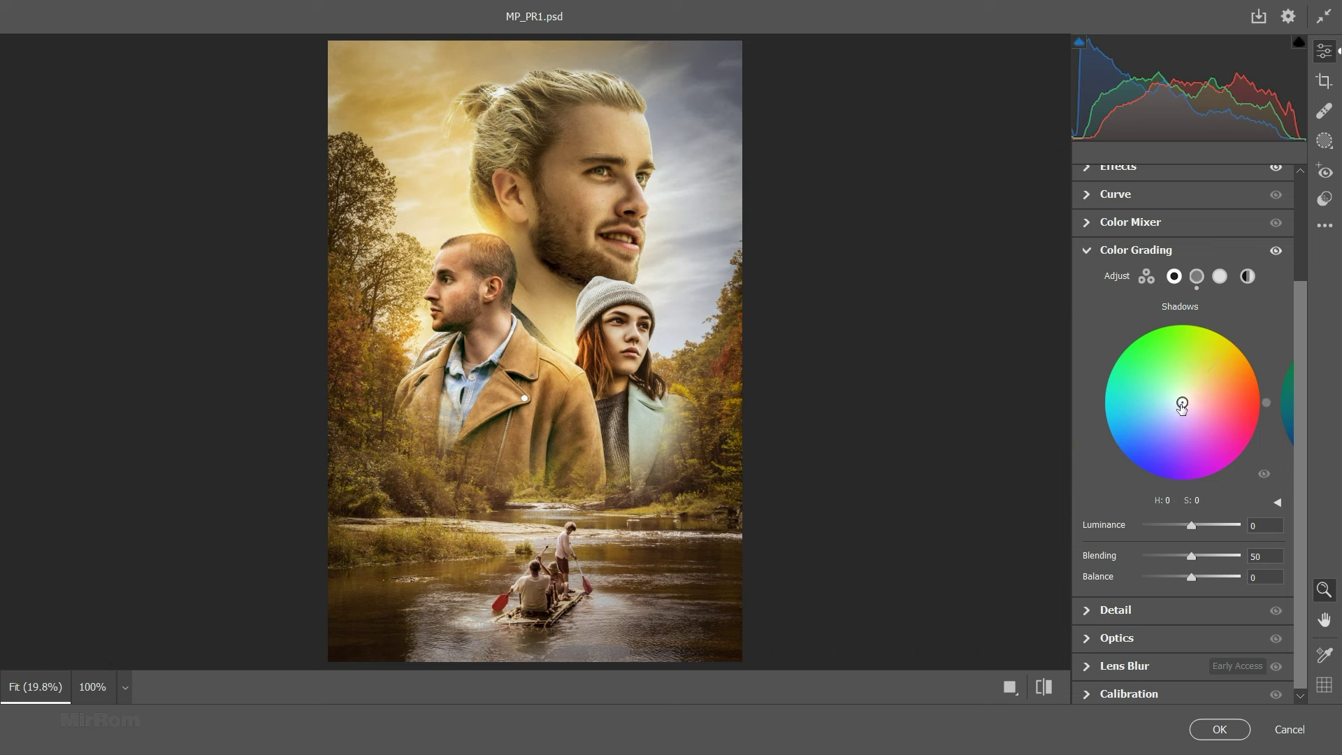
{"action": "left_click_drag", "start_coordinate": [1182, 404], "coordinate": [1183, 421]}
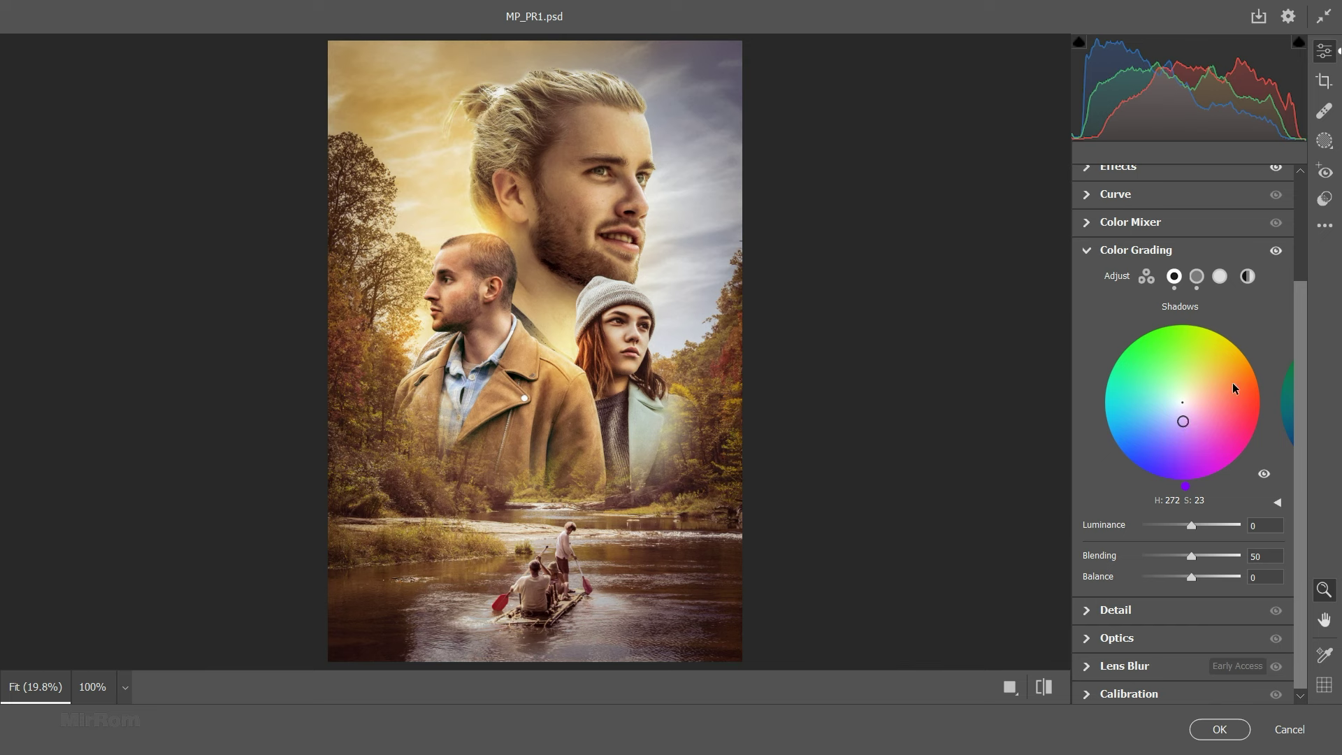
{"action": "left_click", "coordinate": [1220, 276]}
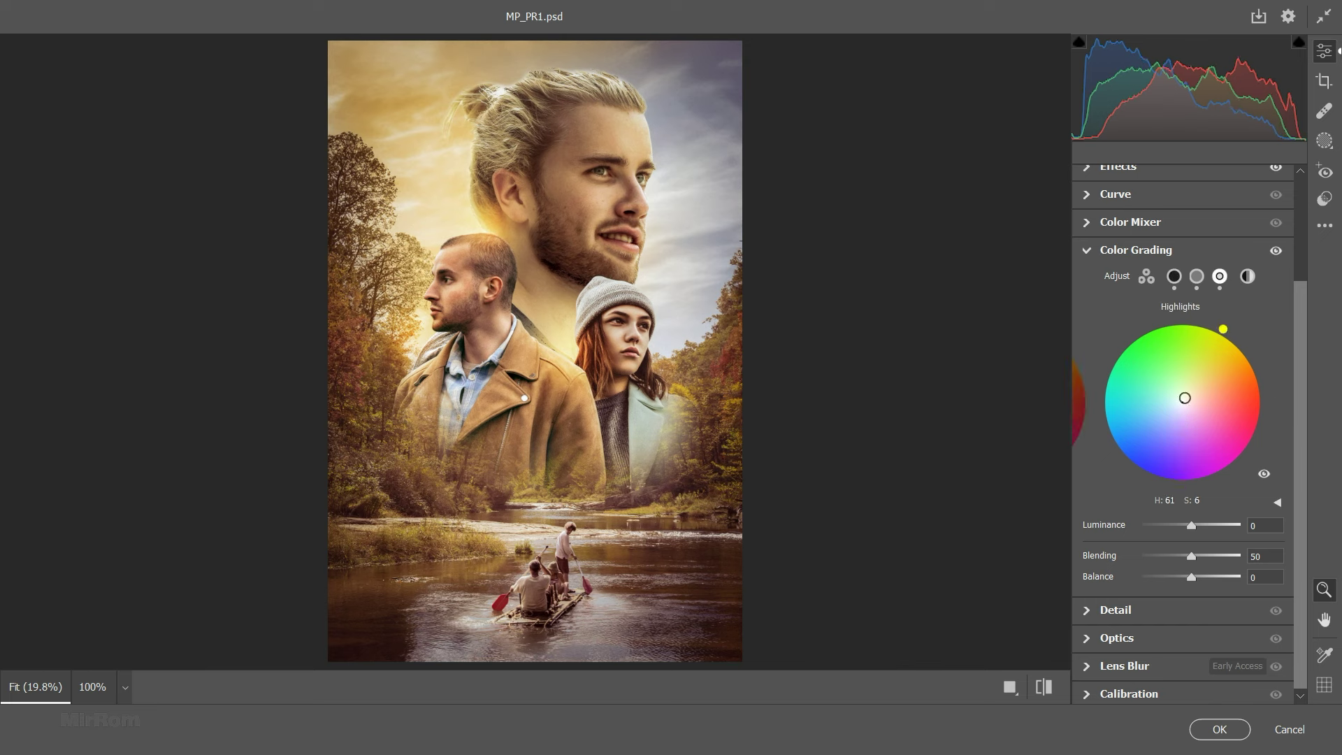
{"action": "left_click_drag", "start_coordinate": [1224, 328], "coordinate": [1231, 336]}
{"action": "left_click_drag", "start_coordinate": [1188, 394], "coordinate": [1197, 384]}
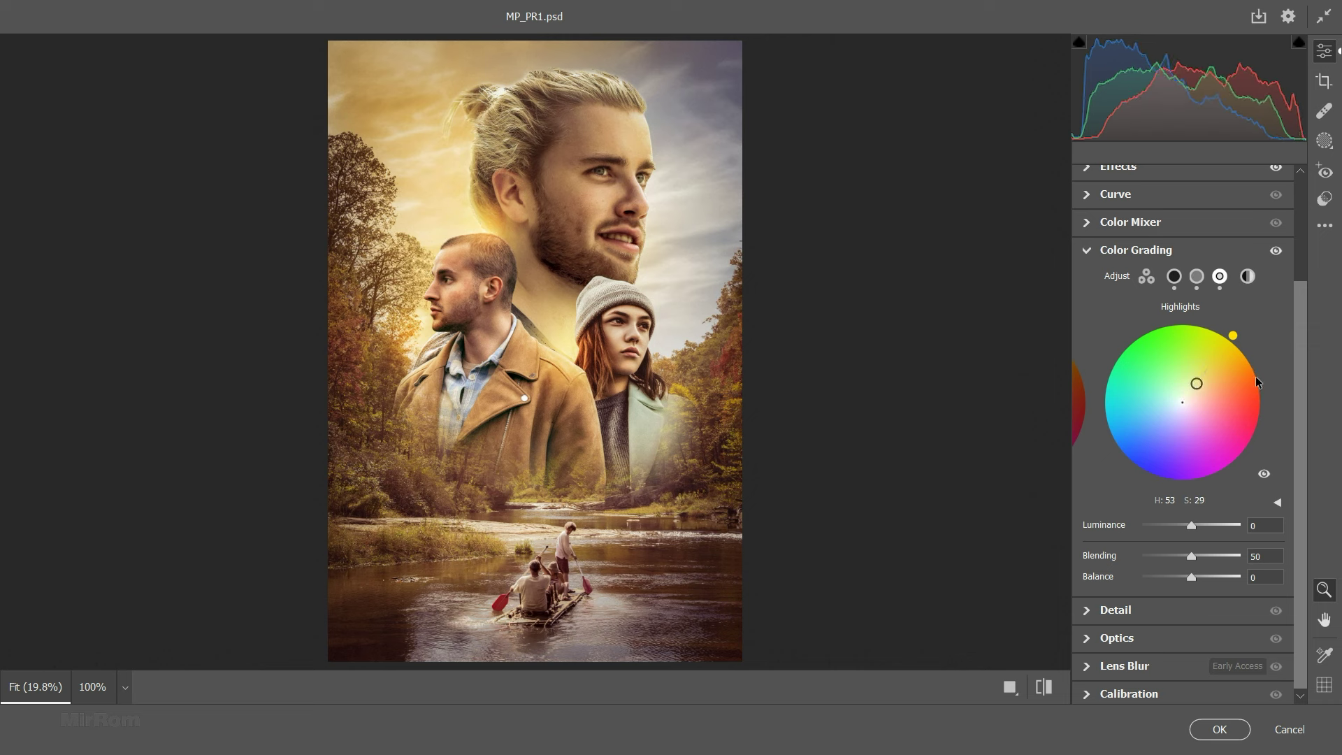
- Raise the curve's black point, lower its white point to 236, and apply Camera Raw
{"action": "left_click", "coordinate": [1088, 249]}
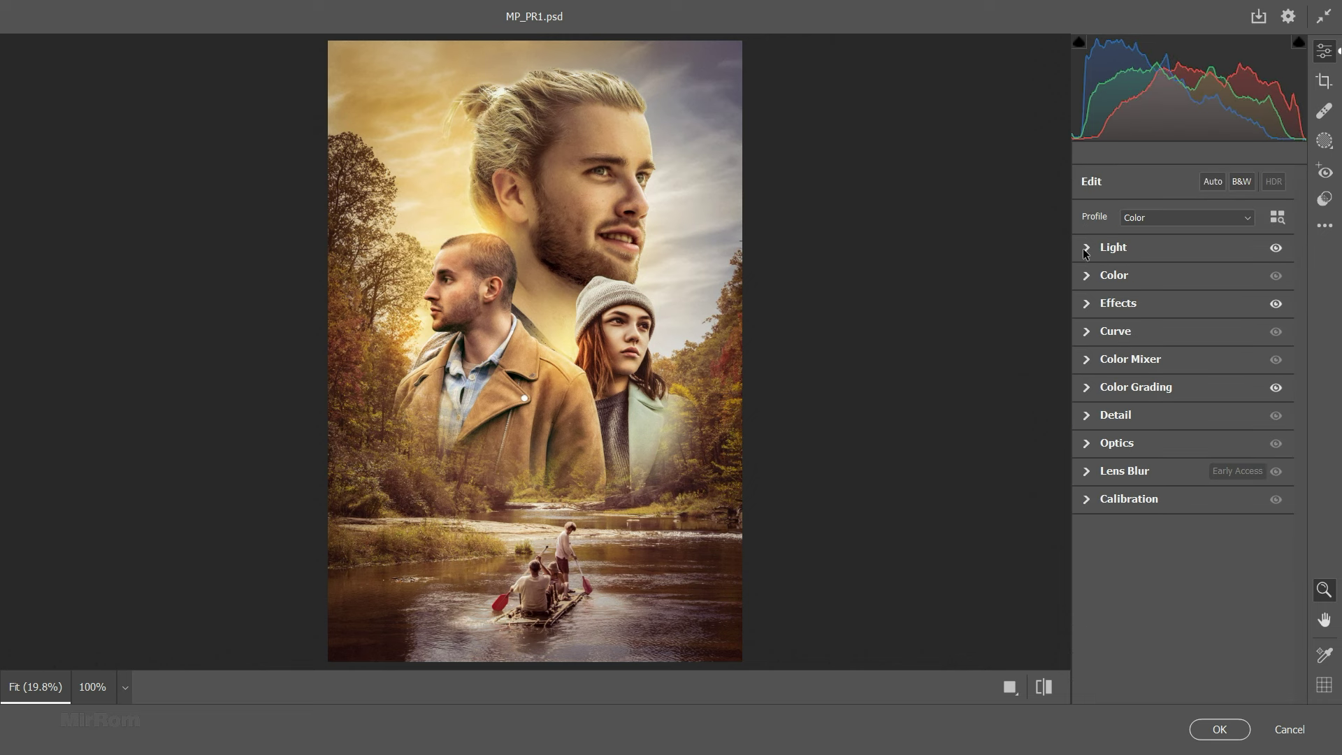
{"action": "left_click", "coordinate": [1087, 306]}
{"action": "left_click", "coordinate": [1088, 333]}
{"action": "left_click_drag", "start_coordinate": [1087, 575], "coordinate": [1087, 561]}
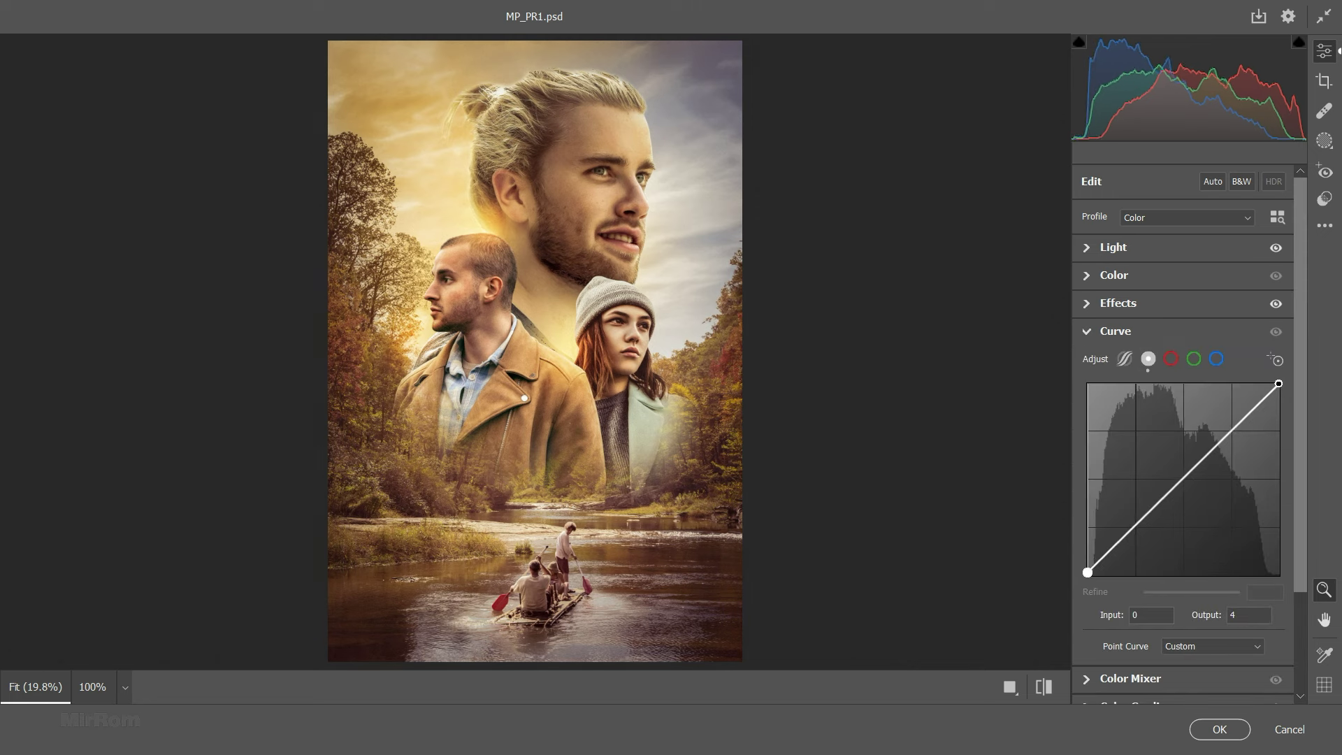
{"action": "left_click_drag", "start_coordinate": [1280, 383], "coordinate": [1278, 398]}
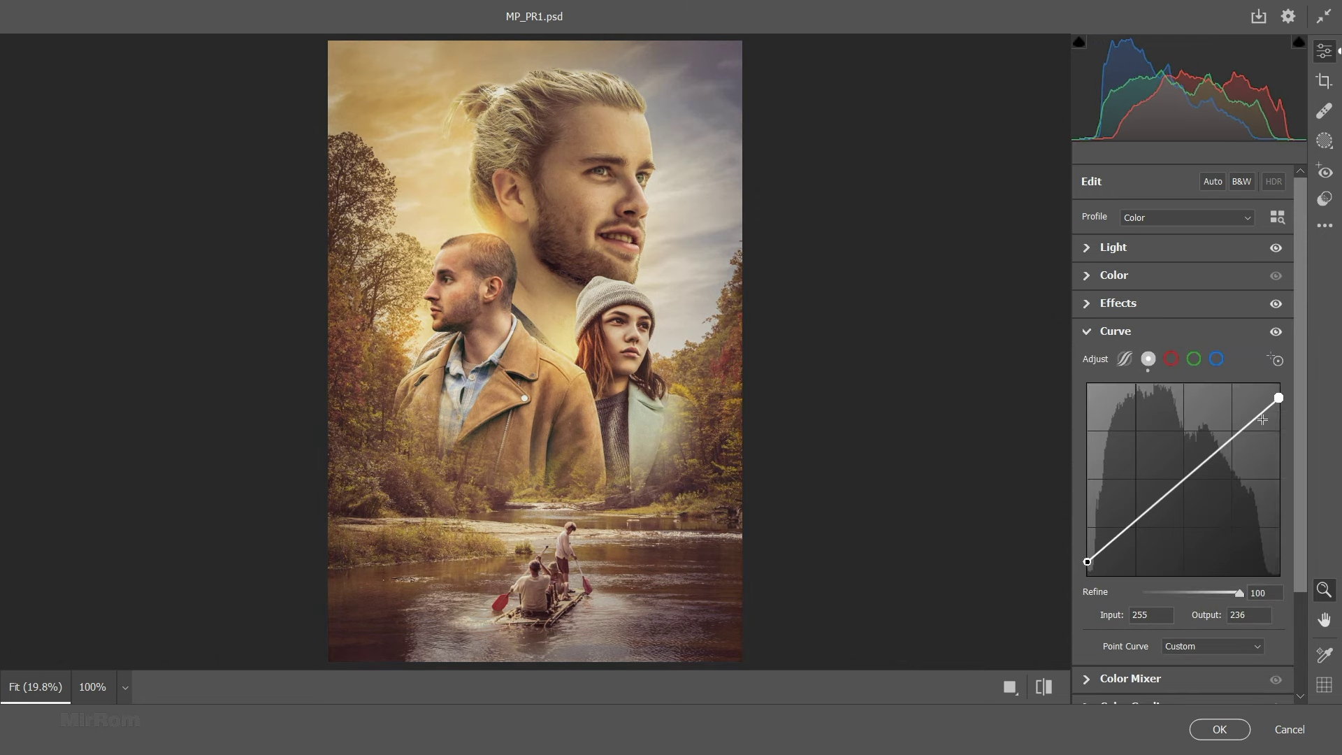
{"action": "left_click", "coordinate": [1224, 729]}
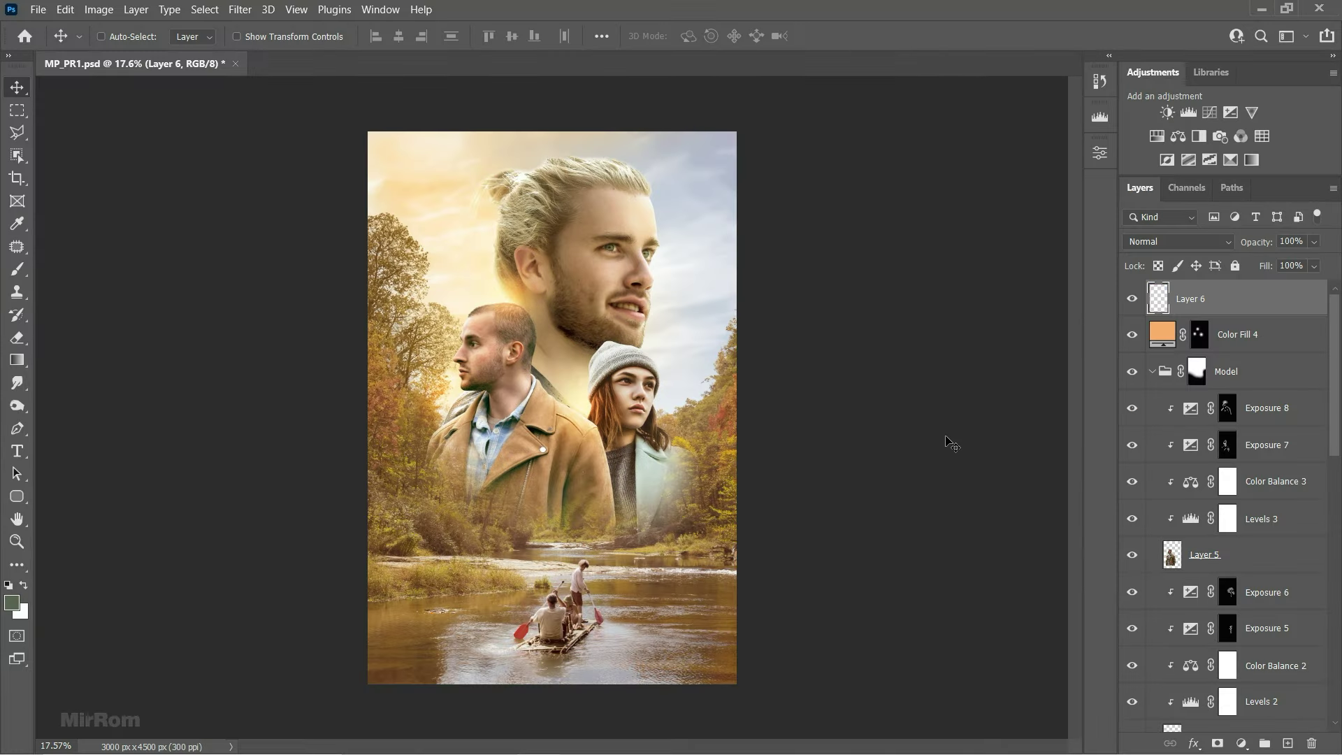
- Save the poster and add a Color Lookup layer using 3Strip.look in Luminosity blend mode
{"action": "key", "text": "ctrl+s"}
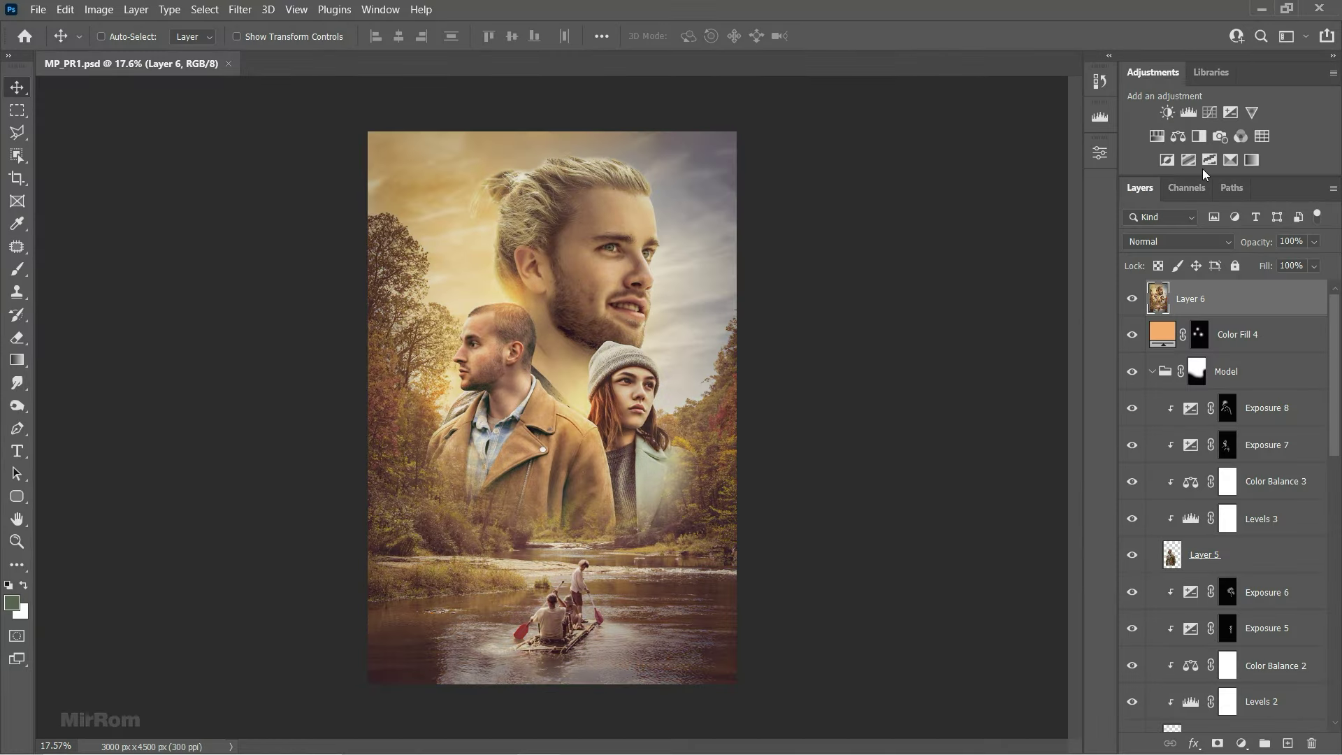
{"action": "left_click", "coordinate": [1264, 137]}
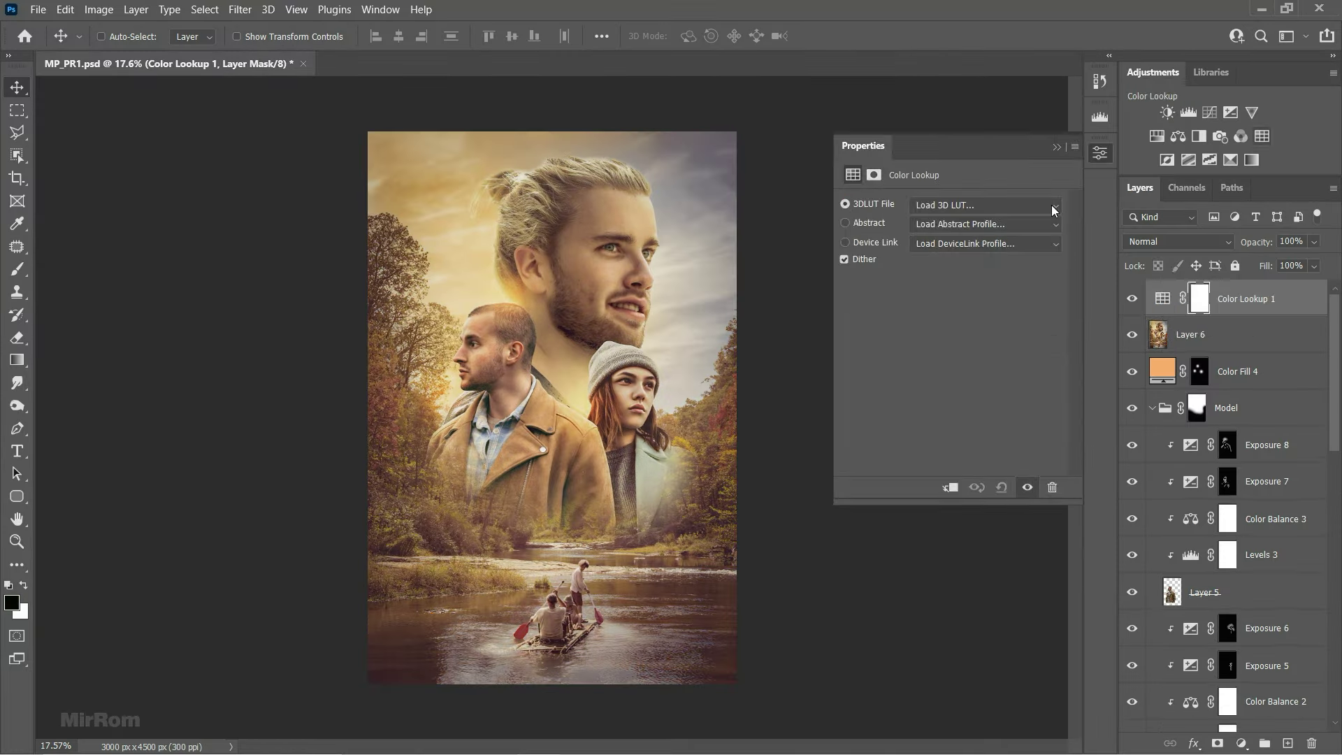
{"action": "left_click", "coordinate": [1051, 204]}
{"action": "left_click", "coordinate": [1002, 287]}
{"action": "left_click", "coordinate": [1056, 146]}
{"action": "left_click", "coordinate": [1178, 241]}
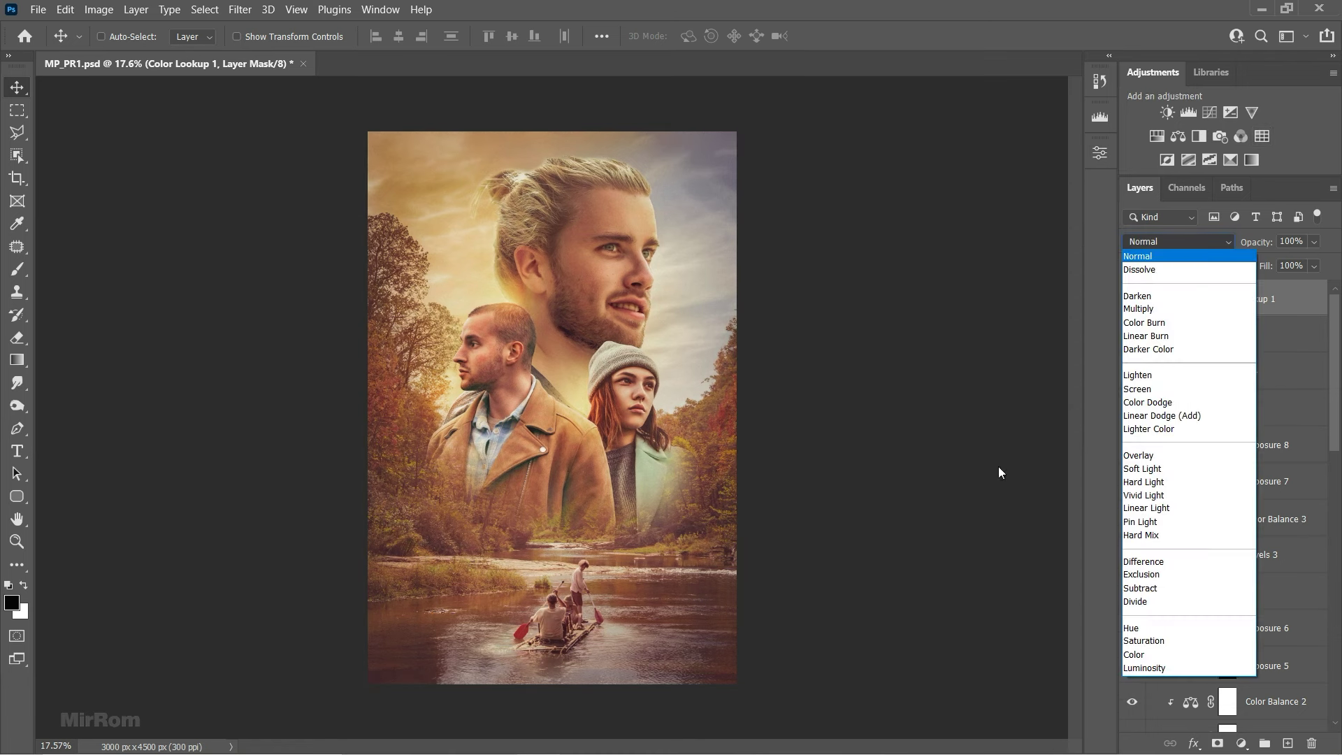
{"action": "left_click", "coordinate": [1131, 669]}
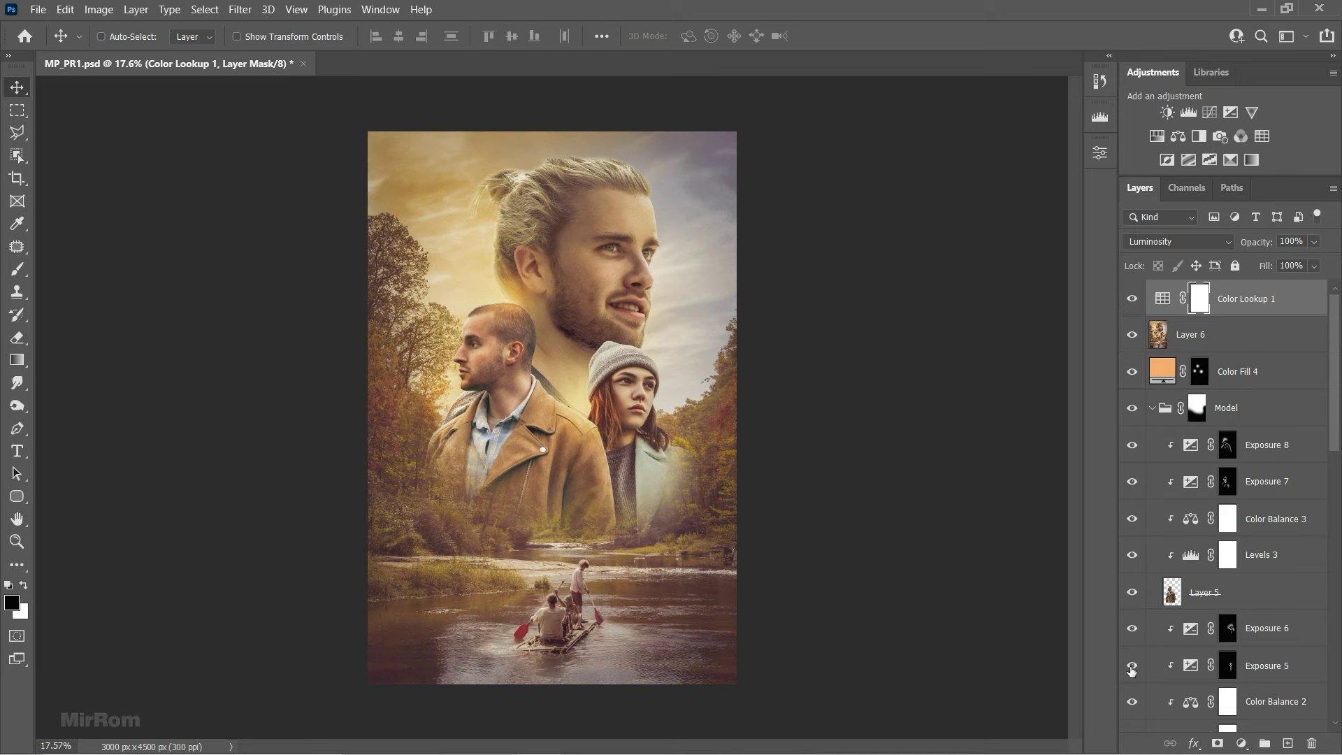
{"action": "left_click", "coordinate": [1099, 152]}
{"action": "key", "text": "ctrl+z"}
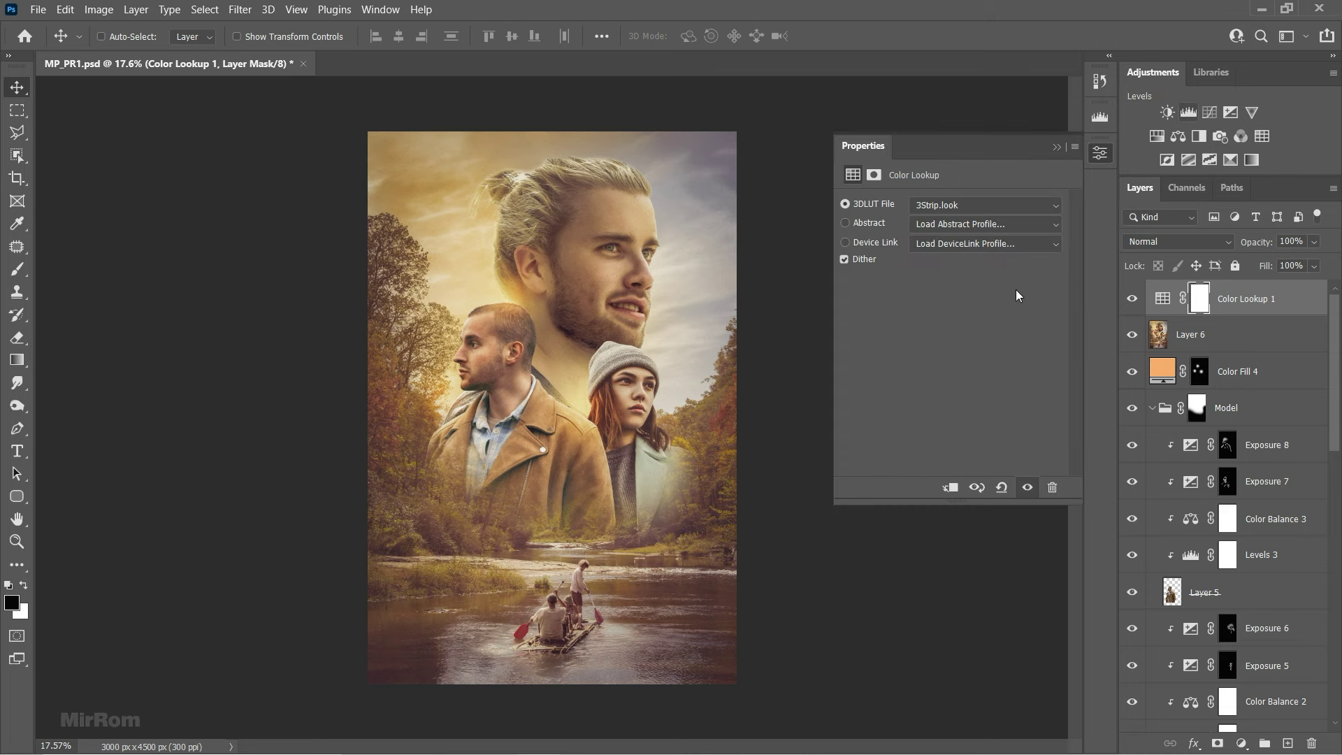
- Add a Levels adjustment layer with black input 9 and midtones 0.93
{"action": "left_click", "coordinate": [1188, 111]}
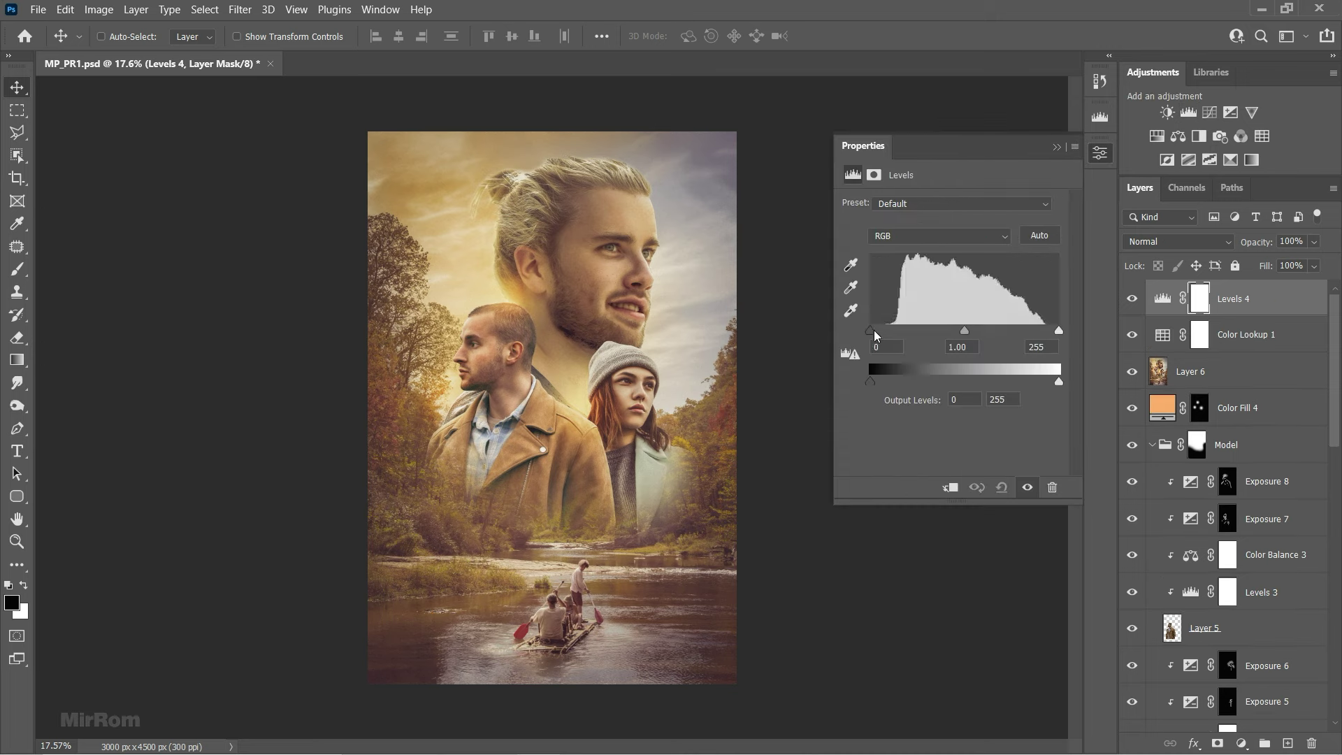
{"action": "left_click_drag", "start_coordinate": [876, 335], "coordinate": [881, 336]}
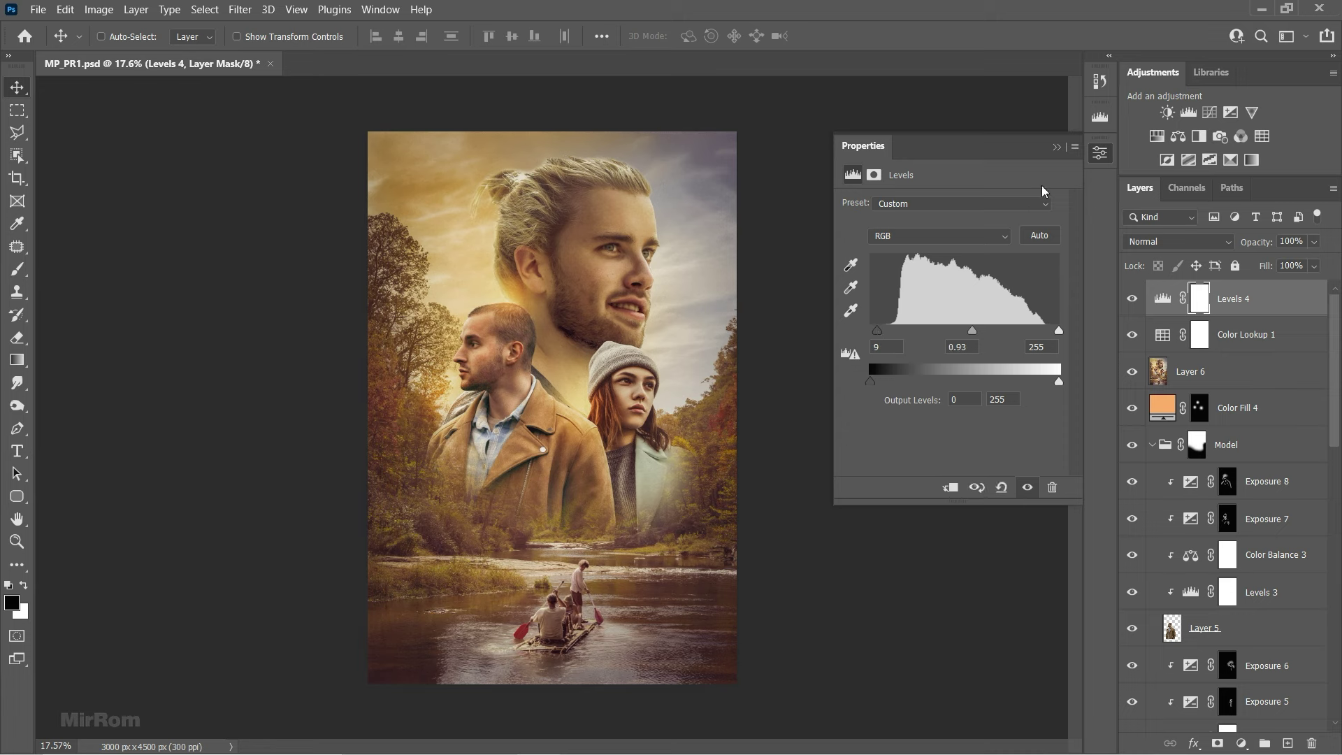
{"action": "left_click", "coordinate": [1056, 147]}
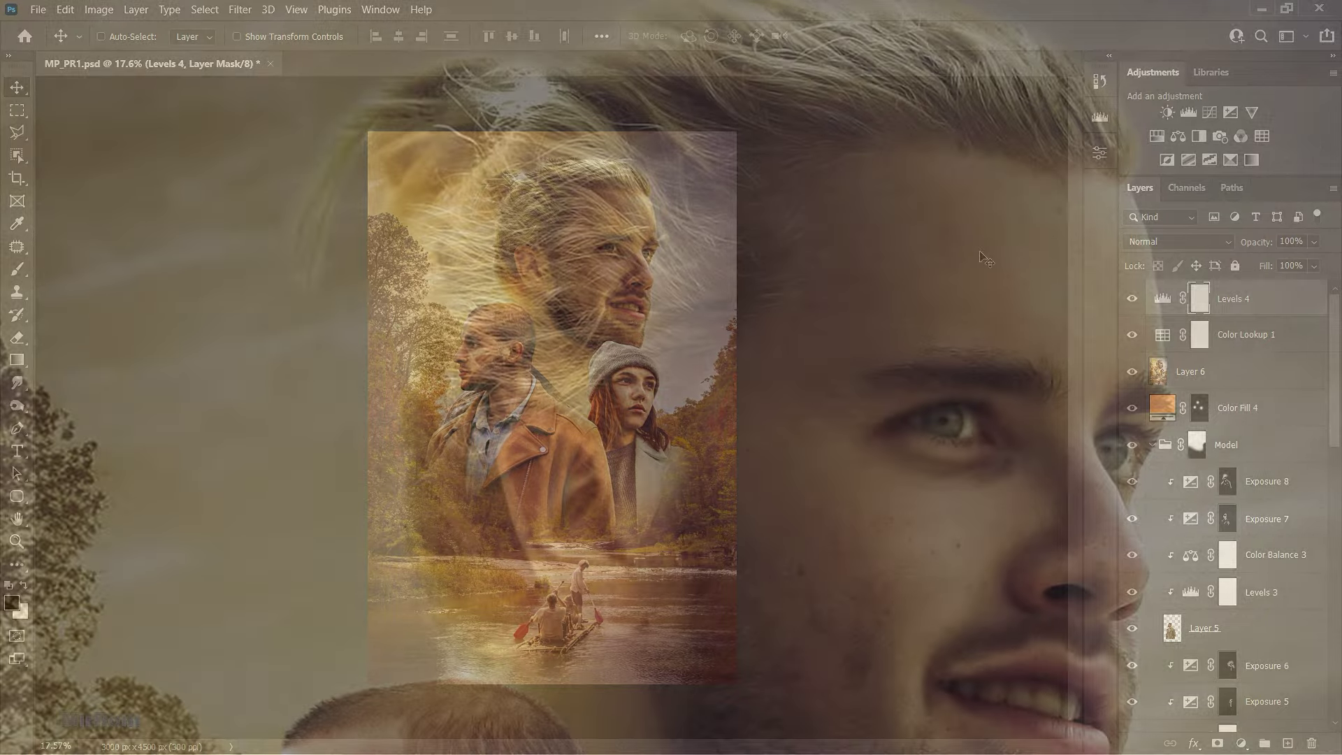